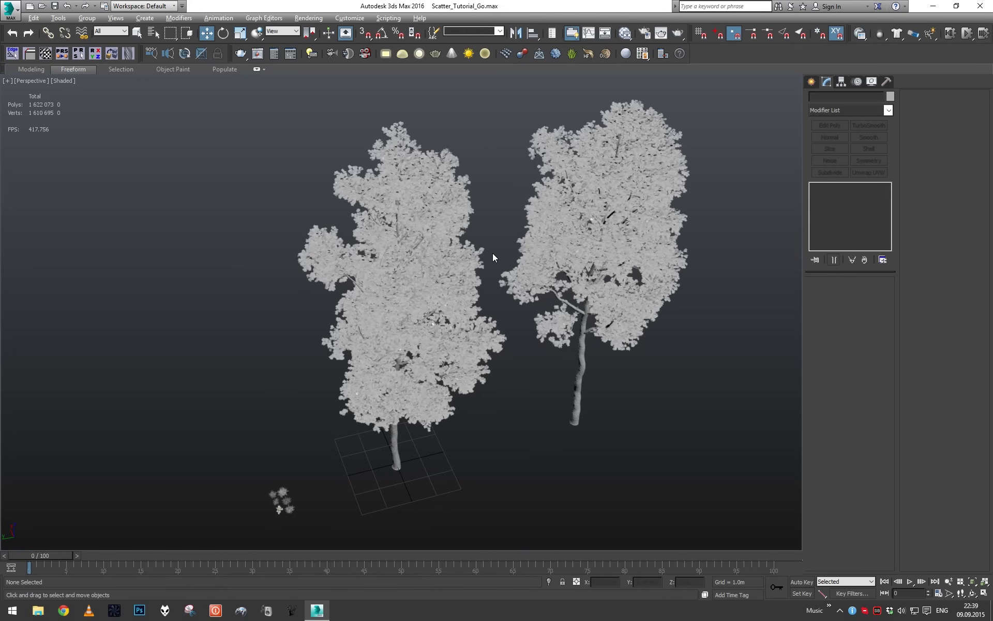
- Inspect the two trees, the grass clumps and the dandelion plant up close in the perspective view
{"action": "mouse_move", "coordinate": [492, 253]}
{"action": "middle_mouse_down", "text": "alt"}
{"action": "mouse_move", "coordinate": [511, 247]}
{"action": "mouse_move", "coordinate": [505, 216]}
{"action": "mouse_move", "coordinate": [487, 209]}
{"action": "mouse_move", "coordinate": [480, 244]}
{"action": "mouse_move", "coordinate": [493, 272]}
{"action": "middle_mouse_up", "text": "alt"}
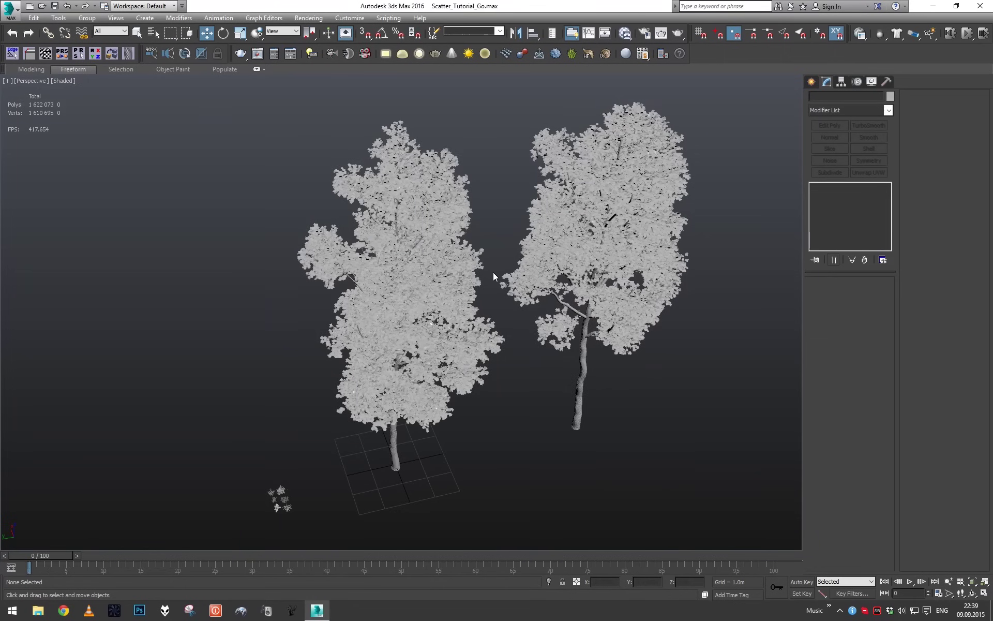
{"action": "middle_click_drag", "start_coordinate": [499, 325], "coordinate": [498, 295], "text": "alt"}
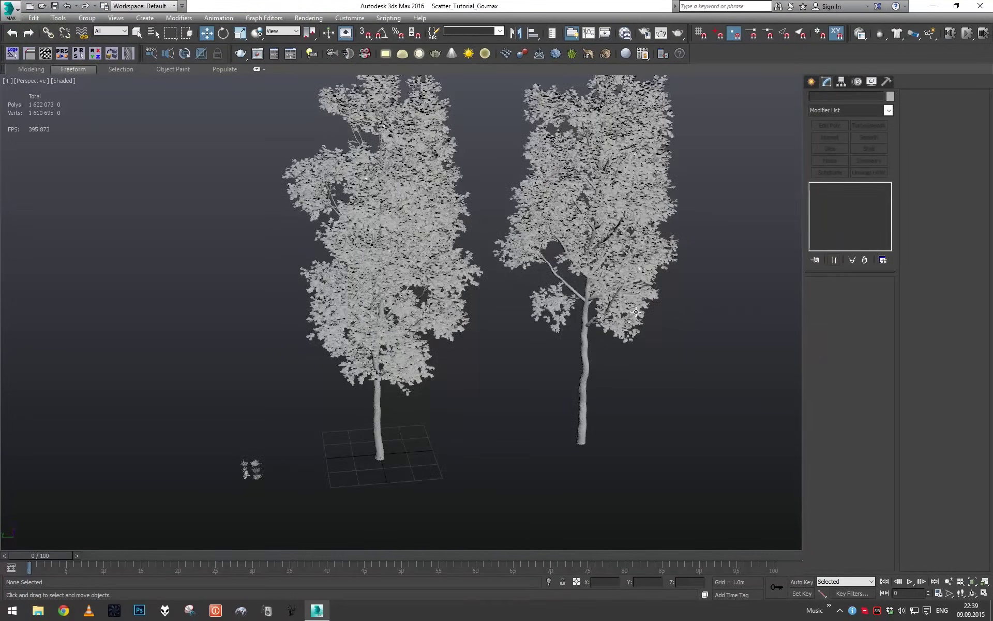
{"action": "left_click_drag", "start_coordinate": [551, 302], "coordinate": [358, 362]}
{"action": "middle_click_drag", "start_coordinate": [358, 372], "coordinate": [413, 356]}
{"action": "scroll", "coordinate": [480, 249], "scroll_direction": "up", "scroll_amount": 4}
{"action": "key", "text": "q"}
{"action": "left_click_drag", "start_coordinate": [229, 278], "coordinate": [452, 432]}
{"action": "key", "text": "z"}
{"action": "middle_click_drag", "start_coordinate": [456, 428], "coordinate": [405, 416], "text": "alt"}
{"action": "left_click_drag", "start_coordinate": [505, 324], "coordinate": [405, 231]}
{"action": "middle_click_drag", "start_coordinate": [409, 237], "coordinate": [270, 323], "text": "alt"}
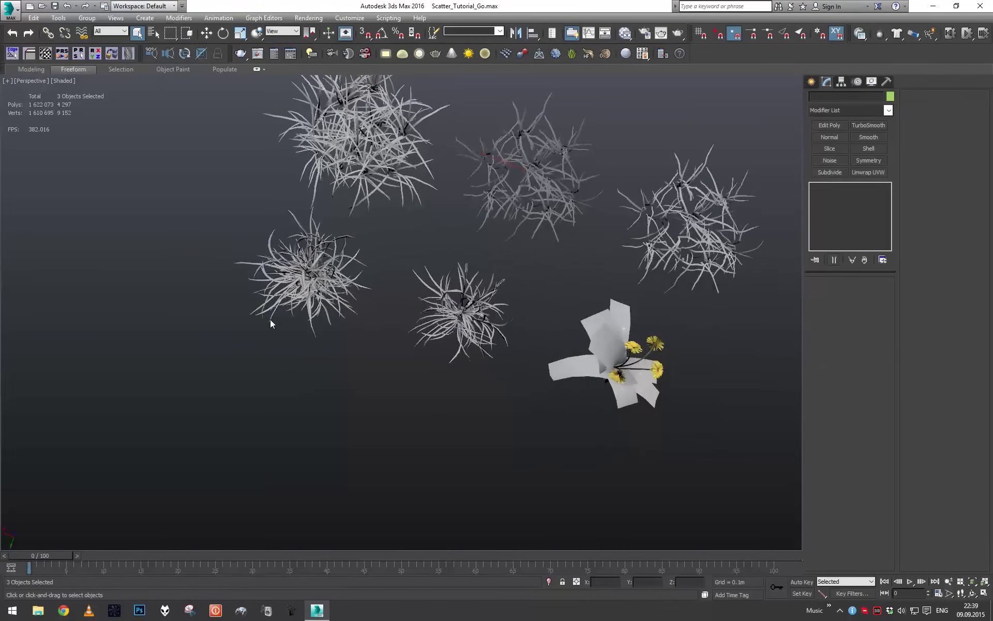
{"action": "middle_click_drag", "start_coordinate": [468, 371], "coordinate": [230, 386], "text": "alt"}
{"action": "left_click", "coordinate": [529, 299]}
{"action": "key", "text": "z"}
{"action": "middle_click_drag", "start_coordinate": [539, 329], "coordinate": [386, 191], "text": "alt"}
{"action": "scroll", "coordinate": [470, 308], "scroll_direction": "down", "scroll_amount": 10}
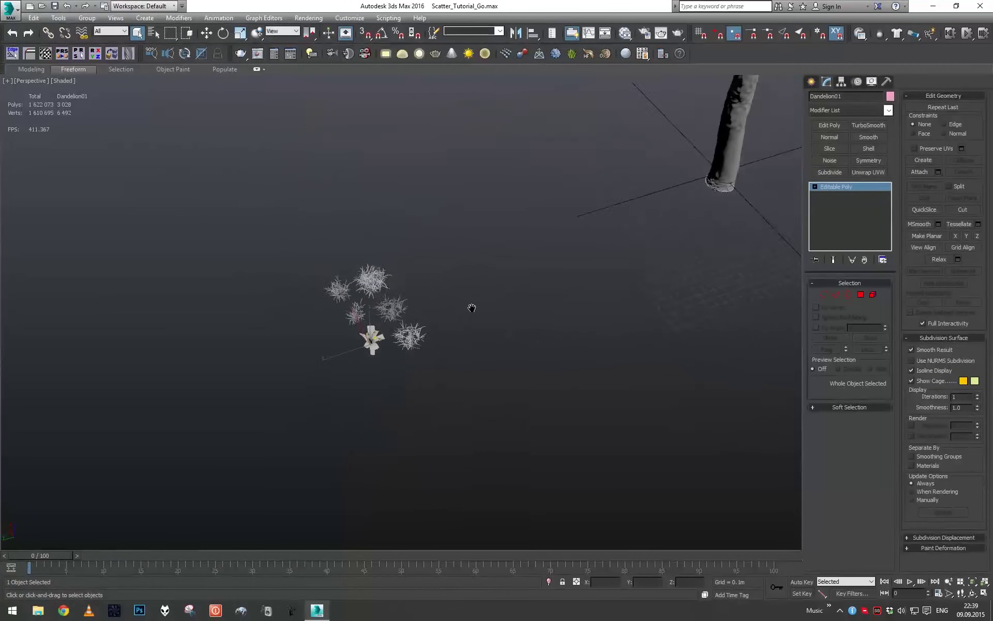
- Test-render the perspective view of the trees and plants, then stop the render and close the frame buffer
{"action": "middle_click_drag", "start_coordinate": [535, 306], "coordinate": [423, 397]}
{"action": "scroll", "coordinate": [423, 397], "scroll_direction": "down", "scroll_amount": 3}
{"action": "middle_click_drag", "start_coordinate": [450, 340], "coordinate": [495, 401]}
{"action": "left_click", "coordinate": [506, 402]}
{"action": "scroll", "coordinate": [507, 402], "scroll_direction": "up", "scroll_amount": 4}
{"action": "scroll", "coordinate": [507, 402], "scroll_direction": "down", "scroll_amount": 10}
{"action": "scroll", "coordinate": [494, 386], "scroll_direction": "up", "scroll_amount": 4}
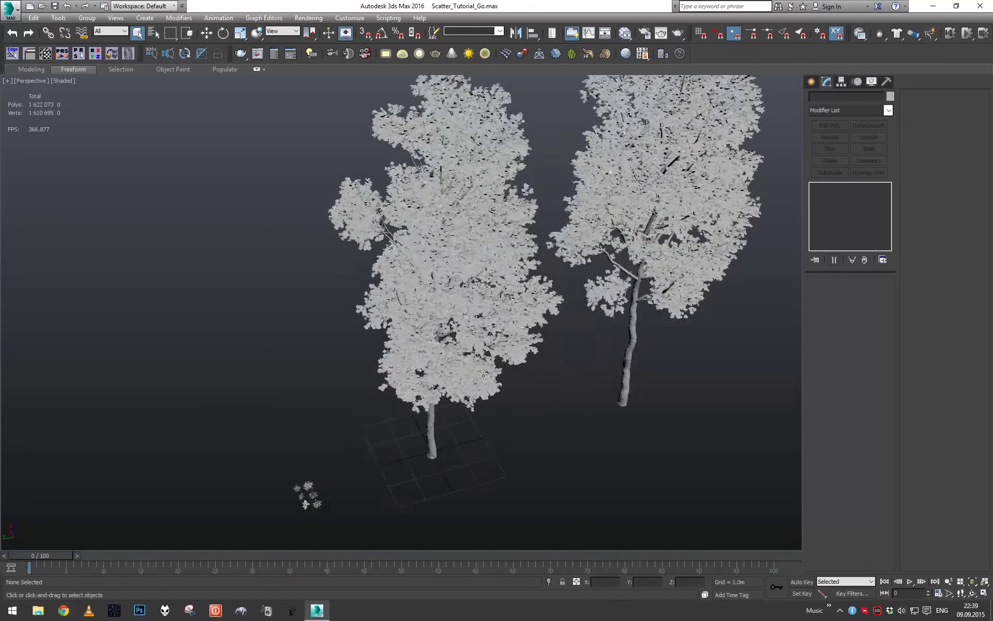
{"action": "key", "text": "shift+q"}
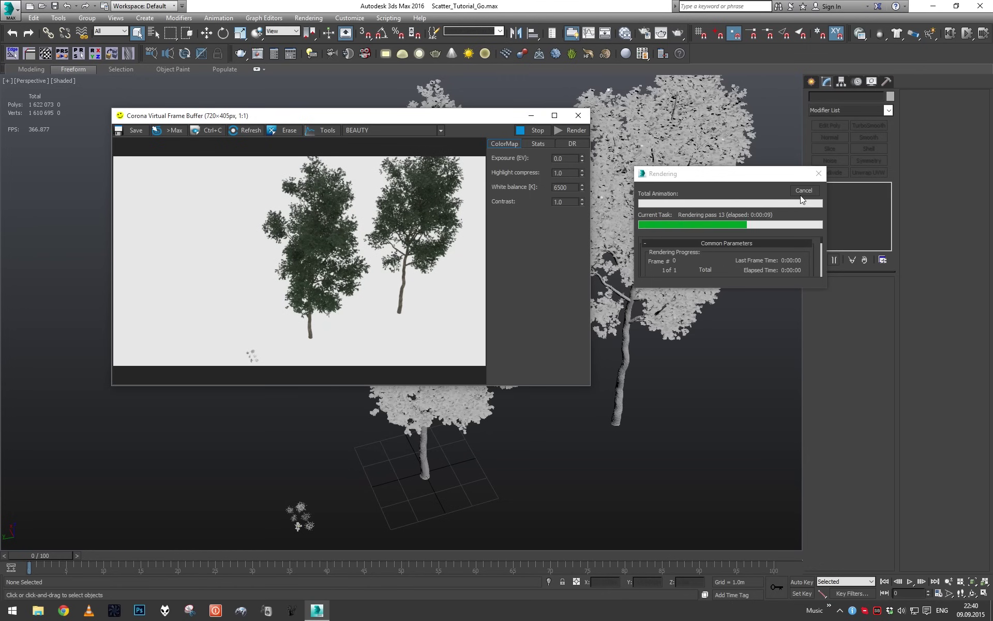
{"action": "left_click", "coordinate": [805, 191]}
{"action": "left_click", "coordinate": [578, 115]}
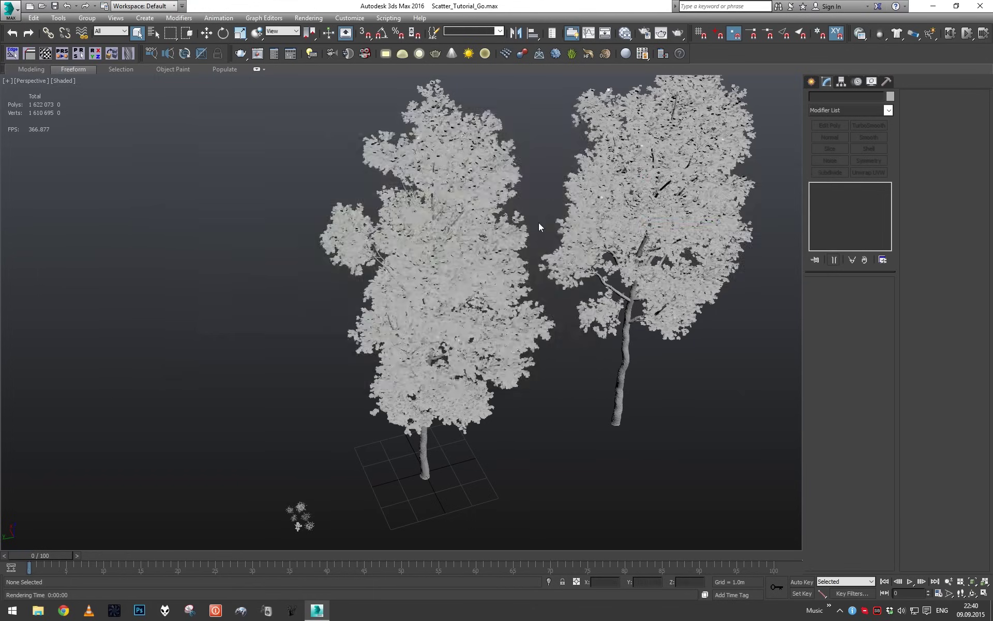
- Select the trees and small plants and move them away from the grid centre
{"action": "scroll", "coordinate": [533, 227], "scroll_direction": "down", "scroll_amount": 4}
{"action": "middle_click_drag", "start_coordinate": [523, 233], "coordinate": [509, 274], "text": "alt"}
{"action": "left_click_drag", "start_coordinate": [312, 191], "coordinate": [498, 392]}
{"action": "middle_click_drag", "start_coordinate": [511, 390], "coordinate": [579, 383], "text": "alt"}
{"action": "scroll", "coordinate": [561, 372], "scroll_direction": "down", "scroll_amount": 3}
{"action": "middle_click_drag", "start_coordinate": [509, 352], "coordinate": [539, 398]}
{"action": "key", "text": "w"}
{"action": "left_click_drag", "start_coordinate": [461, 335], "coordinate": [304, 200]}
{"action": "middle_click_drag", "start_coordinate": [559, 295], "coordinate": [537, 321], "text": "alt"}
{"action": "left_click", "coordinate": [495, 287]}
- Create a ground plane around the grid centre with a length and width of 100 m
{"action": "left_click", "coordinate": [811, 82]}
{"action": "left_click", "coordinate": [869, 190]}
{"action": "left_click_drag", "start_coordinate": [477, 166], "coordinate": [298, 617]}
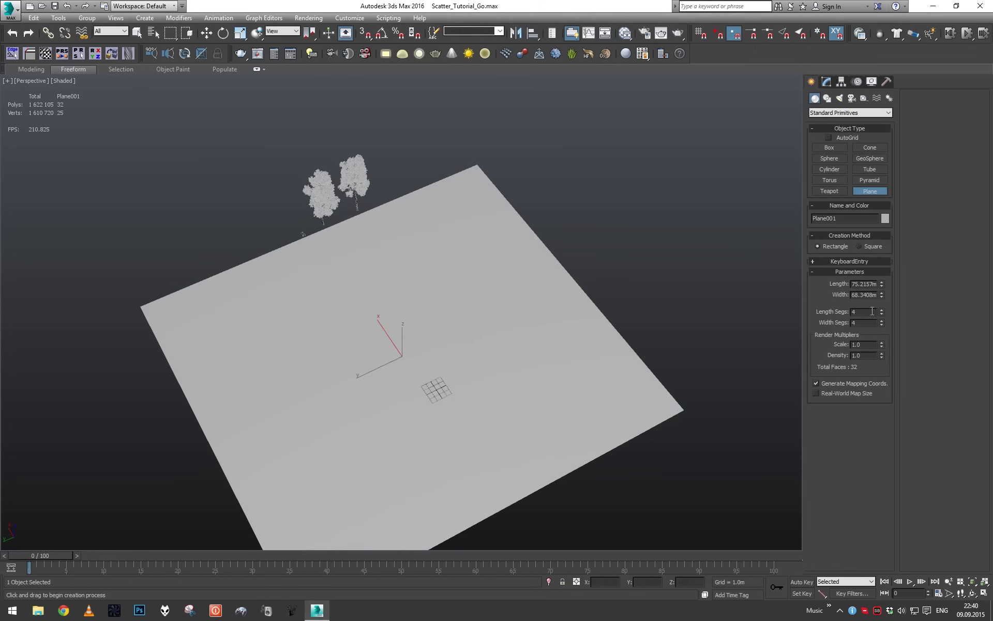
{"action": "type", "text": "100"}
{"action": "key", "text": "Tab"}
{"action": "type", "text": "1000"}
{"action": "key", "text": "Return"}
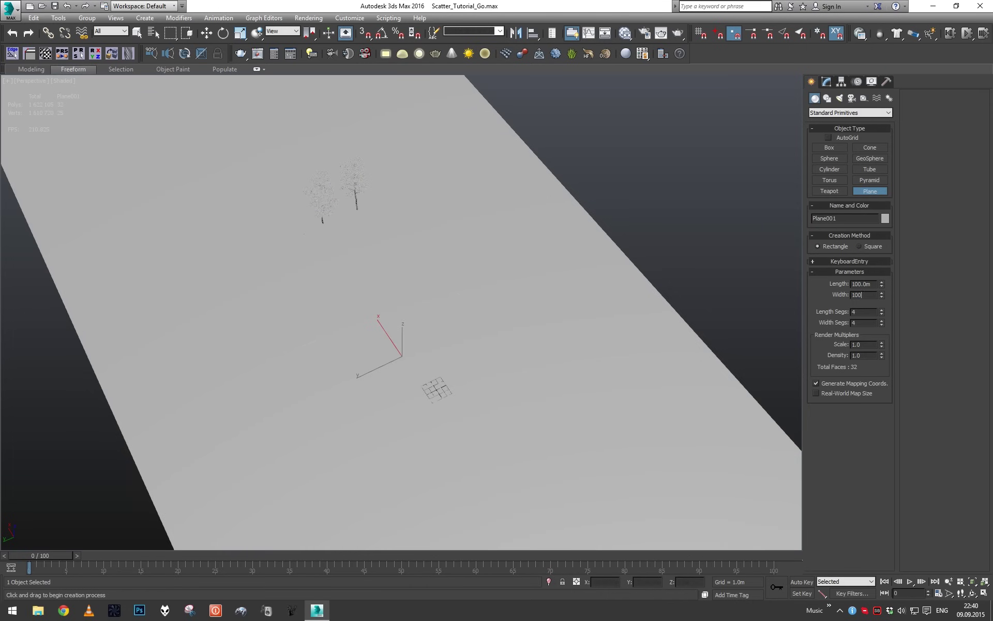
- Centre the plane at X 0 and Y 0 and set its length and width segments to 256
{"action": "scroll", "coordinate": [698, 312], "scroll_direction": "down", "scroll_amount": 3}
{"action": "key", "text": "w"}
{"action": "right_click", "coordinate": [623, 581]}
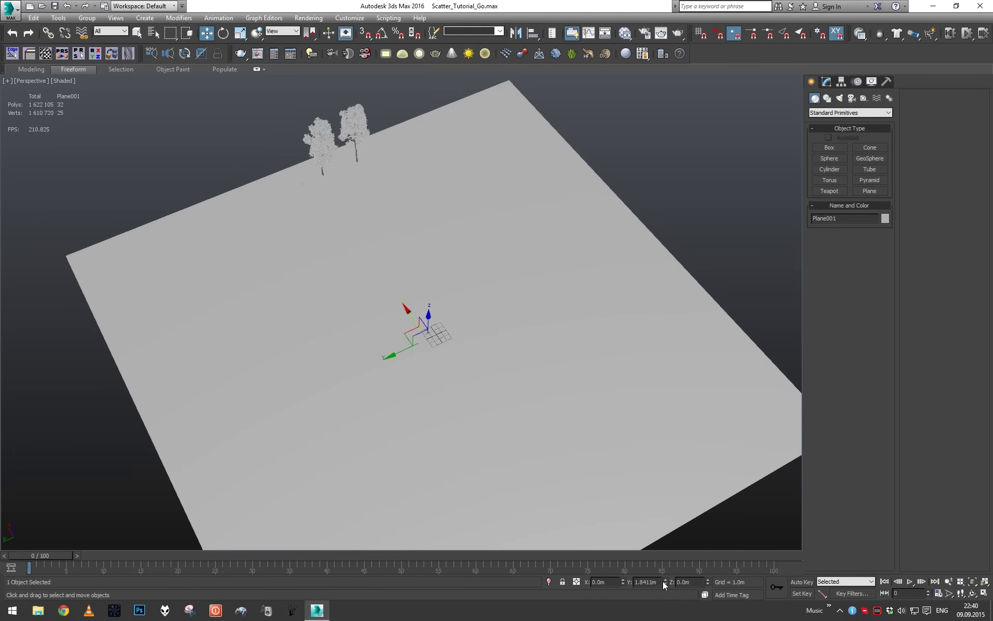
{"action": "right_click", "coordinate": [665, 581]}
{"action": "left_click", "coordinate": [827, 82]}
{"action": "type", "text": "256"}
{"action": "key", "text": "Return"}
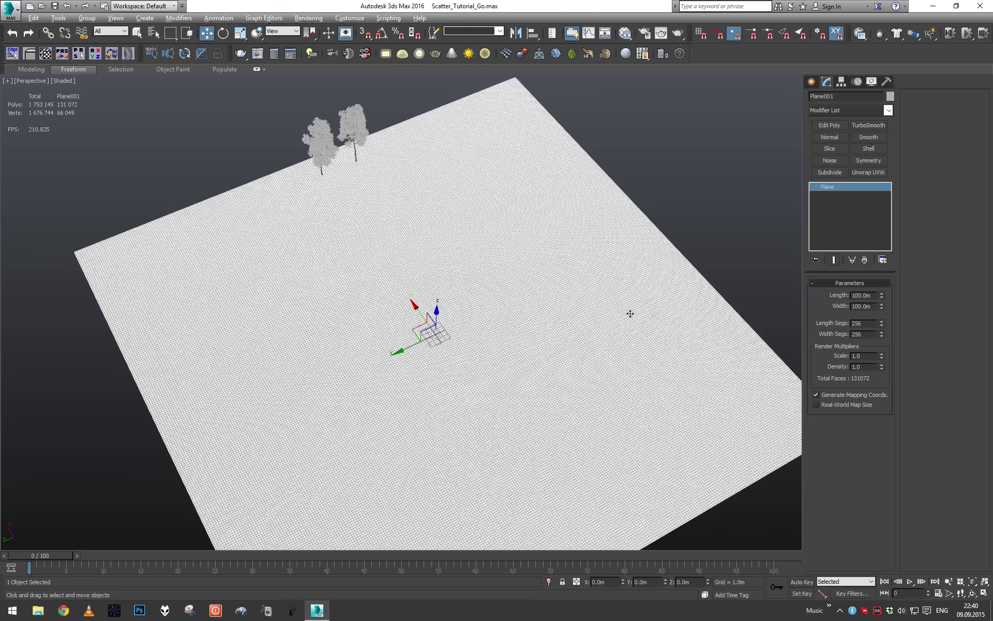
- Add a Displace modifier to the plane and enable Luminance Center
{"action": "middle_click_drag", "start_coordinate": [630, 313], "coordinate": [602, 287], "text": "alt"}
{"action": "scroll", "coordinate": [616, 297], "scroll_direction": "up", "scroll_amount": 3}
{"action": "key", "text": "m"}
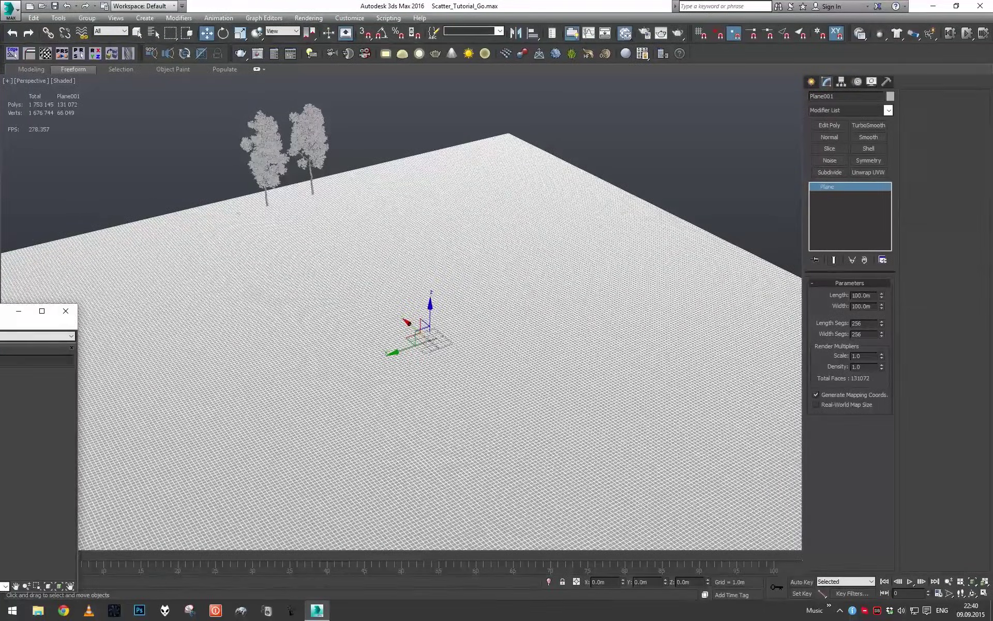
{"action": "left_click", "coordinate": [856, 111]}
{"action": "key", "text": "d"}
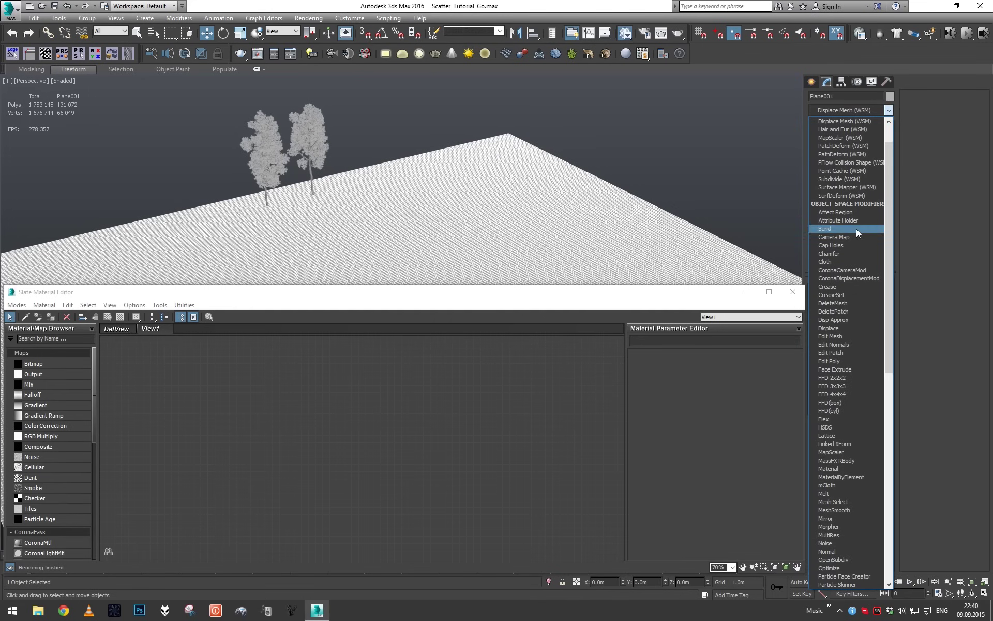
{"action": "left_click", "coordinate": [838, 327]}
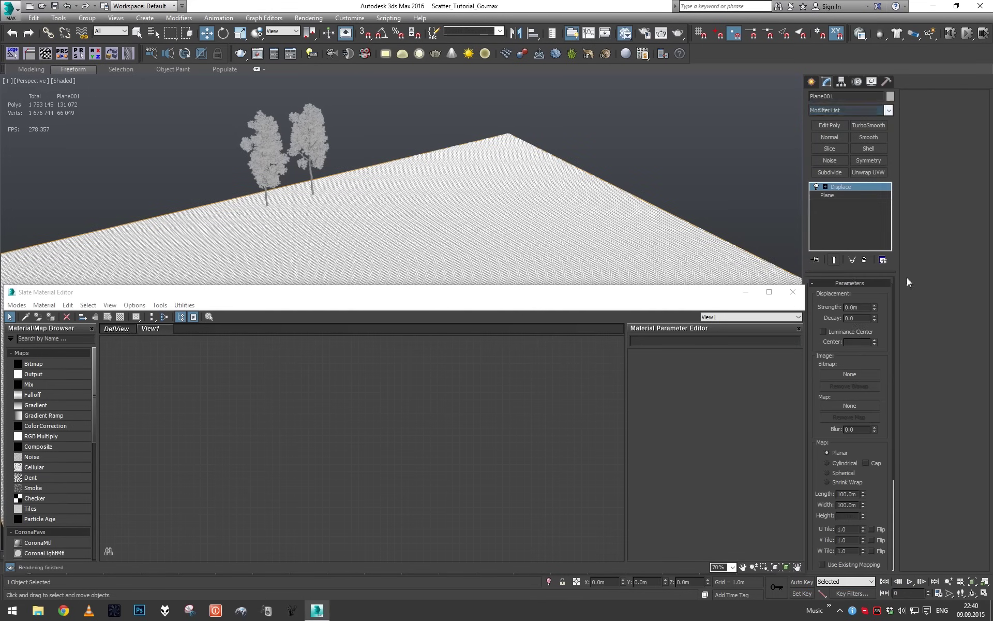
{"action": "left_click", "coordinate": [838, 333]}
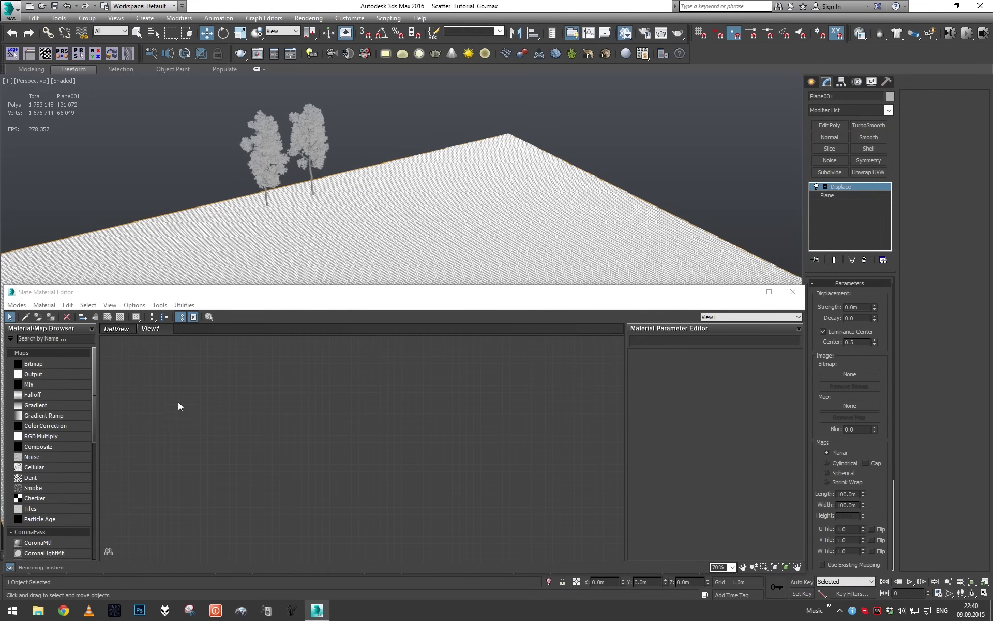
- Assign an instanced Noise map to the Displace modifier and set the displacement strength to 20 m
{"action": "left_click_drag", "start_coordinate": [46, 457], "coordinate": [849, 406]}
{"action": "double_click", "coordinate": [325, 438]}
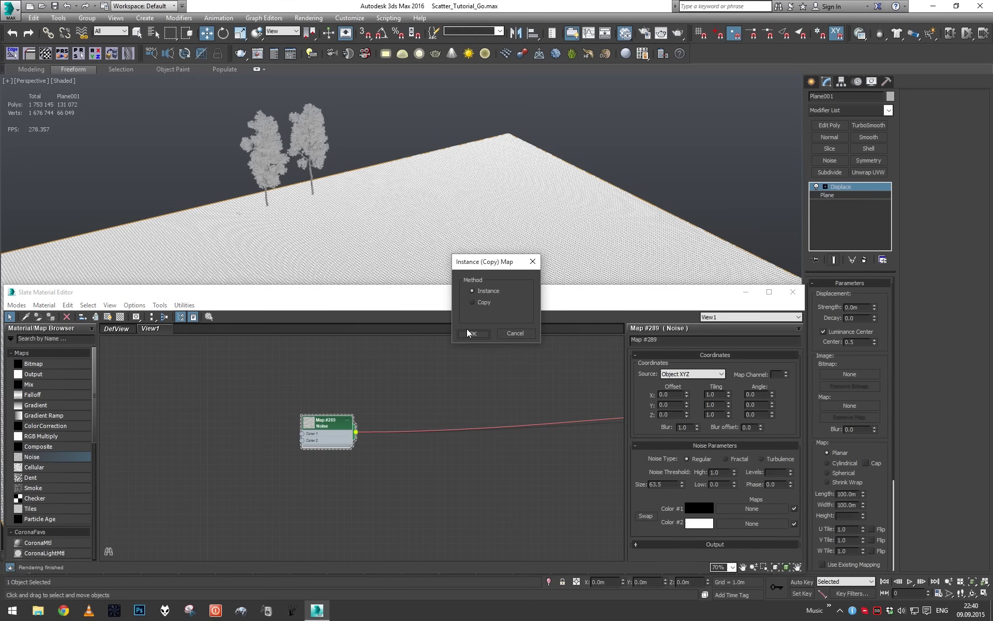
{"action": "left_click", "coordinate": [482, 335]}
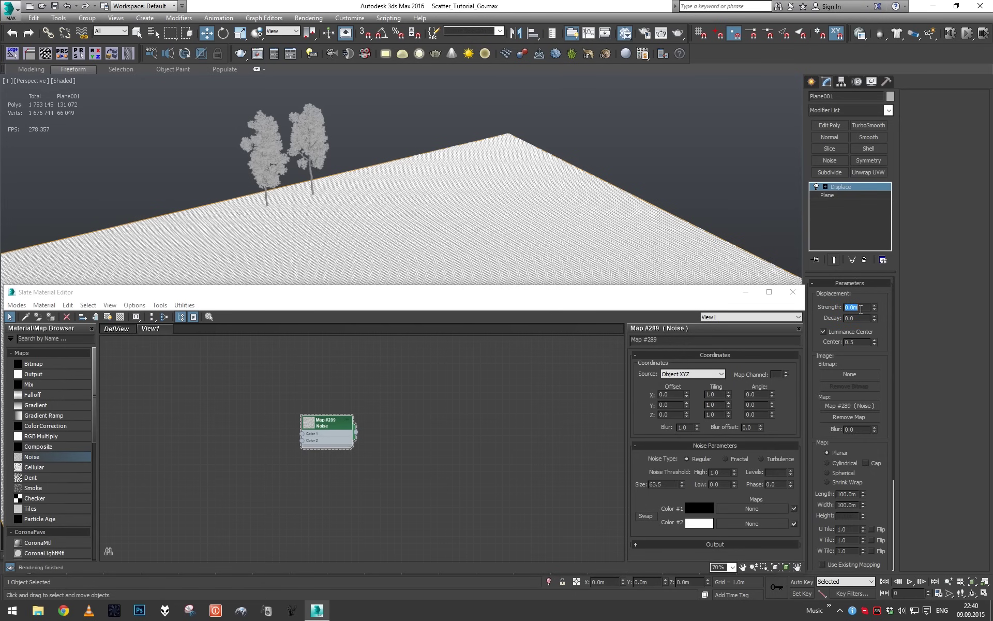
{"action": "type", "text": "20"}
{"action": "key", "text": "Return"}
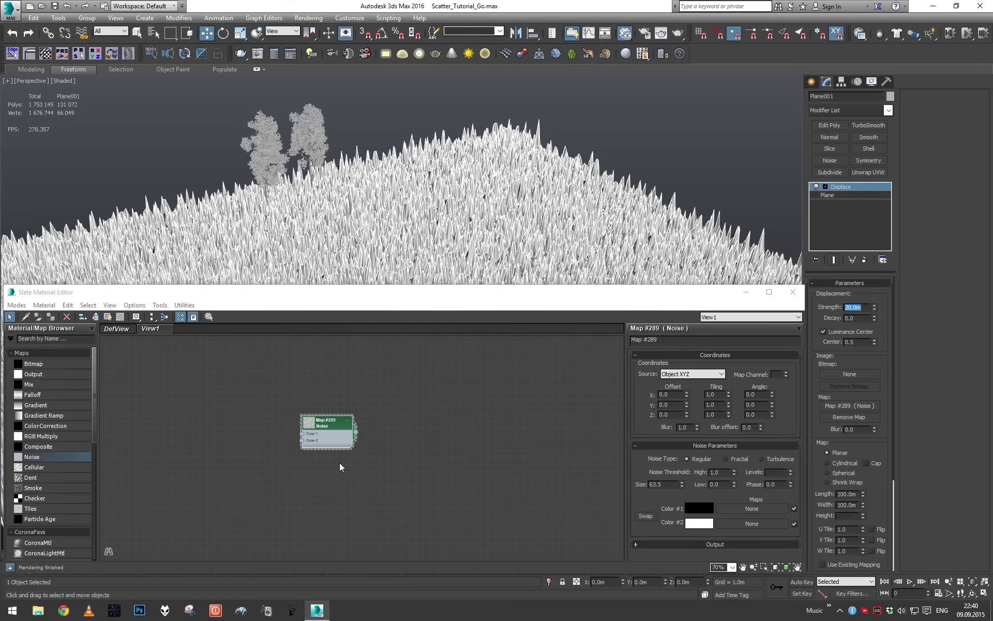
- Set the noise type to Turbulence and swap the two noise colors
{"action": "left_click_drag", "start_coordinate": [416, 294], "coordinate": [400, 323]}
{"action": "left_click", "coordinate": [753, 489]}
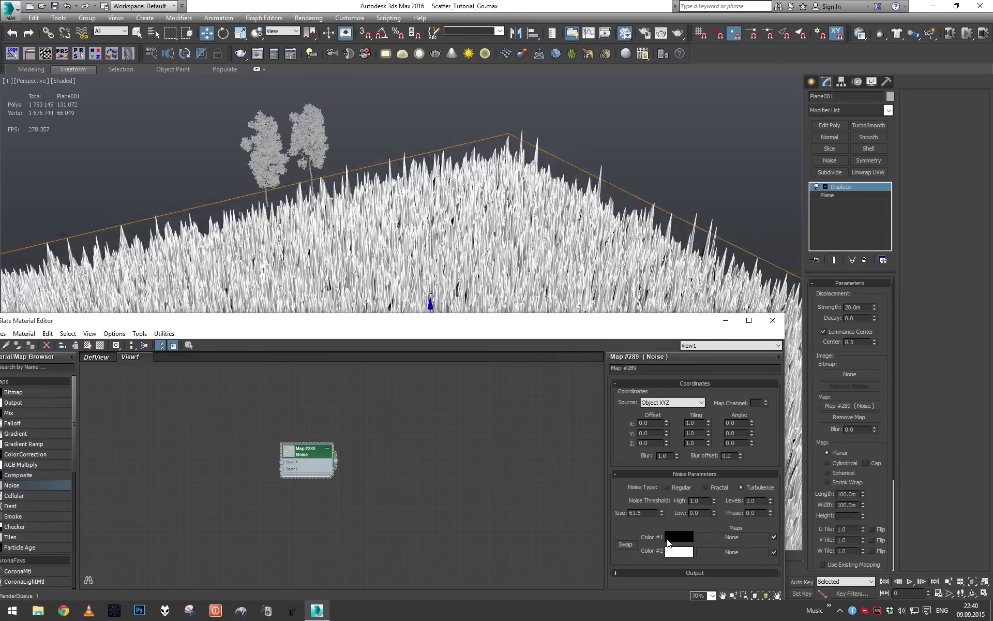
{"action": "left_click", "coordinate": [626, 544]}
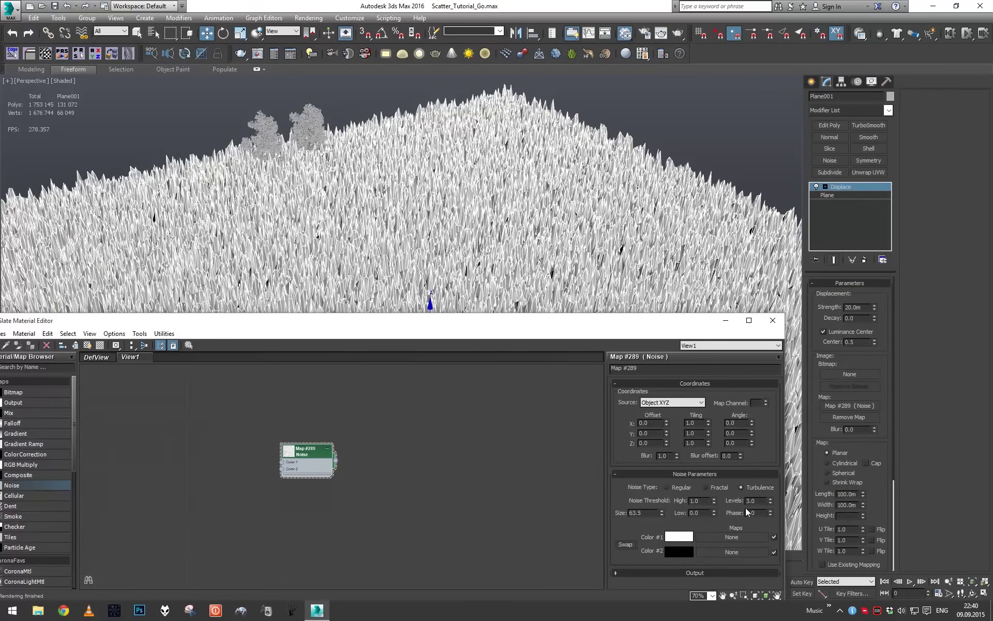
- Set the noise levels to 10 and the noise size to 10000
{"action": "left_click", "coordinate": [647, 512]}
{"action": "type", "text": "500"}
{"action": "key", "text": "Return"}
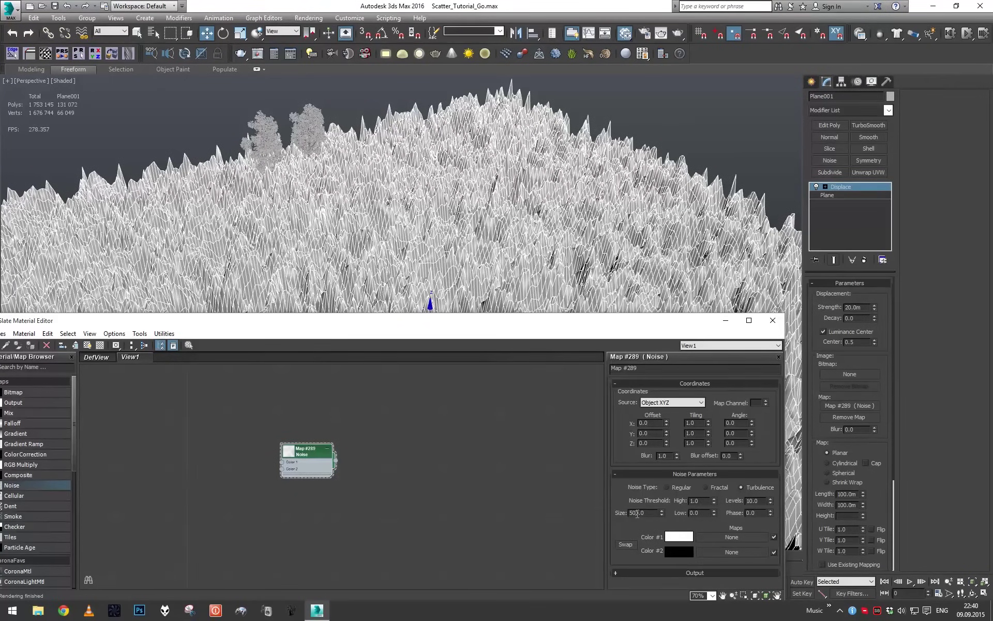
{"action": "type", "text": "0"}
{"action": "key", "text": "Return"}
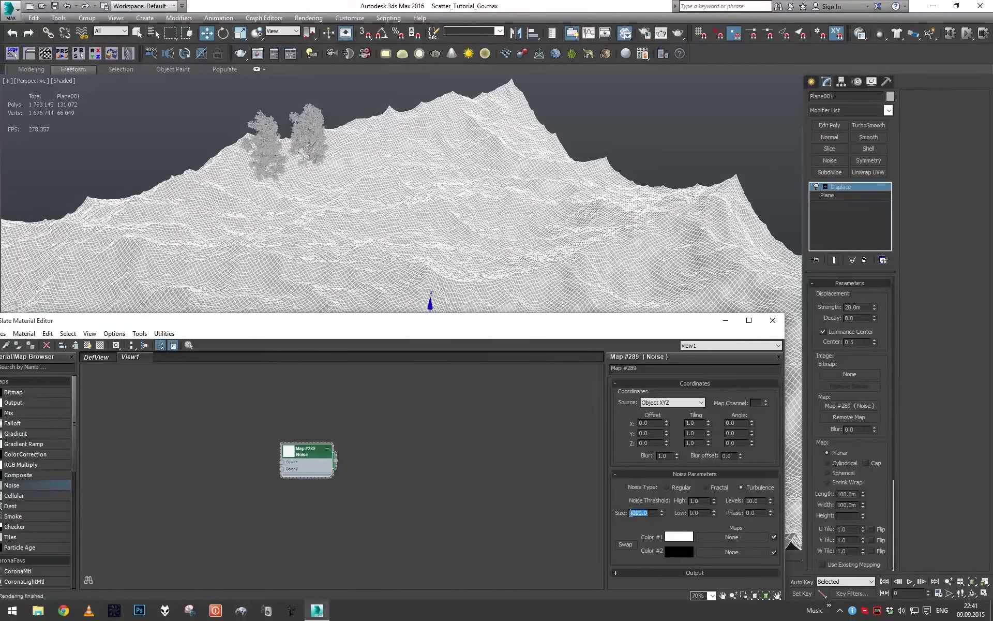
{"action": "type", "text": "10000.0"}
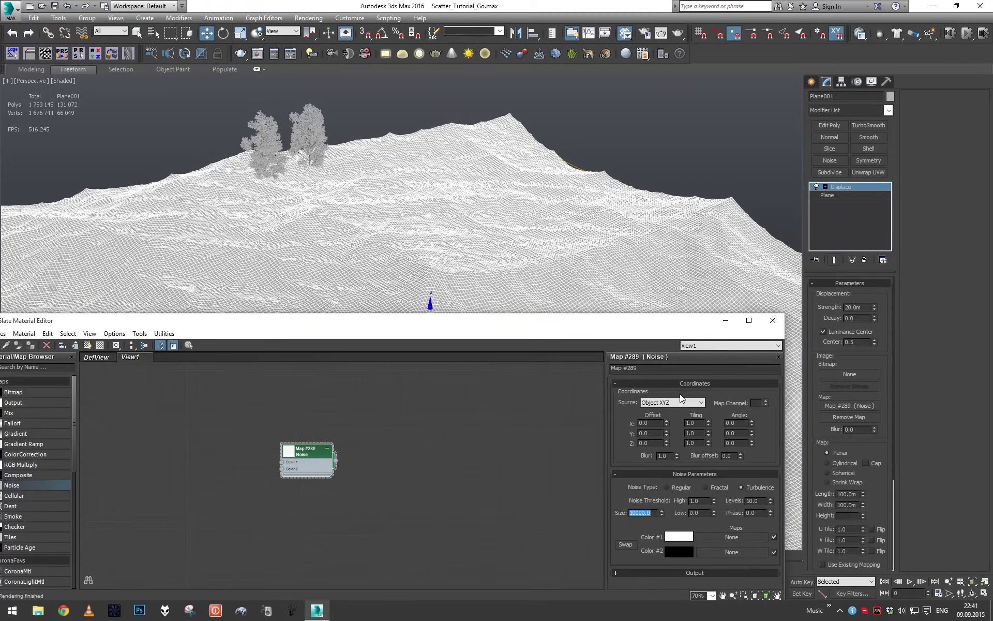
- Offset the noise map by 5288 along X to shift the relief across the terrain
{"action": "left_click", "coordinate": [723, 322]}
{"action": "middle_click_drag", "start_coordinate": [587, 280], "coordinate": [527, 258], "text": "alt"}
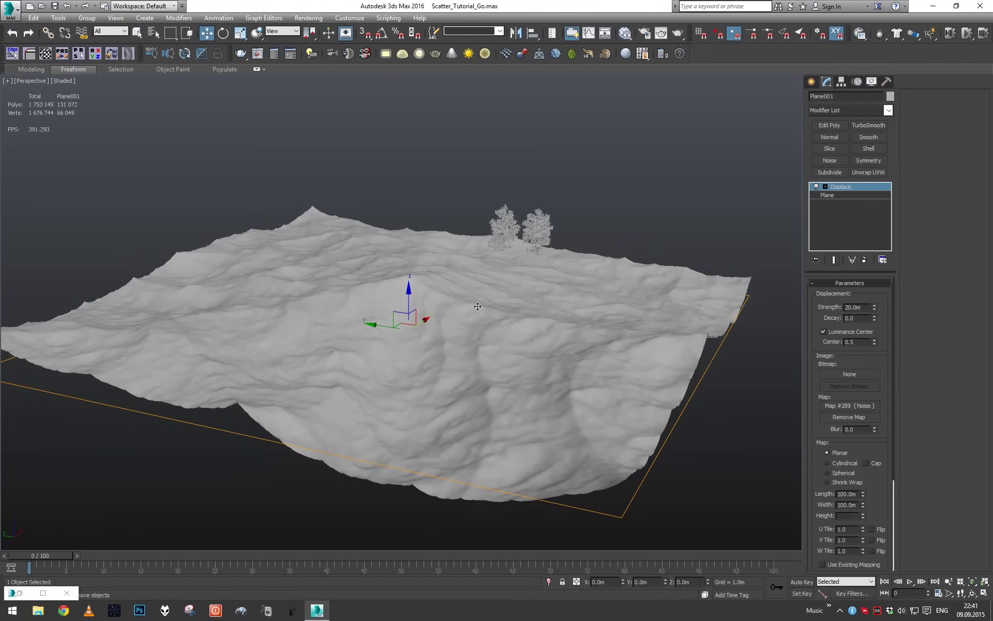
{"action": "scroll", "coordinate": [456, 305], "scroll_direction": "up", "scroll_amount": 6}
{"action": "middle_click_drag", "start_coordinate": [432, 291], "coordinate": [333, 348], "text": "alt"}
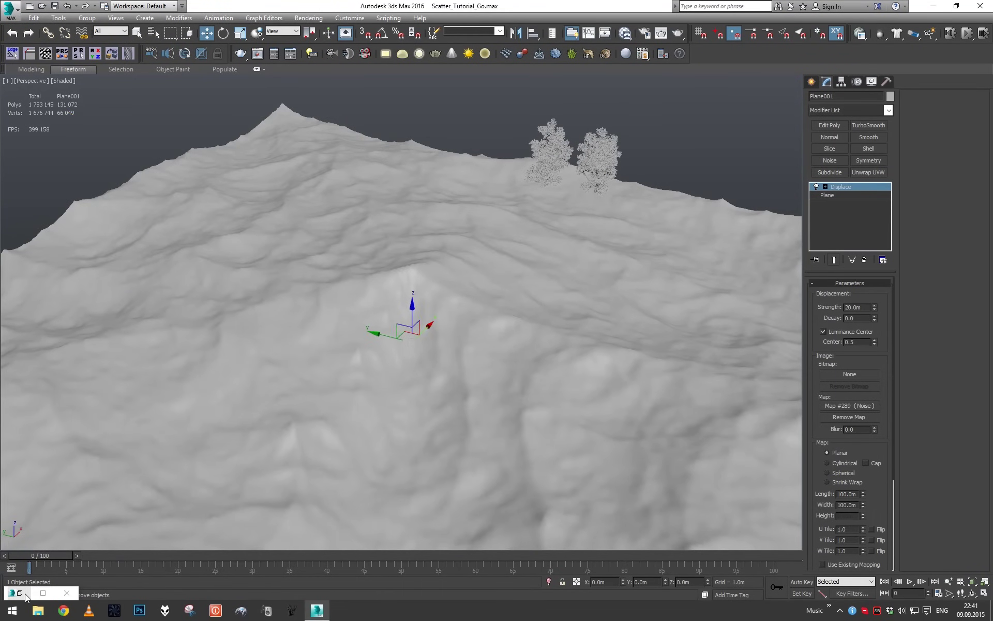
{"action": "key", "text": "m"}
{"action": "left_click_drag", "start_coordinate": [666, 422], "coordinate": [607, 14]}
{"action": "middle_click_drag", "start_coordinate": [594, 187], "coordinate": [566, 174], "text": "alt"}
{"action": "left_click_drag", "start_coordinate": [665, 419], "coordinate": [656, 474]}
{"action": "mouse_move", "coordinate": [494, 274]}
{"action": "middle_mouse_down", "text": "alt"}
{"action": "mouse_move", "coordinate": [402, 308]}
{"action": "mouse_move", "coordinate": [493, 270]}
{"action": "middle_mouse_up", "text": "alt"}
{"action": "left_click", "coordinate": [725, 320]}
- Reduce the terrain's displacement strength to 16.14 m
{"action": "left_click_drag", "start_coordinate": [873, 308], "coordinate": [854, 411]}
{"action": "middle_click_drag", "start_coordinate": [601, 320], "coordinate": [633, 323], "text": "alt"}
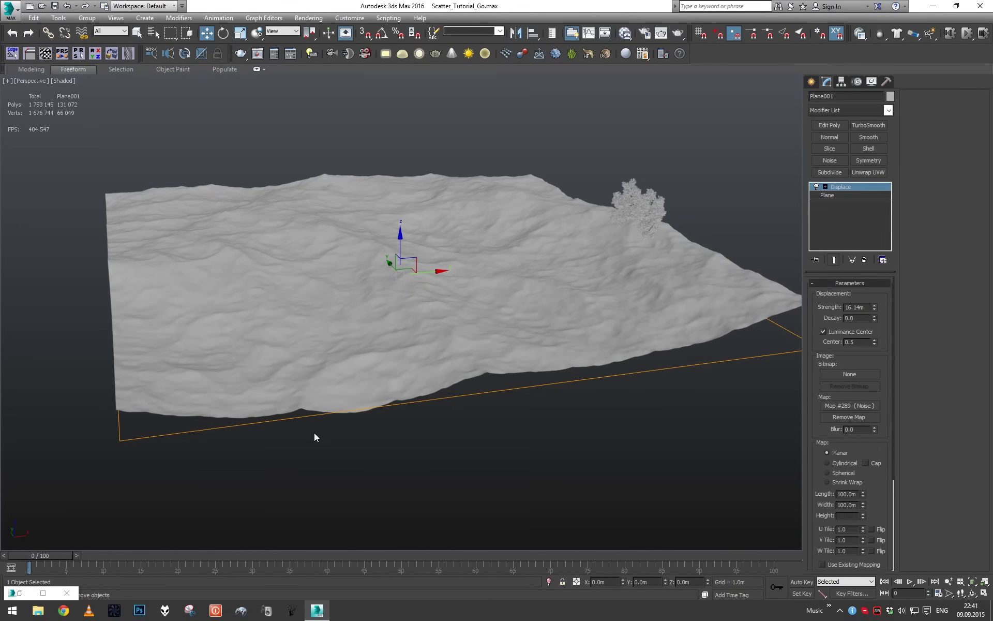
{"action": "left_click", "coordinate": [40, 589]}
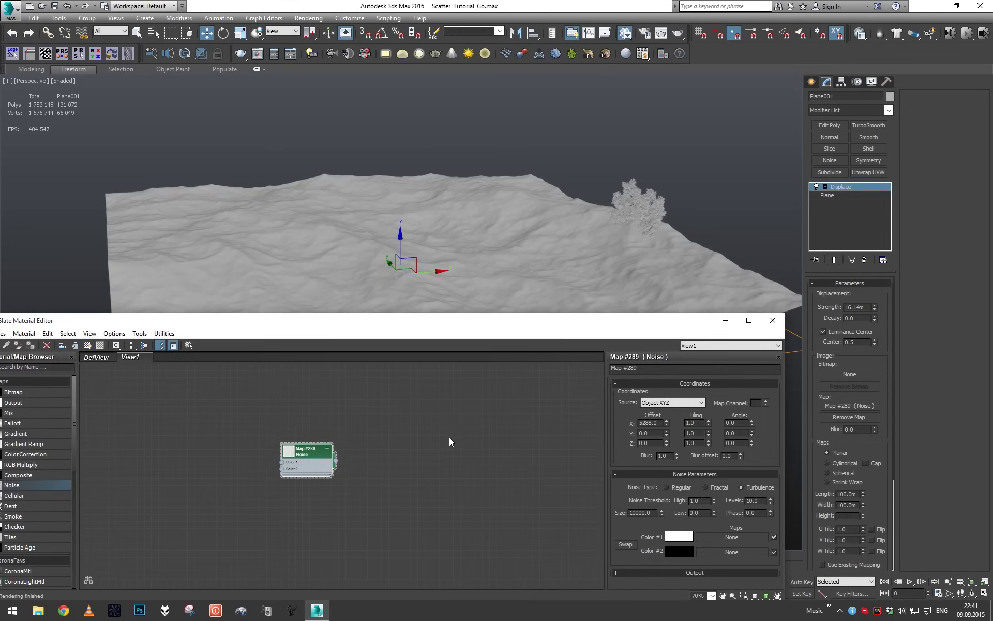
{"action": "left_click", "coordinate": [726, 320]}
- Select the trees and plants and move them off the terrain, just beyond its edge
{"action": "middle_click_drag", "start_coordinate": [732, 205], "coordinate": [663, 306], "text": "alt"}
{"action": "left_click", "coordinate": [737, 264]}
{"action": "key", "text": "q"}
{"action": "left_click_drag", "start_coordinate": [703, 424], "coordinate": [497, 197]}
{"action": "middle_click_drag", "start_coordinate": [633, 315], "coordinate": [486, 337], "text": "alt"}
{"action": "left_click", "coordinate": [486, 337], "text": "alt"}
{"action": "key", "text": "z"}
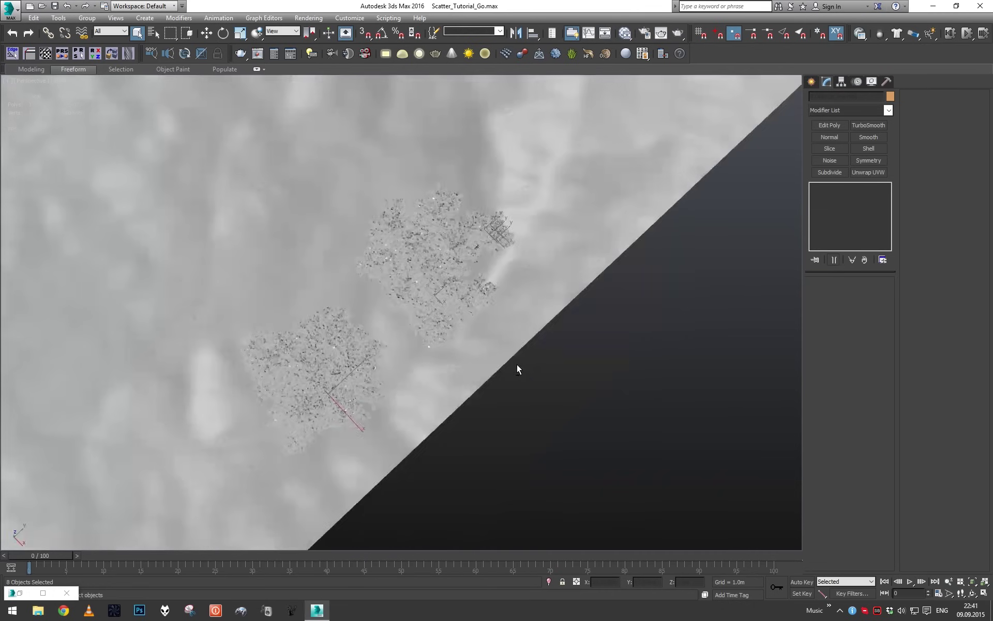
{"action": "middle_click_drag", "start_coordinate": [522, 370], "coordinate": [485, 383], "text": "alt"}
{"action": "key", "text": "w"}
{"action": "middle_click_drag", "start_coordinate": [375, 450], "coordinate": [352, 365]}
{"action": "left_click_drag", "start_coordinate": [362, 410], "coordinate": [623, 470]}
- Create a targeted Corona Sun beside the terrain, aimed at the terrain's centre
{"action": "left_click", "coordinate": [503, 411]}
{"action": "key", "text": "z"}
{"action": "middle_click_drag", "start_coordinate": [450, 388], "coordinate": [483, 361], "text": "alt"}
{"action": "scroll", "coordinate": [476, 395], "scroll_direction": "up", "scroll_amount": 3}
{"action": "scroll", "coordinate": [483, 361], "scroll_direction": "up", "scroll_amount": 3}
{"action": "left_click", "coordinate": [483, 361]}
{"action": "left_click", "coordinate": [811, 81]}
{"action": "left_click", "coordinate": [839, 98]}
{"action": "left_click", "coordinate": [839, 113]}
{"action": "left_click", "coordinate": [831, 138]}
{"action": "left_click", "coordinate": [869, 148]}
{"action": "scroll", "coordinate": [714, 211], "scroll_direction": "down", "scroll_amount": 6}
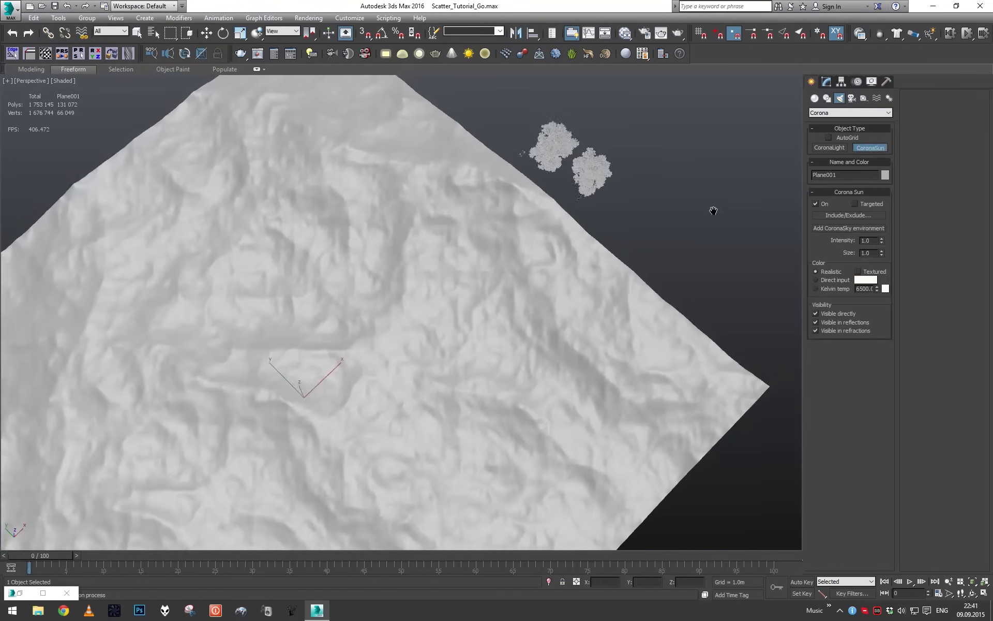
{"action": "left_click_drag", "start_coordinate": [637, 306], "coordinate": [307, 352]}
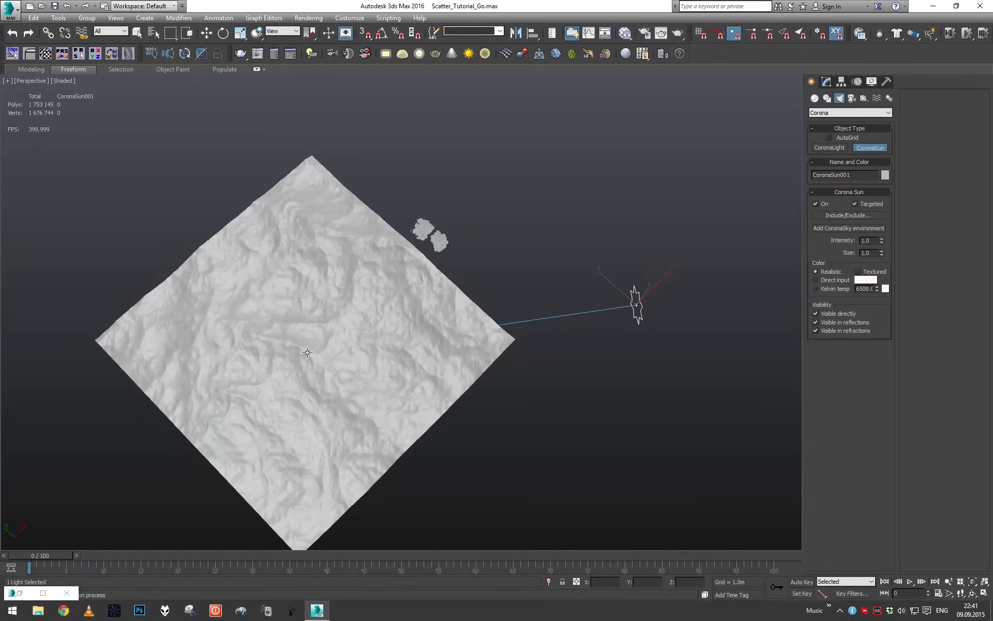
{"action": "left_click", "coordinate": [315, 314]}
- Raise the sun to a height of about 20.6 m and add the CoronaSky environment
{"action": "middle_click_drag", "start_coordinate": [417, 376], "coordinate": [430, 321], "text": "alt"}
{"action": "key", "text": "w"}
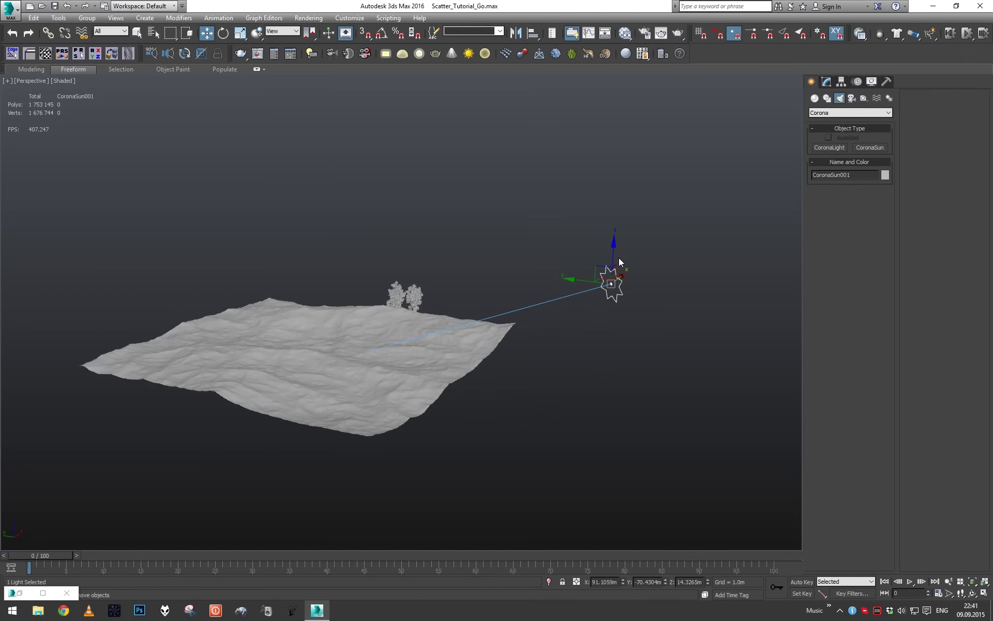
{"action": "left_click", "coordinate": [826, 81]}
{"action": "scroll", "coordinate": [739, 143], "scroll_direction": "up", "scroll_amount": 3}
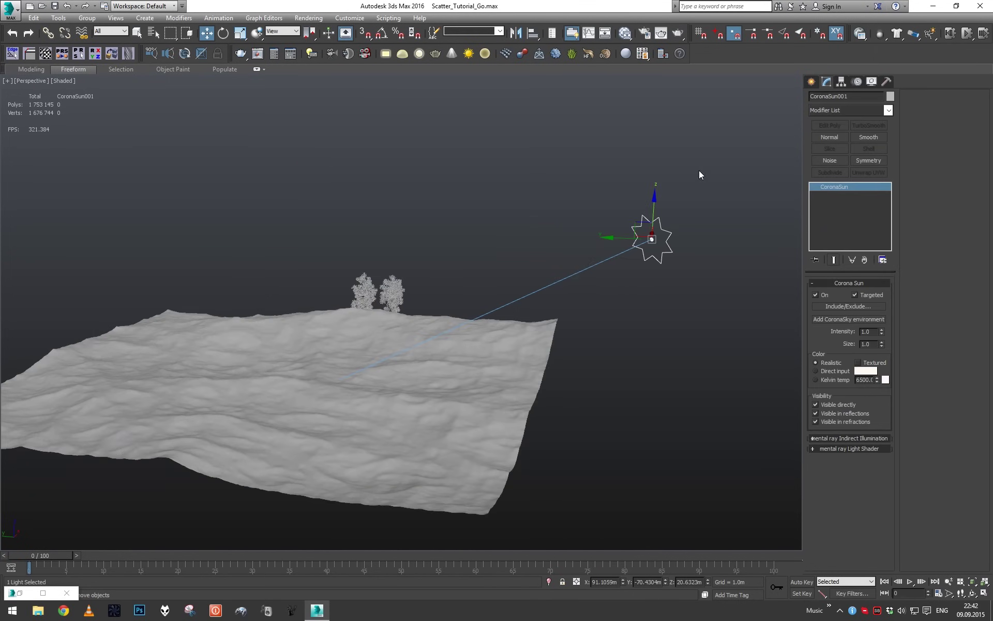
{"action": "middle_click_drag", "start_coordinate": [587, 318], "coordinate": [674, 304], "text": "alt"}
{"action": "scroll", "coordinate": [673, 304], "scroll_direction": "up", "scroll_amount": 2}
- Test-render the sunlit terrain with the exposure set to -4 EV, then stop the render and close the frame buffer
{"action": "key", "text": "shift+q"}
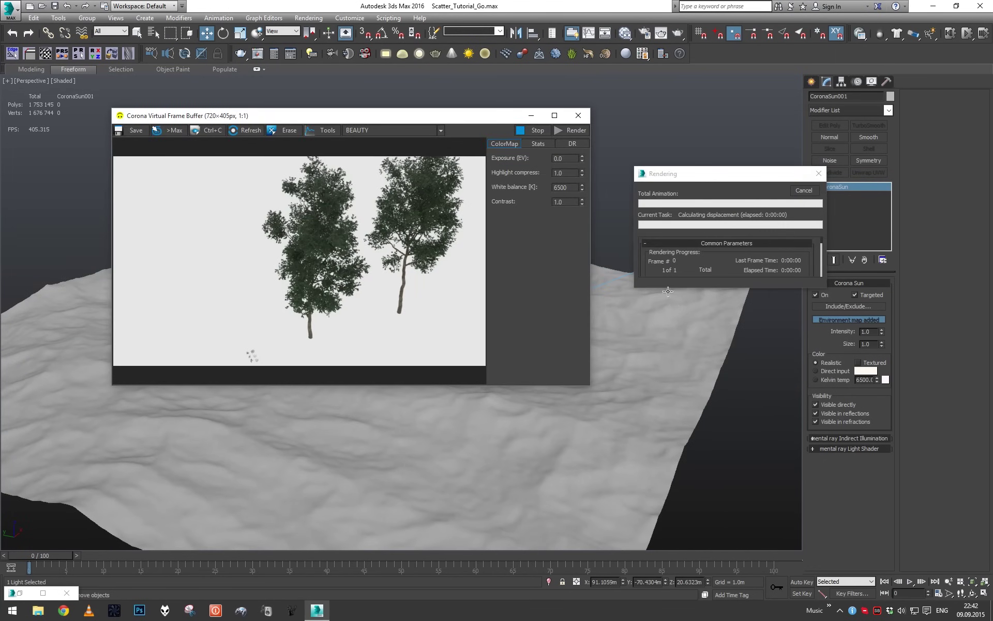
{"action": "left_click_drag", "start_coordinate": [569, 159], "coordinate": [473, 161]}
{"action": "type", "text": "-4"}
{"action": "key", "text": "Return"}
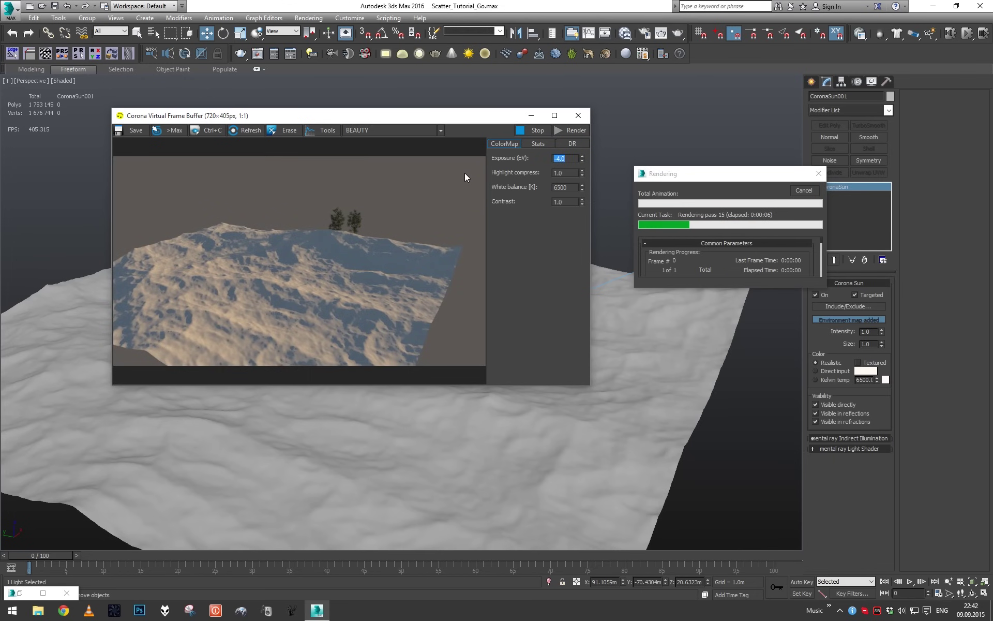
{"action": "left_click", "coordinate": [808, 191]}
{"action": "left_click", "coordinate": [578, 115]}
- Select the terrain plane and isolate it from the other objects
{"action": "middle_click_drag", "start_coordinate": [564, 168], "coordinate": [455, 279], "text": "alt"}
{"action": "key", "text": "q"}
{"action": "left_click", "coordinate": [451, 282]}
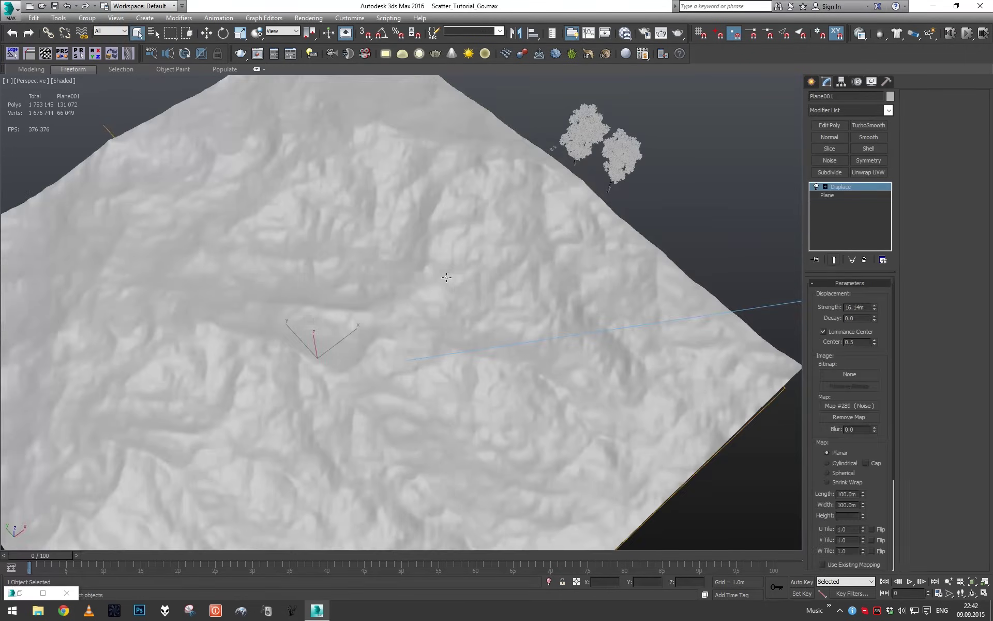
{"action": "key", "text": "alt+q"}
{"action": "scroll", "coordinate": [449, 283], "scroll_direction": "up", "scroll_amount": 3}
- Create a CoronaMtl material in the material editor and name it Ground
{"action": "key", "text": "m"}
{"action": "mouse_move", "coordinate": [405, 324]}
{"action": "left_mouse_down"}
{"action": "mouse_move", "coordinate": [450, 305]}
{"action": "mouse_move", "coordinate": [408, 320]}
{"action": "left_mouse_up"}
{"action": "scroll", "coordinate": [55, 458], "scroll_direction": "down", "scroll_amount": 3}
{"action": "scroll", "coordinate": [57, 445], "scroll_direction": "up", "scroll_amount": 3}
{"action": "left_click_drag", "start_coordinate": [51, 562], "coordinate": [190, 417]}
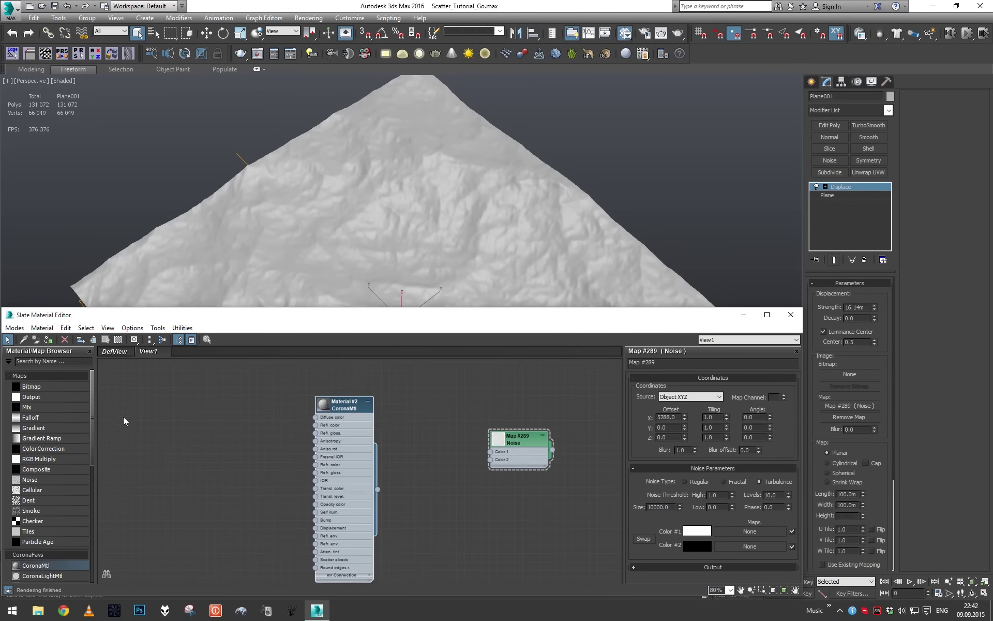
{"action": "double_click", "coordinate": [347, 460]}
{"action": "type", "text": "Ground"}
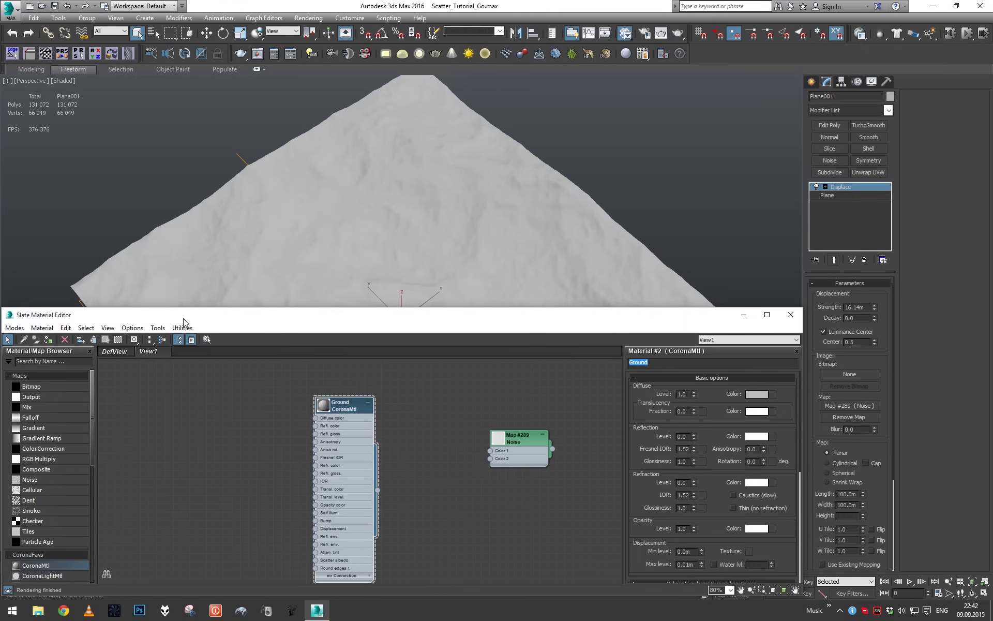
- Add a Bitmap map loaded with SandDirt_Desat.jpg from the Ground texture folder beside the Ground material
{"action": "left_click_drag", "start_coordinate": [55, 386], "coordinate": [255, 393]}
{"action": "left_click", "coordinate": [184, 25]}
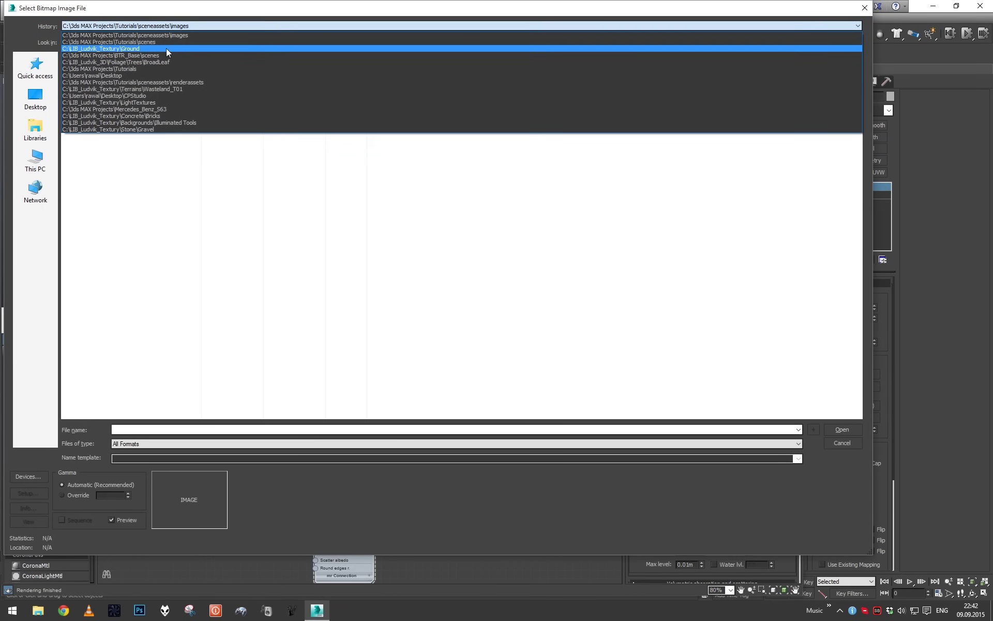
{"action": "left_click", "coordinate": [166, 48]}
{"action": "double_click", "coordinate": [477, 303]}
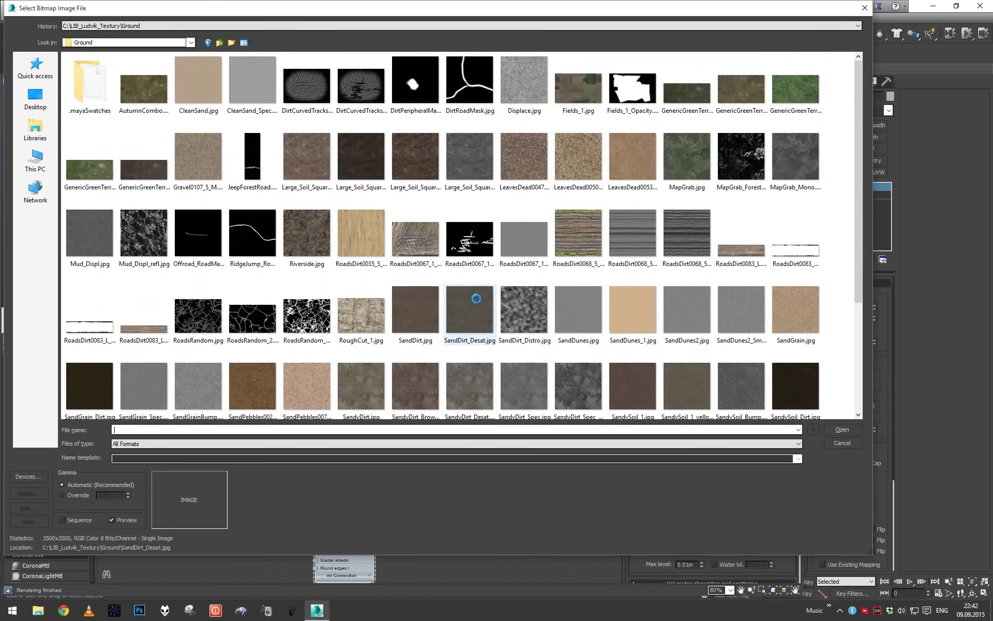
{"action": "scroll", "coordinate": [257, 474], "scroll_direction": "up", "scroll_amount": 2}
{"action": "middle_click_drag", "start_coordinate": [267, 365], "coordinate": [262, 459]}
{"action": "double_click", "coordinate": [262, 459]}
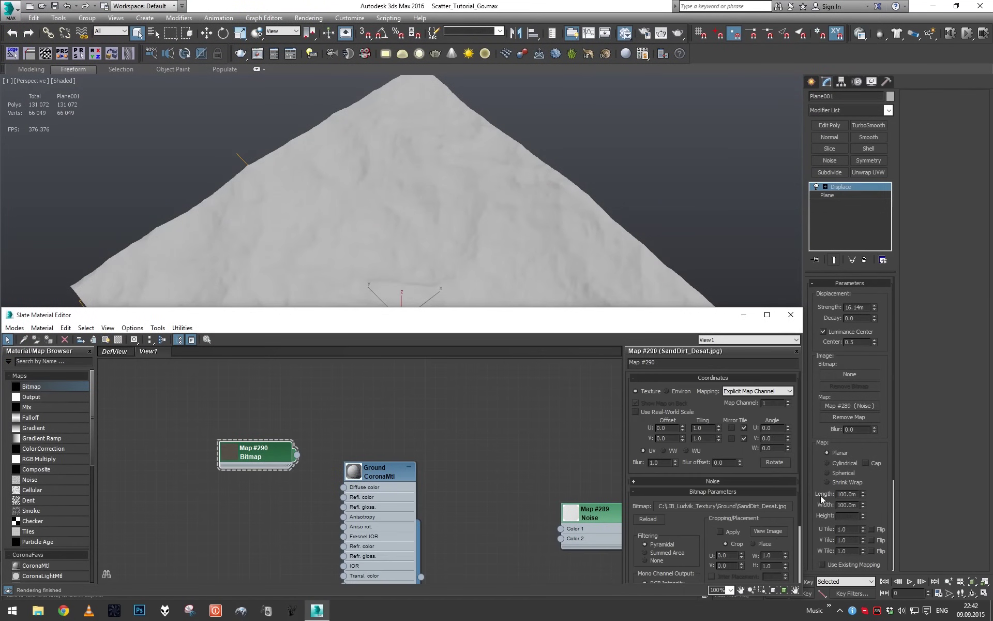
- Preview the dirt bitmap's image, close the preview, and set the bitmap's Blur to 0.1
{"action": "left_click", "coordinate": [768, 532]}
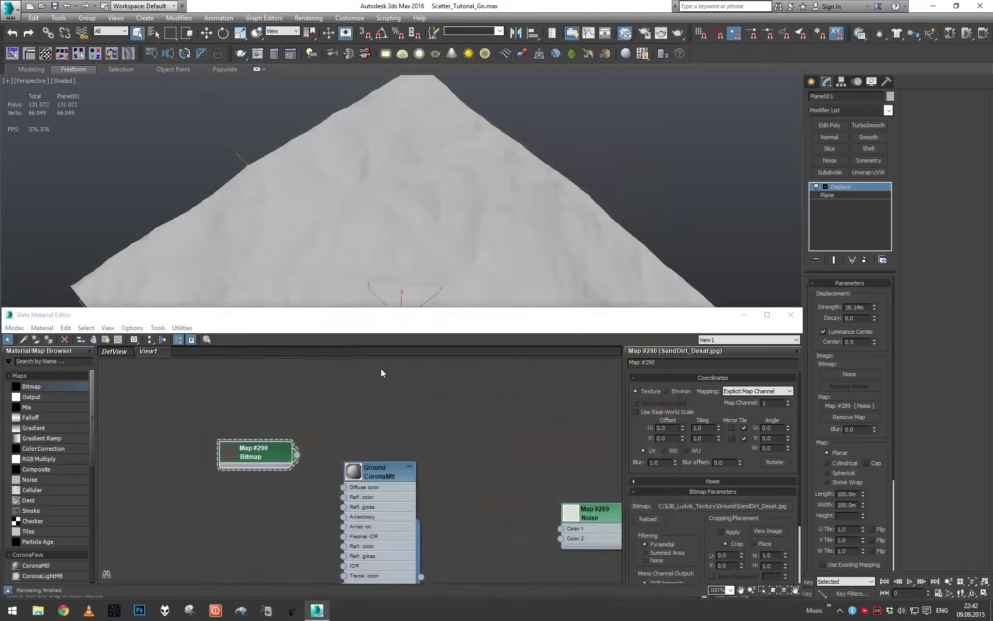
{"action": "left_click", "coordinate": [663, 106]}
{"action": "scroll", "coordinate": [345, 452], "scroll_direction": "up", "scroll_amount": 1}
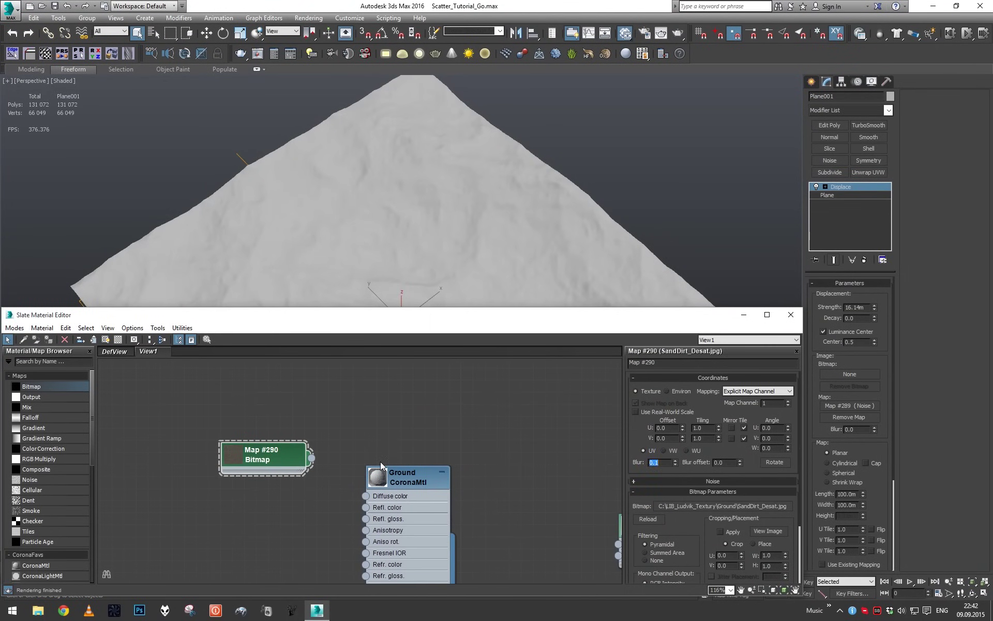
- Connect the dirt bitmap to the Diffuse color and Bump inputs of the Ground material and check its map slots
{"action": "middle_click_drag", "start_coordinate": [380, 462], "coordinate": [409, 409]}
{"action": "scroll", "coordinate": [389, 409], "scroll_direction": "up", "scroll_amount": 1}
{"action": "left_click_drag", "start_coordinate": [278, 402], "coordinate": [252, 455]}
{"action": "left_click_drag", "start_coordinate": [391, 446], "coordinate": [395, 447]}
{"action": "scroll", "coordinate": [377, 465], "scroll_direction": "down", "scroll_amount": 3}
{"action": "scroll", "coordinate": [380, 439], "scroll_direction": "up", "scroll_amount": 1}
{"action": "mouse_move", "coordinate": [374, 463]}
{"action": "middle_mouse_down"}
{"action": "mouse_move", "coordinate": [380, 438]}
{"action": "mouse_move", "coordinate": [377, 452]}
{"action": "middle_mouse_up"}
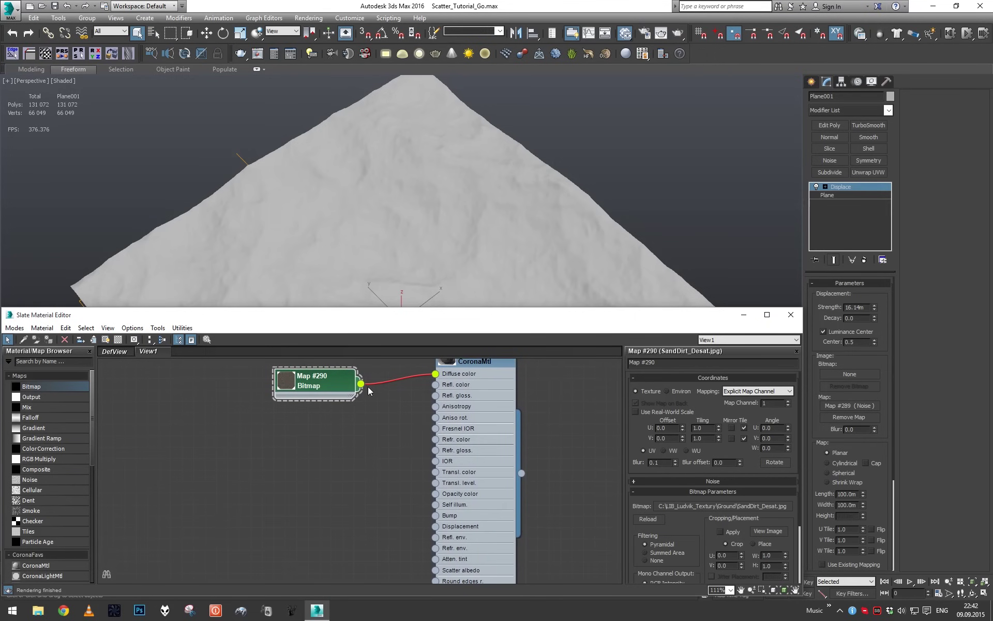
{"action": "left_click_drag", "start_coordinate": [453, 513], "coordinate": [450, 515]}
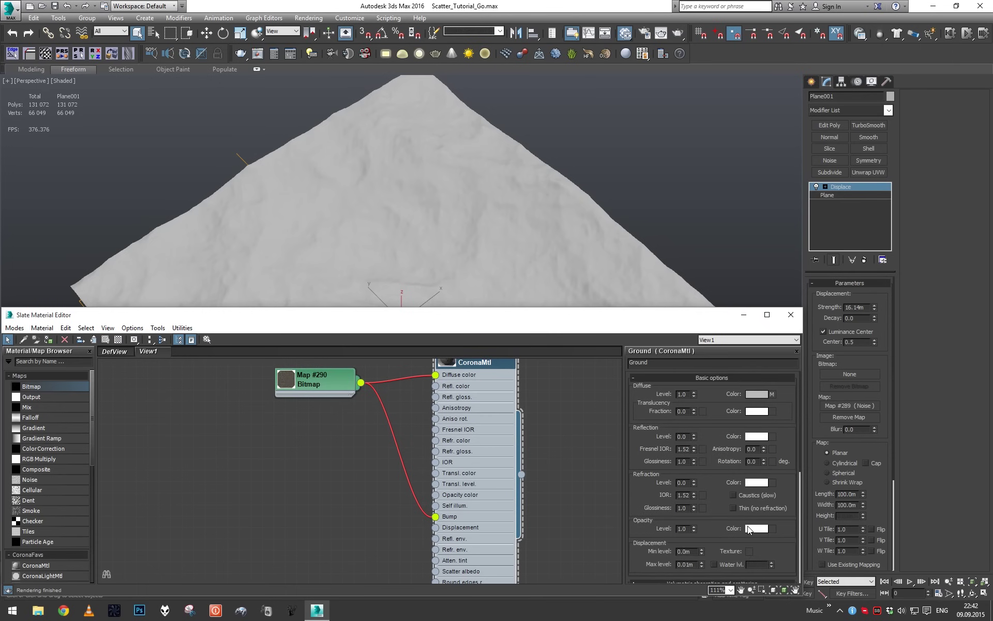
{"action": "scroll", "coordinate": [713, 437], "scroll_direction": "down", "scroll_amount": 3}
{"action": "scroll", "coordinate": [713, 442], "scroll_direction": "down", "scroll_amount": 6}
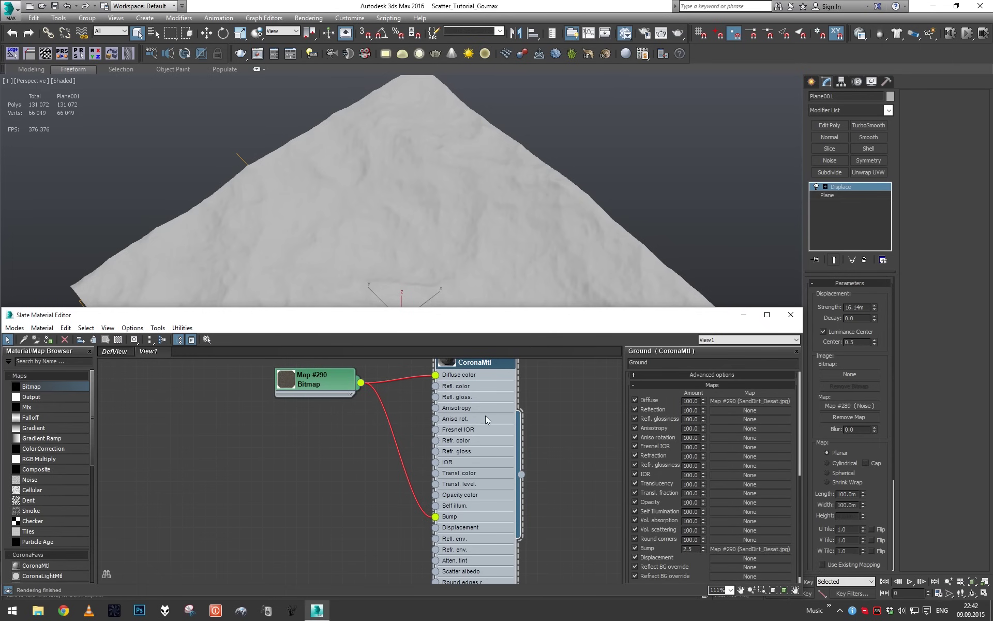
- Show the dirt bitmap on the terrain in the viewport and set its U and V tiling to 20
{"action": "double_click", "coordinate": [285, 380]}
{"action": "left_click", "coordinate": [105, 340]}
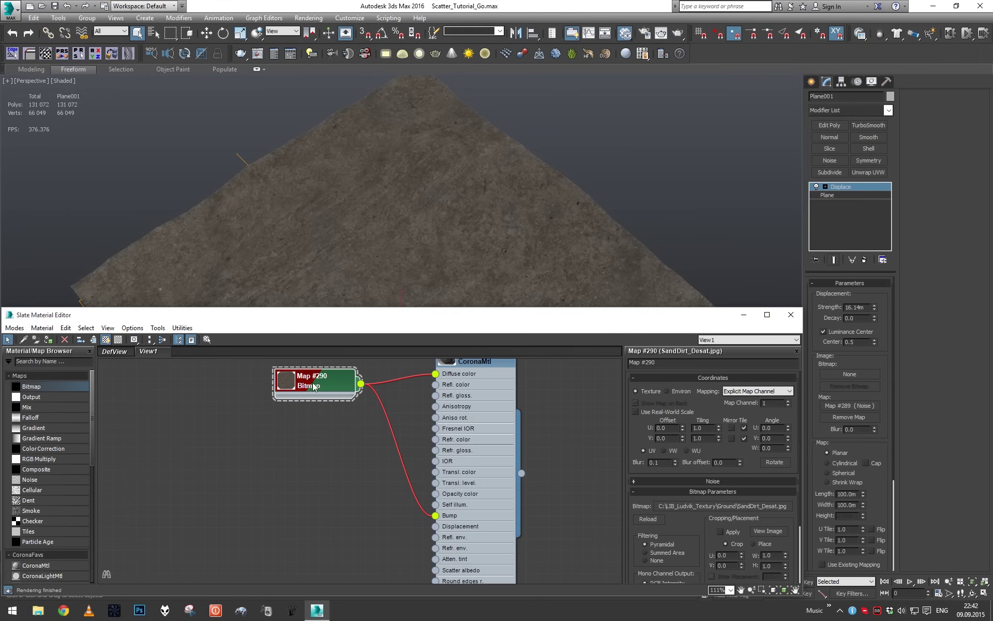
{"action": "key", "text": "Tab"}
{"action": "type", "text": "20"}
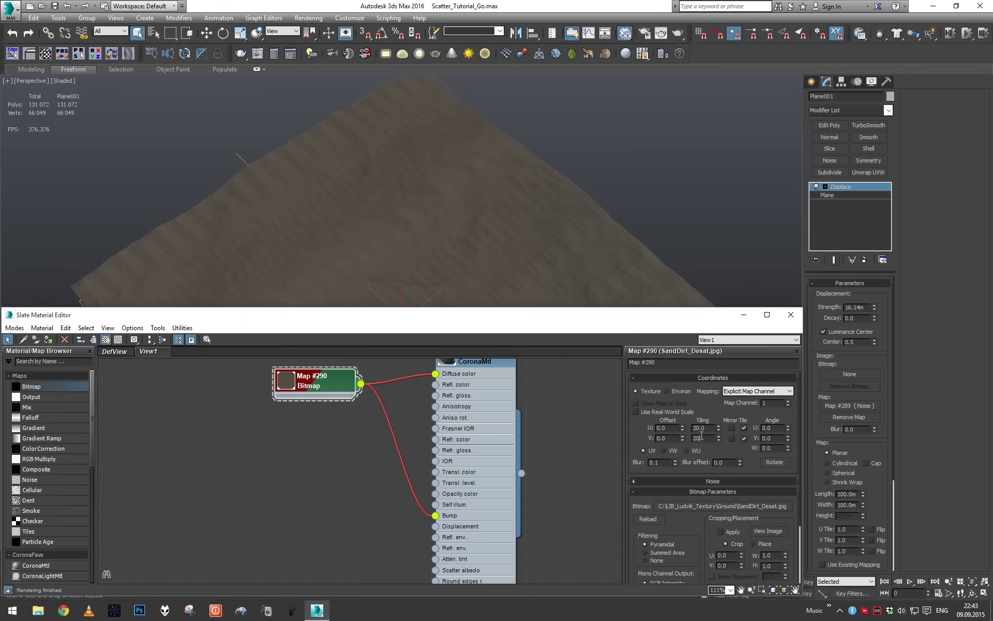
{"action": "key", "text": "Return"}
- Enlarge the Ground material node's preview thumbnail and reselect the bitmap node
{"action": "middle_click_drag", "start_coordinate": [456, 144], "coordinate": [467, 166], "text": "alt"}
{"action": "scroll", "coordinate": [489, 220], "scroll_direction": "up", "scroll_amount": 5}
{"action": "middle_click_drag", "start_coordinate": [498, 218], "coordinate": [494, 248], "text": "alt"}
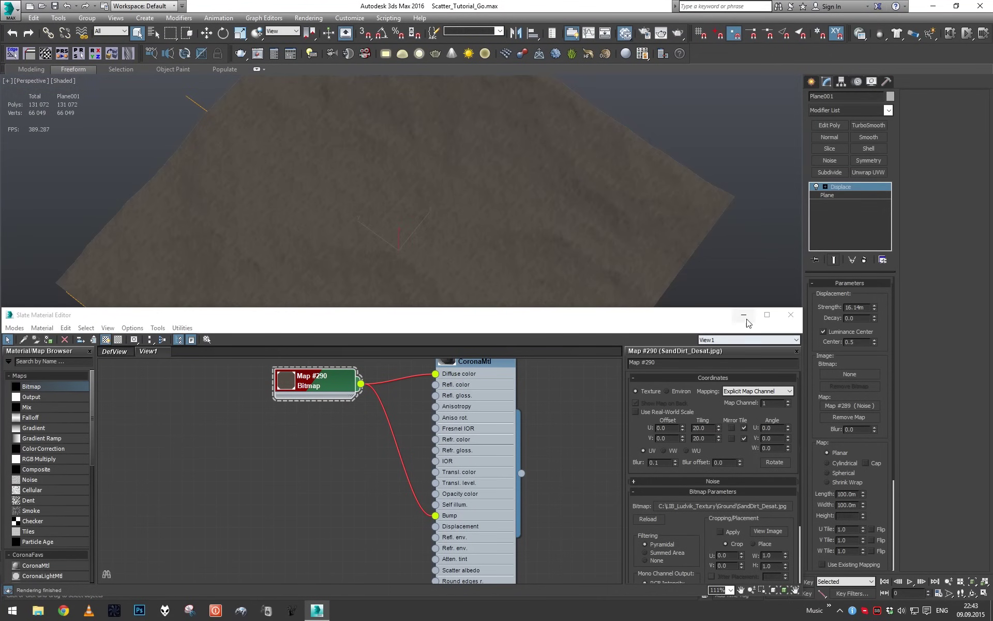
{"action": "middle_click_drag", "start_coordinate": [467, 390], "coordinate": [455, 459]}
{"action": "scroll", "coordinate": [455, 459], "scroll_direction": "up", "scroll_amount": 1}
{"action": "double_click", "coordinate": [431, 420]}
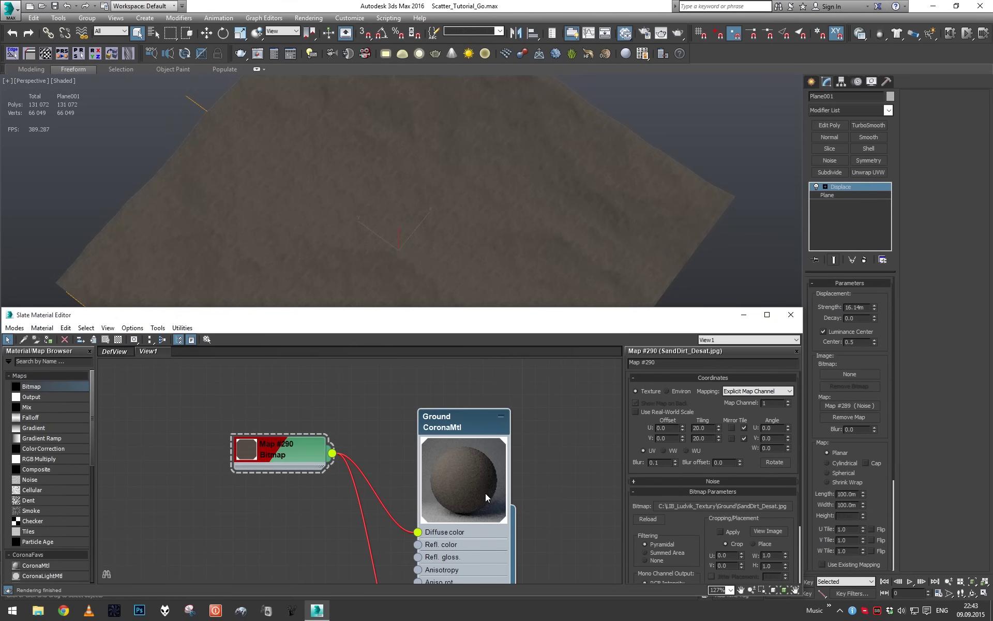
{"action": "left_click", "coordinate": [272, 453]}
{"action": "middle_click_drag", "start_coordinate": [493, 552], "coordinate": [501, 486]}
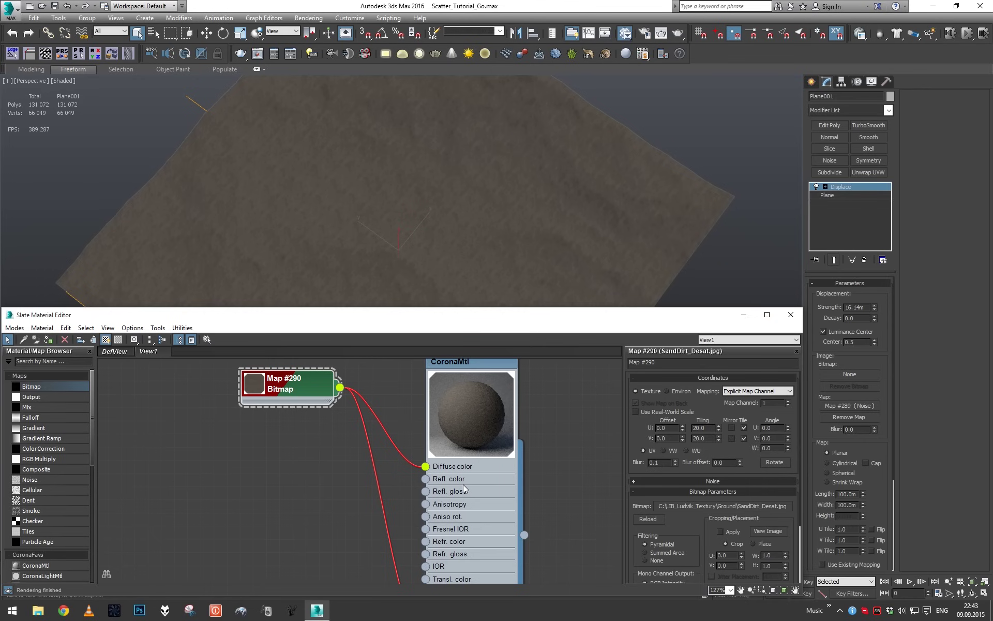
- Minimize the material editor, inspect the dirt texture up close on the terrain, and start a test render, then cancel it
{"action": "left_click", "coordinate": [744, 314]}
{"action": "scroll", "coordinate": [446, 287], "scroll_direction": "up", "scroll_amount": 6}
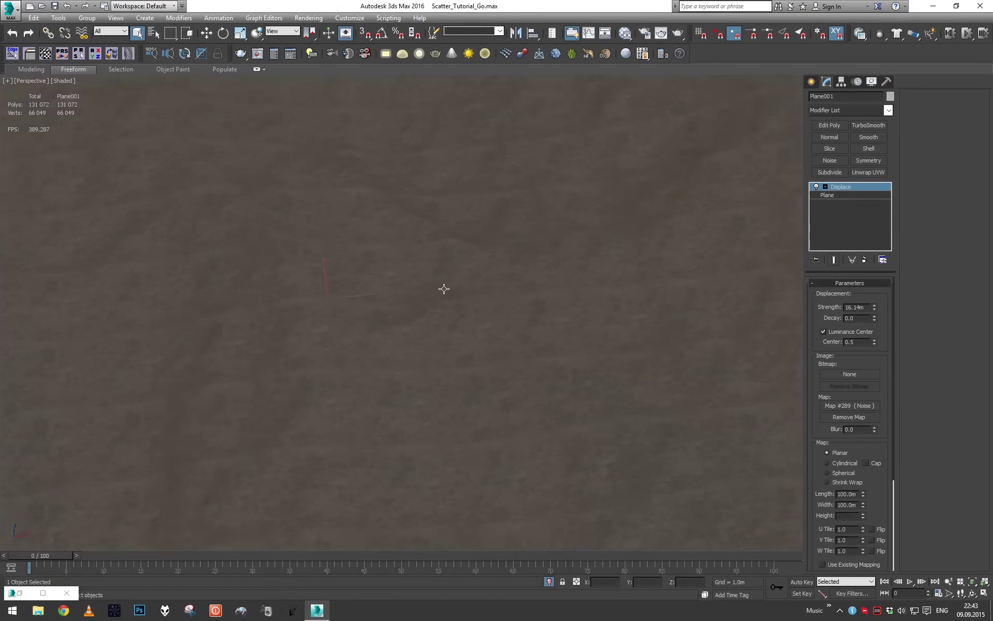
{"action": "scroll", "coordinate": [446, 287], "scroll_direction": "down", "scroll_amount": 5}
{"action": "scroll", "coordinate": [420, 317], "scroll_direction": "up", "scroll_amount": 5}
{"action": "scroll", "coordinate": [472, 306], "scroll_direction": "down", "scroll_amount": 3}
{"action": "scroll", "coordinate": [446, 295], "scroll_direction": "up", "scroll_amount": 3}
{"action": "scroll", "coordinate": [445, 290], "scroll_direction": "down", "scroll_amount": 3}
{"action": "scroll", "coordinate": [453, 295], "scroll_direction": "up", "scroll_amount": 4}
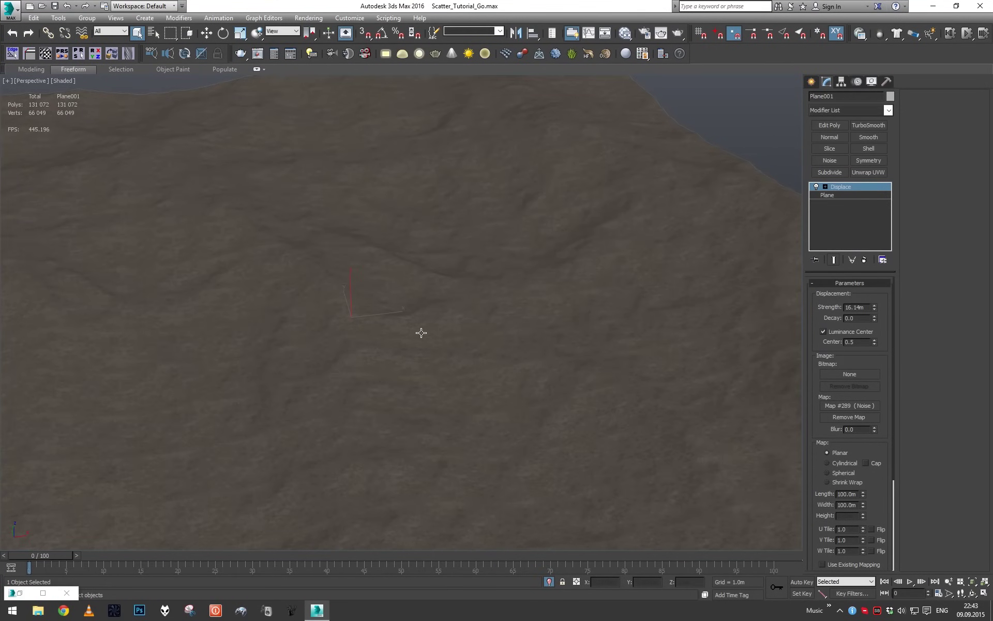
{"action": "middle_click_drag", "start_coordinate": [440, 315], "coordinate": [497, 301], "text": "alt"}
{"action": "scroll", "coordinate": [501, 305], "scroll_direction": "up", "scroll_amount": 2}
{"action": "key", "text": "shift+q"}
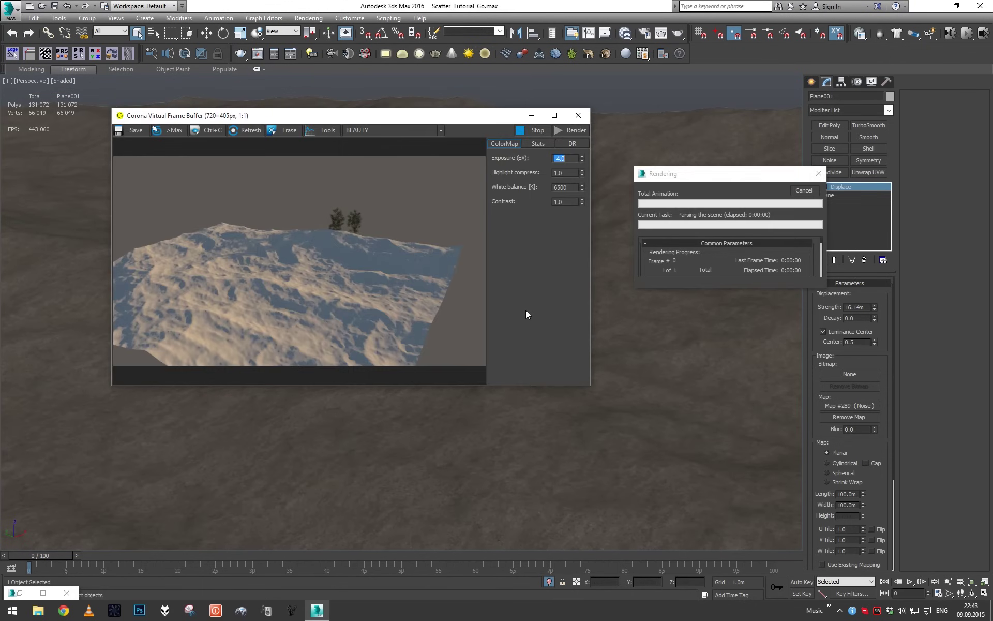
{"action": "left_click", "coordinate": [804, 190]}
- Open the Scene settings in the render setup and render the textured terrain again
{"action": "key", "text": "F10"}
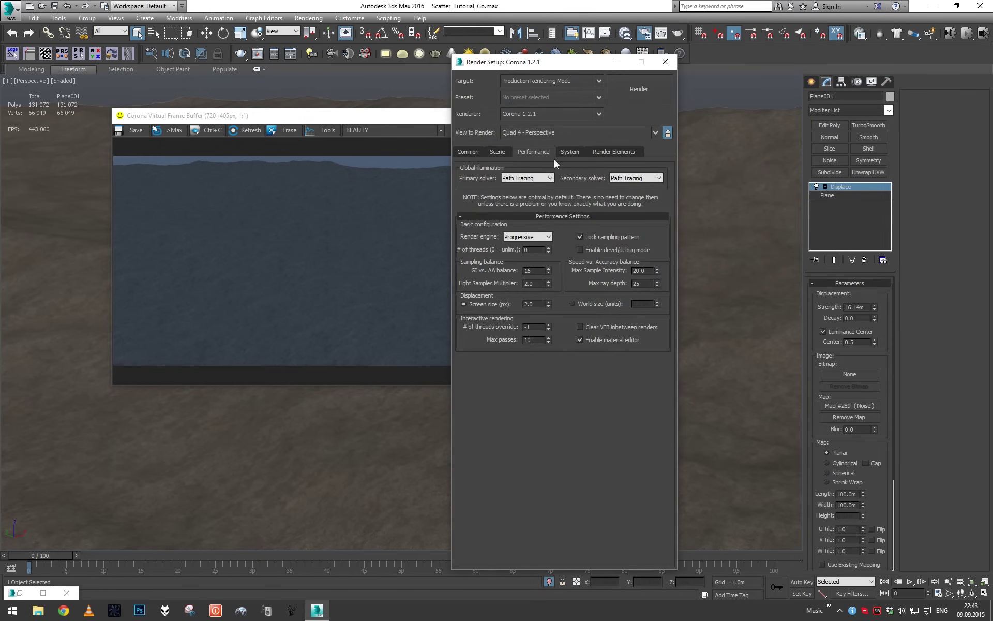
{"action": "left_click", "coordinate": [498, 152]}
{"action": "left_click", "coordinate": [638, 88]}
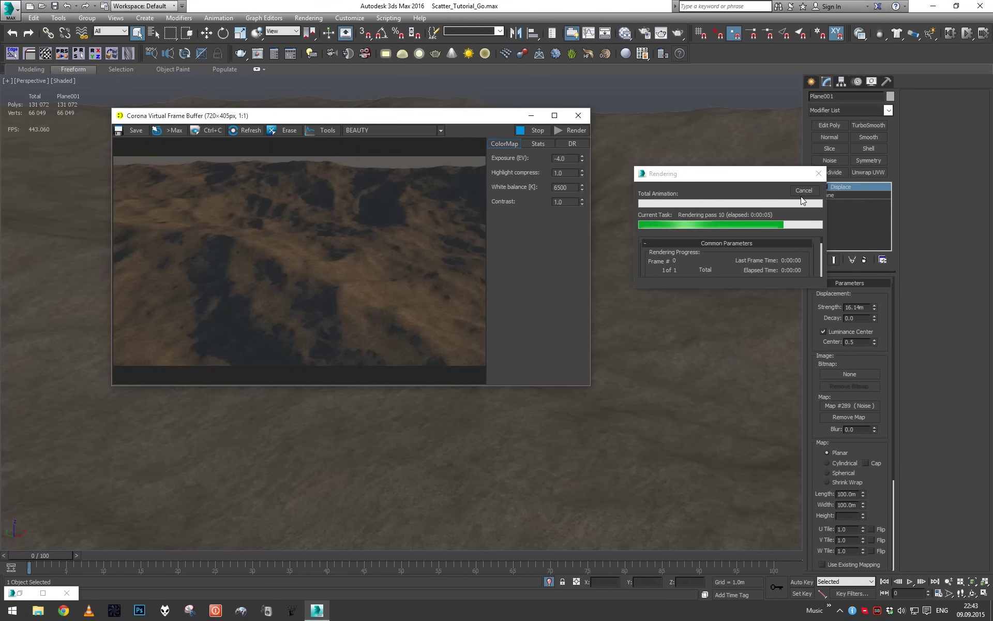
- Set the Ground material's Bump amount to 3.0, then close the frame buffer and material editor
{"action": "key", "text": "m"}
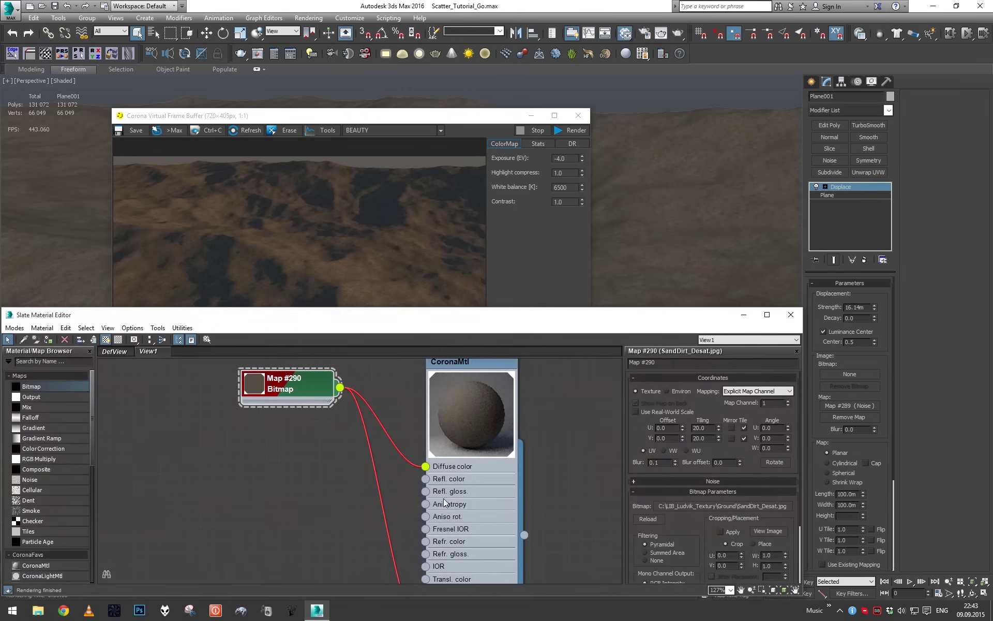
{"action": "left_click", "coordinate": [451, 532]}
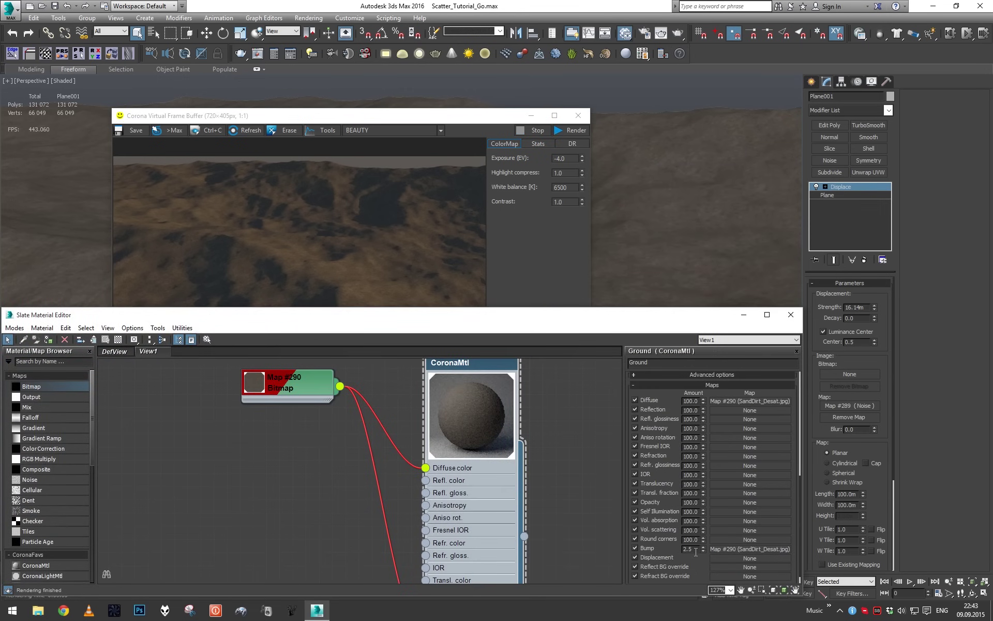
{"action": "left_click", "coordinate": [578, 117]}
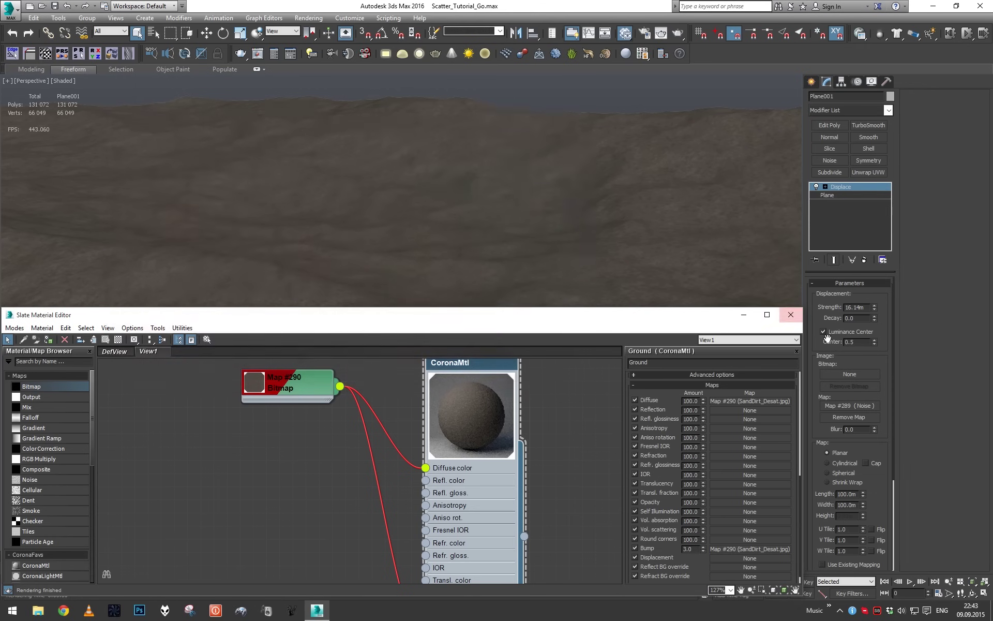
{"action": "left_click", "coordinate": [791, 314]}
- Test-render a close-up of the ground surface, then cancel the render and close the frame buffer
{"action": "scroll", "coordinate": [428, 219], "scroll_direction": "up", "scroll_amount": 4}
{"action": "middle_click_drag", "start_coordinate": [428, 220], "coordinate": [428, 263]}
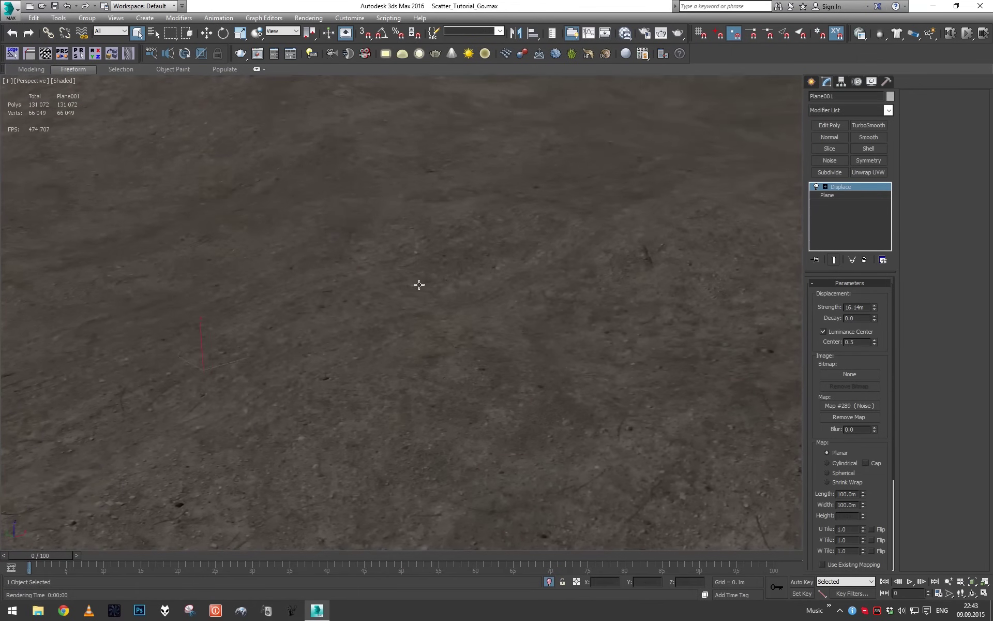
{"action": "key", "text": "shift+q"}
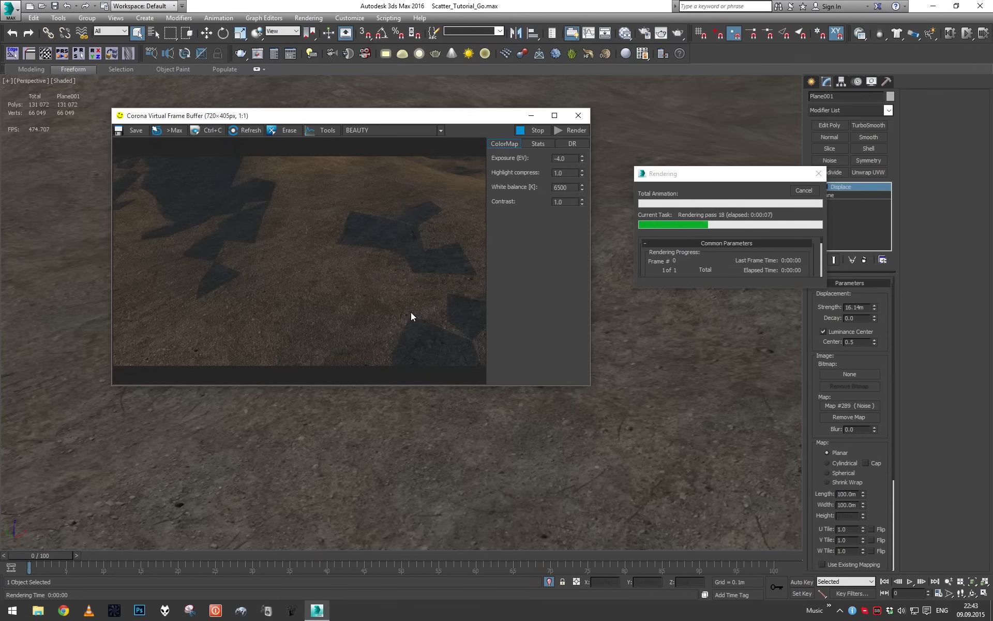
{"action": "left_click", "coordinate": [804, 191]}
{"action": "left_click", "coordinate": [586, 118]}
- End the terrain's isolation and turn off the dirt bitmap's viewport display, then minimize the material editor
{"action": "scroll", "coordinate": [623, 282], "scroll_direction": "down", "scroll_amount": 6}
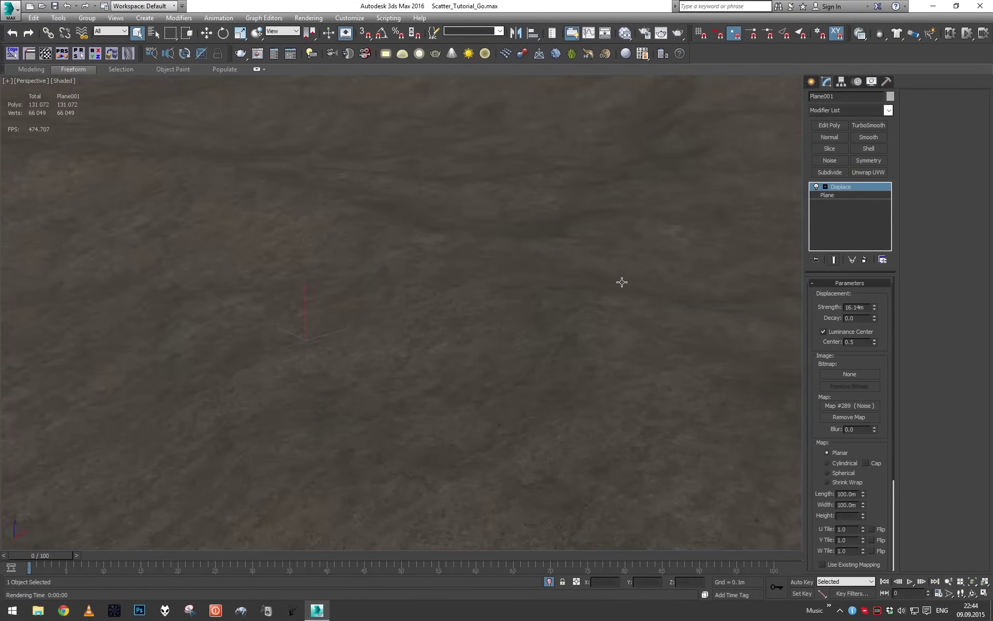
{"action": "middle_click_drag", "start_coordinate": [552, 316], "coordinate": [551, 346], "text": "alt"}
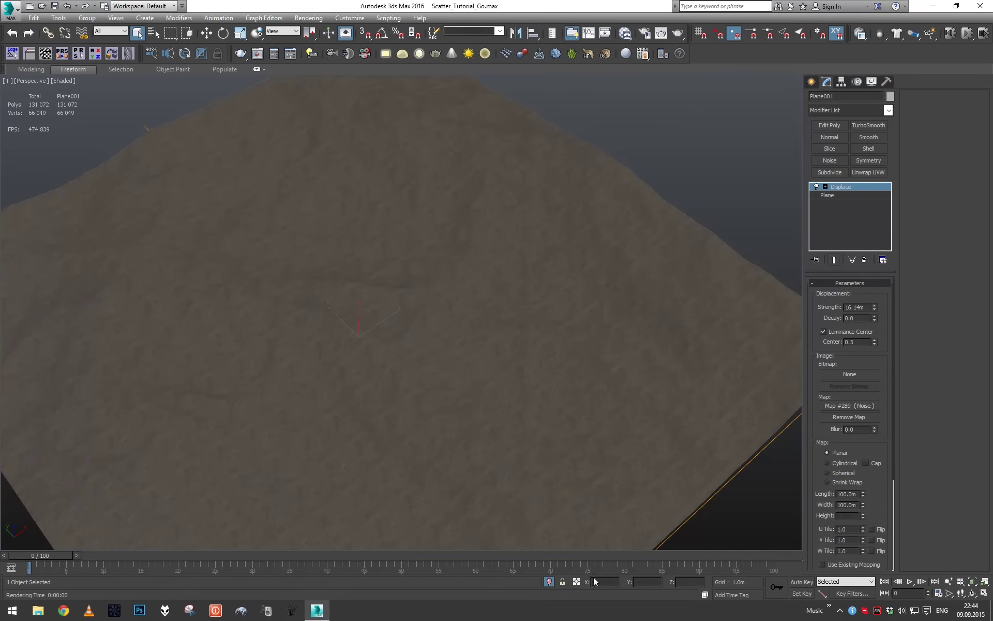
{"action": "middle_click_drag", "start_coordinate": [546, 583], "coordinate": [551, 279], "text": "alt"}
{"action": "key", "text": "m"}
{"action": "double_click", "coordinate": [301, 383]}
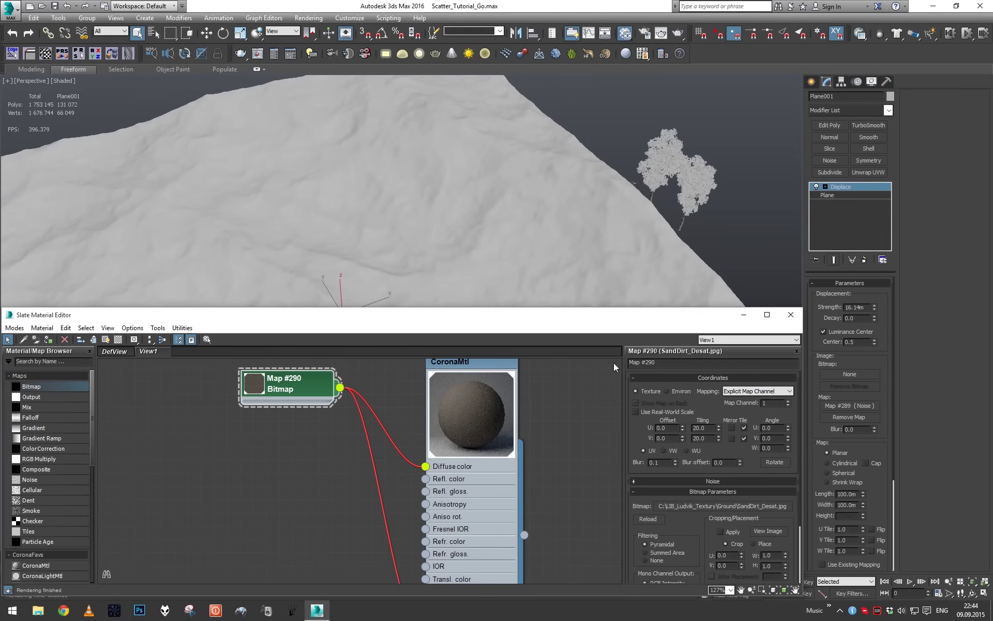
{"action": "left_click", "coordinate": [744, 316]}
- Add a VertexPaint modifier above the base Plane and beneath Displace in the terrain's modifier stack
{"action": "left_click", "coordinate": [837, 196]}
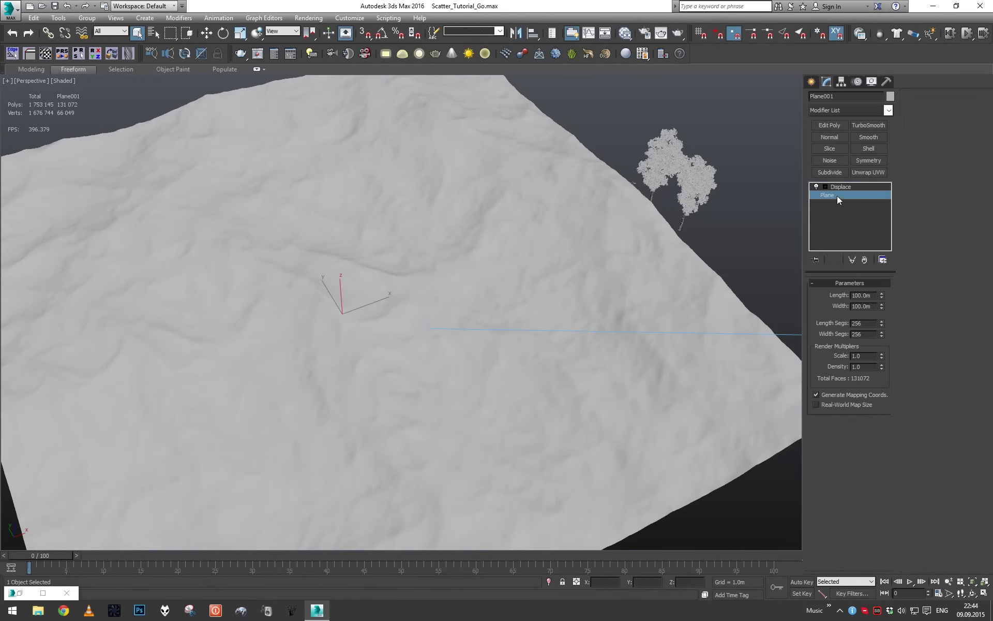
{"action": "left_click", "coordinate": [849, 112]}
{"action": "key", "text": "Down"}
{"action": "key", "text": "Return"}
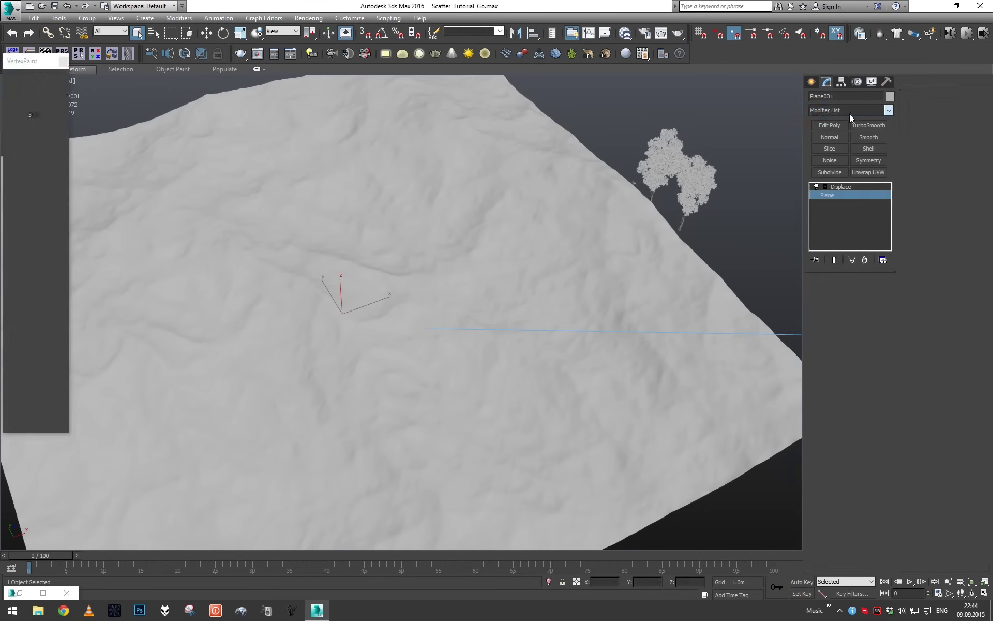
- Display the terrain's vertex colors with shading and fill the whole terrain with black
{"action": "scroll", "coordinate": [520, 267], "scroll_direction": "down", "scroll_amount": 5}
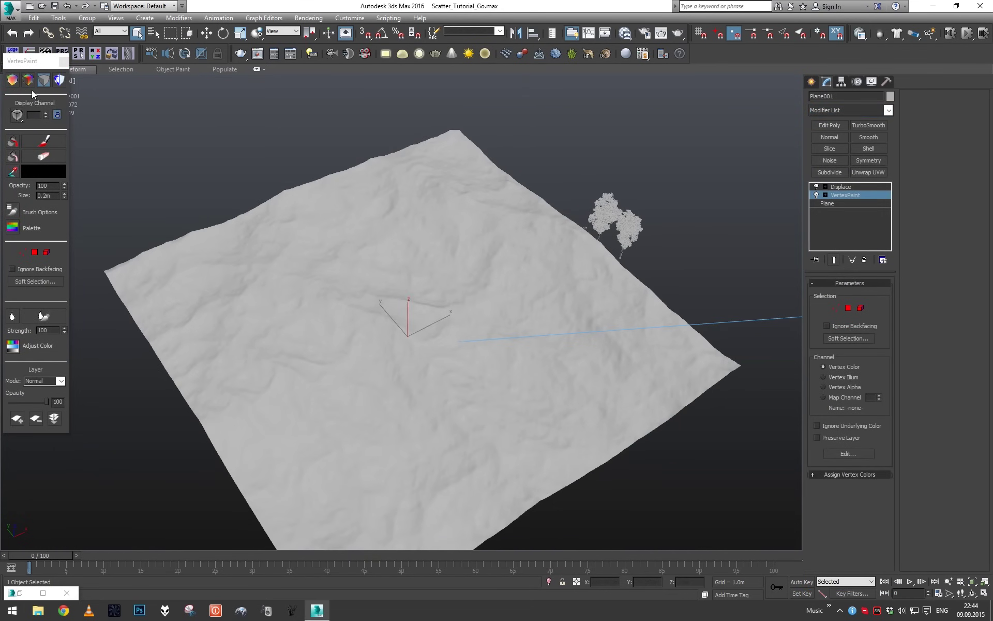
{"action": "left_click", "coordinate": [28, 80]}
{"action": "scroll", "coordinate": [118, 209], "scroll_direction": "up", "scroll_amount": 2}
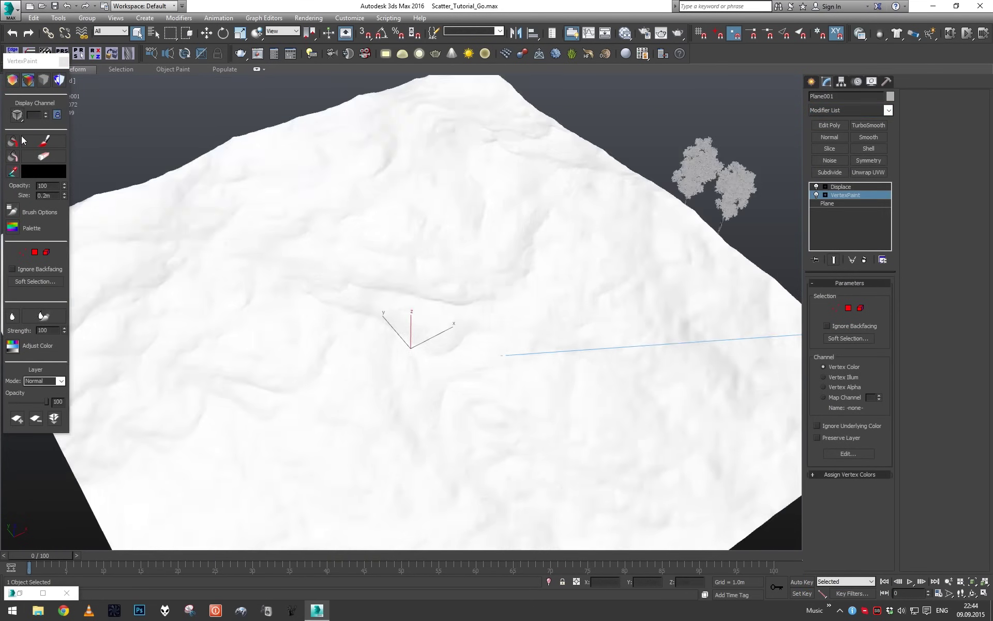
{"action": "left_click", "coordinate": [13, 144]}
{"action": "mouse_move", "coordinate": [422, 295]}
{"action": "middle_mouse_down", "text": "alt"}
{"action": "mouse_move", "coordinate": [486, 255]}
{"action": "mouse_move", "coordinate": [393, 288]}
{"action": "mouse_move", "coordinate": [388, 325]}
{"action": "mouse_move", "coordinate": [401, 292]}
{"action": "mouse_move", "coordinate": [436, 271]}
{"action": "mouse_move", "coordinate": [469, 301]}
{"action": "middle_mouse_up", "text": "alt"}
{"action": "scroll", "coordinate": [388, 326], "scroll_direction": "down", "scroll_amount": 3}
{"action": "scroll", "coordinate": [436, 271], "scroll_direction": "up", "scroll_amount": 1}
- Activate the vertex paint brush with a size of 20 m and white as the paint color
{"action": "left_click", "coordinate": [57, 145]}
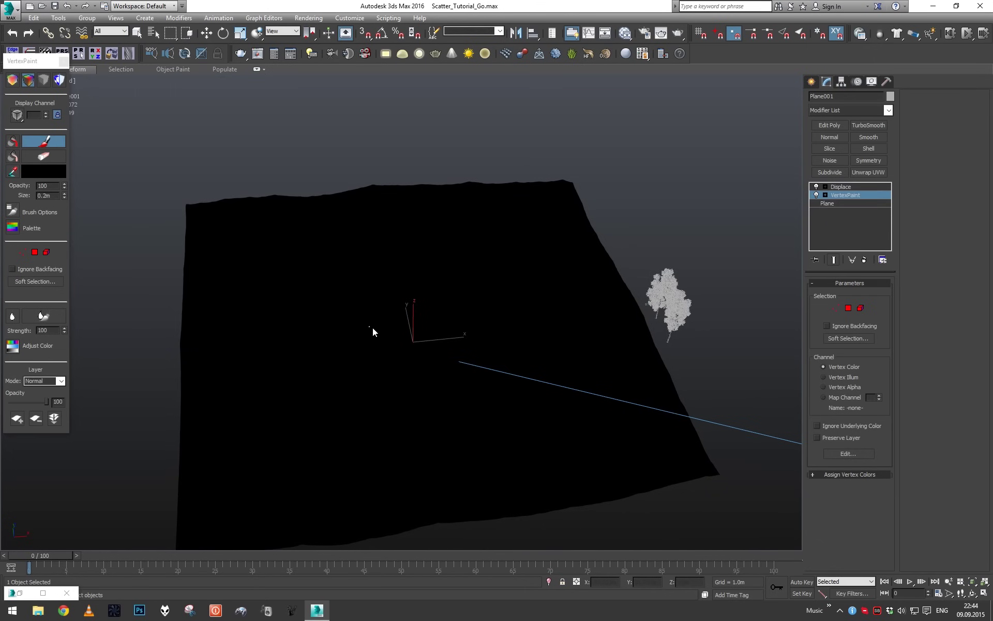
{"action": "left_click", "coordinate": [54, 196]}
{"action": "type", "text": "20"}
{"action": "key", "text": "Return"}
{"action": "left_click", "coordinate": [52, 172]}
{"action": "left_click_drag", "start_coordinate": [343, 123], "coordinate": [402, 119]}
{"action": "left_click", "coordinate": [382, 155]}
- Paint a broad white band around the terrain's outer edges, leaving the middle black
{"action": "middle_click_drag", "start_coordinate": [468, 171], "coordinate": [465, 275], "text": "alt"}
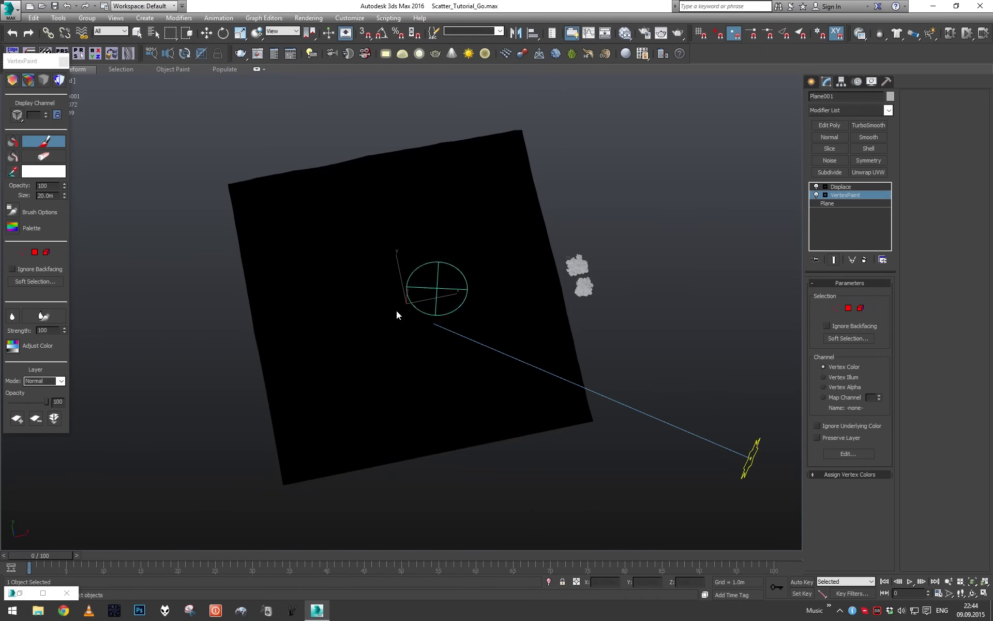
{"action": "mouse_move", "coordinate": [264, 243]}
{"action": "left_mouse_down"}
{"action": "mouse_move", "coordinate": [266, 222]}
{"action": "mouse_move", "coordinate": [300, 176]}
{"action": "mouse_move", "coordinate": [257, 189]}
{"action": "mouse_move", "coordinate": [508, 153]}
{"action": "mouse_move", "coordinate": [541, 272]}
{"action": "mouse_move", "coordinate": [578, 342]}
{"action": "mouse_move", "coordinate": [543, 278]}
{"action": "mouse_move", "coordinate": [514, 178]}
{"action": "mouse_move", "coordinate": [358, 176]}
{"action": "mouse_move", "coordinate": [343, 187]}
{"action": "mouse_move", "coordinate": [551, 310]}
{"action": "mouse_move", "coordinate": [572, 412]}
{"action": "mouse_move", "coordinate": [525, 415]}
{"action": "mouse_move", "coordinate": [372, 466]}
{"action": "mouse_move", "coordinate": [309, 461]}
{"action": "mouse_move", "coordinate": [377, 453]}
{"action": "mouse_move", "coordinate": [514, 405]}
{"action": "mouse_move", "coordinate": [533, 320]}
{"action": "left_mouse_up"}
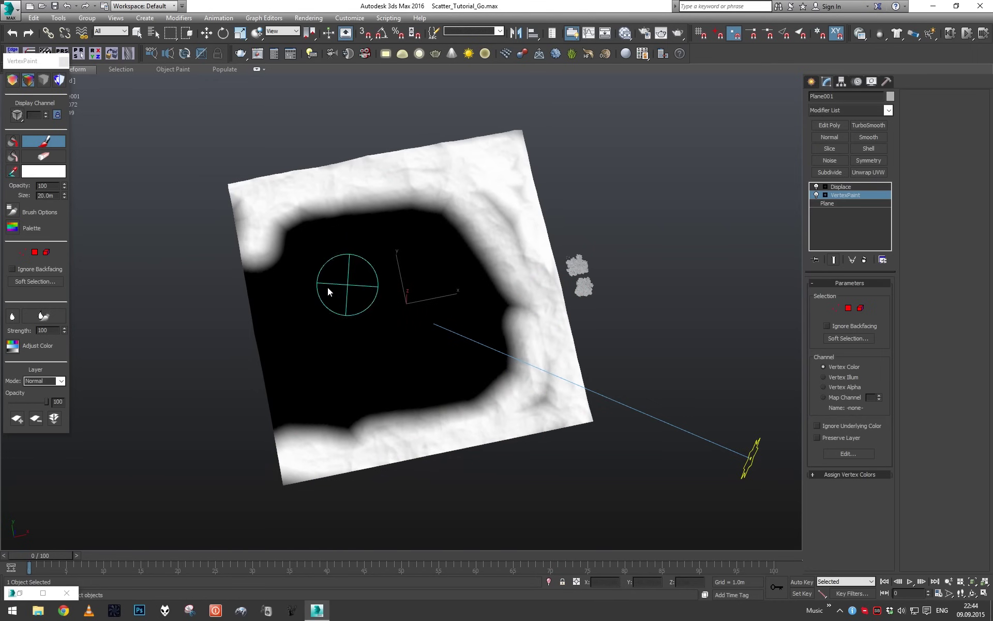
{"action": "mouse_move", "coordinate": [449, 230]}
{"action": "left_mouse_down"}
{"action": "mouse_move", "coordinate": [455, 217]}
{"action": "mouse_move", "coordinate": [528, 297]}
{"action": "mouse_move", "coordinate": [549, 348]}
{"action": "mouse_move", "coordinate": [385, 458]}
{"action": "mouse_move", "coordinate": [288, 450]}
{"action": "mouse_move", "coordinate": [253, 406]}
{"action": "mouse_move", "coordinate": [281, 416]}
{"action": "mouse_move", "coordinate": [269, 392]}
{"action": "left_mouse_up"}
- Set the vertex paint brush size to 2 m and the paint color to black
{"action": "mouse_move", "coordinate": [293, 315]}
{"action": "middle_mouse_down", "text": "alt"}
{"action": "mouse_move", "coordinate": [406, 278]}
{"action": "mouse_move", "coordinate": [391, 299]}
{"action": "mouse_move", "coordinate": [343, 268]}
{"action": "middle_mouse_up", "text": "alt"}
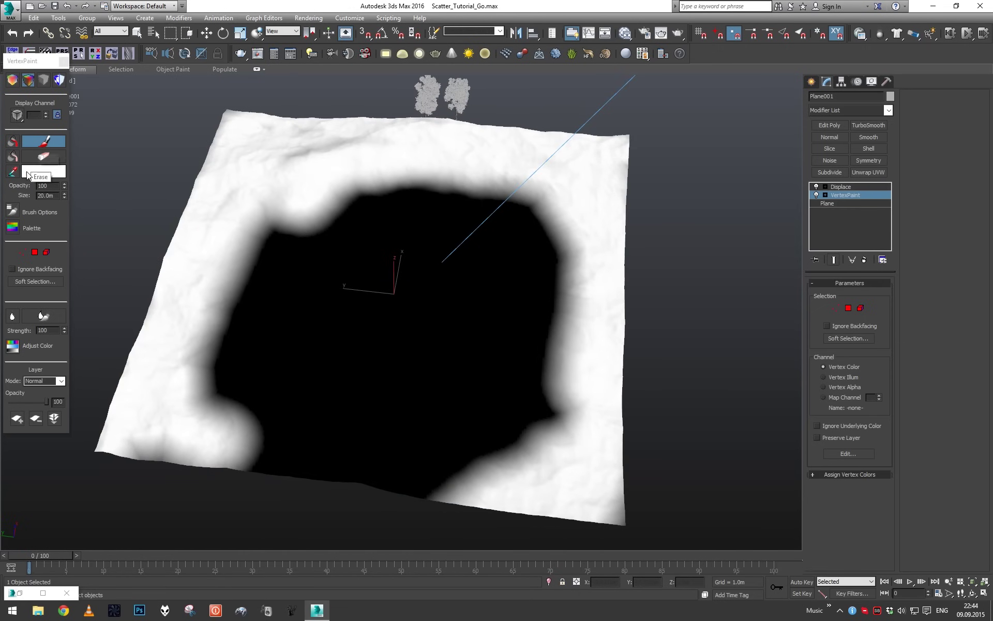
{"action": "type", "text": "2"}
{"action": "key", "text": "Return"}
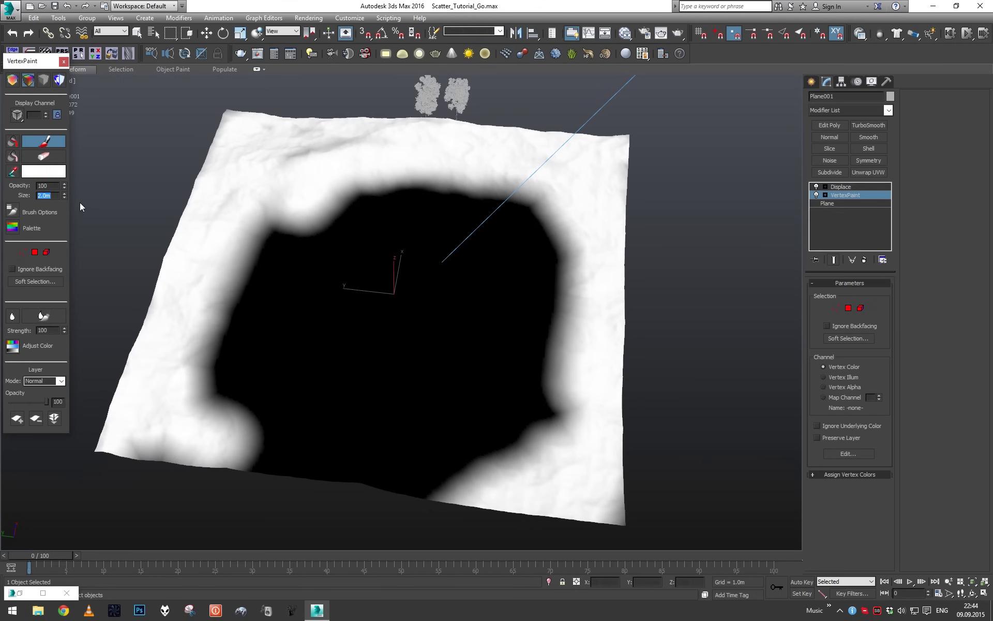
{"action": "left_click", "coordinate": [48, 174]}
{"action": "left_click_drag", "start_coordinate": [371, 120], "coordinate": [134, 124]}
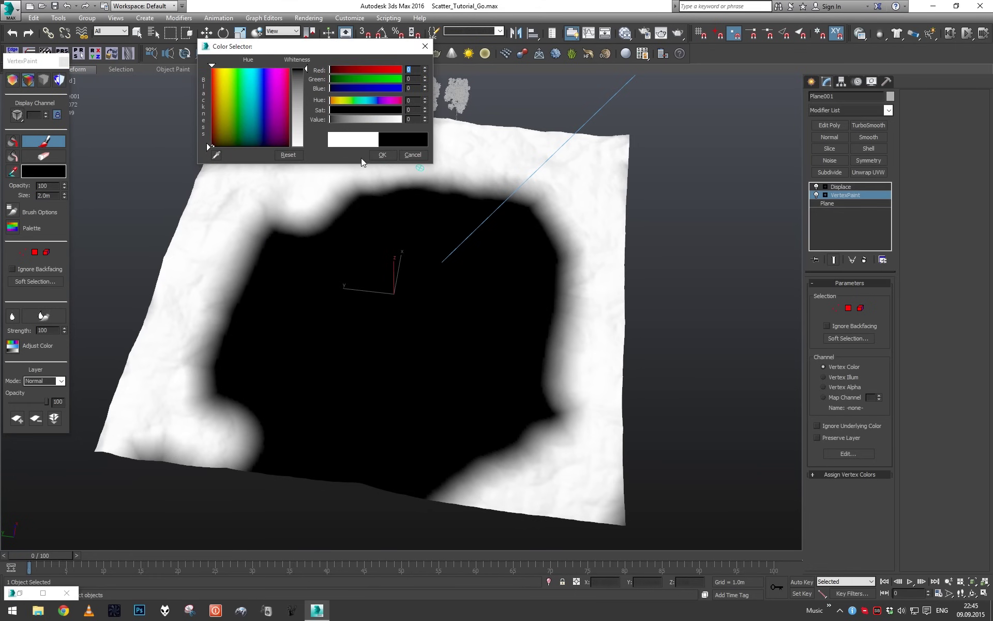
{"action": "left_click", "coordinate": [381, 155]}
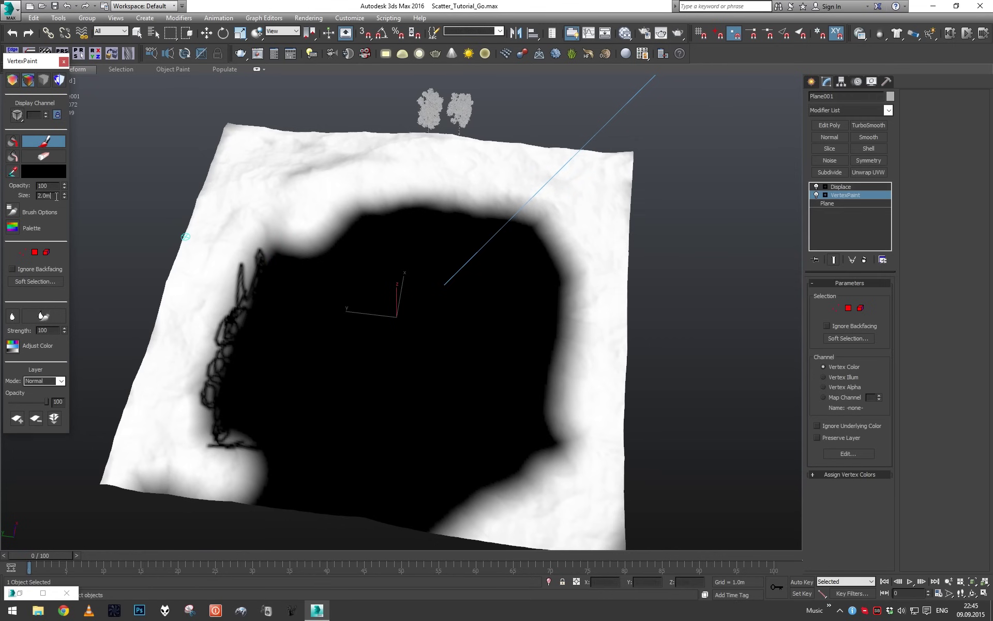
- Roughen the inner edge of the white band with irregular black scribbles, raising the brush size to 5 m
{"action": "mouse_move", "coordinate": [270, 224]}
{"action": "left_mouse_down"}
{"action": "mouse_move", "coordinate": [273, 243]}
{"action": "mouse_move", "coordinate": [226, 370]}
{"action": "left_mouse_up"}
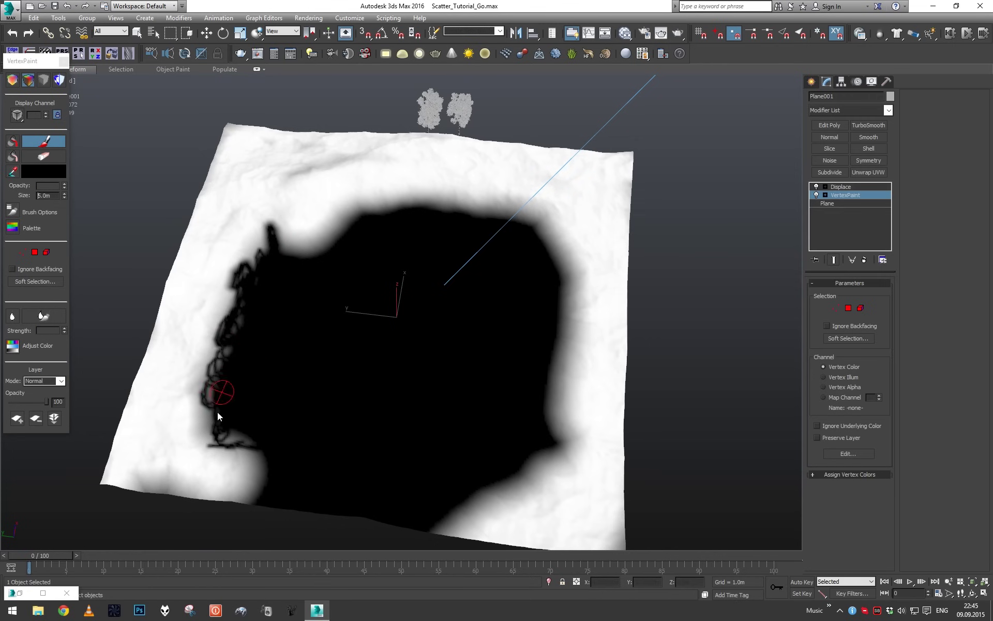
{"action": "left_click_drag", "start_coordinate": [377, 215], "coordinate": [481, 187]}
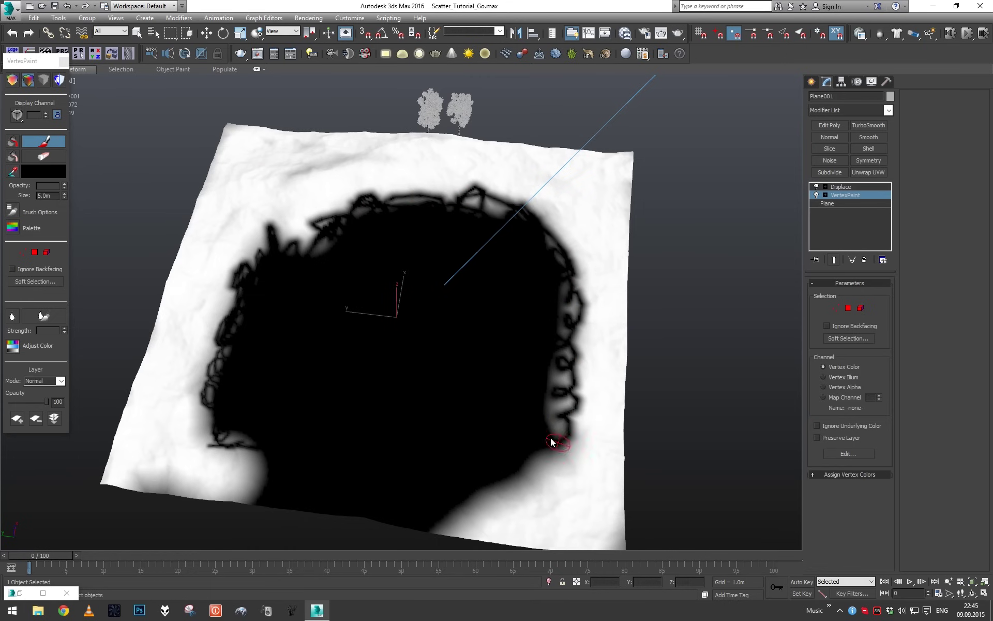
{"action": "left_click_drag", "start_coordinate": [491, 517], "coordinate": [559, 363]}
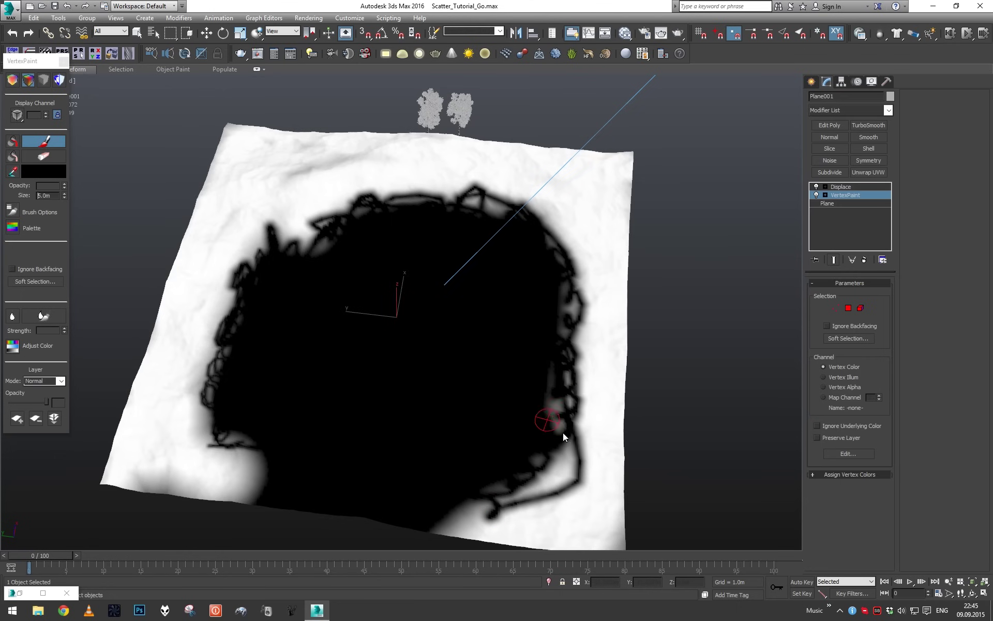
- Blur all of the terrain's vertex colors three times and close the vertex paint tools
{"action": "left_click", "coordinate": [16, 317]}
{"action": "left_click", "coordinate": [16, 317]}
{"action": "left_click", "coordinate": [16, 317]}
{"action": "mouse_move", "coordinate": [415, 310]}
{"action": "middle_mouse_down"}
{"action": "mouse_move", "coordinate": [394, 321]}
{"action": "mouse_move", "coordinate": [452, 305]}
{"action": "mouse_move", "coordinate": [362, 282]}
{"action": "mouse_move", "coordinate": [408, 307]}
{"action": "middle_mouse_up"}
{"action": "right_click", "coordinate": [452, 305]}
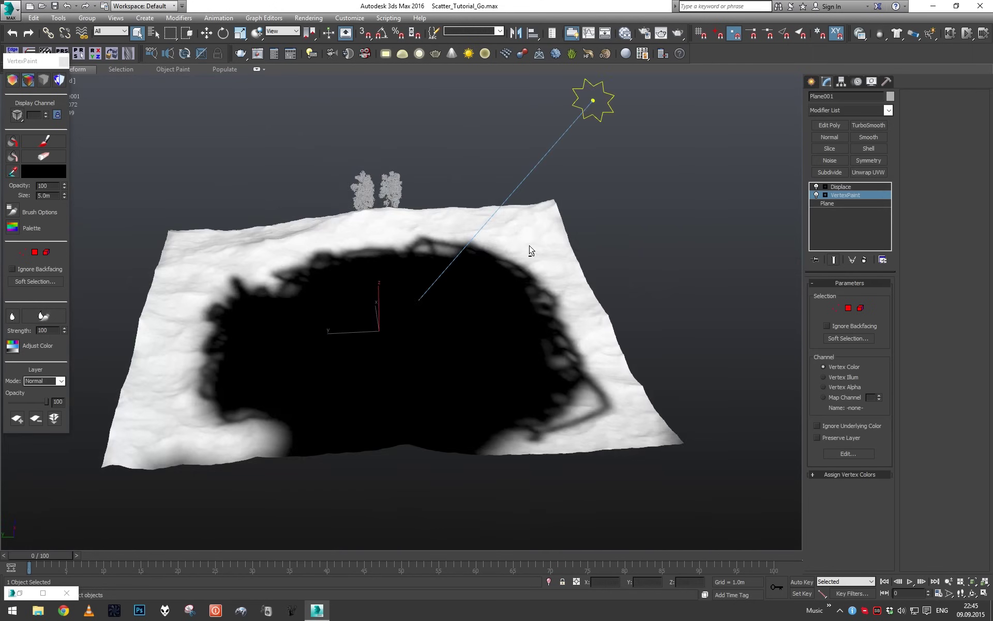
{"action": "middle_click_drag", "start_coordinate": [518, 256], "coordinate": [496, 274], "text": "alt"}
{"action": "left_click", "coordinate": [65, 61]}
{"action": "middle_click_drag", "start_coordinate": [412, 204], "coordinate": [445, 199], "text": "alt"}
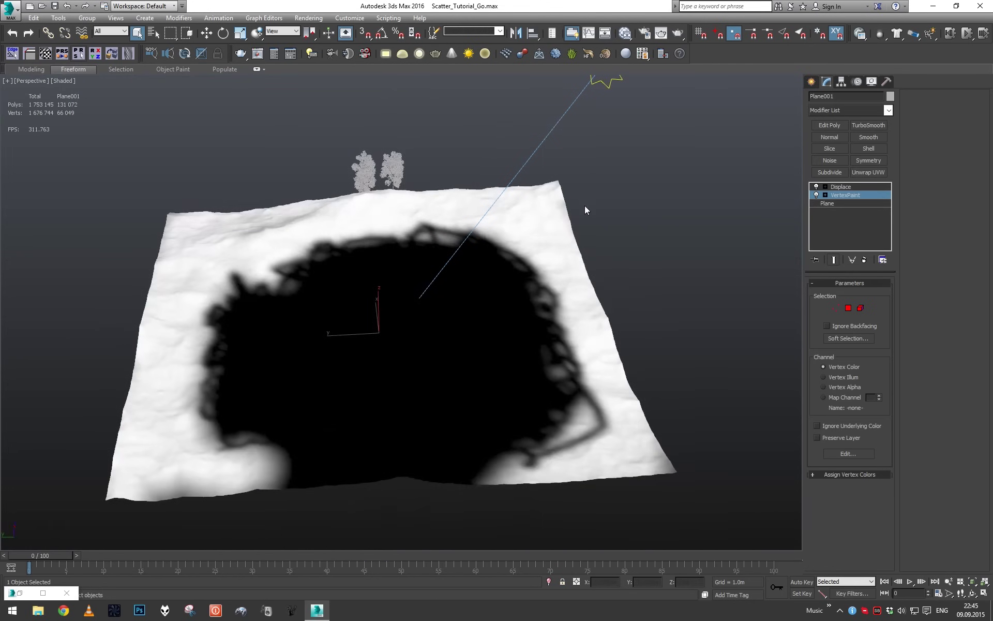
- Return to the terrain's VertexPaint modifier and switch off the vertex color display, leaving plain shading
{"action": "left_click", "coordinate": [827, 204]}
{"action": "left_click", "coordinate": [537, 337]}
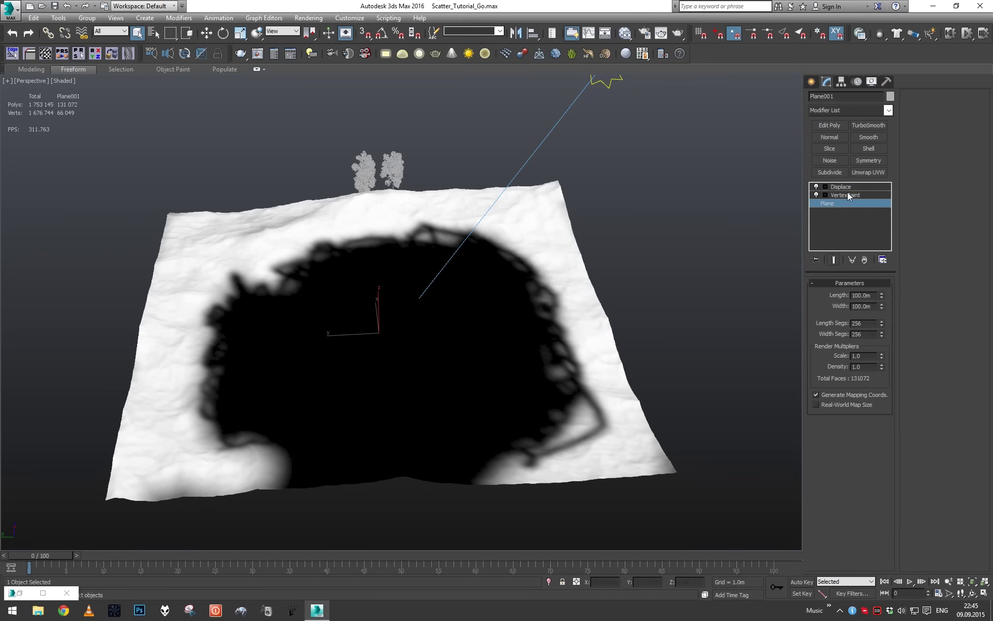
{"action": "left_click", "coordinate": [848, 196]}
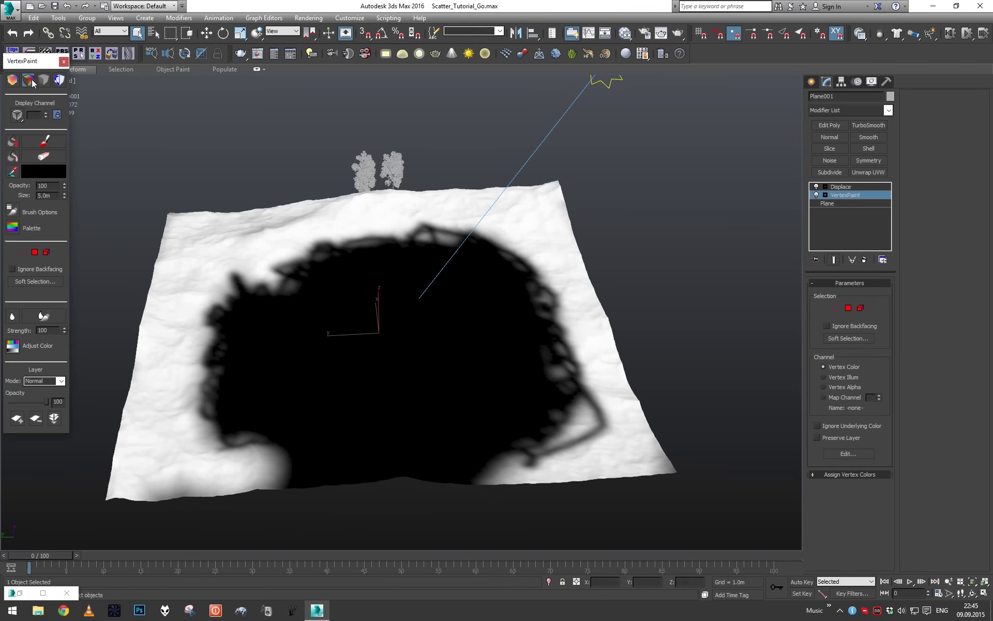
{"action": "left_click", "coordinate": [43, 82]}
{"action": "left_click", "coordinate": [64, 62]}
- Create a Corona Scatter object in the empty space beside the two trees
{"action": "middle_click_drag", "start_coordinate": [274, 199], "coordinate": [382, 333], "text": "alt"}
{"action": "scroll", "coordinate": [367, 282], "scroll_direction": "up", "scroll_amount": 4}
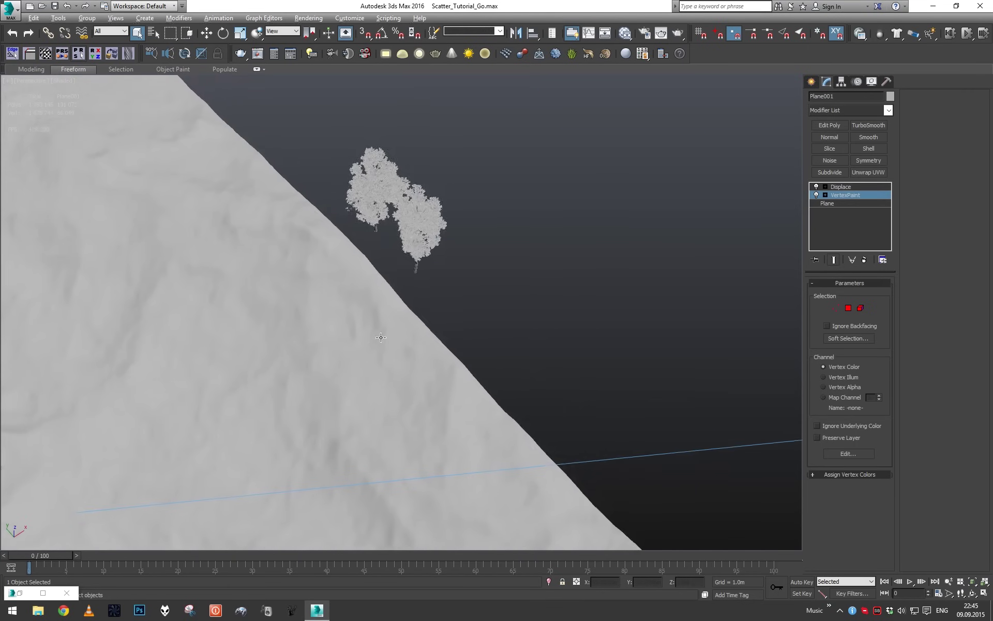
{"action": "left_click", "coordinate": [811, 84]}
{"action": "left_click", "coordinate": [827, 113]}
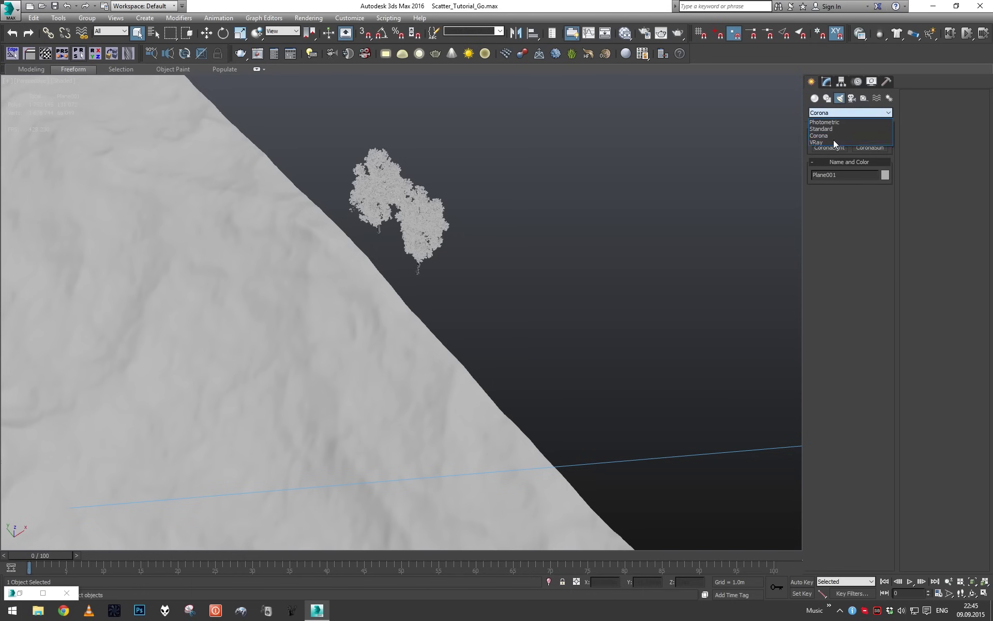
{"action": "left_click", "coordinate": [816, 100]}
{"action": "left_click", "coordinate": [814, 98]}
{"action": "left_click", "coordinate": [839, 113]}
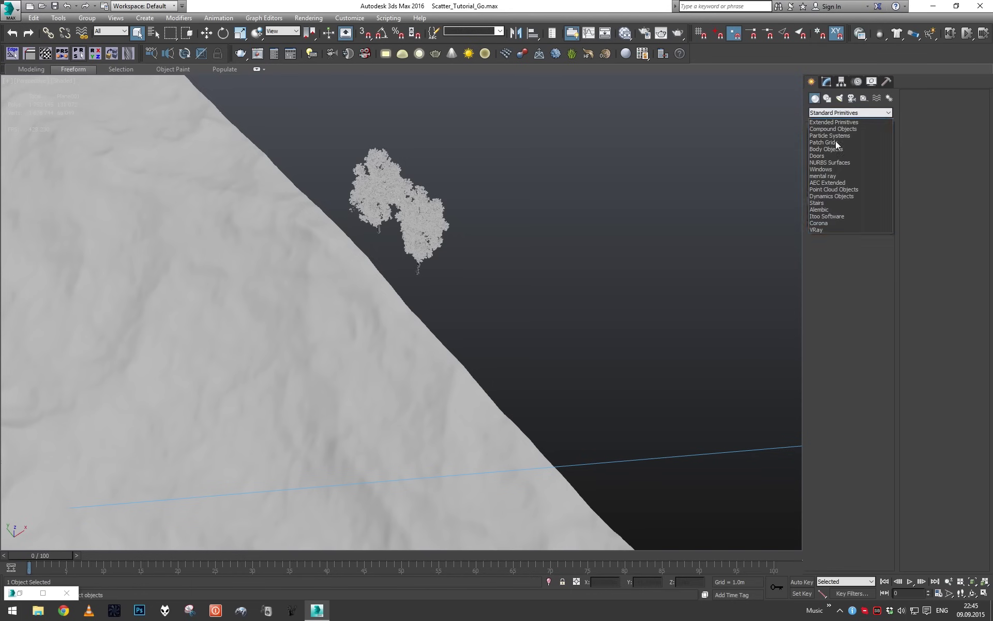
{"action": "left_click", "coordinate": [830, 234]}
{"action": "left_click", "coordinate": [869, 148]}
{"action": "left_click_drag", "start_coordinate": [512, 300], "coordinate": [543, 337]}
{"action": "right_click", "coordinate": [543, 337]}
- Add the terrain plane as the surface on which the Corona Scatter distributes objects
{"action": "left_click", "coordinate": [827, 82]}
{"action": "middle_click_drag", "start_coordinate": [693, 188], "coordinate": [692, 206], "text": "alt"}
{"action": "left_click", "coordinate": [884, 300]}
{"action": "left_click", "coordinate": [298, 376]}
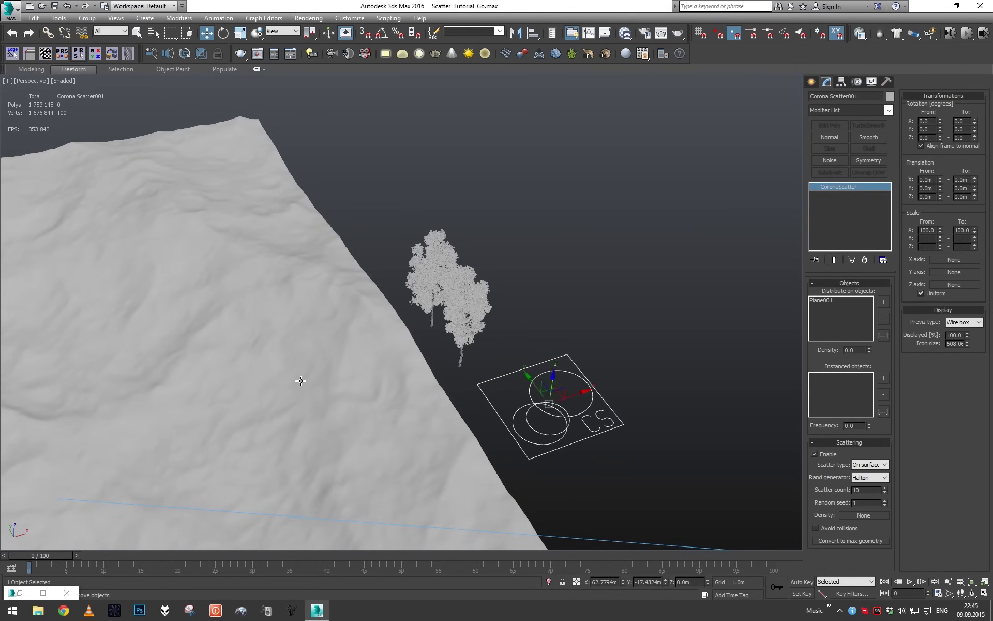
- Add the trees OnyxTree_Tall_02 and OnyxTree_Tall_03 as the scatter's instanced objects
{"action": "middle_click_drag", "start_coordinate": [566, 325], "coordinate": [526, 290]}
{"action": "middle_click_drag", "start_coordinate": [724, 346], "coordinate": [736, 358], "text": "alt"}
{"action": "scroll", "coordinate": [737, 358], "scroll_direction": "up", "scroll_amount": 3}
{"action": "middle_click_drag", "start_coordinate": [439, 305], "coordinate": [698, 344], "text": "alt"}
{"action": "scroll", "coordinate": [543, 299], "scroll_direction": "up", "scroll_amount": 3}
{"action": "left_click", "coordinate": [884, 379]}
{"action": "left_click", "coordinate": [469, 232]}
{"action": "left_click", "coordinate": [883, 378]}
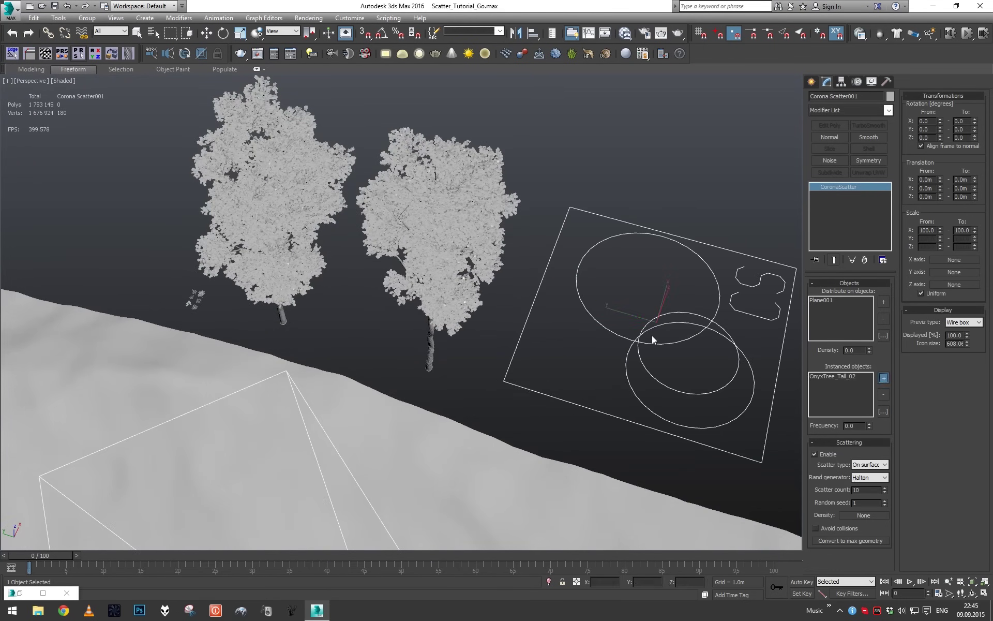
{"action": "left_click", "coordinate": [301, 222]}
- Create a Vertex Color map in the material editor and assign it as an instance to the scatter's density
{"action": "scroll", "coordinate": [310, 232], "scroll_direction": "down", "scroll_amount": 9}
{"action": "middle_click_drag", "start_coordinate": [367, 290], "coordinate": [459, 282], "text": "alt"}
{"action": "scroll", "coordinate": [473, 239], "scroll_direction": "up", "scroll_amount": 4}
{"action": "key", "text": "q"}
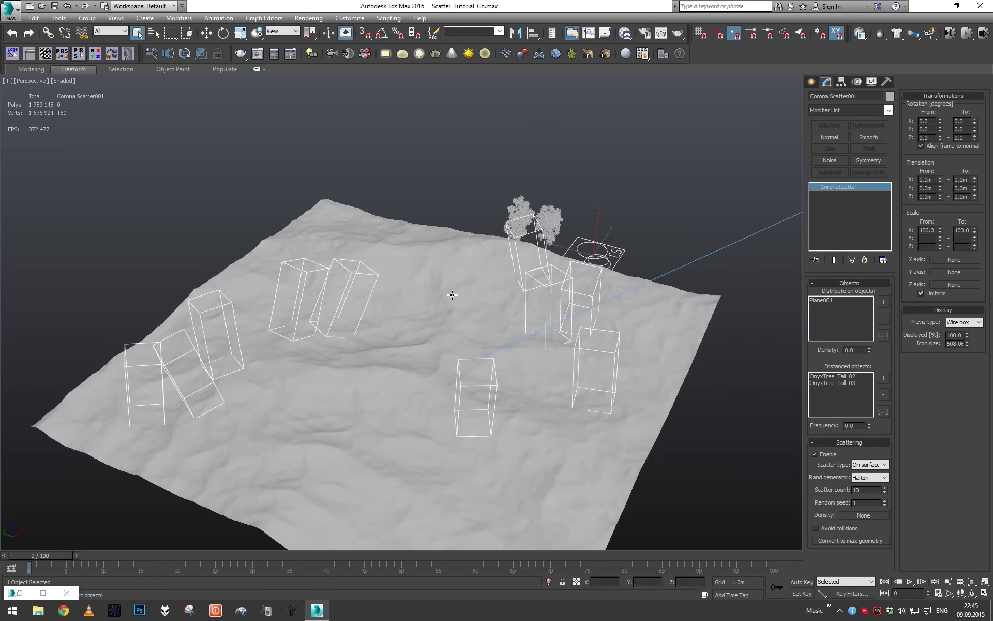
{"action": "key", "text": "m"}
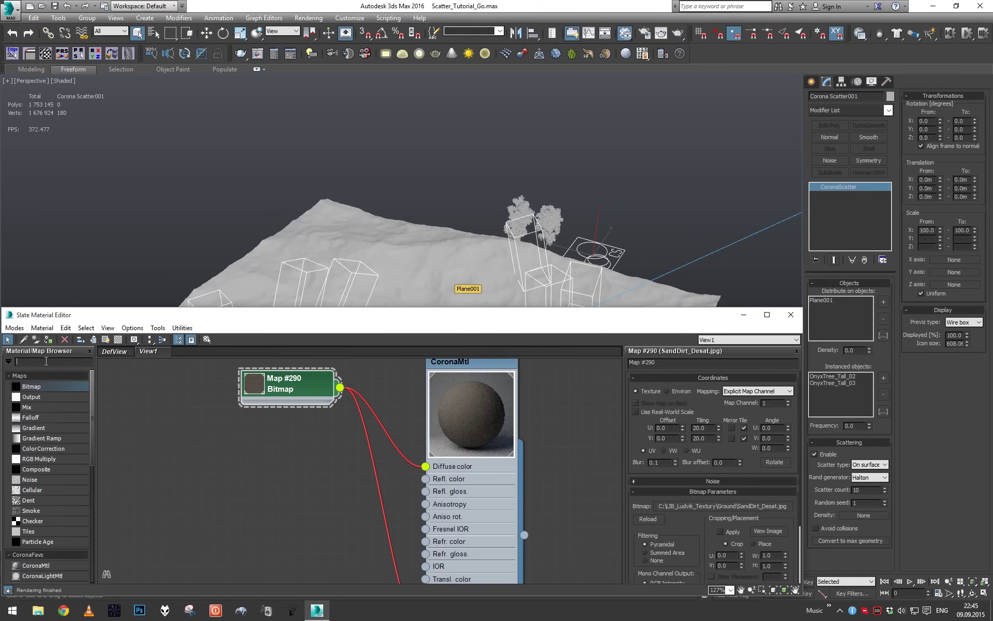
{"action": "type", "text": "ver"}
{"action": "left_click_drag", "start_coordinate": [31, 373], "coordinate": [229, 458]}
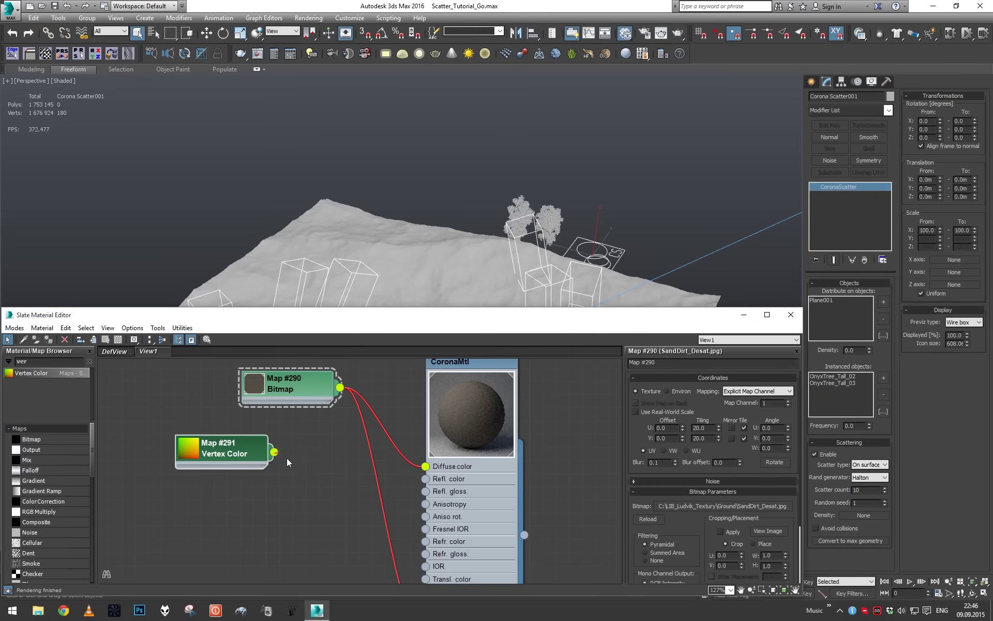
{"action": "left_click_drag", "start_coordinate": [274, 452], "coordinate": [863, 515]}
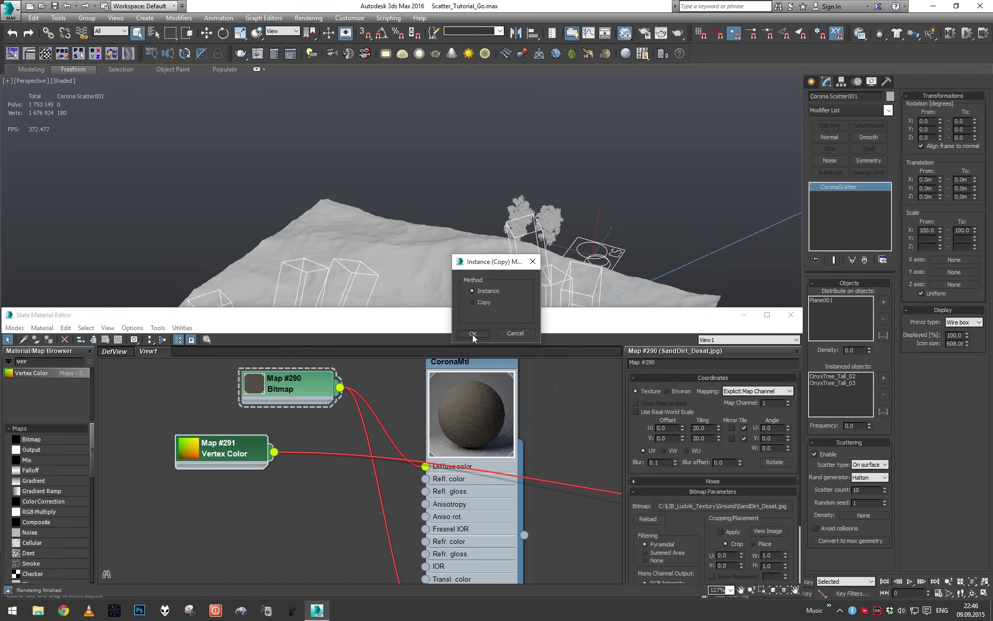
{"action": "left_click", "coordinate": [472, 333]}
{"action": "left_click", "coordinate": [743, 314]}
- Set the tree scatter's count to 100
{"action": "middle_click_drag", "start_coordinate": [560, 238], "coordinate": [562, 285], "text": "alt"}
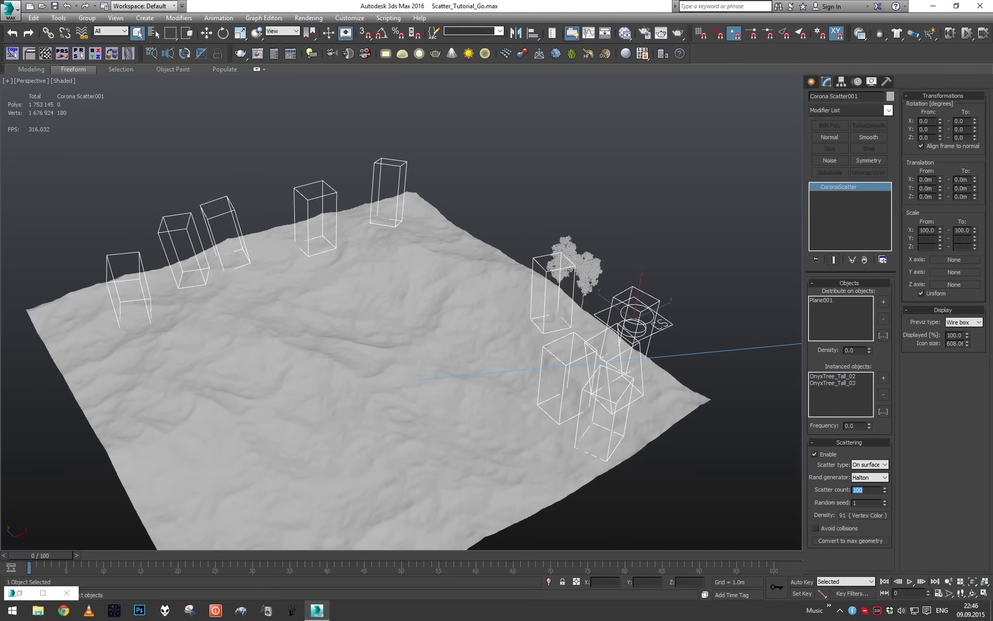
{"action": "type", "text": "1000"}
{"action": "key", "text": "Return"}
{"action": "middle_click_drag", "start_coordinate": [572, 340], "coordinate": [616, 331], "text": "alt"}
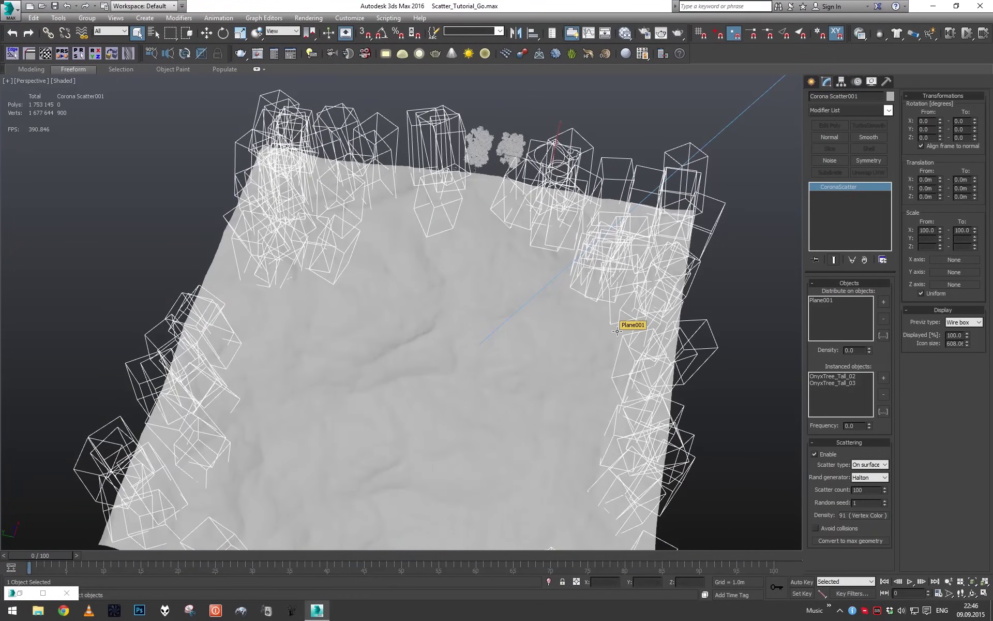
- Stop the scattered trees from aligning to the surface normal and preview them as solid boxes
{"action": "left_click", "coordinate": [923, 146]}
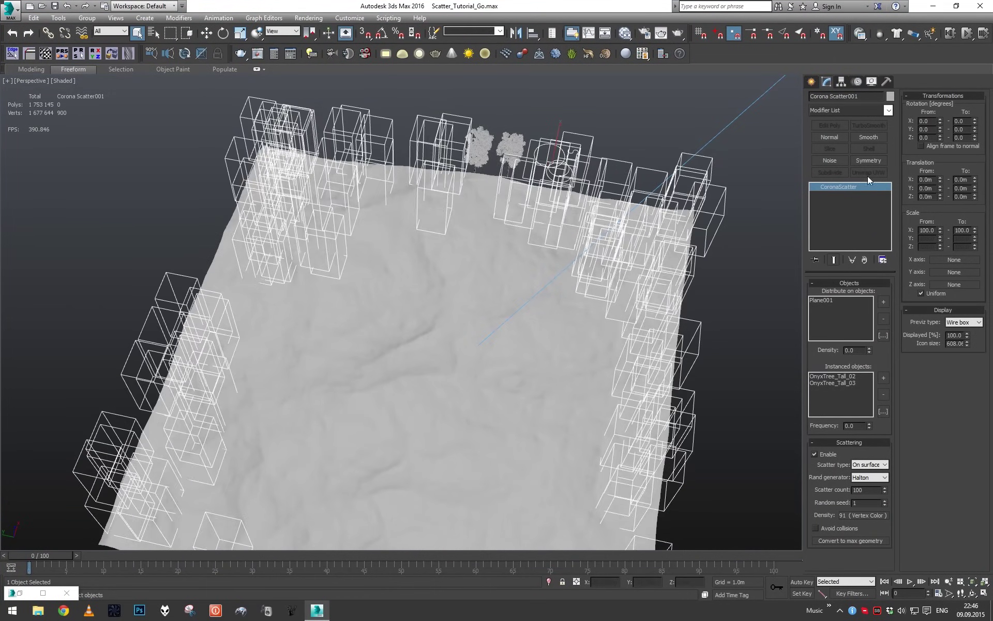
{"action": "middle_click_drag", "start_coordinate": [642, 222], "coordinate": [659, 206], "text": "alt"}
{"action": "left_click", "coordinate": [966, 322]}
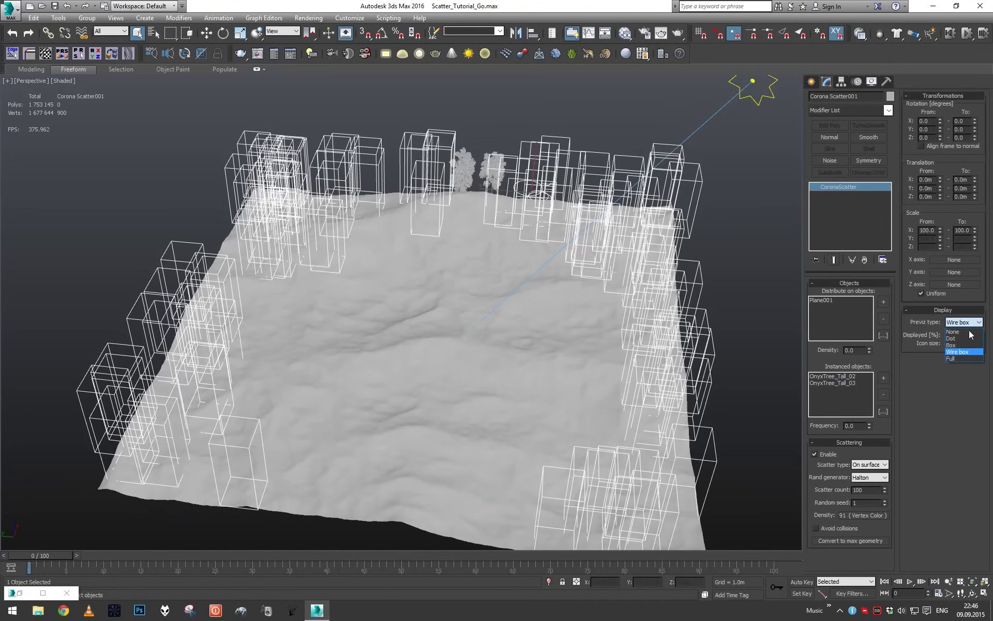
{"action": "left_click", "coordinate": [966, 346]}
{"action": "mouse_move", "coordinate": [610, 256]}
{"action": "middle_mouse_down", "text": "alt"}
{"action": "mouse_move", "coordinate": [634, 231]}
{"action": "mouse_move", "coordinate": [603, 270]}
{"action": "middle_mouse_up", "text": "alt"}
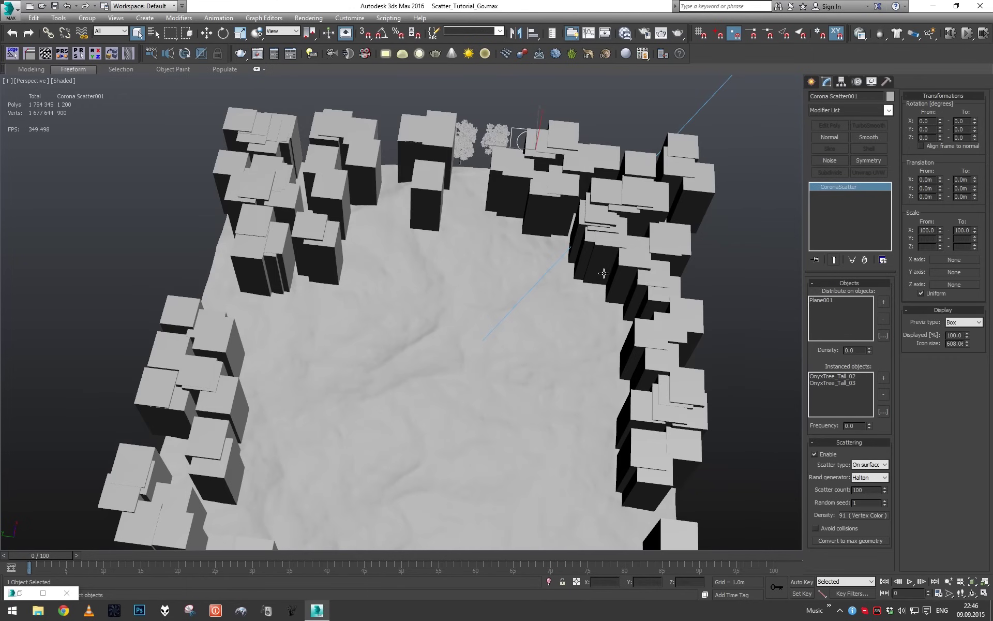
- Randomize the scattered trees' Z rotation from -180 to 180 degrees
{"action": "double_click", "coordinate": [922, 138]}
{"action": "type", "text": "-180"}
{"action": "key", "text": "Return"}
{"action": "left_click", "coordinate": [958, 137]}
{"action": "type", "text": "180"}
{"action": "key", "text": "Return"}
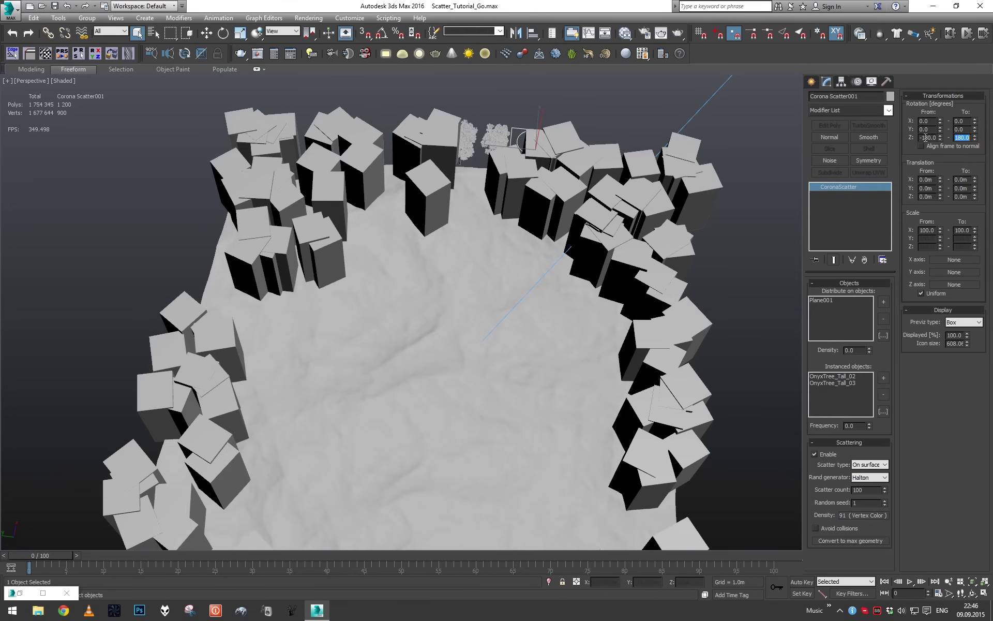
- Randomize the scattered trees' X and Y rotation from -2 to 2 degrees
{"action": "left_click_drag", "start_coordinate": [923, 137], "coordinate": [937, 136]}
{"action": "double_click", "coordinate": [929, 121]}
{"action": "type", "text": "-2"}
{"action": "double_click", "coordinate": [930, 129]}
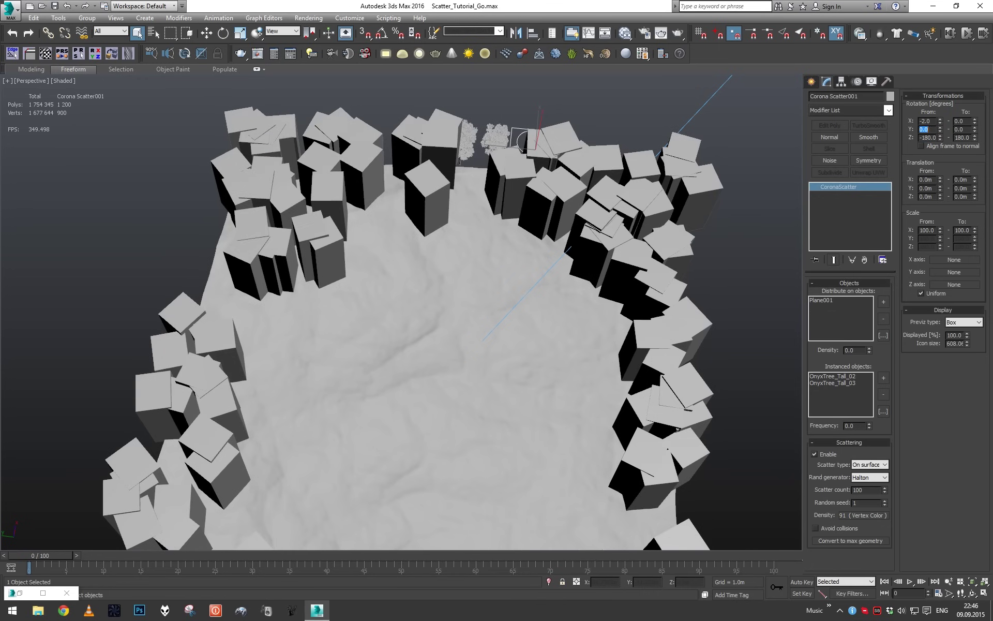
{"action": "type", "text": "-2"}
{"action": "key", "text": "Return"}
{"action": "double_click", "coordinate": [962, 130]}
{"action": "type", "text": "2"}
{"action": "key", "text": "Return"}
- Set the lower limit of the scattered trees' uniform scale range to 70
{"action": "middle_click_drag", "start_coordinate": [599, 180], "coordinate": [617, 200]}
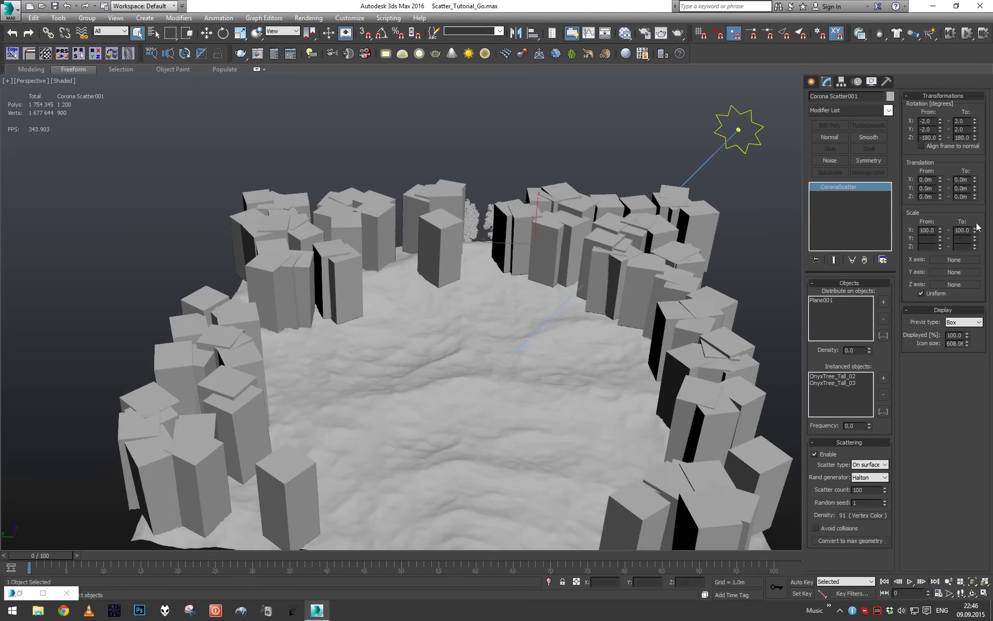
{"action": "middle_click_drag", "start_coordinate": [748, 178], "coordinate": [717, 190], "text": "alt"}
{"action": "double_click", "coordinate": [928, 230]}
{"action": "type", "text": "70"}
{"action": "key", "text": "Return"}
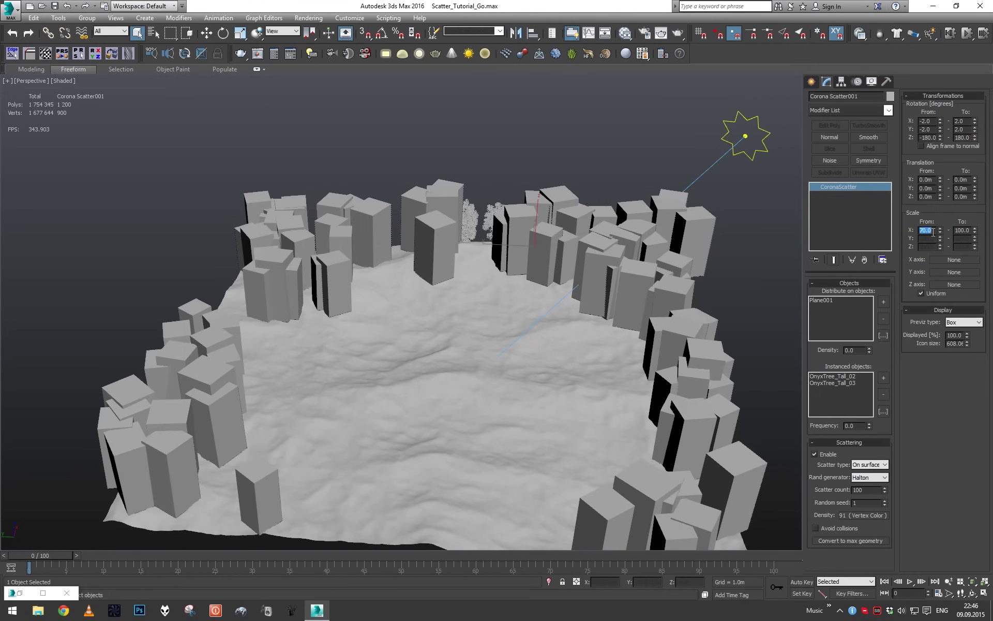
- Test-render the tree-lined terrain from a low viewpoint, then stop the render and close the frame buffer
{"action": "scroll", "coordinate": [541, 242], "scroll_direction": "down", "scroll_amount": 3}
{"action": "mouse_move", "coordinate": [526, 249]}
{"action": "middle_mouse_down", "text": "alt"}
{"action": "mouse_move", "coordinate": [523, 265]}
{"action": "mouse_move", "coordinate": [522, 229]}
{"action": "middle_mouse_up", "text": "alt"}
{"action": "scroll", "coordinate": [523, 263], "scroll_direction": "up", "scroll_amount": 3}
{"action": "scroll", "coordinate": [520, 231], "scroll_direction": "up", "scroll_amount": 10}
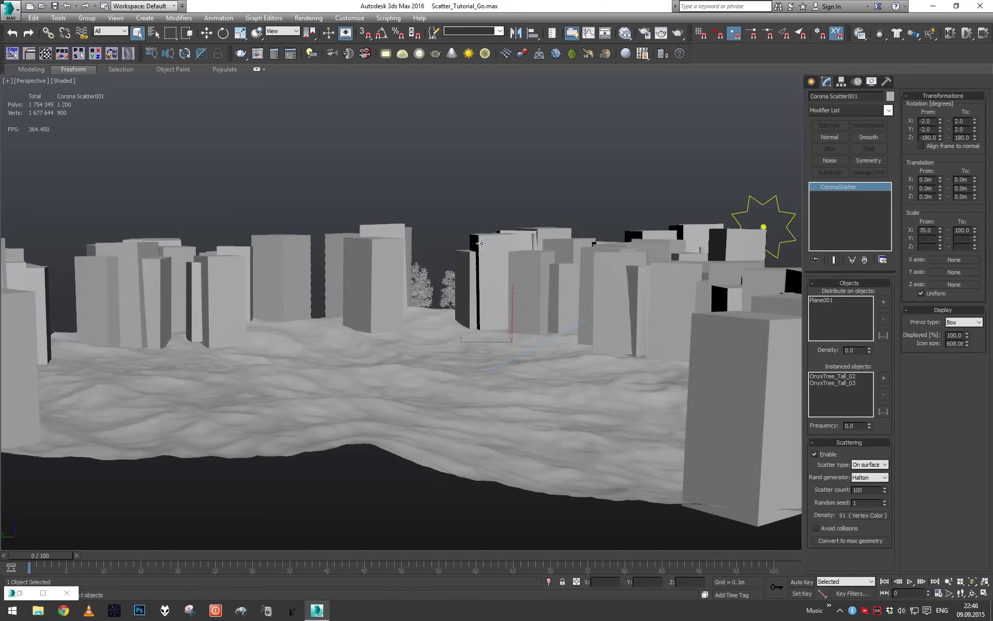
{"action": "scroll", "coordinate": [447, 272], "scroll_direction": "up", "scroll_amount": 4}
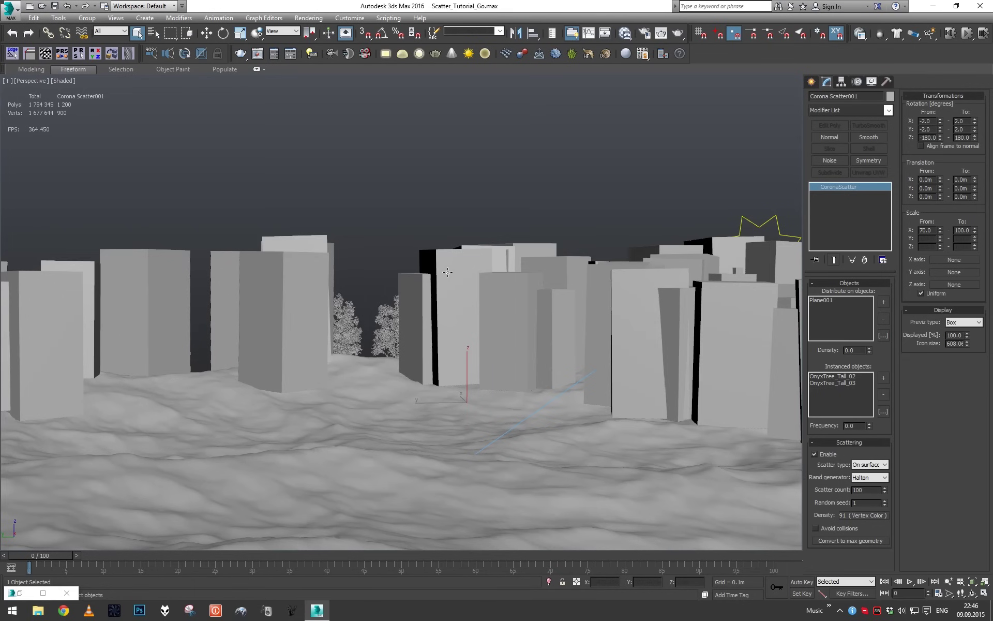
{"action": "middle_click_drag", "start_coordinate": [447, 272], "coordinate": [361, 280], "text": "alt"}
{"action": "middle_click_drag", "start_coordinate": [439, 291], "coordinate": [370, 266]}
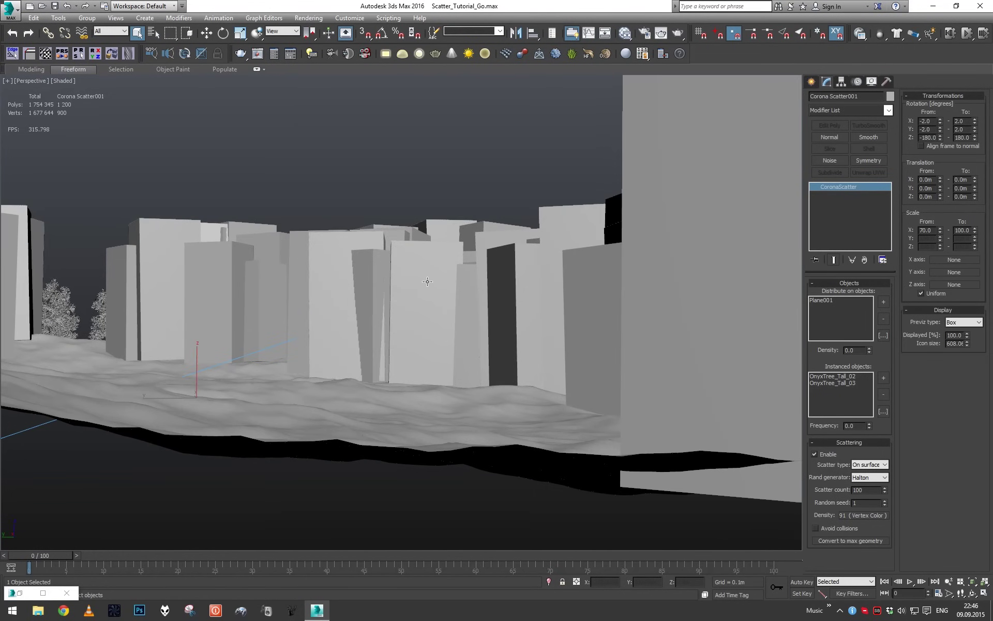
{"action": "key", "text": "shift+q"}
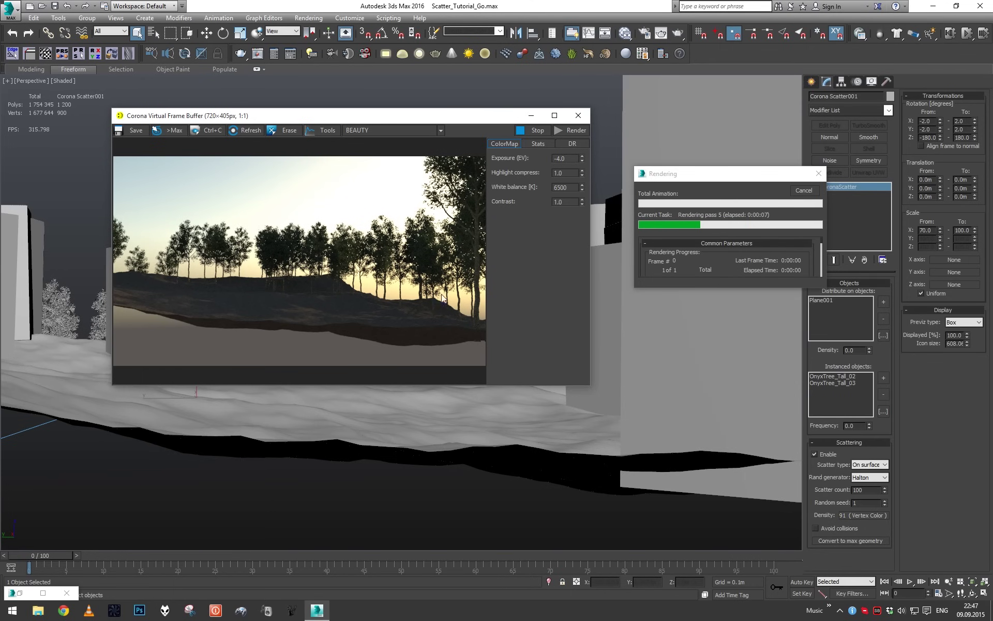
{"action": "left_click", "coordinate": [803, 190]}
{"action": "left_click", "coordinate": [577, 115]}
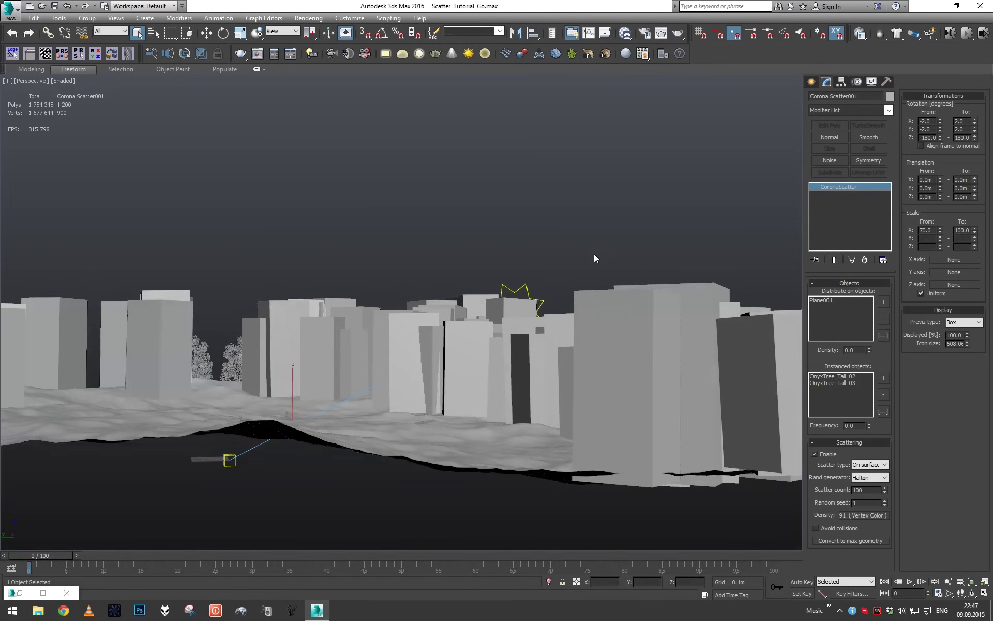
{"action": "middle_click_drag", "start_coordinate": [611, 237], "coordinate": [591, 183], "text": "alt"}
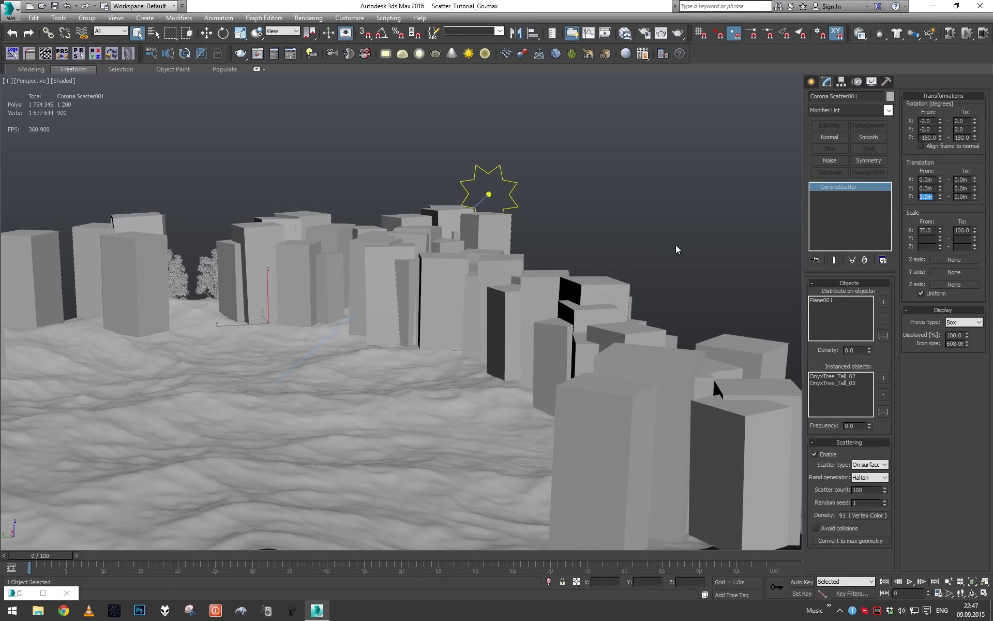
- Set the scattered trees' lower Z translation limit to -5 m and the scatter count to 500
{"action": "type", "text": "-5"}
{"action": "key", "text": "Return"}
{"action": "middle_click_drag", "start_coordinate": [588, 305], "coordinate": [521, 331], "text": "alt"}
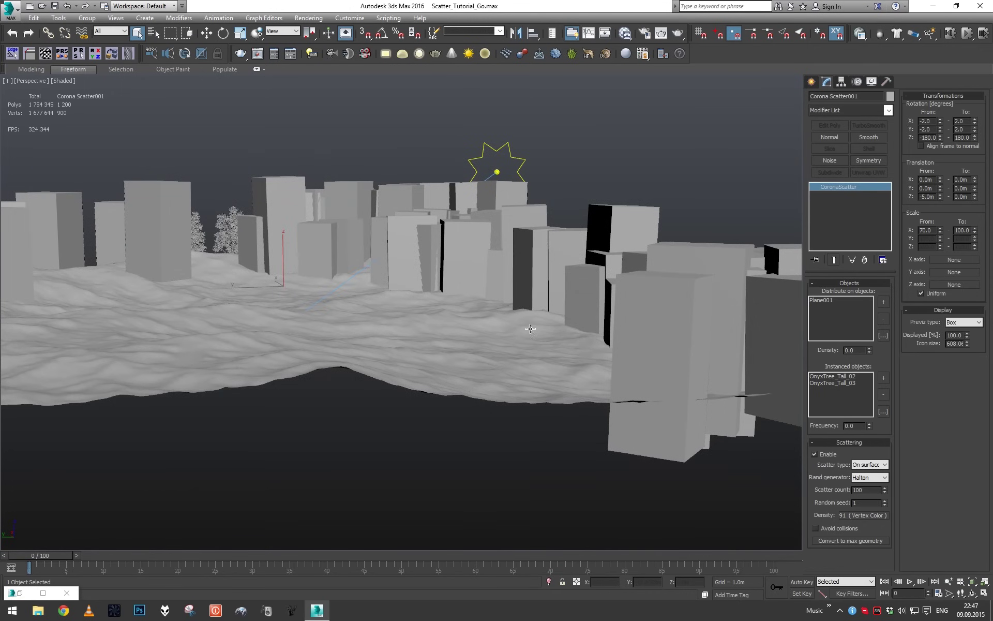
{"action": "middle_click_drag", "start_coordinate": [593, 346], "coordinate": [615, 364], "text": "alt"}
{"action": "type", "text": "500"}
{"action": "key", "text": "Return"}
- Test-render the tree-lined terrain from a raised viewpoint overlooking the clearing
{"action": "scroll", "coordinate": [604, 354], "scroll_direction": "down", "scroll_amount": 5}
{"action": "scroll", "coordinate": [604, 353], "scroll_direction": "up", "scroll_amount": 6}
{"action": "middle_click_drag", "start_coordinate": [604, 354], "coordinate": [502, 358], "text": "alt"}
{"action": "key", "text": "shift+q"}
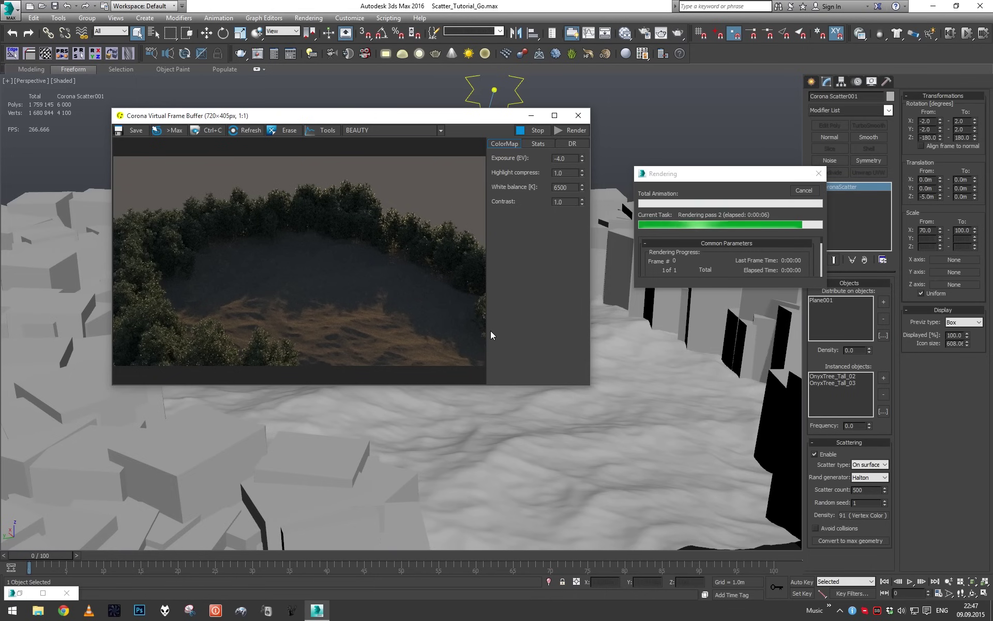
- Set the render's exposure to -2.5 EV, highlight compression to 2 and contrast to 2, then stop the render and close the frame buffer
{"action": "double_click", "coordinate": [567, 160]}
{"action": "type", "text": "-3"}
{"action": "key", "text": "Return"}
{"action": "type", "text": "-2.5"}
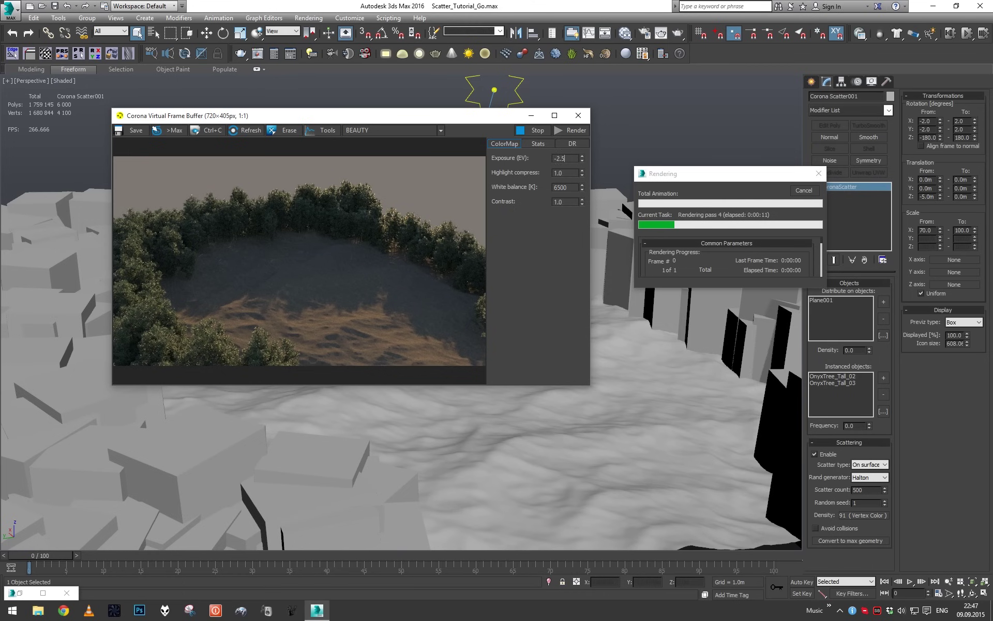
{"action": "key", "text": "Return"}
{"action": "double_click", "coordinate": [565, 172]}
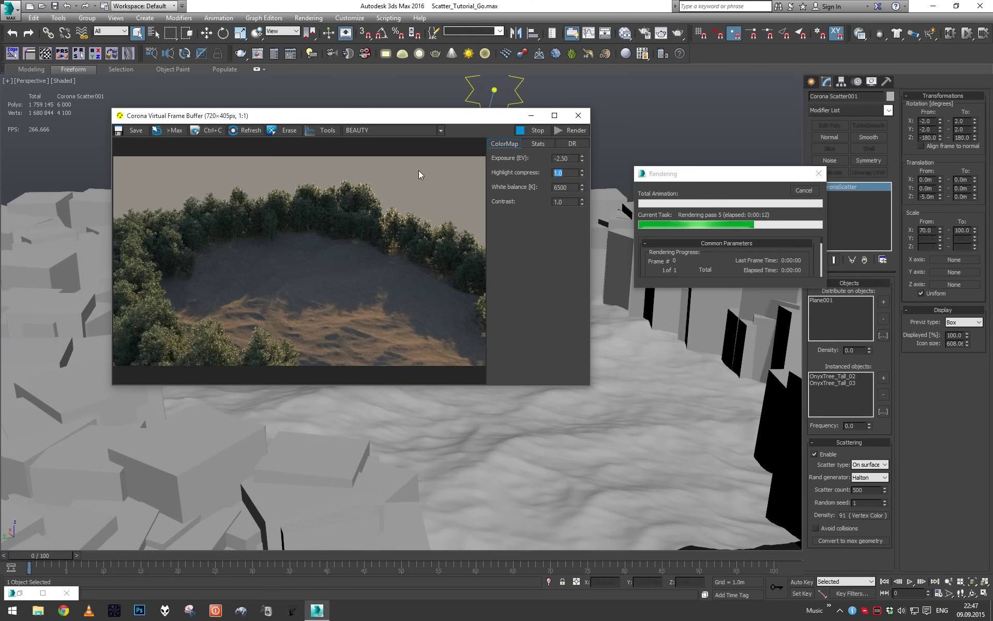
{"action": "type", "text": "2"}
{"action": "key", "text": "Return"}
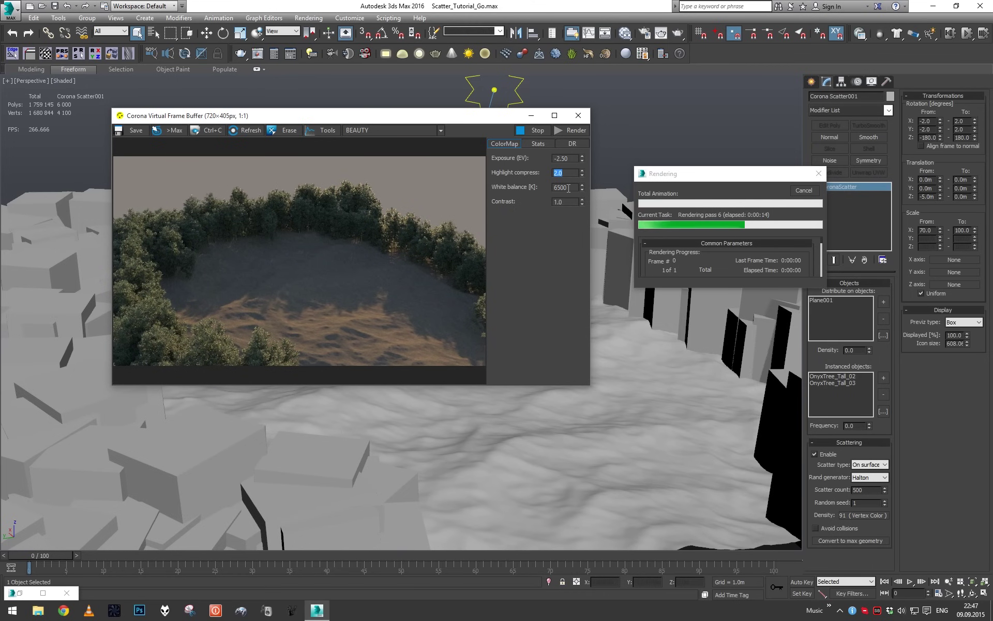
{"action": "double_click", "coordinate": [558, 201]}
{"action": "type", "text": "2"}
{"action": "key", "text": "Return"}
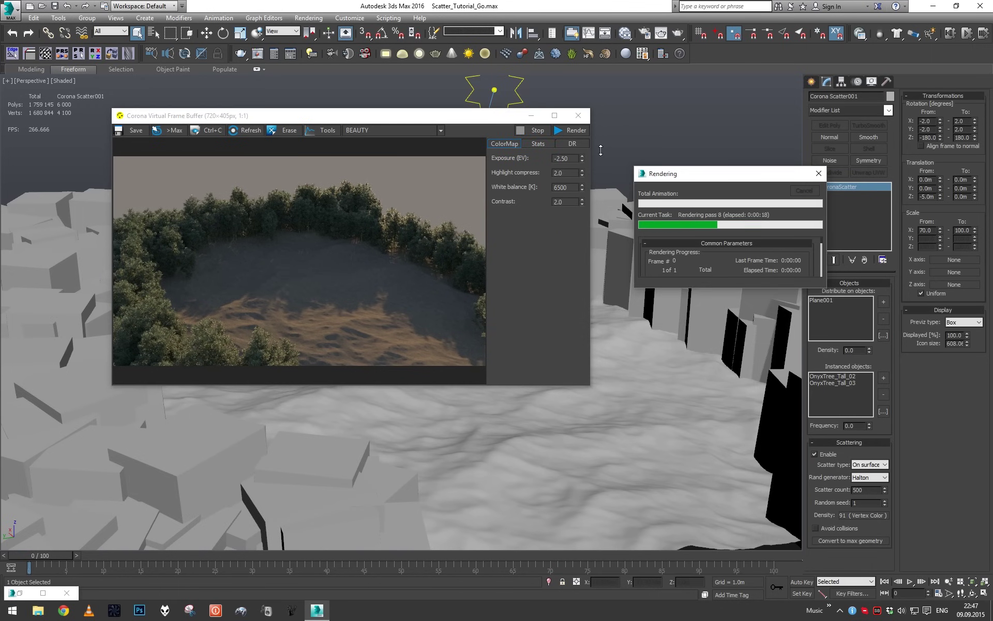
{"action": "left_click", "coordinate": [804, 190]}
{"action": "left_click", "coordinate": [578, 115]}
- Isolate the tree scatter, test-render it on its own, then close the render and exit isolation
{"action": "scroll", "coordinate": [589, 249], "scroll_direction": "down", "scroll_amount": 5}
{"action": "scroll", "coordinate": [589, 249], "scroll_direction": "up", "scroll_amount": 3}
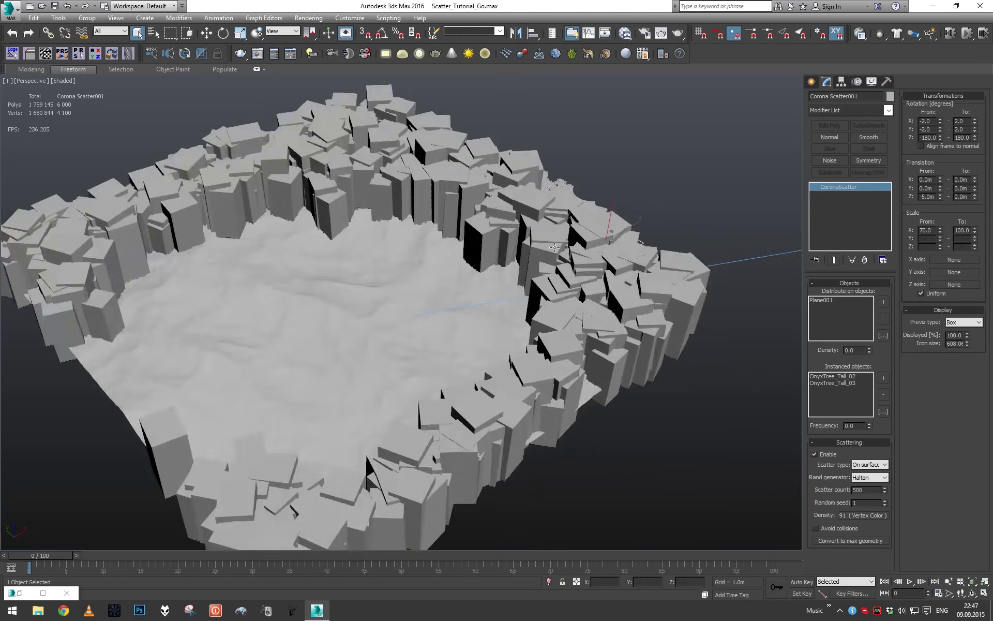
{"action": "middle_click_drag", "start_coordinate": [588, 250], "coordinate": [600, 255], "text": "alt"}
{"action": "key", "text": "alt+q"}
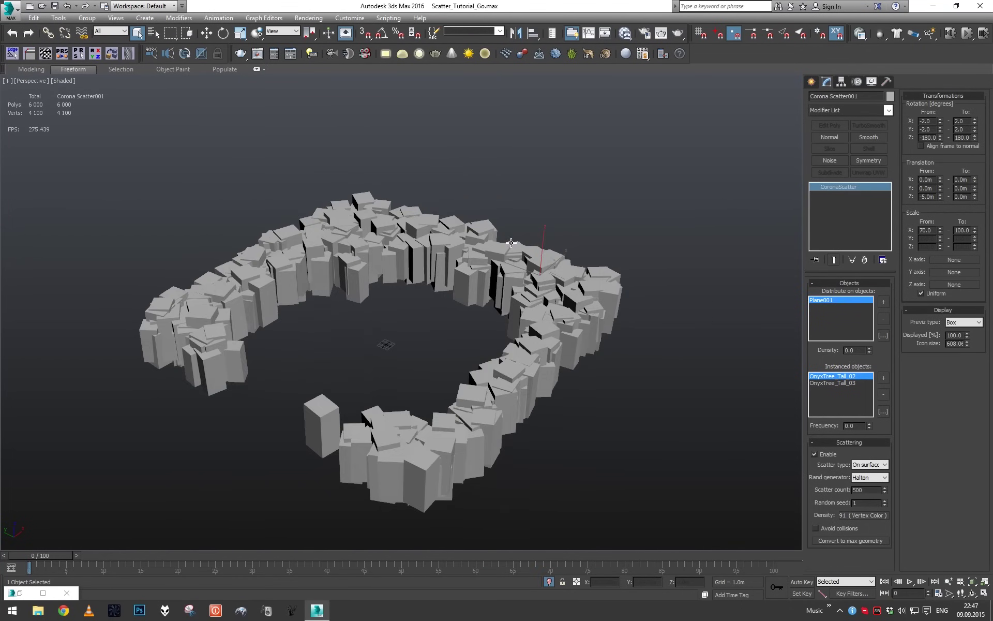
{"action": "scroll", "coordinate": [524, 219], "scroll_direction": "up", "scroll_amount": 4}
{"action": "key", "text": "shift+q"}
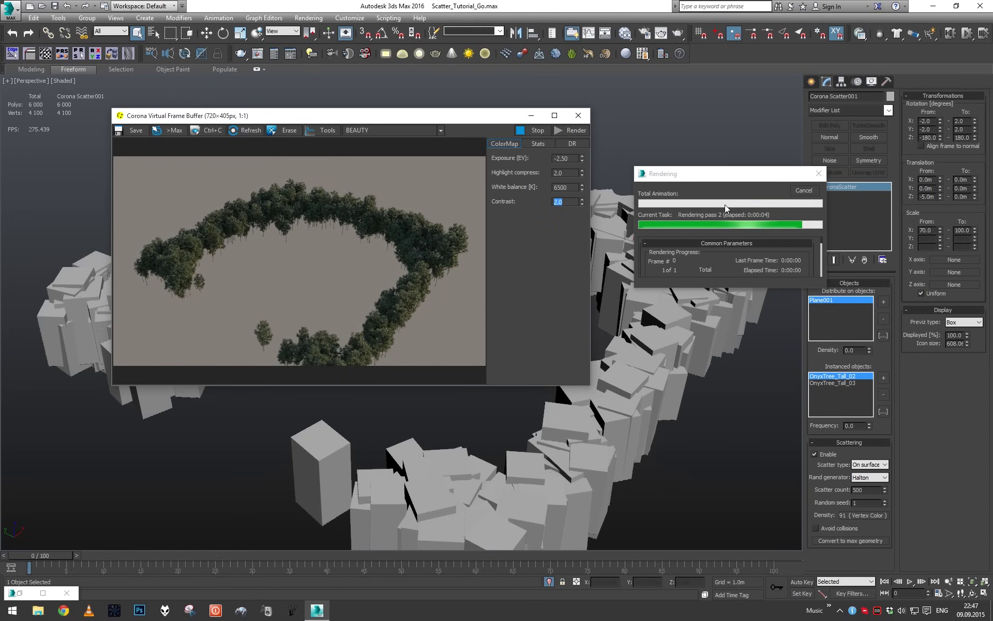
{"action": "left_click", "coordinate": [803, 190]}
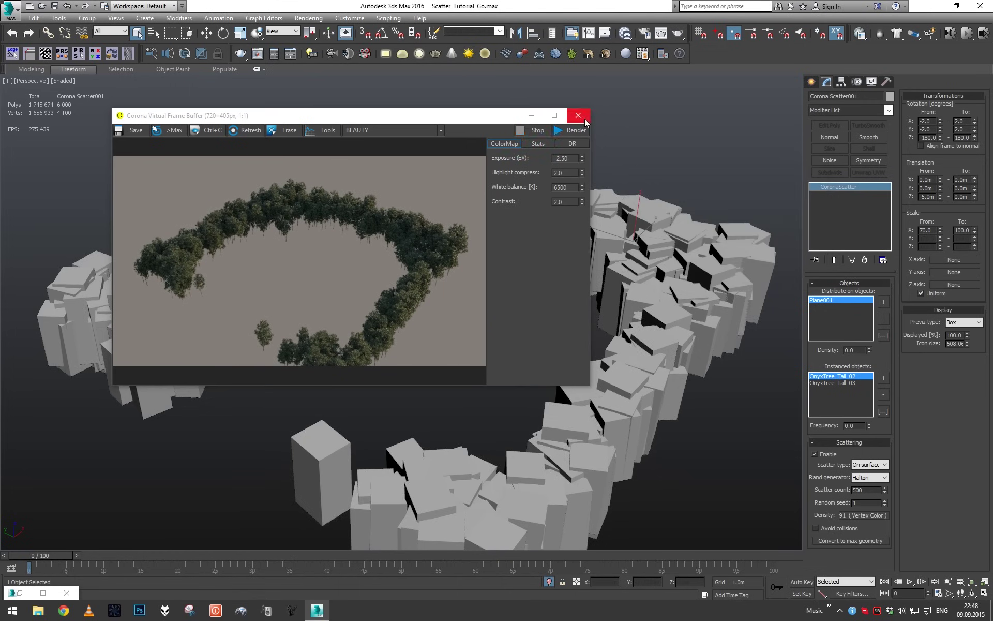
{"action": "left_click", "coordinate": [578, 115]}
{"action": "left_click", "coordinate": [550, 580]}
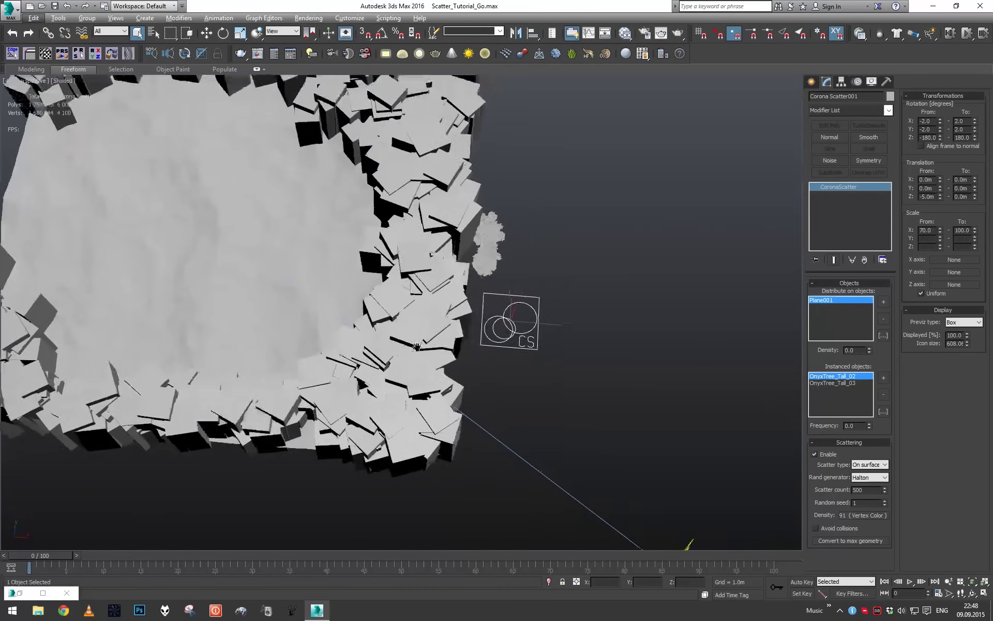
- Clear the material editor's node view and load the material picked from the source tree beside the terrain
{"action": "key", "text": "m"}
{"action": "middle_click_drag", "start_coordinate": [331, 419], "coordinate": [350, 484]}
{"action": "scroll", "coordinate": [333, 424], "scroll_direction": "down", "scroll_amount": 4}
{"action": "key", "text": "ctrl+a"}
{"action": "key", "text": "Delete"}
{"action": "left_click", "coordinate": [23, 339]}
{"action": "left_click", "coordinate": [380, 284]}
{"action": "middle_click_drag", "start_coordinate": [351, 512], "coordinate": [535, 486]}
{"action": "scroll", "coordinate": [444, 446], "scroll_direction": "up", "scroll_amount": 1}
- Add a CoronaMultiMap node near the leaf bitmap and set its item count to 2
{"action": "type", "text": "coronamu"}
{"action": "left_click_drag", "start_coordinate": [36, 373], "coordinate": [255, 393]}
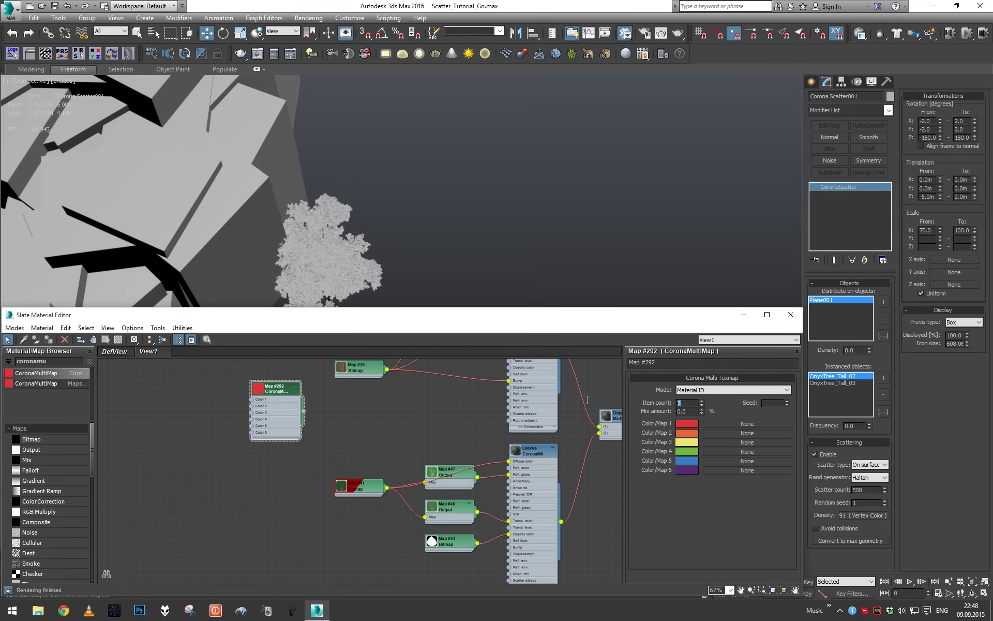
{"action": "type", "text": "2"}
{"action": "key", "text": "Return"}
- Set the CoronaMultiMap's first color to orange with hue 18 and its second color to green with hue 77
{"action": "left_click", "coordinate": [687, 423]}
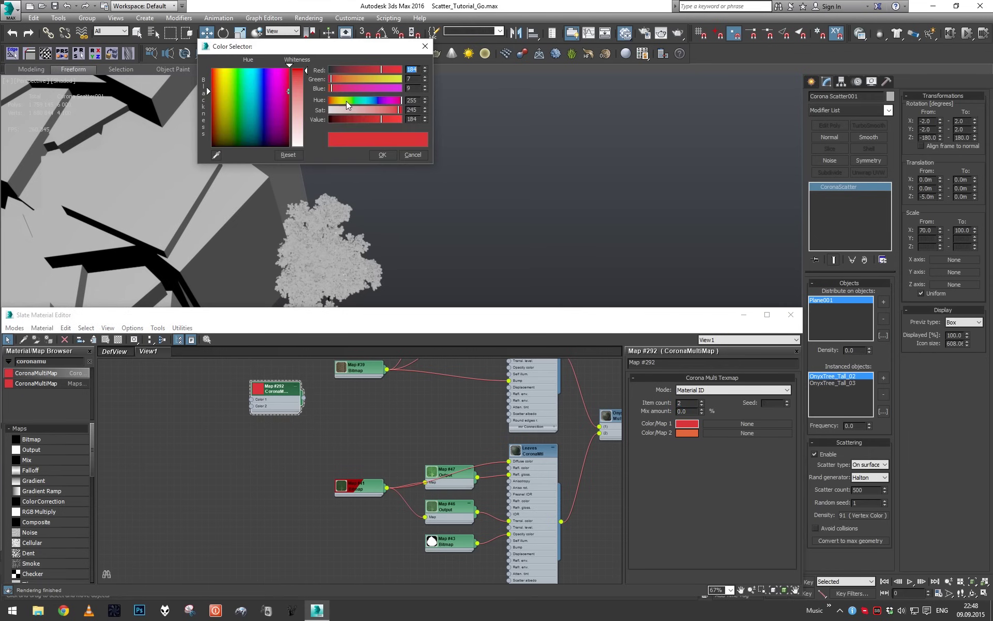
{"action": "left_click_drag", "start_coordinate": [347, 102], "coordinate": [335, 102]}
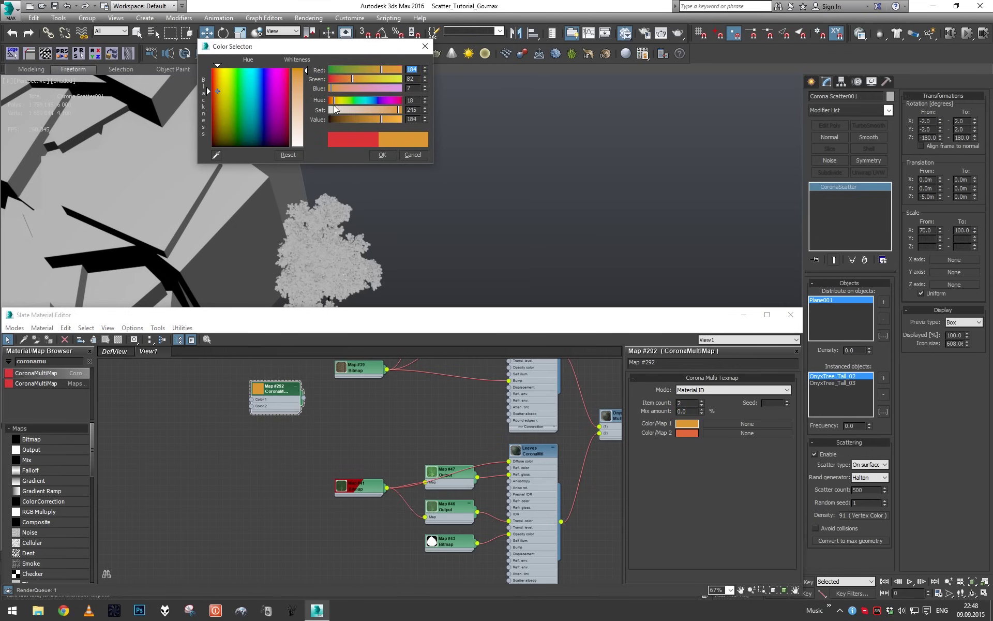
{"action": "left_click", "coordinate": [381, 154]}
{"action": "left_click", "coordinate": [687, 433]}
{"action": "left_click_drag", "start_coordinate": [349, 102], "coordinate": [350, 101]}
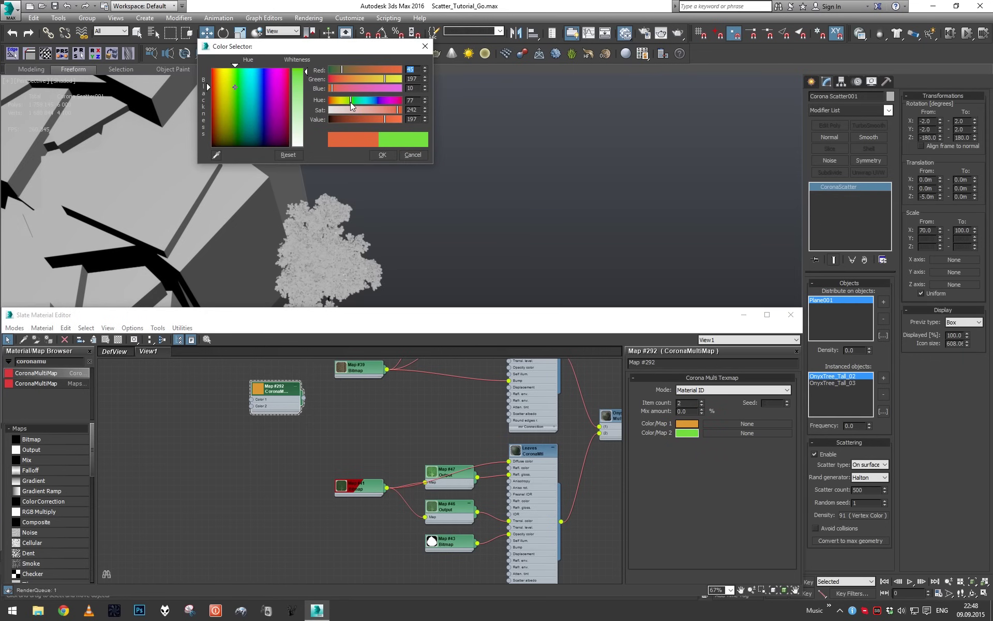
{"action": "left_click", "coordinate": [382, 155]}
- Reduce the saturation of both CoronaMultiMap colors to 220
{"action": "left_click", "coordinate": [687, 423]}
{"action": "left_click", "coordinate": [418, 110]}
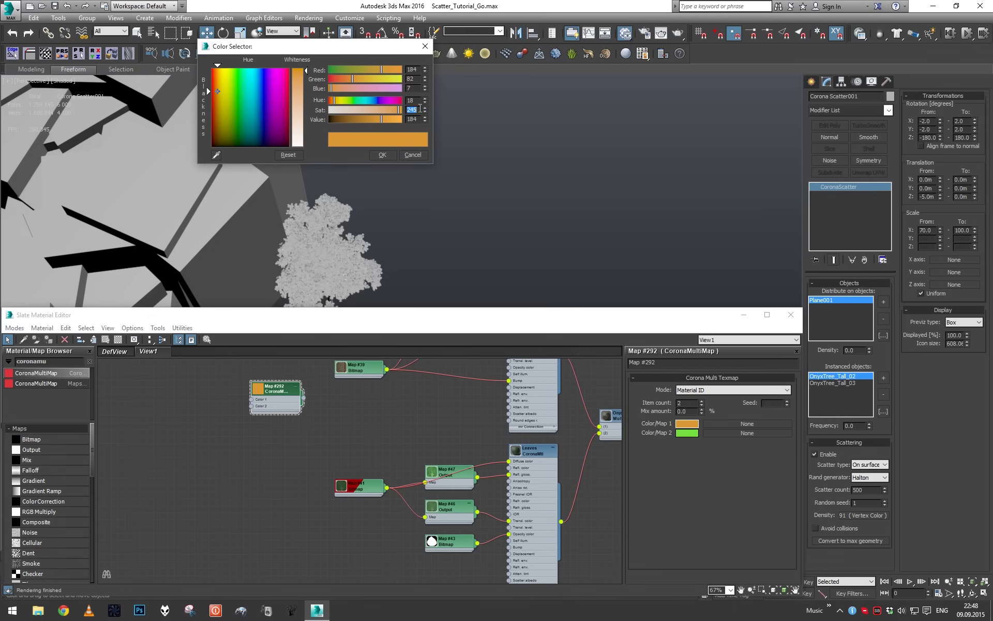
{"action": "key", "text": "Return"}
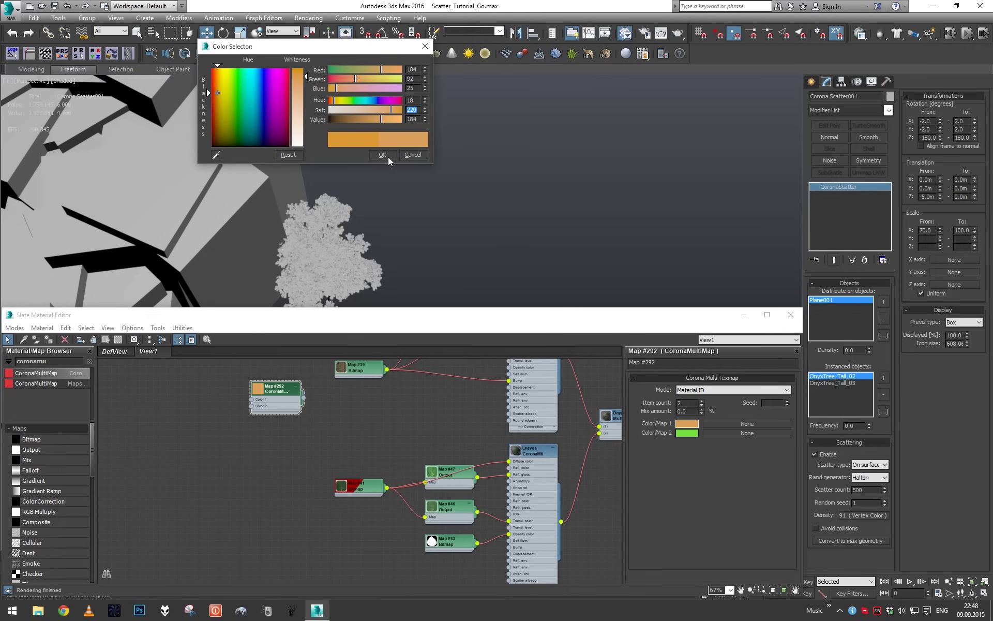
{"action": "left_click", "coordinate": [387, 155]}
{"action": "left_click", "coordinate": [679, 435]}
{"action": "type", "text": "220"}
{"action": "key", "text": "Return"}
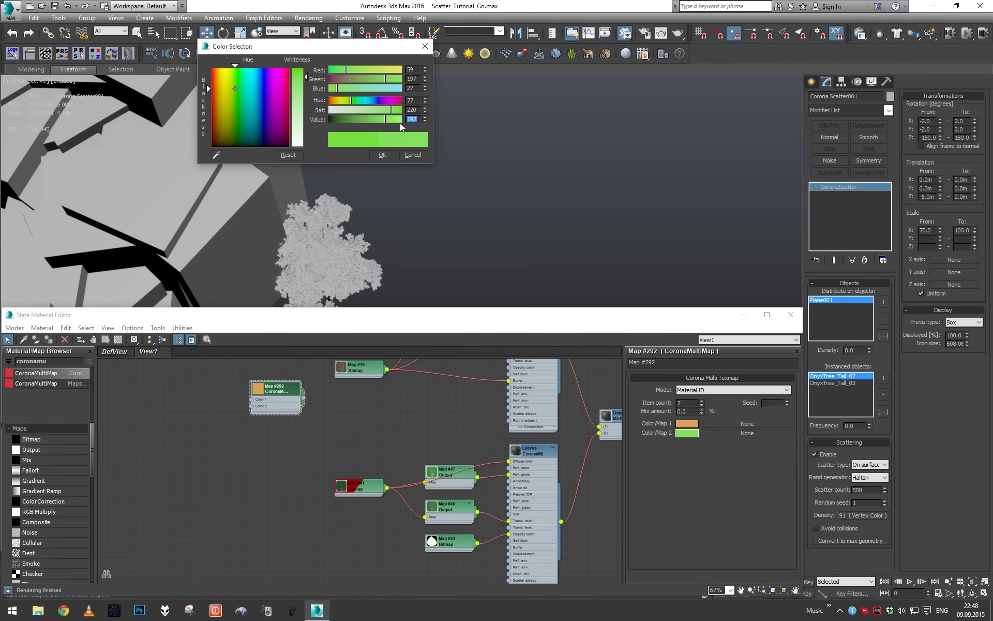
- Darken both CoronaMultiMap colors by setting their brightness value to 128
{"action": "type", "text": "128"}
{"action": "key", "text": "Return"}
{"action": "left_click", "coordinate": [382, 155]}
{"action": "left_click", "coordinate": [687, 423]}
{"action": "type", "text": "12"}
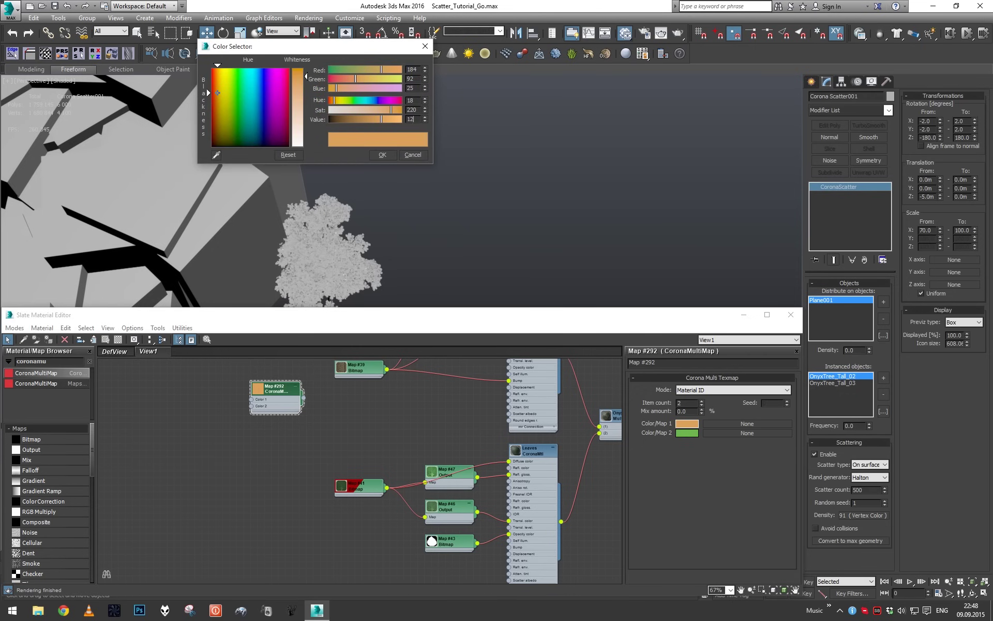
{"action": "type", "text": "8"}
{"action": "key", "text": "Return"}
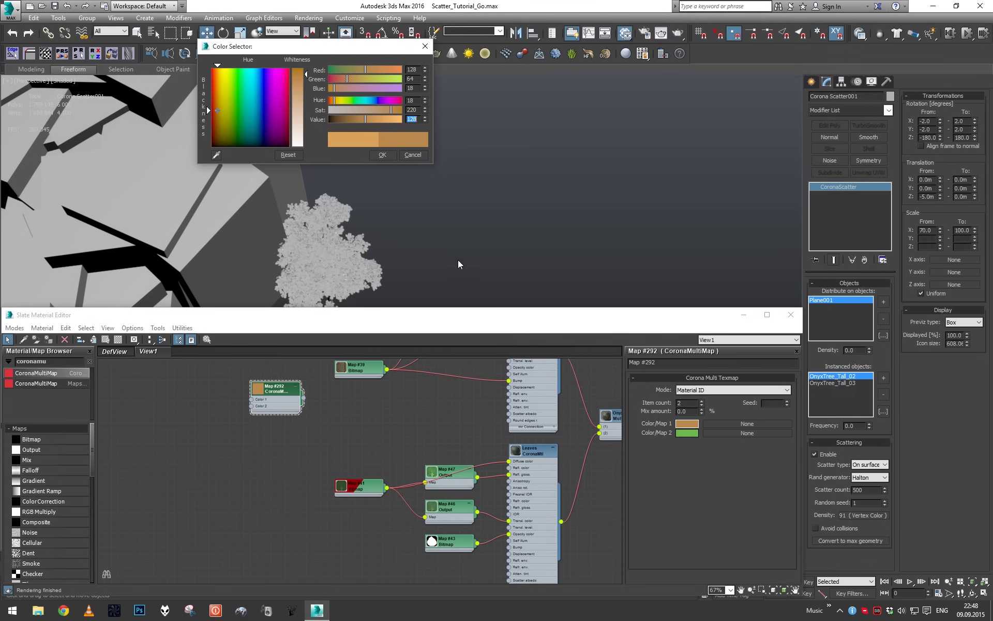
{"action": "left_click", "coordinate": [382, 157]}
- Add a CoronaMix node between the CoronaMultiMap and the Leaves material
{"action": "middle_click_drag", "start_coordinate": [335, 444], "coordinate": [384, 455]}
{"action": "scroll", "coordinate": [384, 456], "scroll_direction": "up", "scroll_amount": 1}
{"action": "double_click", "coordinate": [43, 362]}
{"action": "type", "text": "coron"}
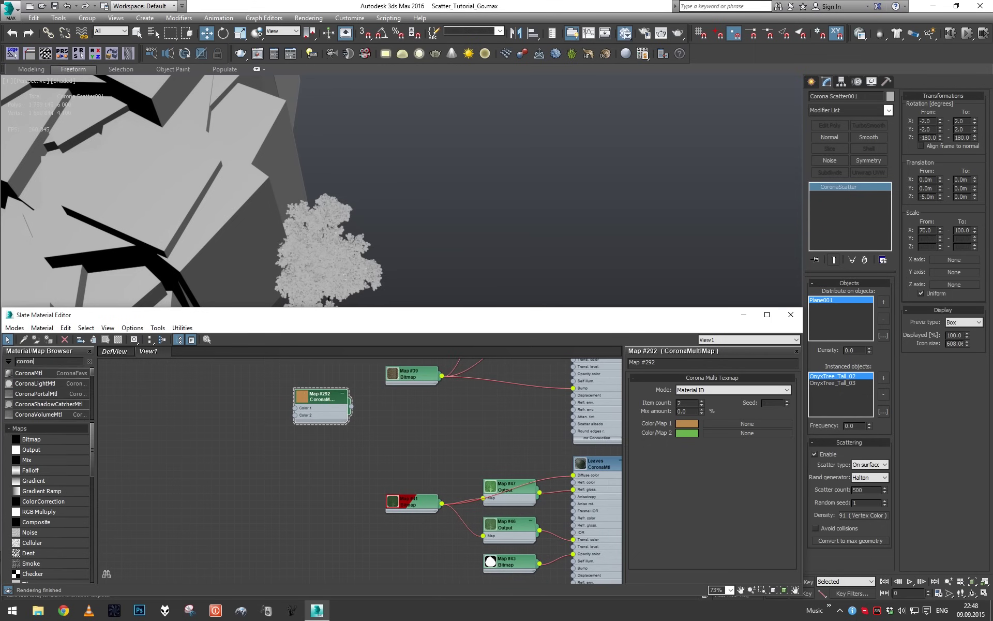
{"action": "type", "text": "ami"}
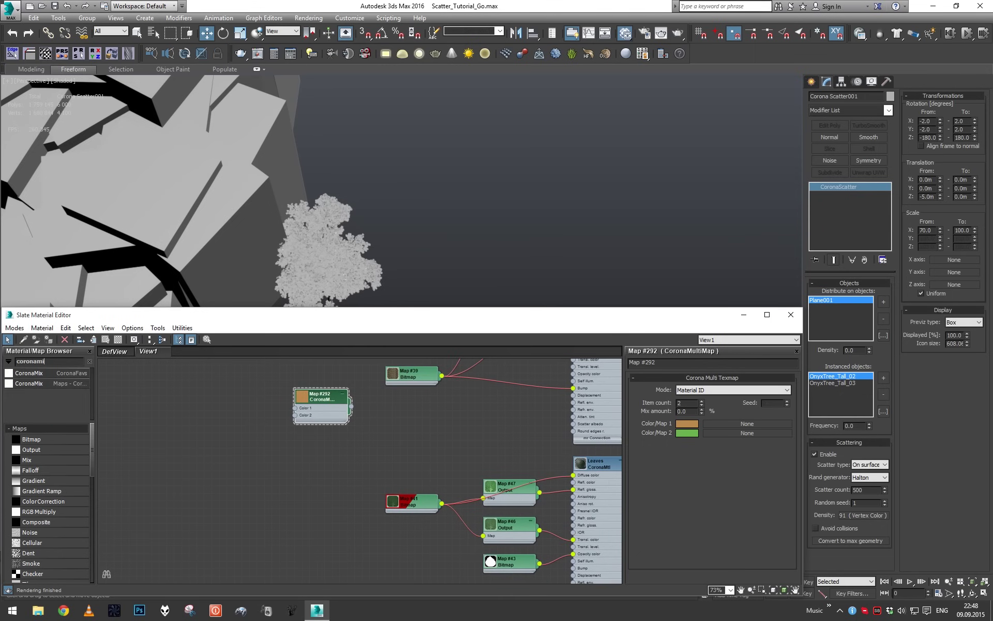
{"action": "left_click_drag", "start_coordinate": [453, 435], "coordinate": [439, 442]}
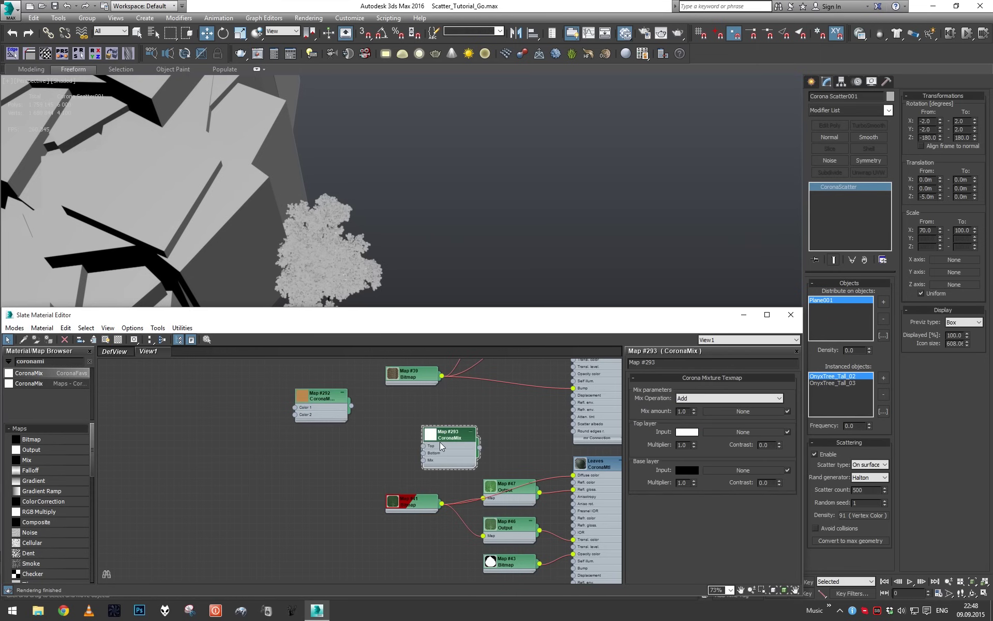
- Connect the CoronaMultiMap to the CoronaMix node's Top input and the Leaf_4.jpg bitmap to its Bottom input
{"action": "scroll", "coordinate": [422, 447], "scroll_direction": "up", "scroll_amount": 3}
{"action": "left_click_drag", "start_coordinate": [286, 419], "coordinate": [379, 471]}
{"action": "left_click", "coordinate": [287, 419]}
{"action": "left_click_drag", "start_coordinate": [286, 419], "coordinate": [380, 470]}
{"action": "middle_click_drag", "start_coordinate": [384, 475], "coordinate": [376, 434]}
{"action": "scroll", "coordinate": [379, 442], "scroll_direction": "up", "scroll_amount": 1}
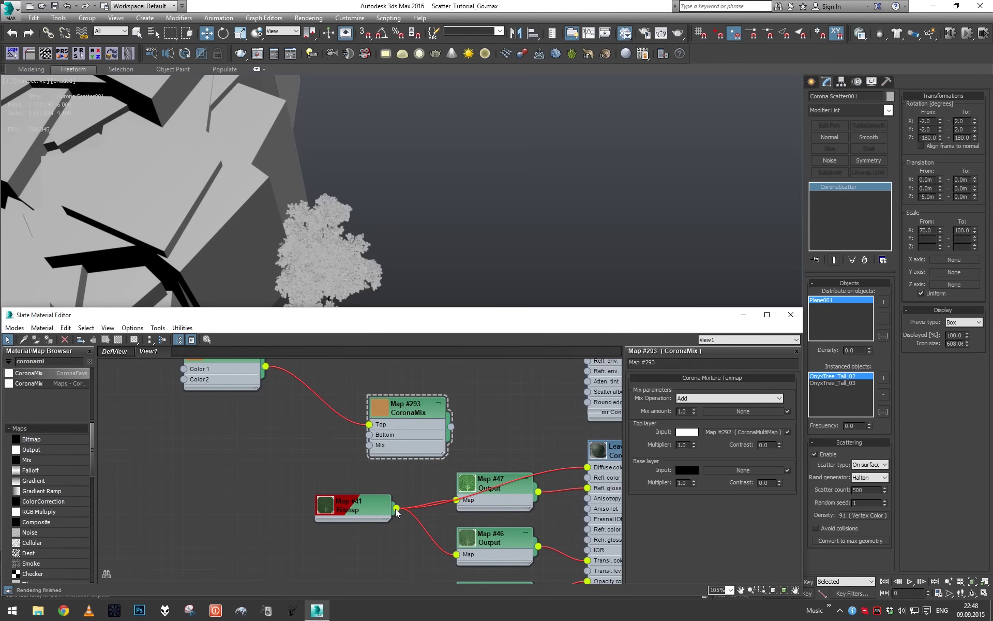
{"action": "left_click_drag", "start_coordinate": [400, 480], "coordinate": [369, 434]}
- Connect the CoronaMix output to the Leaves material's diffuse color and to the Output map feeding its translucency color
{"action": "left_click_drag", "start_coordinate": [385, 507], "coordinate": [285, 484]}
{"action": "scroll", "coordinate": [285, 485], "scroll_direction": "down", "scroll_amount": 2}
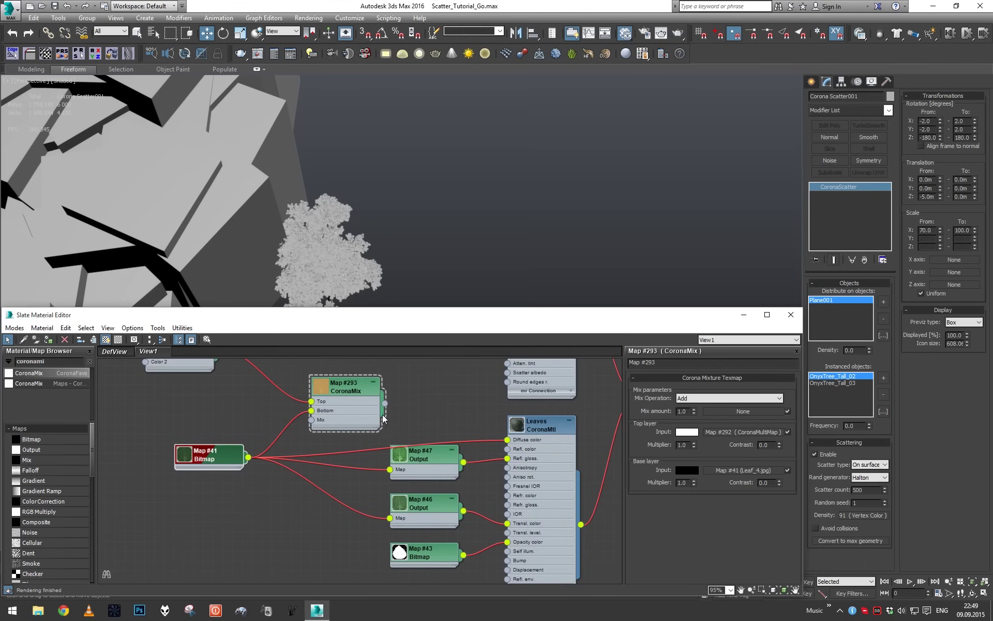
{"action": "left_click_drag", "start_coordinate": [511, 445], "coordinate": [507, 440]}
{"action": "left_click_drag", "start_coordinate": [385, 403], "coordinate": [390, 517]}
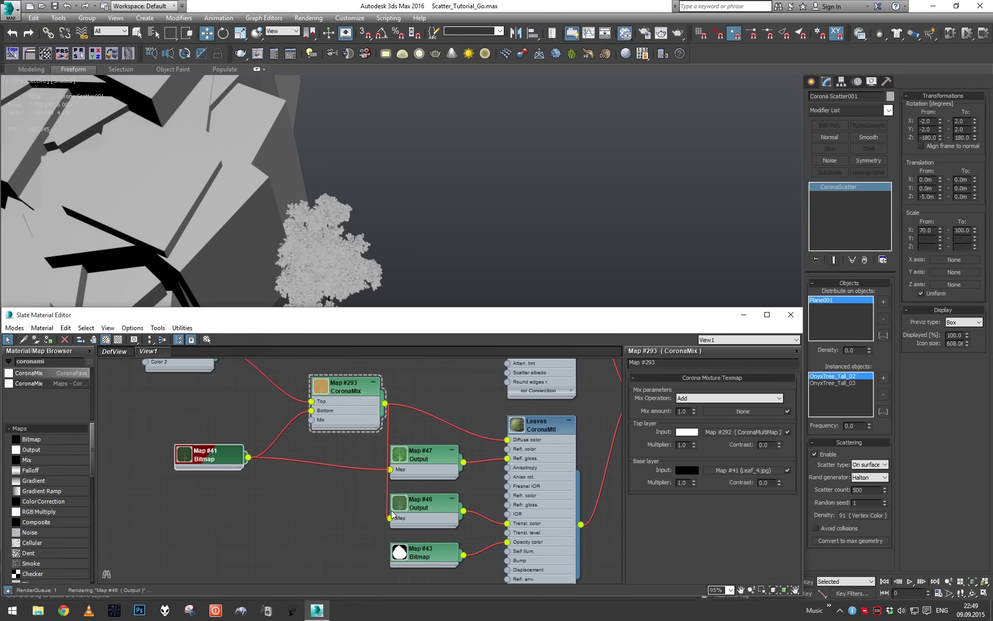
{"action": "scroll", "coordinate": [348, 411], "scroll_direction": "up", "scroll_amount": 2}
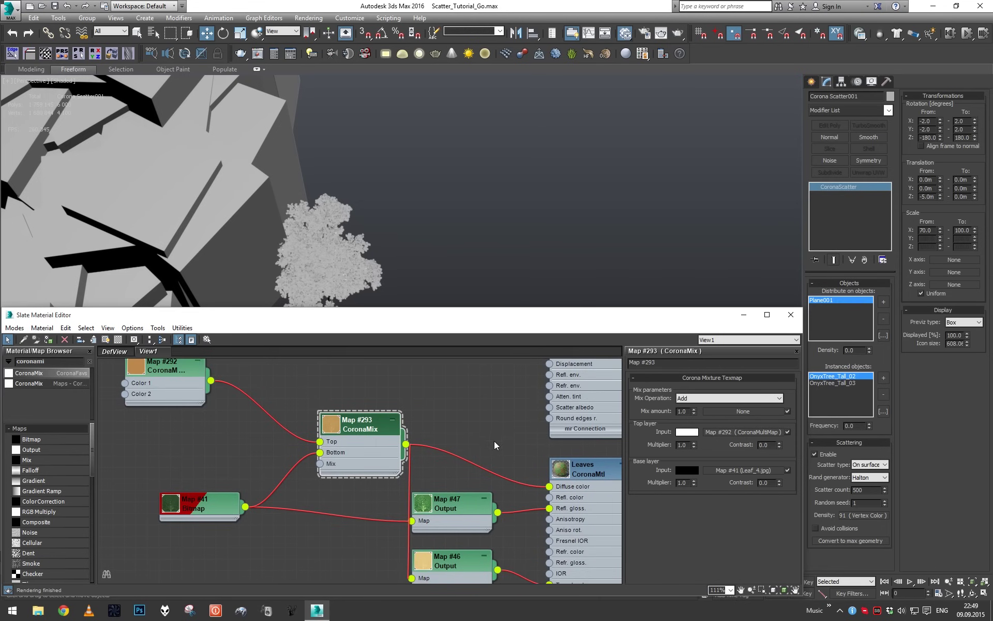
- Set the CoronaMix node's mix operation to Overlay and check the CoronaMultiMap's first color values
{"action": "left_click", "coordinate": [706, 399]}
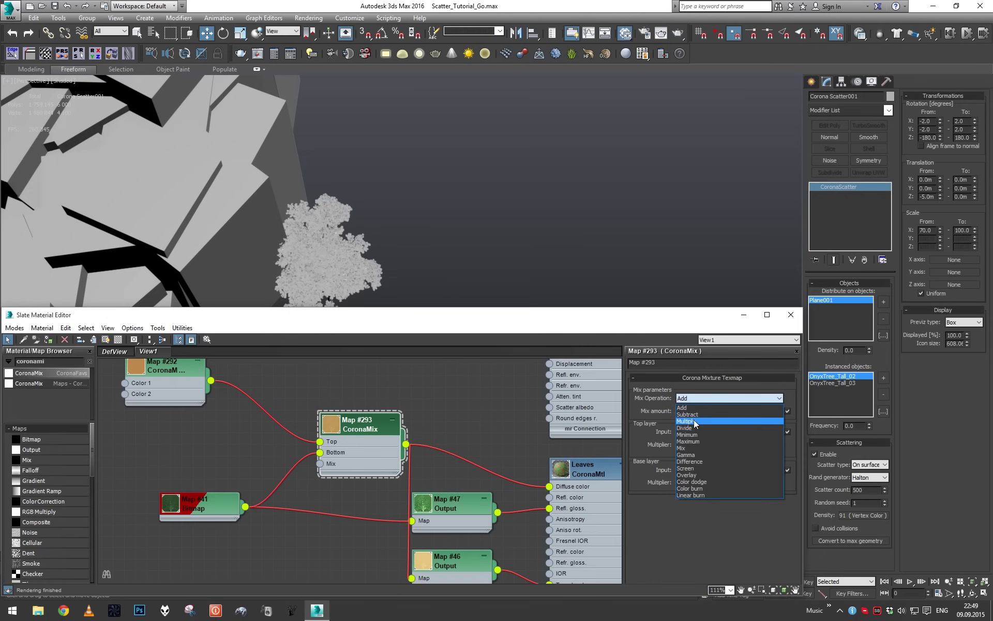
{"action": "left_click", "coordinate": [697, 475]}
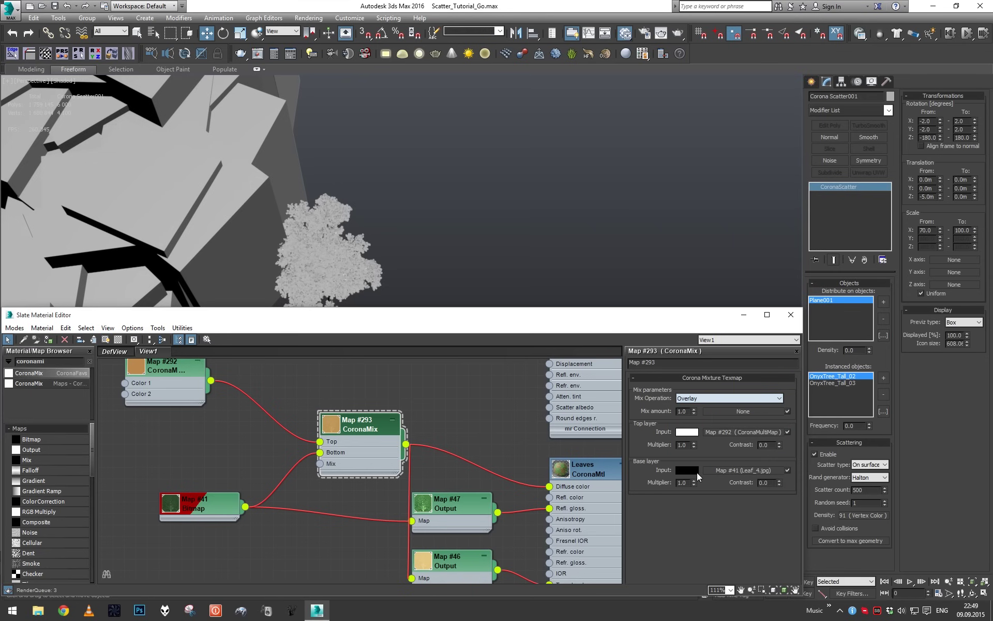
{"action": "middle_click_drag", "start_coordinate": [589, 437], "coordinate": [610, 466]}
{"action": "left_click", "coordinate": [181, 420]}
{"action": "left_click", "coordinate": [687, 424]}
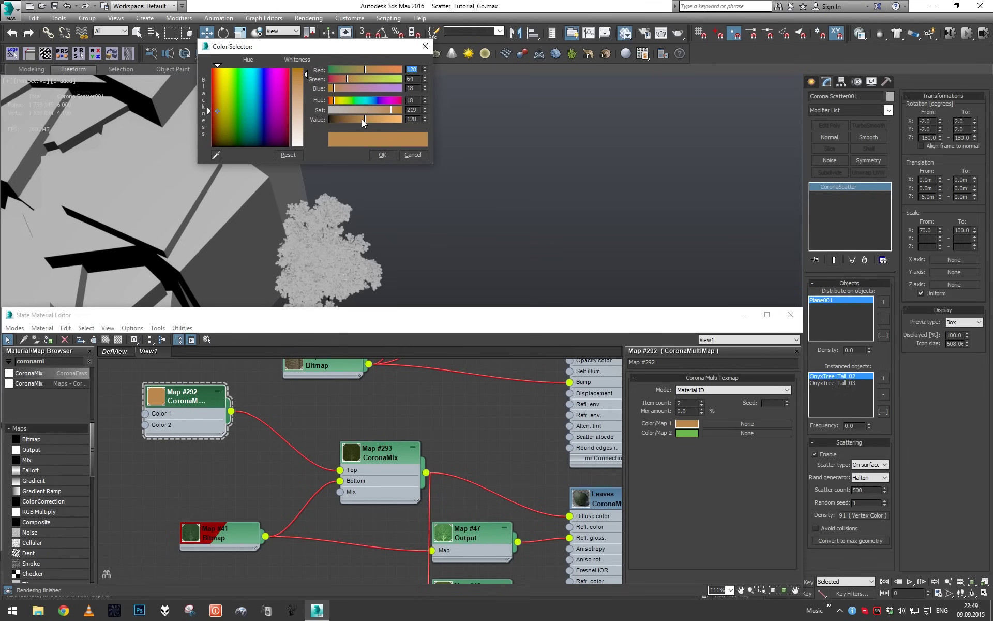
{"action": "left_click", "coordinate": [382, 155]}
{"action": "left_click", "coordinate": [392, 476]}
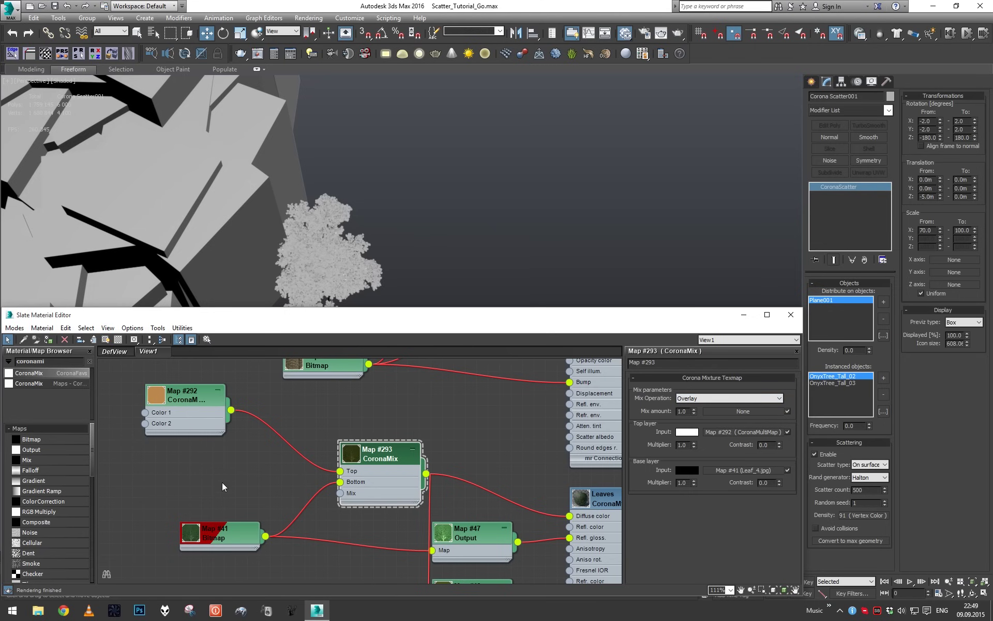
- Set the CoronaMultiMap's mix amount to 50% and its mode to Material, then minimize the material editor
{"action": "left_click", "coordinate": [204, 420]}
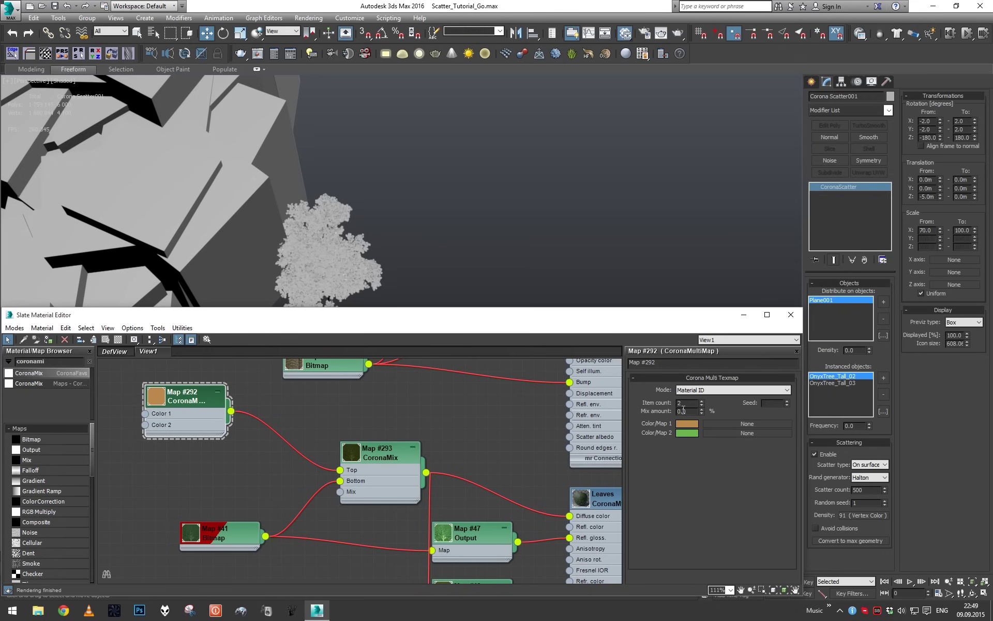
{"action": "type", "text": "50"}
{"action": "key", "text": "Return"}
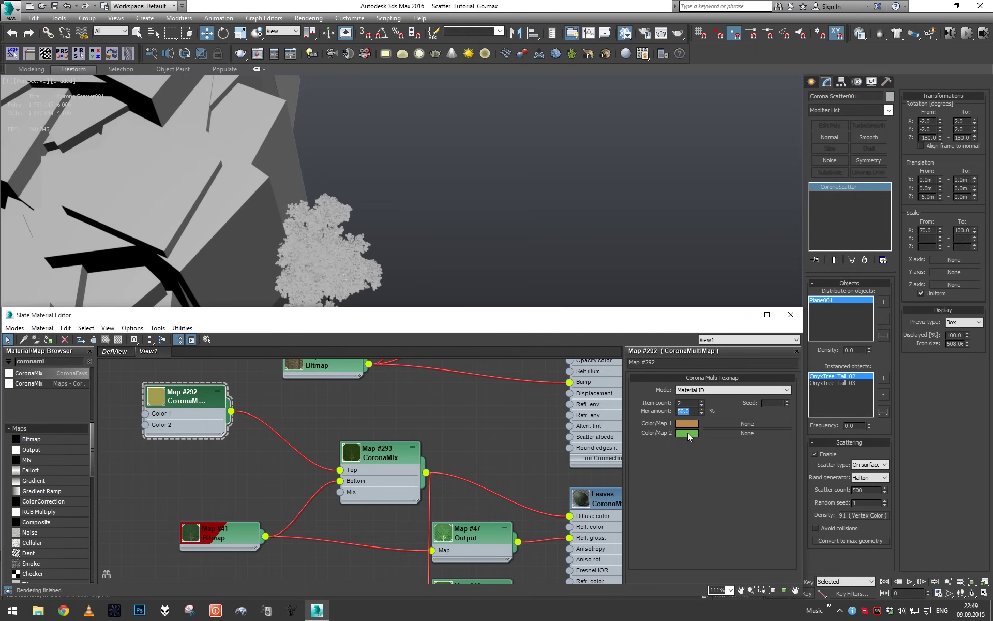
{"action": "left_click", "coordinate": [711, 392]}
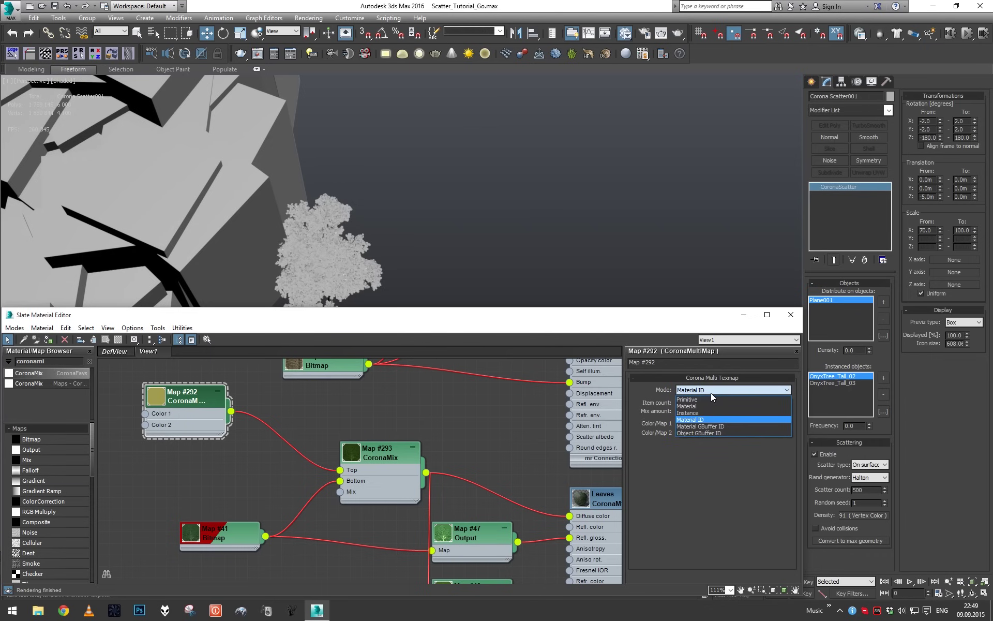
{"action": "left_click", "coordinate": [703, 405]}
{"action": "left_click", "coordinate": [744, 314]}
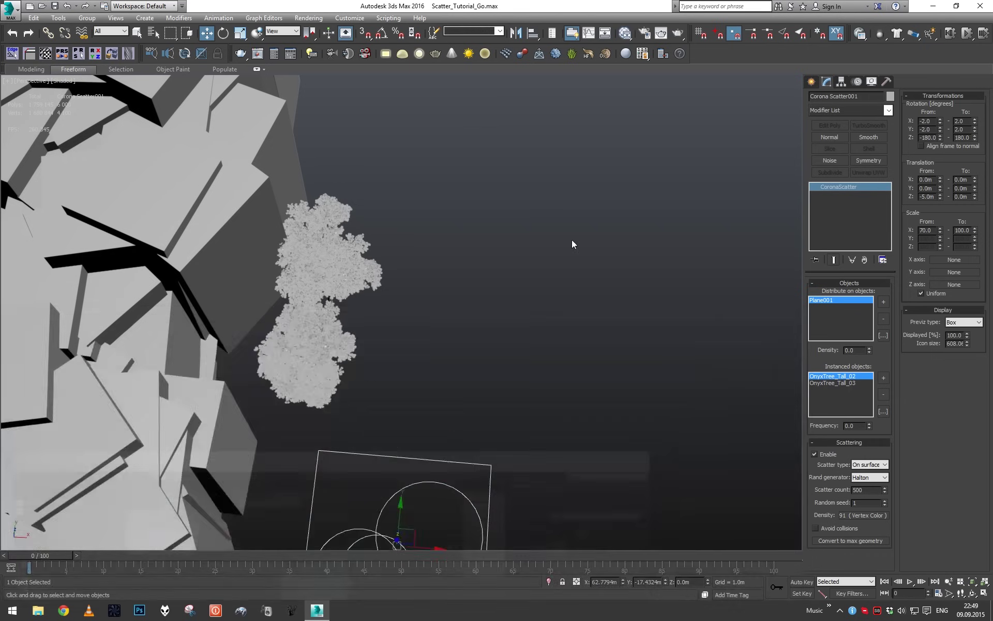
- Isolate the Corona Scatter trees, test-render them from above, and stop the render after checking the leaf colors
{"action": "scroll", "coordinate": [572, 240], "scroll_direction": "down", "scroll_amount": 10}
{"action": "key", "text": "q"}
{"action": "key", "text": "alt+q"}
{"action": "middle_click_drag", "start_coordinate": [383, 334], "coordinate": [446, 332], "text": "alt"}
{"action": "scroll", "coordinate": [446, 332], "scroll_direction": "up", "scroll_amount": 3}
{"action": "key", "text": "shift+q"}
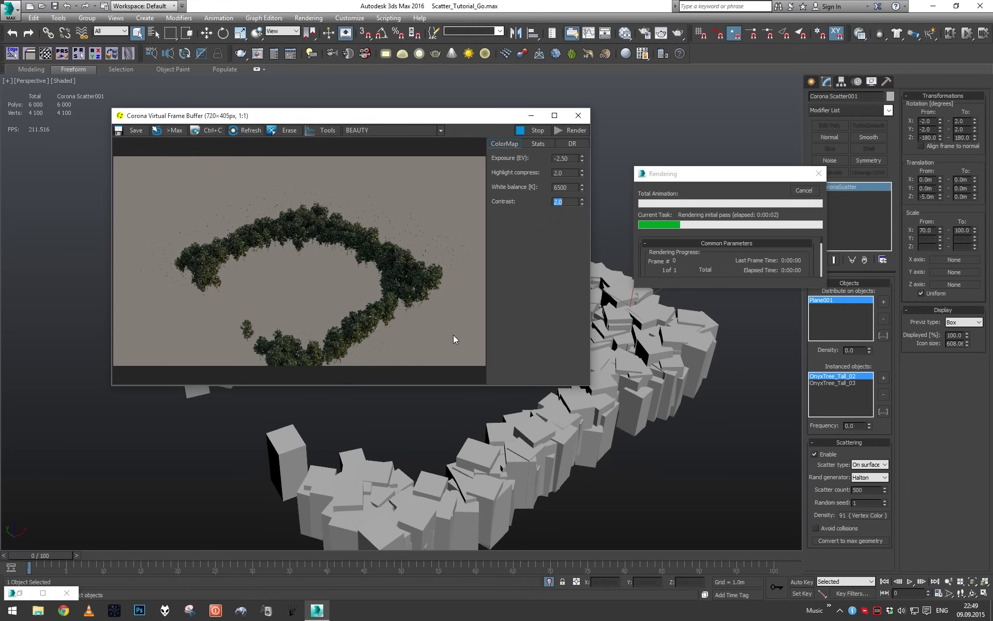
{"action": "scroll", "coordinate": [297, 265], "scroll_direction": "up", "scroll_amount": 1}
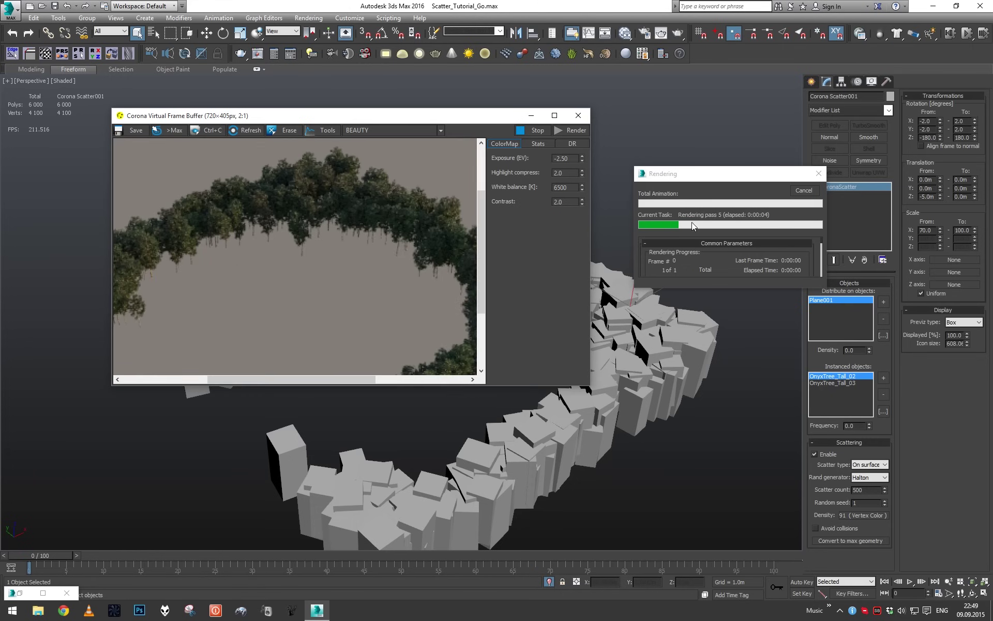
{"action": "left_click", "coordinate": [804, 190]}
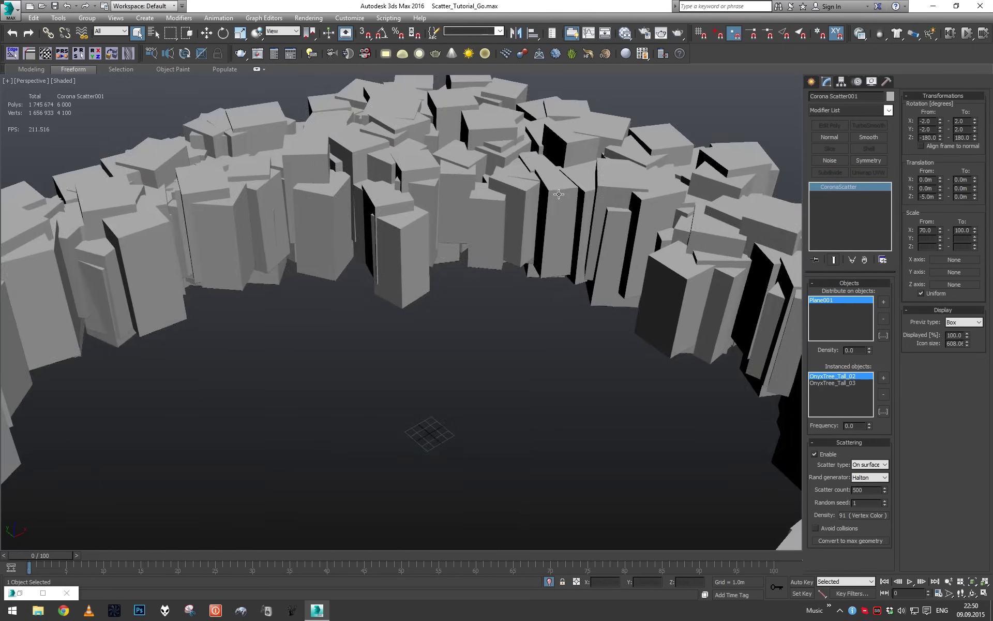
- Render a closer view of the isolated trees, examine the leaf color variation between instances, then stop rendering and close the frame buffer
{"action": "middle_click_drag", "start_coordinate": [559, 269], "coordinate": [559, 363]}
{"action": "scroll", "coordinate": [525, 328], "scroll_direction": "up", "scroll_amount": 3}
{"action": "scroll", "coordinate": [525, 328], "scroll_direction": "down", "scroll_amount": 1}
{"action": "key", "text": "shift+q"}
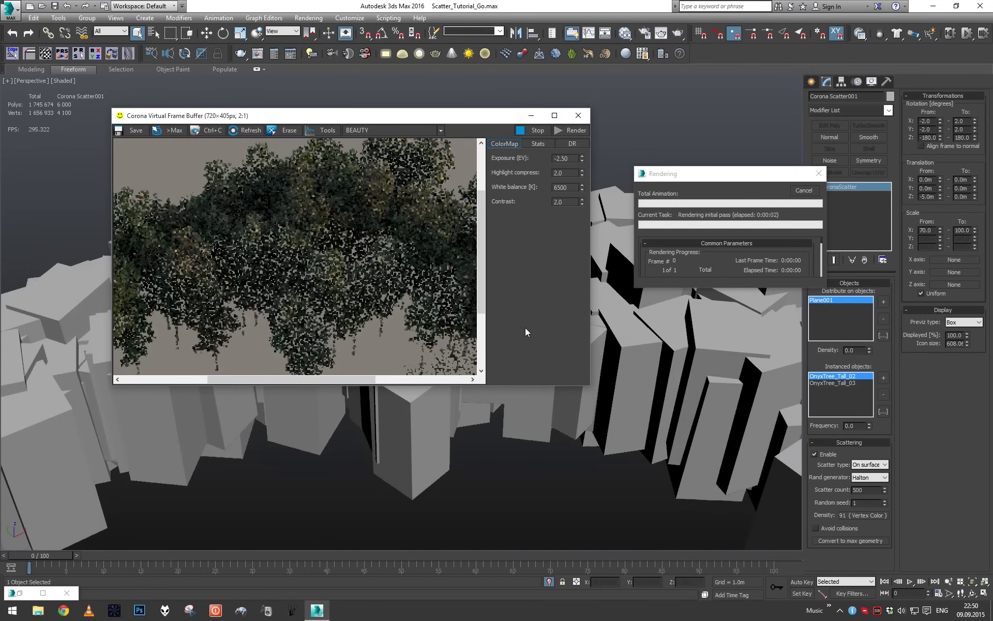
{"action": "scroll", "coordinate": [360, 291], "scroll_direction": "down", "scroll_amount": 1}
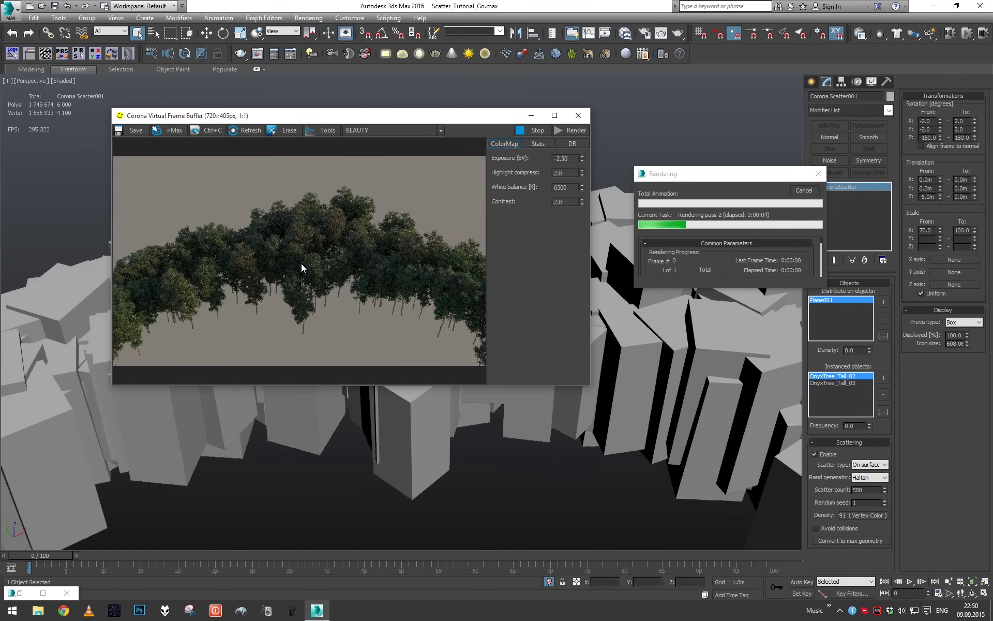
{"action": "scroll", "coordinate": [308, 269], "scroll_direction": "up", "scroll_amount": 2}
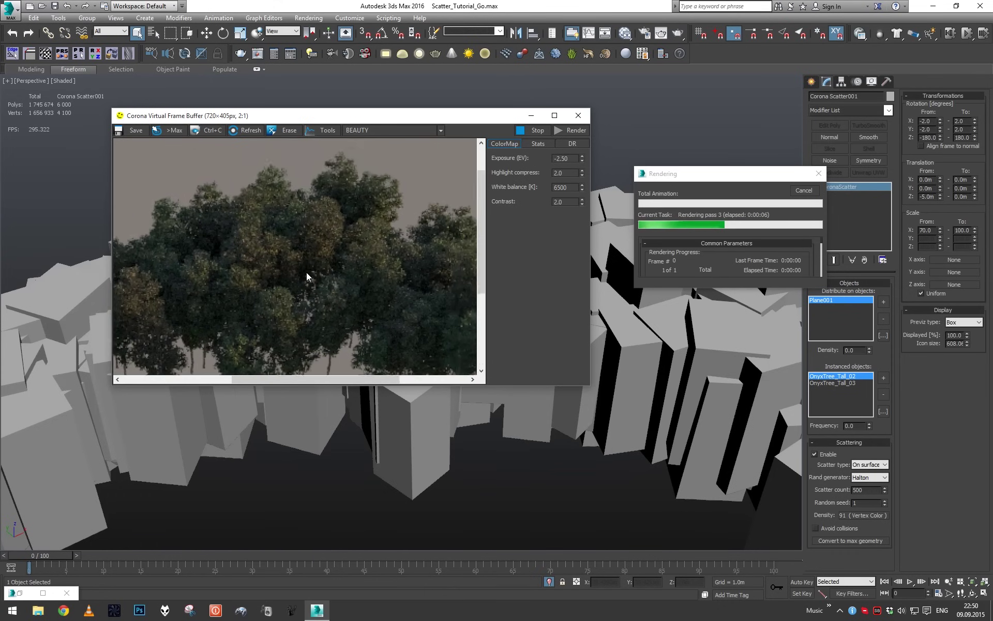
{"action": "scroll", "coordinate": [272, 258], "scroll_direction": "down", "scroll_amount": 1}
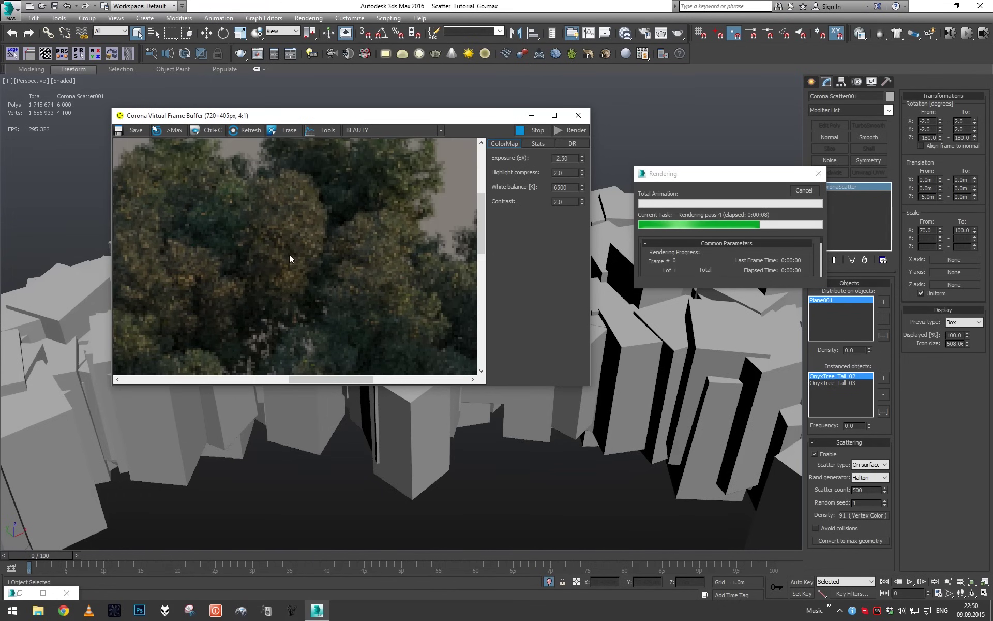
{"action": "left_click_drag", "start_coordinate": [266, 256], "coordinate": [374, 245]}
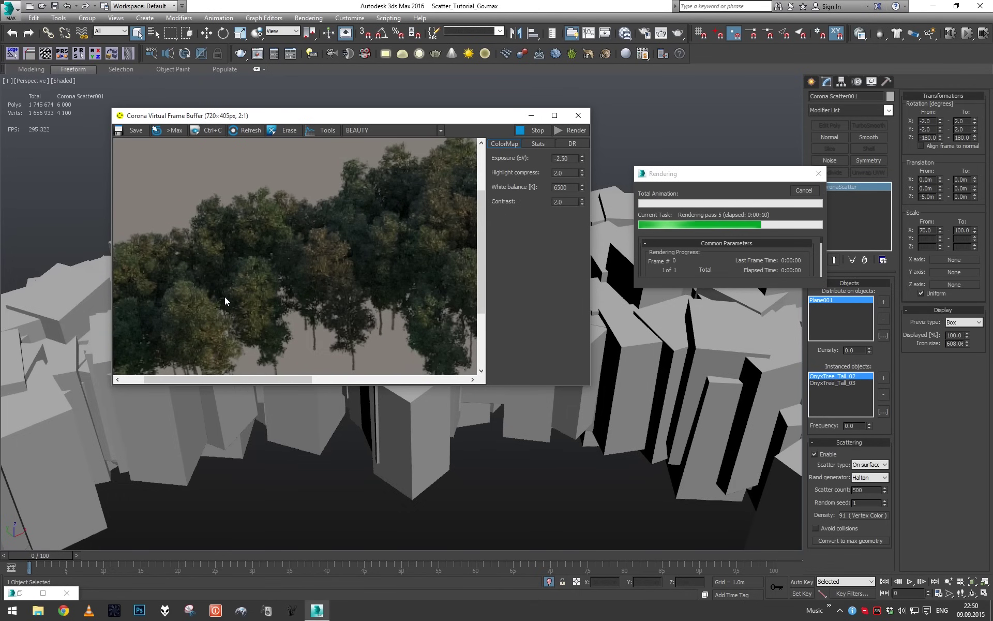
{"action": "left_click_drag", "start_coordinate": [244, 297], "coordinate": [285, 243]}
{"action": "scroll", "coordinate": [288, 256], "scroll_direction": "up", "scroll_amount": 1}
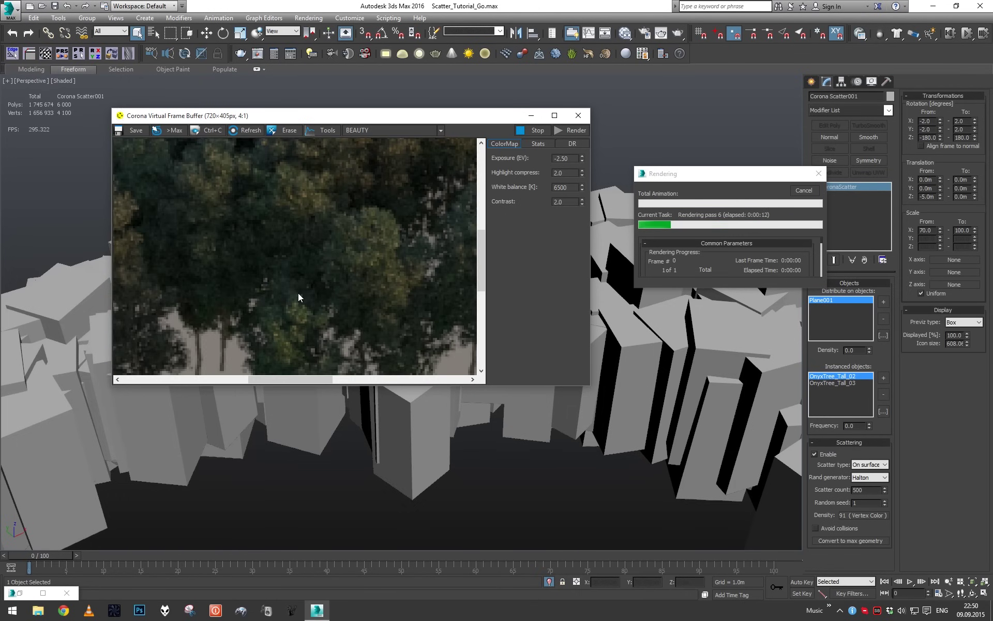
{"action": "scroll", "coordinate": [294, 291], "scroll_direction": "down", "scroll_amount": 1}
{"action": "scroll", "coordinate": [298, 278], "scroll_direction": "down", "scroll_amount": 1}
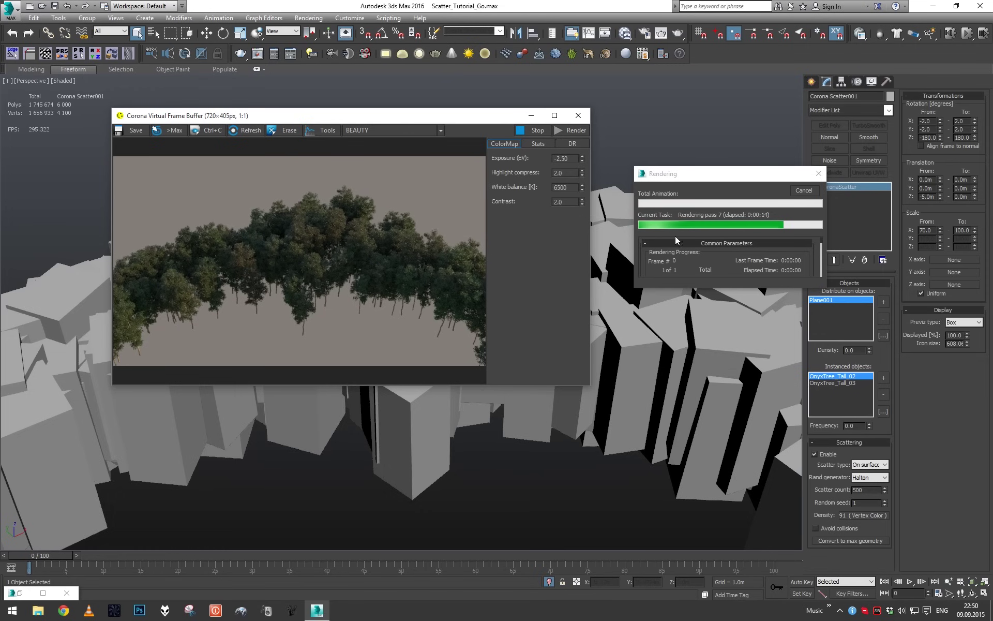
{"action": "left_click", "coordinate": [803, 192]}
{"action": "left_click", "coordinate": [580, 121]}
- End the isolation and test-render the trees together with the sunlit terrain, then stop rendering and close the frame buffer
{"action": "scroll", "coordinate": [545, 298], "scroll_direction": "down", "scroll_amount": 8}
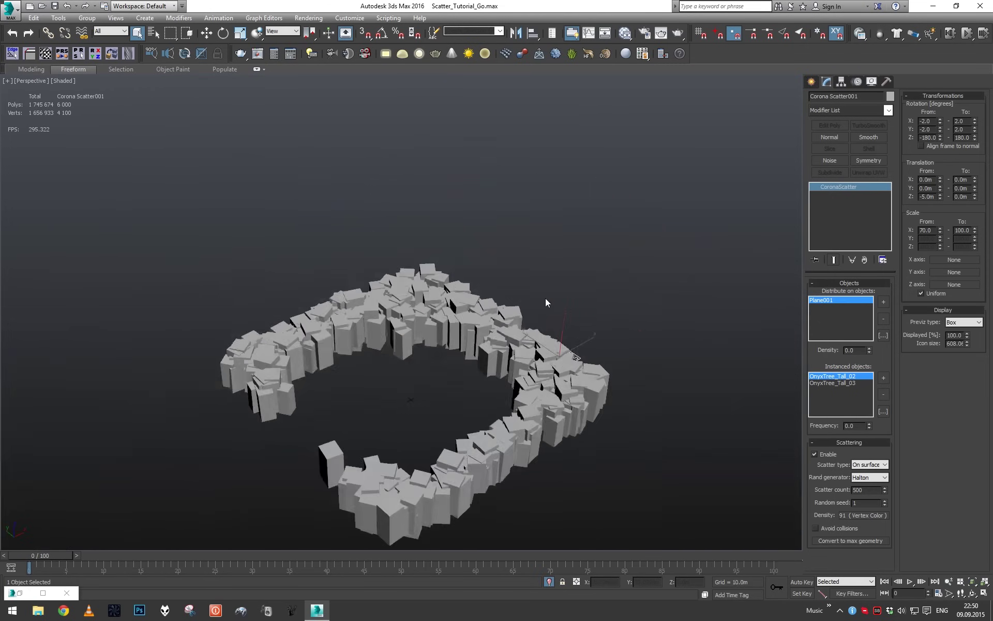
{"action": "left_click", "coordinate": [548, 584]}
{"action": "middle_click_drag", "start_coordinate": [551, 393], "coordinate": [558, 359], "text": "alt"}
{"action": "scroll", "coordinate": [574, 364], "scroll_direction": "up", "scroll_amount": 5}
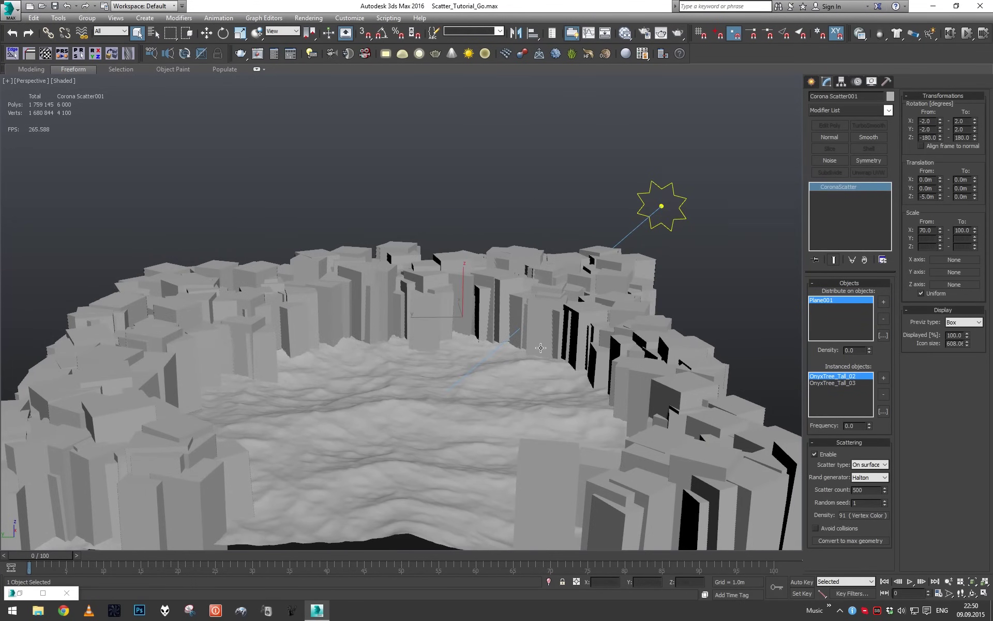
{"action": "key", "text": "shift+q"}
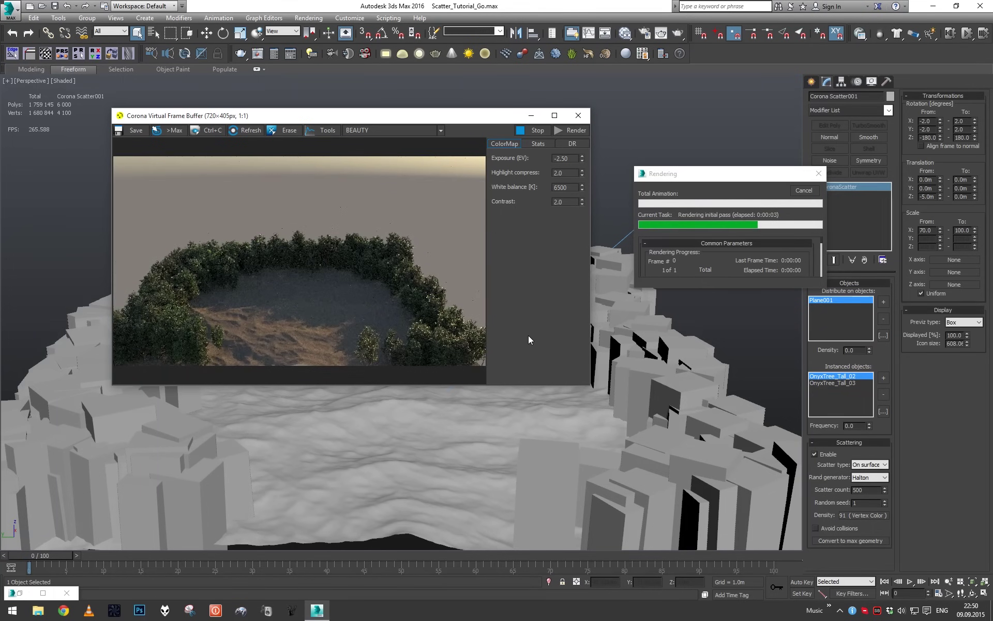
{"action": "left_click", "coordinate": [799, 191]}
{"action": "left_click", "coordinate": [578, 116]}
- Change the viewport layout to two small views above one large view, enlarging the lower view and widening the upper-left one
{"action": "left_click", "coordinate": [629, 222]}
{"action": "key", "text": "alt+w"}
{"action": "middle_click_drag", "start_coordinate": [595, 361], "coordinate": [589, 361], "text": "alt"}
{"action": "key", "text": "alt+w"}
{"action": "key", "text": "alt+w"}
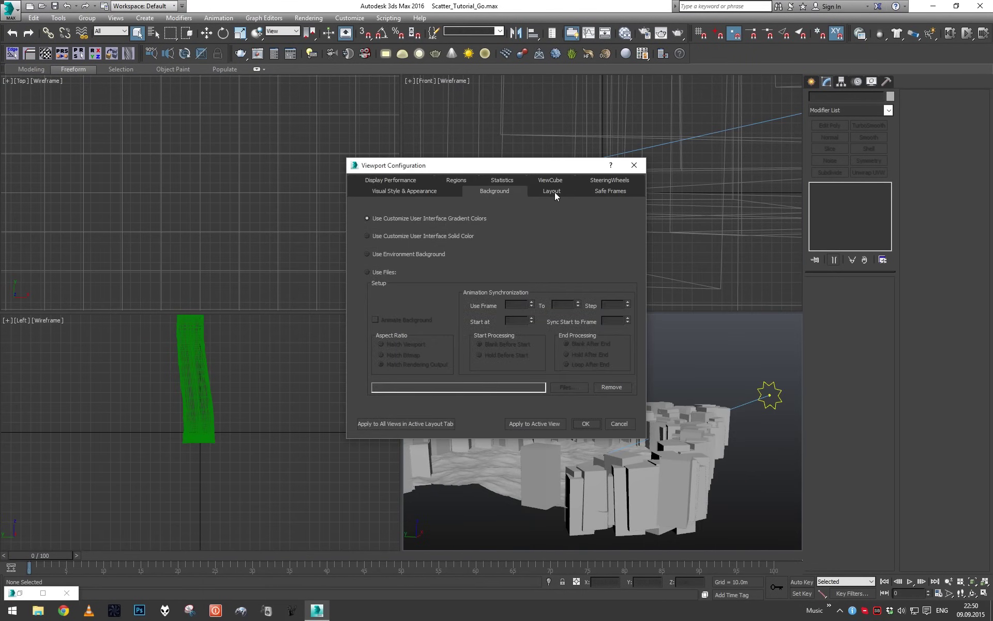
{"action": "left_click", "coordinate": [551, 191]}
{"action": "left_click", "coordinate": [398, 244]}
{"action": "left_click", "coordinate": [586, 424]}
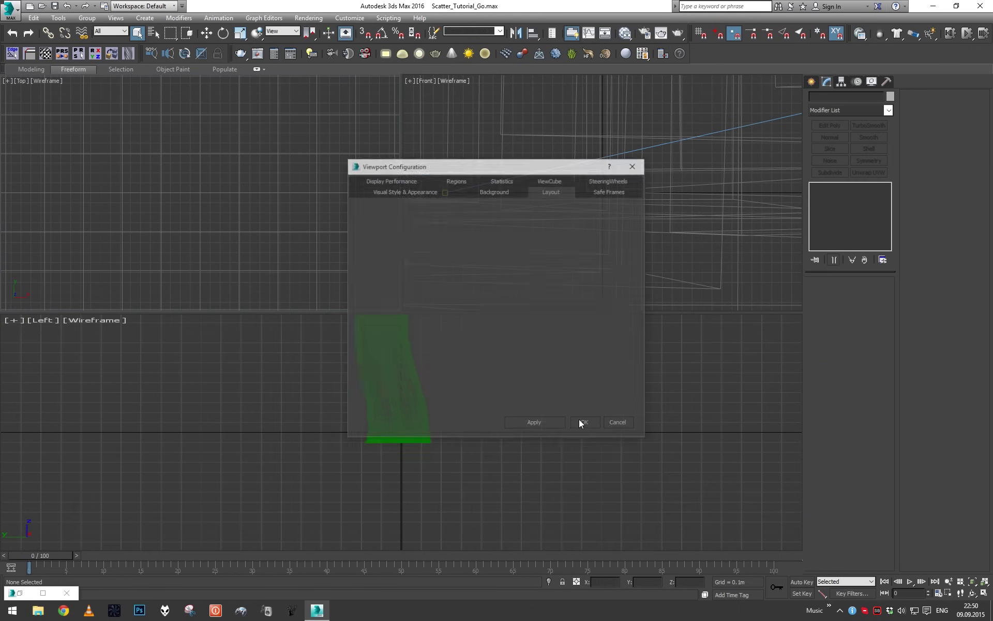
{"action": "left_click_drag", "start_coordinate": [490, 314], "coordinate": [485, 262]}
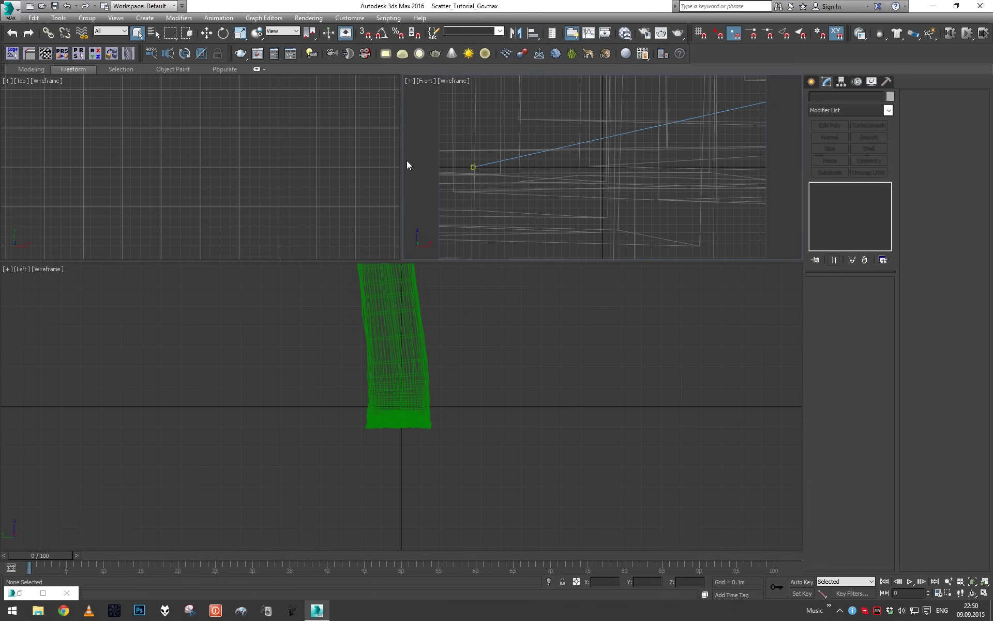
{"action": "left_click_drag", "start_coordinate": [401, 168], "coordinate": [470, 173]}
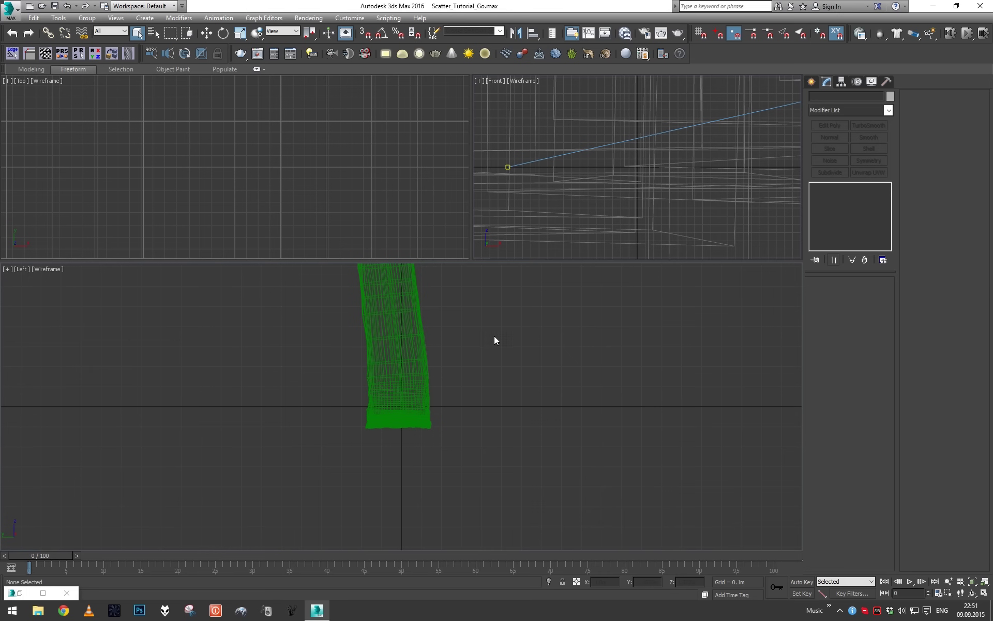
- Switch the large viewport to Perspective, frame the terrain and trees from low down, and create a camera from that view
{"action": "key", "text": "z"}
{"action": "key", "text": "p"}
{"action": "key", "text": "c"}
{"action": "left_click", "coordinate": [526, 342]}
{"action": "middle_click_drag", "start_coordinate": [522, 387], "coordinate": [461, 345], "text": "alt"}
{"action": "key", "text": "ctrl+c"}
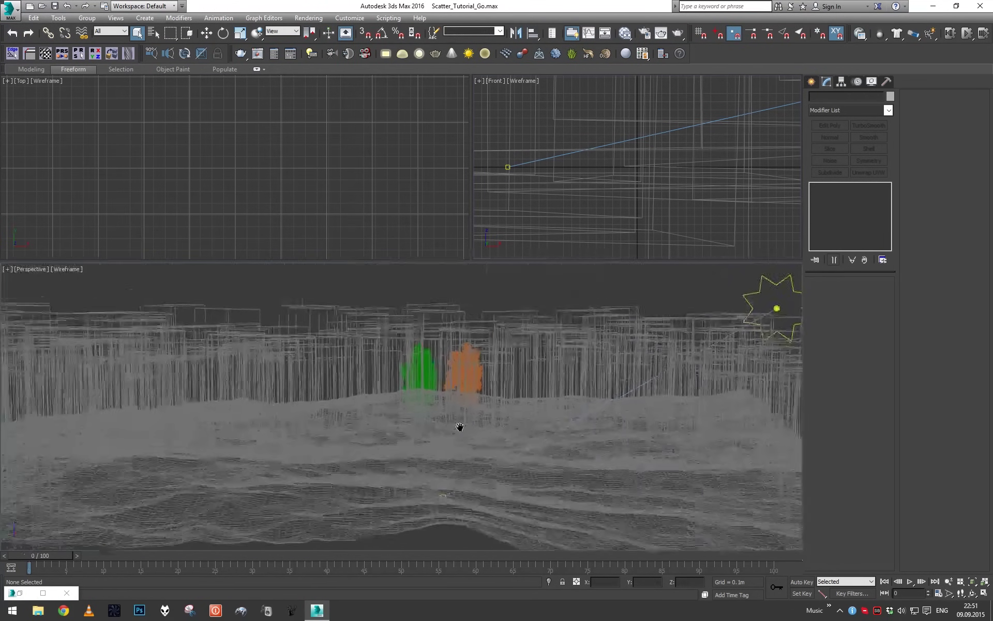
- Set the new camera's target distance to 50 m
{"action": "left_click", "coordinate": [863, 390]}
{"action": "left_click", "coordinate": [848, 392]}
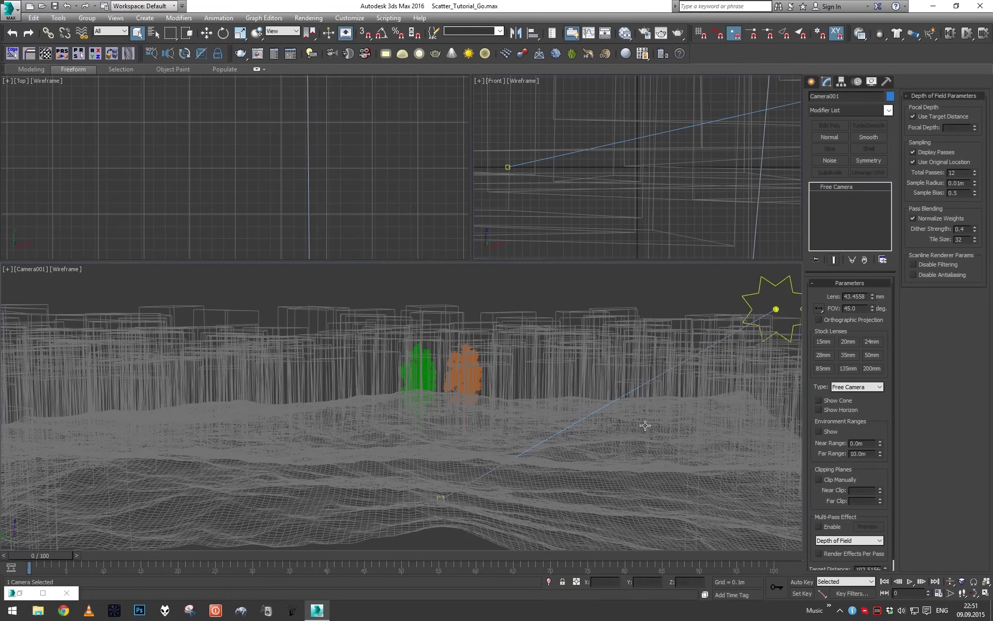
{"action": "left_click", "coordinate": [869, 568]}
{"action": "type", "text": "50"}
{"action": "key", "text": "Return"}
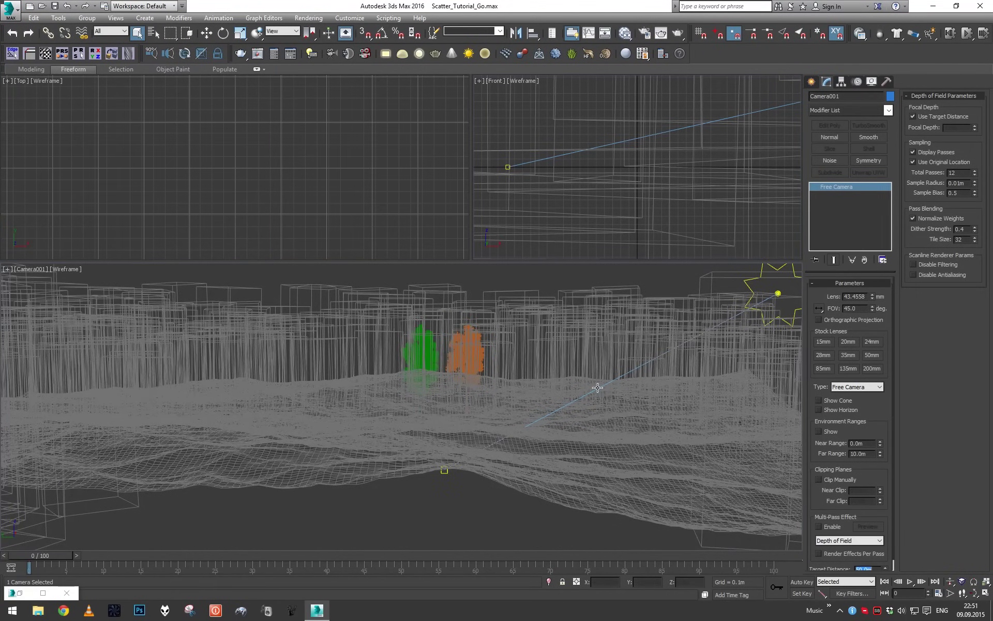
- Show the Camera001 view with safe frames in the Top viewport, and display both camera viewports shaded
{"action": "key", "text": "c"}
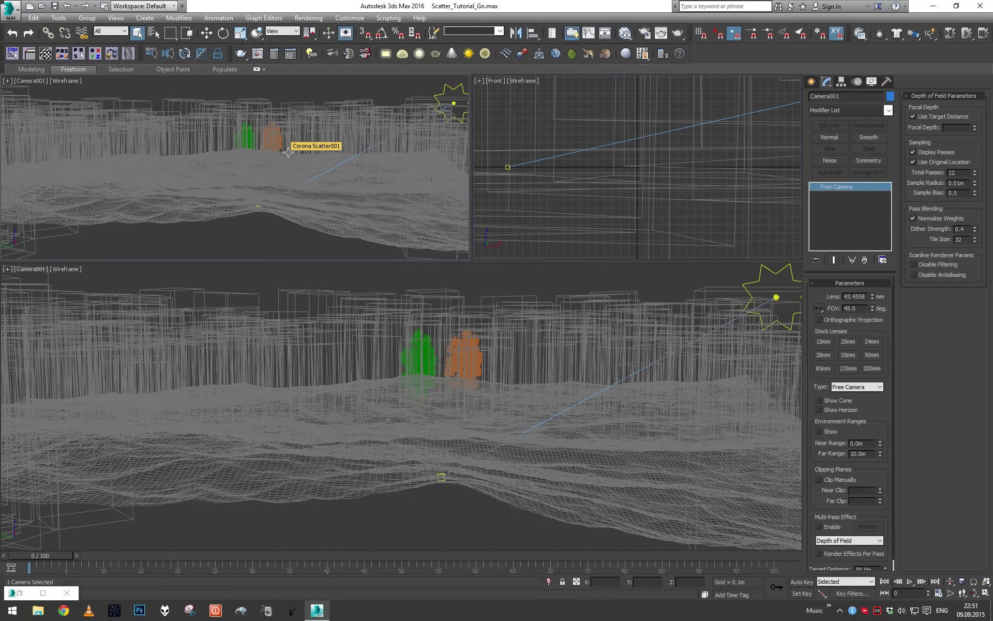
{"action": "key", "text": "shift+f"}
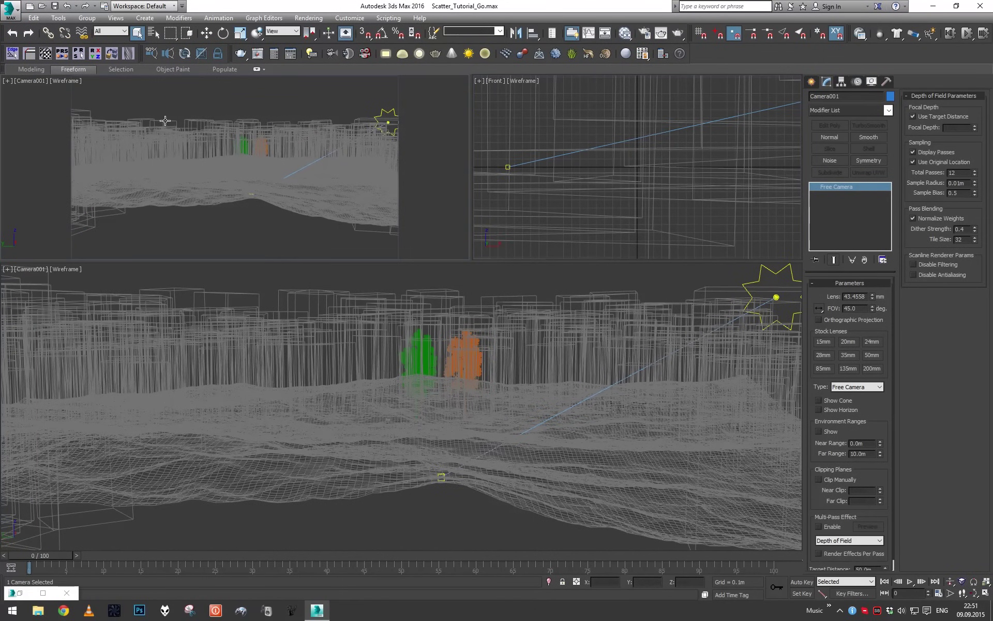
{"action": "key", "text": "F3"}
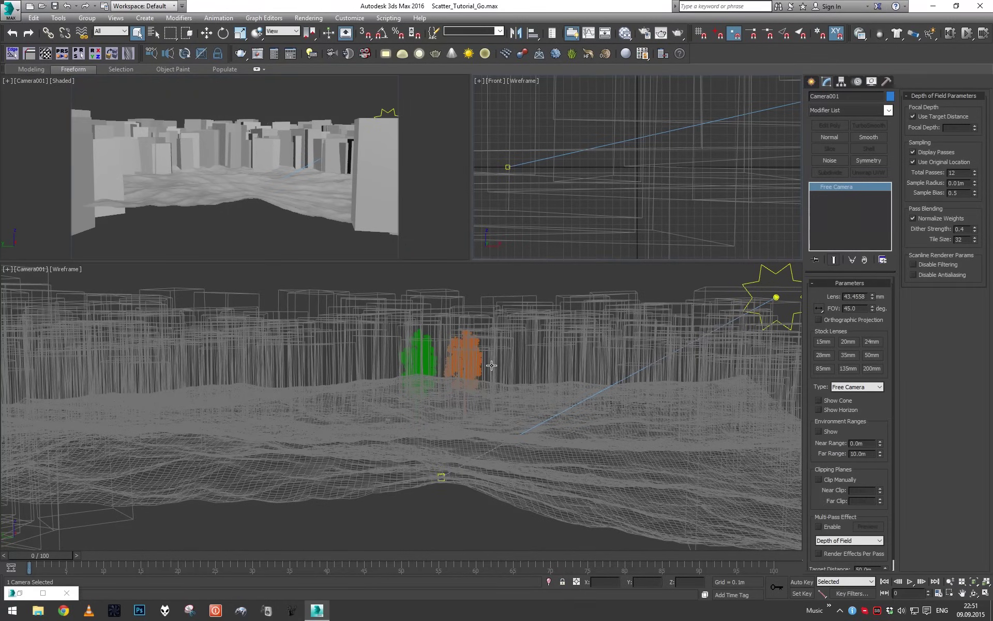
{"action": "key", "text": "F3"}
{"action": "key", "text": "shift+F3"}
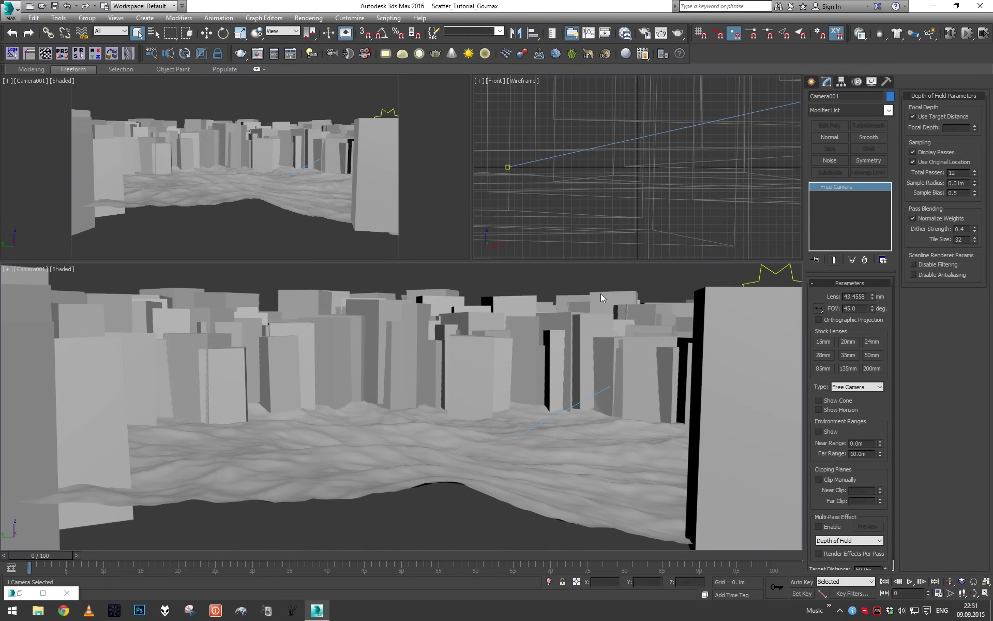
- Review the primary and secondary global illumination solver options in the Corona render setup, then close it
{"action": "key", "text": "F10"}
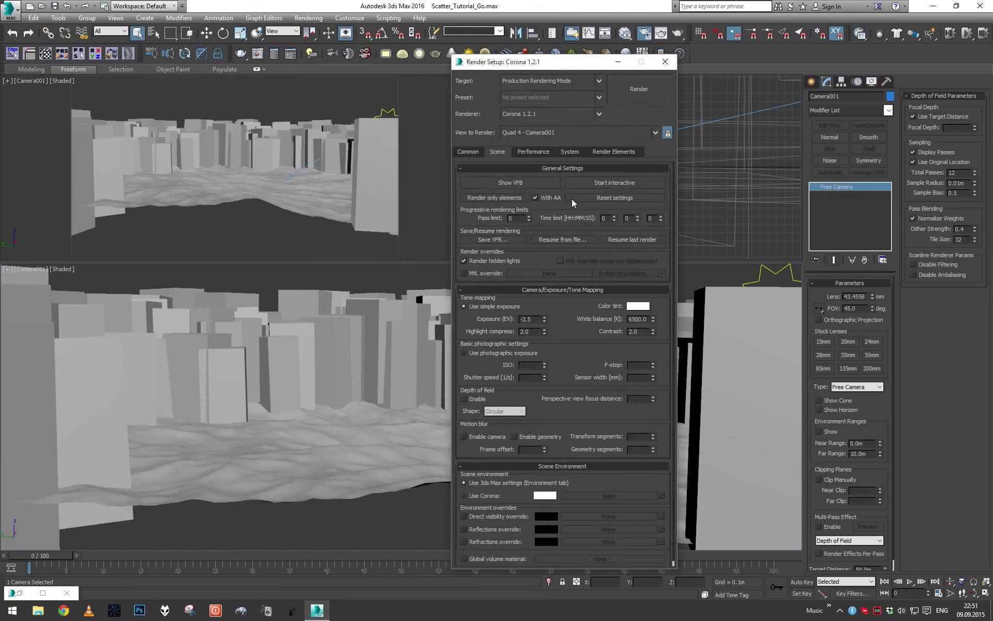
{"action": "left_click", "coordinate": [532, 151]}
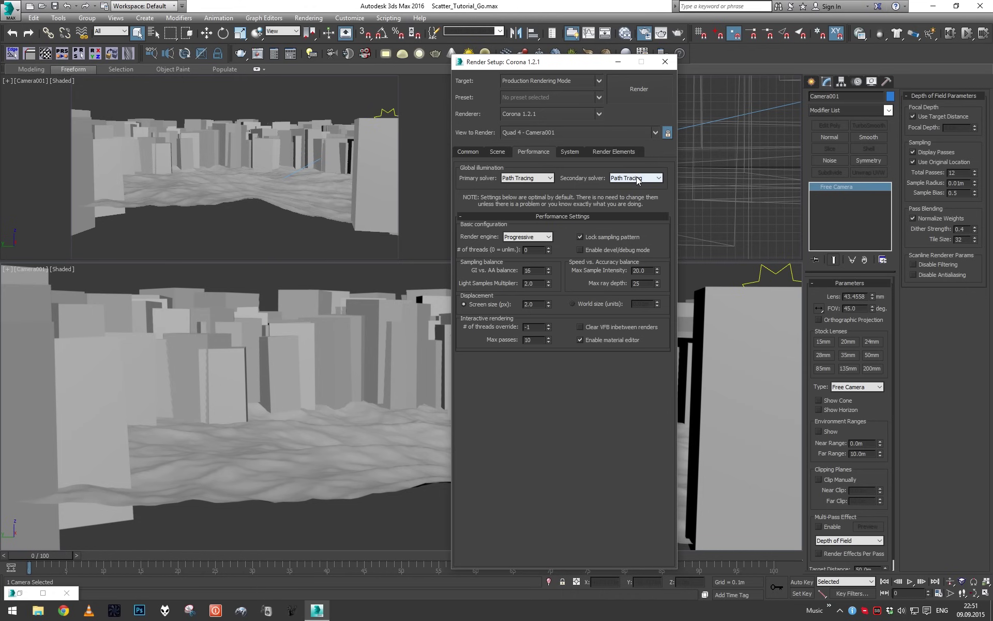
{"action": "left_click", "coordinate": [638, 180]}
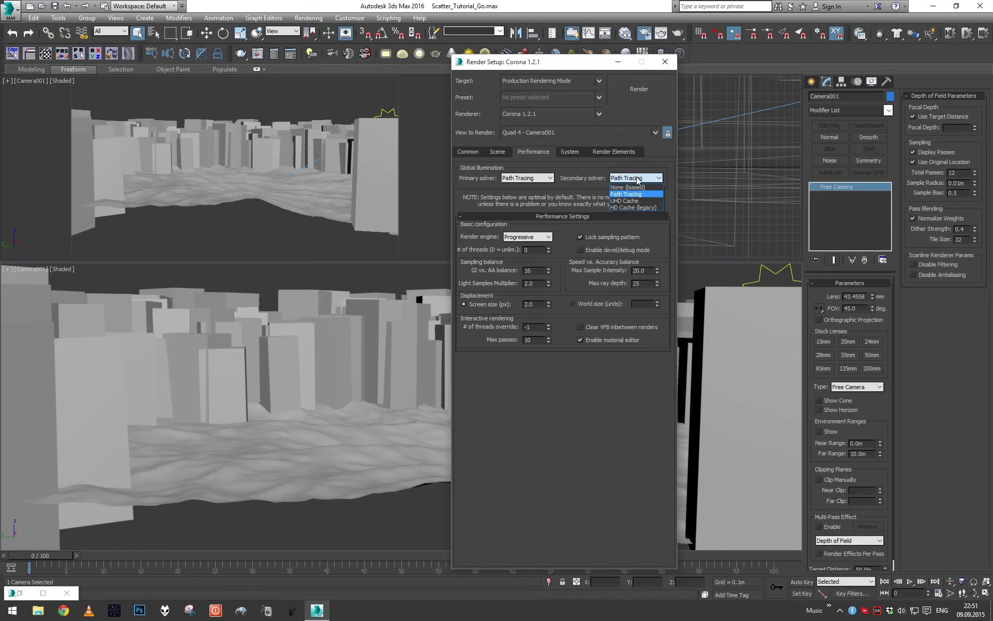
{"action": "left_click", "coordinate": [643, 179]}
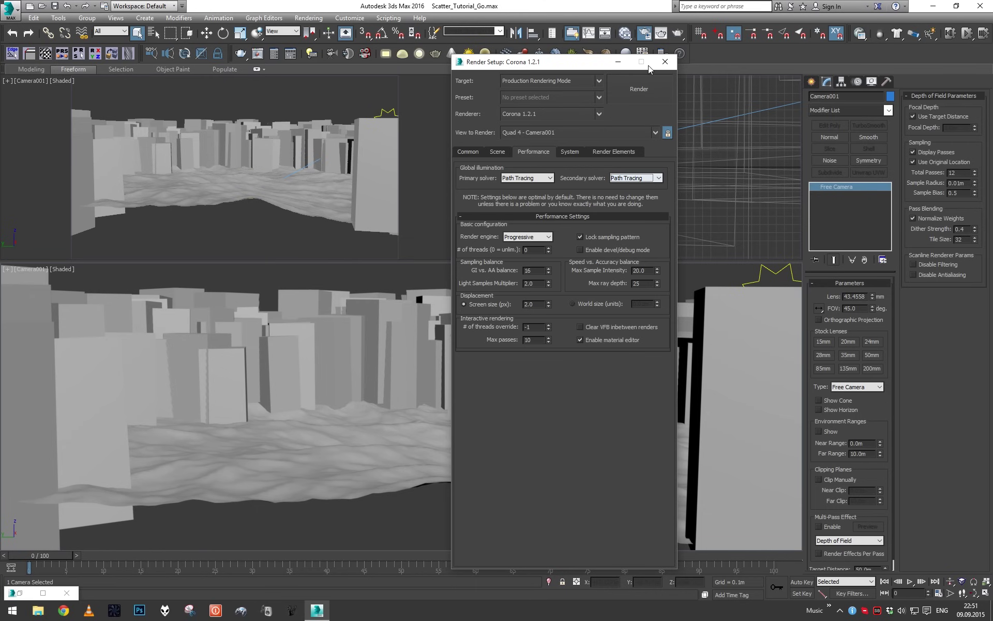
{"action": "left_click", "coordinate": [665, 62]}
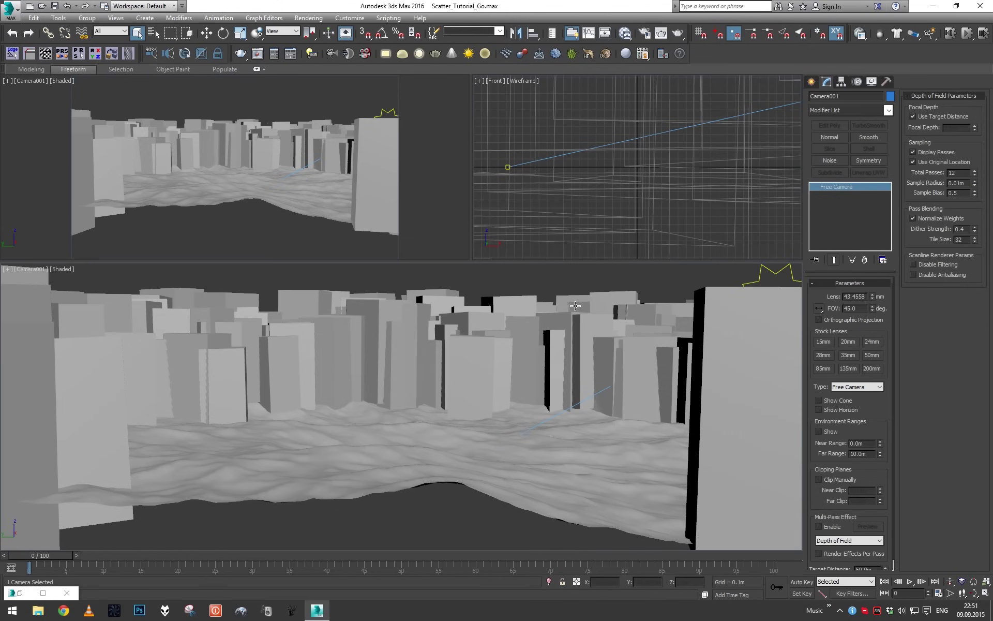
- Turn the Front viewport into a docked Corona Interactive rendering and unlock the view to render in the render setup
{"action": "left_click", "coordinate": [498, 98]}
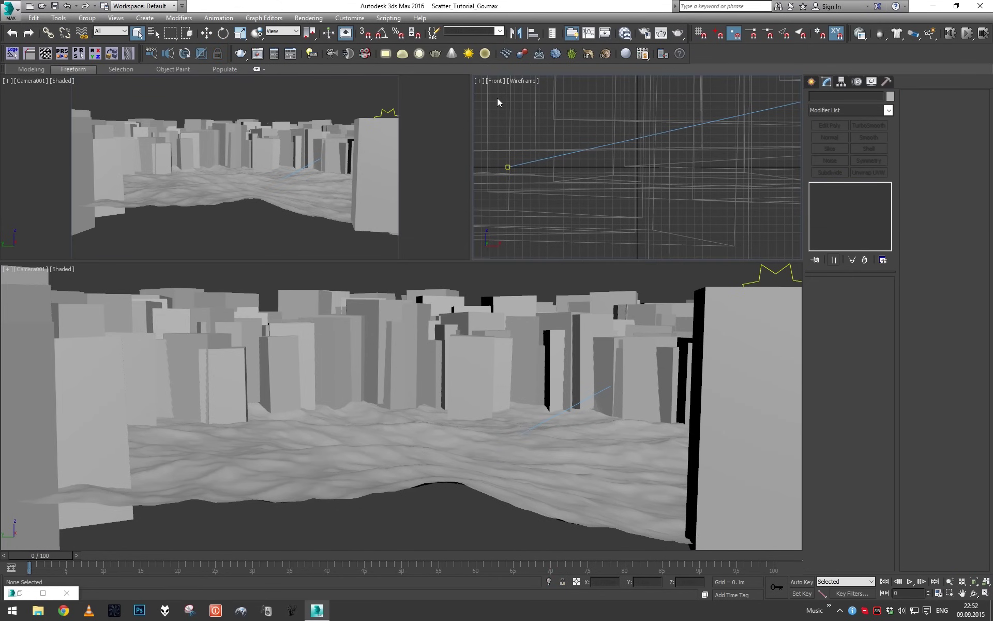
{"action": "left_click", "coordinate": [496, 81]}
{"action": "mouse_move", "coordinate": [578, 241]}
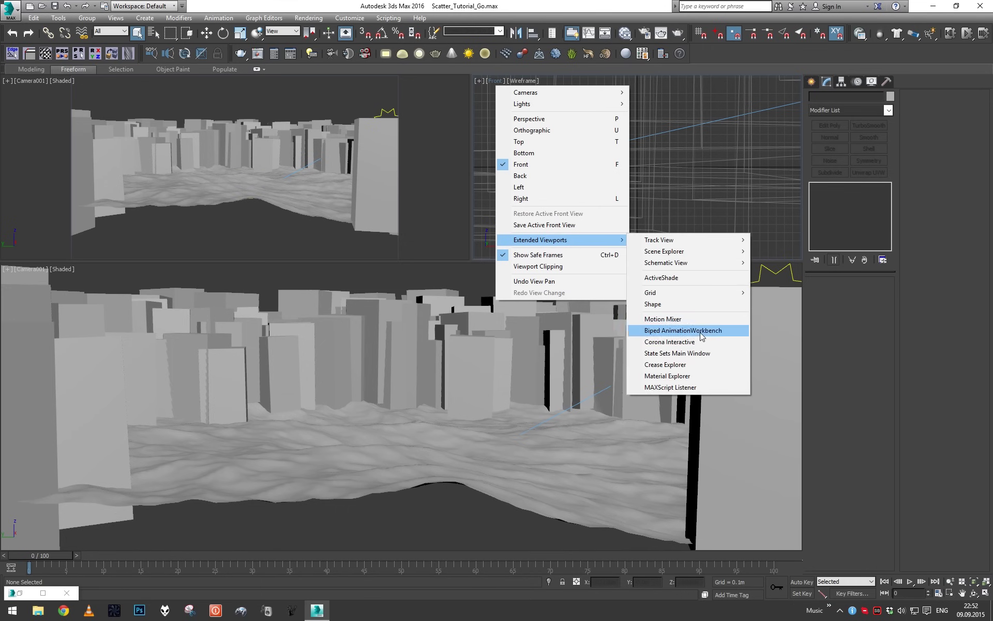
{"action": "left_click", "coordinate": [688, 341]}
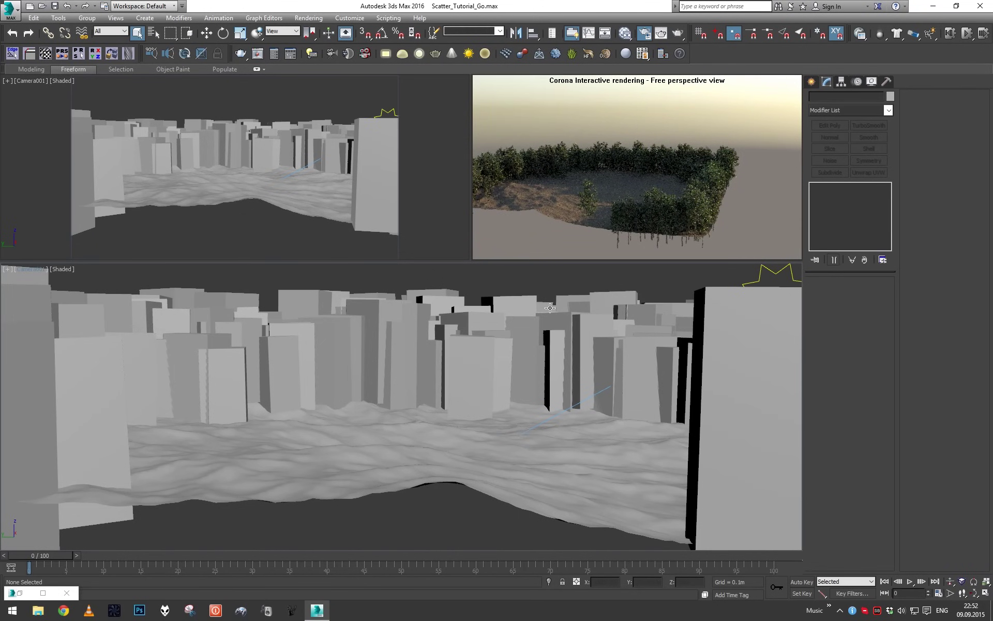
{"action": "key", "text": "F10"}
{"action": "left_click", "coordinate": [668, 134]}
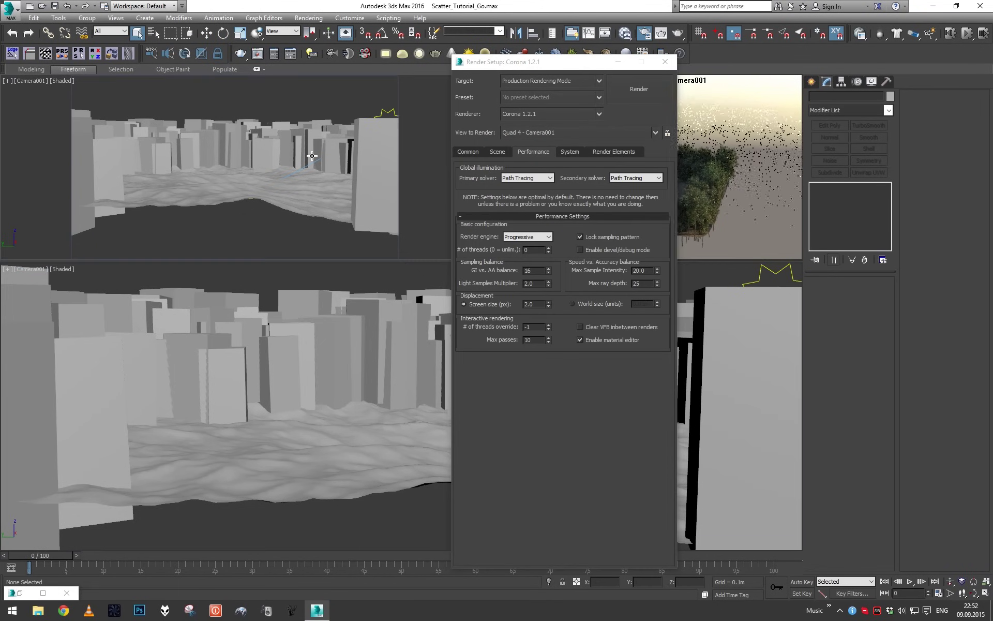
{"action": "left_click", "coordinate": [665, 62]}
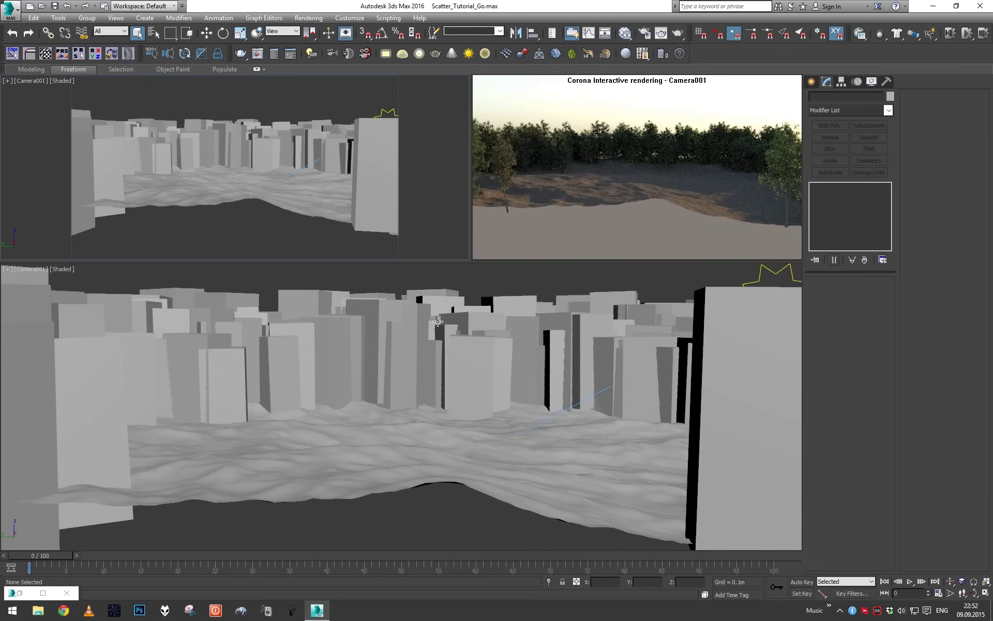
- Move and re-aim Camera001 over the terrain and show safe frames in the large camera viewport
{"action": "left_click", "coordinate": [952, 582]}
{"action": "left_click_drag", "start_coordinate": [542, 415], "coordinate": [559, 399]}
{"action": "middle_click_drag", "start_coordinate": [559, 399], "coordinate": [464, 367]}
{"action": "key", "text": "shift+f"}
- Dolly and orbit Camera001 so the terrain fills the foreground and the tree line spans the frame
{"action": "left_click", "coordinate": [950, 582]}
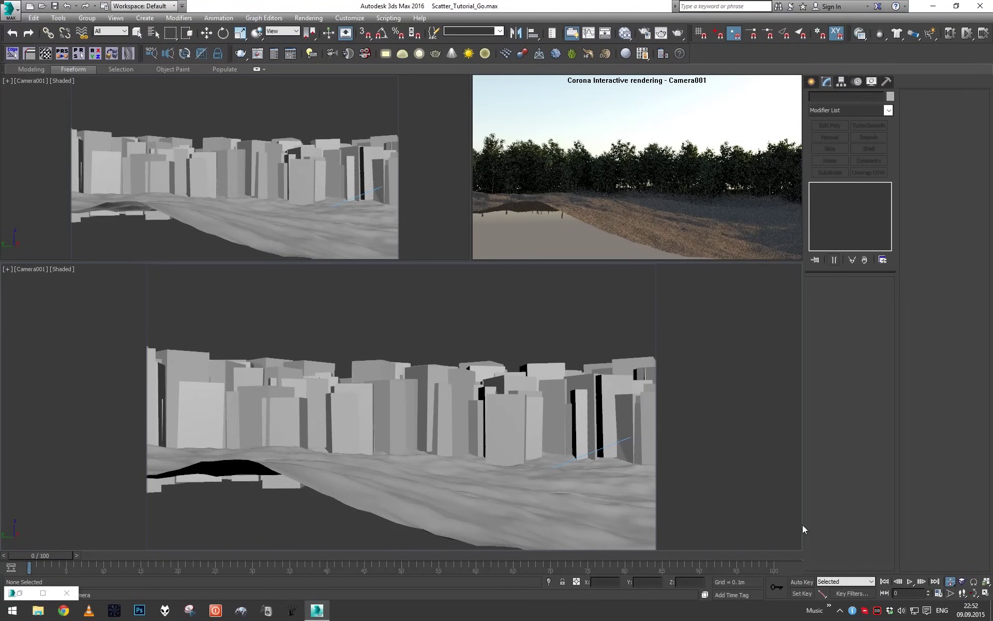
{"action": "left_click_drag", "start_coordinate": [629, 470], "coordinate": [622, 451]}
{"action": "middle_click_drag", "start_coordinate": [623, 451], "coordinate": [537, 418]}
{"action": "left_click", "coordinate": [950, 581]}
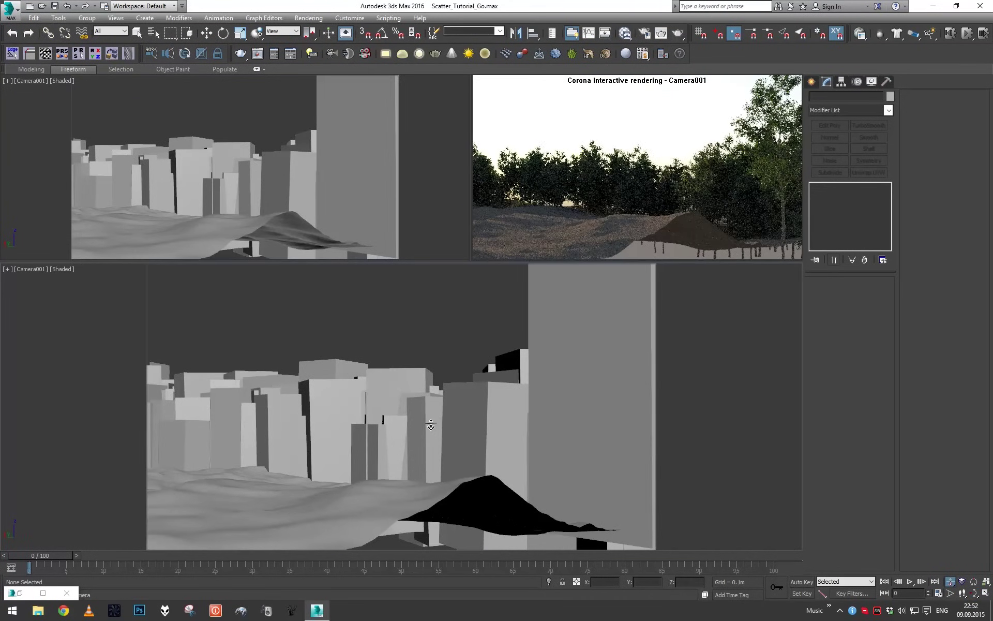
{"action": "left_click_drag", "start_coordinate": [432, 422], "coordinate": [380, 409]}
{"action": "middle_click_drag", "start_coordinate": [380, 409], "coordinate": [142, 380]}
{"action": "mouse_move", "coordinate": [408, 463]}
{"action": "middle_mouse_down", "text": "alt"}
{"action": "mouse_move", "coordinate": [264, 420]}
{"action": "mouse_move", "coordinate": [369, 451]}
{"action": "mouse_move", "coordinate": [357, 437]}
{"action": "mouse_move", "coordinate": [348, 458]}
{"action": "mouse_move", "coordinate": [367, 447]}
{"action": "mouse_move", "coordinate": [374, 483]}
{"action": "mouse_move", "coordinate": [395, 468]}
{"action": "middle_mouse_up", "text": "alt"}
{"action": "right_click", "coordinate": [394, 467]}
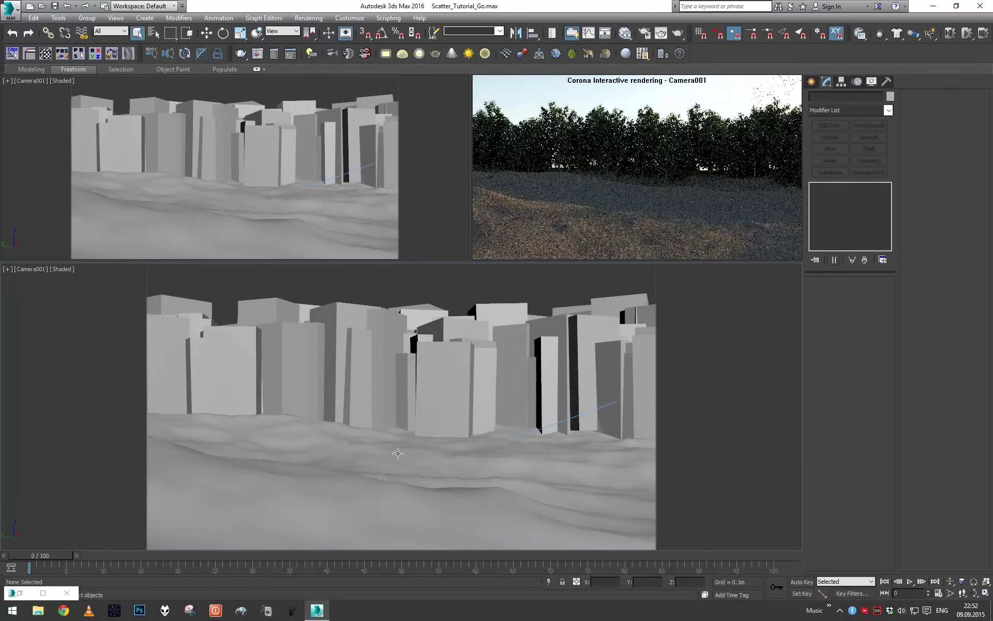
- Select the terrain plane and open its Displace strength for editing
{"action": "left_click", "coordinate": [395, 467]}
{"action": "double_click", "coordinate": [856, 307]}
{"action": "type", "text": "12.0m"}
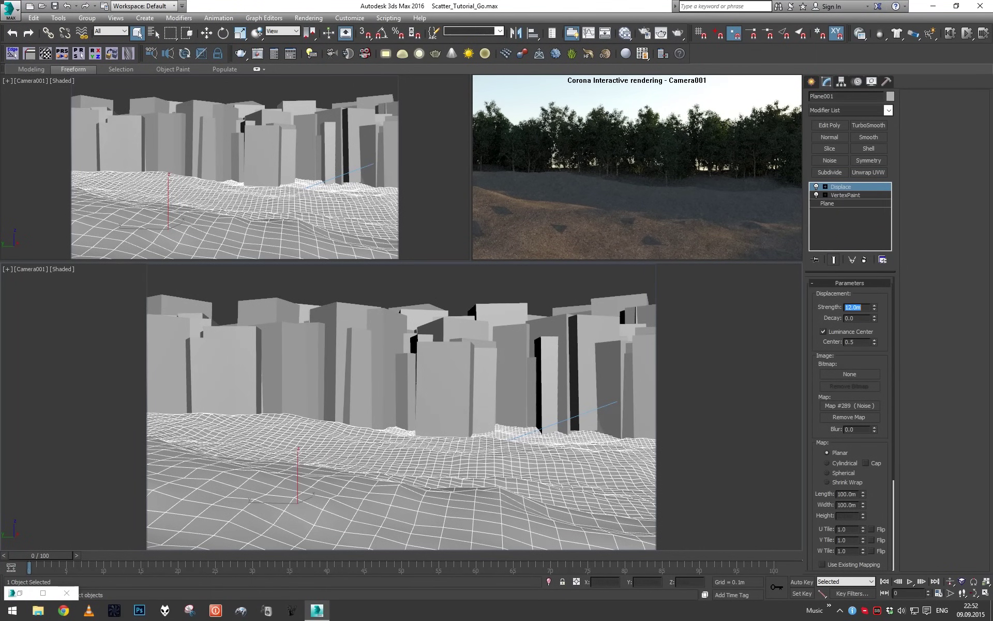
- Refine Camera001's distance, angle and position so more sky shows above the tree line behind the terrain
{"action": "middle_click_drag", "start_coordinate": [547, 393], "coordinate": [545, 388]}
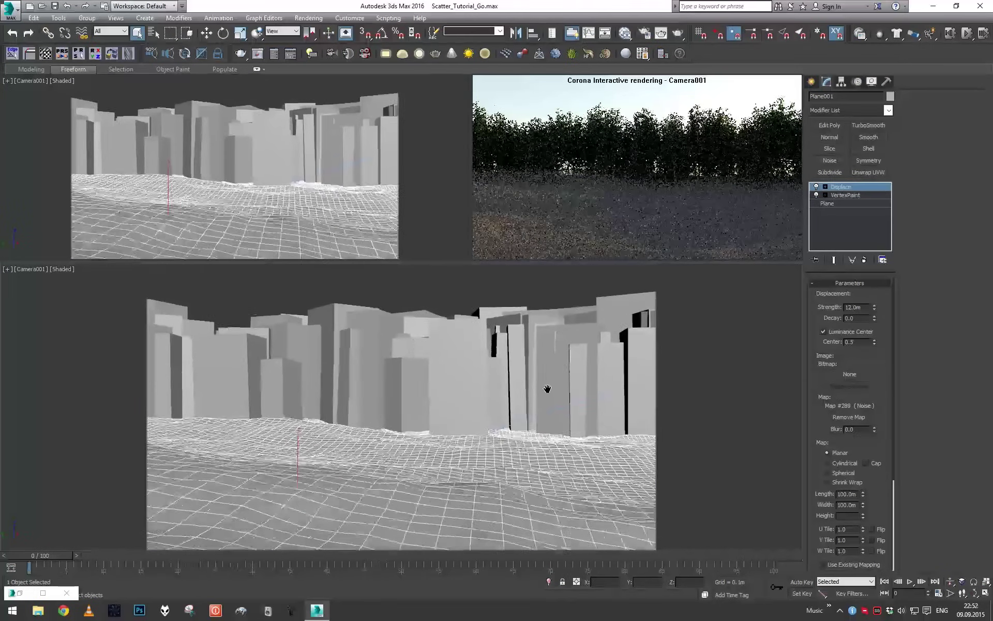
{"action": "left_click", "coordinate": [950, 581]}
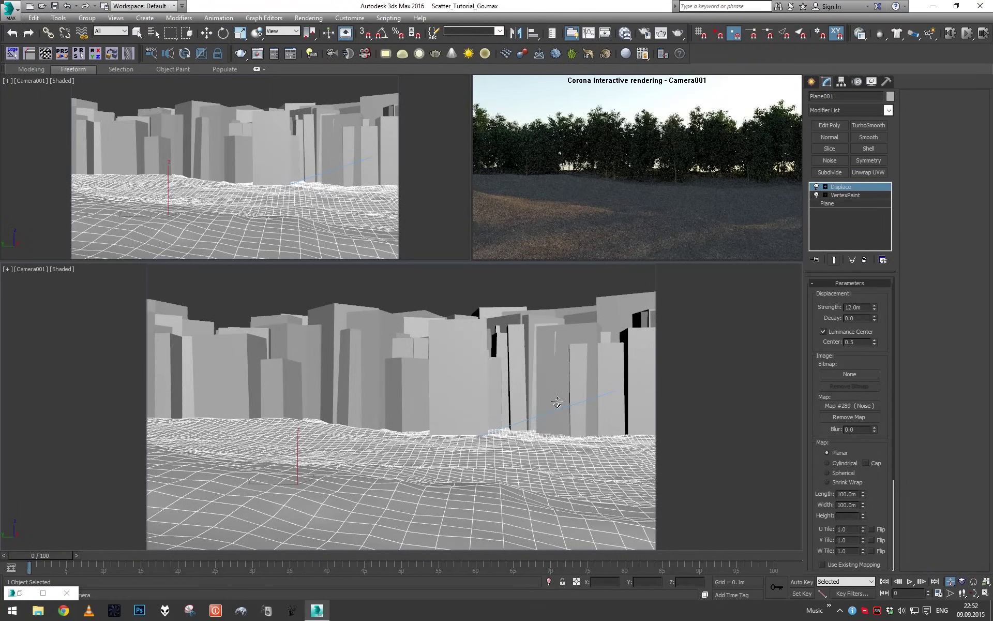
{"action": "left_click_drag", "start_coordinate": [538, 400], "coordinate": [555, 411]}
{"action": "middle_click_drag", "start_coordinate": [500, 412], "coordinate": [505, 414], "text": "alt"}
{"action": "left_click_drag", "start_coordinate": [506, 412], "coordinate": [454, 405]}
{"action": "middle_click_drag", "start_coordinate": [454, 405], "coordinate": [445, 411]}
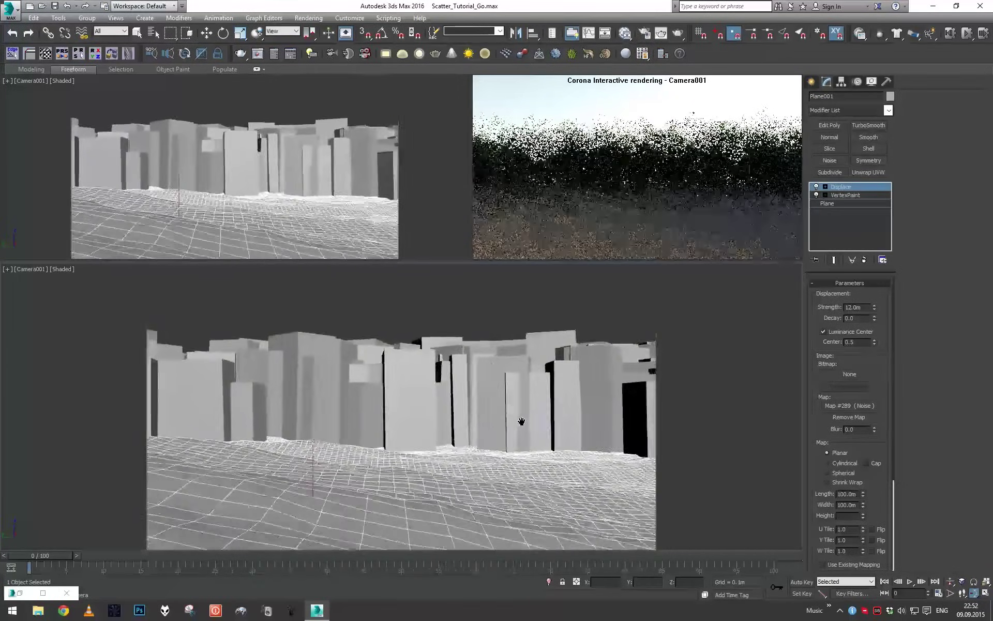
{"action": "middle_click_drag", "start_coordinate": [527, 423], "coordinate": [499, 418]}
{"action": "middle_click_drag", "start_coordinate": [539, 459], "coordinate": [247, 371]}
{"action": "middle_click_drag", "start_coordinate": [414, 410], "coordinate": [196, 372]}
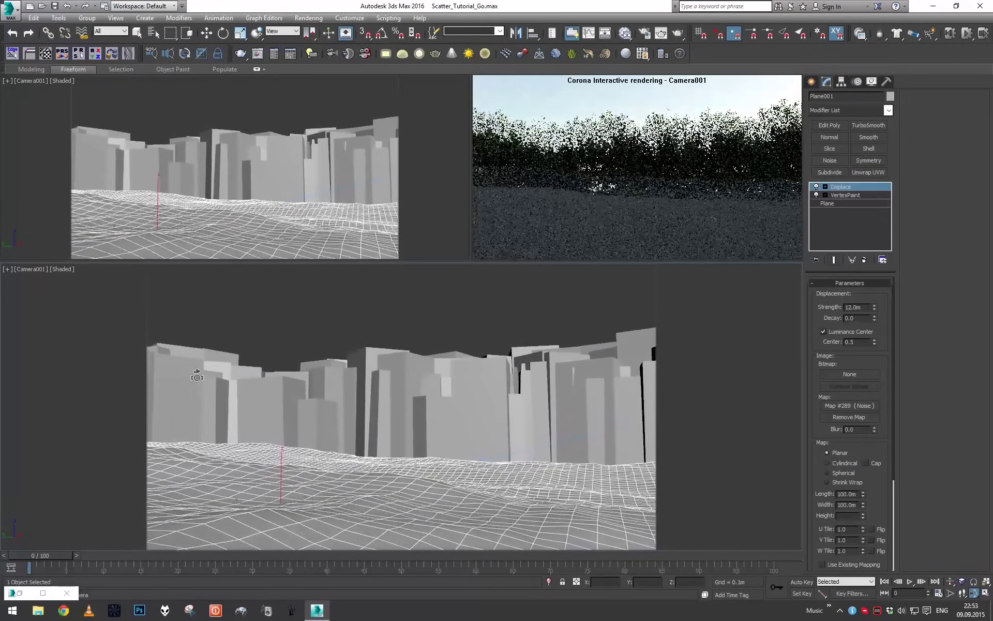
- Select the tree scatter to check its scatter count, then look at the render setup and close it
{"action": "left_click", "coordinate": [415, 412]}
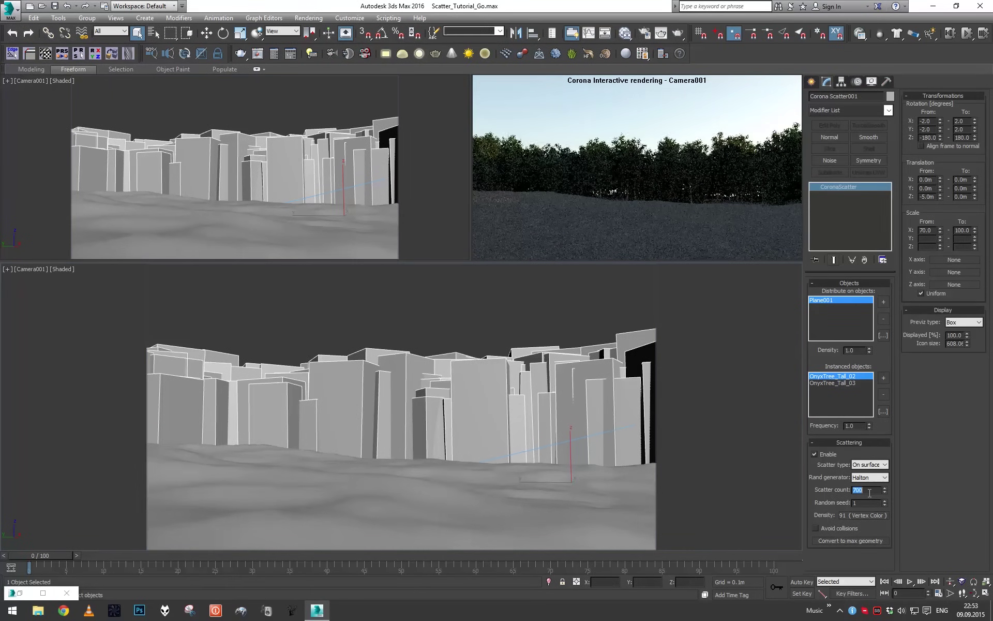
{"action": "middle_click_drag", "start_coordinate": [529, 389], "coordinate": [532, 389]}
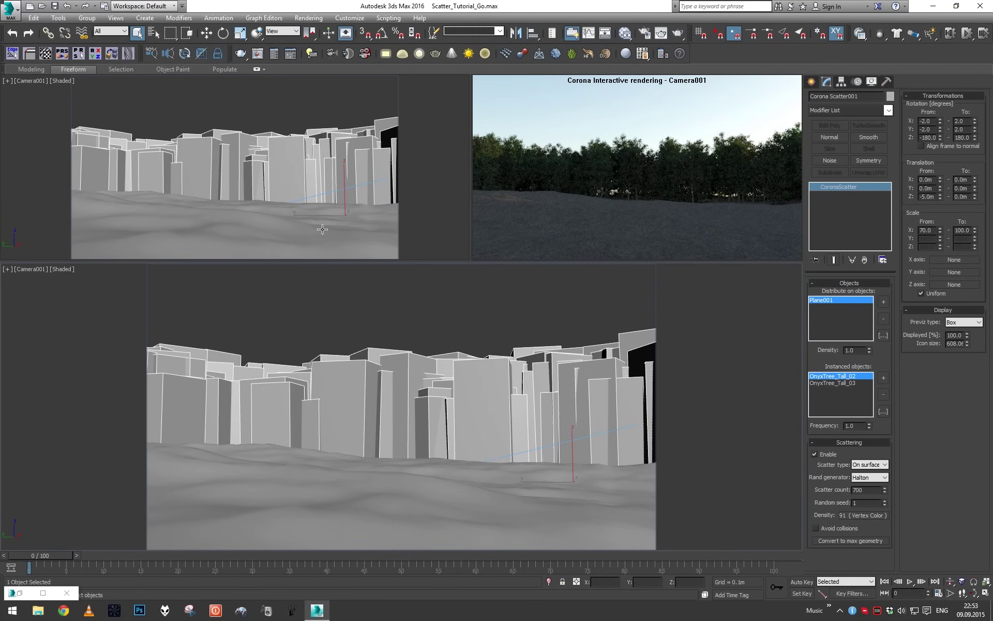
{"action": "key", "text": "F10"}
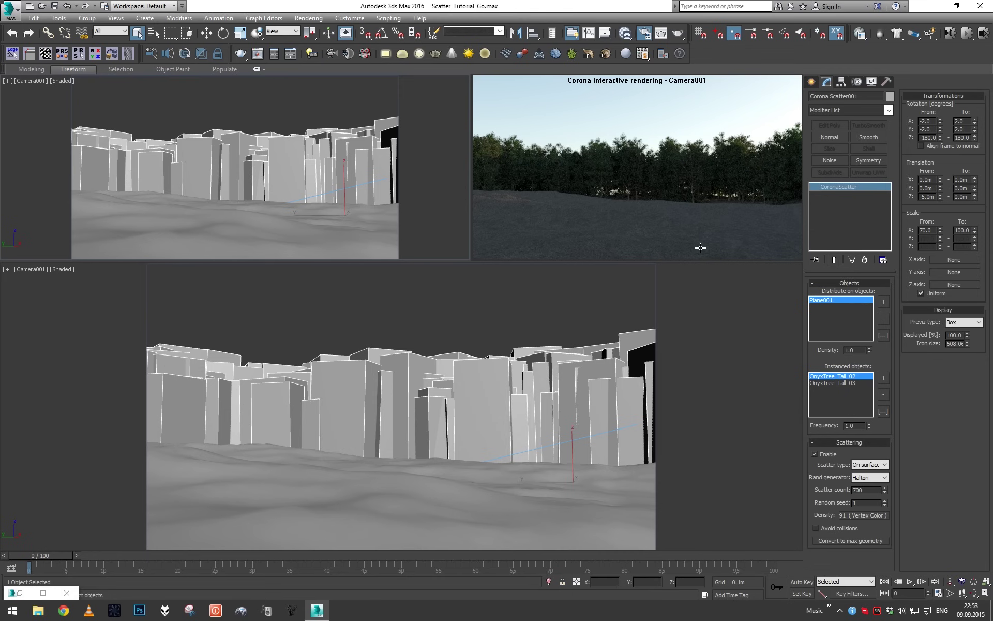
{"action": "left_click", "coordinate": [669, 61]}
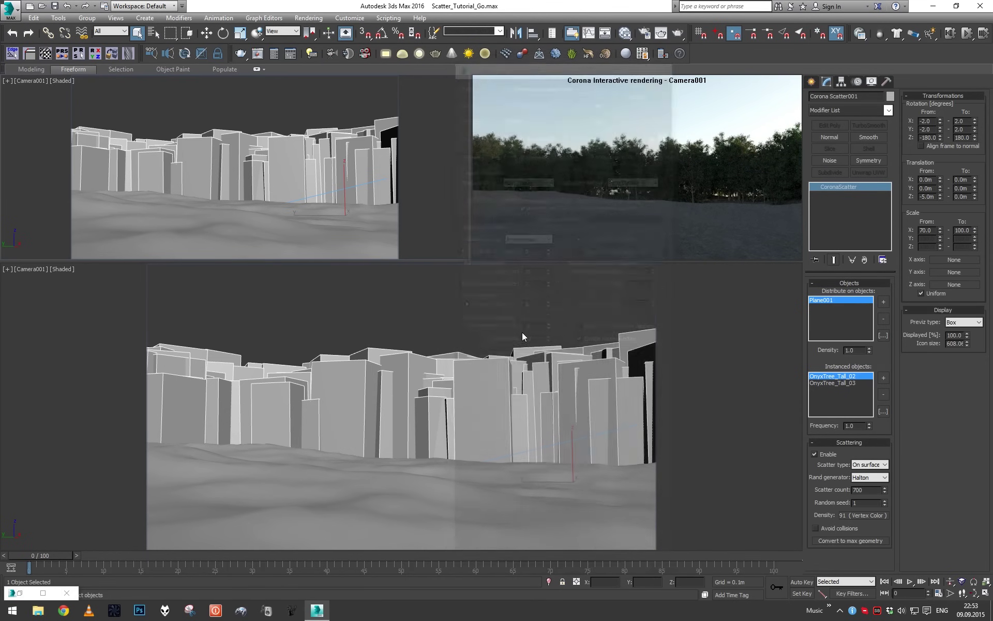
- Switch the large viewport to Perspective and select the Corona sun
{"action": "key", "text": "p"}
{"action": "scroll", "coordinate": [496, 352], "scroll_direction": "down", "scroll_amount": 5}
{"action": "middle_click_drag", "start_coordinate": [497, 351], "coordinate": [481, 398], "text": "alt"}
{"action": "middle_click_drag", "start_coordinate": [481, 380], "coordinate": [430, 435]}
{"action": "left_click", "coordinate": [539, 301]}
{"action": "middle_click_drag", "start_coordinate": [566, 323], "coordinate": [531, 344], "text": "alt"}
{"action": "scroll", "coordinate": [531, 344], "scroll_direction": "down", "scroll_amount": 3}
- Move the Corona sun horizontally around the terrain to about X -75.5 m, Y 83.1 m
{"action": "key", "text": "w"}
{"action": "left_click_drag", "start_coordinate": [507, 395], "coordinate": [511, 457]}
{"action": "middle_click_drag", "start_coordinate": [511, 457], "coordinate": [518, 435], "text": "alt"}
{"action": "left_click_drag", "start_coordinate": [519, 435], "coordinate": [193, 459]}
{"action": "middle_click_drag", "start_coordinate": [221, 460], "coordinate": [317, 436]}
{"action": "middle_click_drag", "start_coordinate": [318, 436], "coordinate": [330, 445], "text": "alt"}
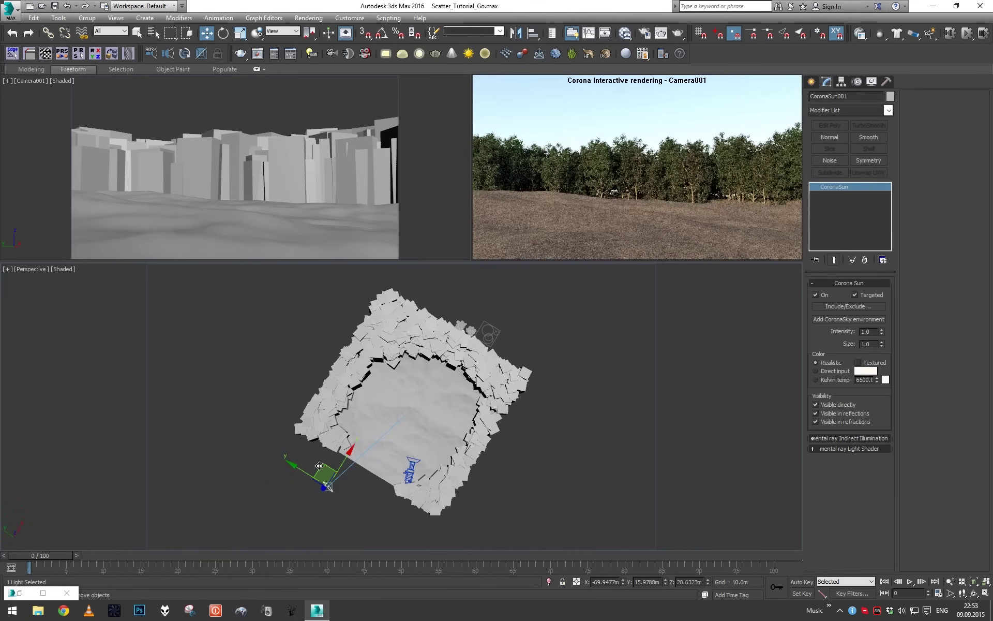
{"action": "left_click_drag", "start_coordinate": [319, 465], "coordinate": [241, 430]}
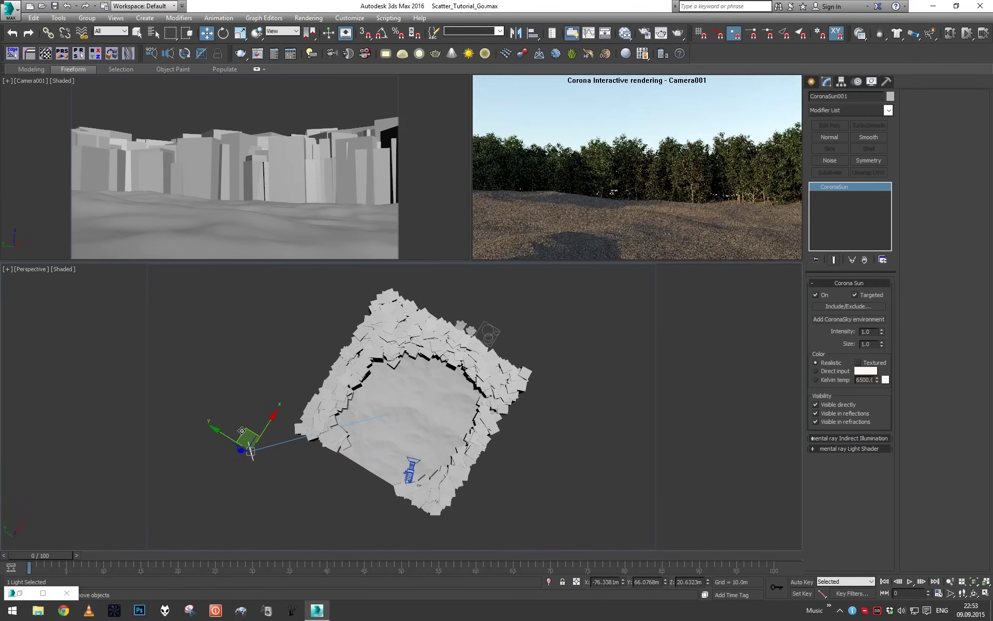
{"action": "left_click_drag", "start_coordinate": [241, 430], "coordinate": [218, 414]}
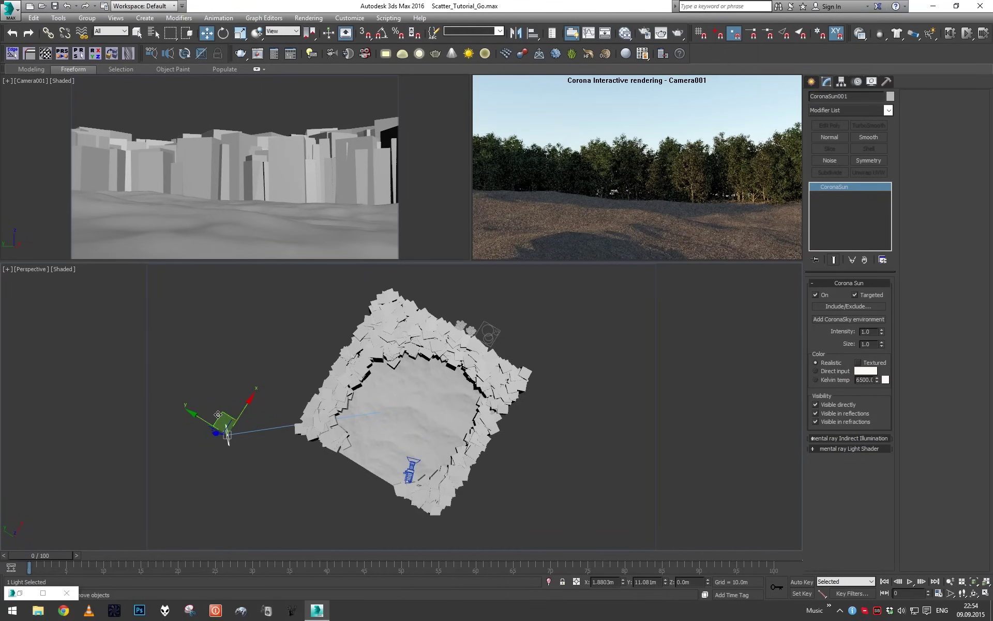
- Move the sun farther out and raise it to about X -85.6 m, Y 83.6 m, Z 23.1 m
{"action": "middle_click_drag", "start_coordinate": [314, 412], "coordinate": [298, 431], "text": "alt"}
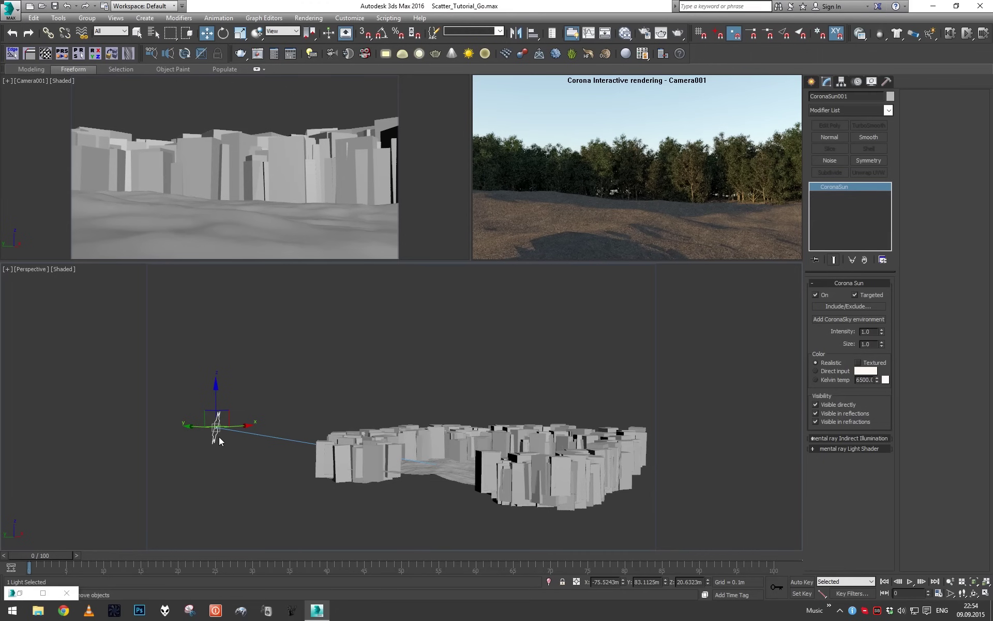
{"action": "left_click_drag", "start_coordinate": [216, 429], "coordinate": [211, 424]}
{"action": "middle_click_drag", "start_coordinate": [215, 429], "coordinate": [276, 507], "text": "alt"}
{"action": "scroll", "coordinate": [298, 440], "scroll_direction": "down", "scroll_amount": 4}
{"action": "left_click_drag", "start_coordinate": [334, 360], "coordinate": [325, 364]}
{"action": "middle_click_drag", "start_coordinate": [498, 409], "coordinate": [575, 313], "text": "alt"}
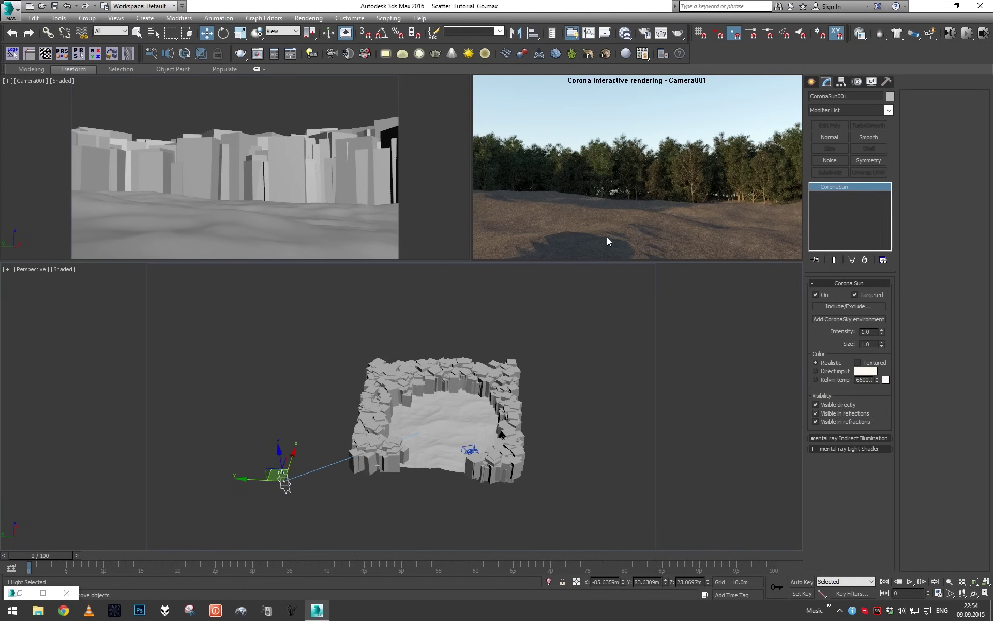
- Replace the docked interactive rendering with a Perspective view and maximize the Perspective viewport
{"action": "right_click", "coordinate": [602, 200]}
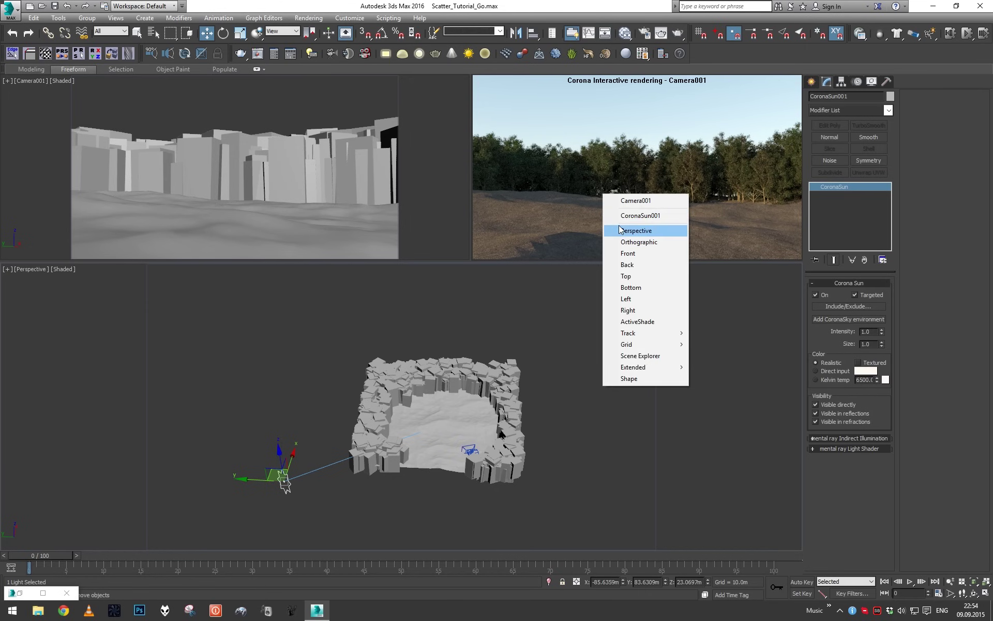
{"action": "left_click", "coordinate": [619, 228]}
{"action": "middle_click_drag", "start_coordinate": [570, 339], "coordinate": [474, 298], "text": "alt"}
{"action": "key", "text": "alt+w"}
{"action": "scroll", "coordinate": [406, 316], "scroll_direction": "up", "scroll_amount": 3}
{"action": "key", "text": "q"}
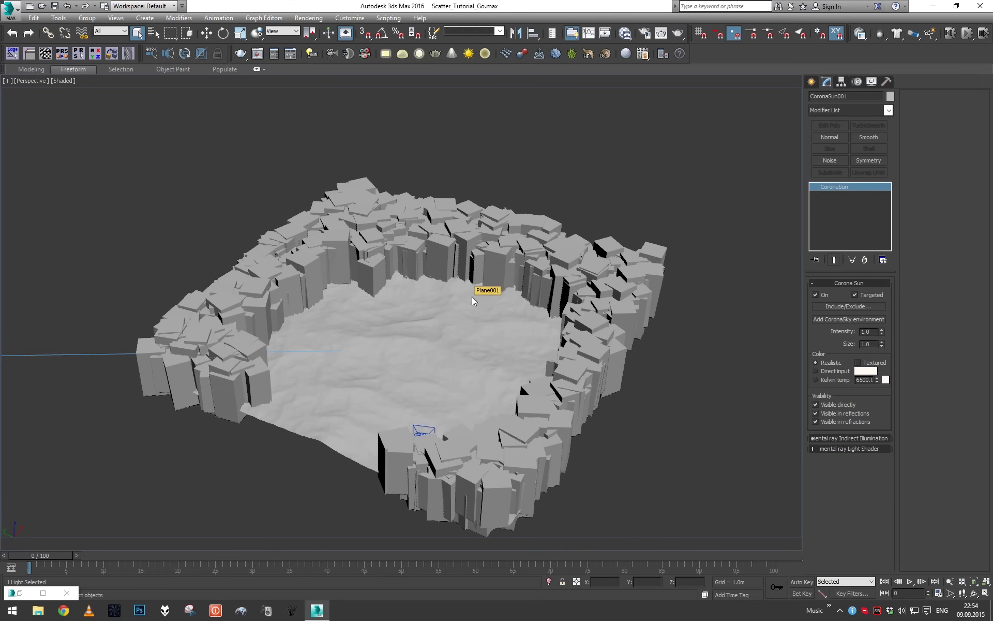
- Select the terrain plane together with the six small grass and dandelion models and isolate them
{"action": "scroll", "coordinate": [475, 299], "scroll_direction": "down", "scroll_amount": 1}
{"action": "middle_click_drag", "start_coordinate": [475, 299], "coordinate": [376, 349], "text": "alt"}
{"action": "left_click", "coordinate": [467, 326]}
{"action": "scroll", "coordinate": [374, 321], "scroll_direction": "up", "scroll_amount": 5}
{"action": "scroll", "coordinate": [371, 387], "scroll_direction": "up", "scroll_amount": 3}
{"action": "scroll", "coordinate": [371, 392], "scroll_direction": "up", "scroll_amount": 3}
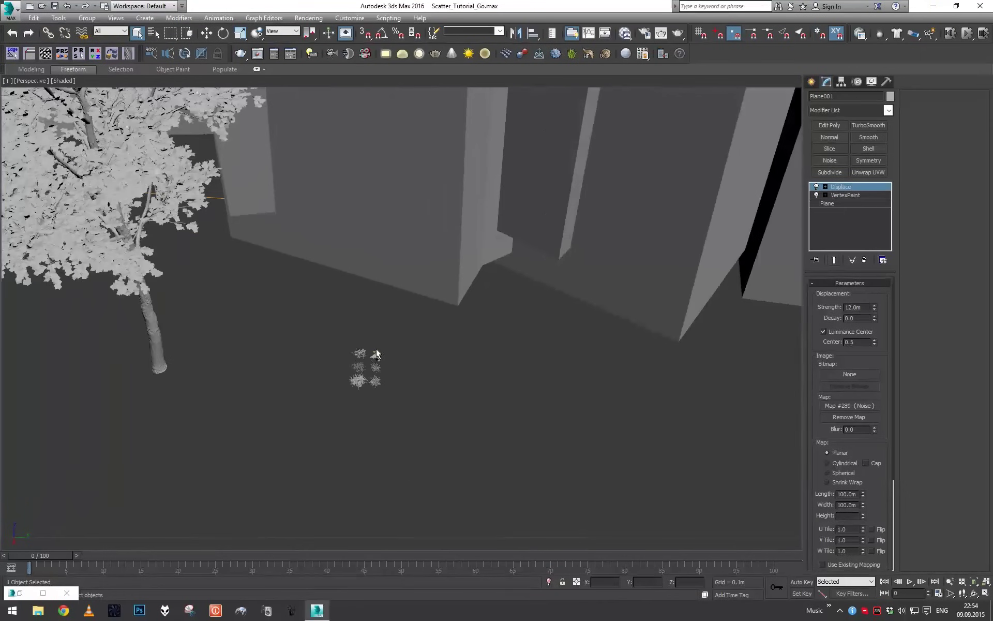
{"action": "left_click_drag", "start_coordinate": [331, 331], "coordinate": [431, 416]}
{"action": "key", "text": "alt+q"}
- Create a new Corona Scatter object and place it beside the terrain near the grass models
{"action": "middle_click_drag", "start_coordinate": [428, 408], "coordinate": [516, 331], "text": "alt"}
{"action": "left_click", "coordinate": [532, 331]}
{"action": "scroll", "coordinate": [517, 331], "scroll_direction": "up", "scroll_amount": 4}
{"action": "middle_click_drag", "start_coordinate": [610, 305], "coordinate": [398, 312]}
{"action": "left_click", "coordinate": [810, 82]}
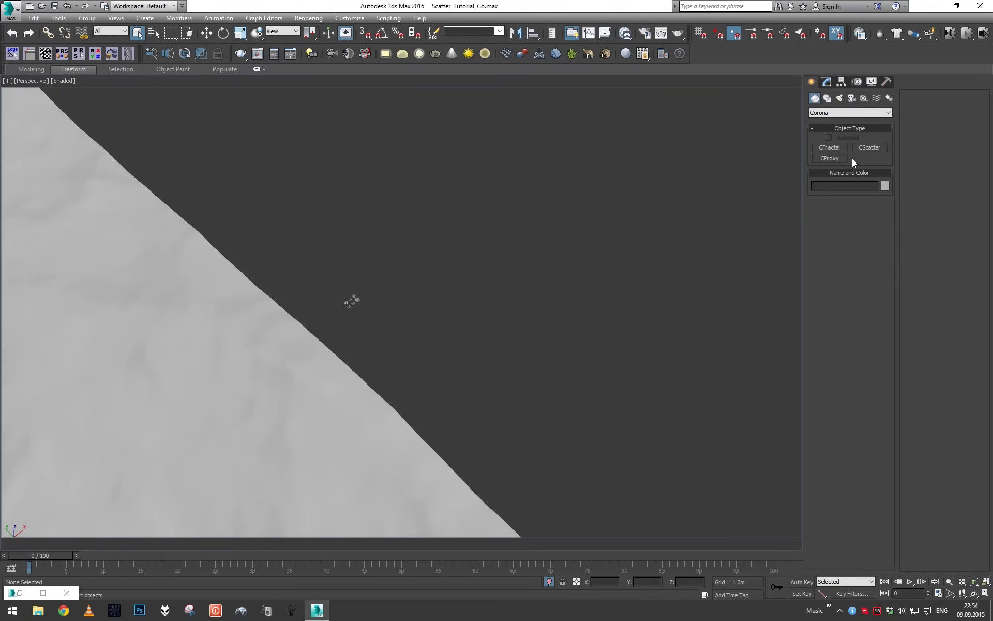
{"action": "left_click", "coordinate": [871, 150]}
{"action": "left_click_drag", "start_coordinate": [455, 310], "coordinate": [498, 362]}
{"action": "right_click", "coordinate": [511, 361]}
{"action": "middle_click_drag", "start_coordinate": [476, 328], "coordinate": [486, 355]}
{"action": "key", "text": "w"}
{"action": "left_click_drag", "start_coordinate": [449, 325], "coordinate": [469, 344]}
- Add the terrain plane Plane001 as the surface the new scatter distributes on
{"action": "left_click", "coordinate": [827, 81]}
{"action": "left_click", "coordinate": [883, 302]}
{"action": "left_click", "coordinate": [324, 445]}
{"action": "scroll", "coordinate": [394, 305], "scroll_direction": "up", "scroll_amount": 5}
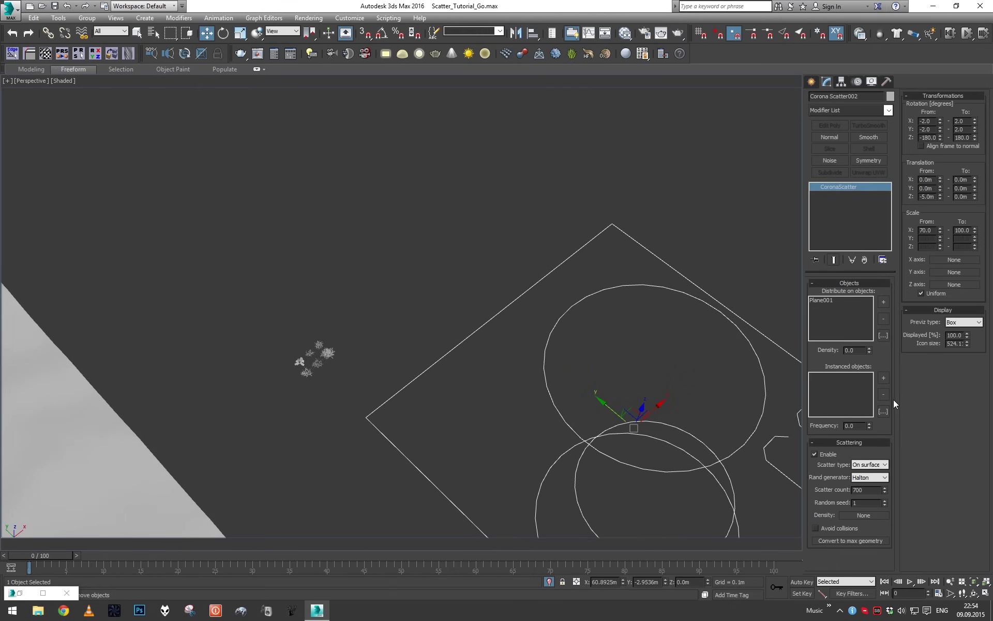
- Add Dandelion01, Grass_Dry, Grass_Long, Grass_Short, Grass_Weed1 and Grass_Weed2 as the scatter's instanced objects
{"action": "left_click", "coordinate": [882, 412]}
{"action": "left_click_drag", "start_coordinate": [355, 268], "coordinate": [356, 236]}
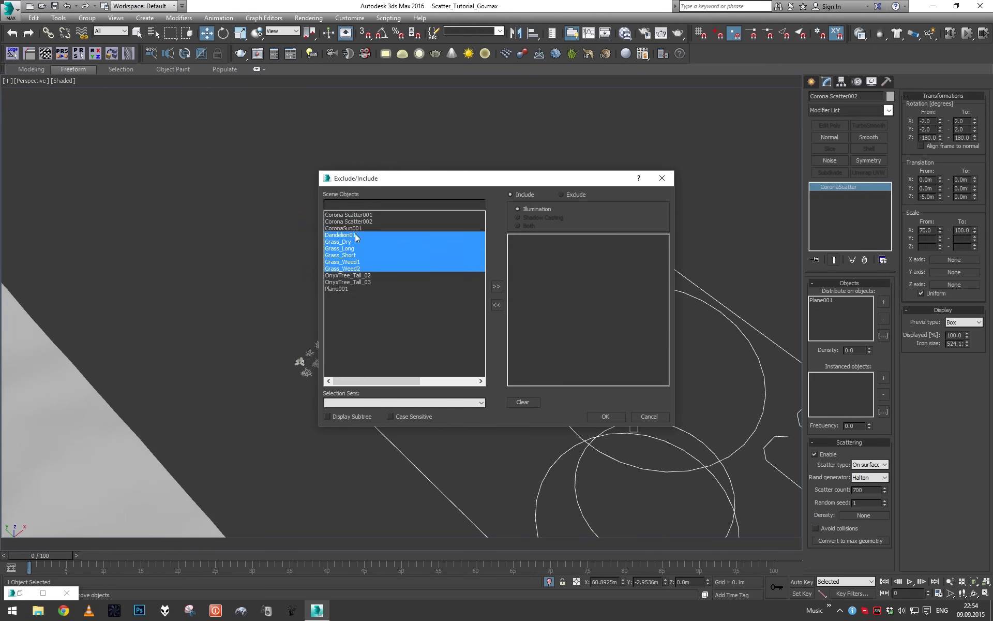
{"action": "left_click", "coordinate": [497, 286]}
{"action": "left_click", "coordinate": [604, 417]}
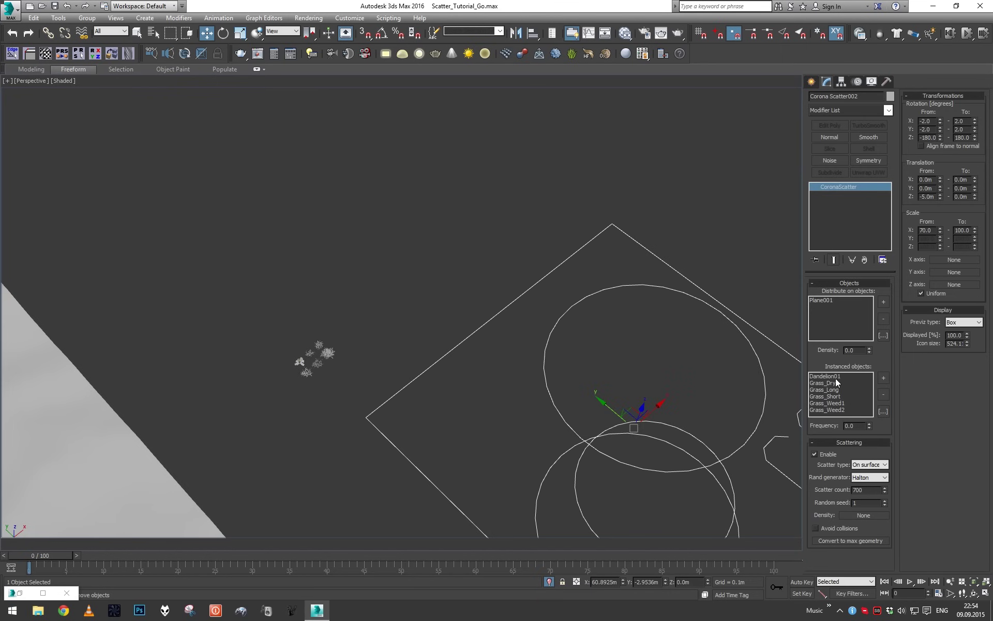
- Change the scatter frequency of the Dandelion01 instance
{"action": "left_click", "coordinate": [835, 377]}
{"action": "scroll", "coordinate": [382, 294], "scroll_direction": "down", "scroll_amount": 10}
{"action": "middle_click_drag", "start_coordinate": [370, 336], "coordinate": [481, 361]}
{"action": "scroll", "coordinate": [429, 241], "scroll_direction": "up", "scroll_amount": 4}
{"action": "scroll", "coordinate": [538, 324], "scroll_direction": "up", "scroll_amount": 4}
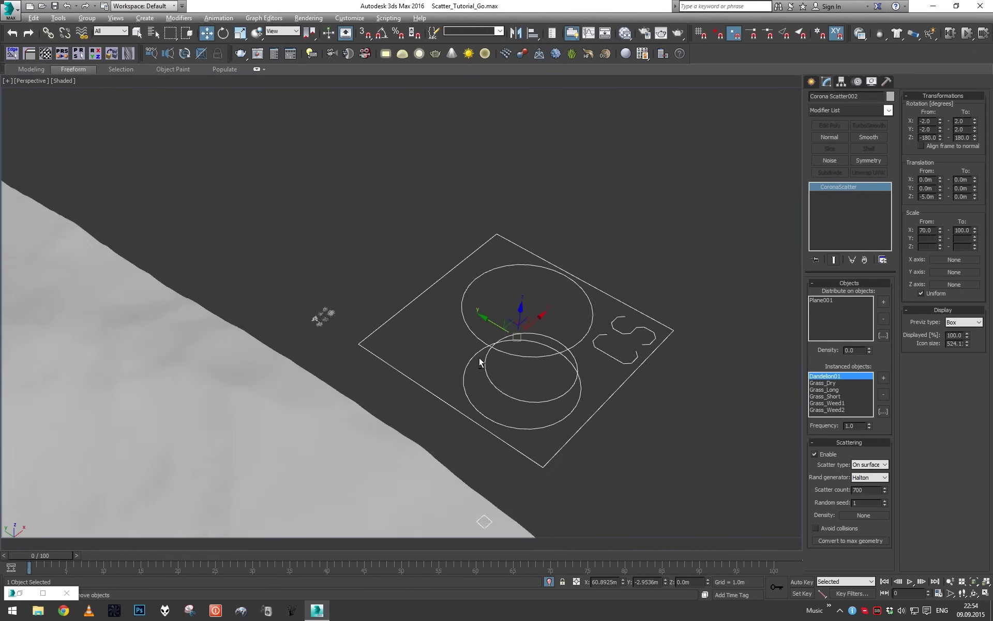
{"action": "scroll", "coordinate": [481, 361], "scroll_direction": "up", "scroll_amount": 2}
{"action": "type", "text": "."}
{"action": "key", "text": "Return"}
- Set the frequency of the Grass_Weed1 and Grass_Weed2 instances to 0.1
{"action": "left_click", "coordinate": [838, 404]}
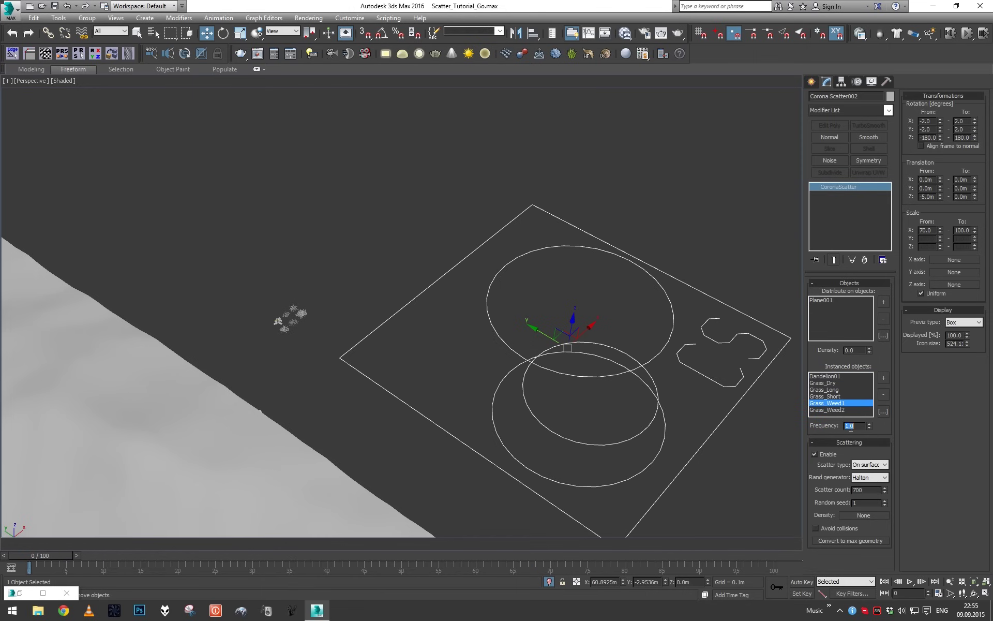
{"action": "left_click", "coordinate": [845, 410]}
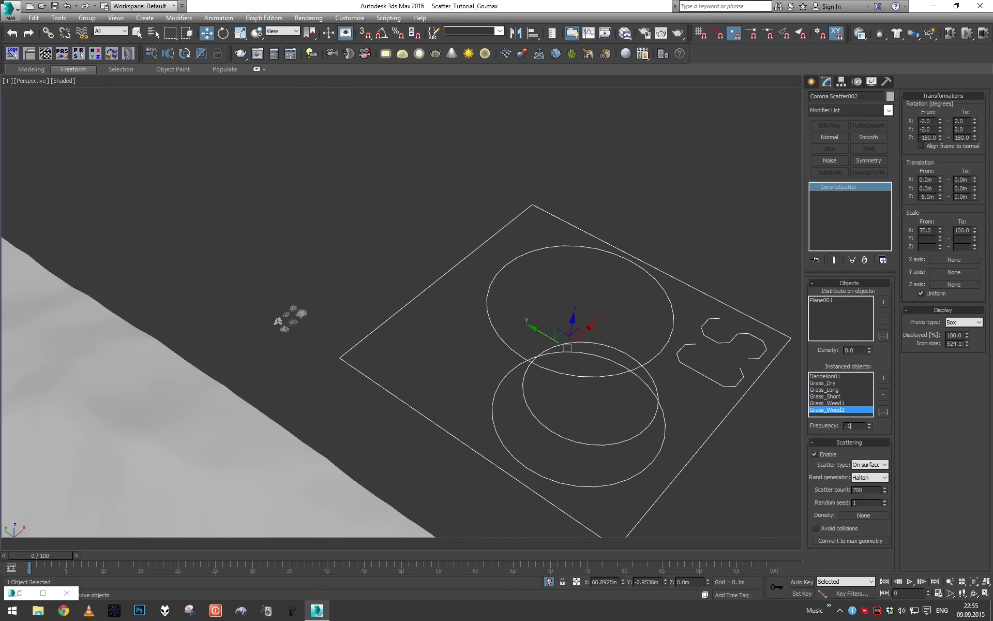
{"action": "type", "text": ".1"}
{"action": "left_click", "coordinate": [841, 403]}
{"action": "left_click", "coordinate": [842, 411]}
{"action": "left_click", "coordinate": [846, 403]}
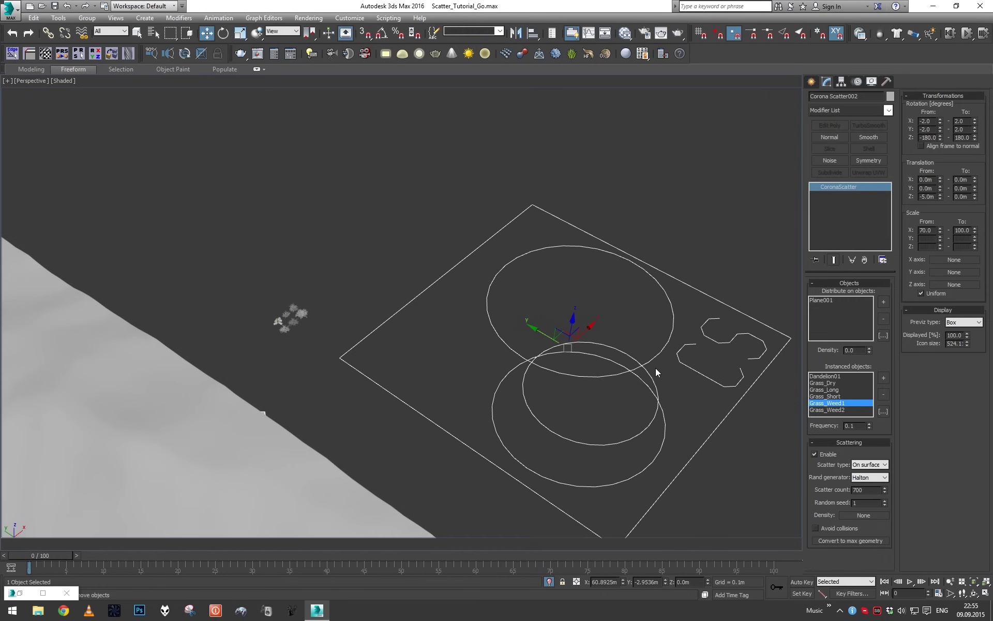
- Set the grass scatter's uniform random scale to range from 80 to 120
{"action": "scroll", "coordinate": [631, 361], "scroll_direction": "down", "scroll_amount": 12}
{"action": "middle_click_drag", "start_coordinate": [444, 348], "coordinate": [448, 299]}
{"action": "scroll", "coordinate": [595, 315], "scroll_direction": "up", "scroll_amount": 4}
{"action": "scroll", "coordinate": [498, 318], "scroll_direction": "up", "scroll_amount": 4}
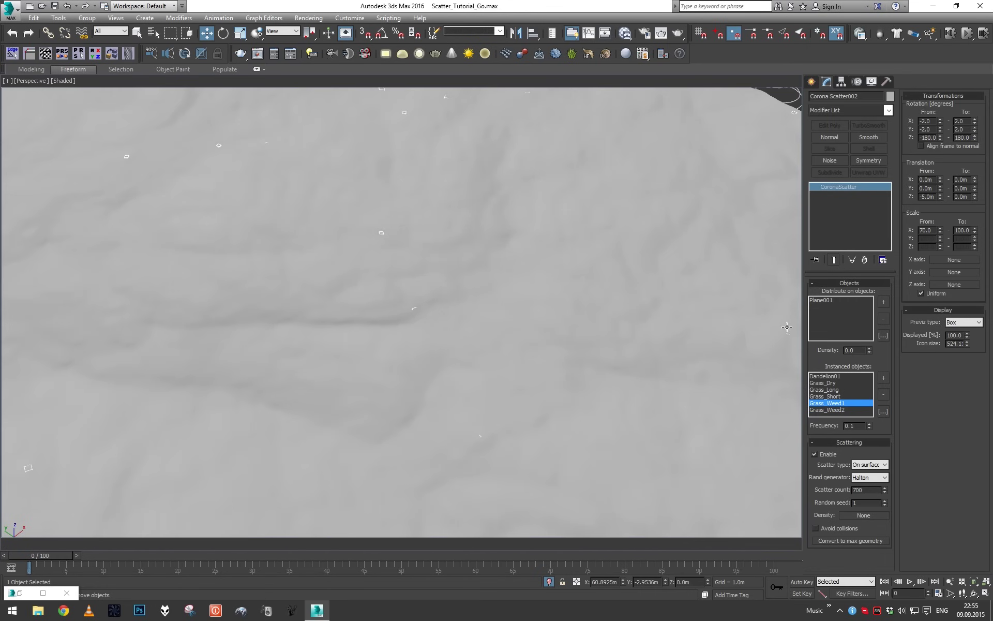
{"action": "double_click", "coordinate": [930, 231]}
{"action": "type", "text": "80"}
{"action": "double_click", "coordinate": [961, 230]}
{"action": "type", "text": "120"}
{"action": "key", "text": "Return"}
{"action": "scroll", "coordinate": [738, 206], "scroll_direction": "down", "scroll_amount": 5}
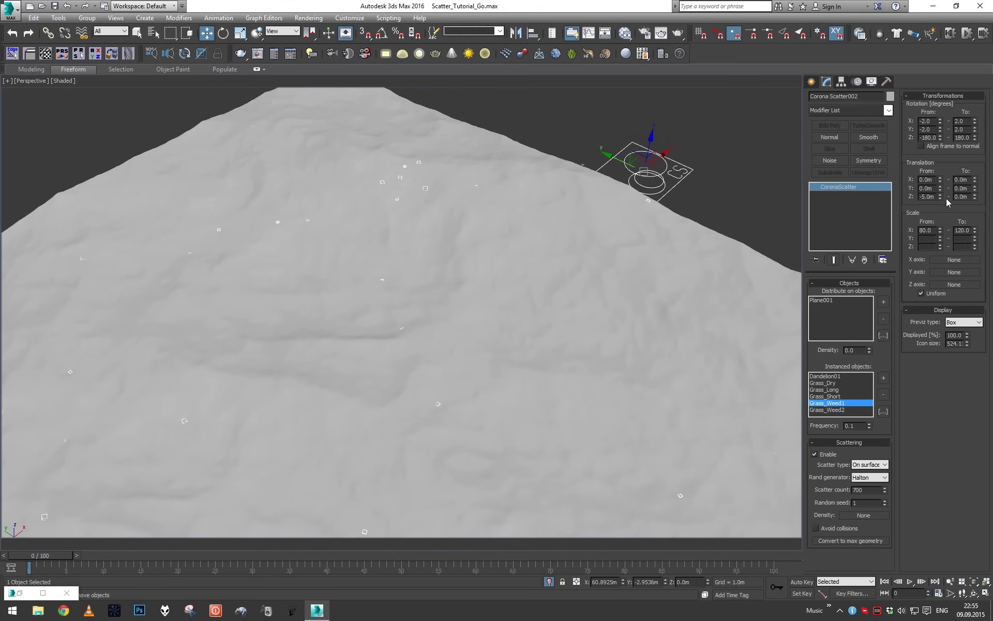
- Reset the scatter's minimum Z translation to 0 m and align the instances' frame to the surface normal
{"action": "right_click", "coordinate": [941, 197]}
{"action": "scroll", "coordinate": [656, 260], "scroll_direction": "down", "scroll_amount": 1}
{"action": "middle_click_drag", "start_coordinate": [593, 285], "coordinate": [576, 355], "text": "alt"}
{"action": "scroll", "coordinate": [576, 355], "scroll_direction": "up", "scroll_amount": 3}
{"action": "left_click", "coordinate": [921, 146]}
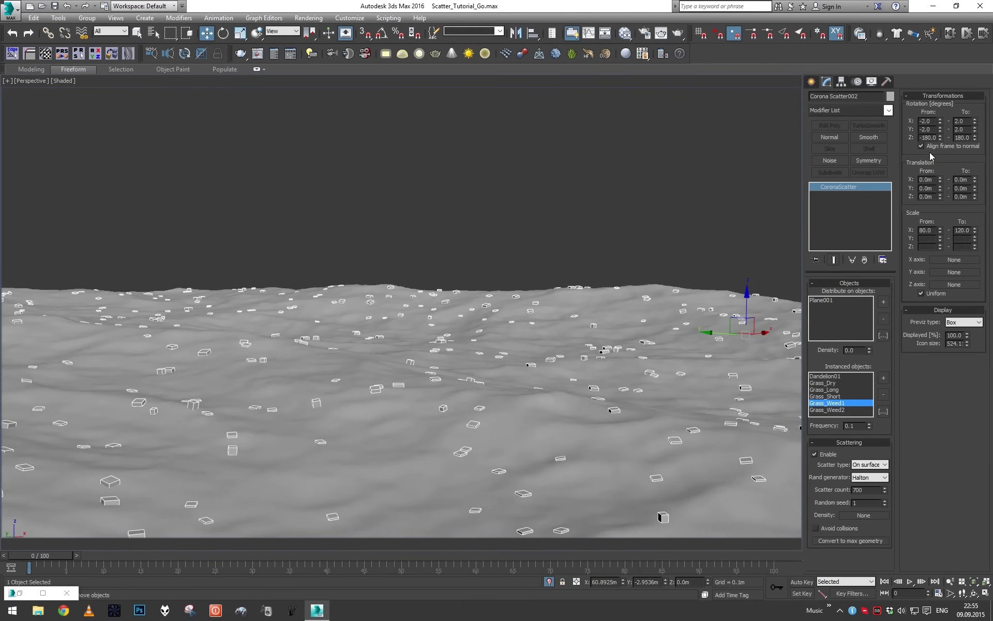
- Set the scatter's random X and Y rotation to range from -3 to 3 degrees
{"action": "double_click", "coordinate": [960, 129]}
{"action": "type", "text": "3"}
{"action": "double_click", "coordinate": [962, 120]}
{"action": "type", "text": "3"}
{"action": "double_click", "coordinate": [922, 120]}
{"action": "type", "text": "-3"}
{"action": "double_click", "coordinate": [921, 130]}
{"action": "type", "text": "-3"}
{"action": "key", "text": "Return"}
{"action": "scroll", "coordinate": [491, 188], "scroll_direction": "down", "scroll_amount": 4}
{"action": "middle_click_drag", "start_coordinate": [491, 188], "coordinate": [504, 161], "text": "alt"}
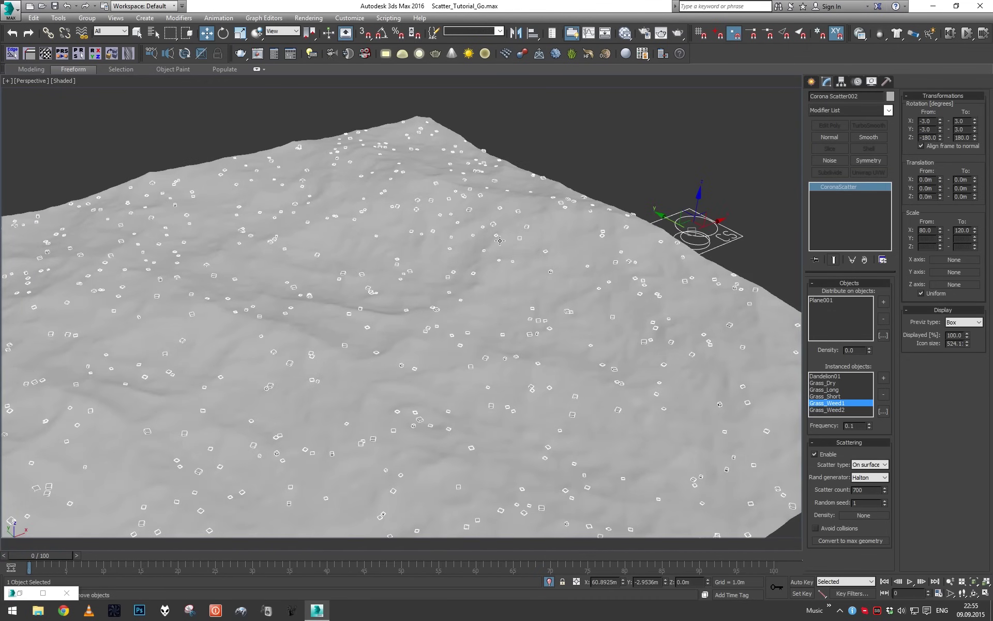
- Limit the scatter's viewport preview to 0.1 percent of displayed instances
{"action": "middle_click_drag", "start_coordinate": [515, 228], "coordinate": [548, 268]}
{"action": "middle_click_drag", "start_coordinate": [587, 303], "coordinate": [577, 297], "text": "alt"}
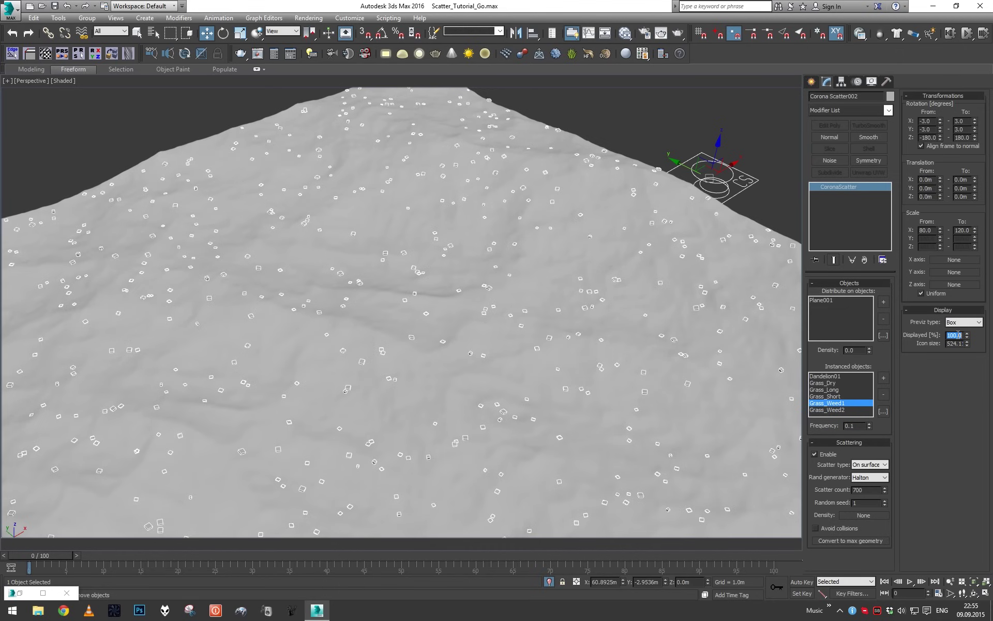
{"action": "type", "text": "0.1"}
{"action": "key", "text": "Return"}
{"action": "middle_click_drag", "start_coordinate": [540, 337], "coordinate": [558, 280]}
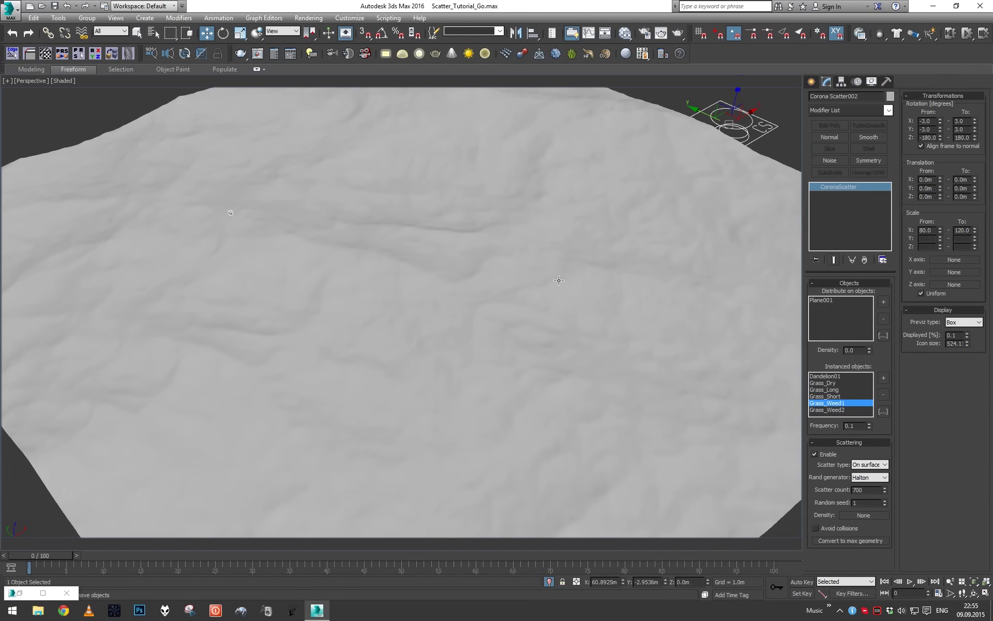
- Set the grass scatter's count to 50000
{"action": "double_click", "coordinate": [874, 490]}
{"action": "type", "text": "50000"}
{"action": "key", "text": "Return"}
{"action": "middle_click_drag", "start_coordinate": [664, 438], "coordinate": [625, 443]}
{"action": "scroll", "coordinate": [656, 443], "scroll_direction": "up", "scroll_amount": 5}
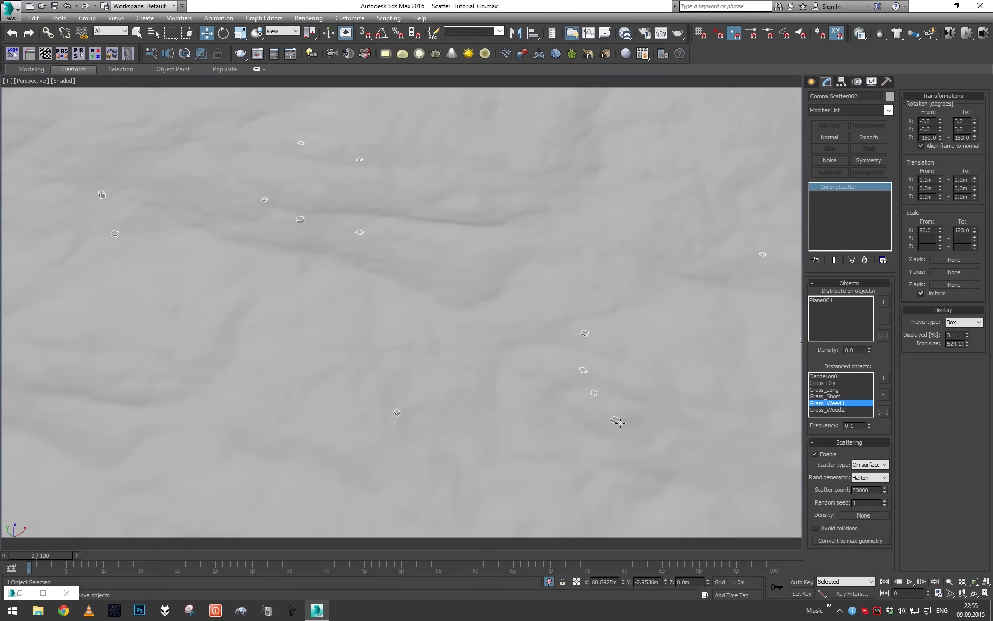
- Test-render the camera view with the scattered grass, stop it, and close the render window
{"action": "key", "text": "shift+q"}
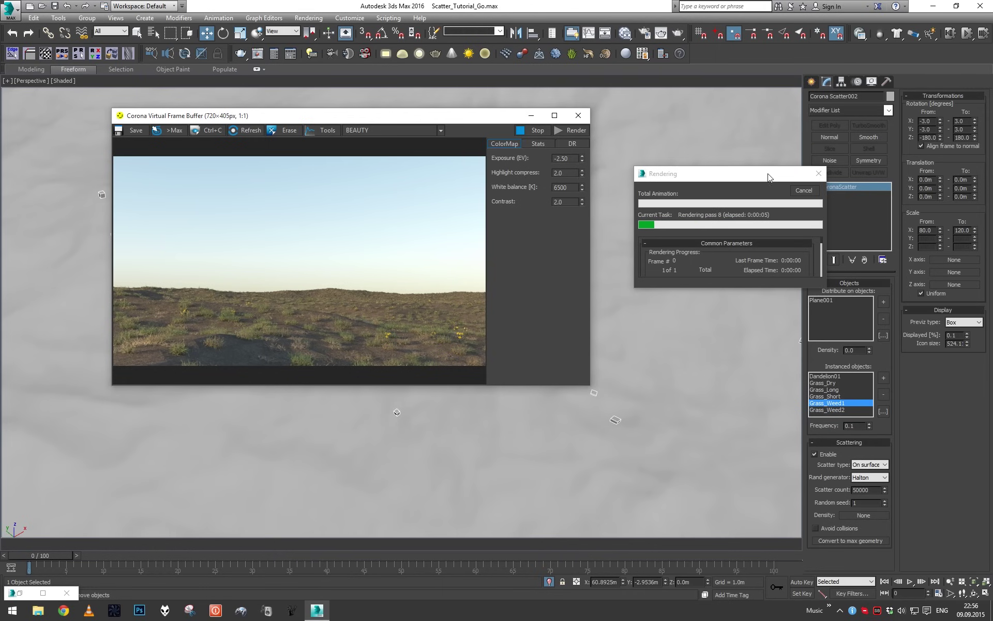
{"action": "left_click", "coordinate": [802, 191]}
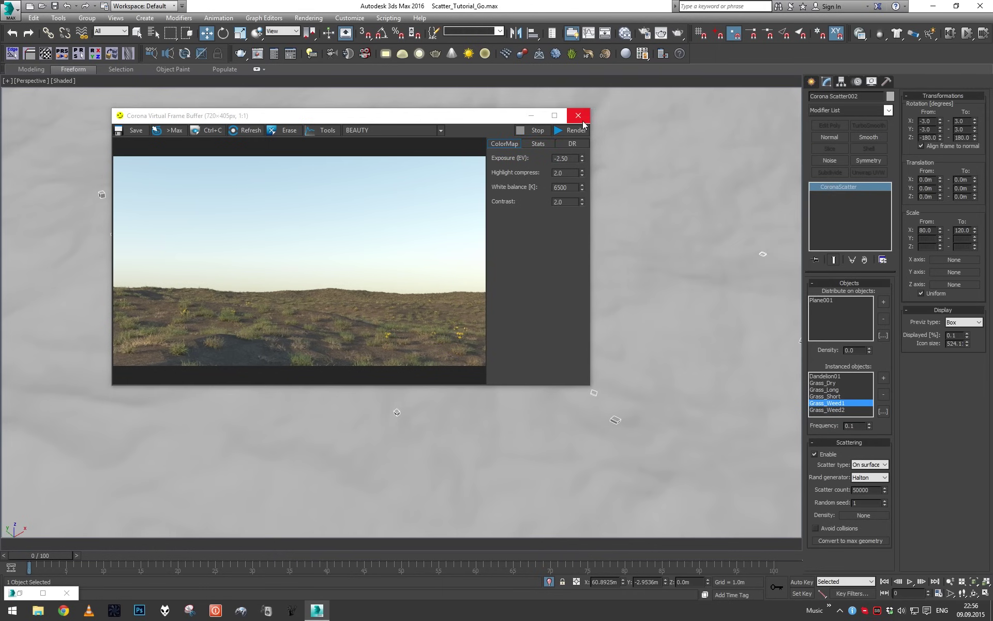
{"action": "left_click", "coordinate": [578, 115]}
- Frame an angled close-up of the terrain in a perspective view and test-render its grass coverage
{"action": "key", "text": "alt+w"}
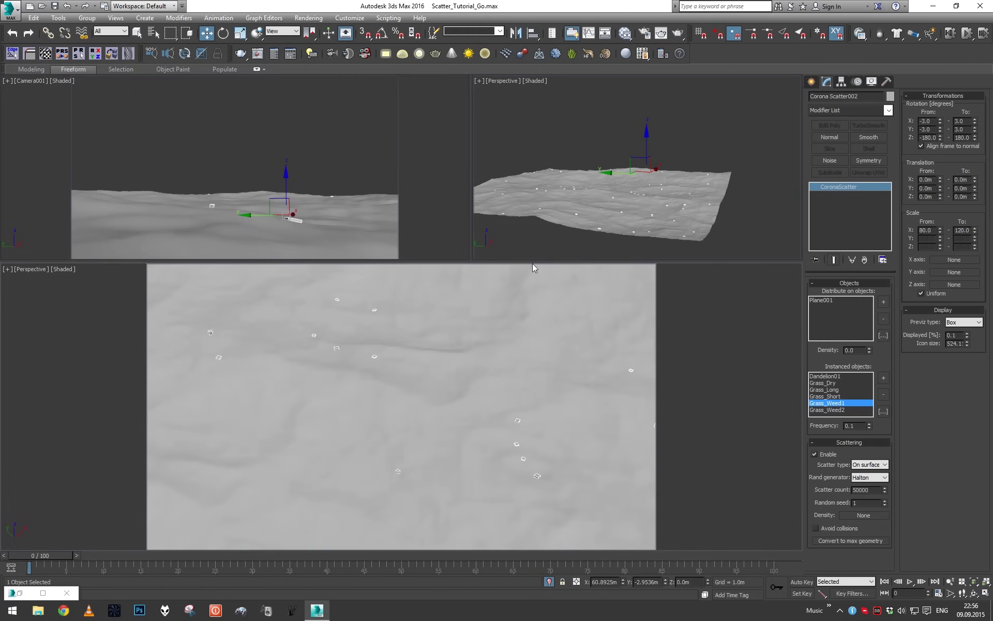
{"action": "key", "text": "ctrl+shift+z"}
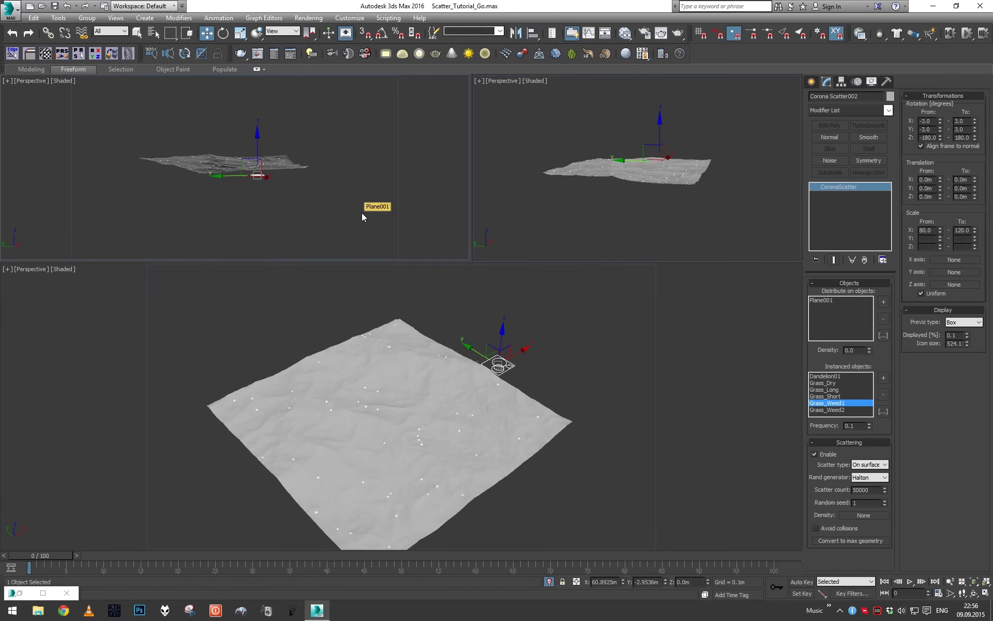
{"action": "key", "text": "alt+w"}
{"action": "middle_click_drag", "start_coordinate": [355, 208], "coordinate": [442, 318], "text": "alt"}
{"action": "scroll", "coordinate": [398, 285], "scroll_direction": "up", "scroll_amount": 8}
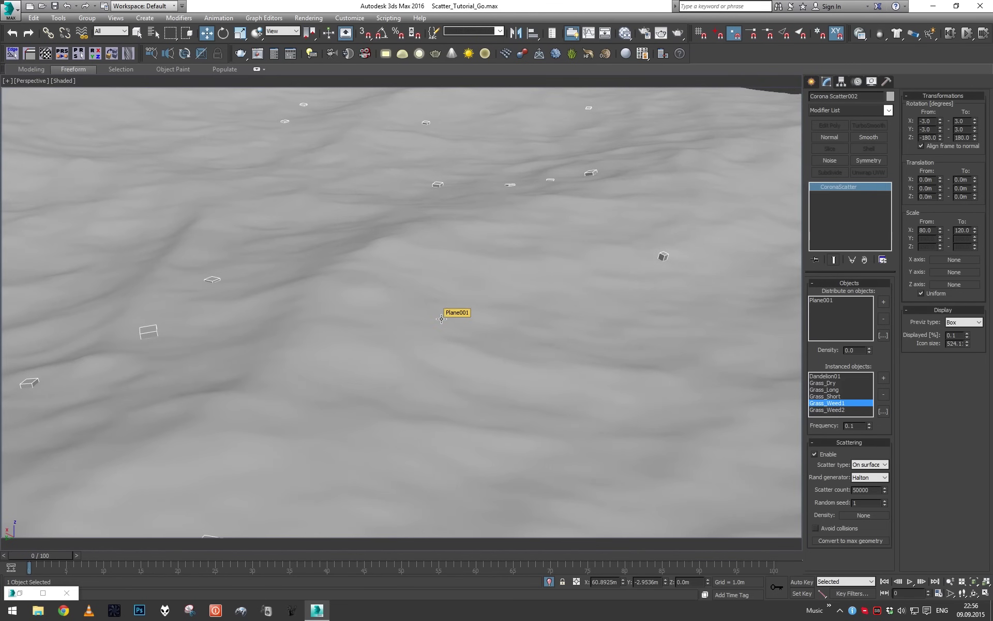
{"action": "key", "text": "shift+q"}
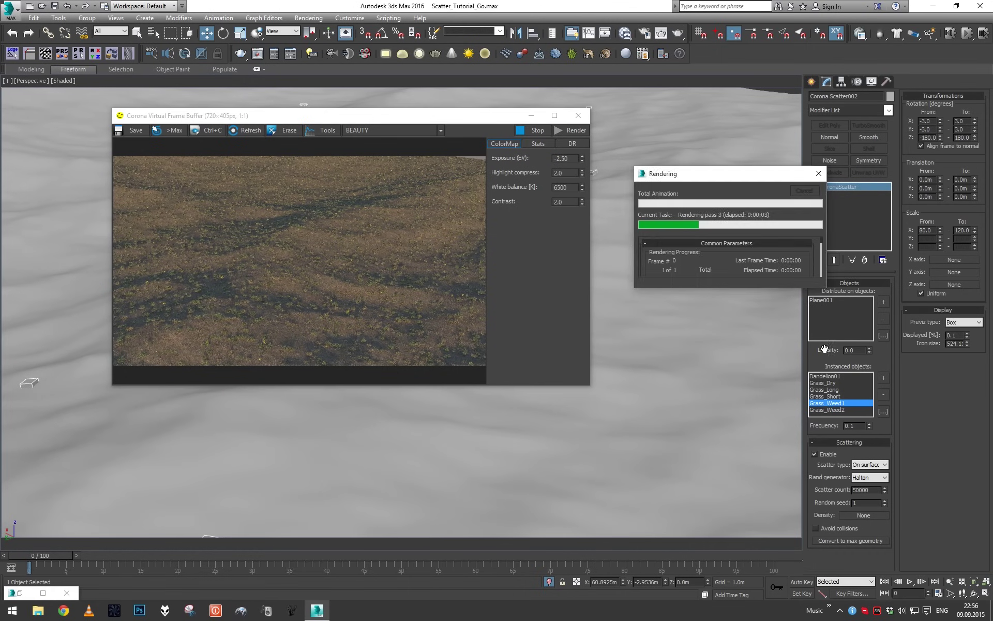
{"action": "left_click", "coordinate": [803, 191]}
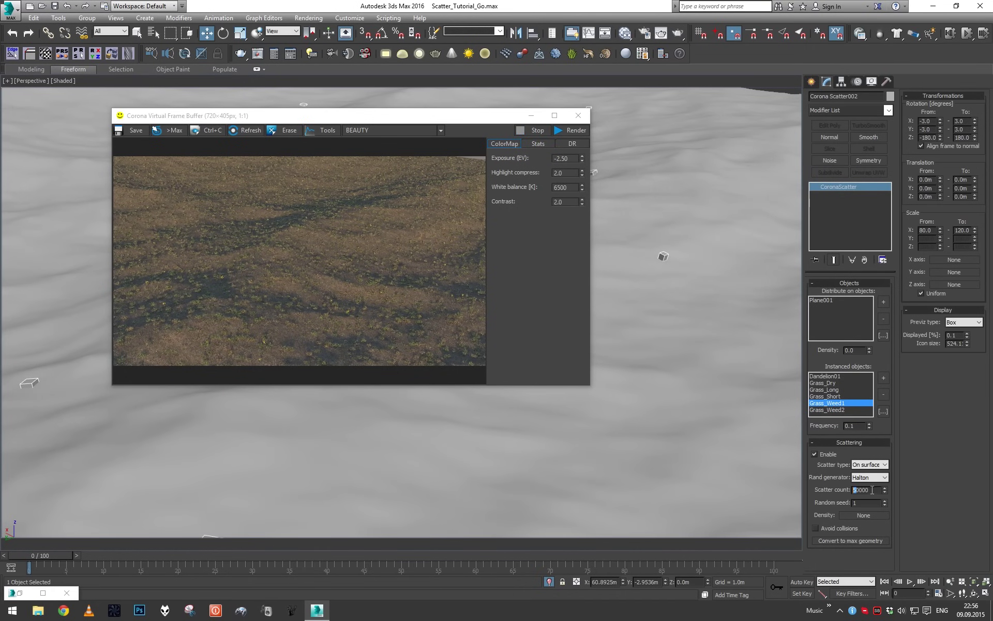
- Try a grass scatter count of 500000 and test-render the close-up, inspecting the coverage at higher zoom
{"action": "key", "text": "Return"}
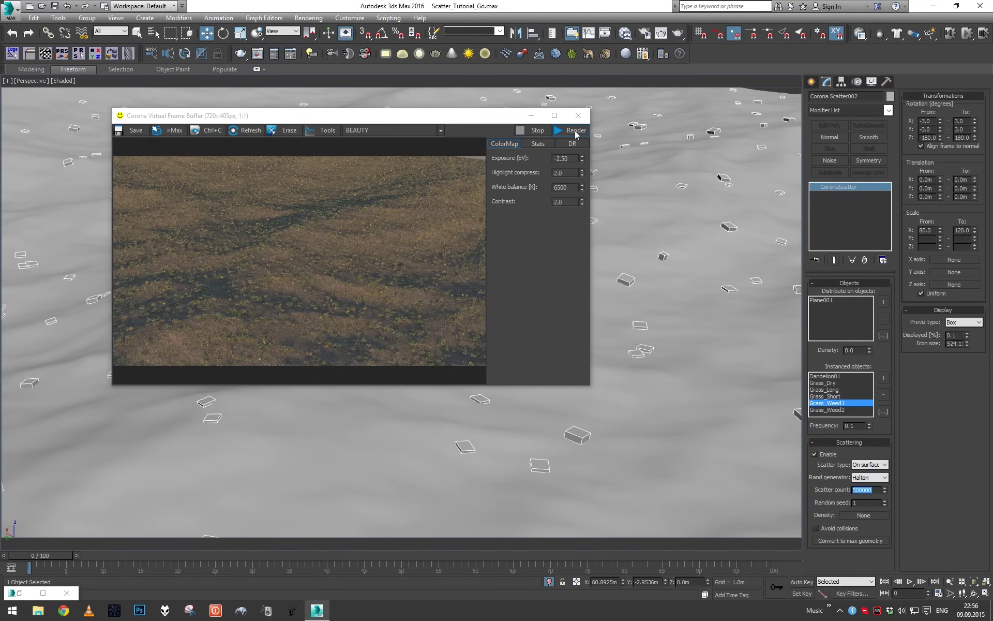
{"action": "left_click", "coordinate": [574, 130]}
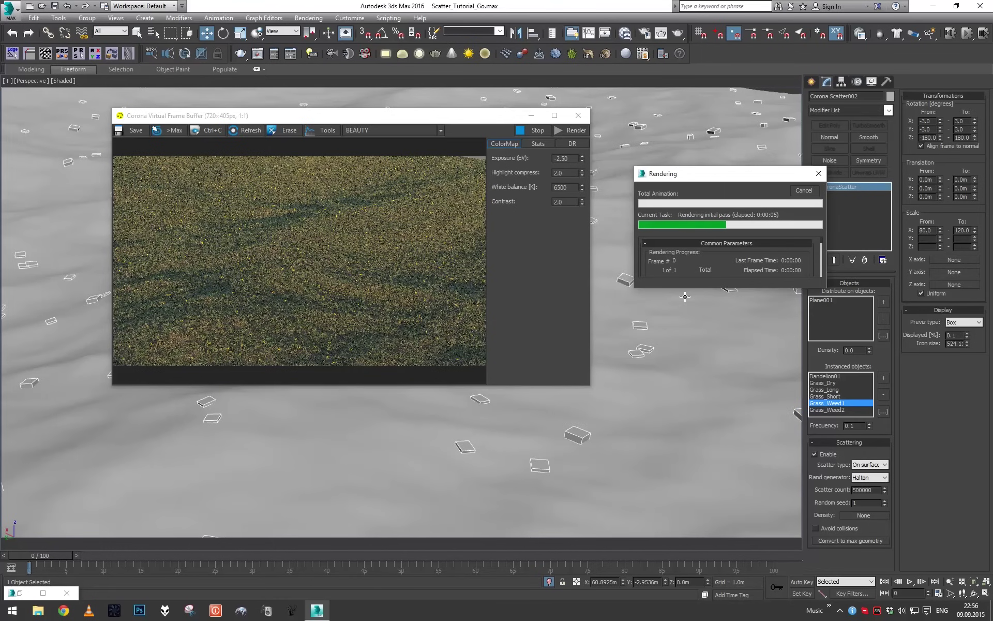
{"action": "scroll", "coordinate": [383, 305], "scroll_direction": "up", "scroll_amount": 1}
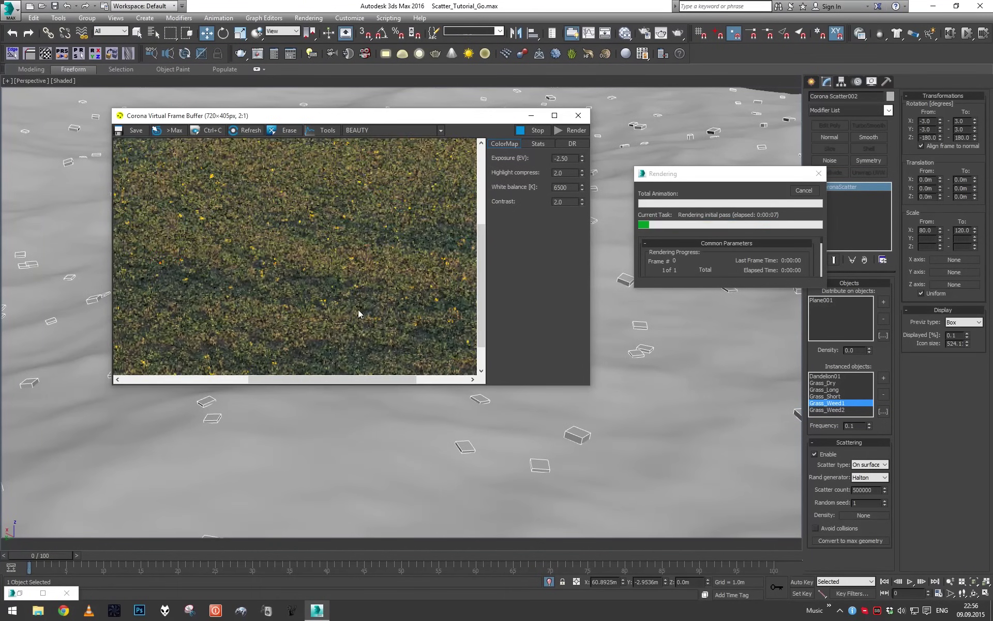
{"action": "scroll", "coordinate": [340, 314], "scroll_direction": "down", "scroll_amount": 1}
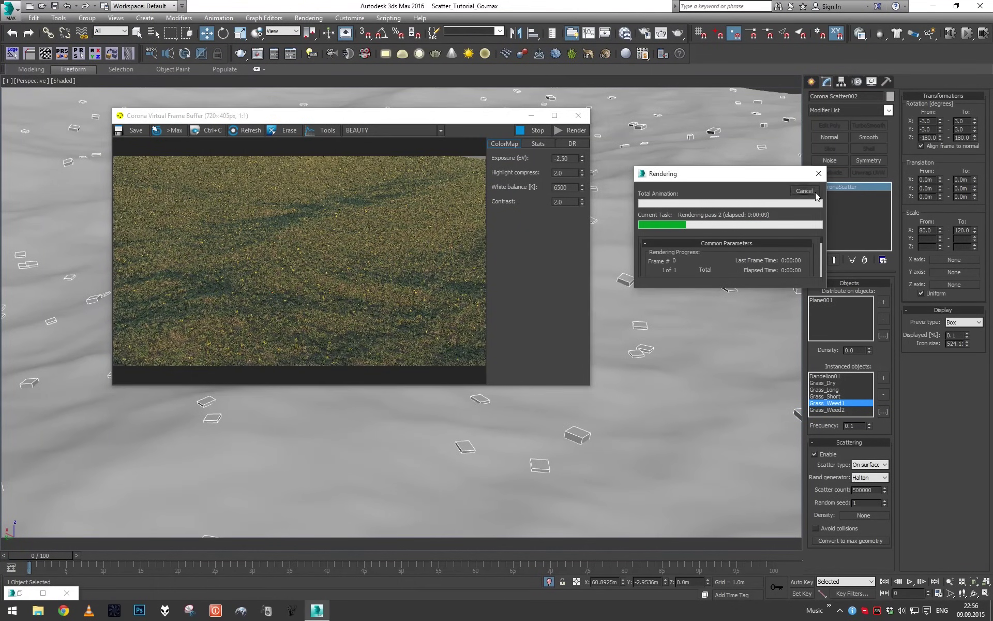
{"action": "left_click", "coordinate": [806, 190]}
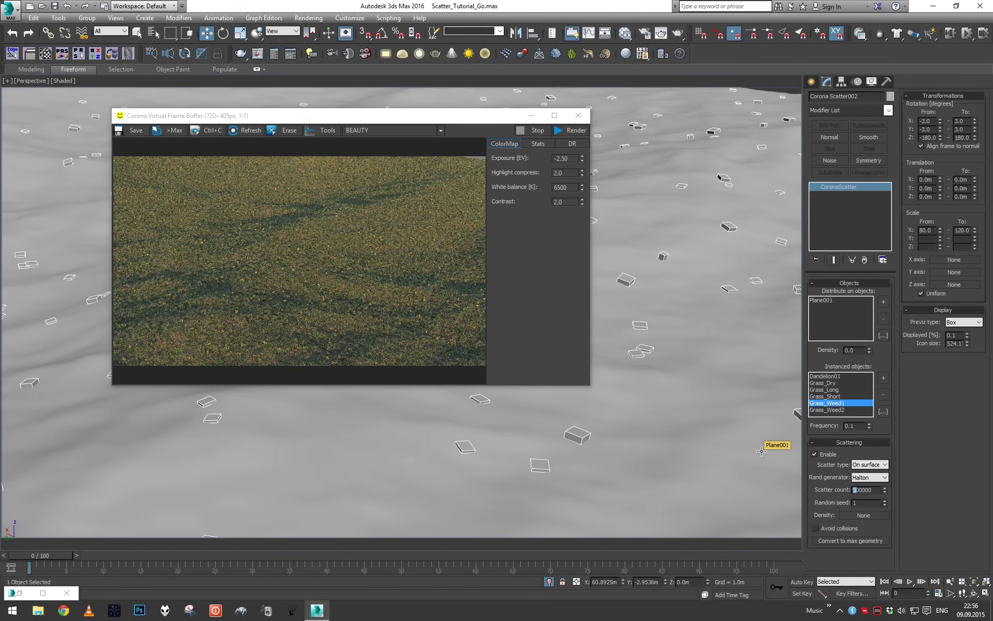
- Set the grass scatter's count to 800000 and close the render window
{"action": "double_click", "coordinate": [854, 489]}
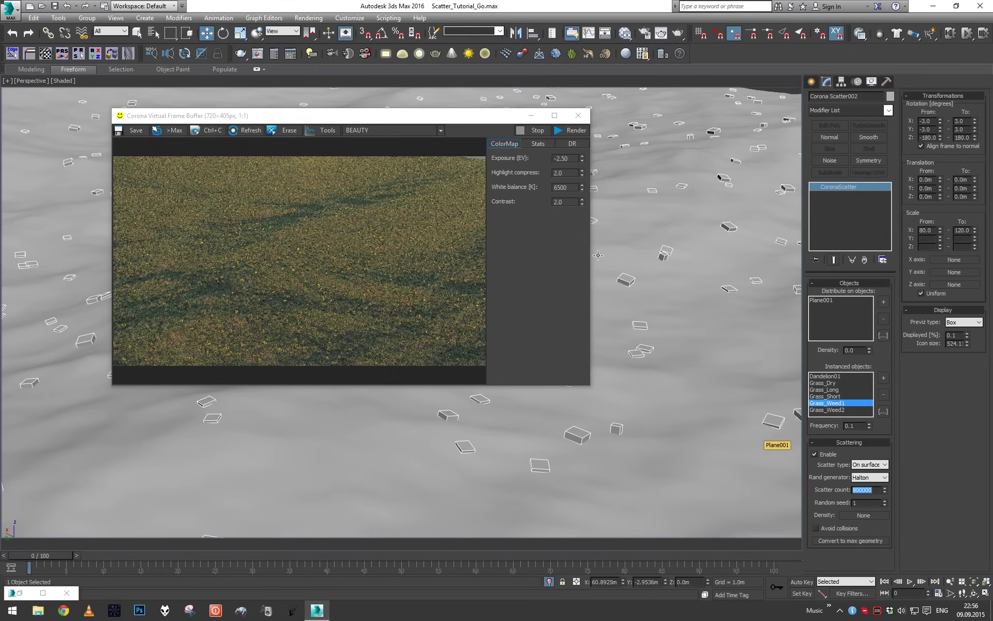
{"action": "left_click", "coordinate": [579, 116]}
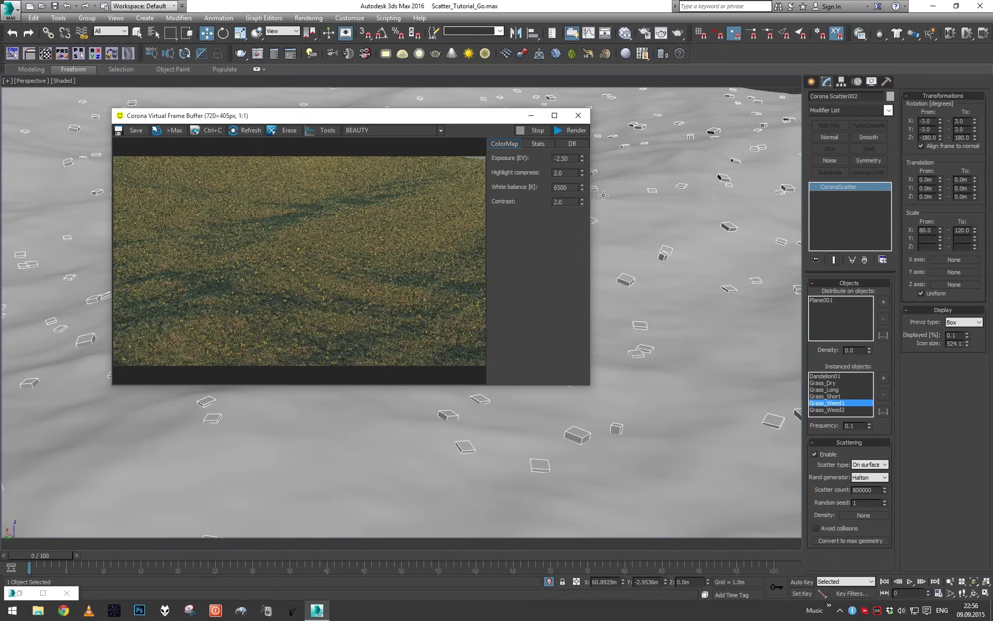
{"action": "left_click", "coordinate": [578, 116]}
- Limit the grass scatter's viewport preview to 0.05 percent of displayed instances
{"action": "scroll", "coordinate": [576, 238], "scroll_direction": "down", "scroll_amount": 10}
{"action": "middle_click_drag", "start_coordinate": [594, 285], "coordinate": [508, 288], "text": "alt"}
{"action": "key", "text": "q"}
{"action": "scroll", "coordinate": [501, 315], "scroll_direction": "up", "scroll_amount": 4}
{"action": "scroll", "coordinate": [506, 266], "scroll_direction": "up", "scroll_amount": 4}
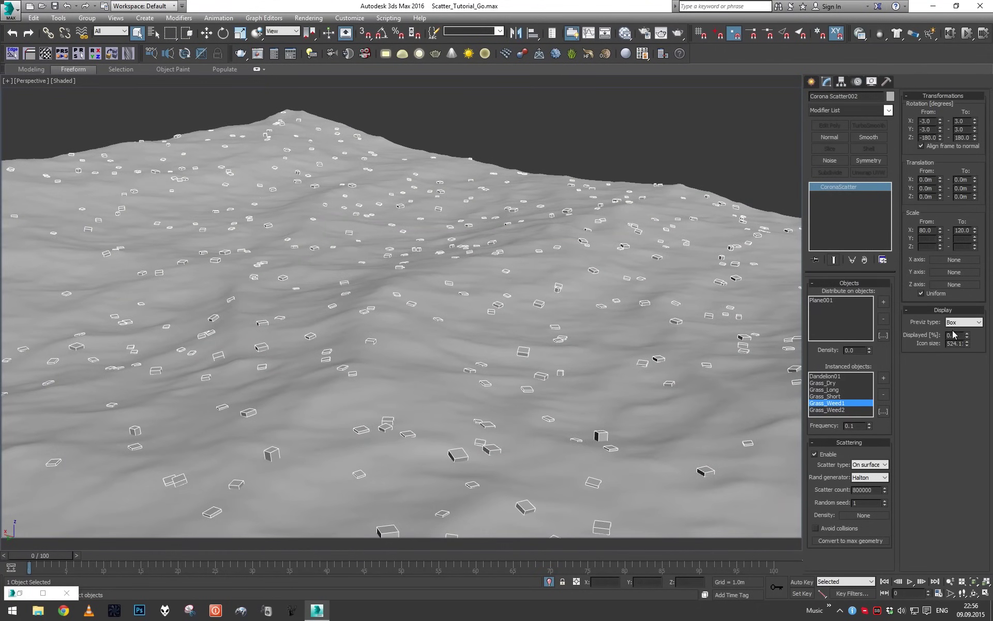
{"action": "left_click", "coordinate": [954, 335]}
{"action": "type", "text": "0.05"}
{"action": "key", "text": "Return"}
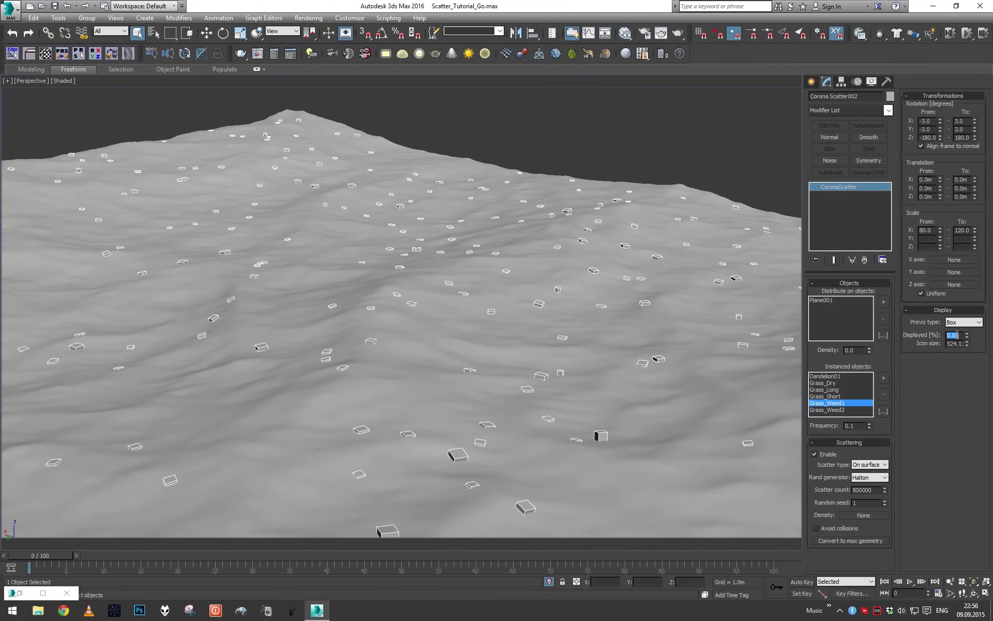
- Deselect the grass scatter, end isolation to bring back the trees, and switch to the Camera001 view
{"action": "scroll", "coordinate": [639, 290], "scroll_direction": "down", "scroll_amount": 5}
{"action": "middle_click_drag", "start_coordinate": [639, 289], "coordinate": [632, 324], "text": "alt"}
{"action": "scroll", "coordinate": [632, 323], "scroll_direction": "up", "scroll_amount": 1}
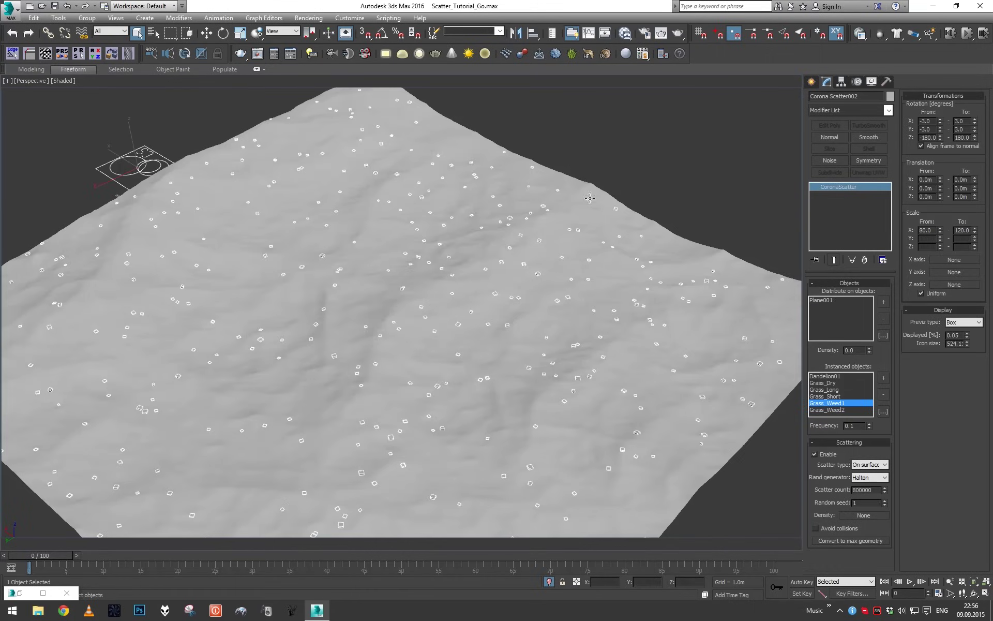
{"action": "left_click", "coordinate": [612, 168]}
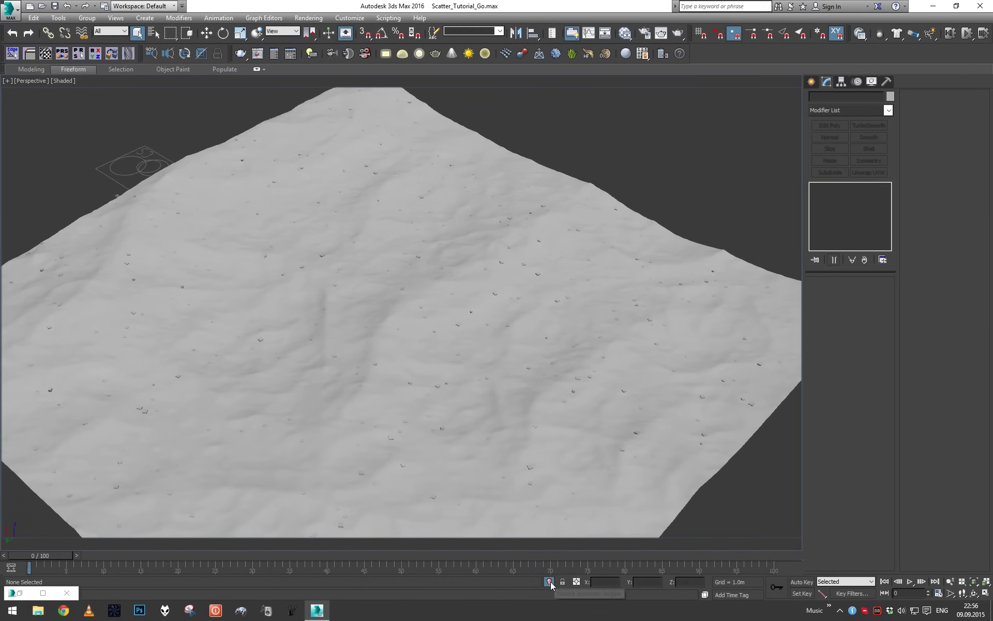
{"action": "key", "text": "c"}
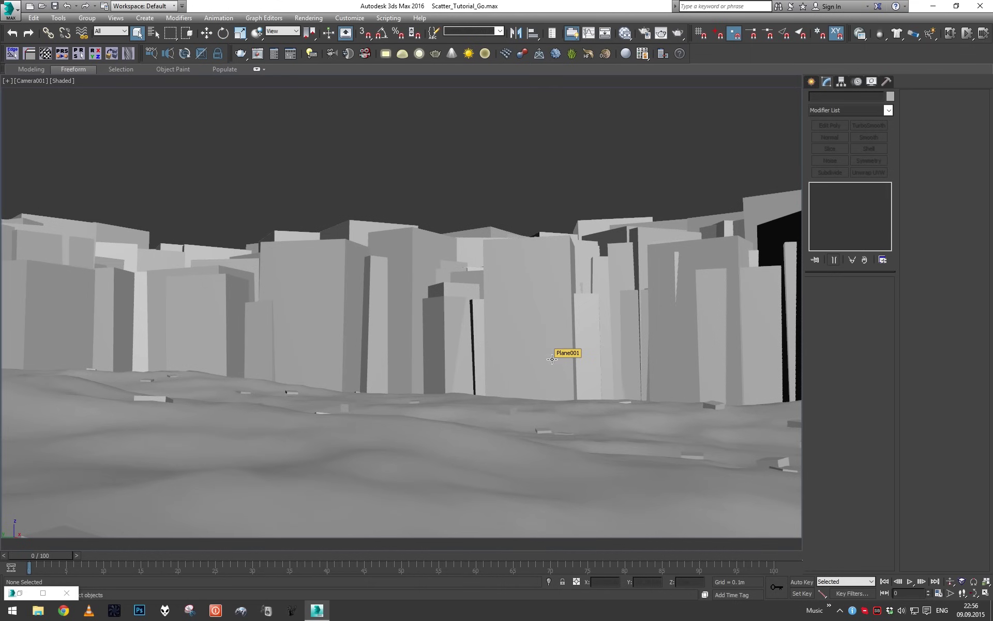
{"action": "key", "text": "p"}
{"action": "key", "text": "c"}
{"action": "key", "text": "alt+q"}
{"action": "left_click", "coordinate": [549, 580]}
- Test-render the full scene with trees and grass from Camera001, then stop it and close the render window
{"action": "key", "text": "shift+q"}
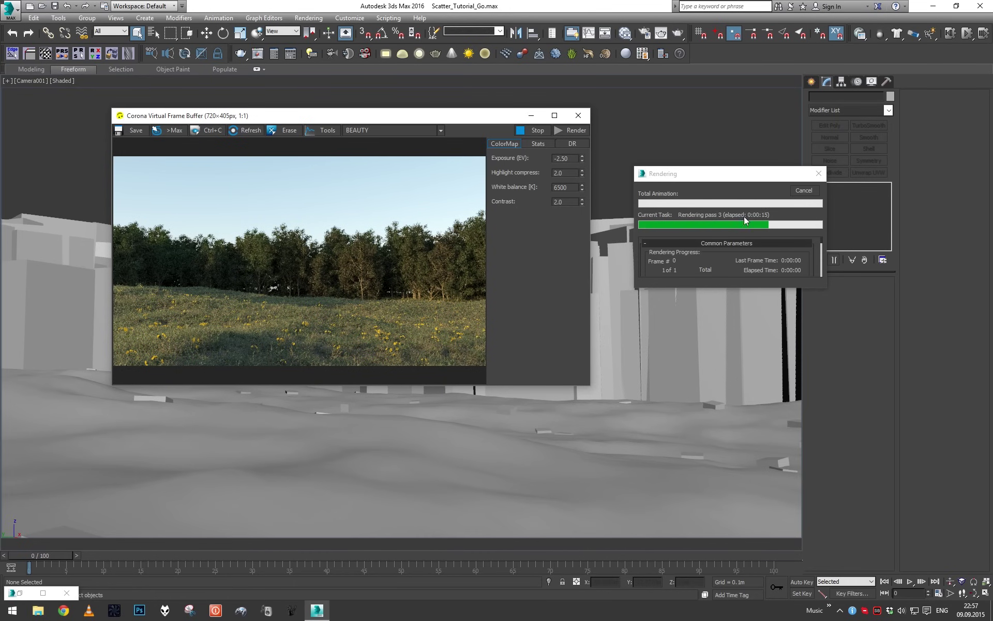
{"action": "left_click", "coordinate": [803, 190]}
{"action": "left_click", "coordinate": [583, 117]}
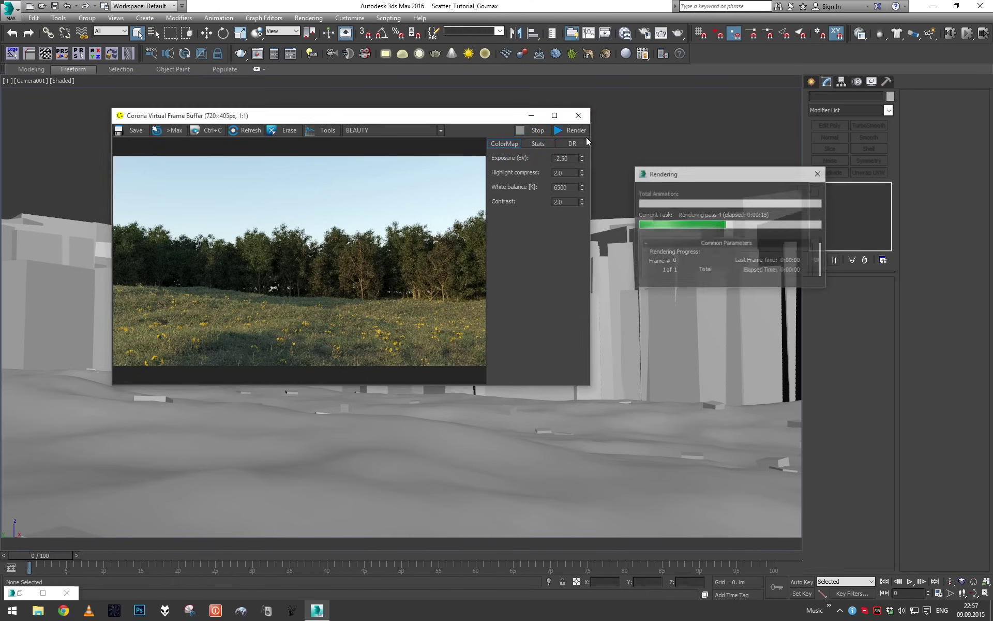
- Open the material editor and inspect the Leaf_4.jpg bitmap and its connections in the Leaves material network
{"action": "key", "text": "m"}
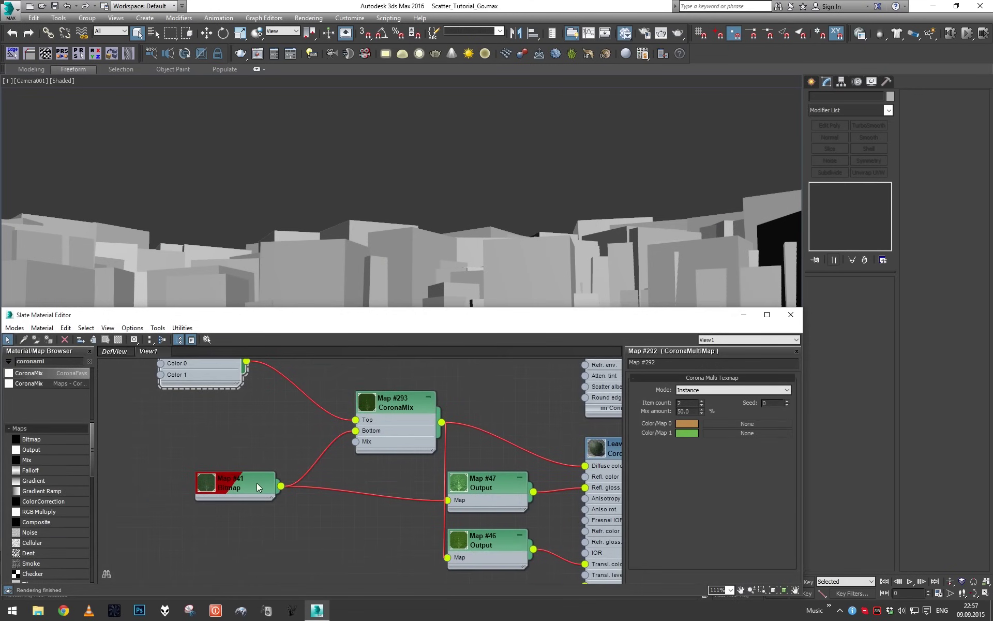
{"action": "middle_click_drag", "start_coordinate": [243, 437], "coordinate": [308, 416]}
{"action": "scroll", "coordinate": [334, 441], "scroll_direction": "down", "scroll_amount": 2}
{"action": "scroll", "coordinate": [308, 416], "scroll_direction": "up", "scroll_amount": 3}
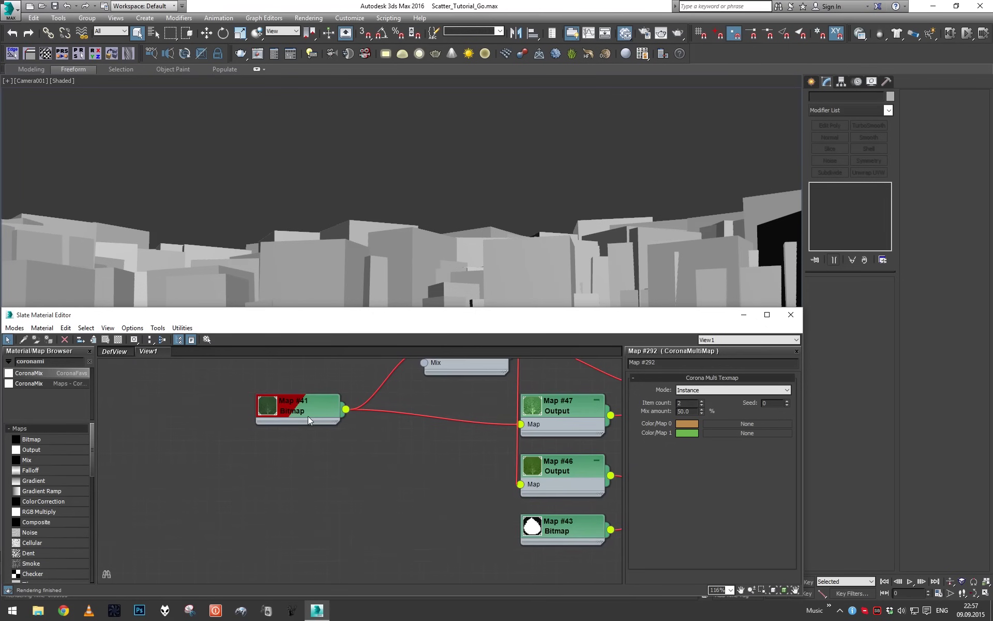
{"action": "double_click", "coordinate": [308, 416]}
{"action": "middle_click_drag", "start_coordinate": [538, 451], "coordinate": [374, 464]}
{"action": "scroll", "coordinate": [374, 465], "scroll_direction": "down", "scroll_amount": 4}
{"action": "middle_click_drag", "start_coordinate": [295, 448], "coordinate": [356, 484]}
{"action": "middle_click_drag", "start_coordinate": [450, 484], "coordinate": [396, 470]}
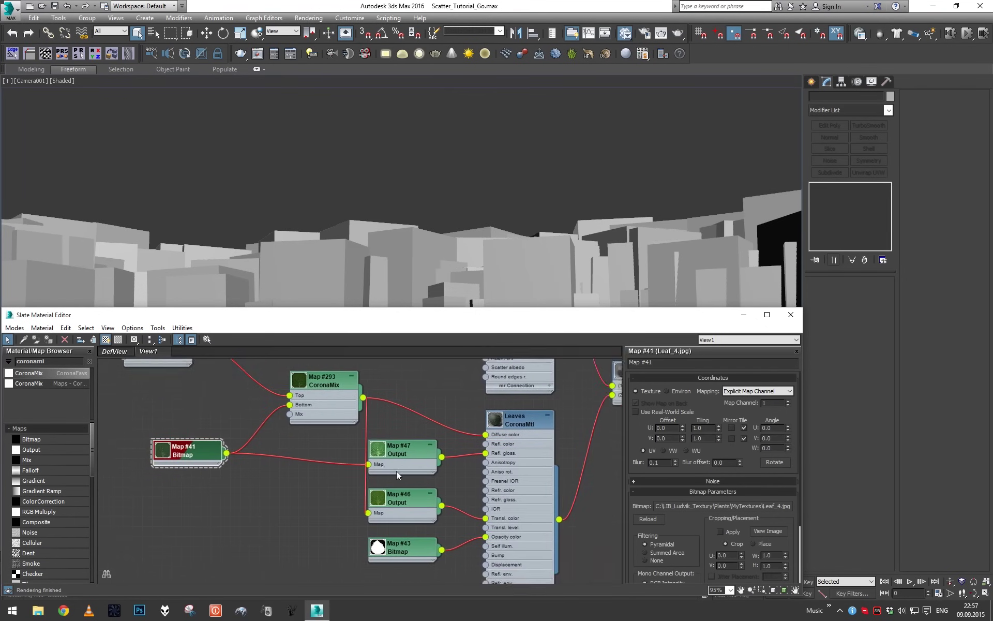
- Open the Leaves CoronaMtl's parameters and set its reflection level to 0.5
{"action": "scroll", "coordinate": [397, 469], "scroll_direction": "up", "scroll_amount": 2}
{"action": "double_click", "coordinate": [514, 419]}
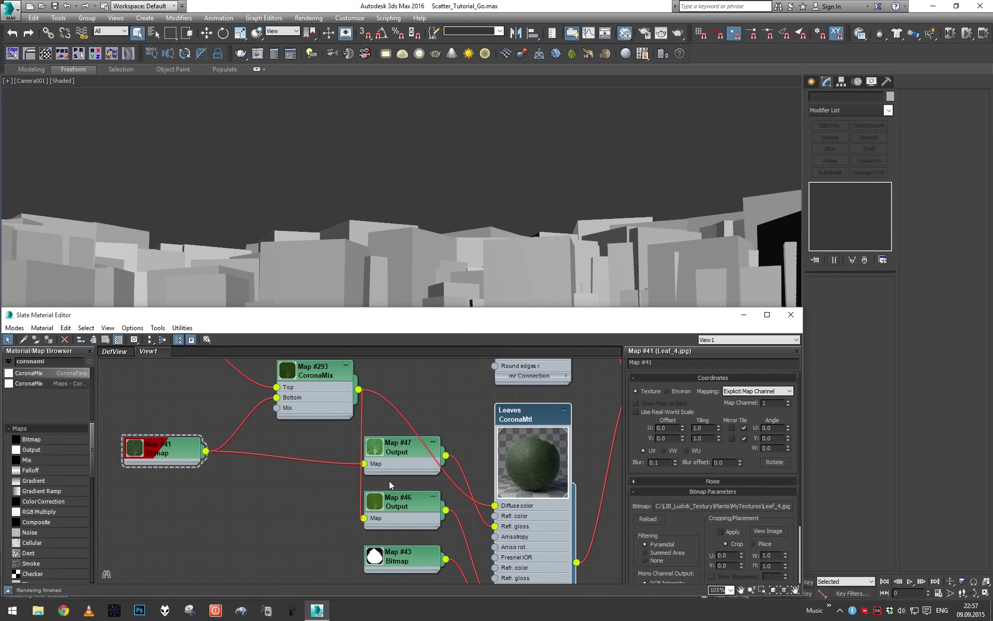
{"action": "double_click", "coordinate": [513, 531]}
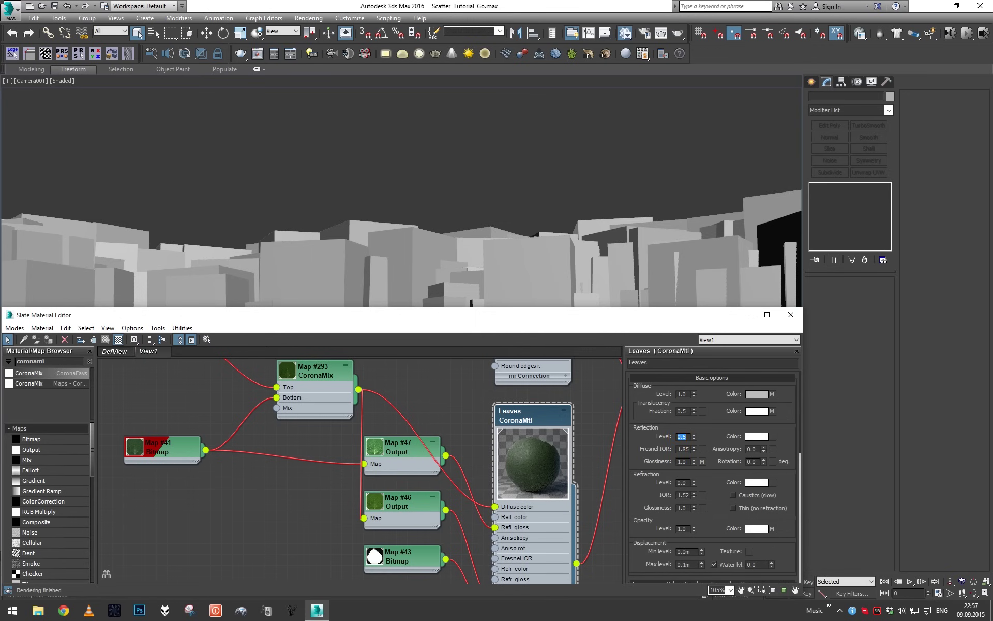
{"action": "middle_click_drag", "start_coordinate": [376, 484], "coordinate": [396, 494]}
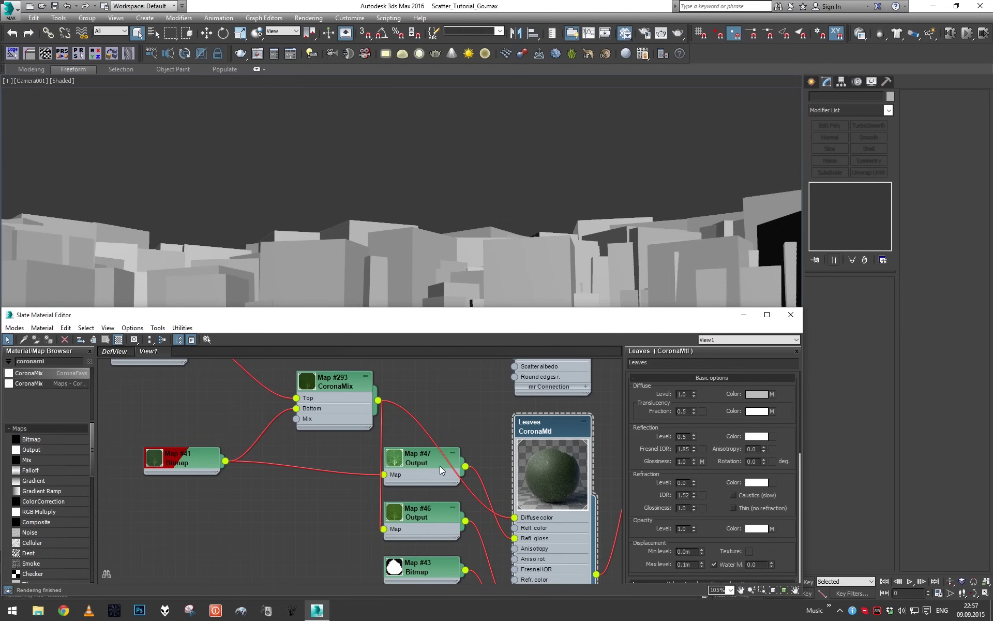
- Collapse the Map #47 Output node and insert a new Output map between the leaf bitmap and the CoronaMix's Bottom input
{"action": "left_click_drag", "start_coordinate": [427, 473], "coordinate": [427, 496]}
{"action": "left_click", "coordinate": [453, 475]}
{"action": "middle_click_drag", "start_coordinate": [258, 463], "coordinate": [356, 489]}
{"action": "left_click_drag", "start_coordinate": [253, 488], "coordinate": [188, 491]}
{"action": "left_click", "coordinate": [46, 450]}
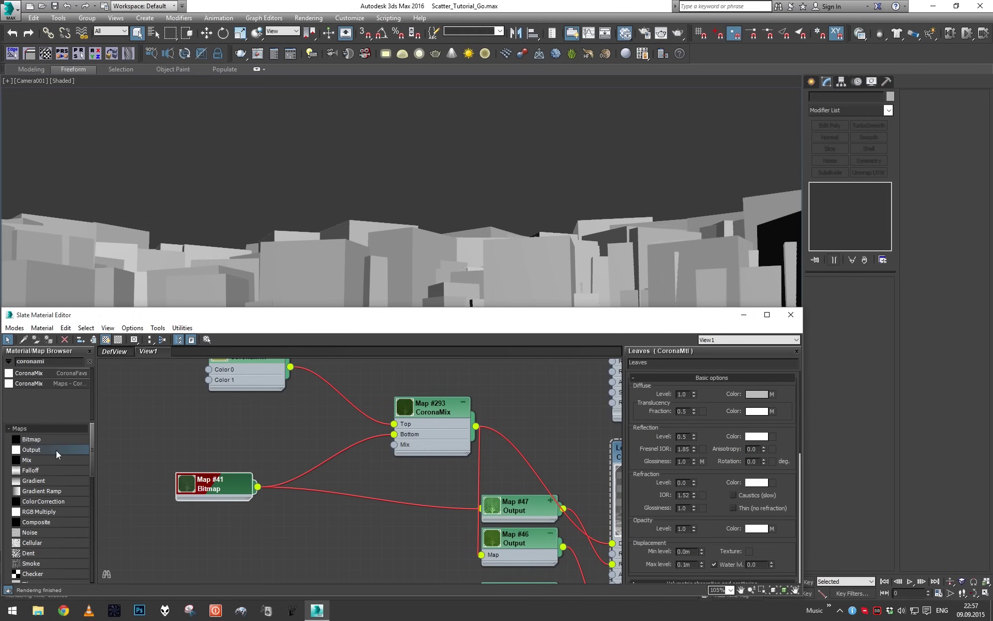
{"action": "left_click_drag", "start_coordinate": [327, 458], "coordinate": [326, 448]}
{"action": "scroll", "coordinate": [325, 447], "scroll_direction": "down", "scroll_amount": 1}
{"action": "middle_click_drag", "start_coordinate": [325, 448], "coordinate": [280, 436]}
{"action": "scroll", "coordinate": [287, 444], "scroll_direction": "up", "scroll_amount": 2}
{"action": "double_click", "coordinate": [286, 440]}
- Enable the new Output map's color map, bend its curve upward with a Bezier handle, and set RGB Level to 1.1
{"action": "left_click", "coordinate": [735, 427]}
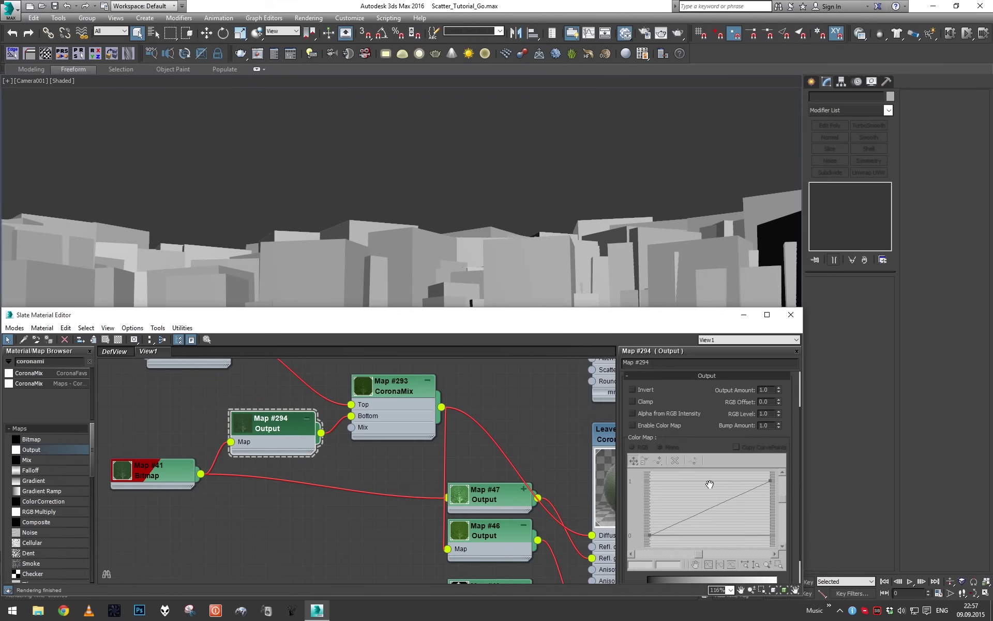
{"action": "left_click", "coordinate": [661, 426]}
{"action": "right_click", "coordinate": [768, 482]}
{"action": "left_click", "coordinate": [796, 511]}
{"action": "left_click_drag", "start_coordinate": [741, 495], "coordinate": [695, 496]}
{"action": "double_click", "coordinate": [764, 413]}
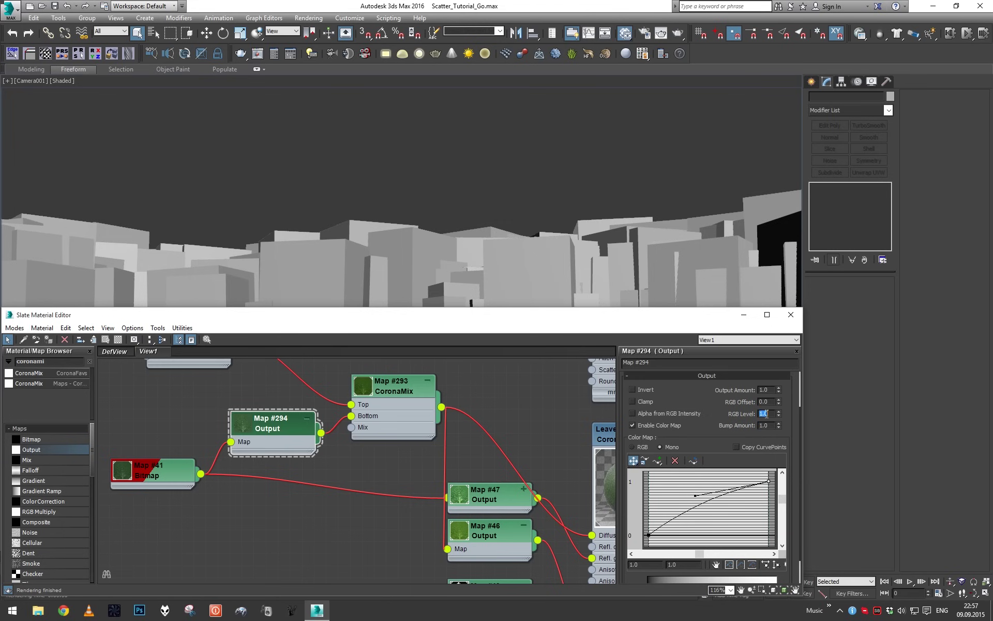
- Minimize the material editor and test-render the camera view to check the adjusted leaf color
{"action": "left_click", "coordinate": [744, 315]}
{"action": "key", "text": "shift+q"}
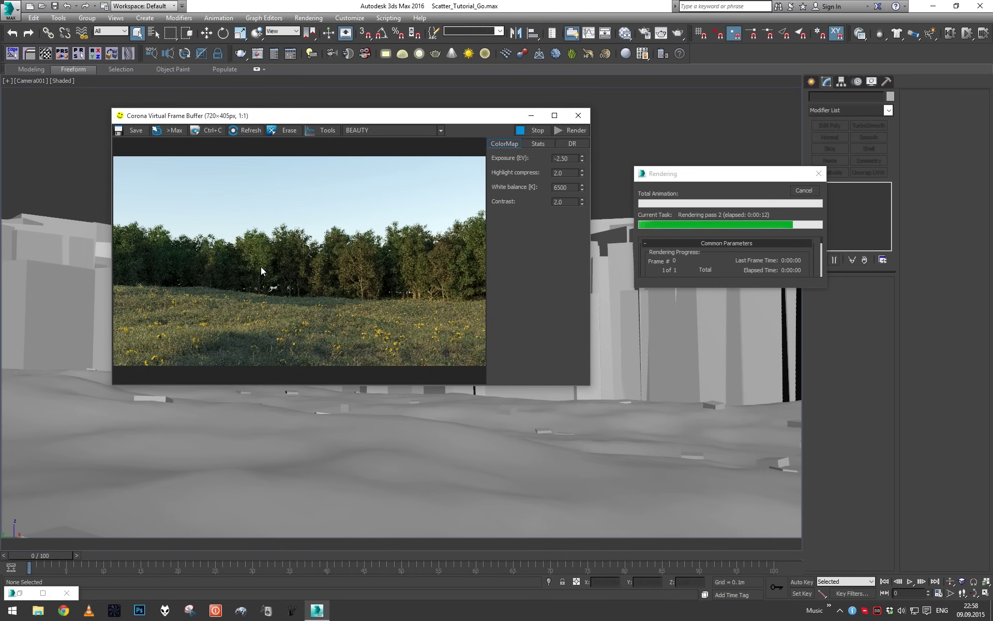
{"action": "left_click", "coordinate": [802, 191]}
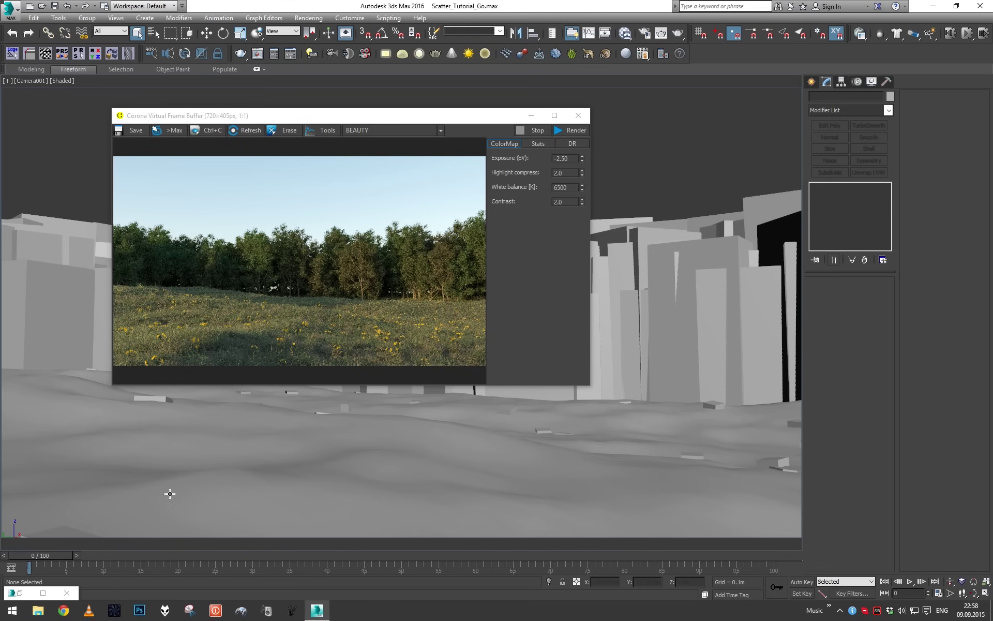
- Set the saturation of the CoronaMultiMap's green color to 190 and start another test render
{"action": "left_click", "coordinate": [19, 592]}
{"action": "left_click", "coordinate": [257, 454]}
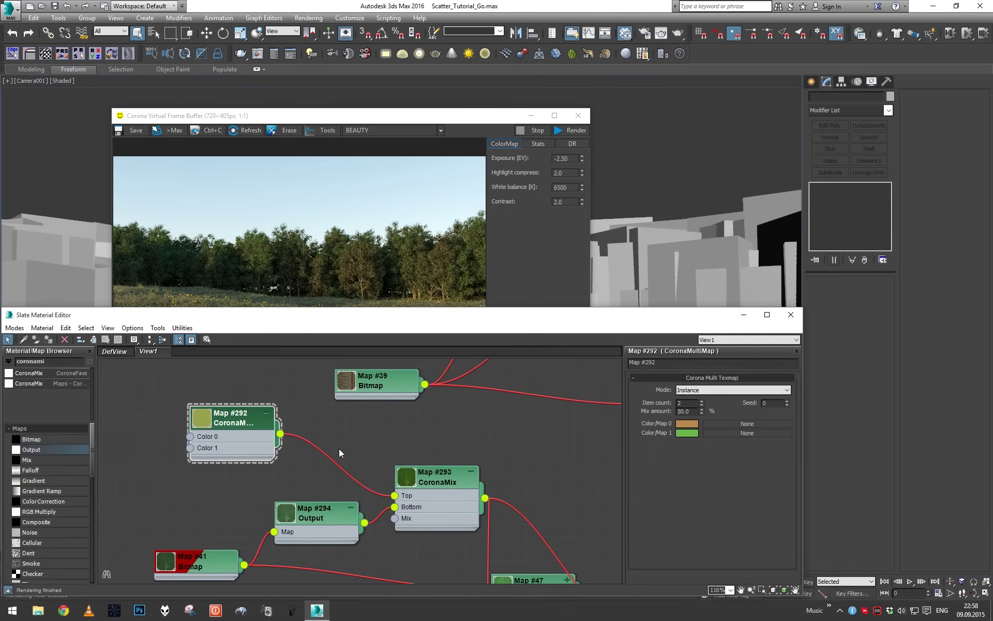
{"action": "left_click", "coordinate": [694, 431]}
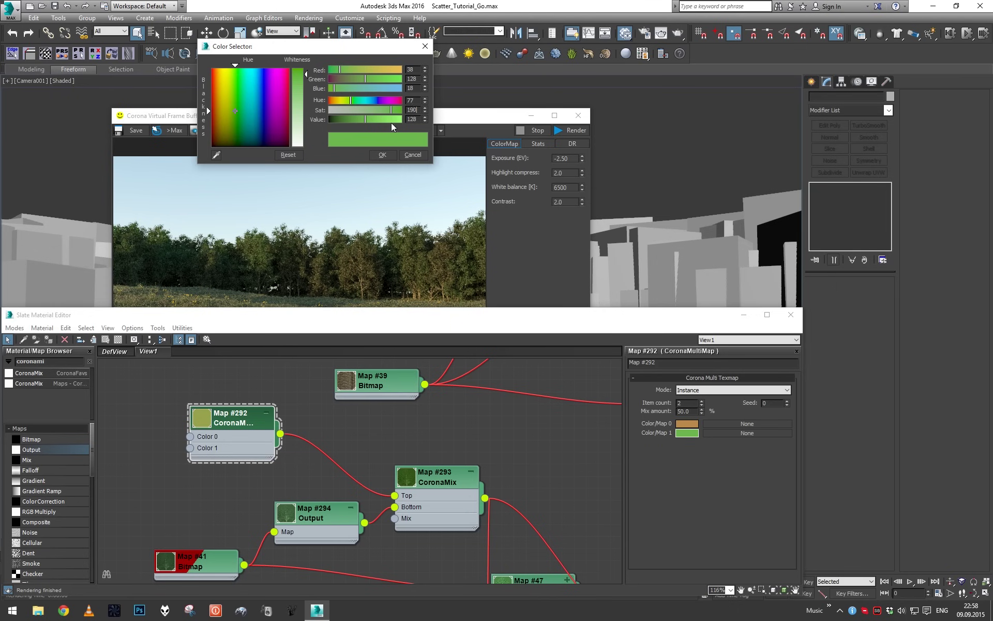
{"action": "left_click", "coordinate": [382, 155]}
{"action": "key", "text": "shift+q"}
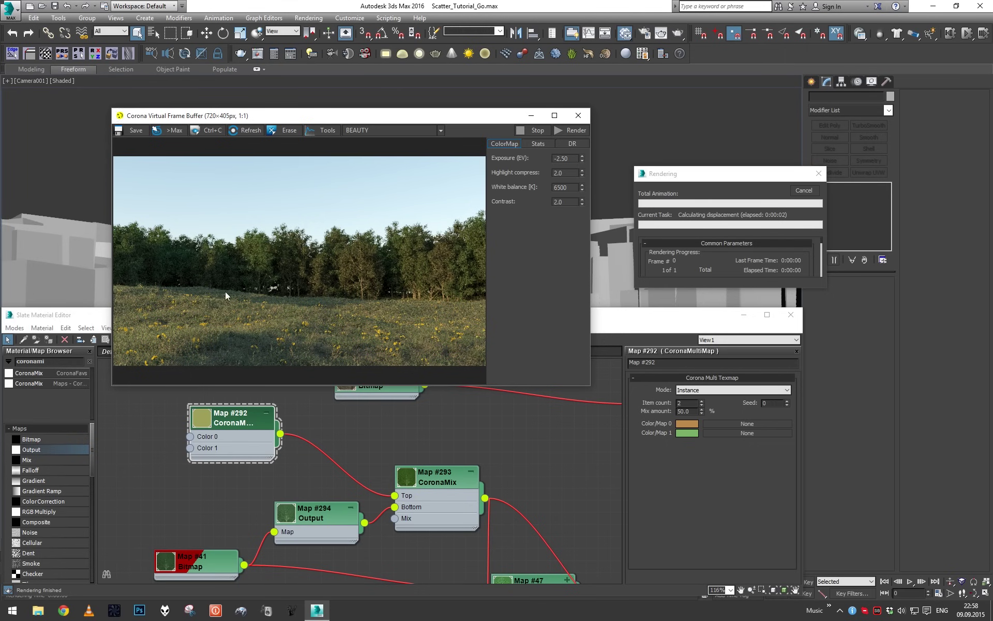
- Examine the tree foliage up close in the running test render, cancel the rendering and close the frame buffer
{"action": "scroll", "coordinate": [253, 246], "scroll_direction": "up", "scroll_amount": 1}
{"action": "scroll", "coordinate": [258, 246], "scroll_direction": "up", "scroll_amount": 1}
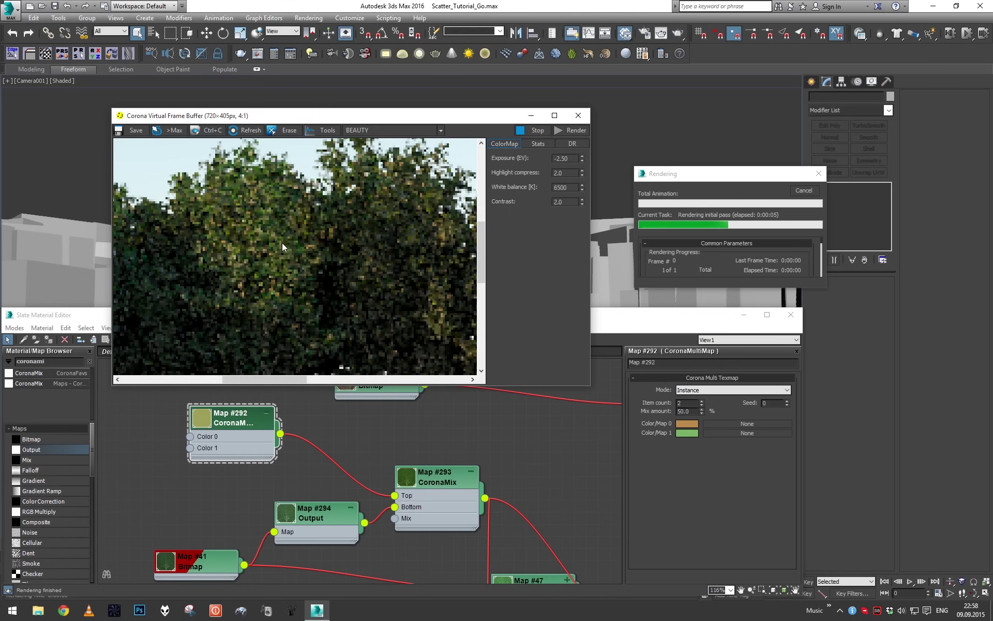
{"action": "scroll", "coordinate": [281, 243], "scroll_direction": "down", "scroll_amount": 2}
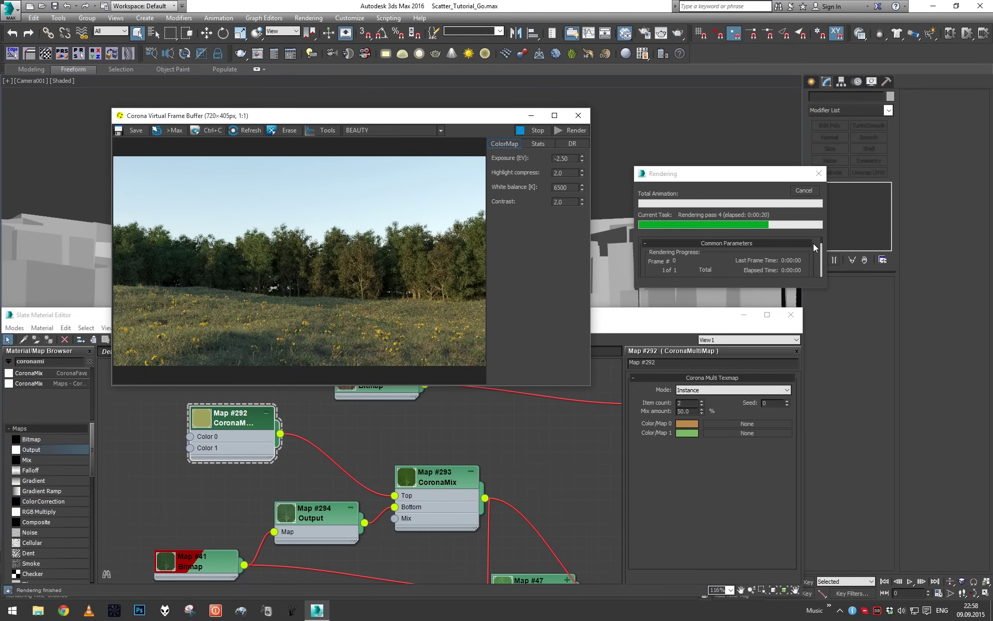
{"action": "left_click", "coordinate": [804, 190]}
{"action": "left_click", "coordinate": [578, 115]}
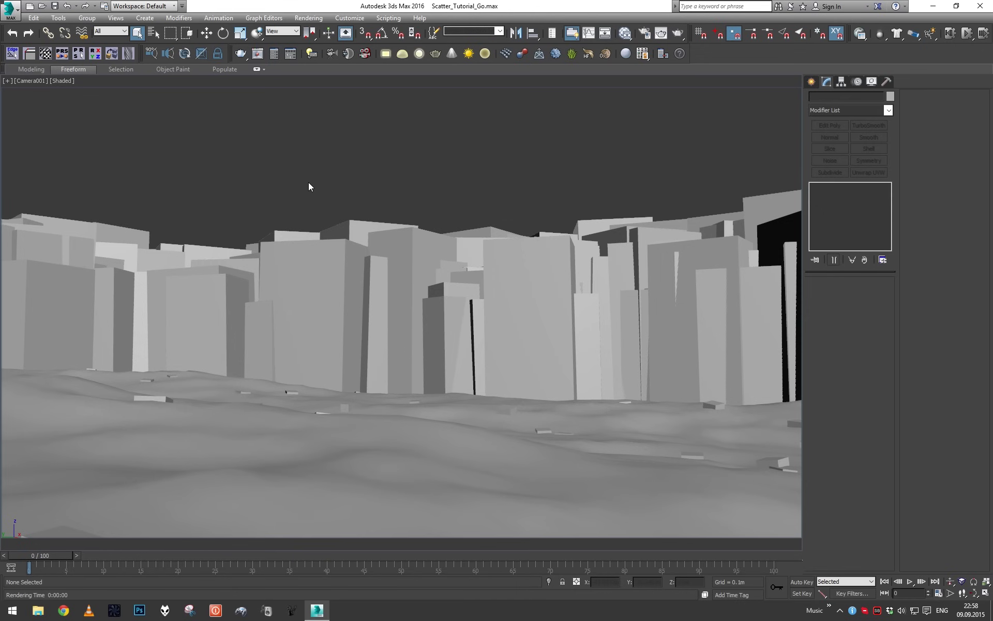
- Orbit Camera001 slightly to bring more of the foreground terrain into frame, and return to object selection
{"action": "scroll", "coordinate": [316, 181], "scroll_direction": "down", "scroll_amount": 1}
{"action": "scroll", "coordinate": [313, 183], "scroll_direction": "up", "scroll_amount": 1}
{"action": "key", "text": "ctrl+r"}
{"action": "left_click_drag", "start_coordinate": [386, 230], "coordinate": [385, 255]}
{"action": "middle_click_drag", "start_coordinate": [386, 256], "coordinate": [383, 260]}
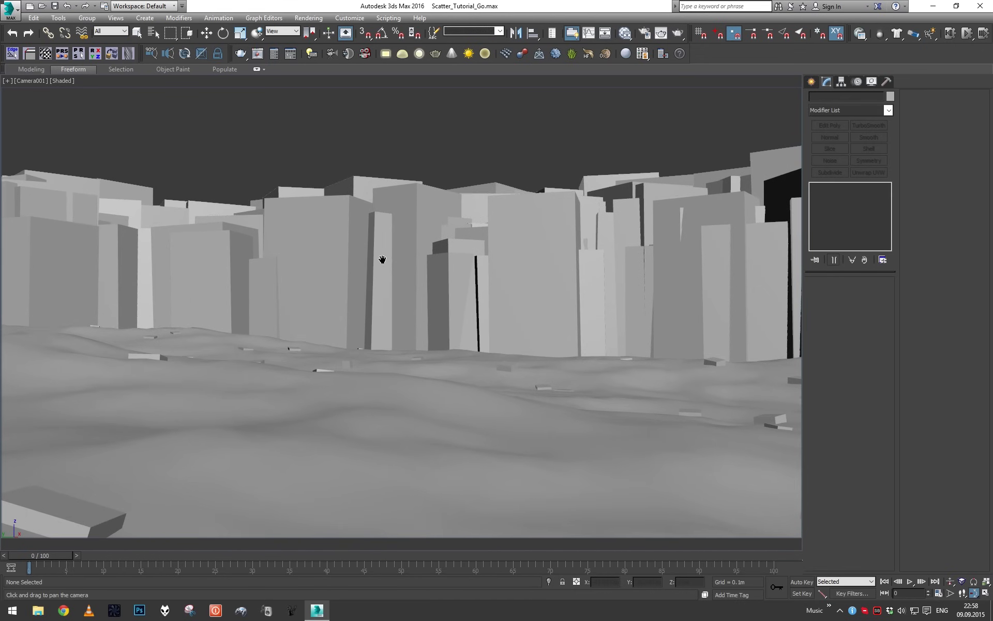
{"action": "right_click", "coordinate": [392, 258]}
{"action": "key", "text": "ctrl+r"}
{"action": "left_click", "coordinate": [137, 33]}
- Switch to a perspective view from above the terrain, framing the tree boxes closer, and start a test render
{"action": "key", "text": "p"}
{"action": "middle_click_drag", "start_coordinate": [382, 247], "coordinate": [379, 228], "text": "alt"}
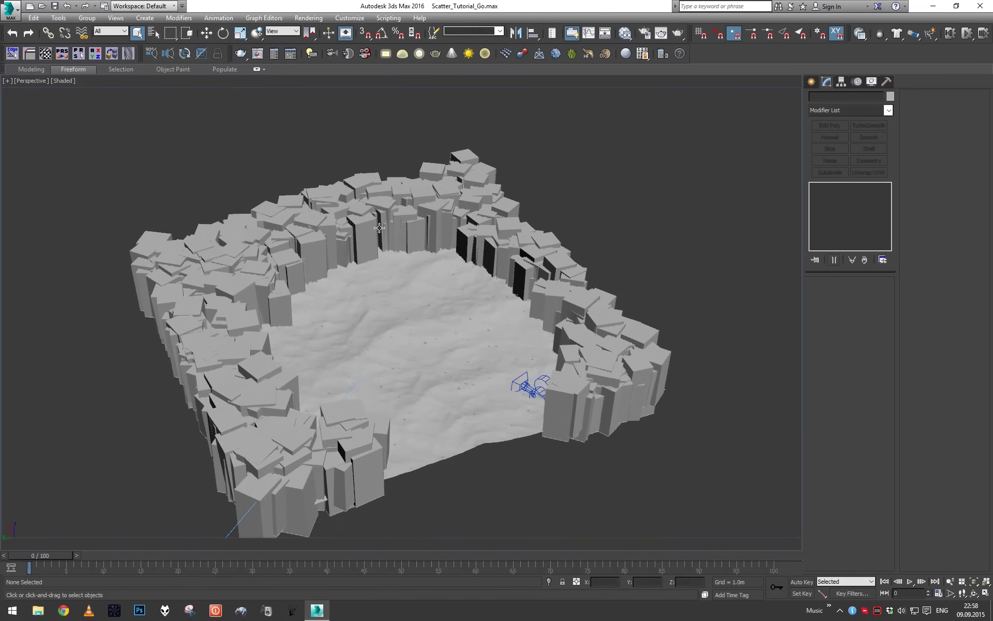
{"action": "scroll", "coordinate": [380, 230], "scroll_direction": "up", "scroll_amount": 3}
{"action": "key", "text": "shift+q"}
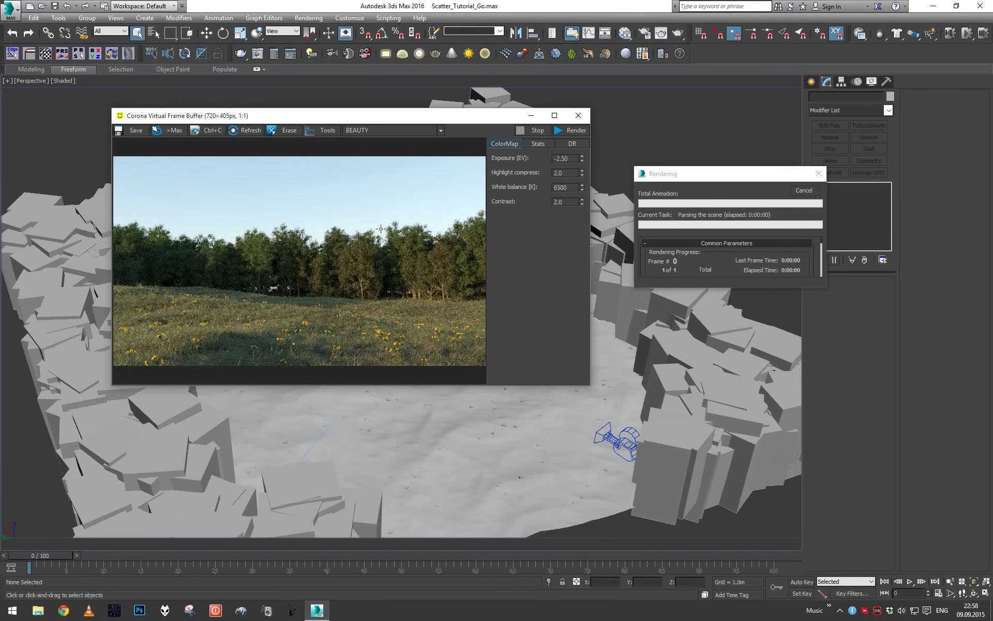
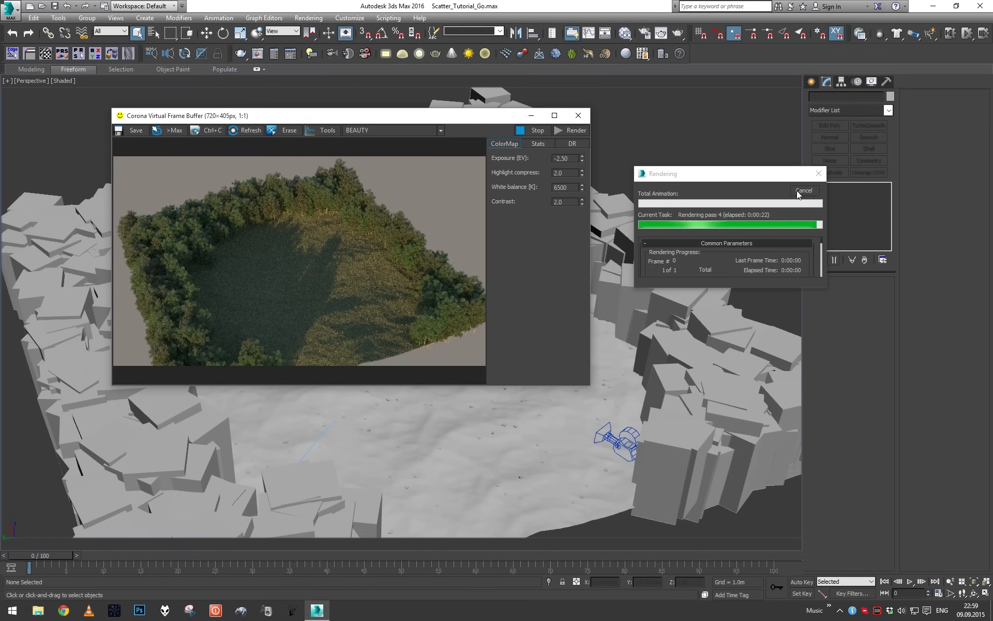
- Cancel the test render, close the frame buffer and orbit the perspective view higher above the terrain
{"action": "left_click", "coordinate": [796, 190]}
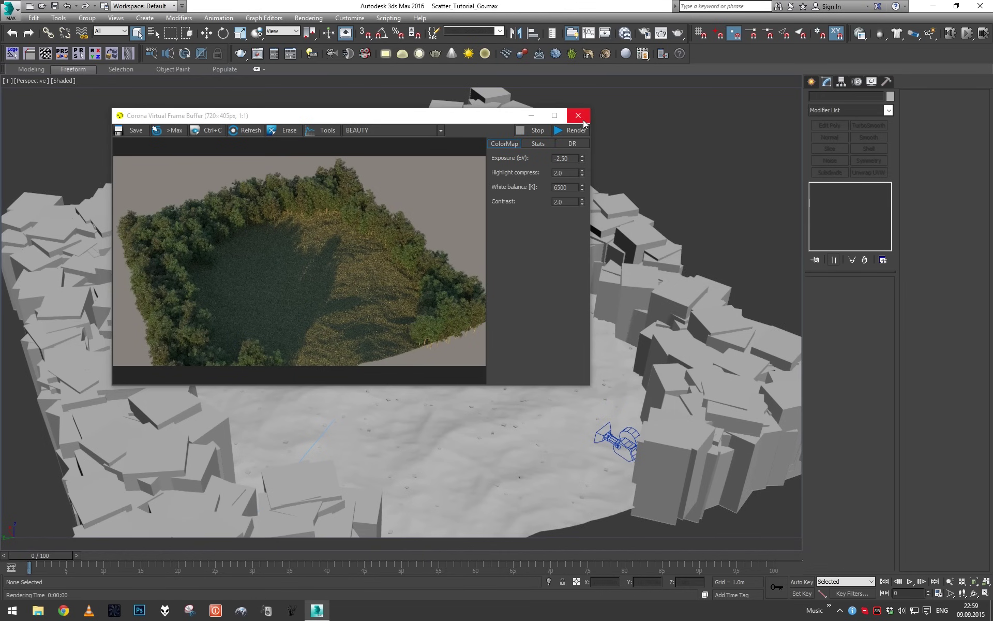
{"action": "left_click", "coordinate": [578, 115]}
{"action": "middle_click_drag", "start_coordinate": [639, 158], "coordinate": [516, 271], "text": "alt"}
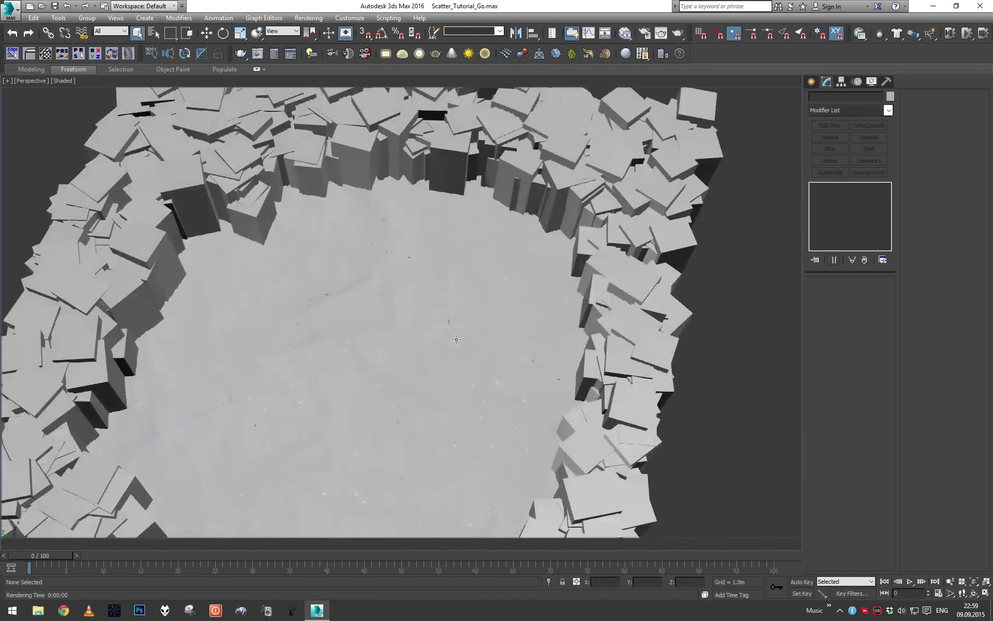
- Select the terrain plane, switch to the Camera001 view and clone the plane using the Copy option
{"action": "left_click", "coordinate": [398, 352]}
{"action": "middle_click_drag", "start_coordinate": [401, 361], "coordinate": [432, 351], "text": "alt"}
{"action": "key", "text": "c"}
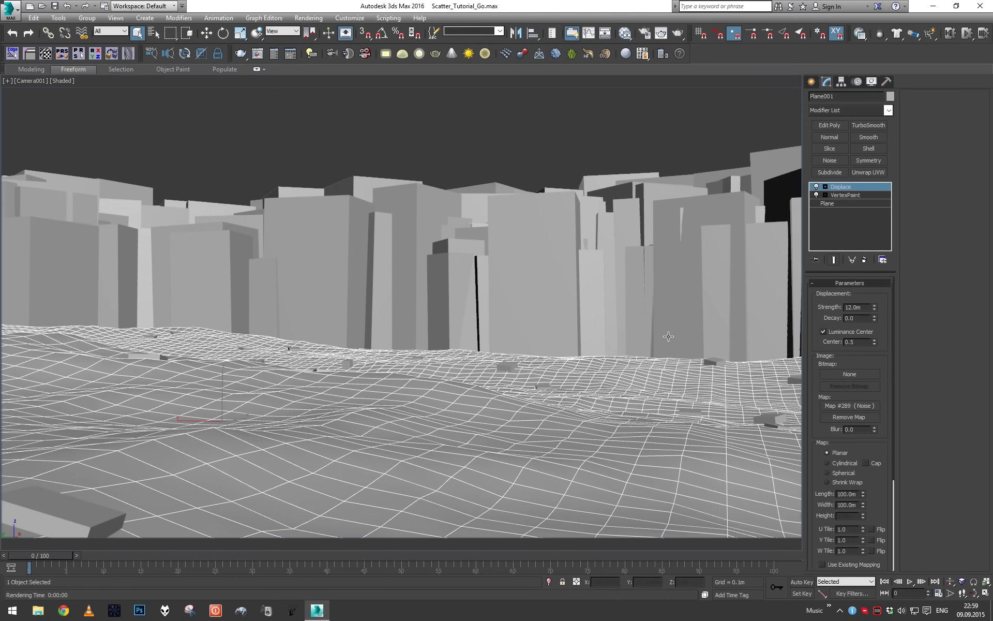
{"action": "key", "text": "ctrl+v"}
{"action": "left_click", "coordinate": [466, 279]}
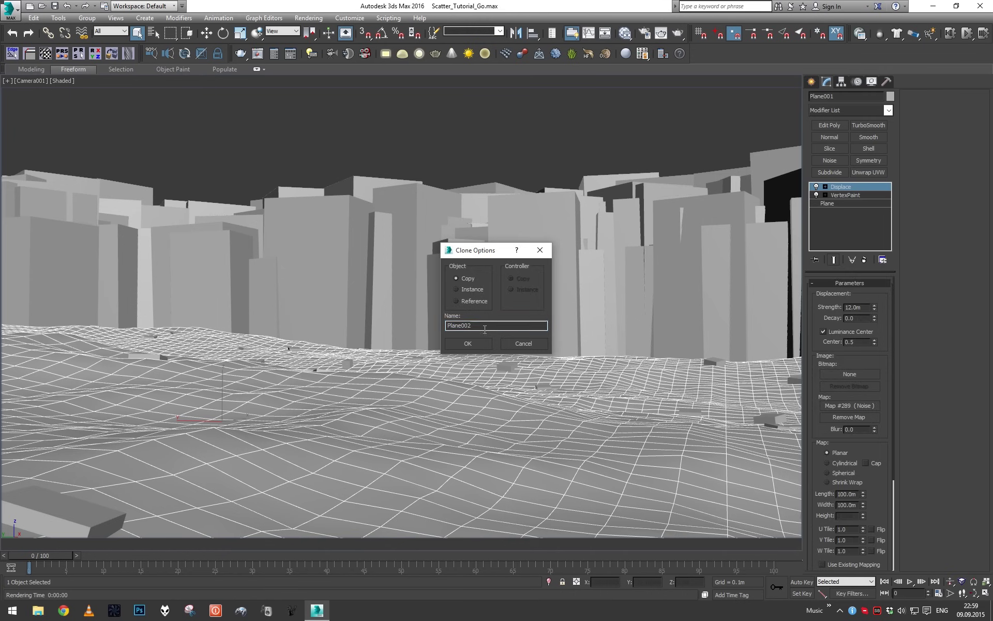
{"action": "left_click", "coordinate": [477, 345]}
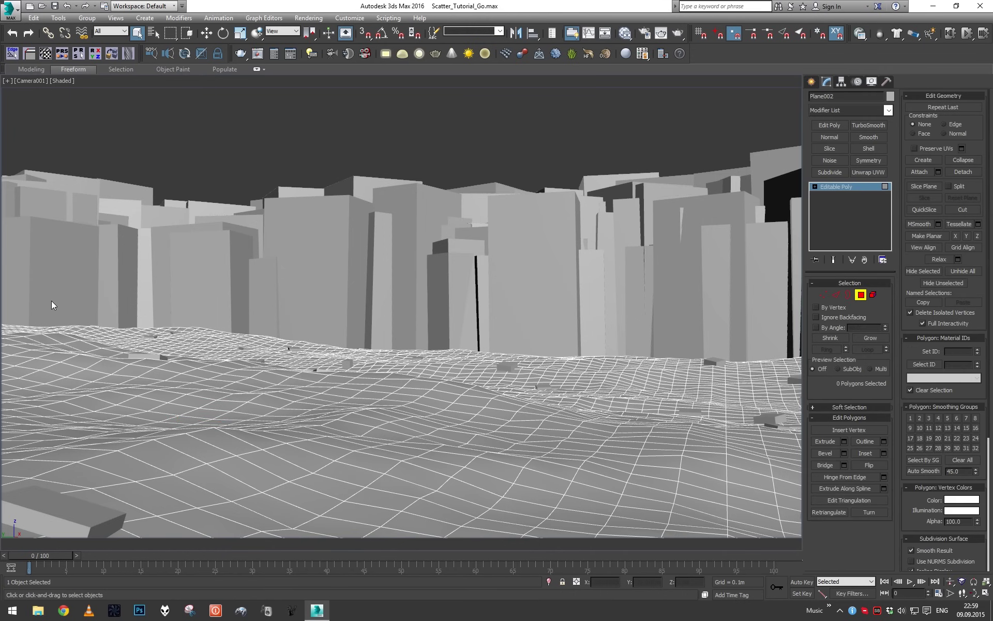
- Select the copy's polygons seen through Camera001, grow the selection by one ring and delete all the other polygons
{"action": "mouse_move", "coordinate": [8, 245]}
{"action": "left_mouse_down"}
{"action": "mouse_move", "coordinate": [710, 485]}
{"action": "mouse_move", "coordinate": [796, 535]}
{"action": "left_mouse_up"}
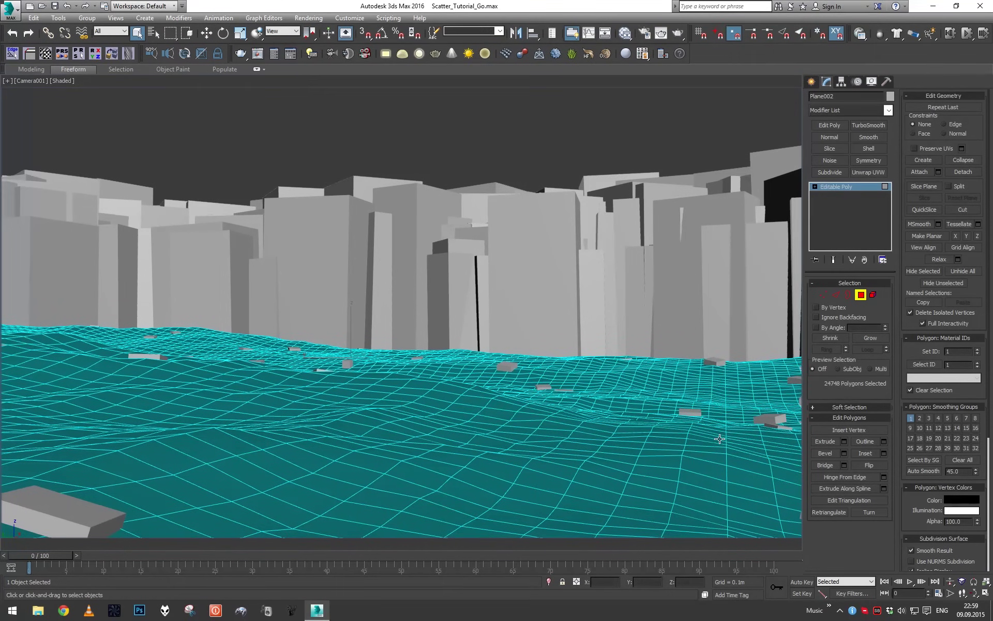
{"action": "key", "text": "p"}
{"action": "scroll", "coordinate": [536, 293], "scroll_direction": "down", "scroll_amount": 8}
{"action": "middle_click_drag", "start_coordinate": [535, 294], "coordinate": [529, 391], "text": "alt"}
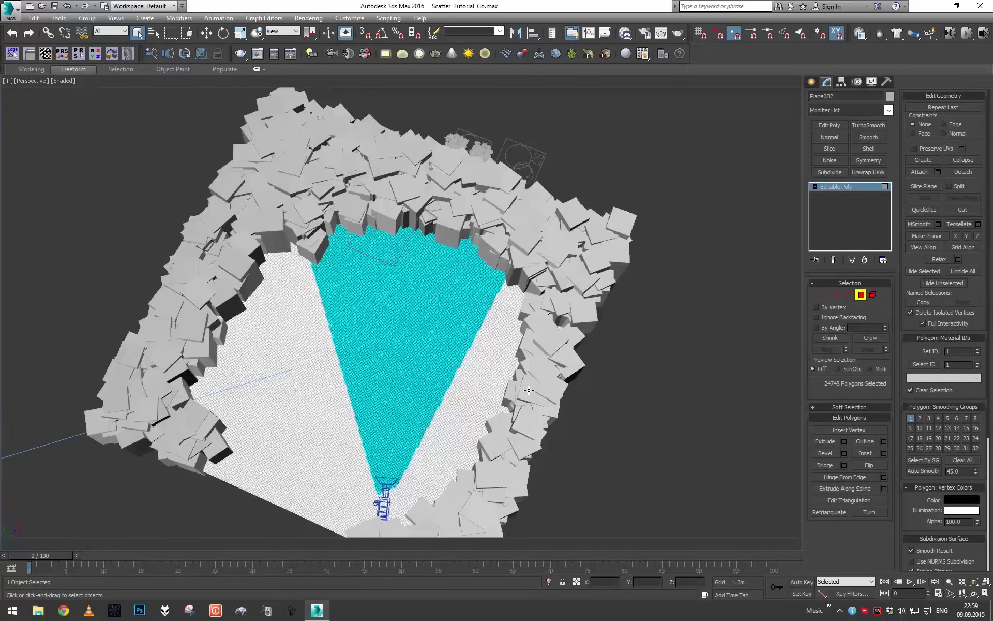
{"action": "key", "text": "ctrl+Page_Up"}
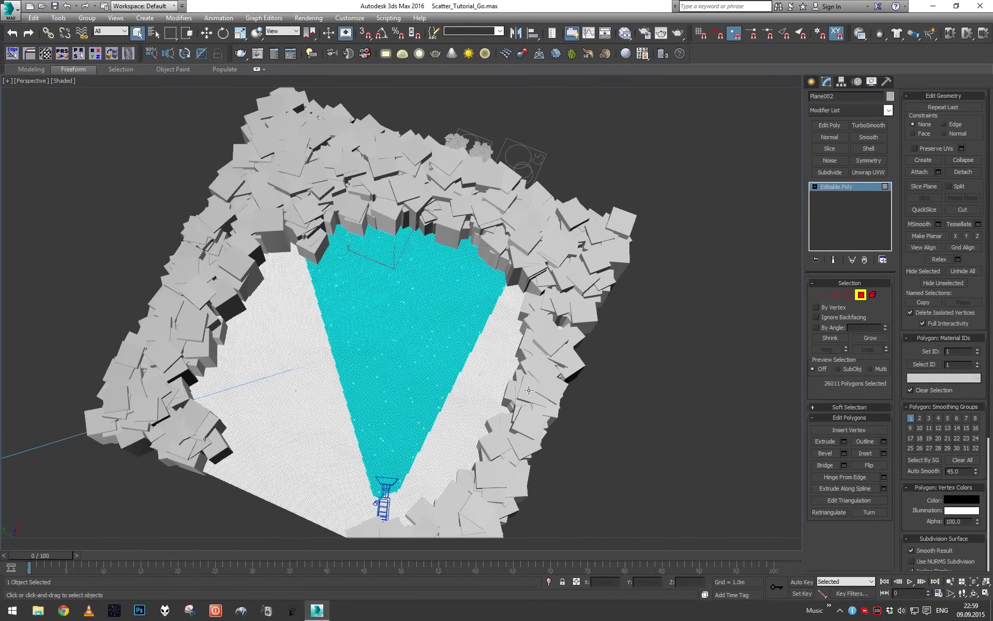
{"action": "key", "text": "ctrl+i"}
{"action": "key", "text": "Delete"}
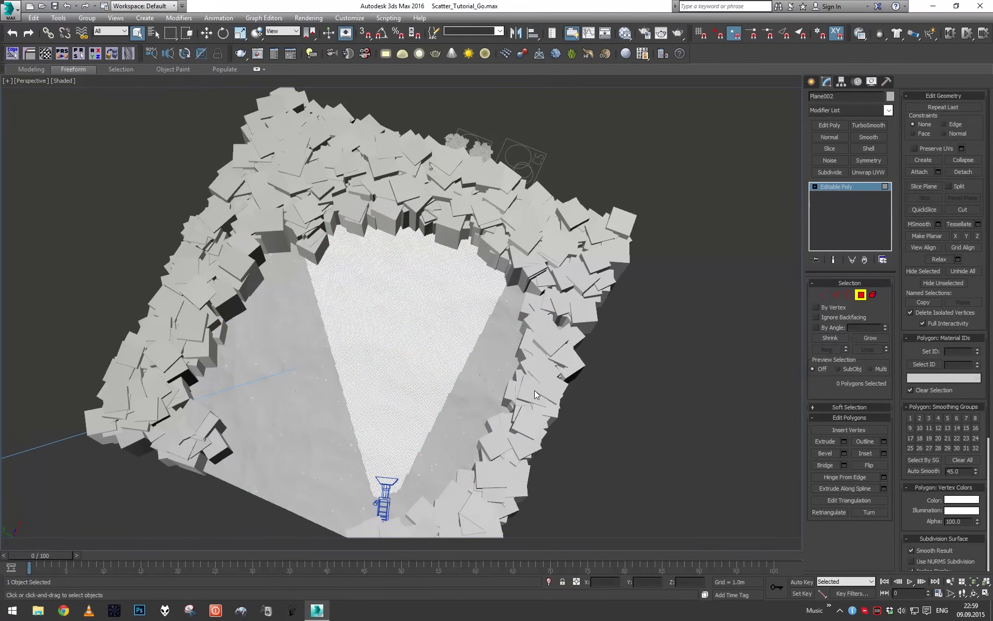
{"action": "key", "text": "4"}
- Isolate the trimmed terrain copy and check its coverage through Camera001
{"action": "key", "text": "c"}
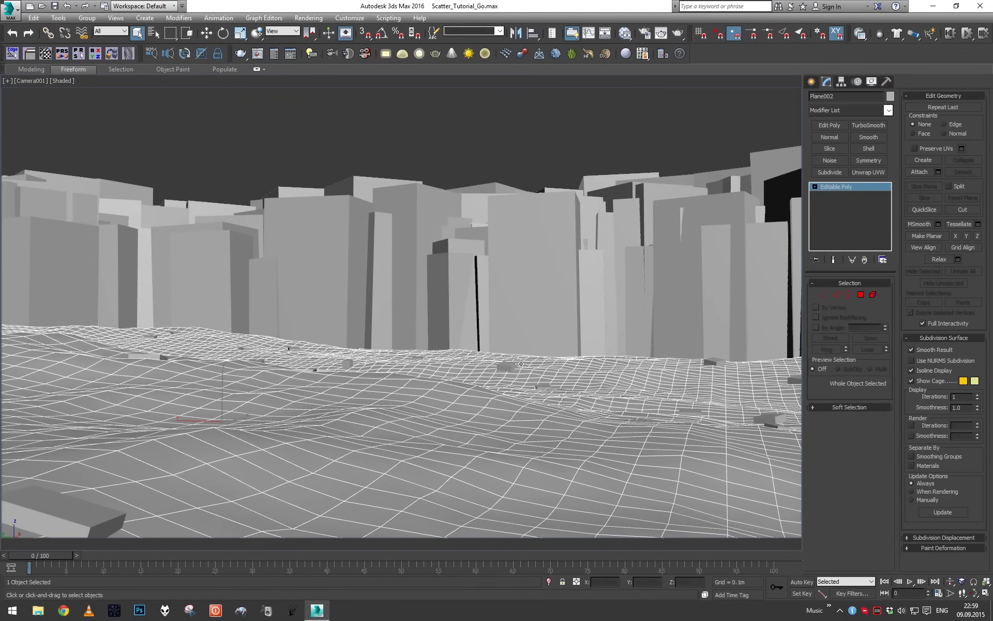
{"action": "key", "text": "p"}
{"action": "scroll", "coordinate": [520, 364], "scroll_direction": "down", "scroll_amount": 5}
{"action": "middle_click_drag", "start_coordinate": [507, 316], "coordinate": [453, 342], "text": "alt"}
{"action": "scroll", "coordinate": [481, 368], "scroll_direction": "up", "scroll_amount": 3}
{"action": "key", "text": "c"}
{"action": "key", "text": "alt+q"}
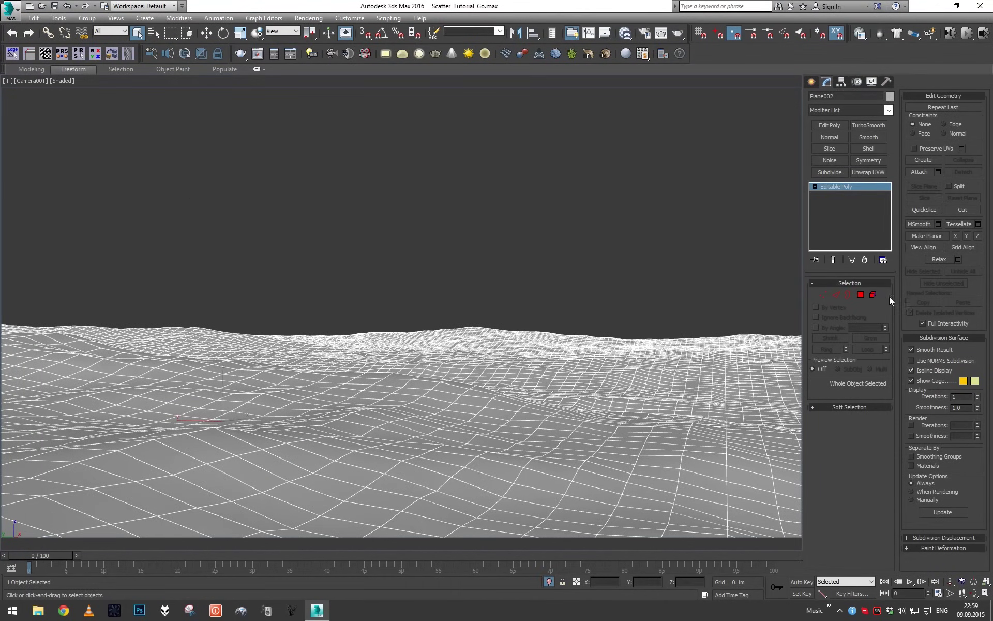
- Switch to the top view, bring the hidden scene objects back by ending isolation, and leave polygon editing
{"action": "left_click", "coordinate": [860, 294]}
{"action": "key", "text": "t"}
{"action": "key", "text": "z"}
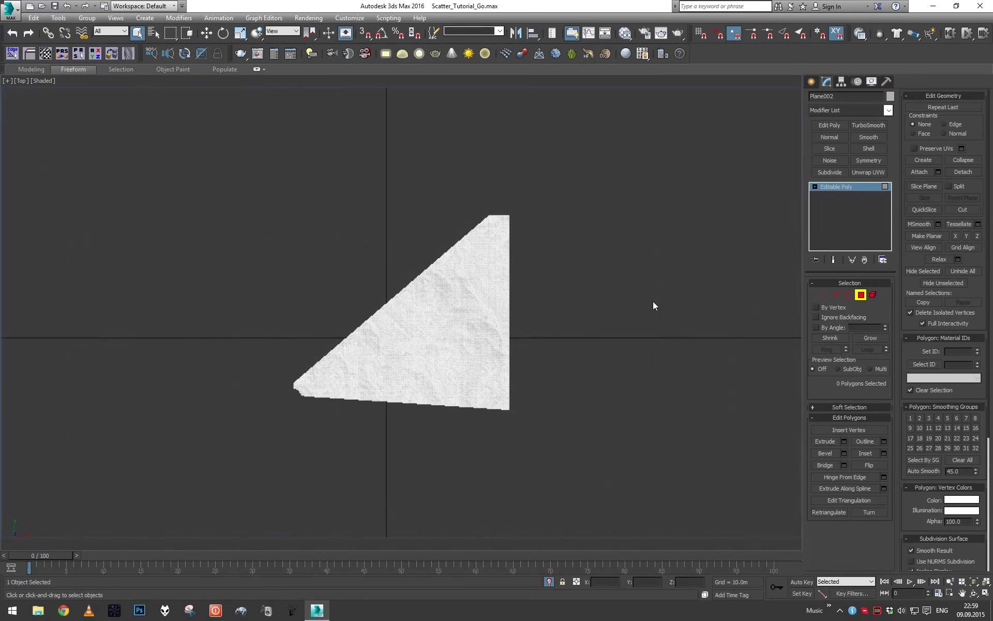
{"action": "scroll", "coordinate": [641, 301], "scroll_direction": "up", "scroll_amount": 2}
{"action": "left_click", "coordinate": [550, 580]}
{"action": "middle_click_drag", "start_coordinate": [430, 429], "coordinate": [510, 367]}
{"action": "key", "text": "4"}
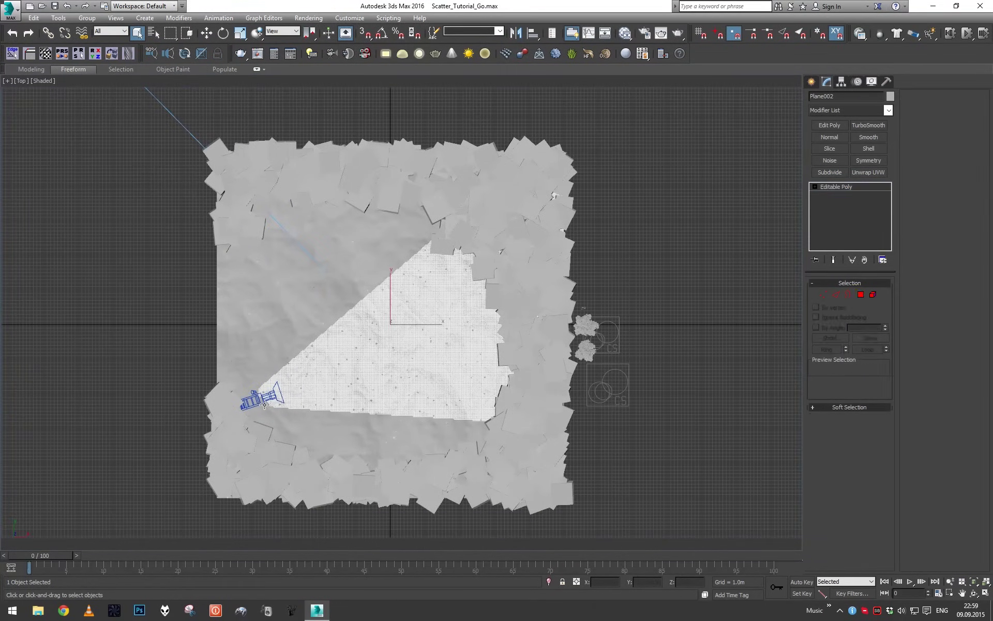
- Select Camera001 together with the trimmed terrain copy and isolate both
{"action": "left_click", "coordinate": [258, 400], "text": "ctrl"}
{"action": "left_click", "coordinate": [249, 400]}
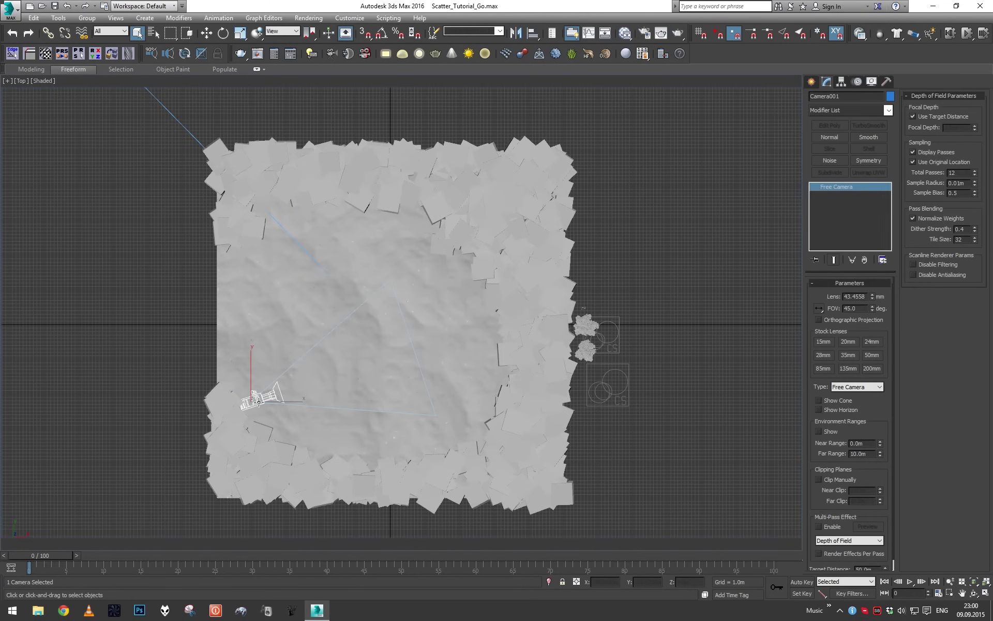
{"action": "left_click", "coordinate": [386, 378], "text": "ctrl"}
{"action": "left_click", "coordinate": [434, 369], "text": "ctrl"}
{"action": "key", "text": "ctrl+z"}
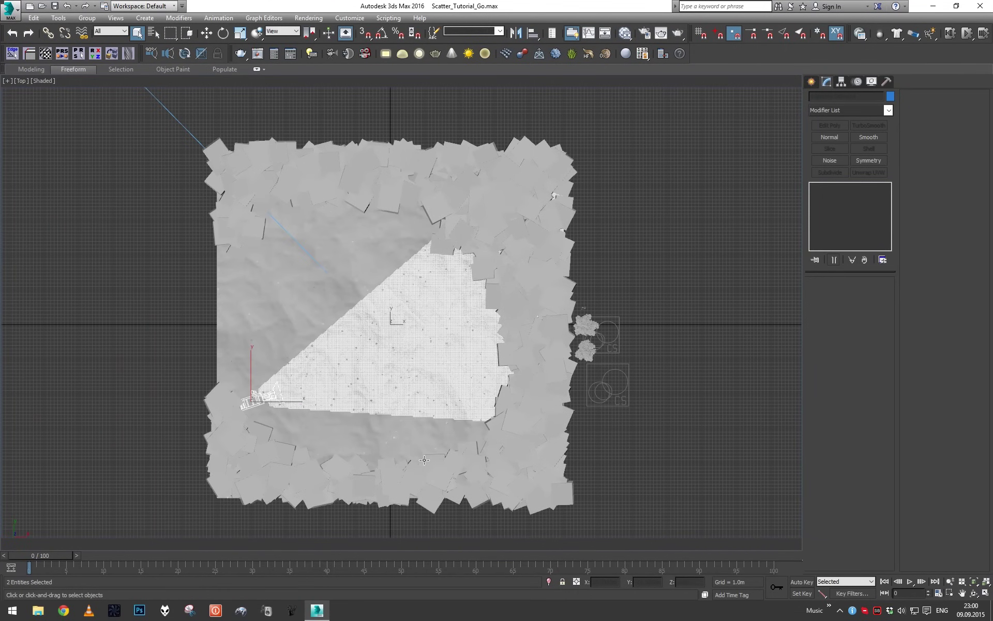
{"action": "key", "text": "alt+q"}
{"action": "scroll", "coordinate": [432, 420], "scroll_direction": "up", "scroll_amount": 2}
- Turn on Show Cone for Camera001 in the perspective view
{"action": "left_click", "coordinate": [357, 411]}
{"action": "key", "text": "p"}
{"action": "middle_click_drag", "start_coordinate": [459, 390], "coordinate": [472, 432], "text": "alt"}
{"action": "left_click", "coordinate": [412, 504]}
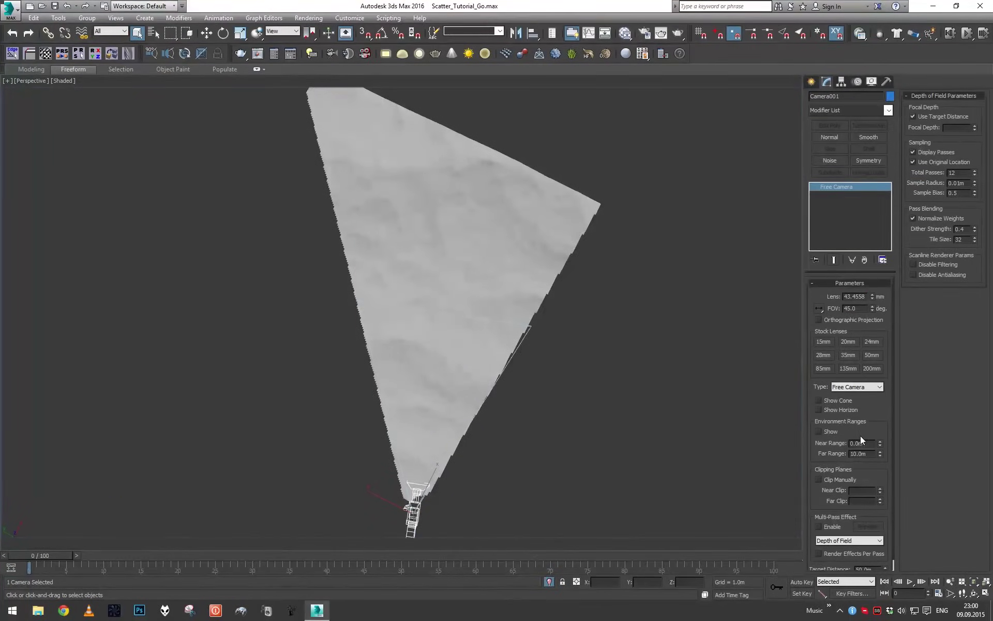
{"action": "left_click", "coordinate": [829, 402]}
{"action": "middle_click_drag", "start_coordinate": [620, 357], "coordinate": [558, 274], "text": "alt"}
- Select only the terrain copy's polygons in the half nearer the camera and subdivide them with MSmooth
{"action": "left_click", "coordinate": [537, 265]}
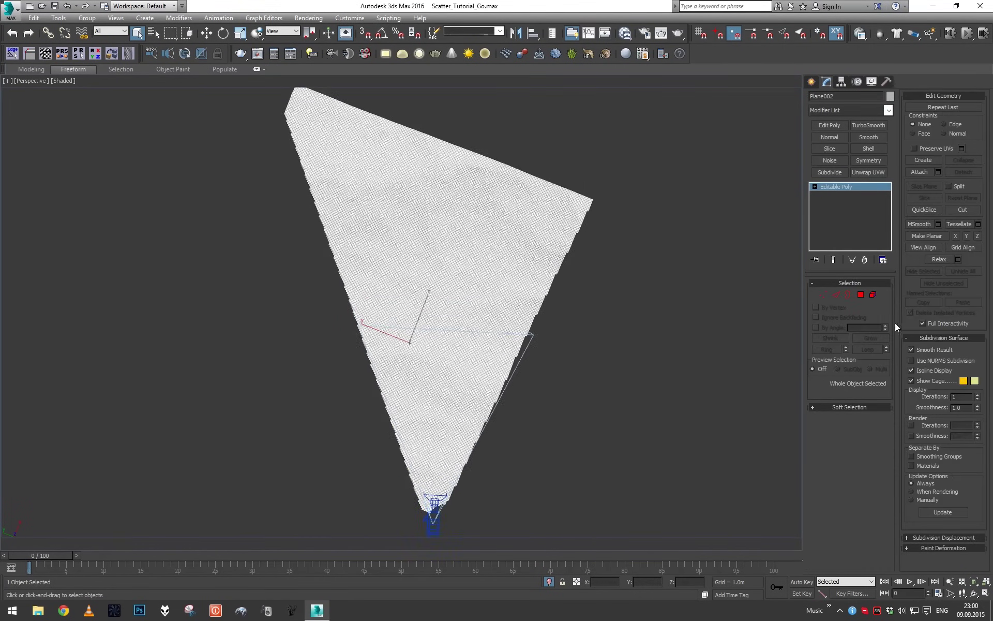
{"action": "left_click", "coordinate": [861, 294]}
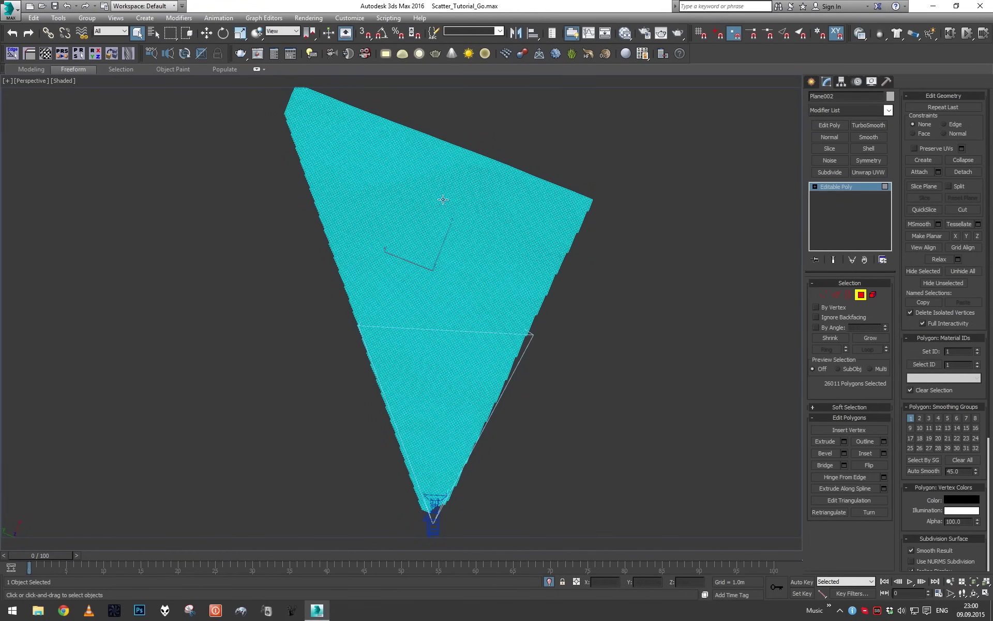
{"action": "scroll", "coordinate": [407, 264], "scroll_direction": "down", "scroll_amount": 3}
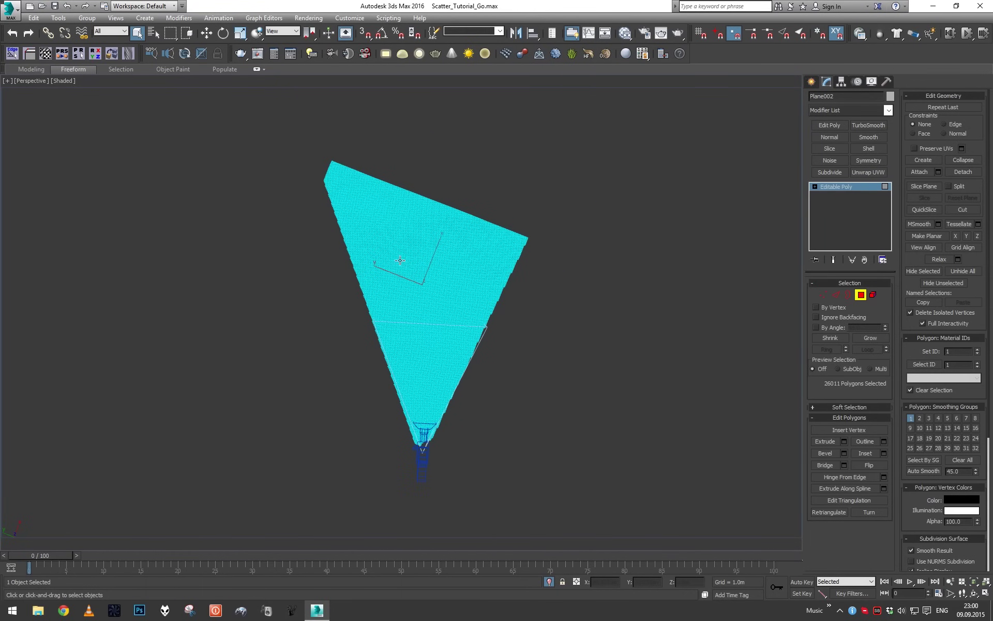
{"action": "scroll", "coordinate": [539, 292], "scroll_direction": "up", "scroll_amount": 2}
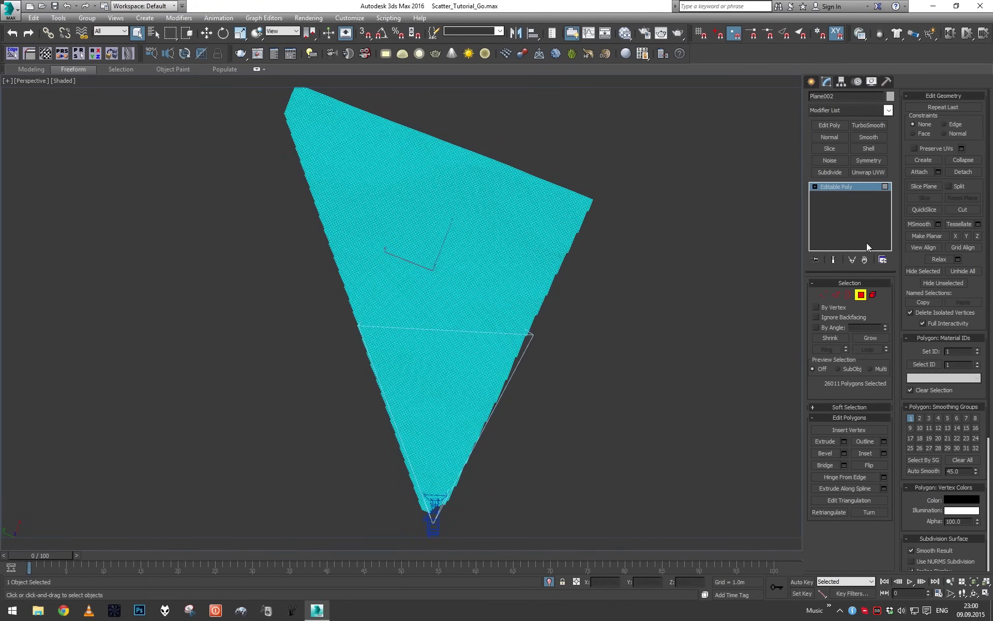
{"action": "scroll", "coordinate": [557, 196], "scroll_direction": "down", "scroll_amount": 2}
{"action": "left_click_drag", "start_coordinate": [256, 129], "coordinate": [597, 313], "text": "alt"}
{"action": "left_click_drag", "start_coordinate": [252, 157], "coordinate": [585, 313], "text": "alt"}
{"action": "left_click", "coordinate": [919, 225]}
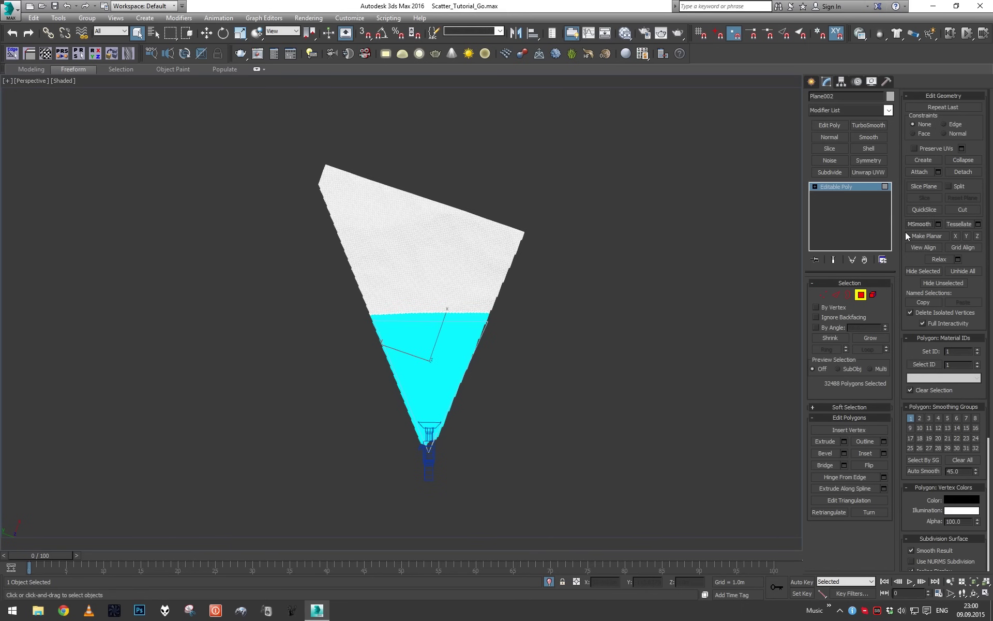
- Remove the farther rows from the polygon selection and apply MSmooth to the remaining polygons nearer the camera
{"action": "scroll", "coordinate": [577, 273], "scroll_direction": "up", "scroll_amount": 2}
{"action": "left_click_drag", "start_coordinate": [274, 218], "coordinate": [608, 345], "text": "alt"}
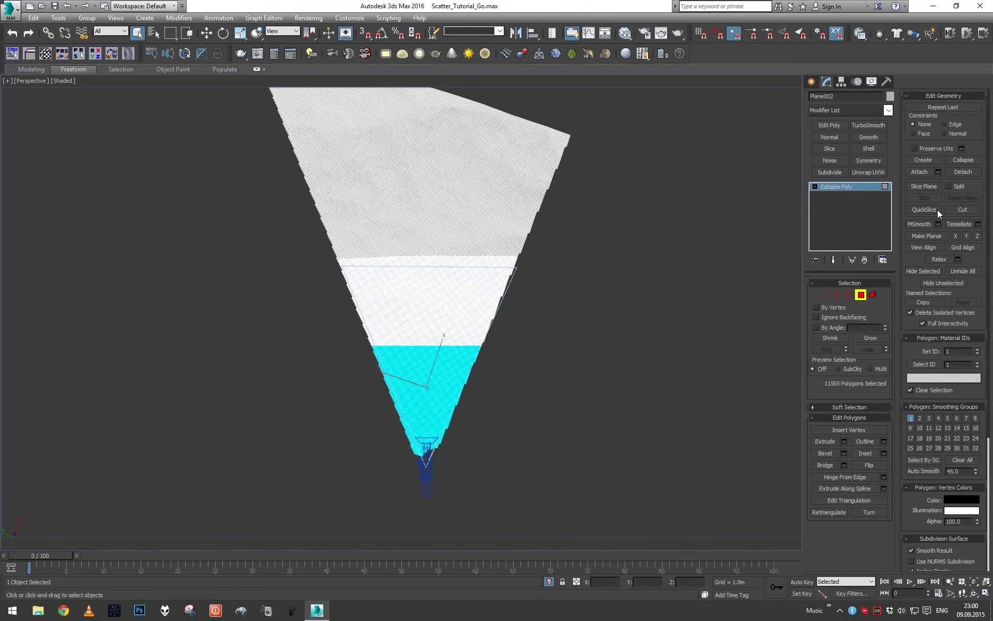
{"action": "scroll", "coordinate": [411, 257], "scroll_direction": "up", "scroll_amount": 3}
{"action": "left_click_drag", "start_coordinate": [656, 371], "coordinate": [660, 364], "text": "alt"}
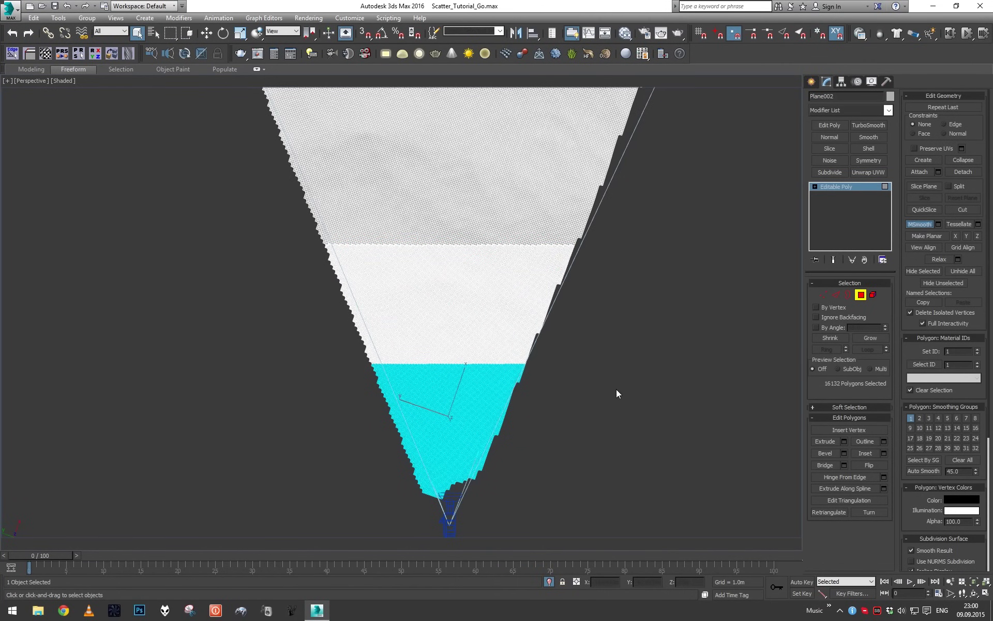
- Narrow the selection to the foreground polygons closest to the camera and subdivide them once more with MSmooth
{"action": "middle_click_drag", "start_coordinate": [616, 390], "coordinate": [602, 292]}
{"action": "scroll", "coordinate": [602, 292], "scroll_direction": "up", "scroll_amount": 4}
{"action": "left_click_drag", "start_coordinate": [247, 175], "coordinate": [749, 350], "text": "alt"}
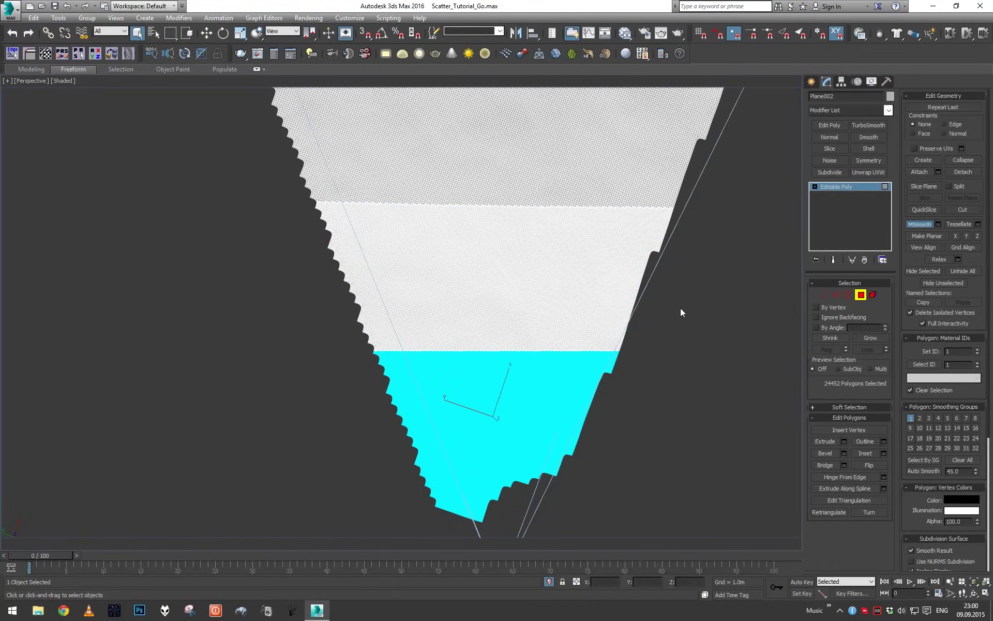
- Show the polygon statistics, leave polygon editing and inspect the subdivided terrain copy through Camera001 without edged faces
{"action": "key", "text": "7"}
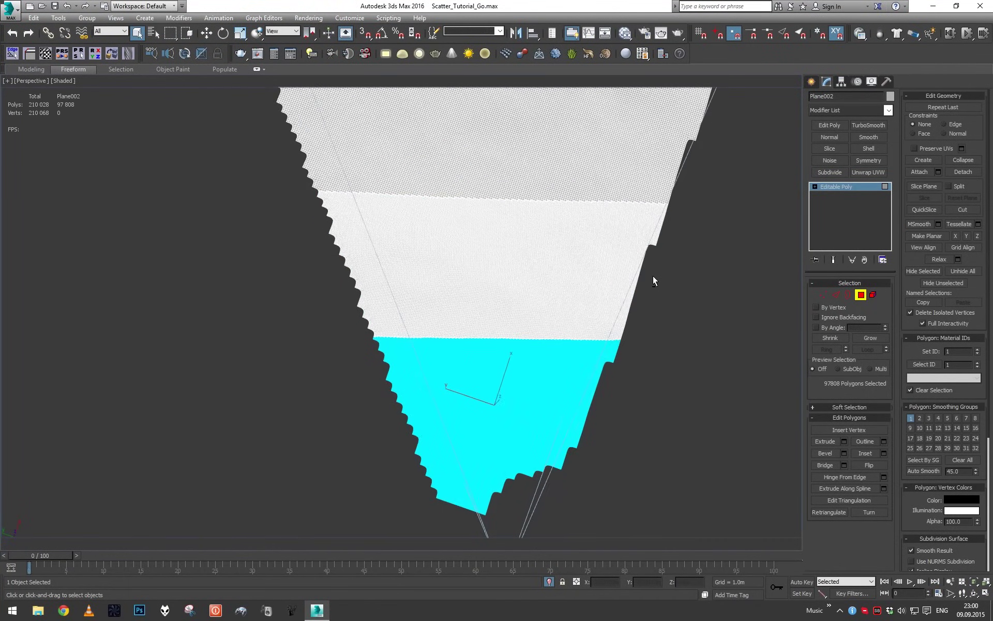
{"action": "key", "text": "4"}
{"action": "scroll", "coordinate": [660, 274], "scroll_direction": "down", "scroll_amount": 4}
{"action": "scroll", "coordinate": [610, 286], "scroll_direction": "up", "scroll_amount": 4}
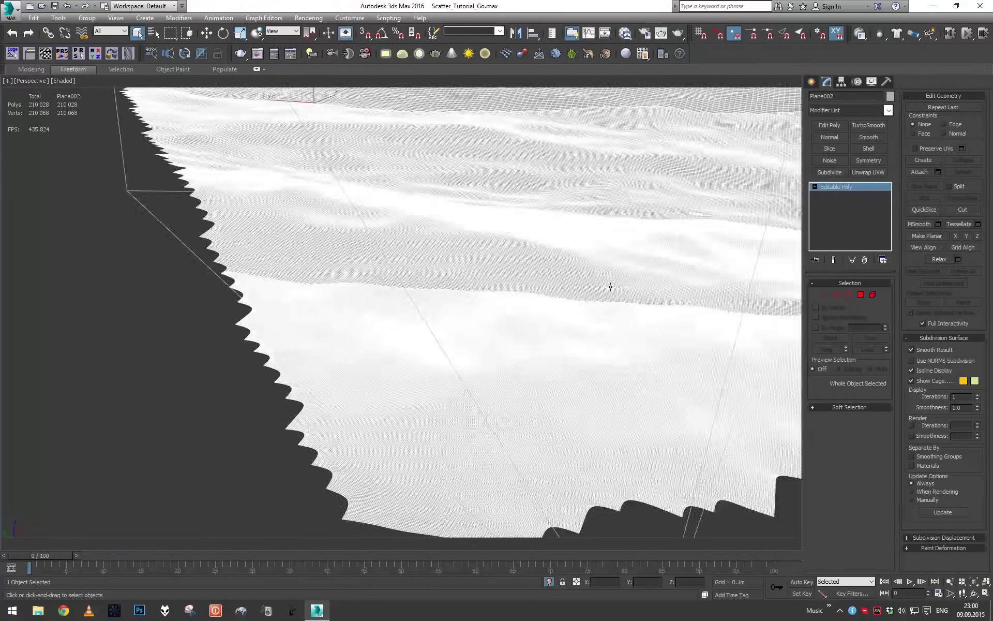
{"action": "scroll", "coordinate": [300, 240], "scroll_direction": "down", "scroll_amount": 3}
{"action": "key", "text": "c"}
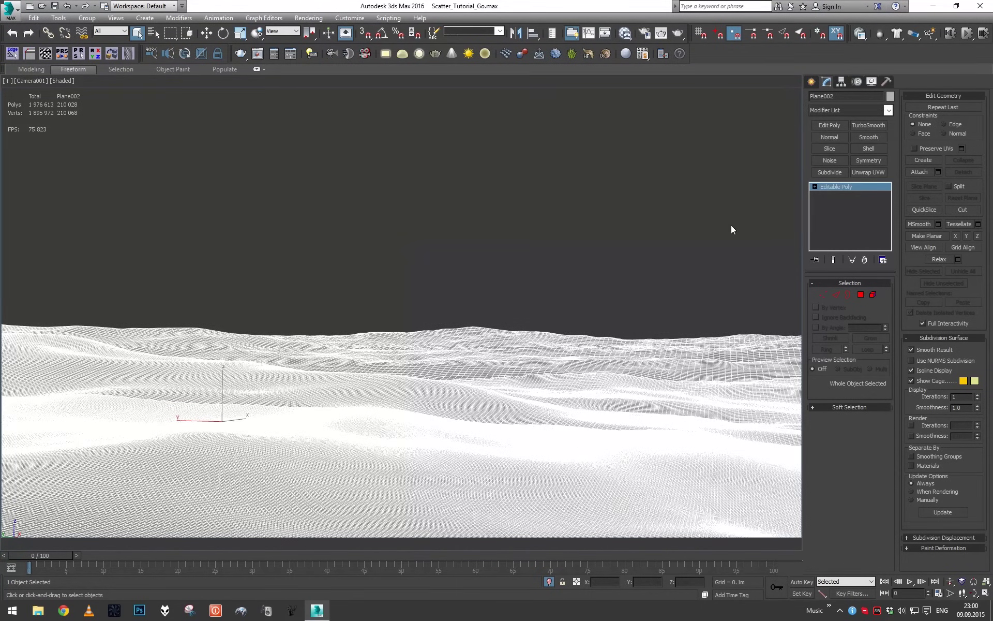
{"action": "key", "text": "F4"}
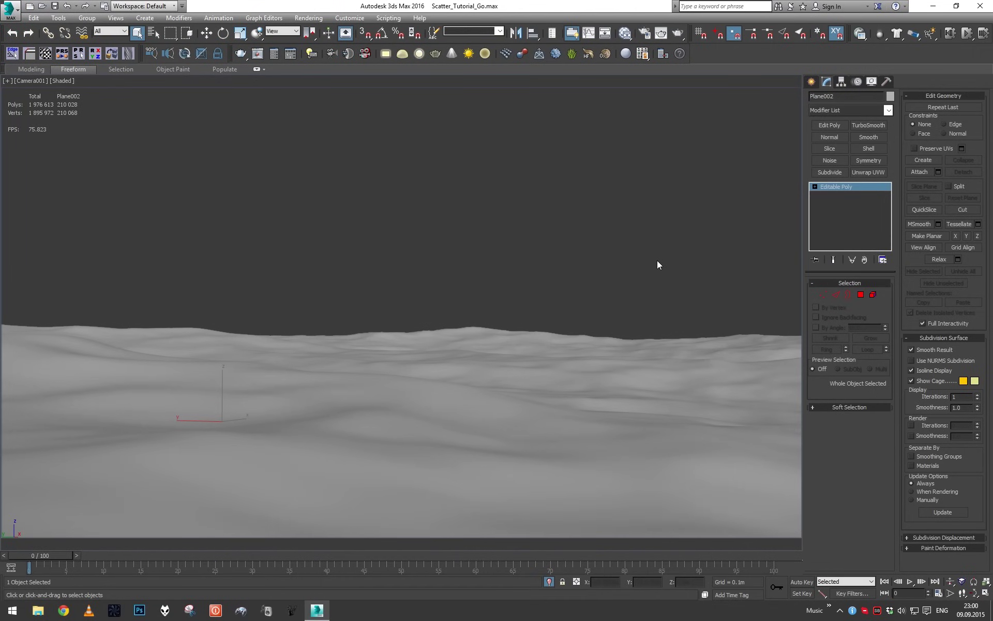
- Apply a Smooth modifier to the terrain copy and collapse its modifier stack
{"action": "left_click", "coordinate": [862, 138]}
{"action": "key", "text": "F4"}
{"action": "key", "text": "F4"}
{"action": "right_click", "coordinate": [831, 231]}
{"action": "left_click", "coordinate": [865, 336]}
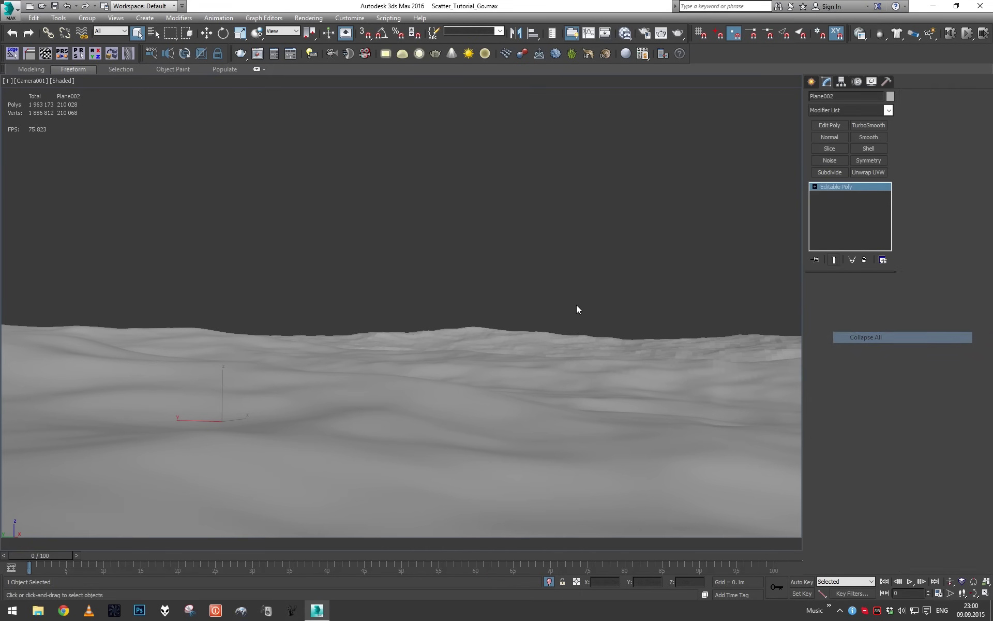
{"action": "key", "text": "m"}
{"action": "left_click", "coordinate": [791, 313]}
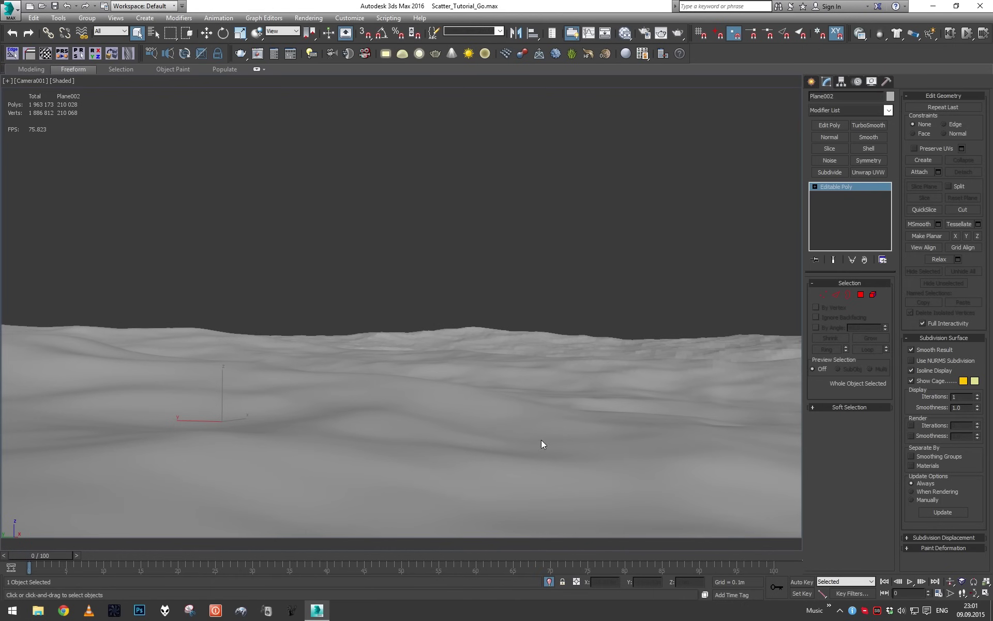
- End the isolation, add the original terrain plane to the selection and isolate the two planes with edged faces shown
{"action": "left_click", "coordinate": [547, 580]}
{"action": "key", "text": "p"}
{"action": "scroll", "coordinate": [524, 416], "scroll_direction": "down", "scroll_amount": 5}
{"action": "middle_click_drag", "start_coordinate": [521, 355], "coordinate": [501, 368], "text": "alt"}
{"action": "key", "text": "F4"}
{"action": "left_click", "coordinate": [263, 318], "text": "ctrl"}
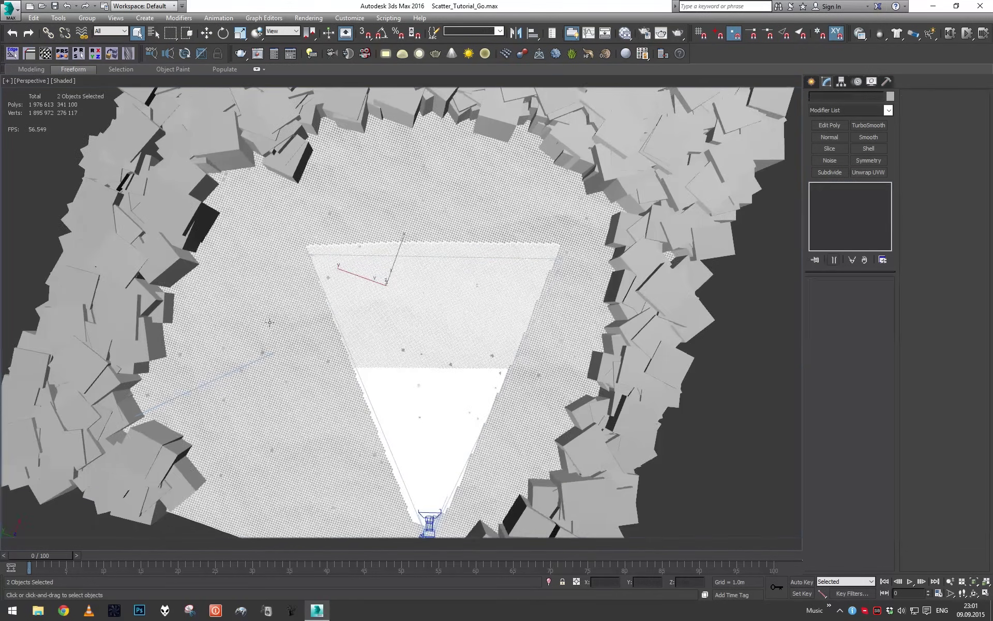
{"action": "key", "text": "alt+q"}
- Frame the subdivided terrain copy closely and open the Slate Material Editor below it, keeping the mesh in view
{"action": "middle_click_drag", "start_coordinate": [458, 396], "coordinate": [470, 319], "text": "alt"}
{"action": "scroll", "coordinate": [462, 367], "scroll_direction": "up", "scroll_amount": 5}
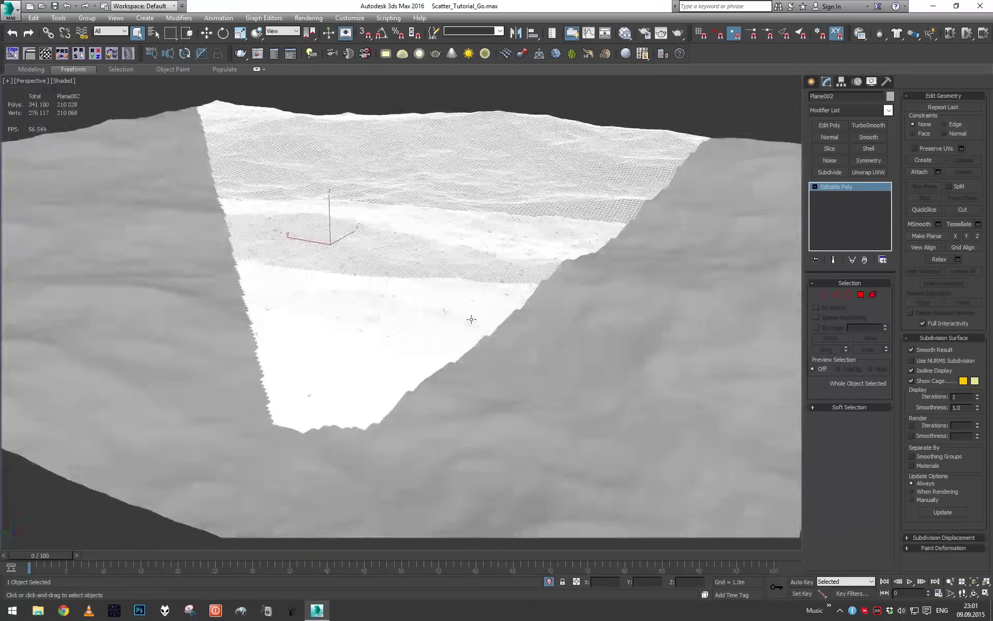
{"action": "scroll", "coordinate": [469, 331], "scroll_direction": "up", "scroll_amount": 4}
{"action": "key", "text": "m"}
{"action": "scroll", "coordinate": [405, 397], "scroll_direction": "down", "scroll_amount": 4}
{"action": "middle_click_drag", "start_coordinate": [248, 363], "coordinate": [277, 571]}
{"action": "scroll", "coordinate": [310, 458], "scroll_direction": "up", "scroll_amount": 1}
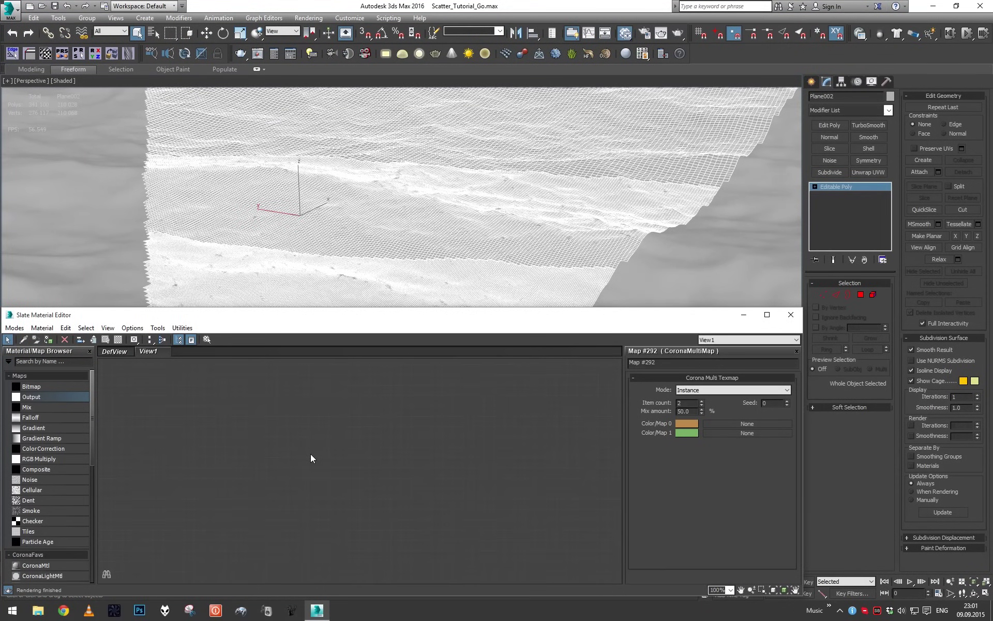
- Add a Displace modifier to the subdivided terrain copy
{"action": "left_click", "coordinate": [864, 114]}
{"action": "scroll", "coordinate": [853, 207], "scroll_direction": "down", "scroll_amount": 1}
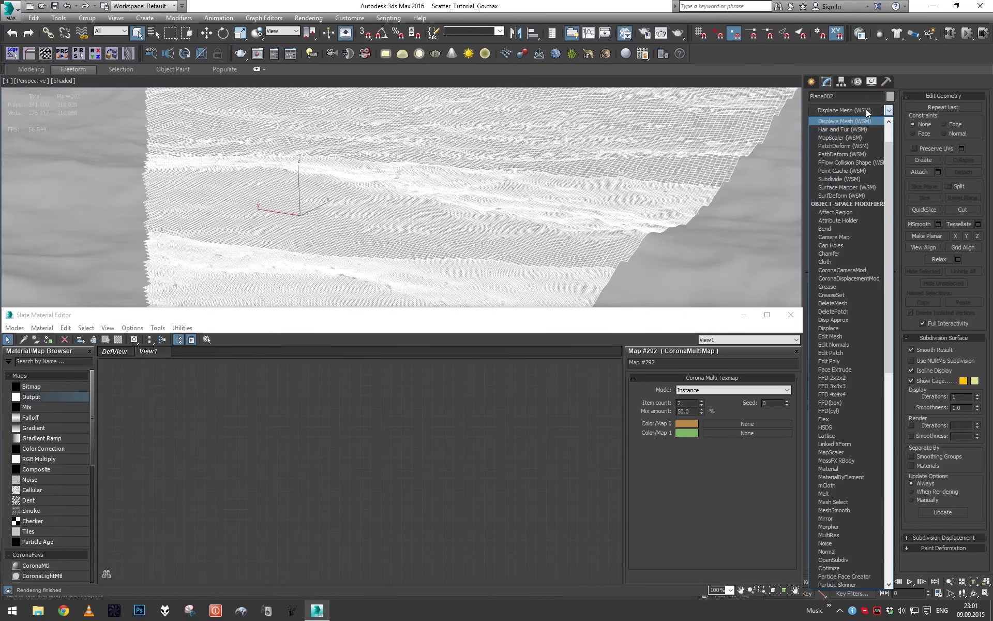
{"action": "left_click", "coordinate": [843, 328]}
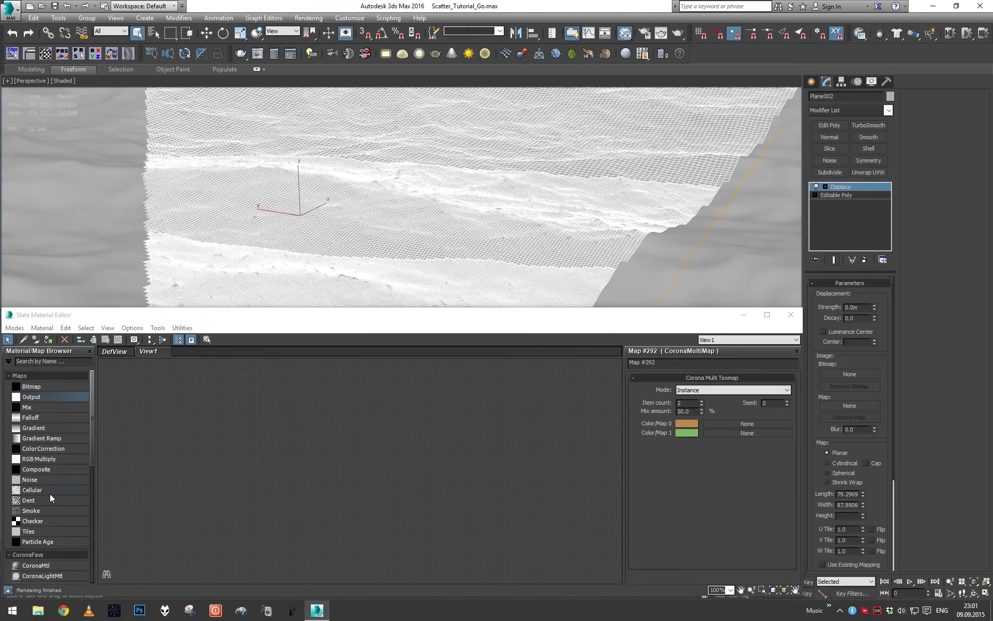
- Add a Cellular map and an Output map to the material graph, and name the Output map "Adaptor"
{"action": "left_click_drag", "start_coordinate": [46, 492], "coordinate": [357, 446]}
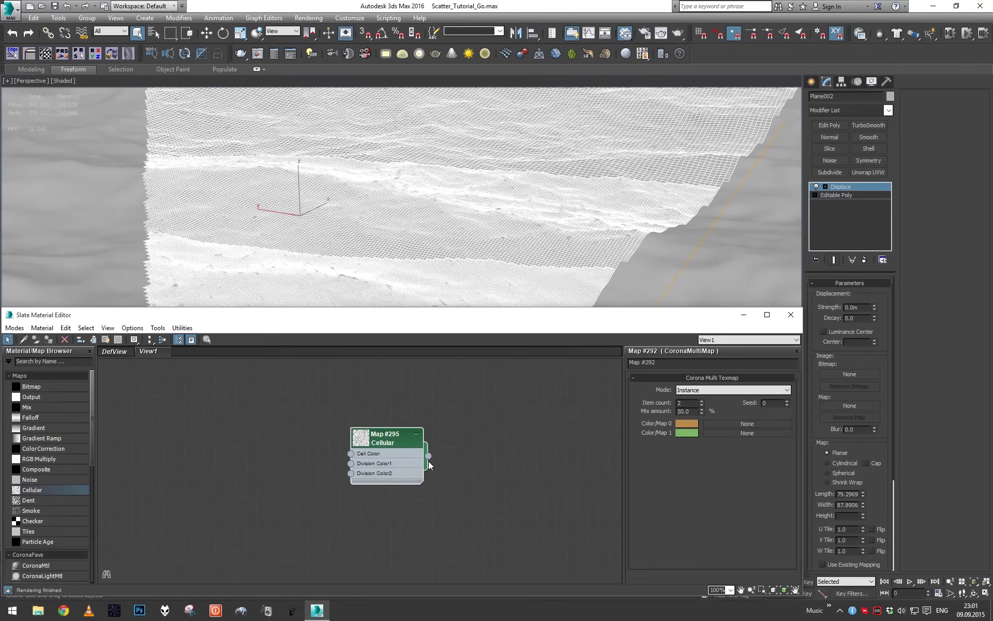
{"action": "left_click_drag", "start_coordinate": [30, 396], "coordinate": [484, 441]}
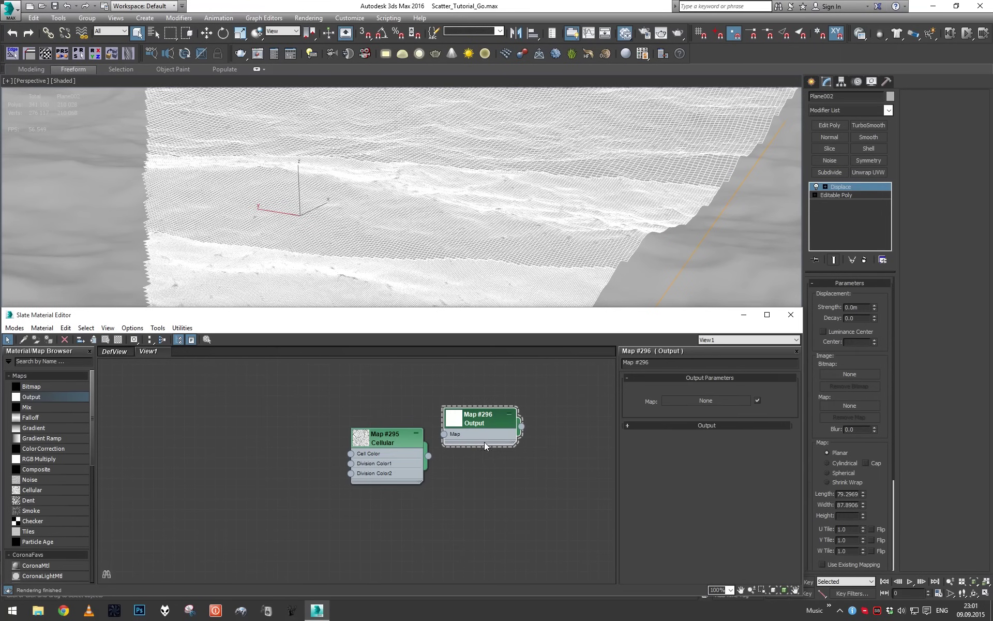
{"action": "left_click", "coordinate": [647, 362]}
{"action": "type", "text": "Adaptor"}
{"action": "key", "text": "Return"}
- Assign the Adaptor map to the Displace modifier as an instance and enable Luminance Center at 0.5
{"action": "middle_click_drag", "start_coordinate": [429, 454], "coordinate": [418, 456]}
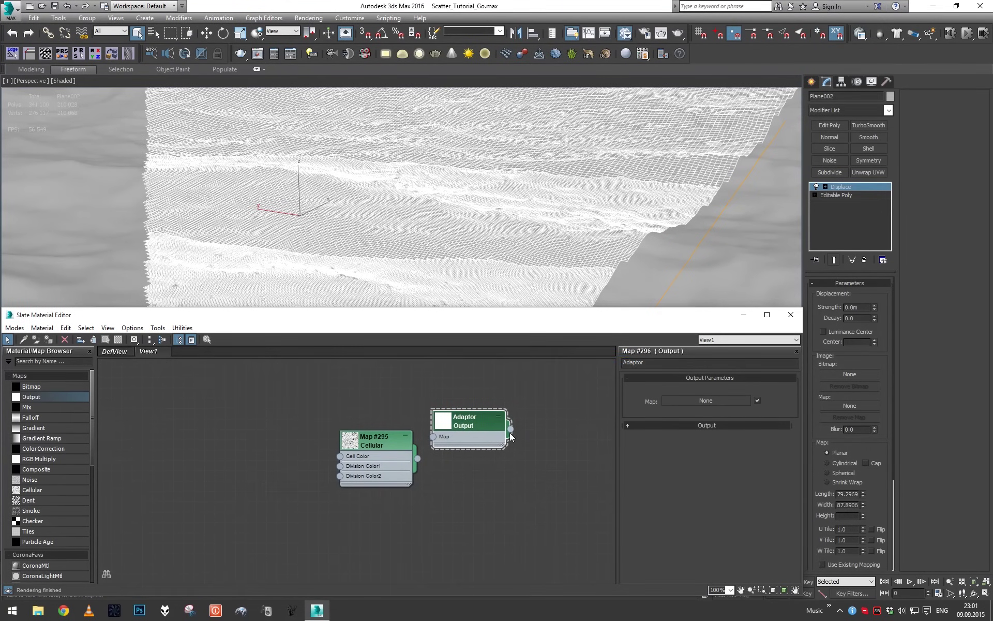
{"action": "left_click_drag", "start_coordinate": [510, 432], "coordinate": [858, 408]}
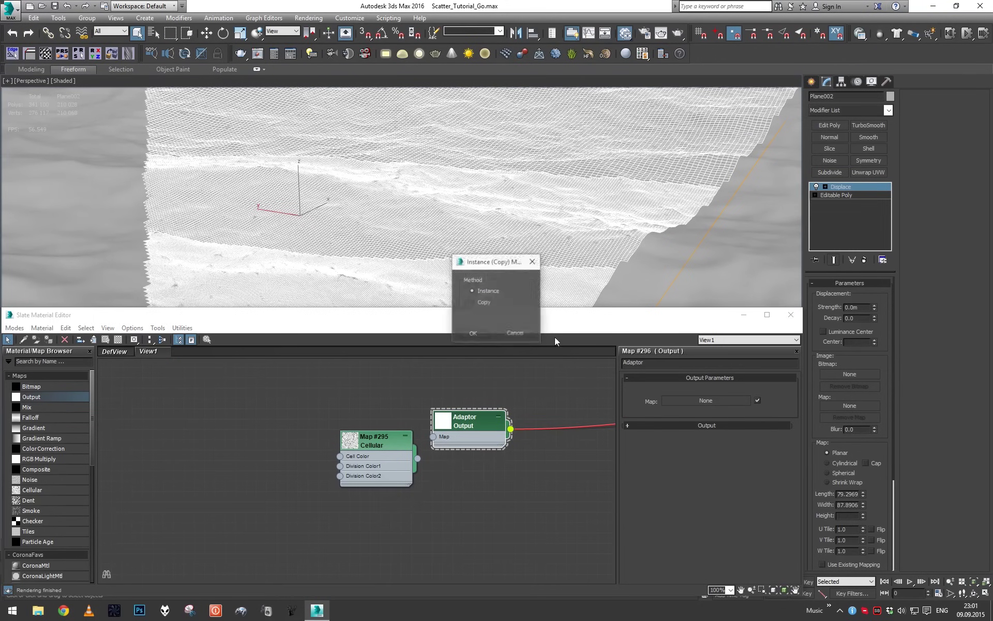
{"action": "left_click", "coordinate": [473, 329]}
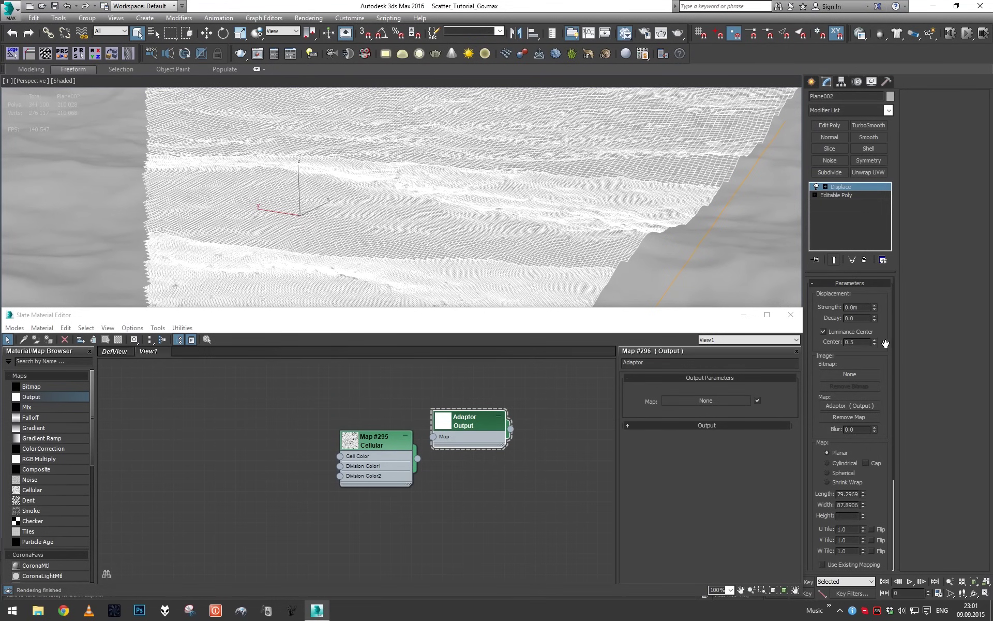
- Space out the two map nodes and feed the Cellular map into the Adaptor map's input
{"action": "left_click_drag", "start_coordinate": [416, 460], "coordinate": [340, 436]}
{"action": "left_click", "coordinate": [328, 451]}
{"action": "left_click_drag", "start_coordinate": [312, 469], "coordinate": [435, 434]}
{"action": "left_click", "coordinate": [461, 317]}
{"action": "left_click_drag", "start_coordinate": [461, 317], "coordinate": [463, 274]}
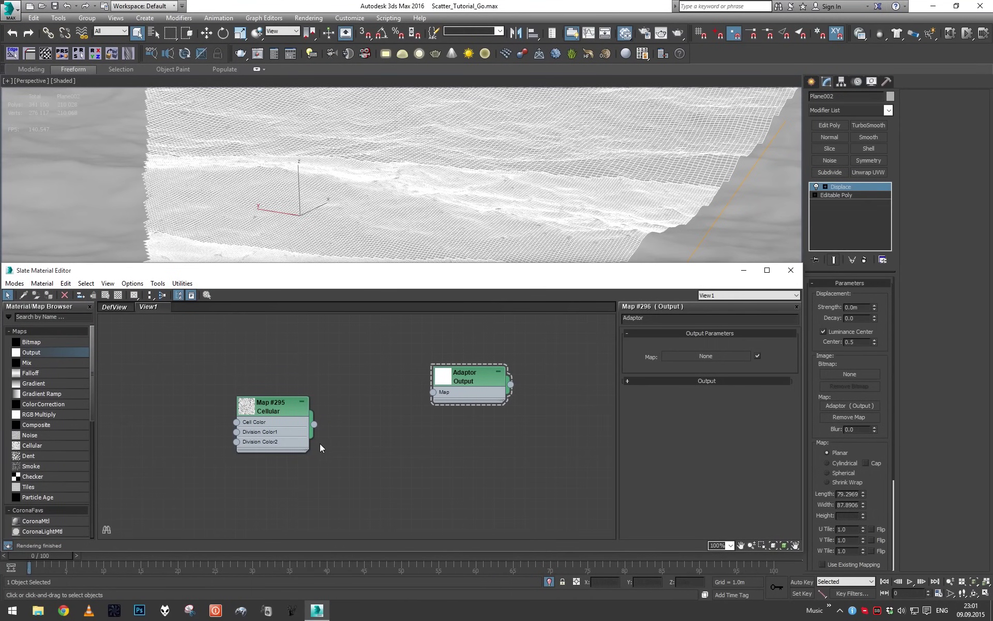
{"action": "scroll", "coordinate": [321, 420], "scroll_direction": "up", "scroll_amount": 1}
{"action": "left_click_drag", "start_coordinate": [314, 424], "coordinate": [445, 389]}
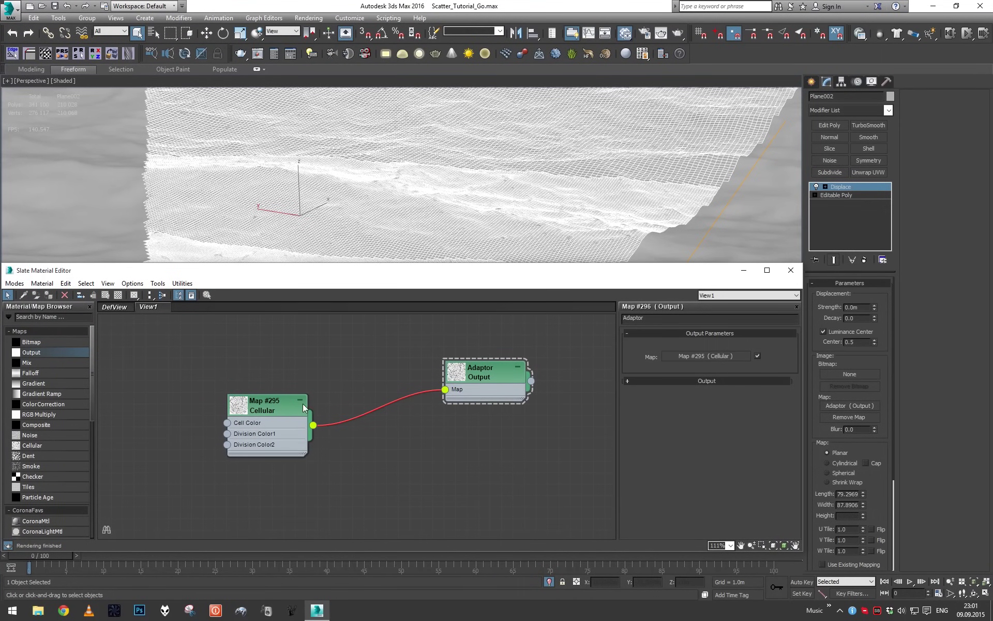
- Set the Displace modifier's strength to 3 m
{"action": "double_click", "coordinate": [856, 307]}
{"action": "type", "text": "3"}
{"action": "key", "text": "Return"}
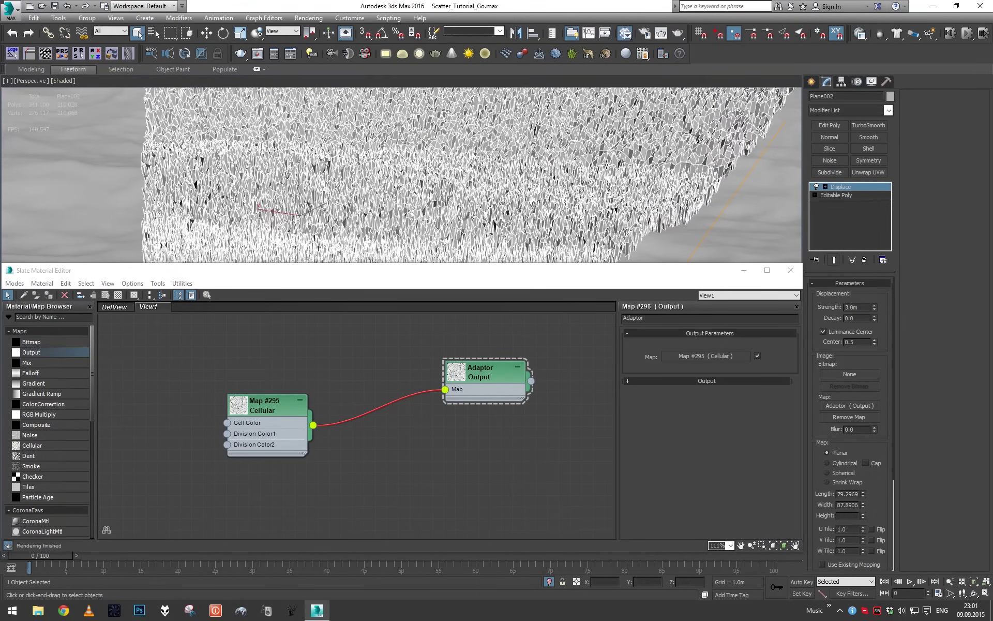
{"action": "scroll", "coordinate": [606, 165], "scroll_direction": "down", "scroll_amount": 3}
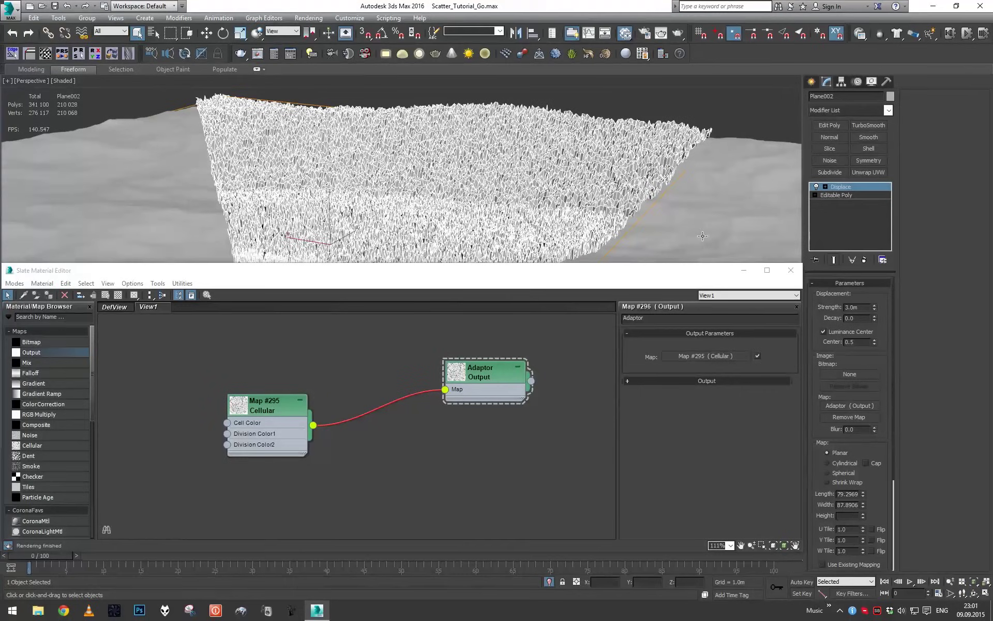
- Set the Cellular map's cells to Chips and enable Fractal with 10 iterations and Adaptive off
{"action": "left_click", "coordinate": [299, 424]}
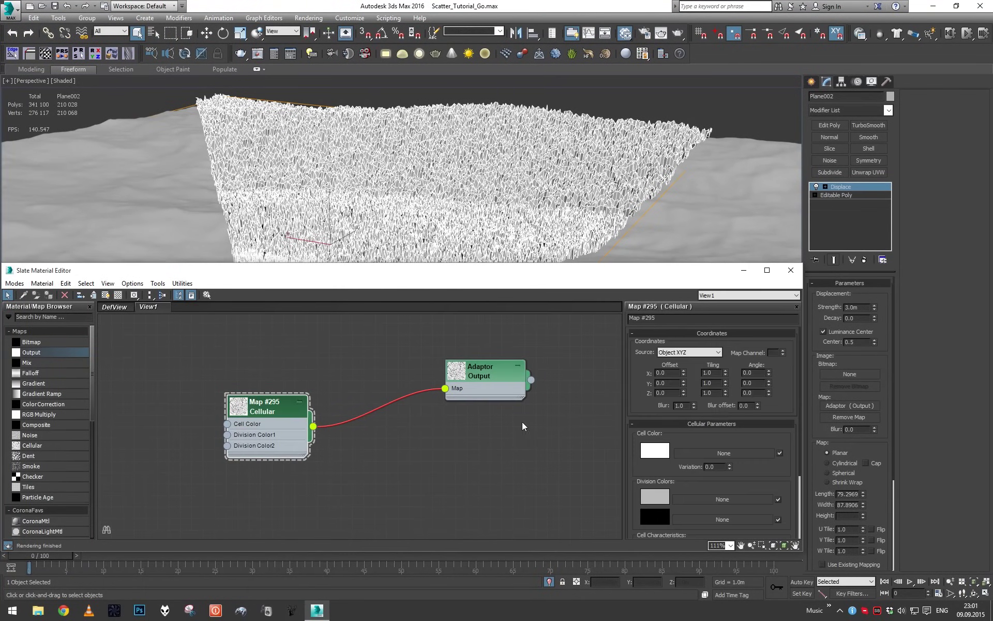
{"action": "left_click_drag", "start_coordinate": [563, 273], "coordinate": [565, 333]}
{"action": "scroll", "coordinate": [538, 268], "scroll_direction": "up", "scroll_amount": 3}
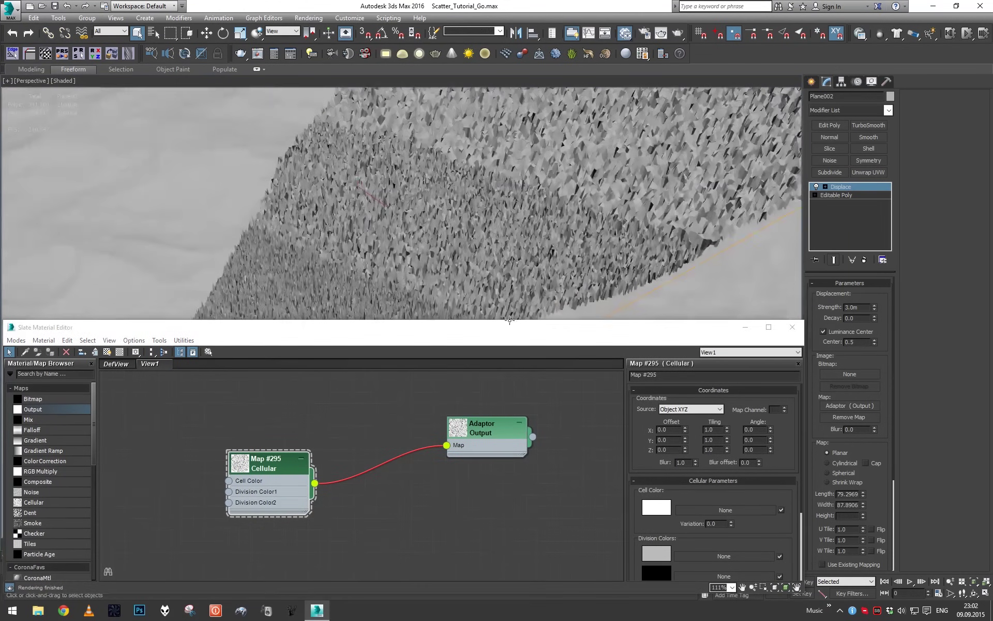
{"action": "scroll", "coordinate": [716, 504], "scroll_direction": "down", "scroll_amount": 4}
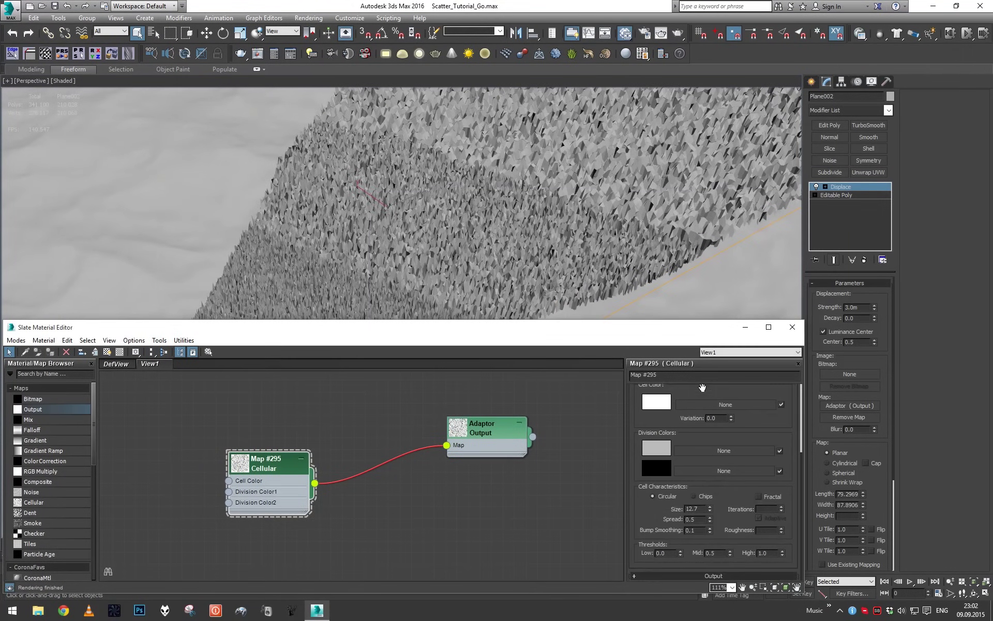
{"action": "left_click", "coordinate": [694, 496]}
{"action": "left_click", "coordinate": [759, 496]}
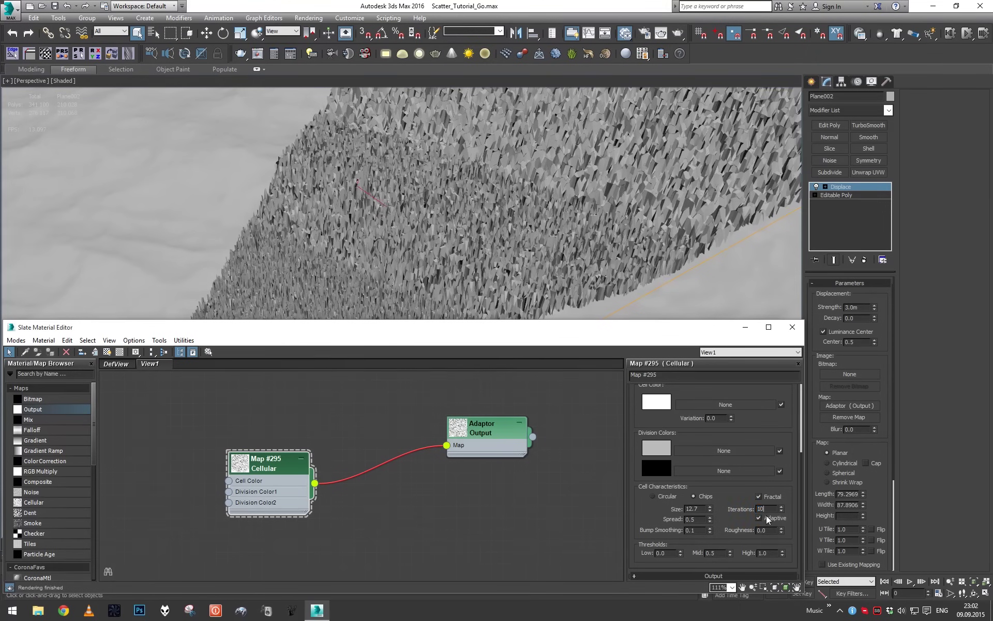
- Set the Cellular map's size to 1000 and its spread to 1.0
{"action": "double_click", "coordinate": [693, 508]}
{"action": "type", "text": "100"}
{"action": "key", "text": "Return"}
{"action": "type", "text": "1000"}
{"action": "key", "text": "Return"}
{"action": "middle_click_drag", "start_coordinate": [557, 266], "coordinate": [539, 202], "text": "alt"}
{"action": "double_click", "coordinate": [693, 518]}
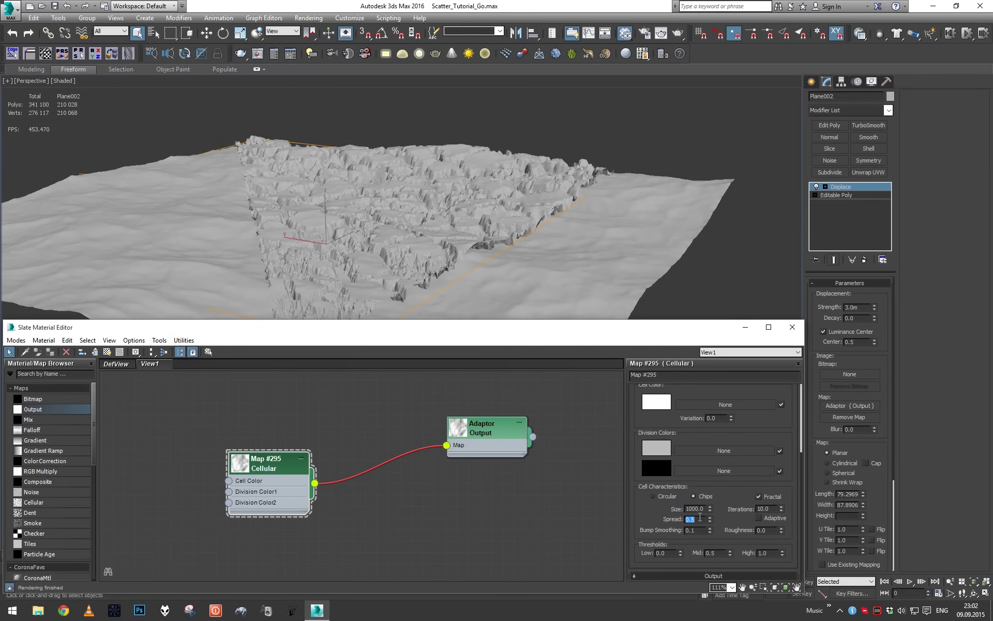
{"action": "type", "text": "1"}
{"action": "key", "text": "Return"}
- Activate the Displace modifier's gizmo and rotate it to slant the rock displacement on the terrain copy
{"action": "mouse_move", "coordinate": [521, 247]}
{"action": "middle_mouse_down", "text": "alt"}
{"action": "mouse_move", "coordinate": [519, 295]}
{"action": "mouse_move", "coordinate": [520, 241]}
{"action": "mouse_move", "coordinate": [532, 262]}
{"action": "middle_mouse_up", "text": "alt"}
{"action": "key", "text": "1"}
{"action": "key", "text": "w"}
{"action": "middle_click_drag", "start_coordinate": [511, 171], "coordinate": [492, 199], "text": "alt"}
{"action": "key", "text": "e"}
{"action": "left_click_drag", "start_coordinate": [342, 201], "coordinate": [372, 237]}
{"action": "middle_click_drag", "start_coordinate": [372, 237], "coordinate": [393, 217], "text": "alt"}
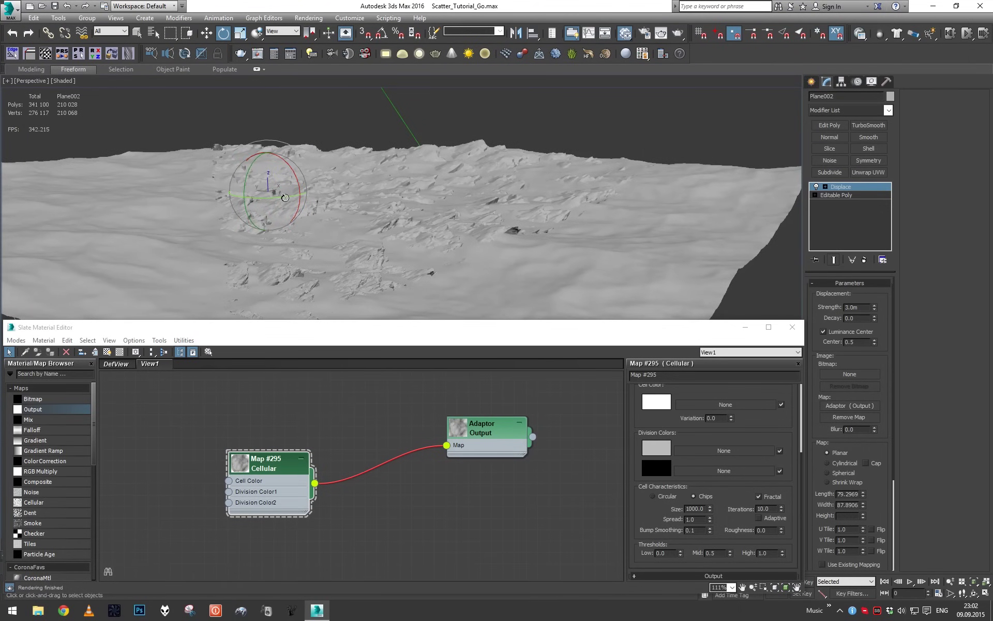
- View the terrain through Camera001 with the material editor out of the way and fine-tune the Displace gizmo's rotation
{"action": "key", "text": "c"}
{"action": "left_click_drag", "start_coordinate": [717, 330], "coordinate": [0, 282]}
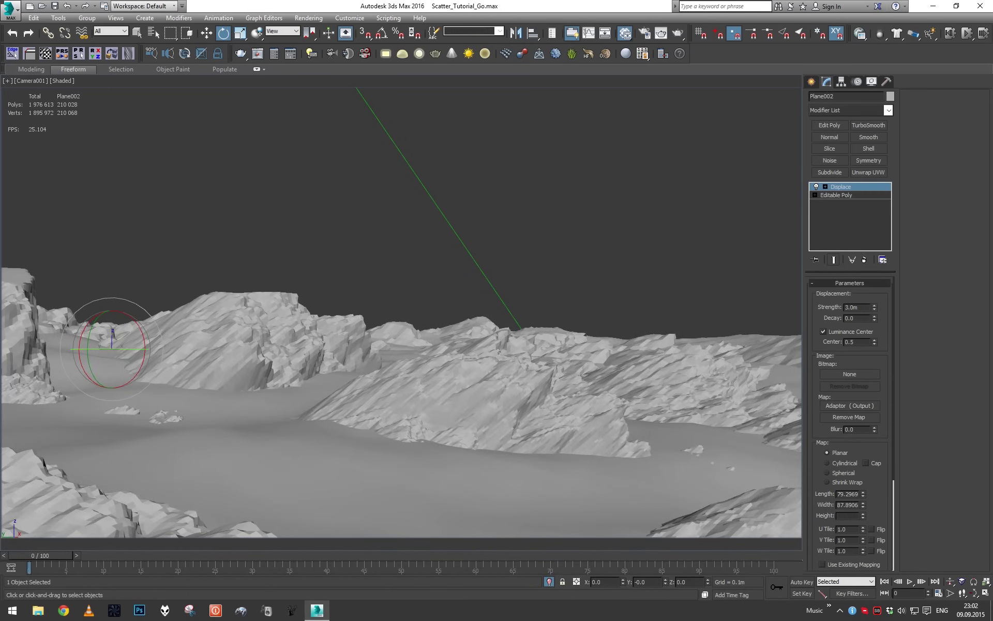
{"action": "mouse_move", "coordinate": [128, 350]}
{"action": "left_mouse_down"}
{"action": "mouse_move", "coordinate": [140, 351]}
{"action": "mouse_move", "coordinate": [123, 351]}
{"action": "left_mouse_up"}
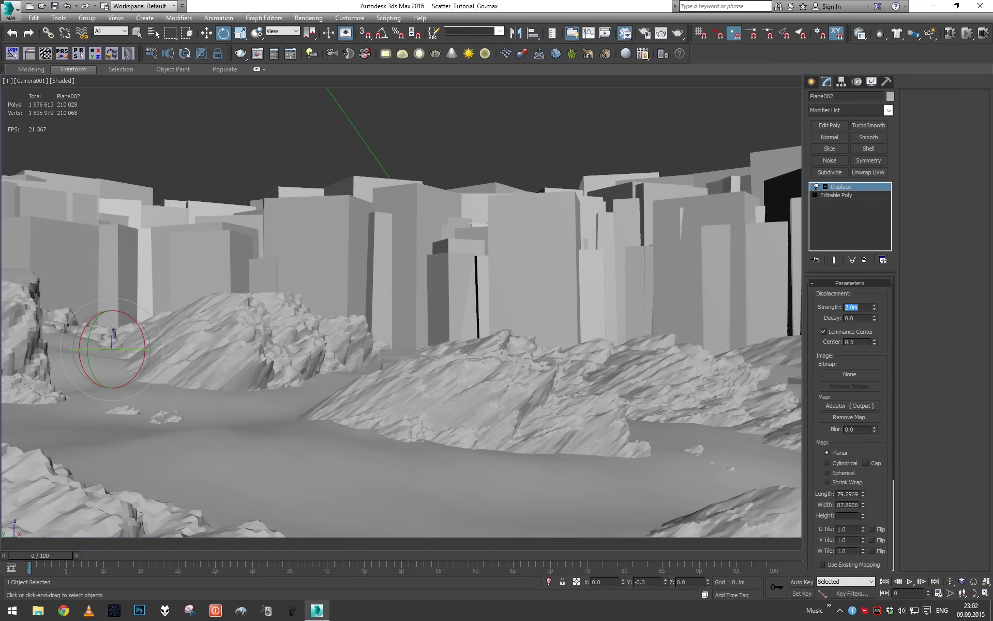
- Lower the Displace modifier's strength to 1 m
{"action": "key", "text": "Return"}
{"action": "type", "text": "2"}
{"action": "key", "text": "Return"}
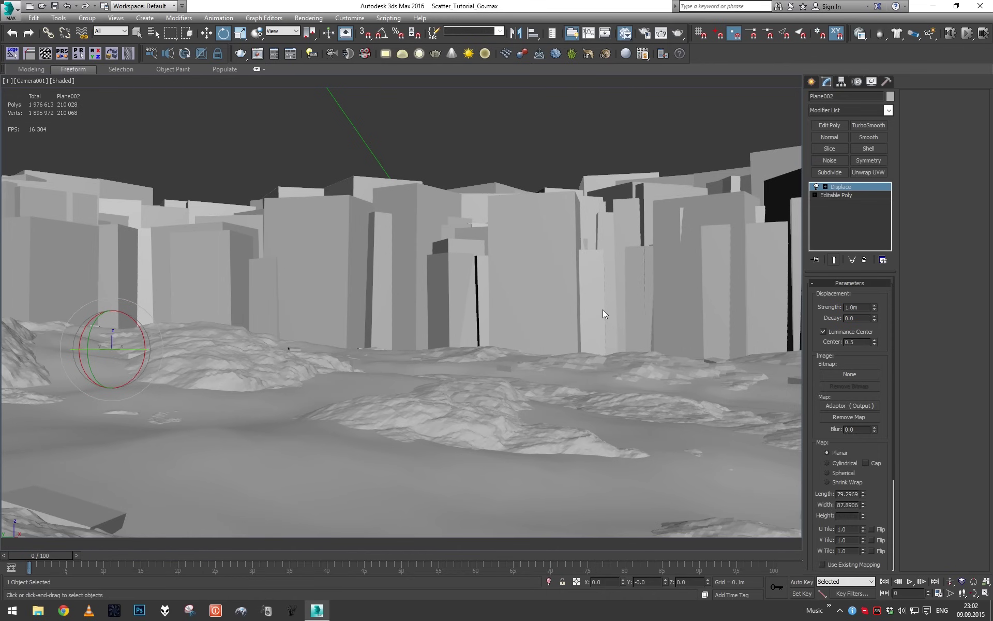
- Rotate the Displace gizmo further to change the slant of the rock layers
{"action": "key", "text": "p"}
{"action": "middle_click_drag", "start_coordinate": [600, 311], "coordinate": [342, 297], "text": "alt"}
{"action": "left_click_drag", "start_coordinate": [349, 310], "coordinate": [354, 314]}
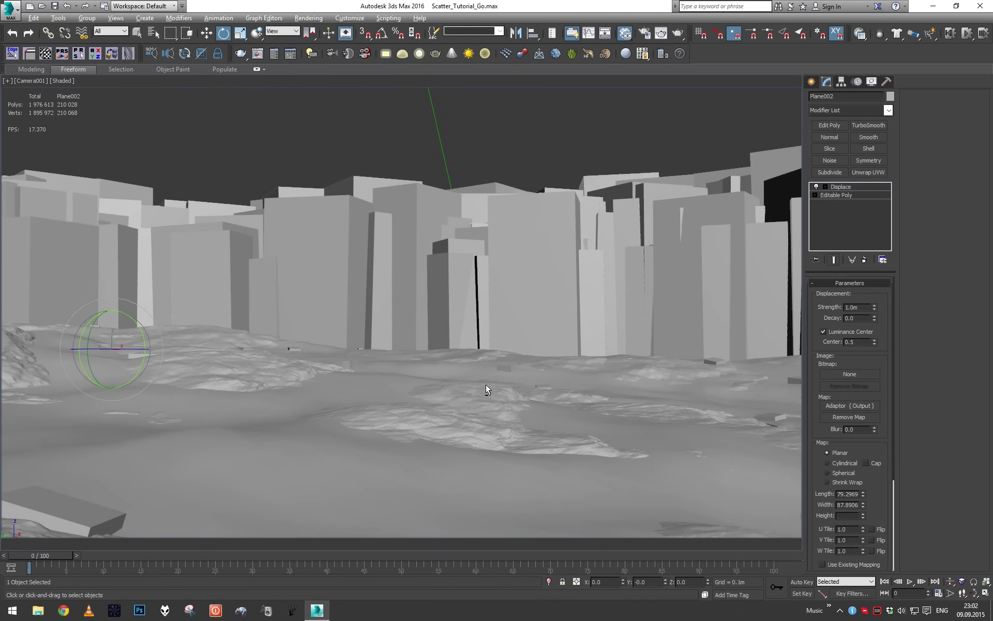
- Isolate the terrain copy, set its Displace strength to 2 m and end the isolation
{"action": "key", "text": "alt+q"}
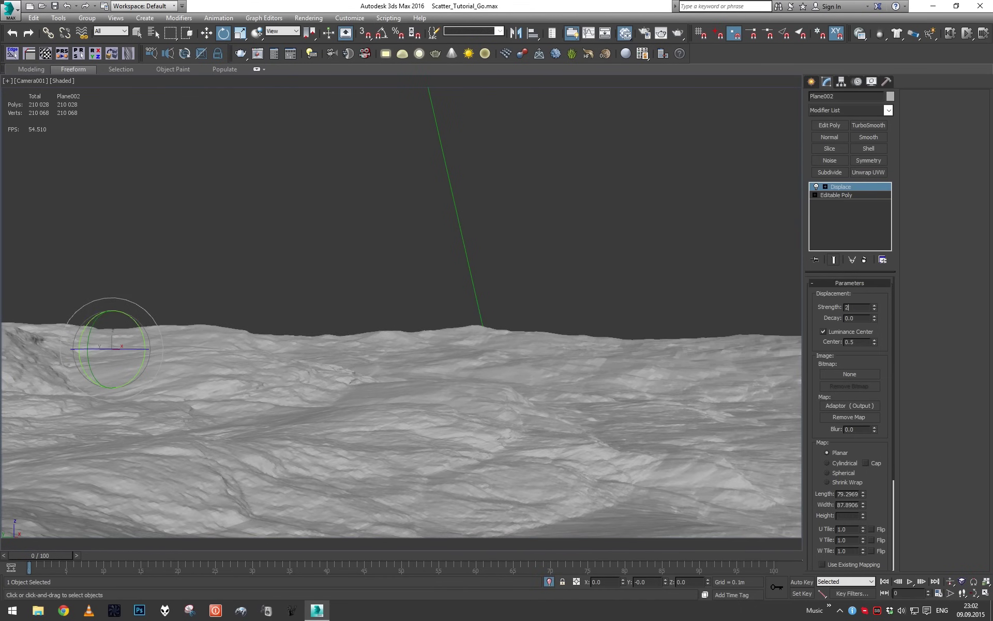
{"action": "key", "text": "Return"}
{"action": "left_click", "coordinate": [549, 581]}
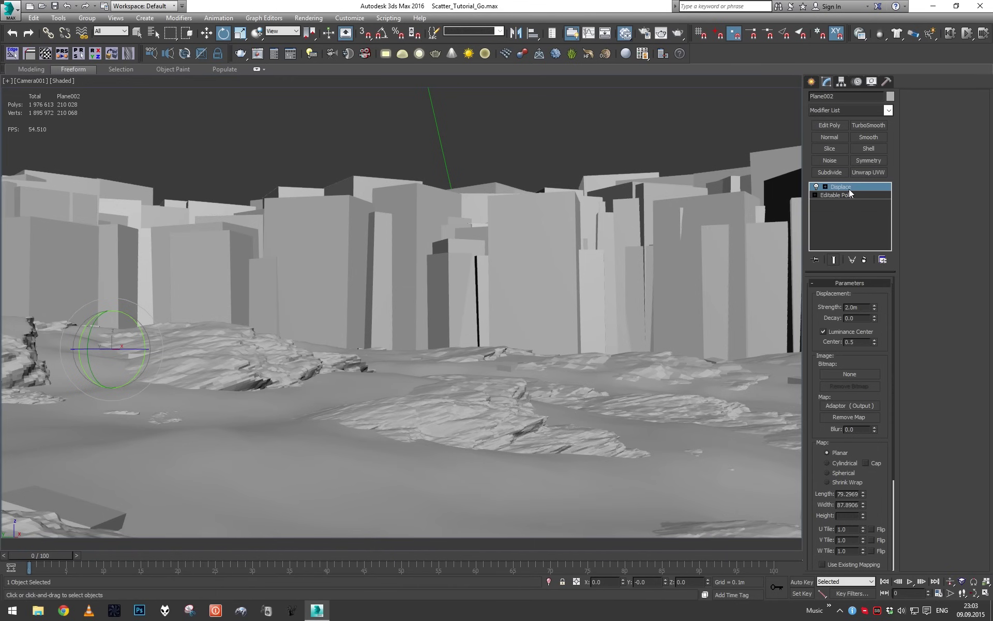
- Change the terrain copy's object colour to dark grey and return to plain selection mode
{"action": "key", "text": "p"}
{"action": "scroll", "coordinate": [544, 265], "scroll_direction": "down", "scroll_amount": 6}
{"action": "middle_click_drag", "start_coordinate": [544, 265], "coordinate": [498, 272], "text": "alt"}
{"action": "scroll", "coordinate": [501, 274], "scroll_direction": "up", "scroll_amount": 5}
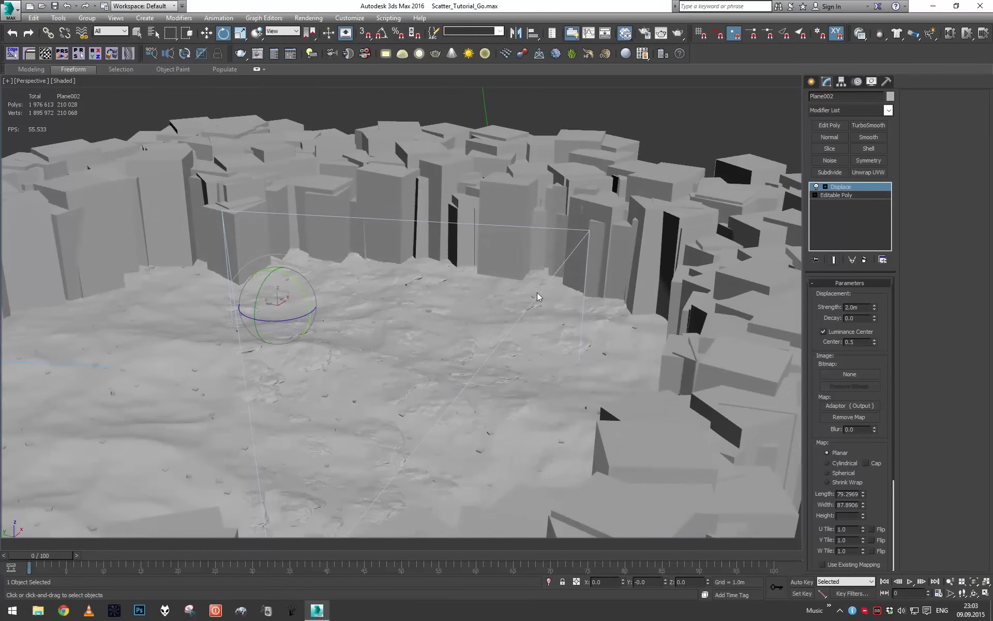
{"action": "left_click", "coordinate": [890, 96]}
{"action": "left_click", "coordinate": [414, 327]}
{"action": "left_click", "coordinate": [547, 360]}
{"action": "middle_click_drag", "start_coordinate": [614, 314], "coordinate": [643, 266]}
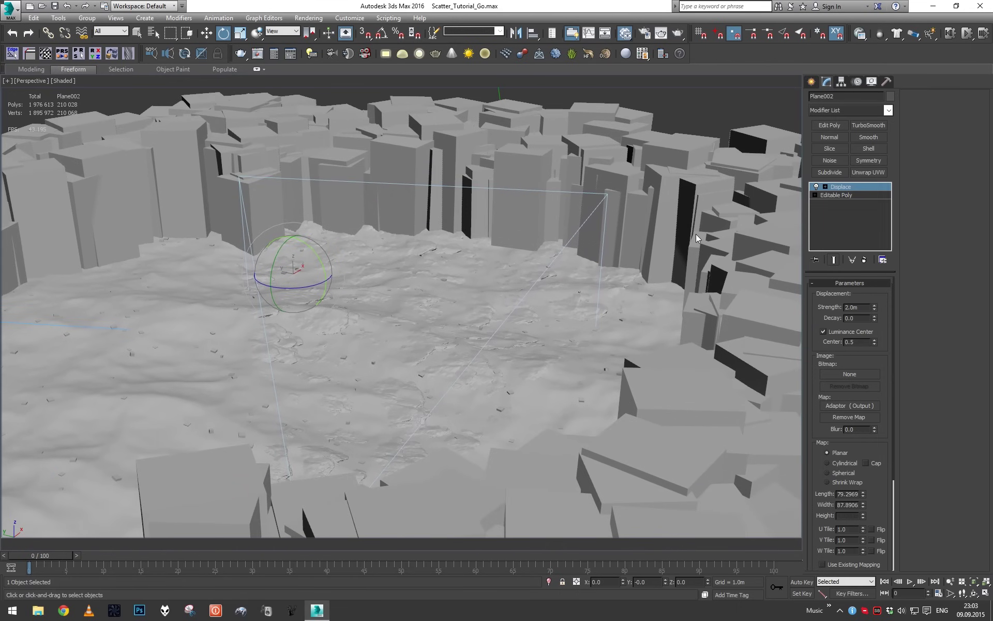
{"action": "key", "text": "q"}
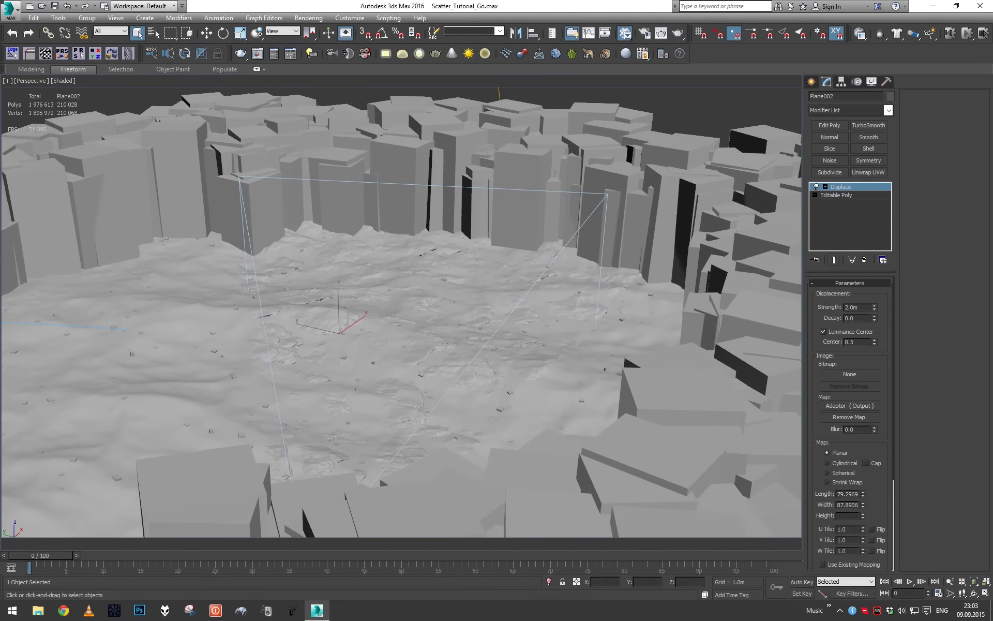
- Assign a new CoronaMtl to the terrain copy with its diffuse colour set to grey RGB 55, and minimize the material editor
{"action": "key", "text": "m"}
{"action": "left_click_drag", "start_coordinate": [267, 220], "coordinate": [287, 318]}
{"action": "double_click", "coordinate": [188, 455]}
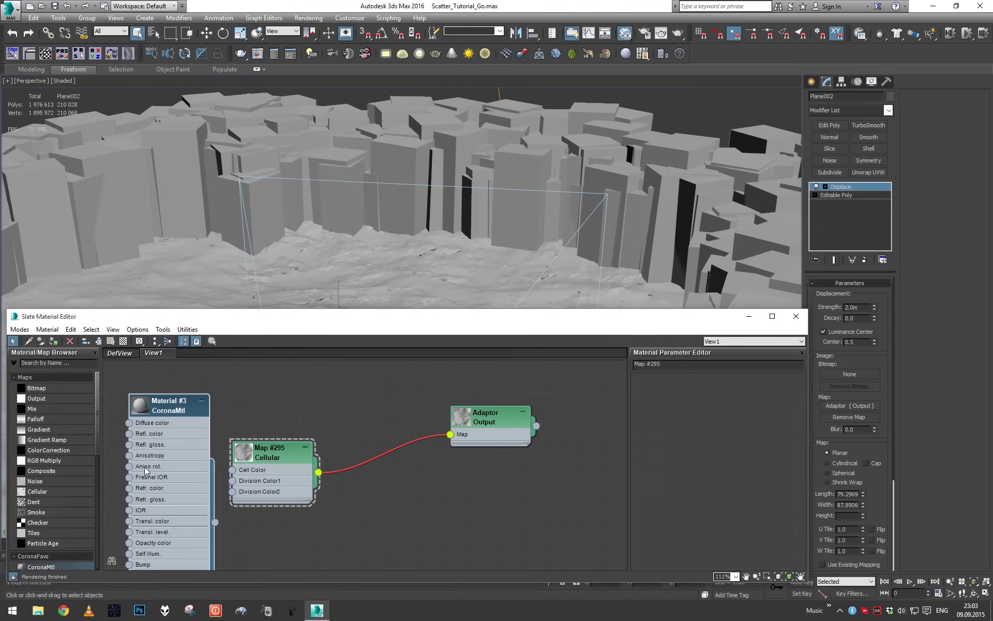
{"action": "left_click", "coordinate": [749, 396]}
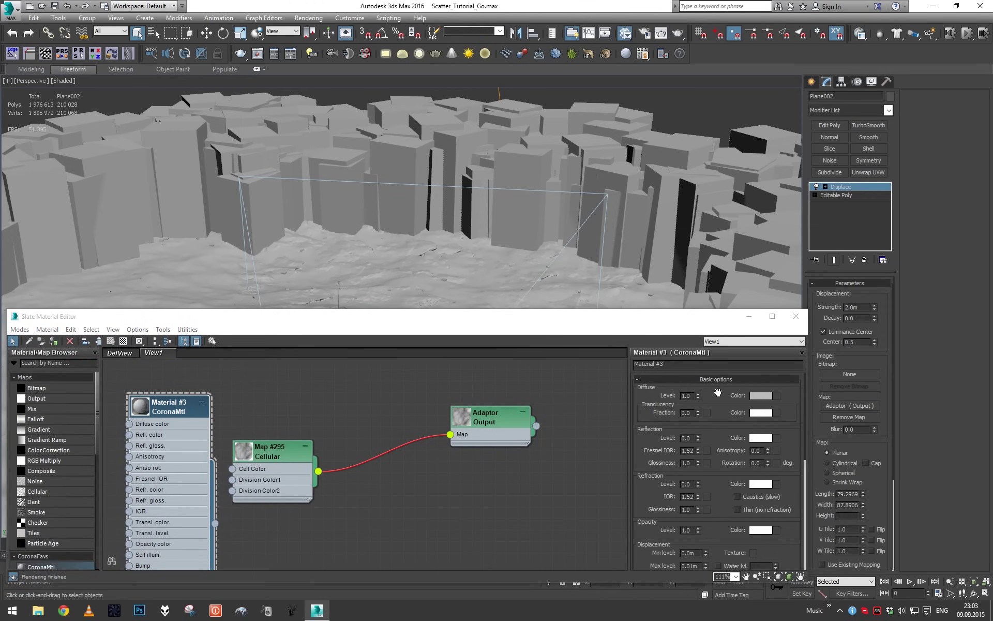
{"action": "left_click_drag", "start_coordinate": [362, 120], "coordinate": [345, 120]}
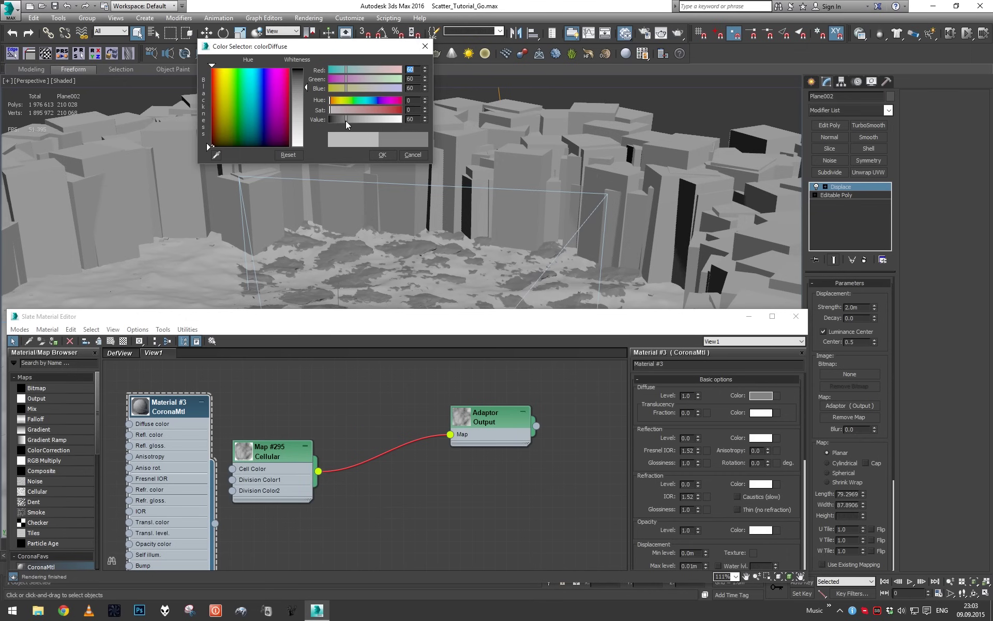
{"action": "left_click", "coordinate": [374, 154]}
{"action": "left_click", "coordinate": [749, 316]}
- Rotate the Displace gizmo again, checking the dark rock patches from above and through the camera
{"action": "key", "text": "c"}
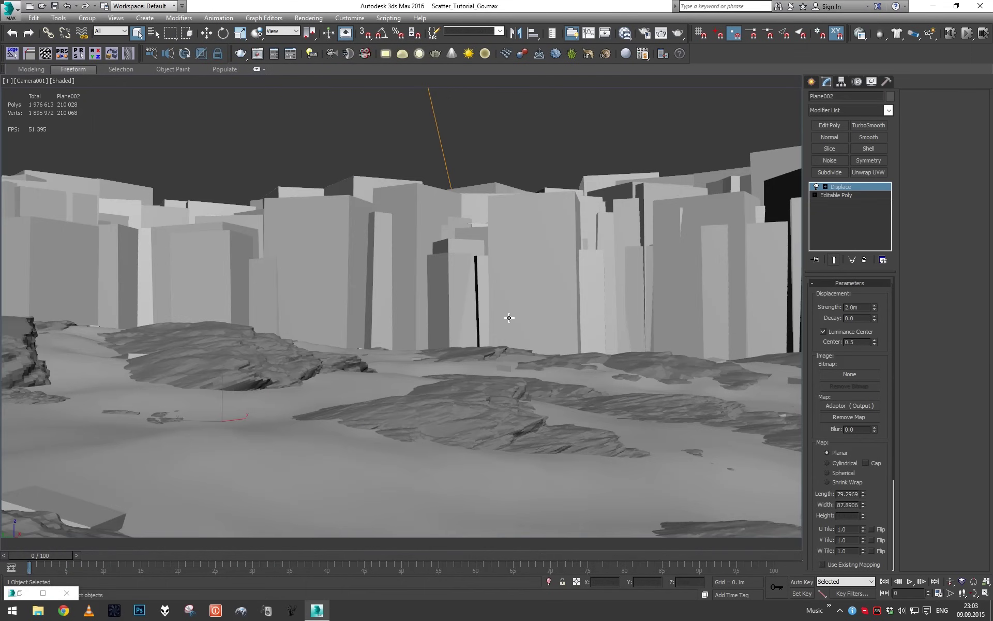
{"action": "key", "text": "p"}
{"action": "scroll", "coordinate": [492, 306], "scroll_direction": "down", "scroll_amount": 5}
{"action": "middle_click_drag", "start_coordinate": [492, 306], "coordinate": [484, 302], "text": "alt"}
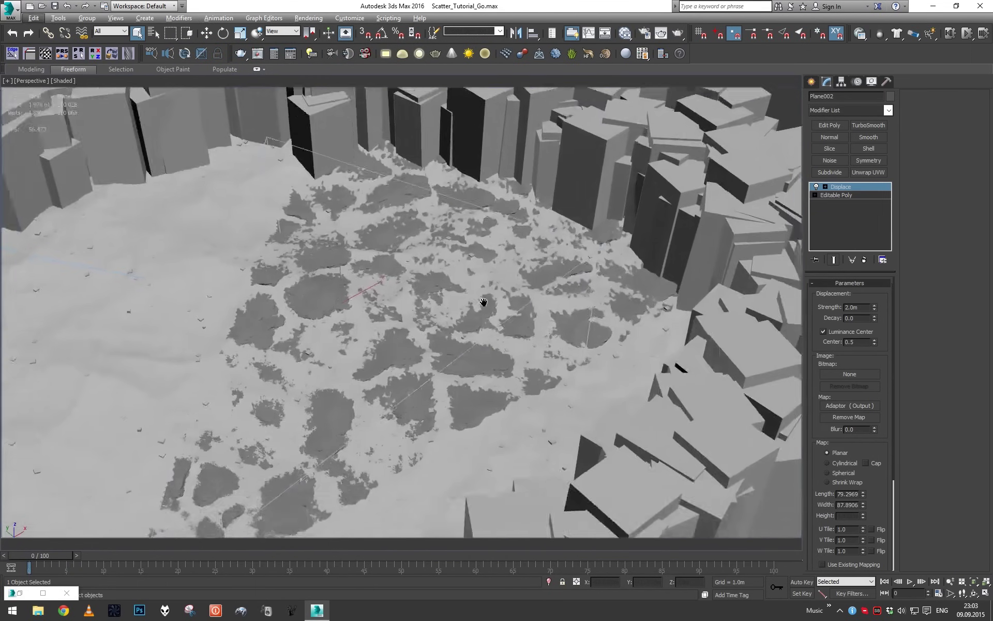
{"action": "scroll", "coordinate": [491, 293], "scroll_direction": "up", "scroll_amount": 3}
{"action": "left_click", "coordinate": [843, 189]}
{"action": "key", "text": "w"}
{"action": "scroll", "coordinate": [585, 274], "scroll_direction": "down", "scroll_amount": 8}
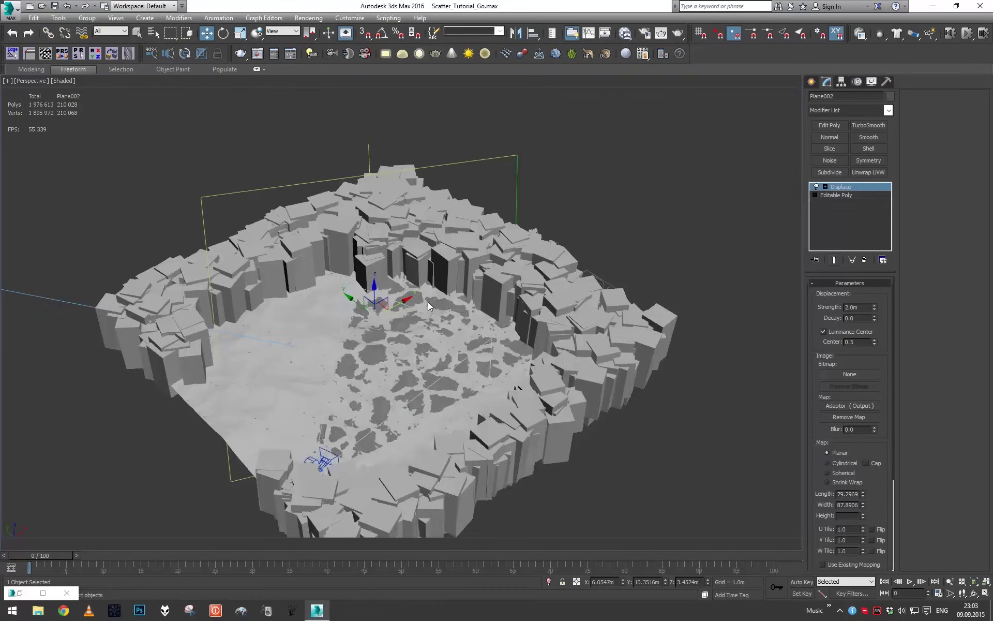
{"action": "scroll", "coordinate": [421, 321], "scroll_direction": "up", "scroll_amount": 4}
{"action": "key", "text": "e"}
{"action": "middle_click_drag", "start_coordinate": [420, 329], "coordinate": [431, 264], "text": "alt"}
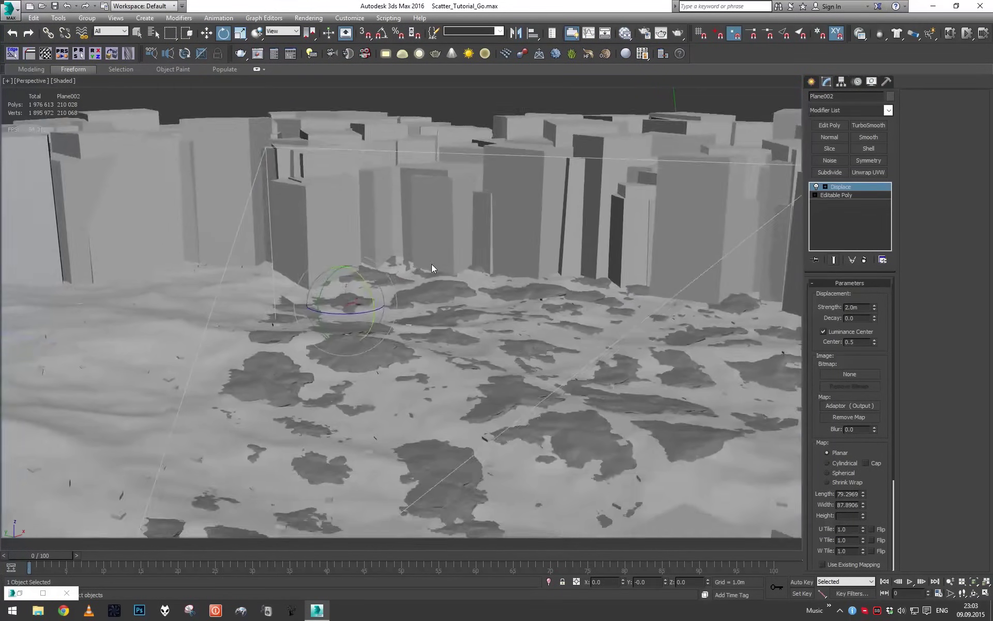
{"action": "scroll", "coordinate": [431, 265], "scroll_direction": "up", "scroll_amount": 3}
{"action": "left_click_drag", "start_coordinate": [332, 309], "coordinate": [260, 308]}
{"action": "key", "text": "c"}
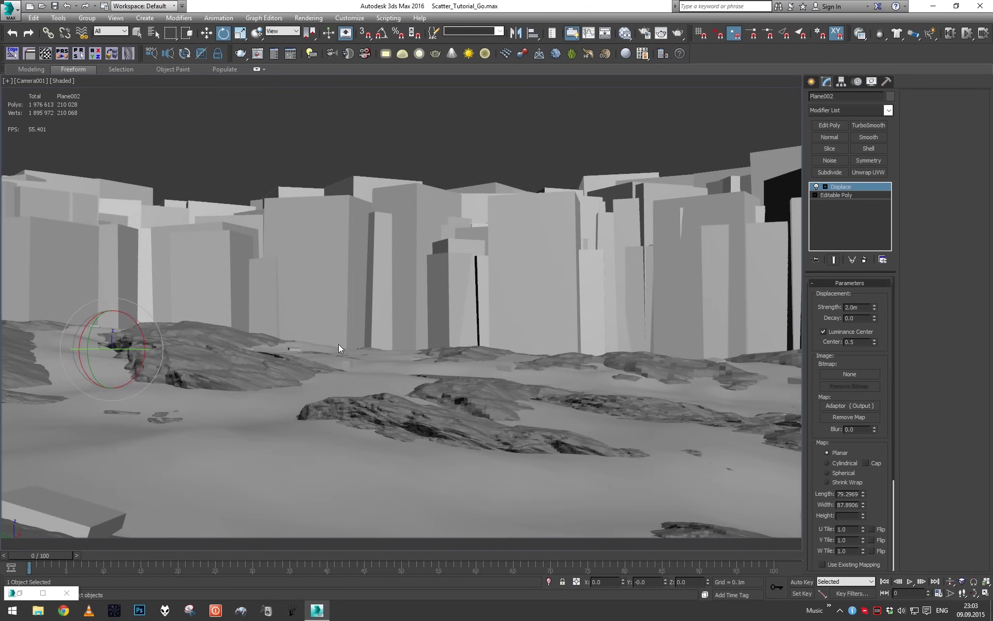
{"action": "mouse_move", "coordinate": [155, 353]}
{"action": "left_mouse_down"}
{"action": "mouse_move", "coordinate": [214, 375]}
{"action": "mouse_move", "coordinate": [145, 343]}
{"action": "mouse_move", "coordinate": [148, 330]}
{"action": "mouse_move", "coordinate": [152, 340]}
{"action": "left_mouse_up"}
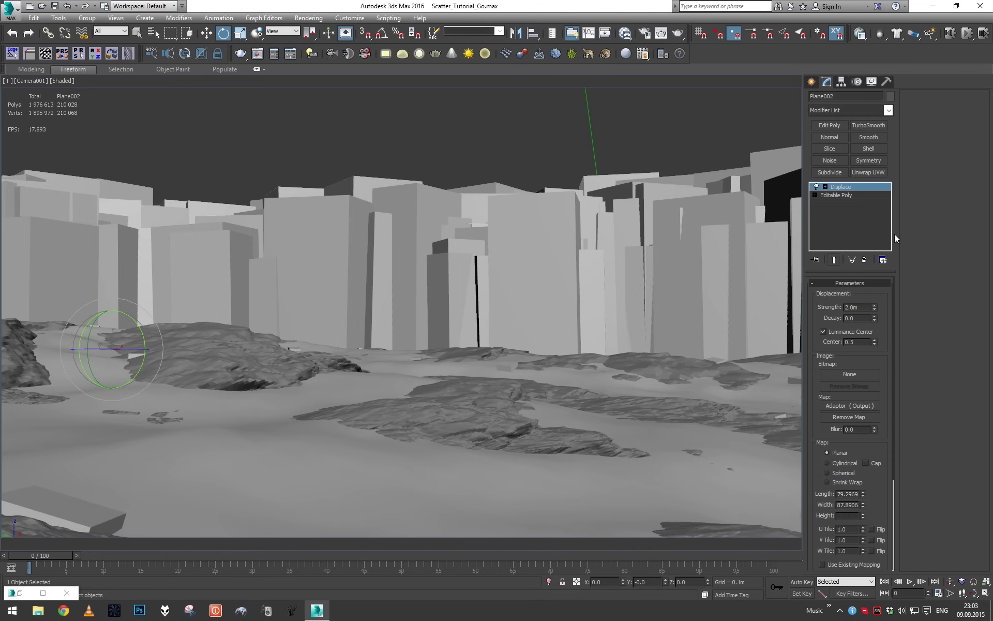
- Insert a TurboSmooth modifier with 1 iteration between the Editable Poly and the Displace modifier
{"action": "left_click", "coordinate": [851, 195]}
{"action": "left_click", "coordinate": [868, 125]}
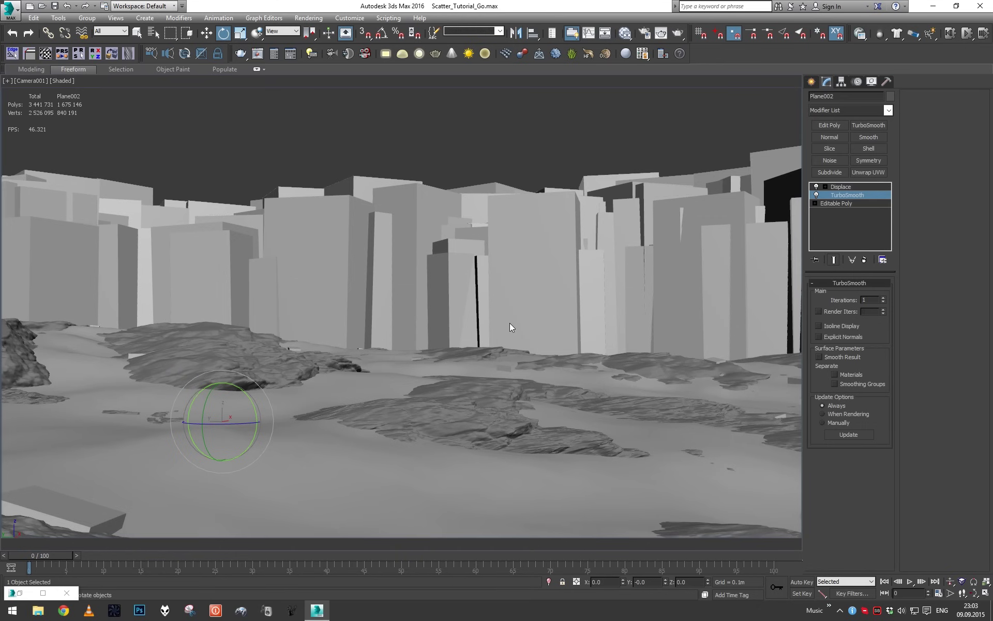
{"action": "key", "text": "p"}
{"action": "middle_click_drag", "start_coordinate": [510, 323], "coordinate": [668, 348], "text": "alt"}
{"action": "scroll", "coordinate": [501, 328], "scroll_direction": "down", "scroll_amount": 4}
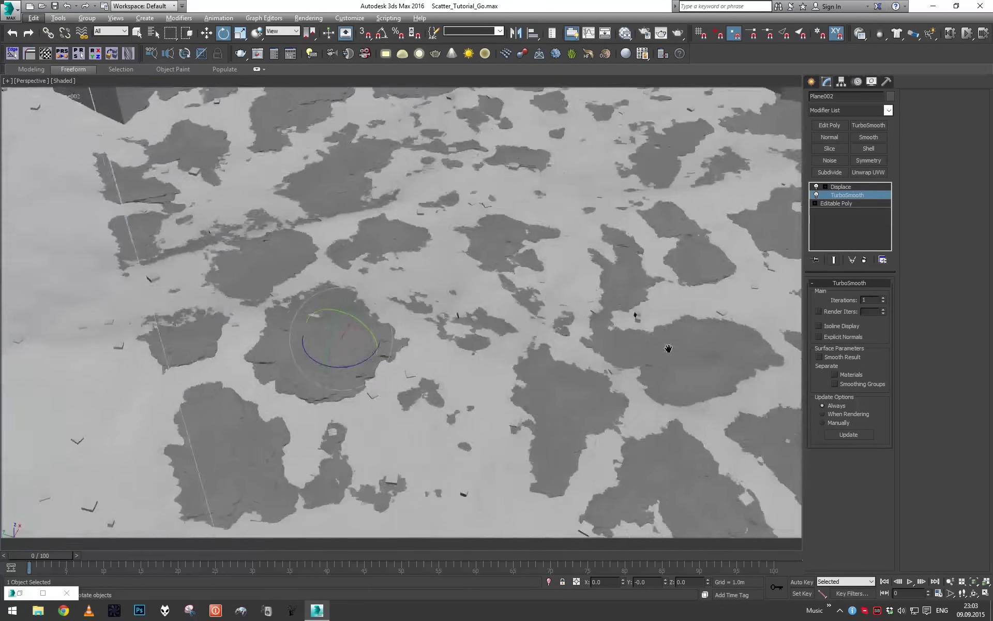
{"action": "scroll", "coordinate": [641, 388], "scroll_direction": "down", "scroll_amount": 4}
{"action": "scroll", "coordinate": [676, 288], "scroll_direction": "up", "scroll_amount": 5}
{"action": "middle_click_drag", "start_coordinate": [632, 405], "coordinate": [667, 259], "text": "alt"}
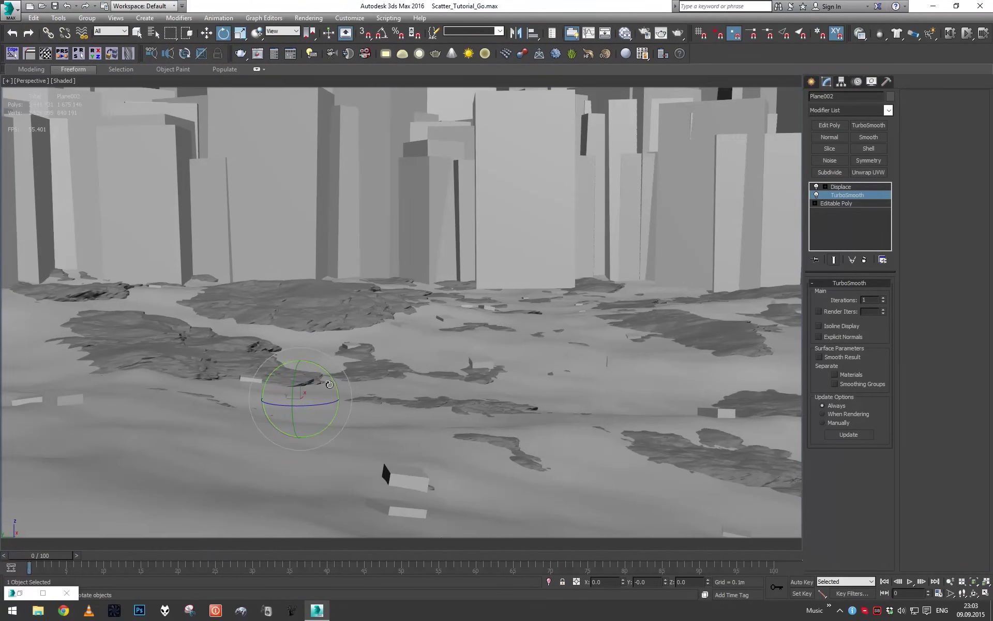
{"action": "middle_click_drag", "start_coordinate": [353, 383], "coordinate": [332, 387], "text": "alt"}
{"action": "left_click_drag", "start_coordinate": [335, 380], "coordinate": [338, 375]}
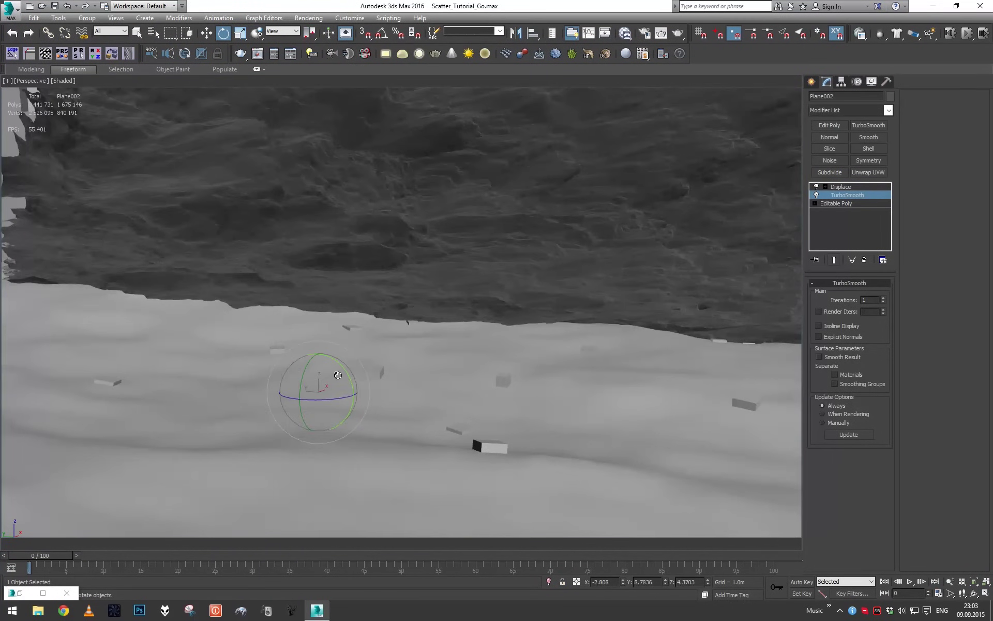
{"action": "key", "text": "ctrl+z"}
- Isolate the terrain copy and rotate its Displace gizmo, checking the tilted rock surface through the camera
{"action": "left_click", "coordinate": [848, 188]}
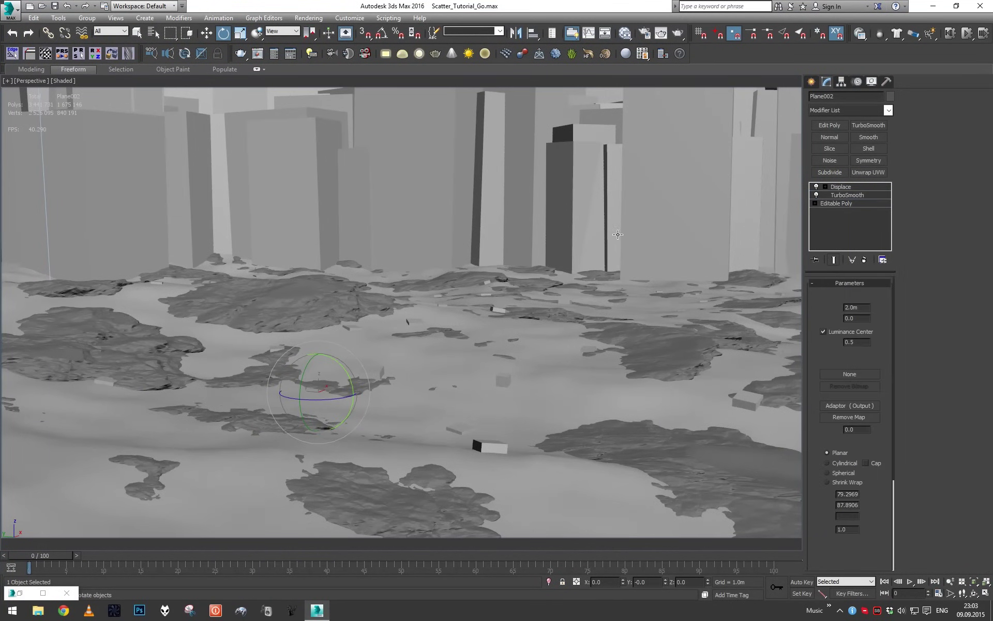
{"action": "scroll", "coordinate": [561, 243], "scroll_direction": "down", "scroll_amount": 5}
{"action": "middle_click_drag", "start_coordinate": [561, 243], "coordinate": [784, 235], "text": "alt"}
{"action": "key", "text": "alt+q"}
{"action": "key", "text": "1"}
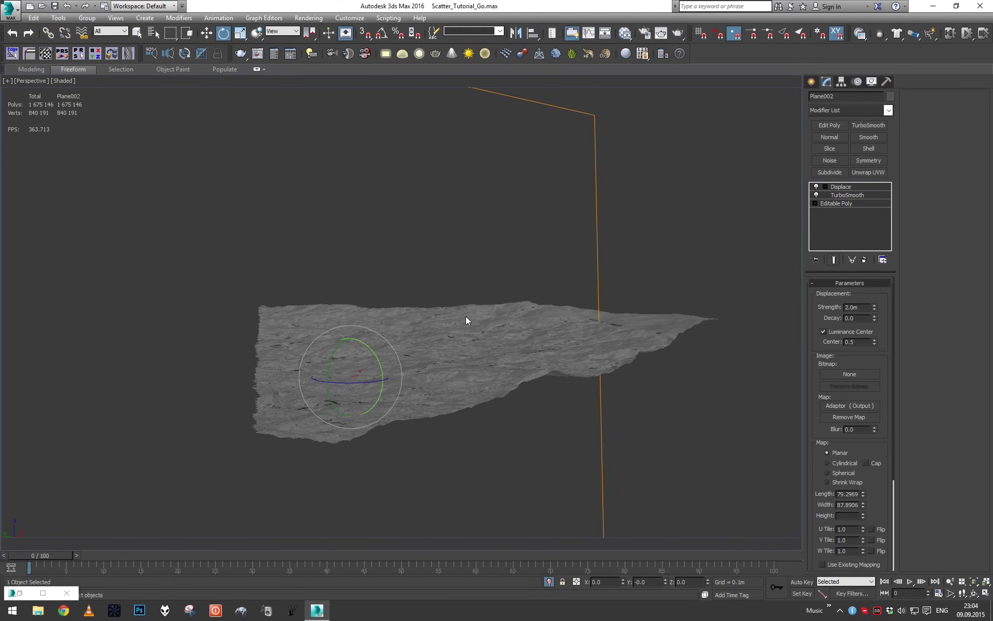
{"action": "left_click_drag", "start_coordinate": [341, 319], "coordinate": [331, 309]}
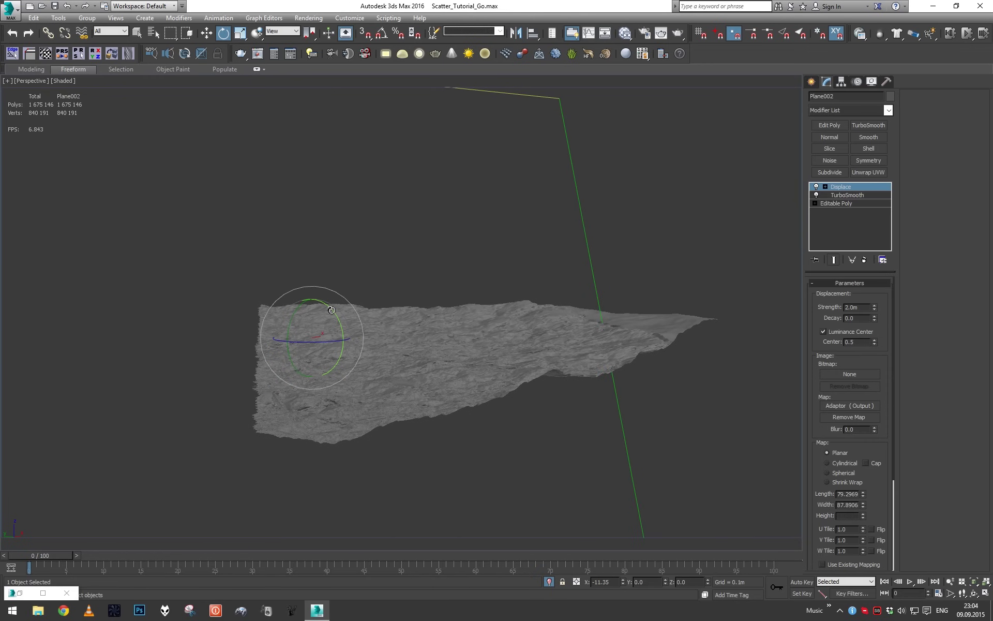
{"action": "key", "text": "c"}
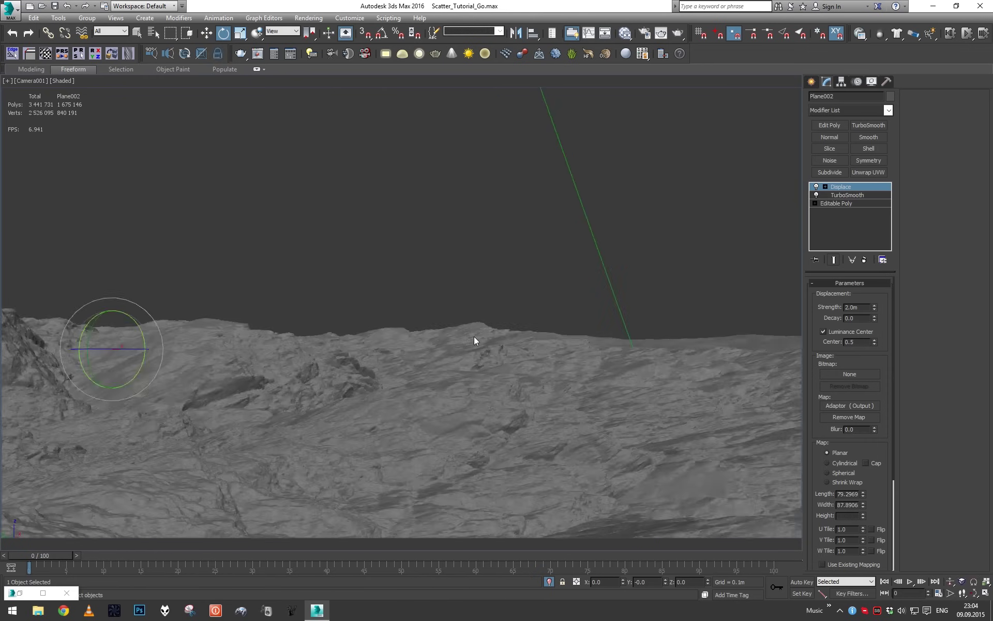
- End isolation, set the Displace strength to 1.5 m with a luminance center of 0.5, and check the rocks from above
{"action": "left_click", "coordinate": [548, 582]}
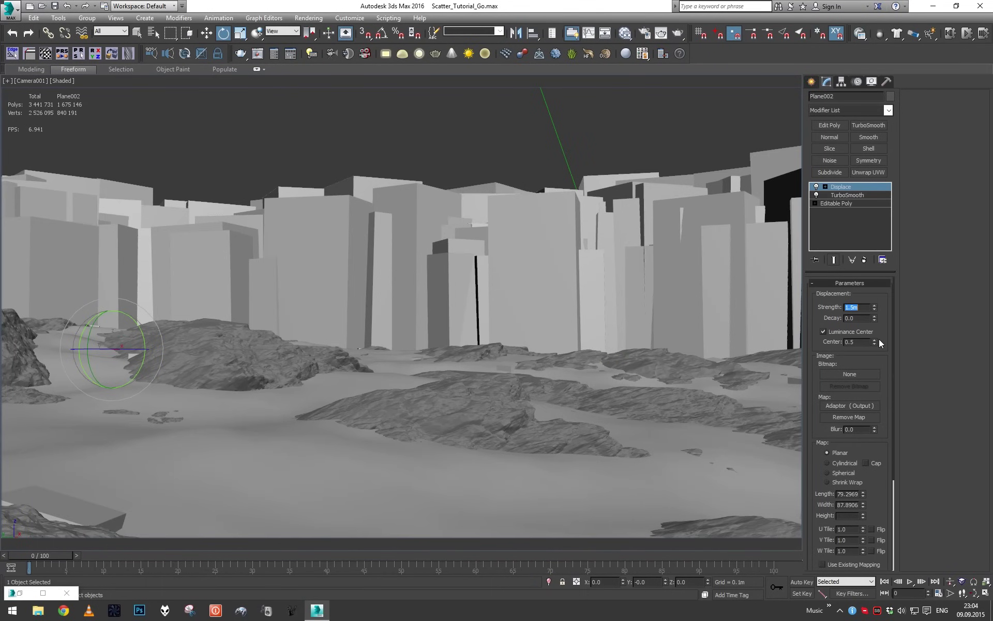
{"action": "left_click_drag", "start_coordinate": [871, 332], "coordinate": [866, 345]}
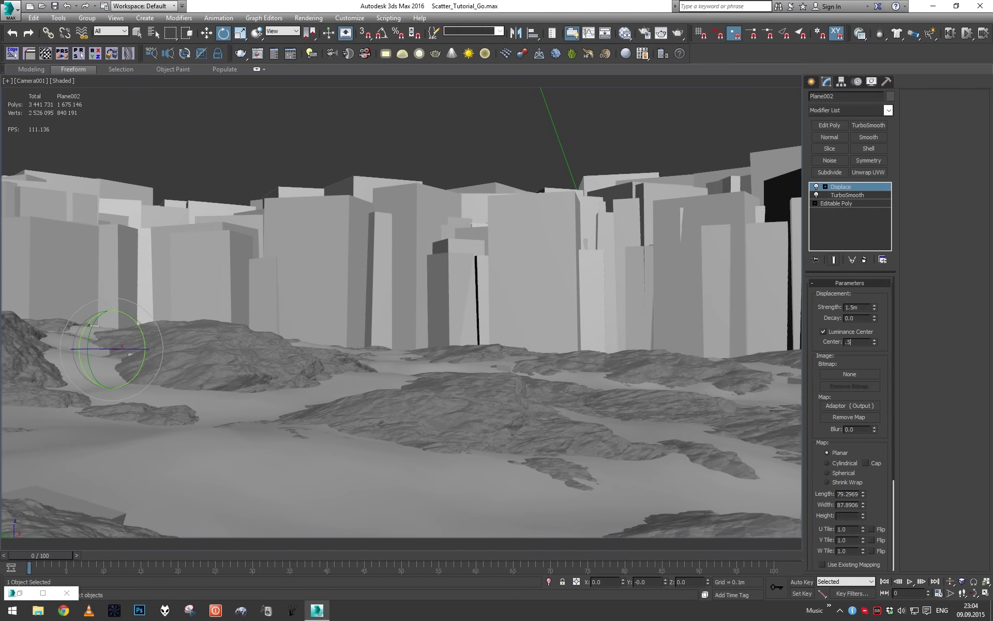
{"action": "middle_click", "coordinate": [538, 331]}
{"action": "key", "text": "p"}
{"action": "scroll", "coordinate": [539, 331], "scroll_direction": "down", "scroll_amount": 5}
{"action": "middle_click_drag", "start_coordinate": [539, 330], "coordinate": [541, 459], "text": "alt"}
{"action": "scroll", "coordinate": [489, 367], "scroll_direction": "up", "scroll_amount": 3}
{"action": "key", "text": "alt+q"}
{"action": "scroll", "coordinate": [541, 285], "scroll_direction": "up", "scroll_amount": 5}
{"action": "left_click", "coordinate": [548, 582]}
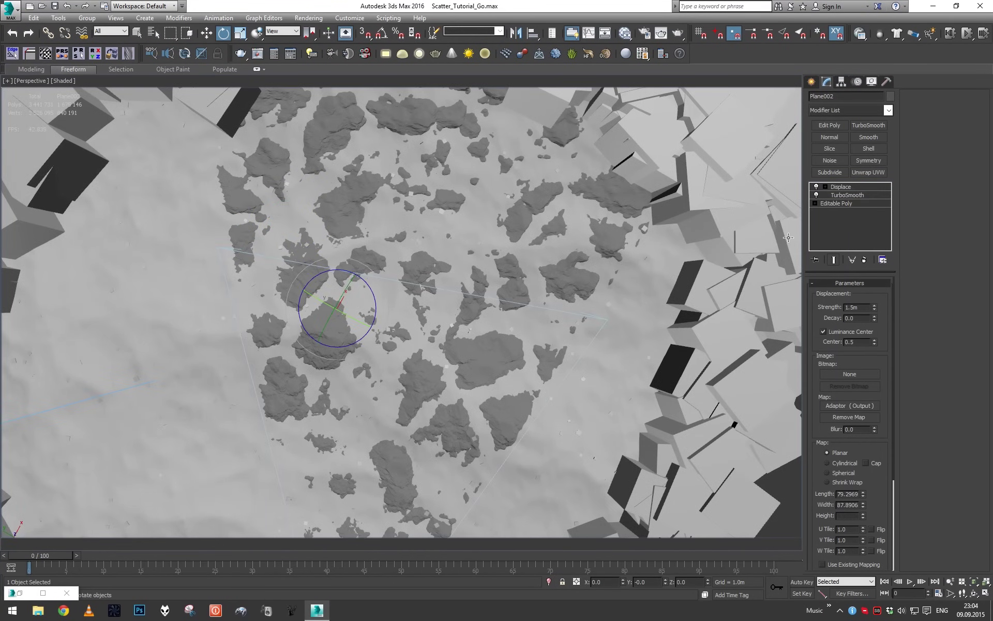
- Isolate the two terrain planes and switch off the TurboSmooth modifier on the terrain copy
{"action": "key", "text": "q"}
{"action": "key", "text": "alt+q"}
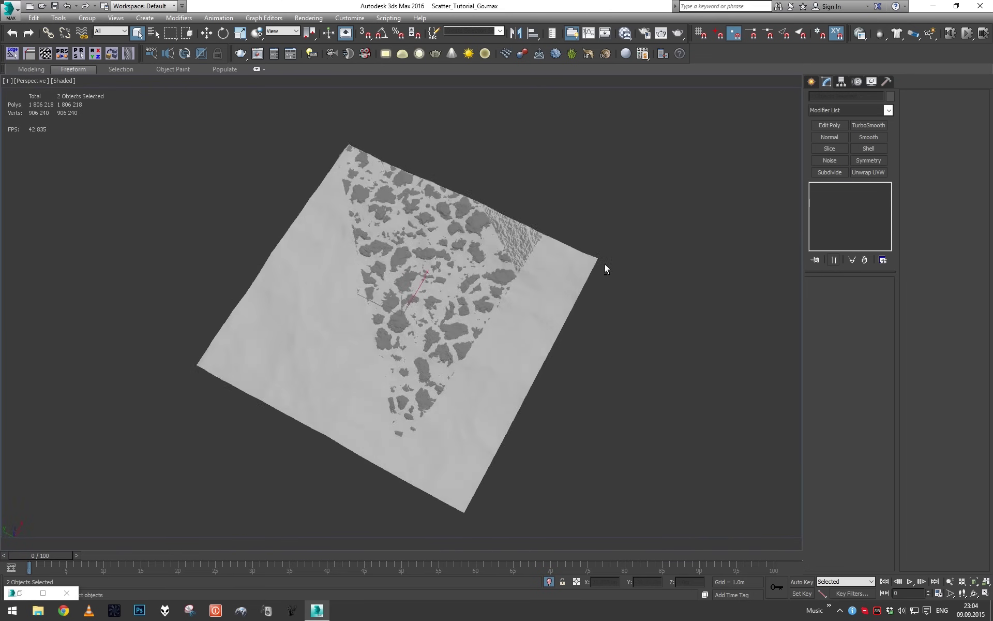
{"action": "key", "text": "shift+z"}
{"action": "left_click", "coordinate": [817, 196]}
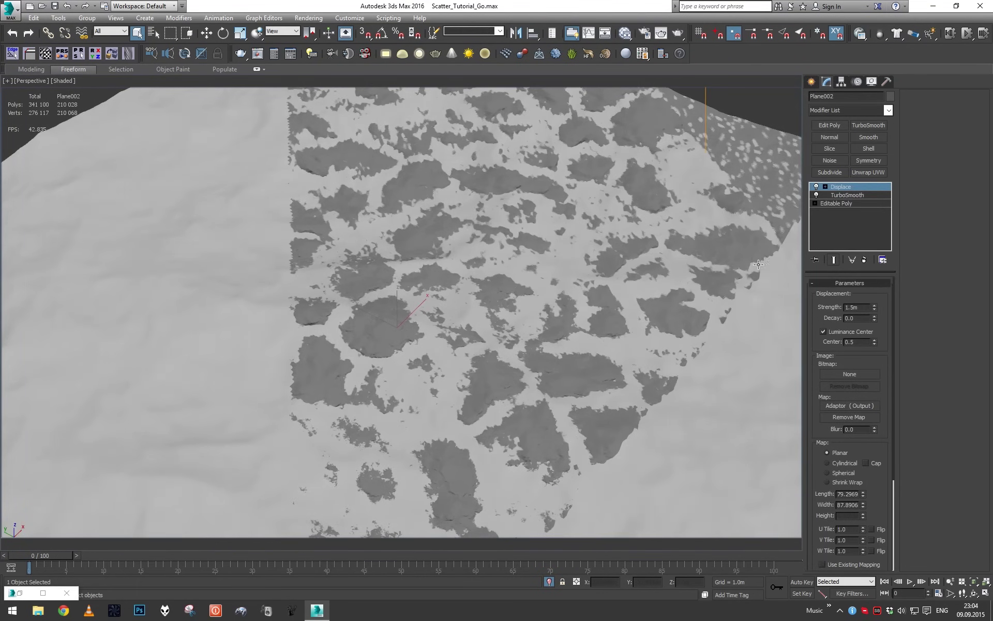
{"action": "middle_click_drag", "start_coordinate": [678, 275], "coordinate": [581, 282], "text": "alt"}
{"action": "scroll", "coordinate": [636, 212], "scroll_direction": "up", "scroll_amount": 2}
{"action": "key", "text": "F4"}
{"action": "key", "text": "F4"}
- Add a Noise map in the material editor and connect it to the displacement's Output map in place of Cellular
{"action": "key", "text": "m"}
{"action": "middle_click_drag", "start_coordinate": [233, 446], "coordinate": [307, 500]}
{"action": "scroll", "coordinate": [304, 455], "scroll_direction": "down", "scroll_amount": 1}
{"action": "scroll", "coordinate": [307, 500], "scroll_direction": "down", "scroll_amount": 1}
{"action": "left_click_drag", "start_coordinate": [263, 490], "coordinate": [144, 511]}
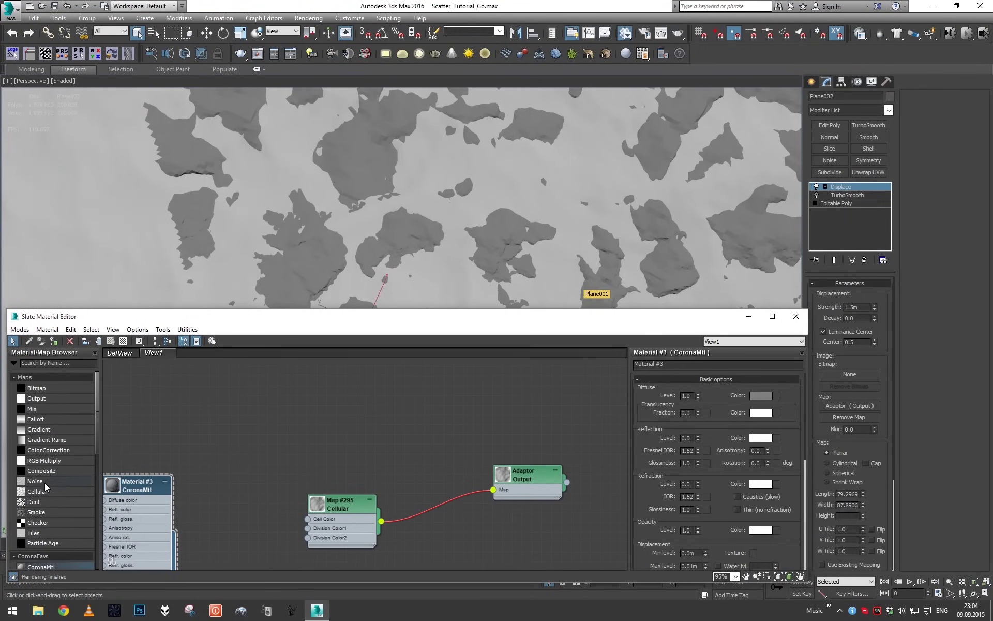
{"action": "left_click_drag", "start_coordinate": [43, 481], "coordinate": [314, 431]}
{"action": "middle_click_drag", "start_coordinate": [325, 440], "coordinate": [330, 392]}
{"action": "scroll", "coordinate": [330, 392], "scroll_direction": "up", "scroll_amount": 3}
{"action": "left_click_drag", "start_coordinate": [330, 392], "coordinate": [305, 432]}
{"action": "middle_click_drag", "start_coordinate": [306, 433], "coordinate": [228, 456]}
{"action": "left_click_drag", "start_coordinate": [264, 439], "coordinate": [480, 482]}
- Set the Noise map to Fractal with 10 levels, X tiling 0.1 and blur 0.1
{"action": "double_click", "coordinate": [242, 463]}
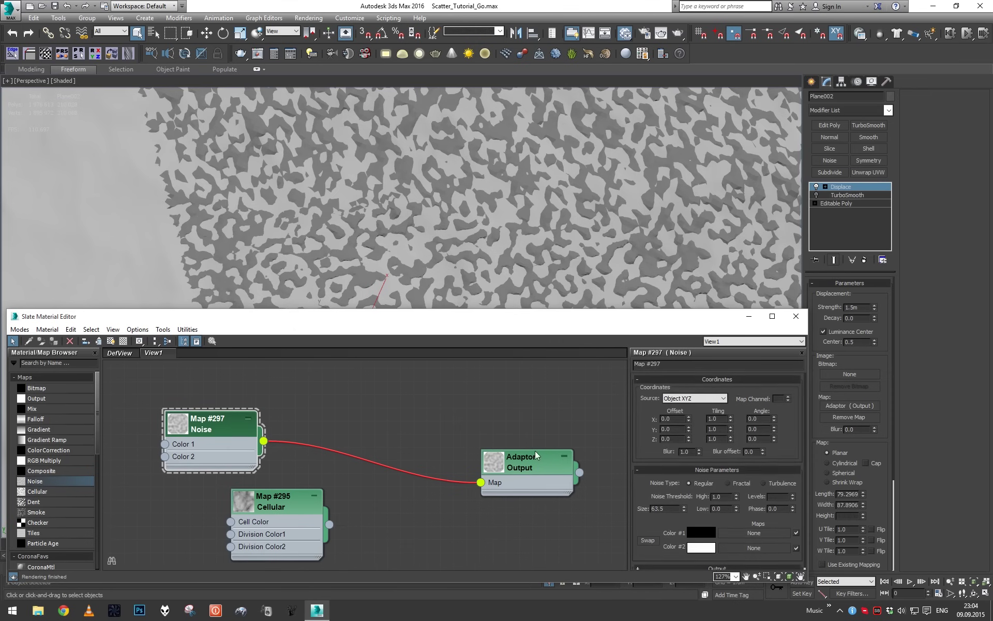
{"action": "left_click", "coordinate": [727, 483]}
{"action": "left_click", "coordinate": [776, 496]}
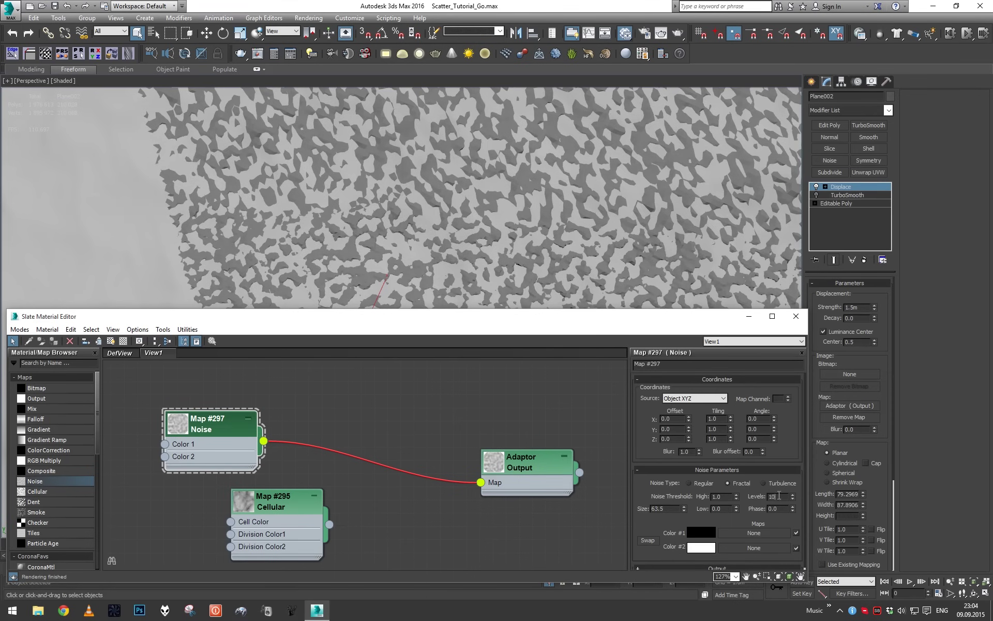
{"action": "left_click", "coordinate": [718, 418]}
{"action": "type", "text": "0.1"}
{"action": "key", "text": "Return"}
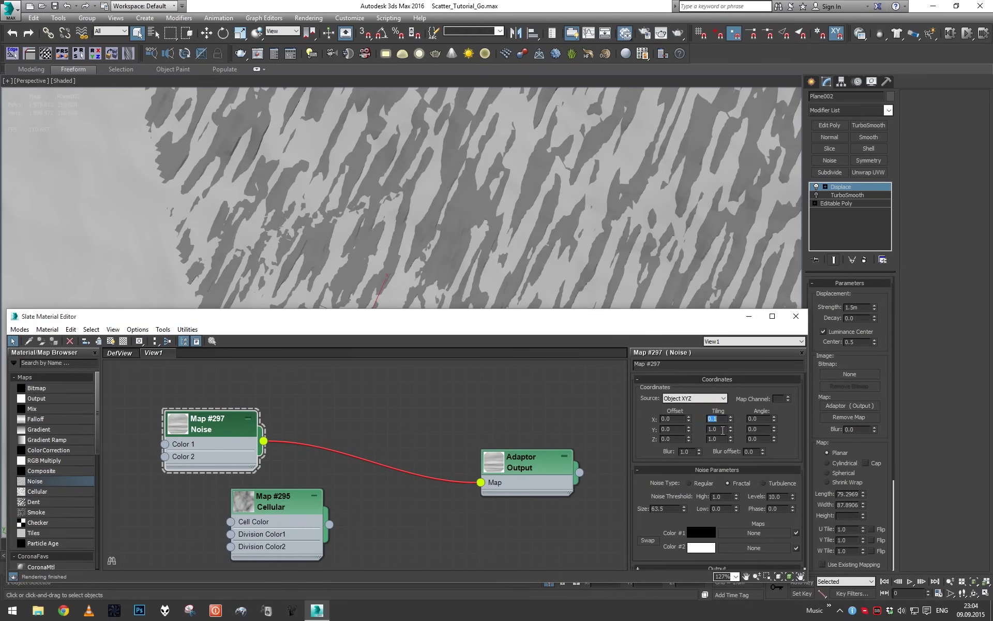
{"action": "double_click", "coordinate": [685, 451]}
{"action": "type", "text": "0.1"}
{"action": "key", "text": "Return"}
{"action": "middle_click_drag", "start_coordinate": [371, 414], "coordinate": [393, 440]}
{"action": "scroll", "coordinate": [393, 440], "scroll_direction": "down", "scroll_amount": 1}
{"action": "mouse_move", "coordinate": [269, 475]}
{"action": "left_mouse_down", "text": "shift"}
{"action": "mouse_move", "coordinate": [264, 382]}
{"action": "mouse_move", "coordinate": [493, 503]}
{"action": "left_mouse_up", "text": "shift"}
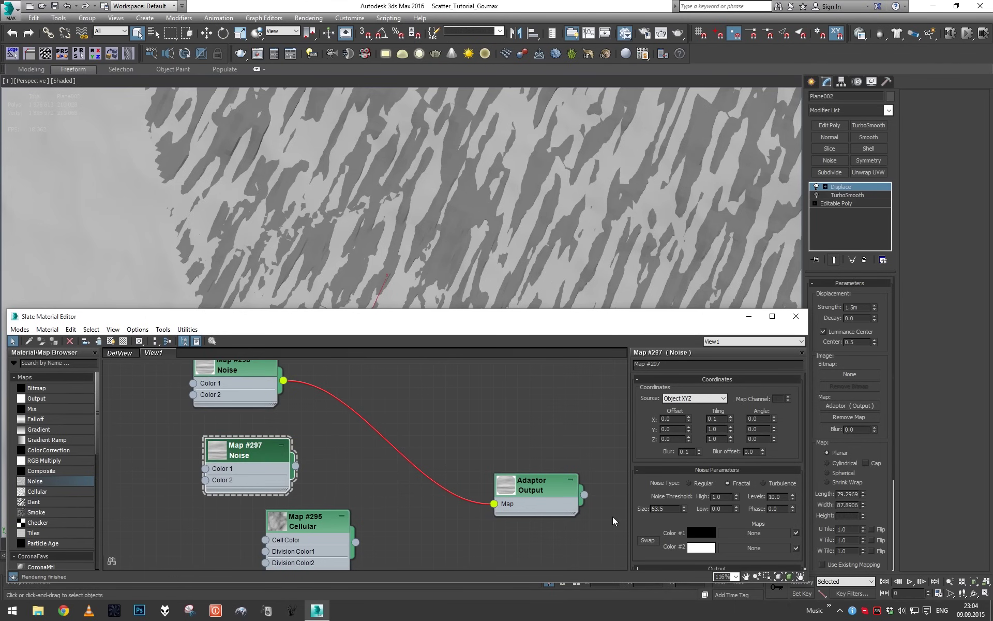
{"action": "left_click_drag", "start_coordinate": [295, 464], "coordinate": [494, 503]}
{"action": "left_click", "coordinate": [243, 449]}
- Sharpen the connected Noise map, trying thresholds of 0.6 and 0.4 before setting high to 0.7 and low to 0.3
{"action": "middle_click_drag", "start_coordinate": [487, 200], "coordinate": [312, 107], "text": "alt"}
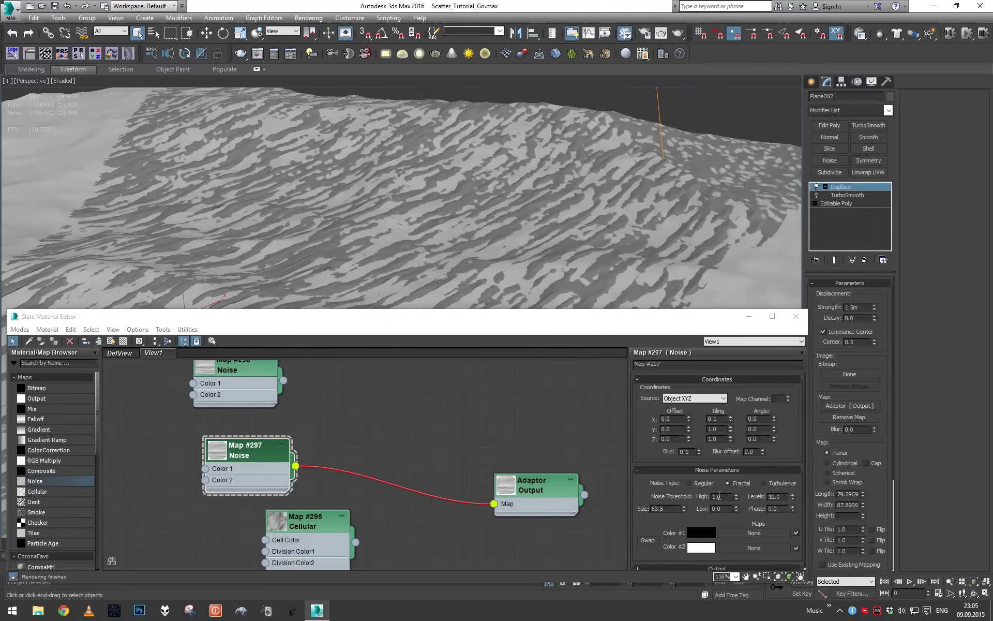
{"action": "double_click", "coordinate": [717, 496]}
{"action": "type", "text": "0.6"}
{"action": "key", "text": "Tab"}
{"action": "type", "text": "0.4"}
{"action": "key", "text": "Return"}
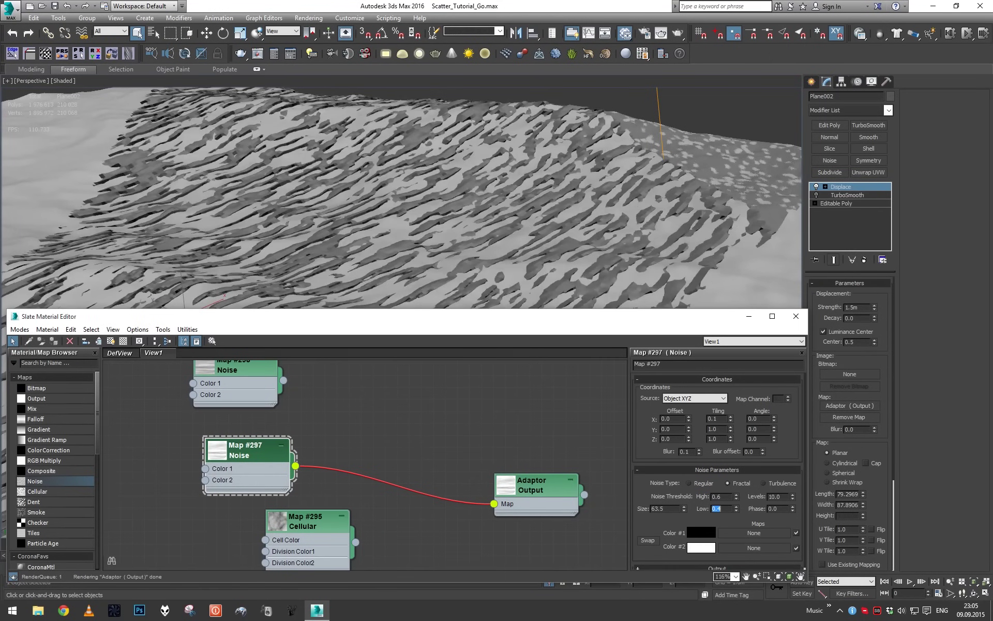
{"action": "type", "text": "0.3"}
{"action": "double_click", "coordinate": [720, 497]}
{"action": "type", "text": "0.7"}
{"action": "key", "text": "Return"}
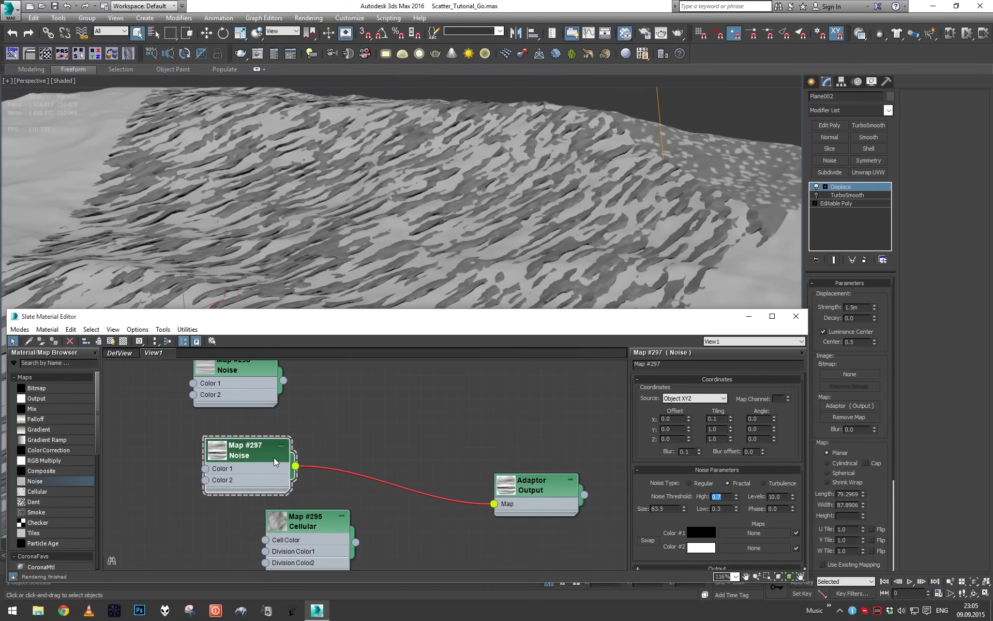
- Replace the unused Noise duplicate with a fresh copy of the tuned one, and feed both through a new Mix map into the Output map
{"action": "key", "text": "Delete"}
{"action": "left_click_drag", "start_coordinate": [259, 474], "coordinate": [252, 401], "text": "shift"}
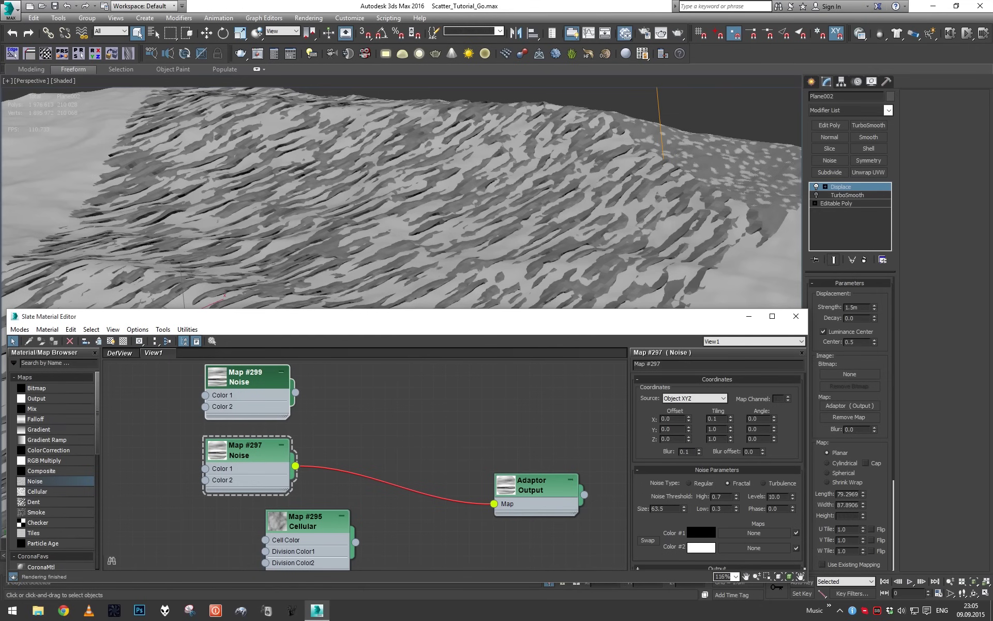
{"action": "left_click_drag", "start_coordinate": [51, 412], "coordinate": [362, 388]}
{"action": "left_click_drag", "start_coordinate": [295, 392], "coordinate": [325, 407]}
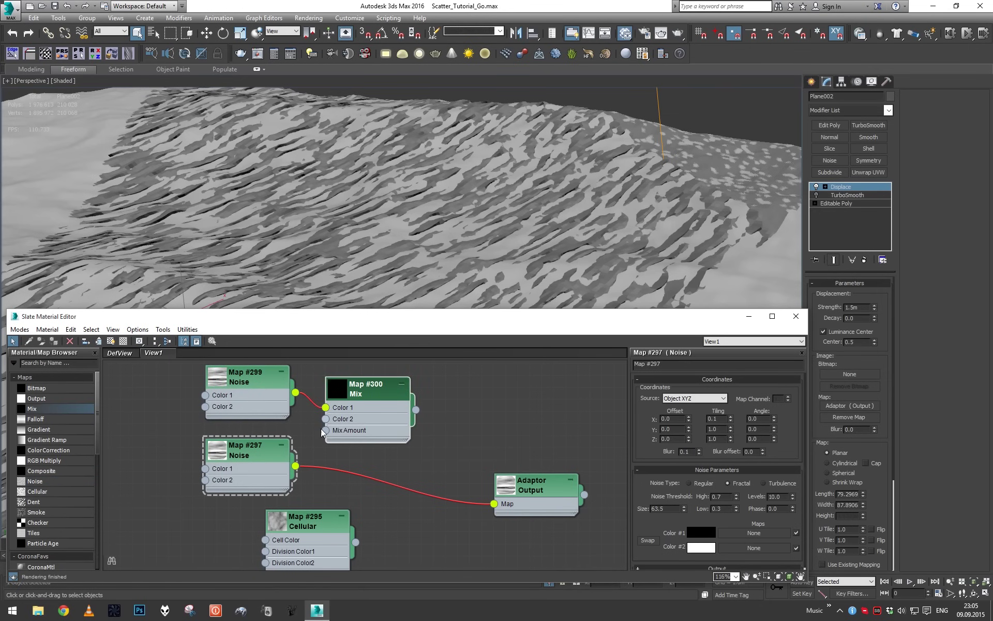
{"action": "left_click_drag", "start_coordinate": [296, 466], "coordinate": [325, 418]}
{"action": "left_click_drag", "start_coordinate": [416, 410], "coordinate": [494, 503]}
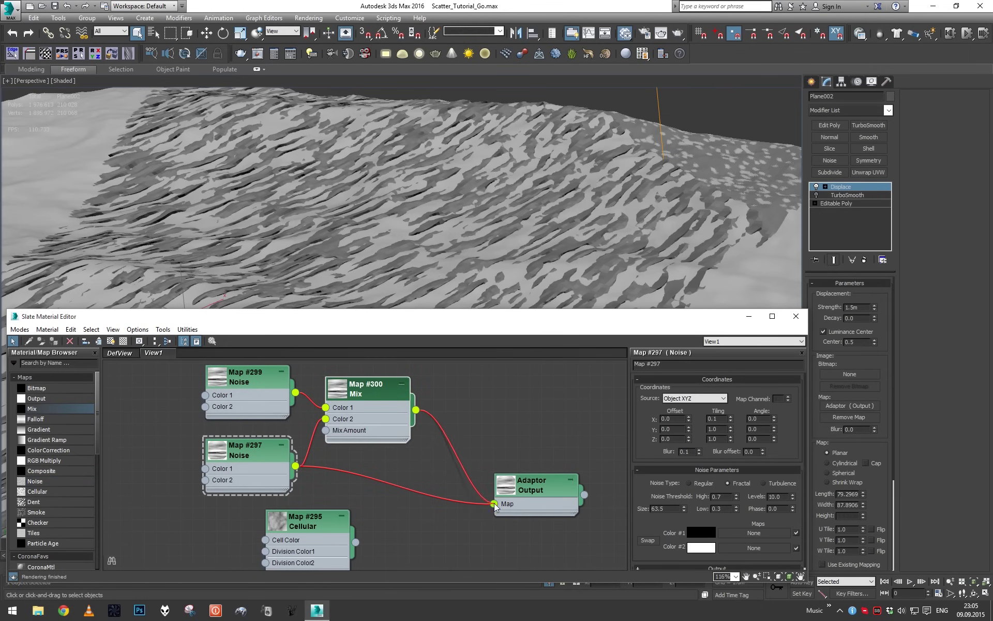
- Turn the copied Noise map's streaks crosswise, trying a Z angle of 90 before setting X tiling to 1 and Y tiling to 0.1
{"action": "double_click", "coordinate": [248, 377]}
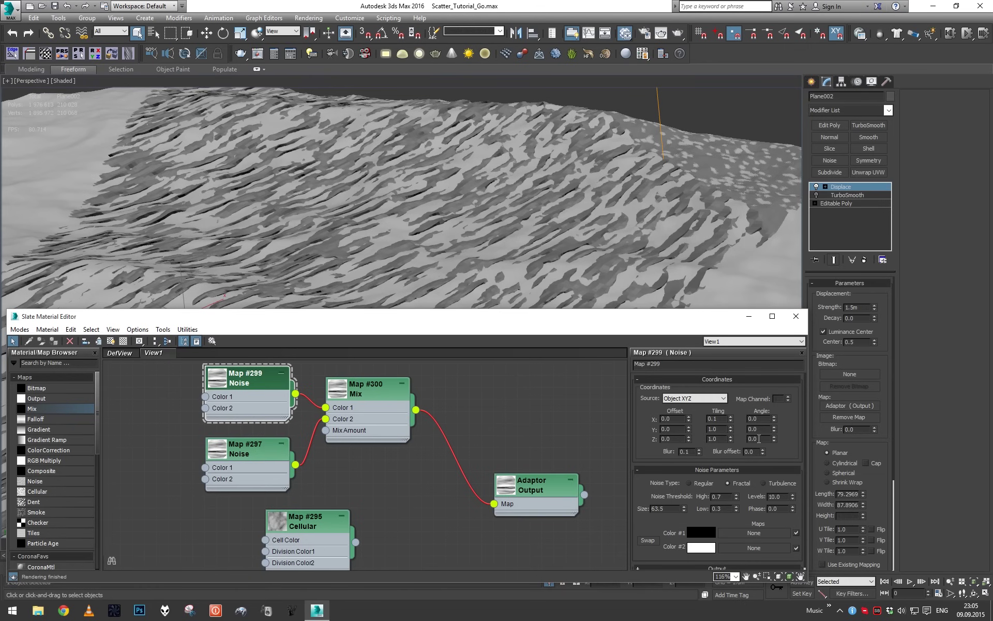
{"action": "double_click", "coordinate": [756, 439]}
{"action": "type", "text": "90"}
{"action": "key", "text": "Return"}
{"action": "double_click", "coordinate": [716, 419]}
{"action": "type", "text": "1"}
{"action": "key", "text": "Return"}
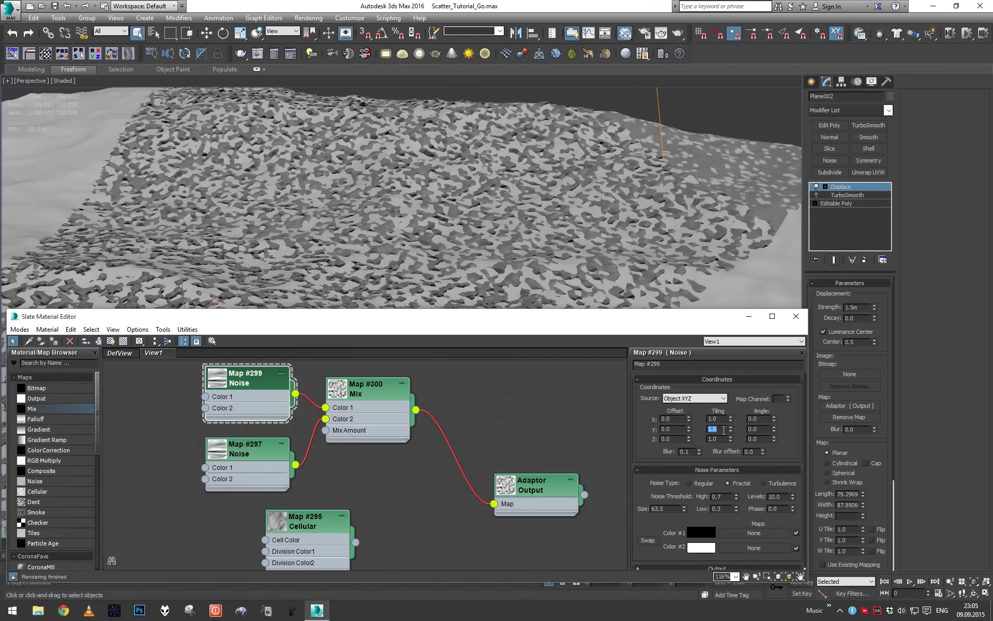
{"action": "left_click", "coordinate": [712, 429]}
{"action": "type", "text": ".1"}
{"action": "key", "text": "Return"}
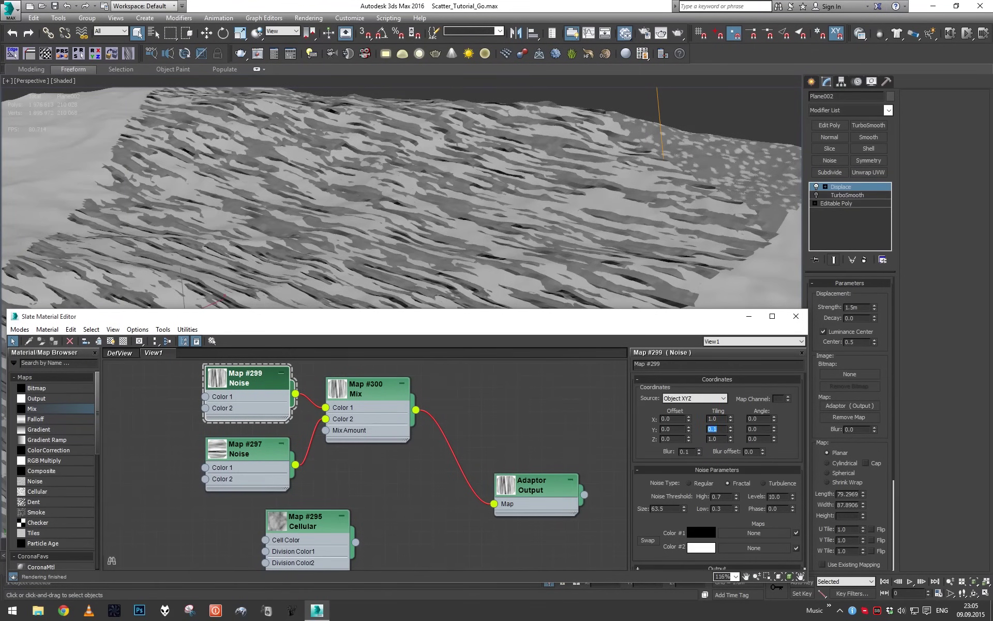
- Set the amount of the Mix map that blends the two Noise maps to 50
{"action": "double_click", "coordinate": [374, 408]}
{"action": "type", "text": "50"}
{"action": "key", "text": "Return"}
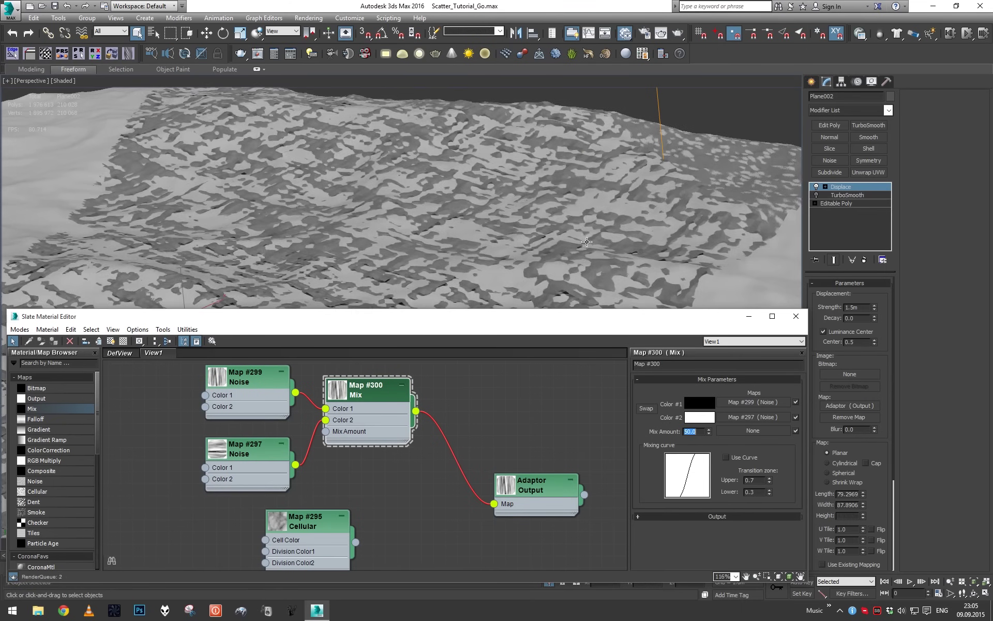
{"action": "scroll", "coordinate": [540, 237], "scroll_direction": "up", "scroll_amount": 4}
{"action": "middle_click_drag", "start_coordinate": [539, 237], "coordinate": [552, 229], "text": "alt"}
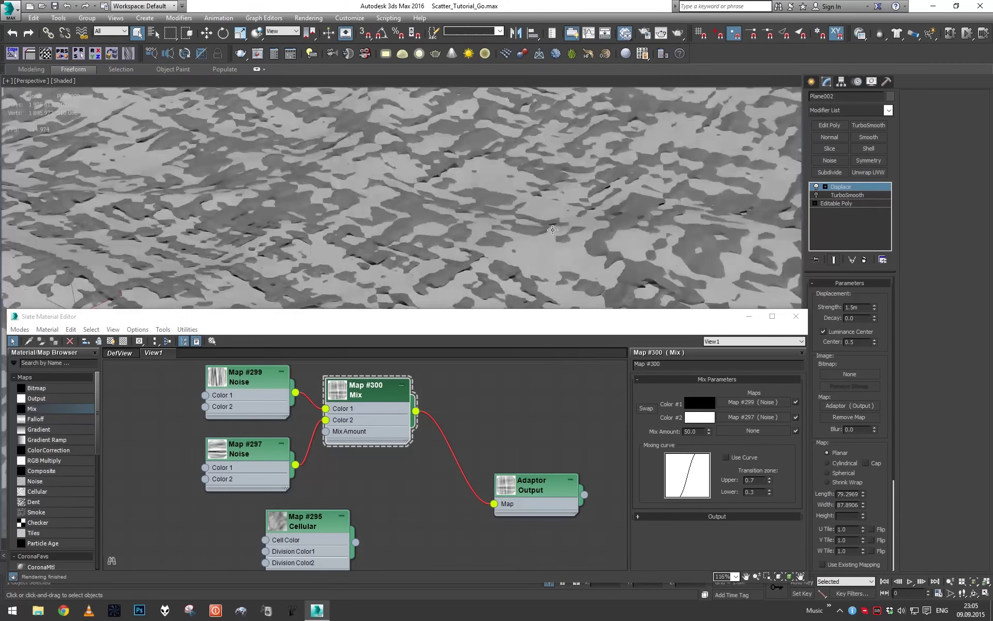
- Minimize the material editor, isolate the terrain copy and reselect it with the Rotate tool active
{"action": "left_click", "coordinate": [749, 315]}
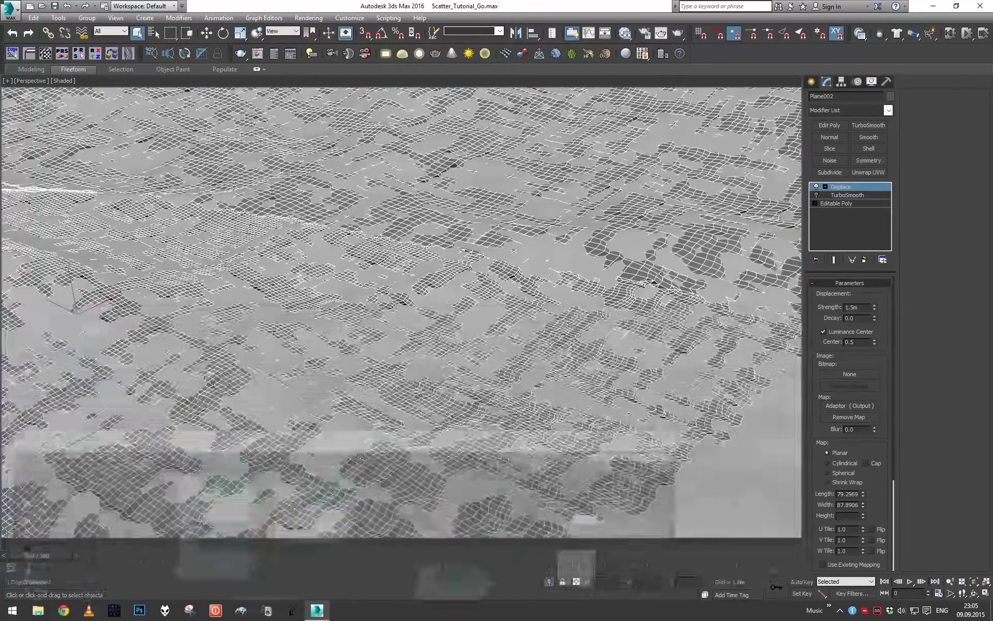
{"action": "middle_click_drag", "start_coordinate": [585, 218], "coordinate": [589, 260], "text": "alt"}
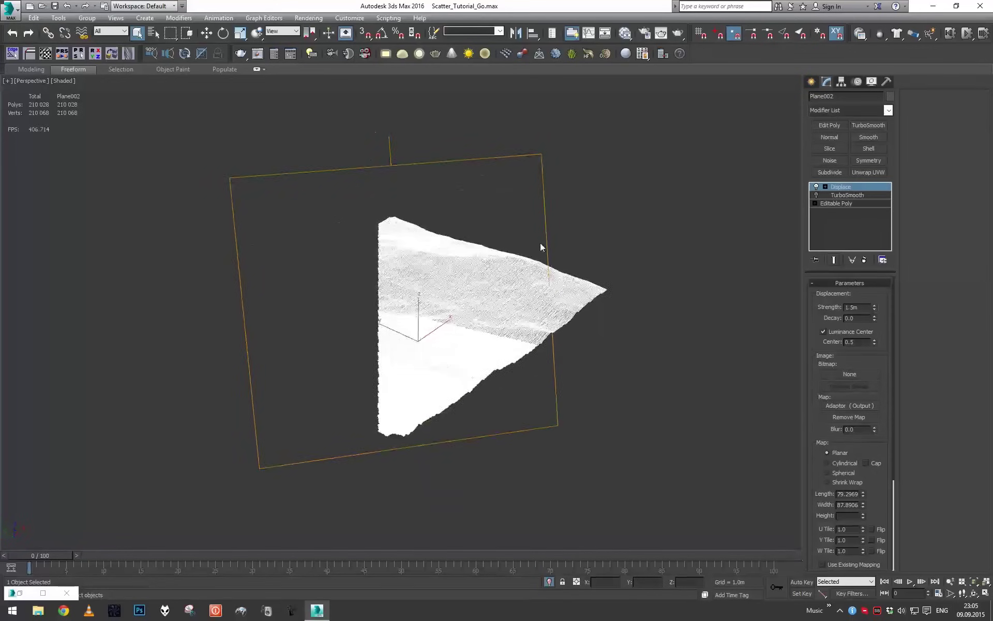
{"action": "left_click", "coordinate": [541, 246]}
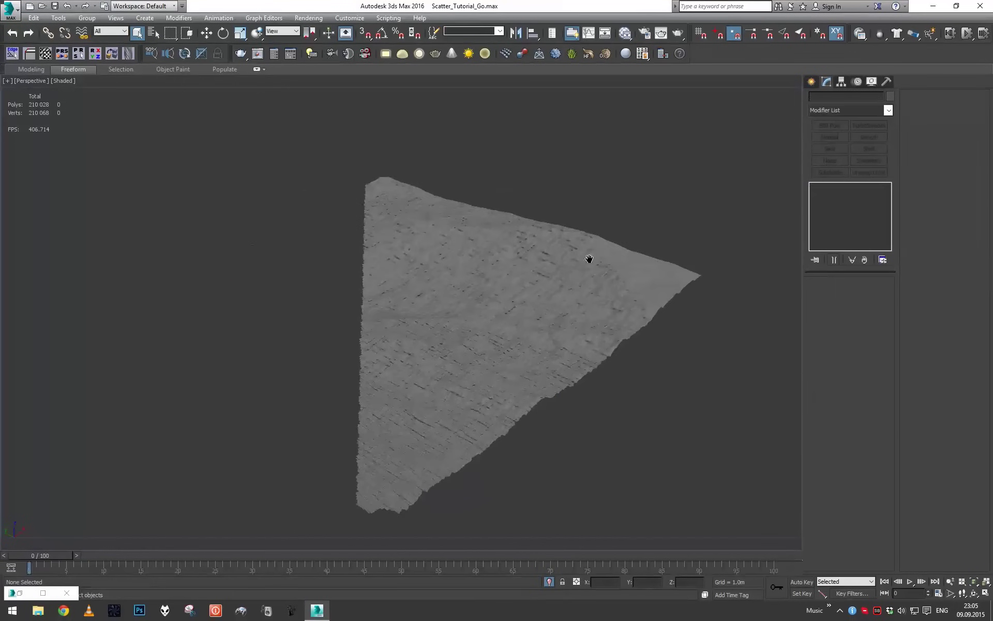
{"action": "scroll", "coordinate": [587, 254], "scroll_direction": "up", "scroll_amount": 5}
{"action": "middle_click_drag", "start_coordinate": [584, 250], "coordinate": [575, 285], "text": "alt"}
{"action": "scroll", "coordinate": [570, 265], "scroll_direction": "down", "scroll_amount": 5}
{"action": "scroll", "coordinate": [569, 265], "scroll_direction": "up", "scroll_amount": 5}
{"action": "left_click", "coordinate": [577, 284]}
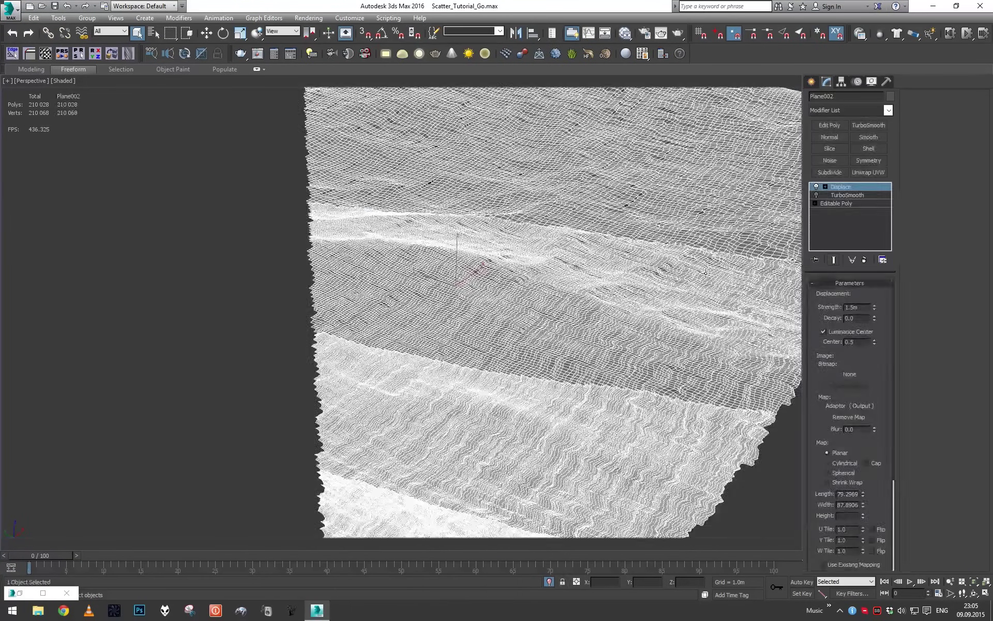
{"action": "scroll", "coordinate": [543, 251], "scroll_direction": "down", "scroll_amount": 5}
{"action": "key", "text": "e"}
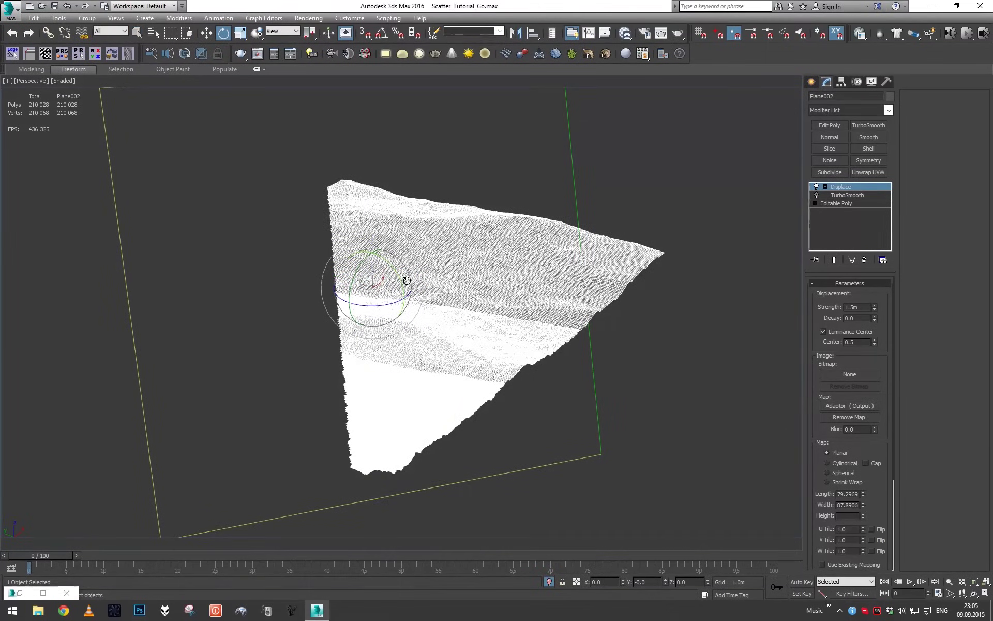
- Examine the crossed noise displacement on the isolated terrain copy from several distances, with and without edges shown
{"action": "left_click", "coordinate": [554, 405]}
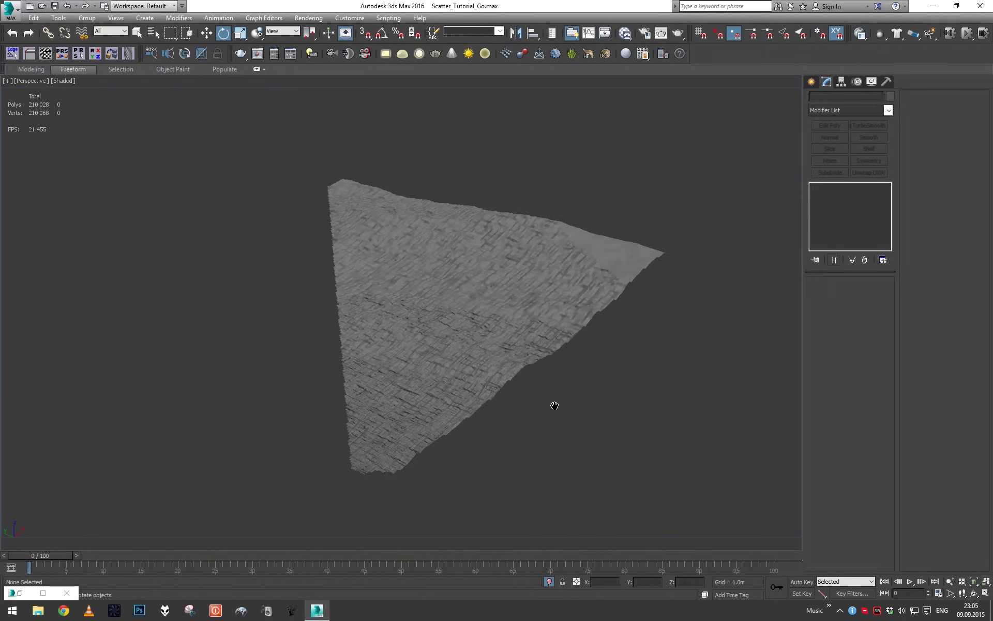
{"action": "scroll", "coordinate": [542, 349], "scroll_direction": "up", "scroll_amount": 5}
{"action": "scroll", "coordinate": [541, 349], "scroll_direction": "down", "scroll_amount": 5}
{"action": "middle_click_drag", "start_coordinate": [541, 349], "coordinate": [510, 391], "text": "alt"}
{"action": "scroll", "coordinate": [521, 381], "scroll_direction": "up", "scroll_amount": 5}
{"action": "left_click", "coordinate": [511, 386]}
{"action": "key", "text": "F4"}
{"action": "scroll", "coordinate": [635, 271], "scroll_direction": "down", "scroll_amount": 4}
- Add a second Mix map with the noise mix as Color 1 and Cellular as Color 2, and connect it to the Output map
{"action": "left_click", "coordinate": [21, 593]}
{"action": "middle_click_drag", "start_coordinate": [428, 477], "coordinate": [392, 451]}
{"action": "scroll", "coordinate": [327, 402], "scroll_direction": "down", "scroll_amount": 1}
{"action": "left_click_drag", "start_coordinate": [327, 403], "coordinate": [386, 446], "text": "shift"}
{"action": "left_click_drag", "start_coordinate": [493, 463], "coordinate": [586, 406]}
{"action": "left_click_drag", "start_coordinate": [399, 432], "coordinate": [491, 455]}
{"action": "left_click_drag", "start_coordinate": [377, 387], "coordinate": [440, 450]}
{"action": "left_click_drag", "start_coordinate": [320, 510], "coordinate": [440, 461]}
{"action": "left_click_drag", "start_coordinate": [554, 417], "coordinate": [554, 417]}
- Try a mix amount of 25 on the noise and Cellular blend, and settle on 75
{"action": "left_click", "coordinate": [488, 457]}
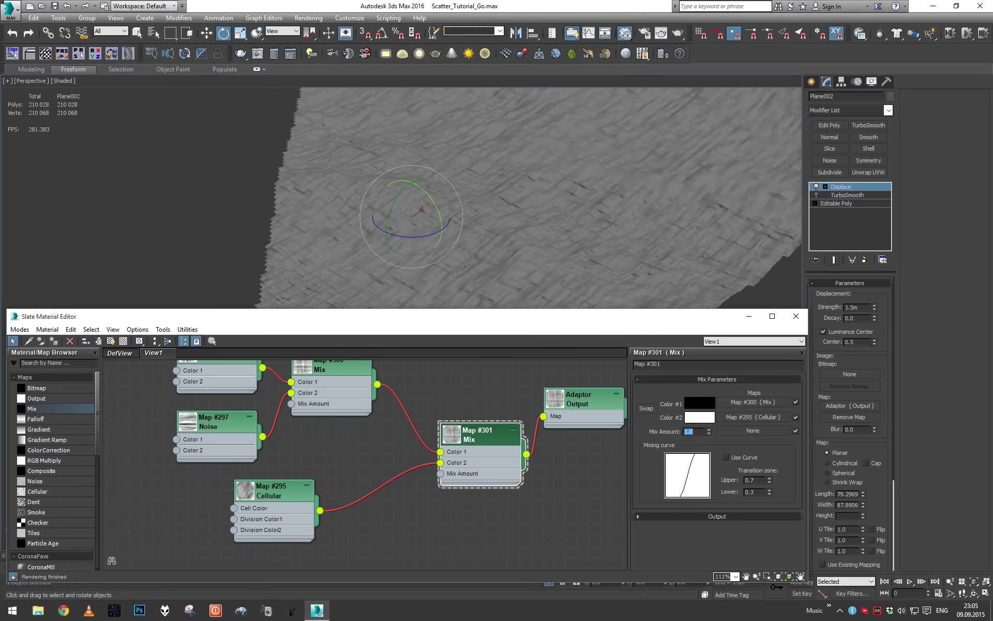
{"action": "type", "text": "25"}
{"action": "key", "text": "Return"}
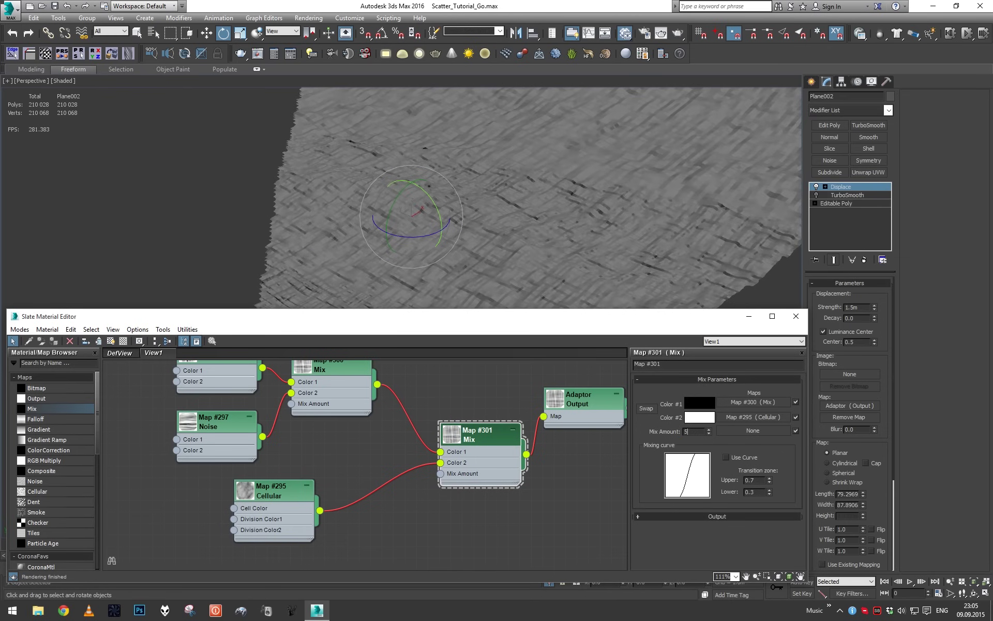
{"action": "type", "text": "75"}
{"action": "key", "text": "Return"}
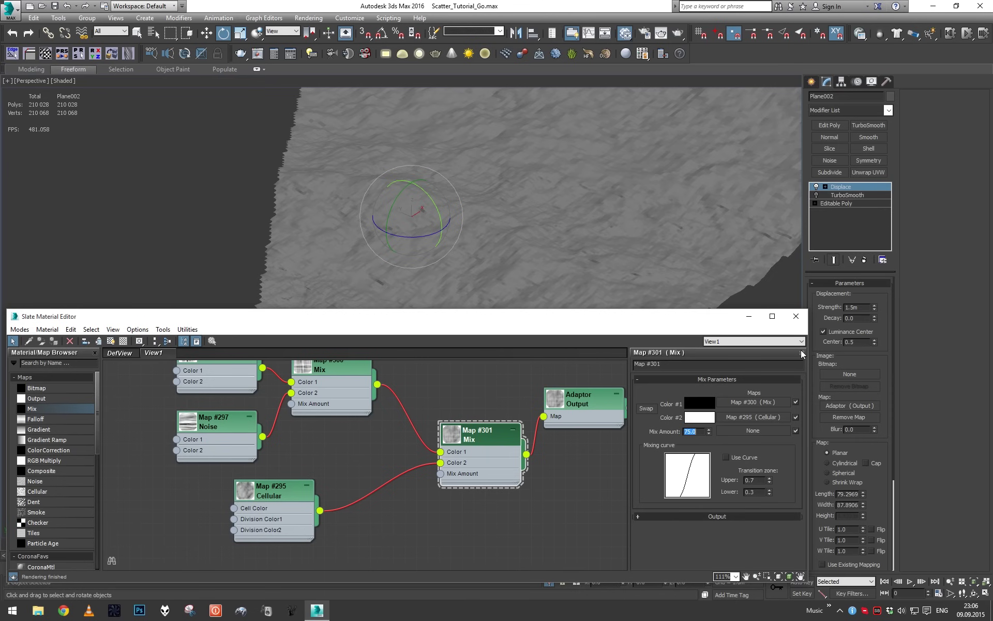
- Minimize the material editor, set the terrain copy's displacement strength to 3 m, and show the whole scene through the camera
{"action": "left_click", "coordinate": [755, 319]}
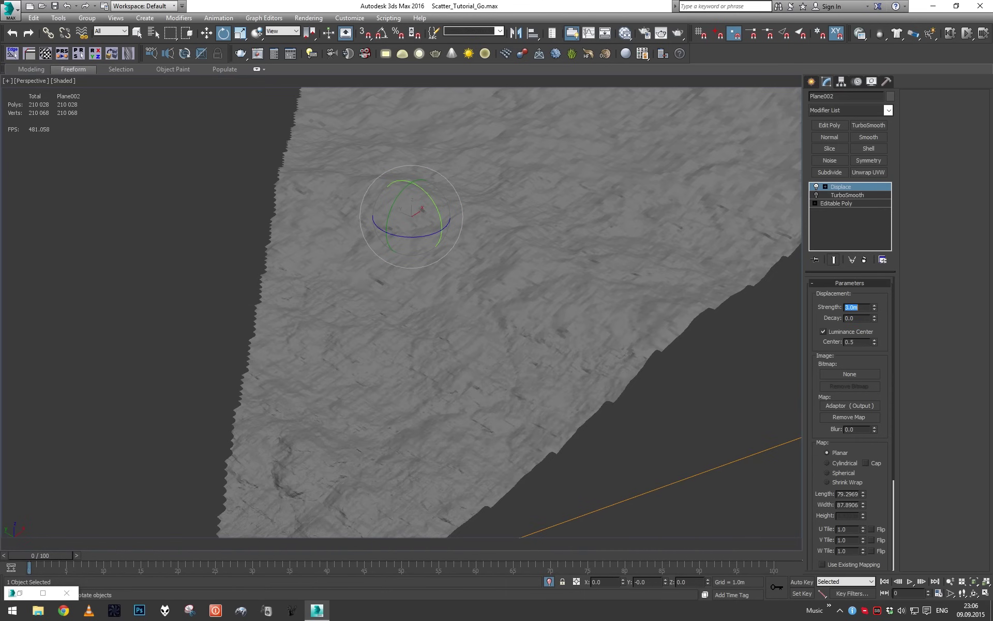
{"action": "key", "text": "c"}
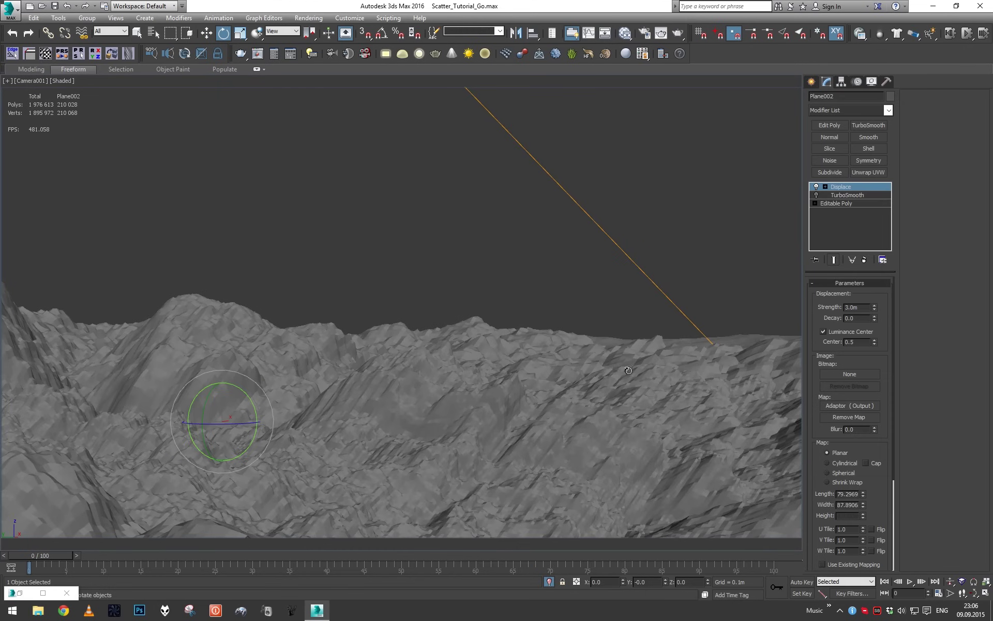
{"action": "left_click", "coordinate": [549, 581]}
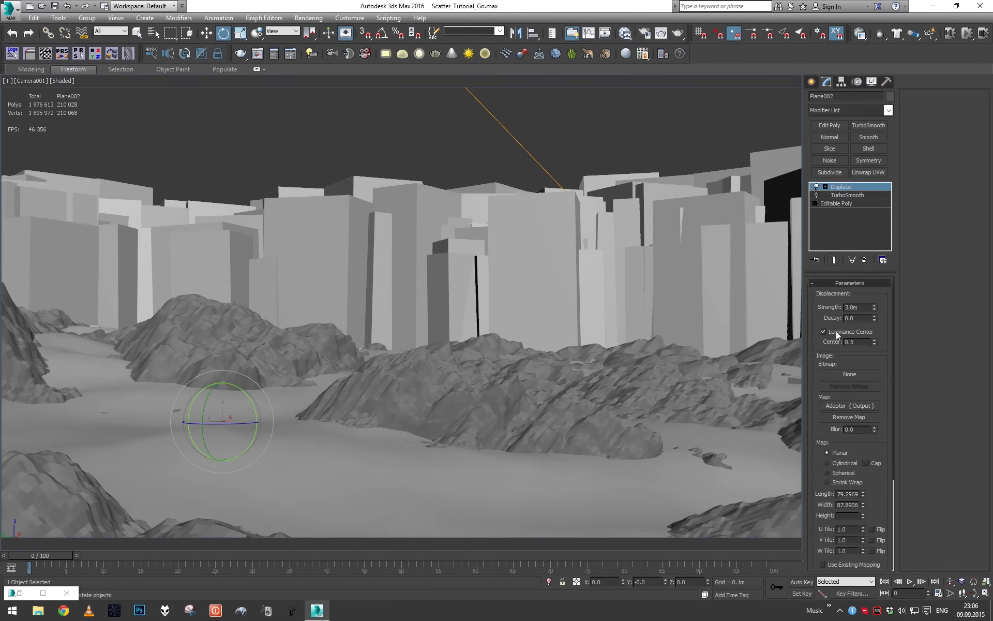
- Rotate the Displace gizmo to change the slant of the rocks, and set the displacement strength to 2 m
{"action": "left_click", "coordinate": [841, 187]}
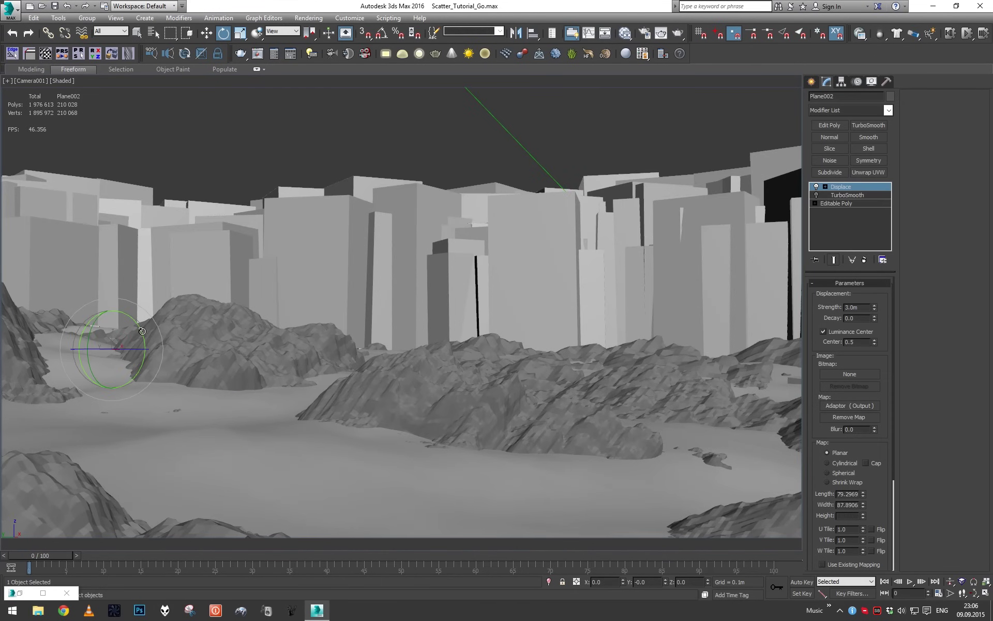
{"action": "left_click_drag", "start_coordinate": [142, 330], "coordinate": [127, 346]}
{"action": "left_click_drag", "start_coordinate": [134, 343], "coordinate": [166, 337]}
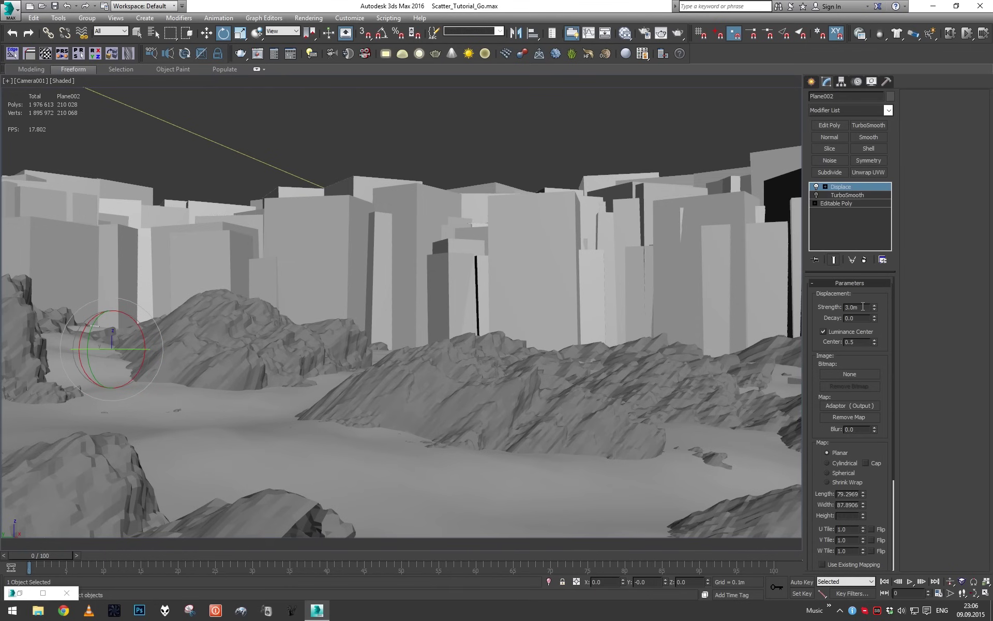
{"action": "left_click_drag", "start_coordinate": [144, 338], "coordinate": [147, 340]}
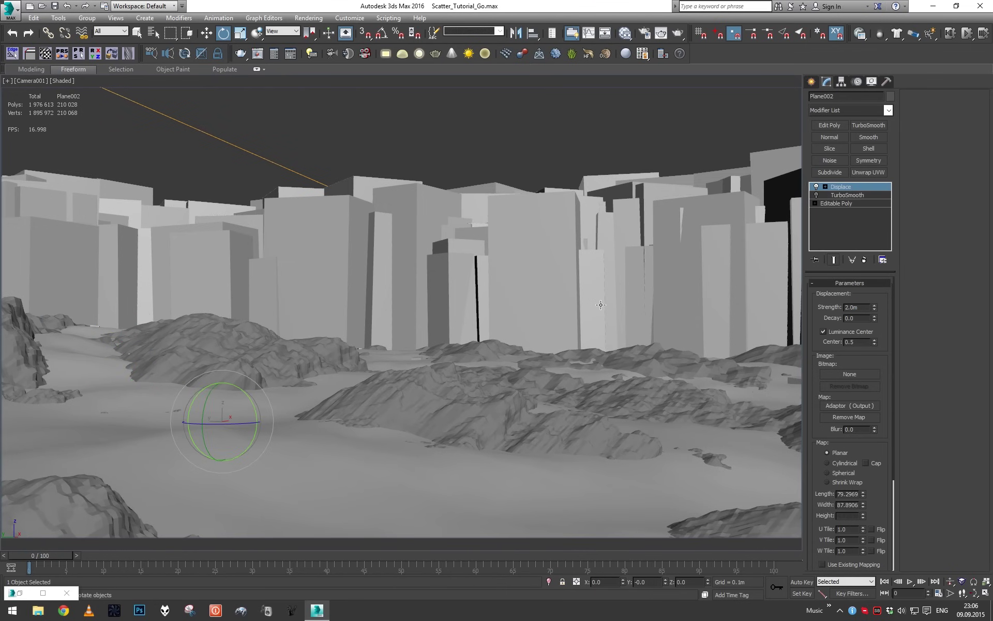
{"action": "key", "text": "p"}
{"action": "middle_click_drag", "start_coordinate": [538, 295], "coordinate": [556, 357], "text": "alt"}
{"action": "key", "text": "c"}
{"action": "key", "text": "q"}
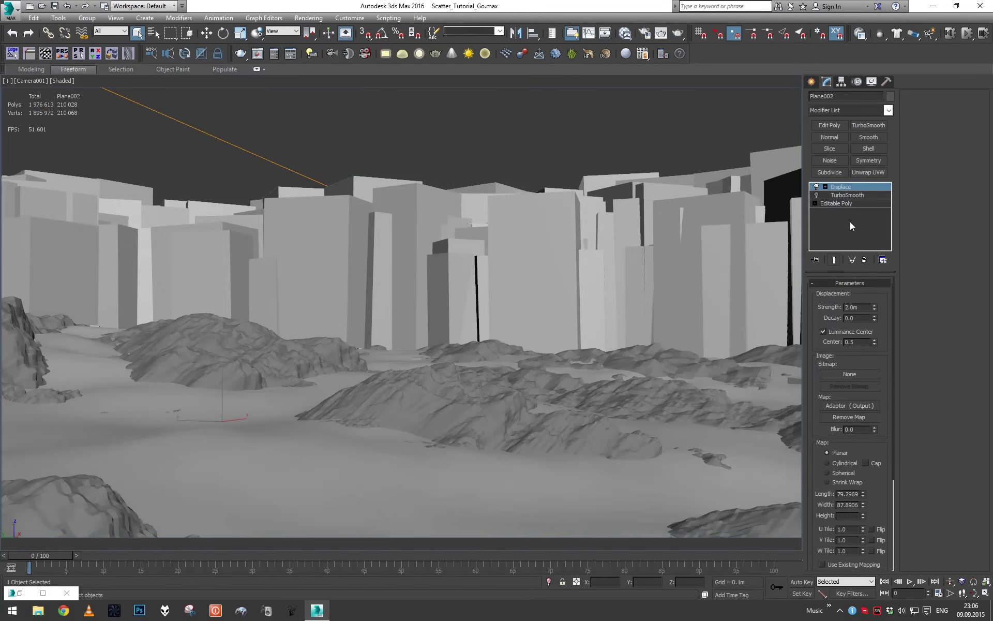
- Turn on the rock plane's TurboSmooth modifier below Displace and set the displacement strength to 1 m
{"action": "left_click", "coordinate": [852, 197]}
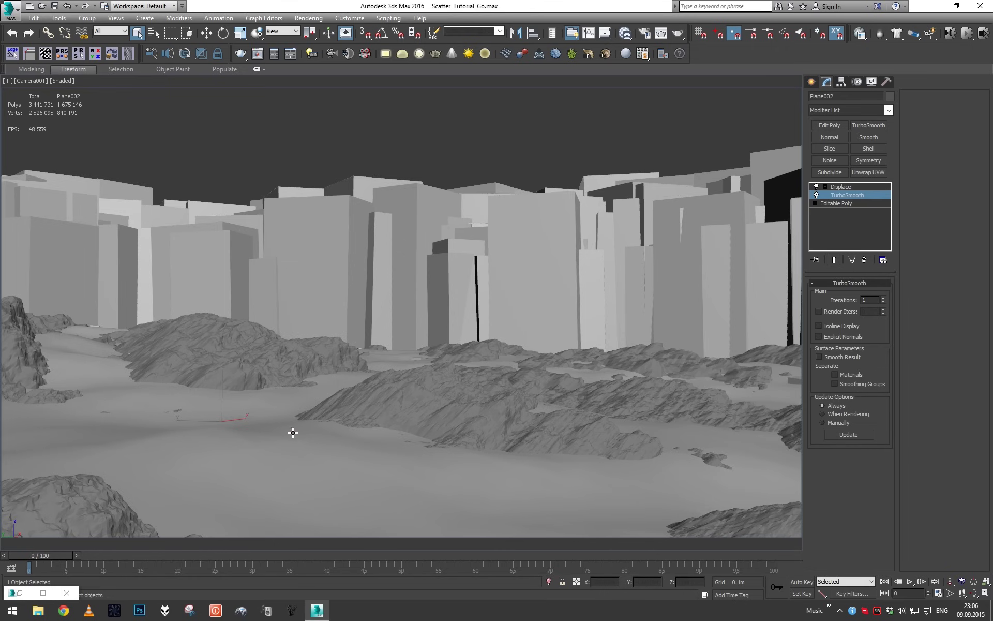
{"action": "left_click", "coordinate": [864, 187]}
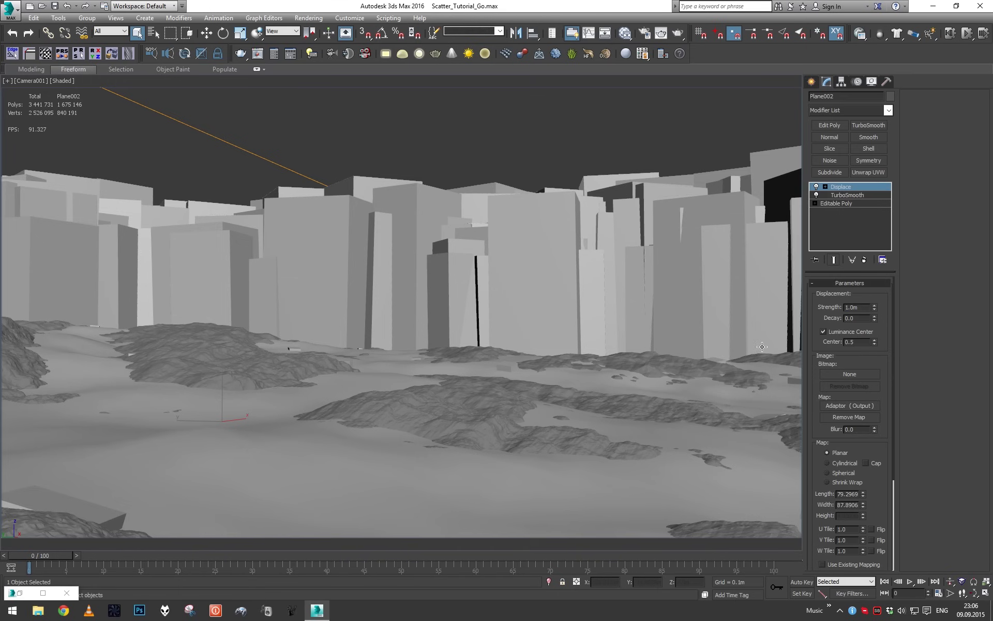
- Rotate the Displace gizmo again and check the rocks from a perspective angle before returning to the camera view
{"action": "key", "text": "w"}
{"action": "key", "text": "e"}
{"action": "left_click_drag", "start_coordinate": [144, 331], "coordinate": [155, 344]}
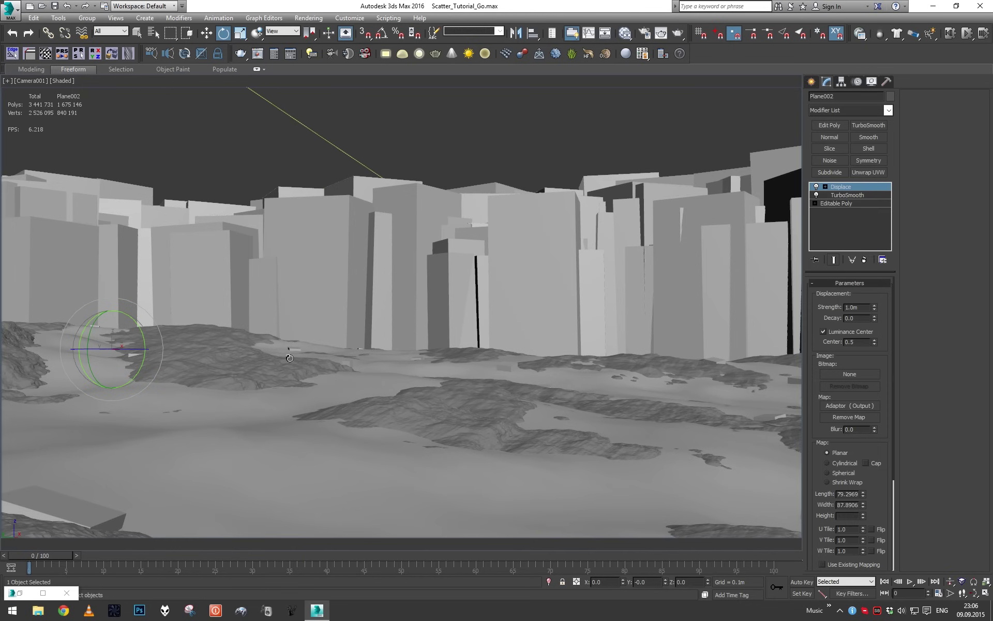
{"action": "key", "text": "1"}
{"action": "key", "text": "p"}
{"action": "middle_click_drag", "start_coordinate": [414, 366], "coordinate": [414, 337], "text": "alt"}
{"action": "scroll", "coordinate": [414, 336], "scroll_direction": "up", "scroll_amount": 5}
{"action": "key", "text": "c"}
{"action": "key", "text": "q"}
{"action": "key", "text": "q"}
- Isolate the rocks and ground together with the lower scatter object, and test-render the camera view
{"action": "left_click", "coordinate": [352, 383], "text": "ctrl"}
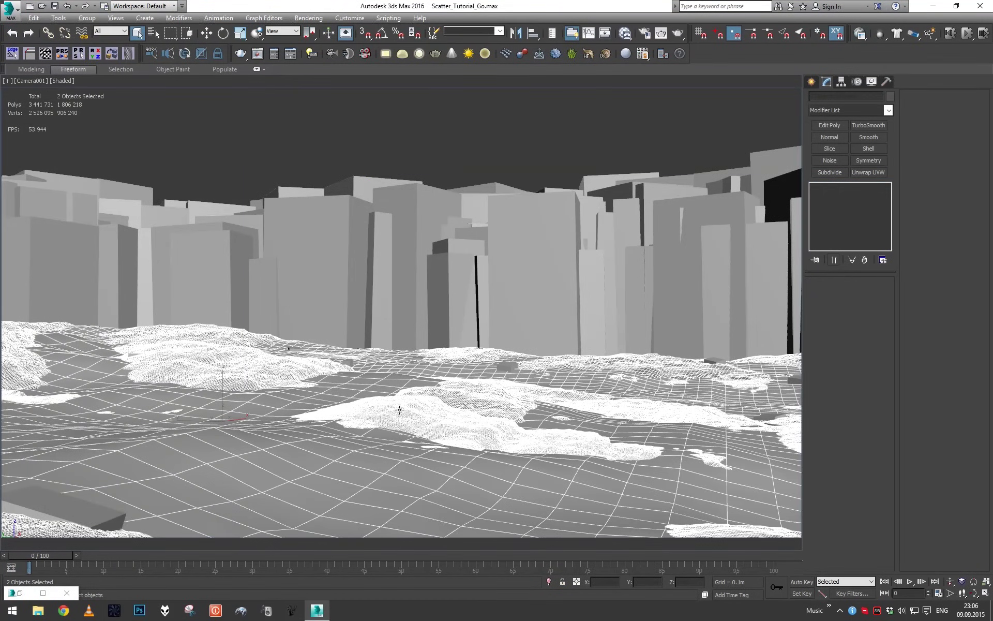
{"action": "key", "text": "t"}
{"action": "scroll", "coordinate": [514, 388], "scroll_direction": "up", "scroll_amount": 3}
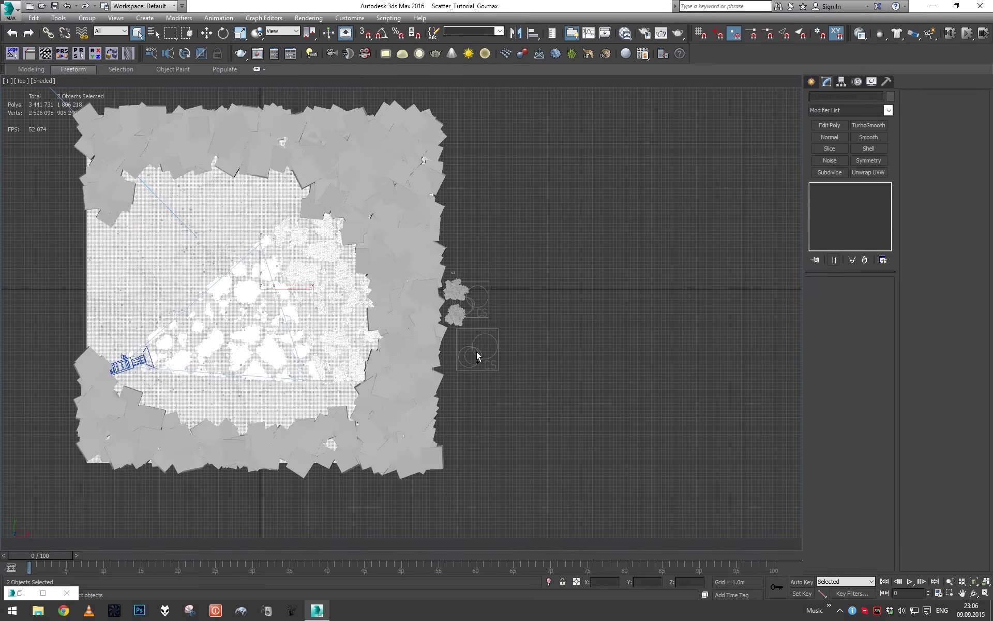
{"action": "left_click", "coordinate": [480, 351], "text": "ctrl"}
{"action": "key", "text": "c"}
{"action": "left_click", "coordinate": [538, 233]}
{"action": "left_click", "coordinate": [582, 155]}
{"action": "key", "text": "shift+q"}
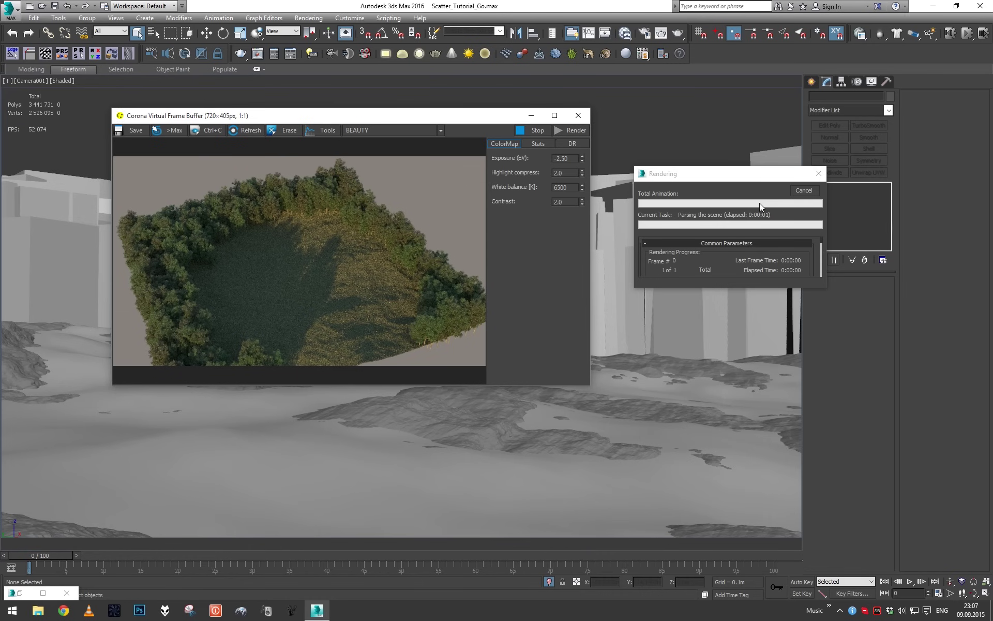
{"action": "left_click", "coordinate": [811, 192]}
{"action": "left_click", "coordinate": [578, 115]}
- Leave isolation and isolate the rocks and ground together with the upper scatter object in the camera view
{"action": "left_click", "coordinate": [550, 581]}
{"action": "key", "text": "t"}
{"action": "left_click", "coordinate": [431, 308]}
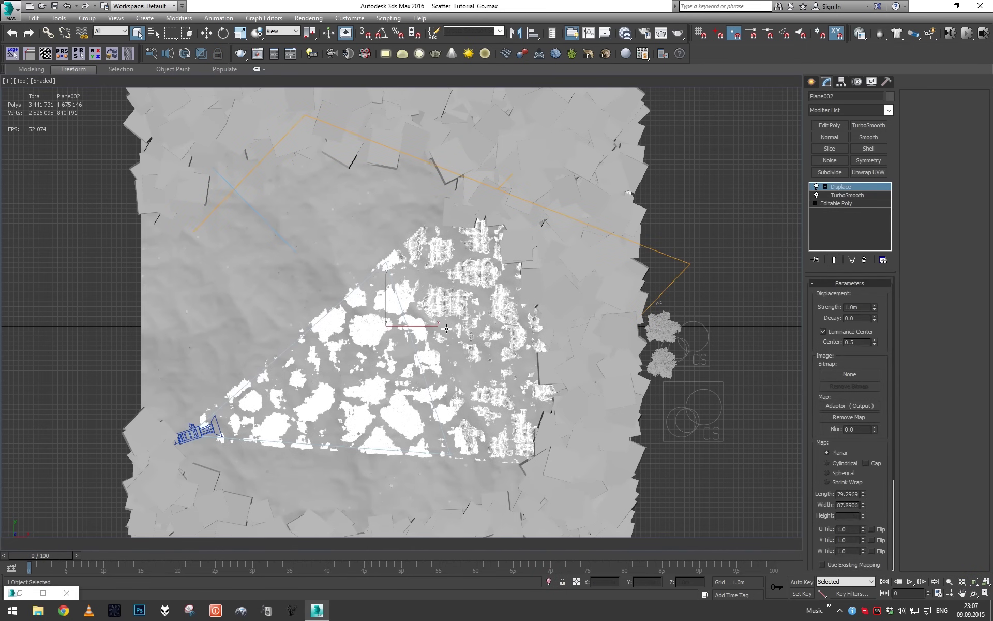
{"action": "left_click", "coordinate": [446, 328], "text": "ctrl"}
{"action": "scroll", "coordinate": [700, 403], "scroll_direction": "up", "scroll_amount": 3}
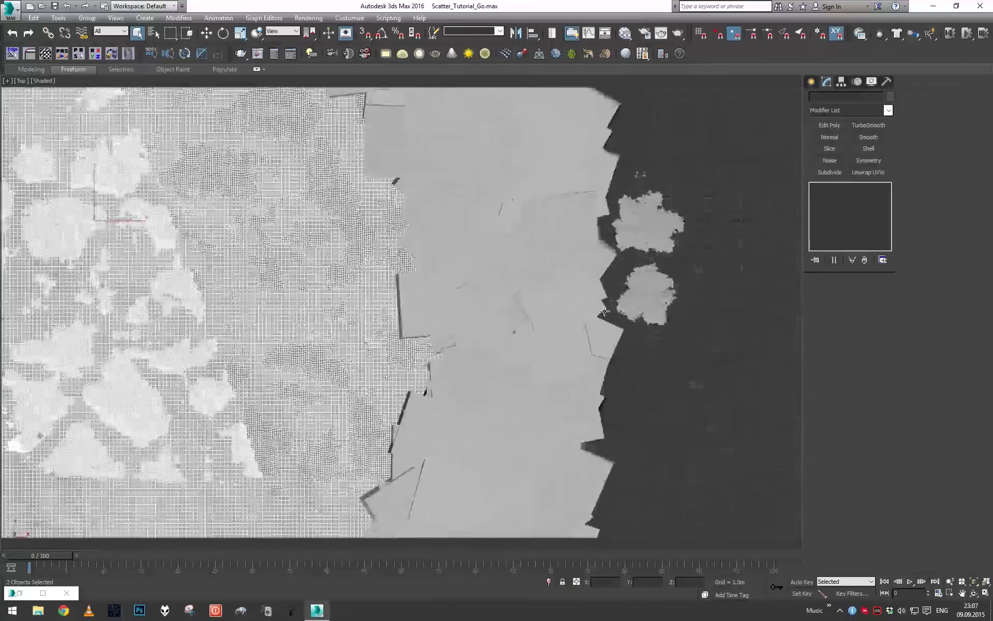
{"action": "left_click", "coordinate": [684, 260], "text": "ctrl"}
{"action": "key", "text": "c"}
{"action": "key", "text": "alt+q"}
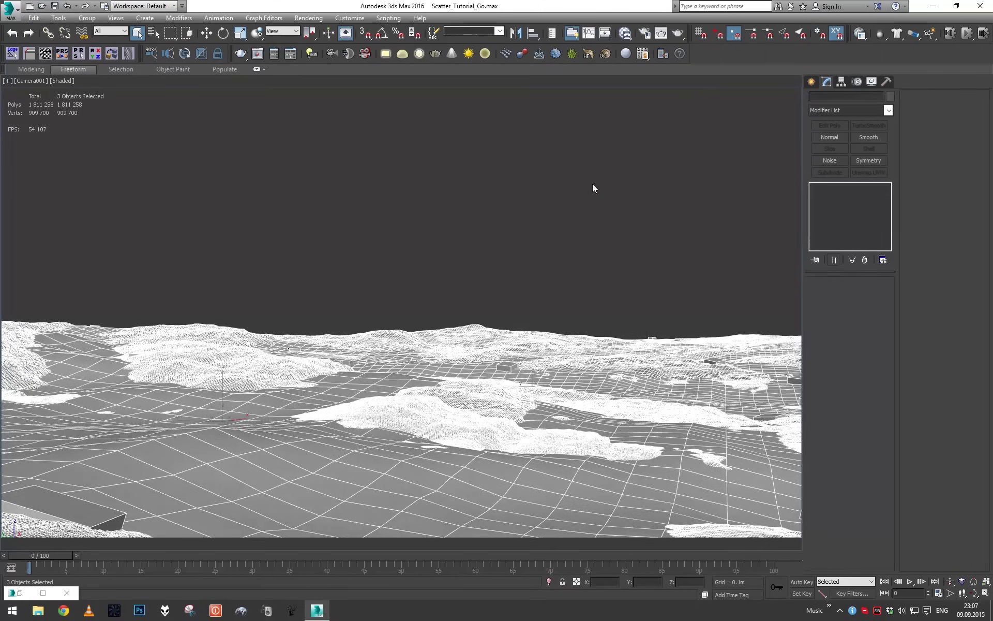
- Test-render the isolated rocks and grass scatter for a few passes and close the frame buffer
{"action": "left_click", "coordinate": [592, 184]}
{"action": "key", "text": "shift+q"}
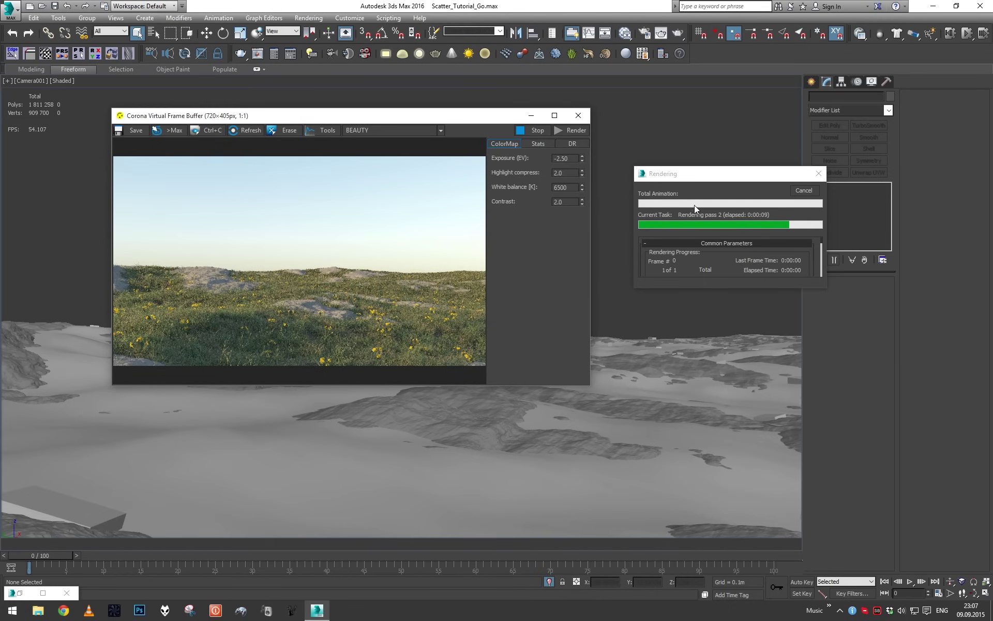
{"action": "left_click", "coordinate": [802, 191]}
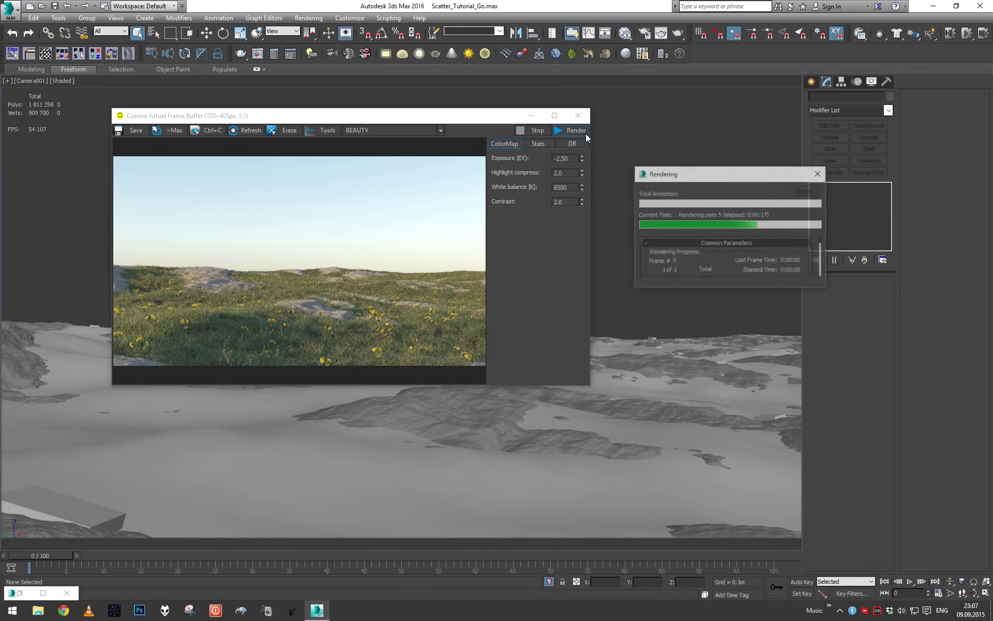
{"action": "left_click", "coordinate": [578, 115]}
- Isolate only the rock plane and the ground plane in the perspective view and clear the selection
{"action": "left_click", "coordinate": [535, 399]}
{"action": "key", "text": "p"}
{"action": "scroll", "coordinate": [517, 379], "scroll_direction": "down", "scroll_amount": 5}
{"action": "middle_click_drag", "start_coordinate": [516, 378], "coordinate": [501, 343], "text": "alt"}
{"action": "scroll", "coordinate": [496, 421], "scroll_direction": "up", "scroll_amount": 5}
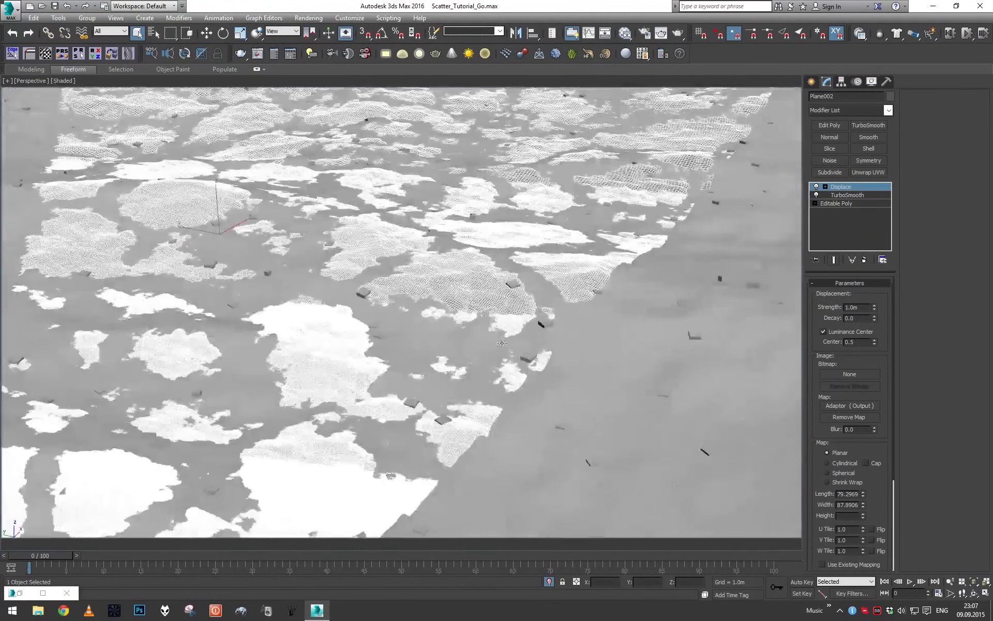
{"action": "left_click", "coordinate": [563, 342]}
{"action": "left_click", "coordinate": [544, 315], "text": "ctrl"}
{"action": "key", "text": "alt+q"}
{"action": "key", "text": "alt+q"}
{"action": "middle_click_drag", "start_coordinate": [545, 318], "coordinate": [511, 308], "text": "alt"}
{"action": "scroll", "coordinate": [620, 355], "scroll_direction": "up", "scroll_amount": 4}
{"action": "scroll", "coordinate": [501, 305], "scroll_direction": "down", "scroll_amount": 2}
{"action": "key", "text": "ctrl+d"}
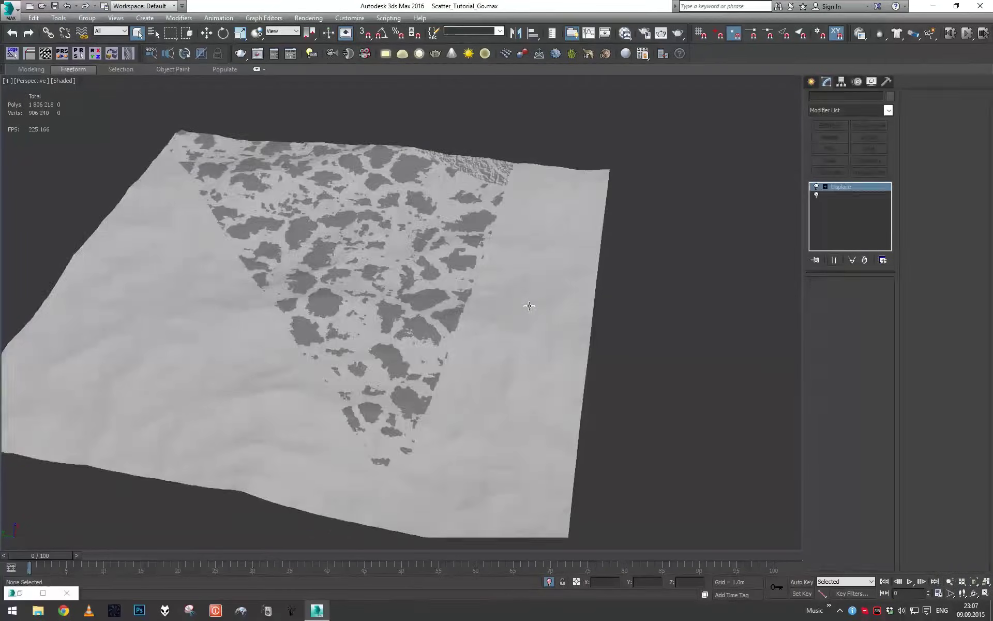
- Clone the ground plane and collapse the clone's modifier stack to an Editable Mesh
{"action": "left_click", "coordinate": [529, 306]}
{"action": "key", "text": "ctrl+v"}
{"action": "left_click", "coordinate": [467, 343]}
{"action": "right_click", "coordinate": [844, 229]}
{"action": "left_click", "coordinate": [861, 330]}
- Add a Shell modifier to the ground clone with an outer amount of 0 m and an inner amount of 2 m
{"action": "left_click", "coordinate": [868, 148]}
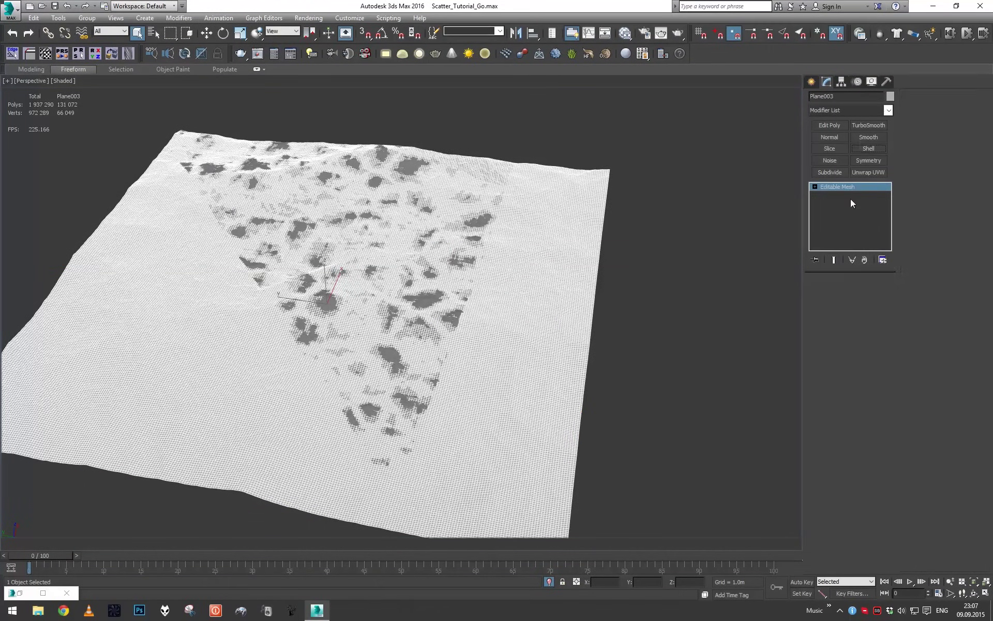
{"action": "double_click", "coordinate": [875, 308]}
{"action": "type", "text": "10"}
{"action": "key", "text": "Return"}
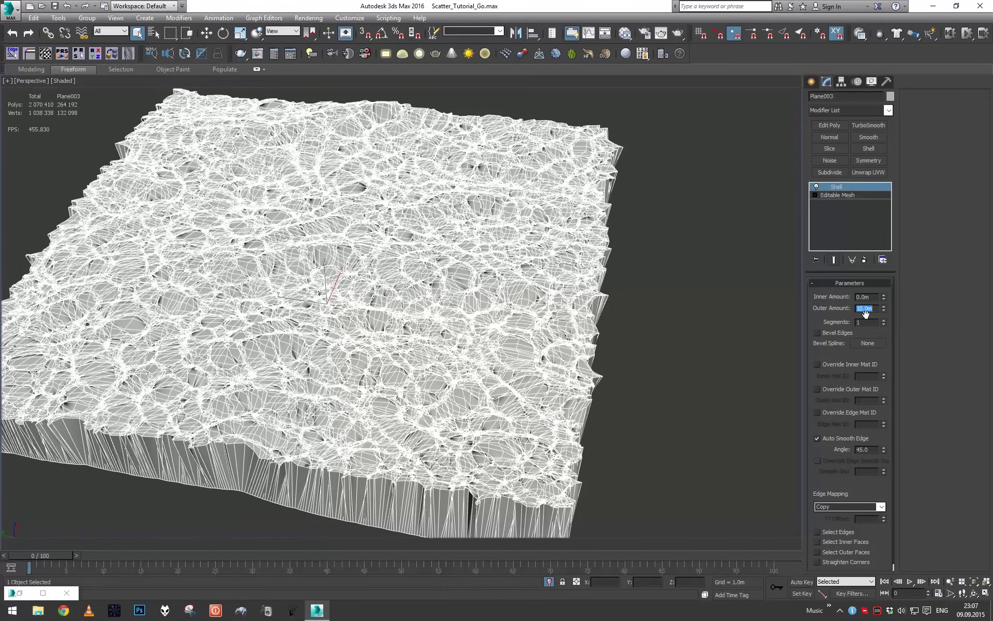
{"action": "type", "text": "-"}
{"action": "key", "text": "Return"}
{"action": "double_click", "coordinate": [870, 297]}
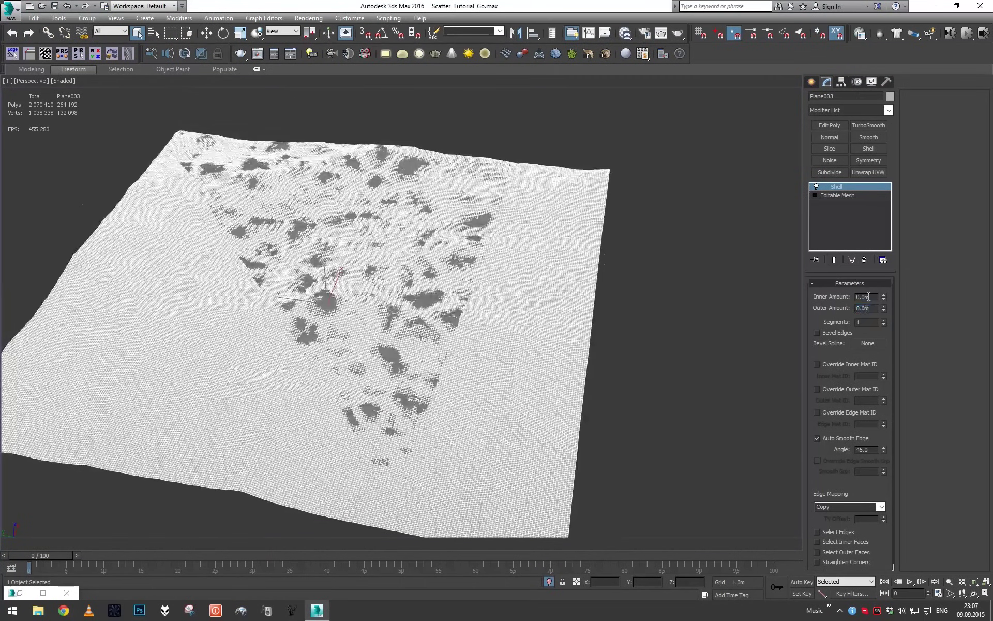
{"action": "type", "text": "2"}
{"action": "key", "text": "Return"}
- Isolate the rock plane together with the shelled ground clone and view the slab's edge from a low angle
{"action": "middle_click_drag", "start_coordinate": [612, 269], "coordinate": [441, 289]}
{"action": "scroll", "coordinate": [576, 222], "scroll_direction": "up", "scroll_amount": 3}
{"action": "left_click", "coordinate": [441, 289], "text": "ctrl"}
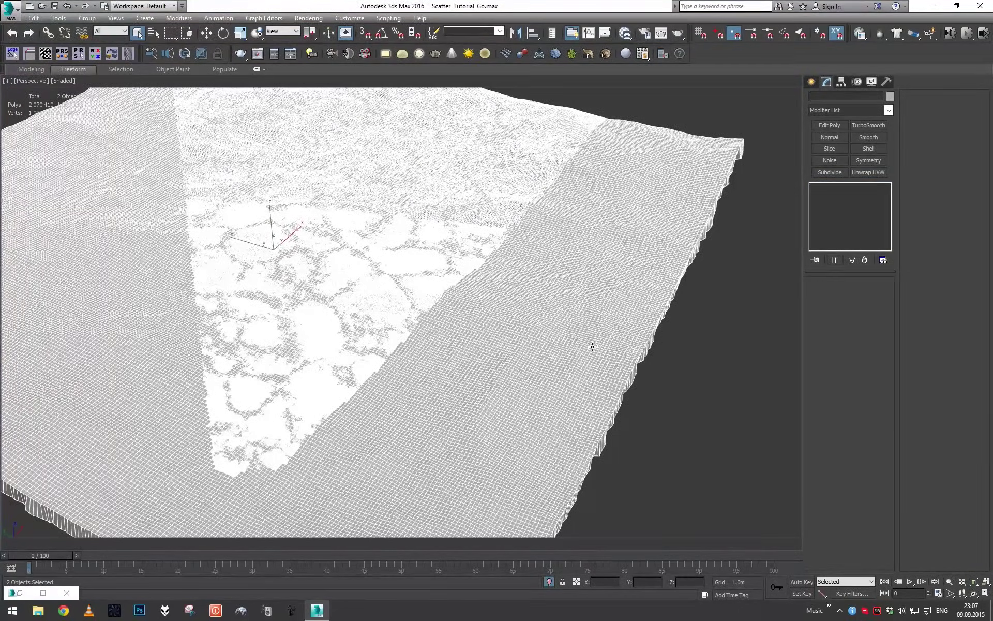
{"action": "scroll", "coordinate": [593, 346], "scroll_direction": "up", "scroll_amount": 4}
{"action": "key", "text": "alt+q"}
{"action": "middle_click_drag", "start_coordinate": [592, 315], "coordinate": [554, 204], "text": "alt"}
{"action": "scroll", "coordinate": [598, 297], "scroll_direction": "up", "scroll_amount": 4}
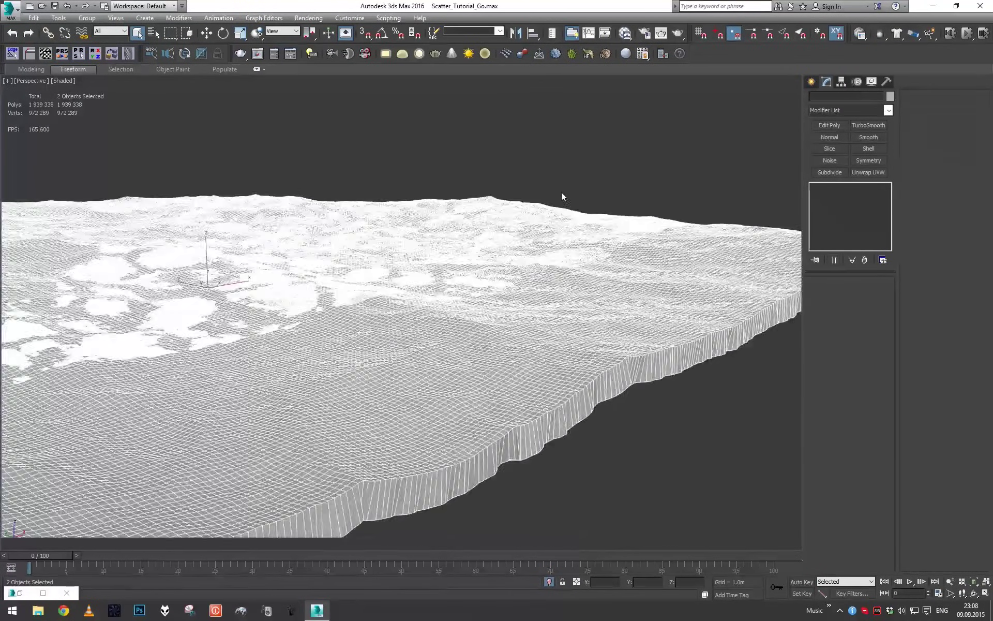
{"action": "left_click", "coordinate": [554, 203]}
- Select the rock plane and collapse its TurboSmooth and Displace modifiers into an Editable Poly
{"action": "left_click", "coordinate": [380, 287]}
{"action": "left_click", "coordinate": [832, 230]}
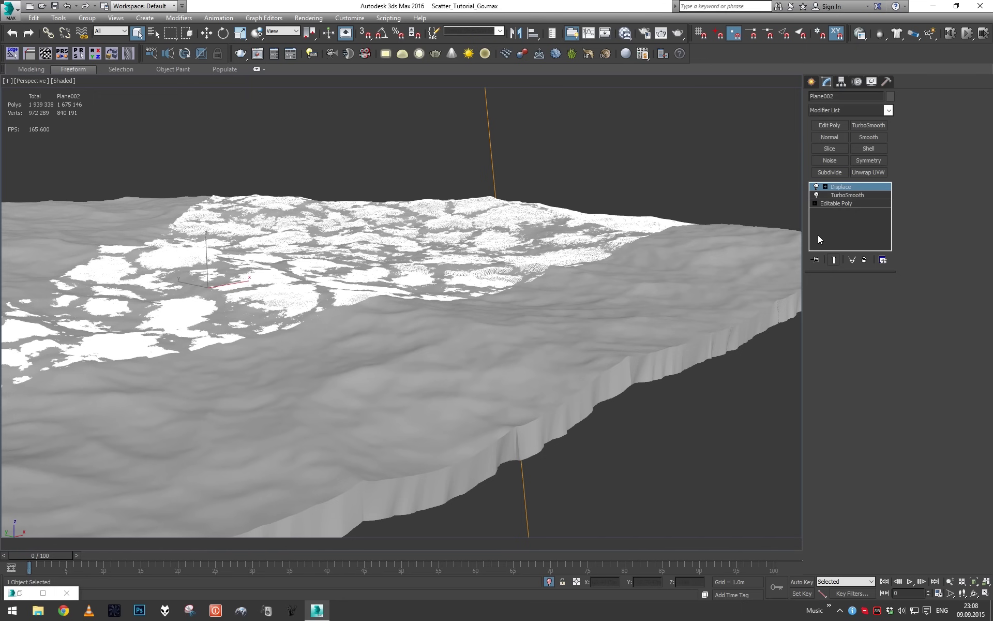
{"action": "middle_click_drag", "start_coordinate": [626, 209], "coordinate": [673, 238], "text": "alt"}
{"action": "scroll", "coordinate": [673, 238], "scroll_direction": "up", "scroll_amount": 3}
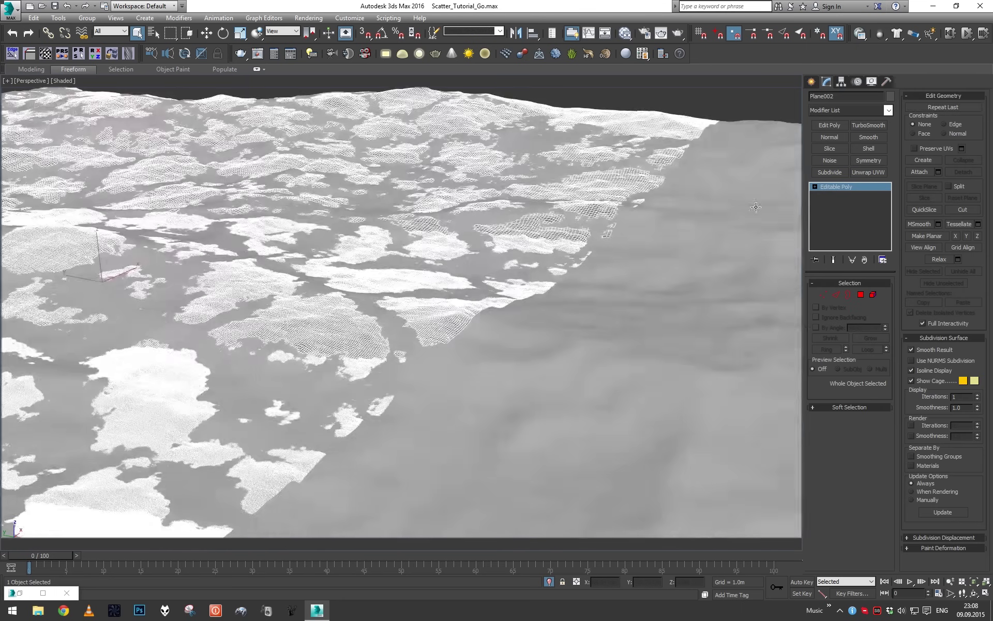
- Add a Vol. Select modifier to the rock plane at Face level, using the shelled ground clone Plane003 as the mesh object volume
{"action": "left_click", "coordinate": [869, 111]}
{"action": "key", "text": "v"}
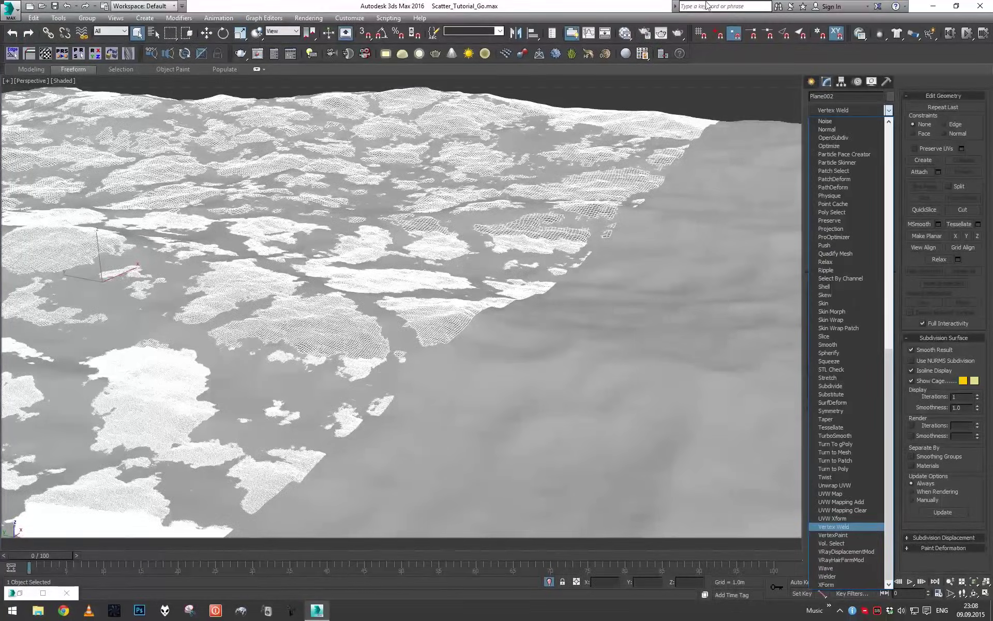
{"action": "left_click", "coordinate": [838, 543]}
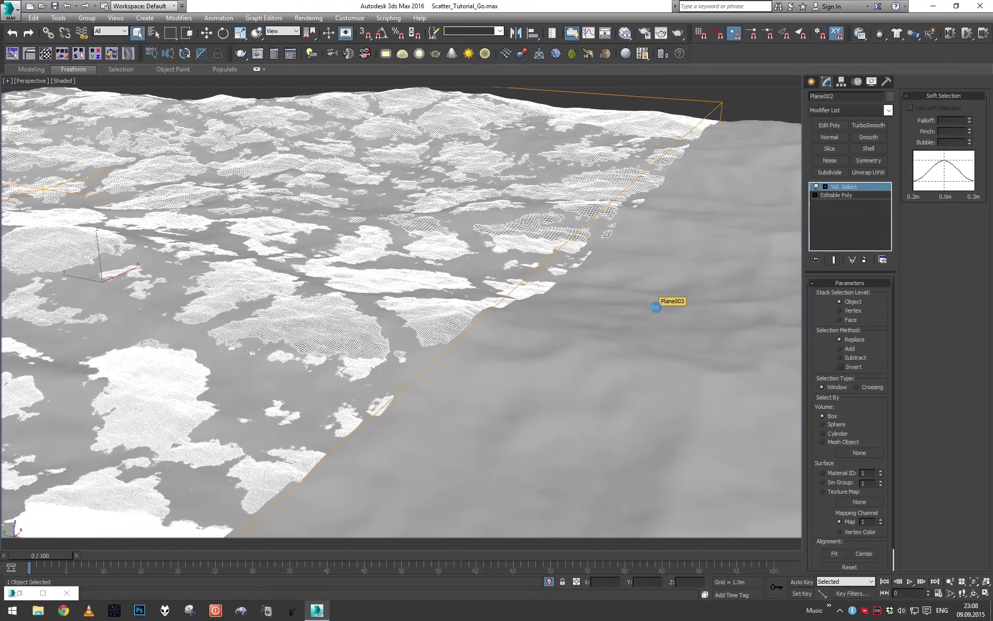
{"action": "left_click", "coordinate": [855, 452]}
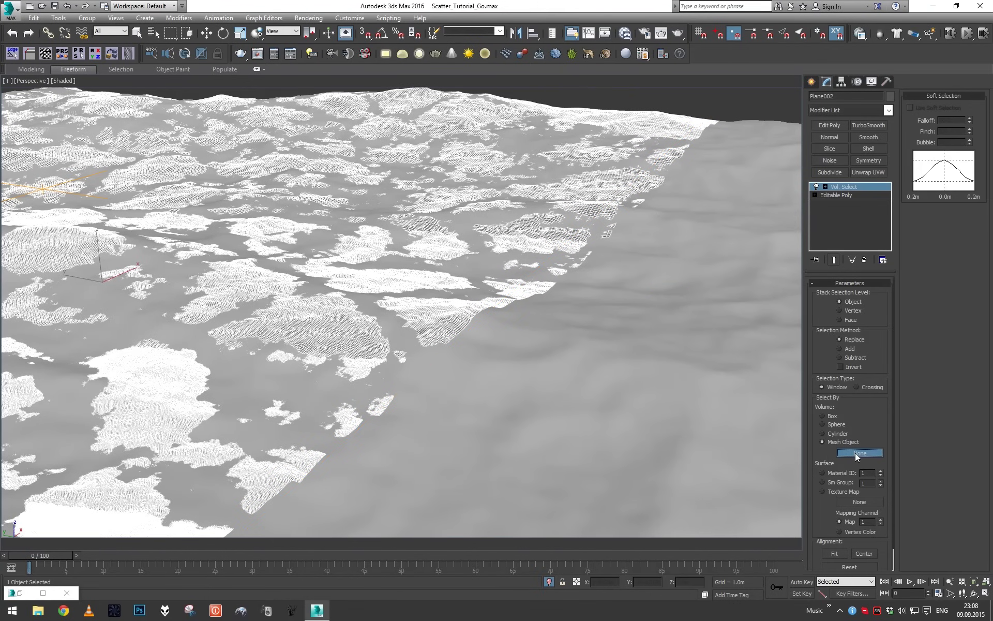
{"action": "left_click", "coordinate": [678, 356]}
{"action": "middle_click_drag", "start_coordinate": [692, 380], "coordinate": [719, 348], "text": "alt"}
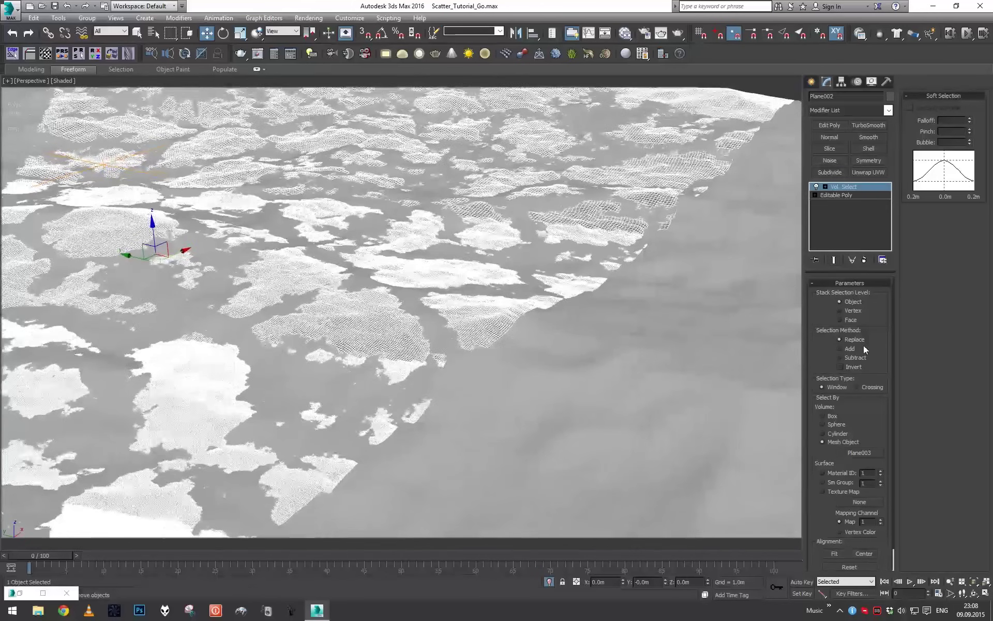
{"action": "left_click", "coordinate": [840, 319]}
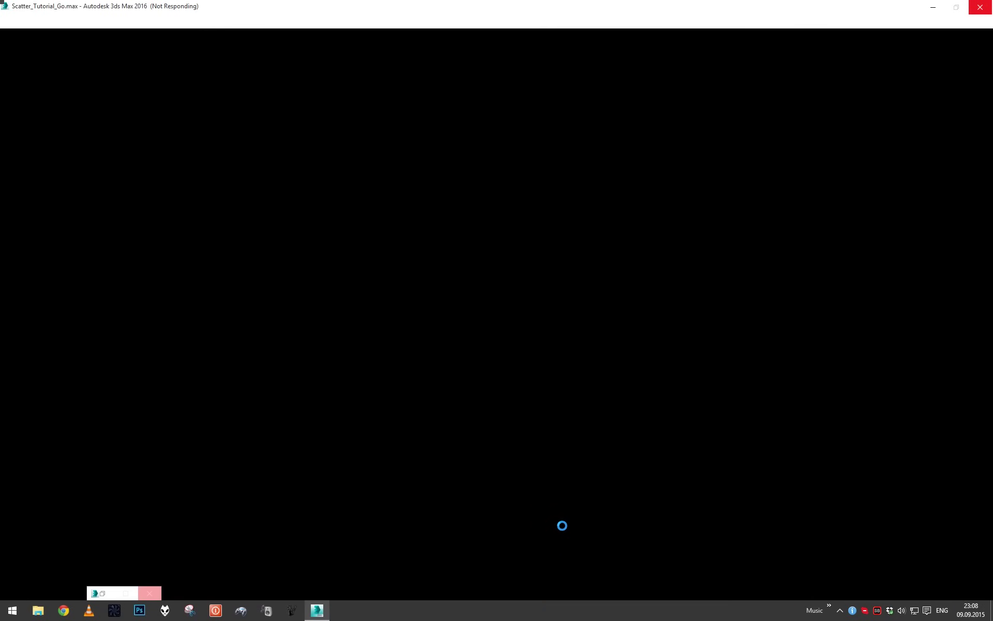
- Open Task Manager and look up the 3dsmax.exe process in the detailed process list
{"action": "right_click", "coordinate": [457, 613]}
{"action": "left_click", "coordinate": [489, 577]}
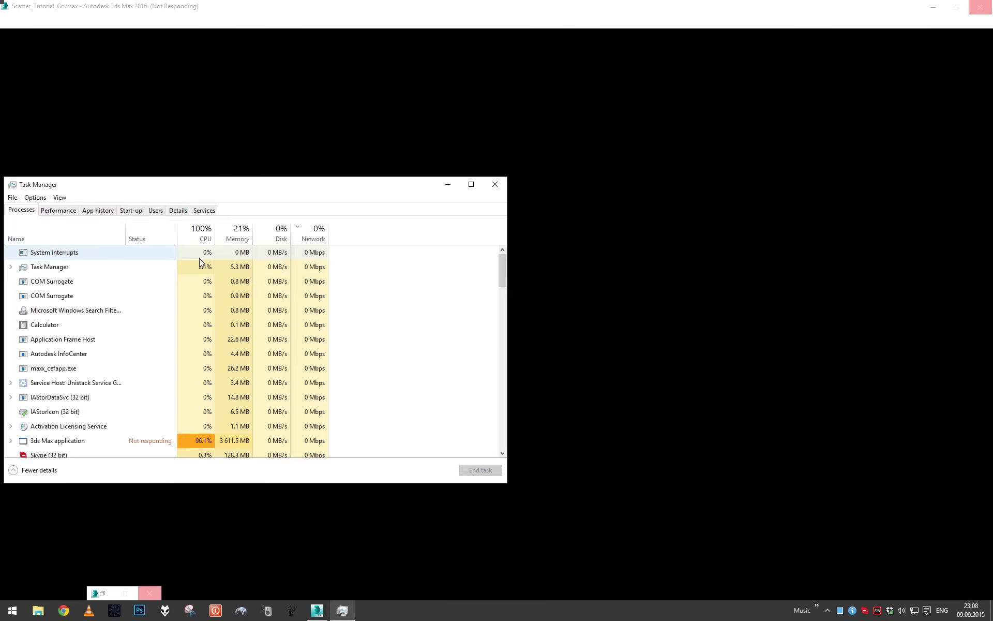
{"action": "left_click", "coordinate": [185, 212]}
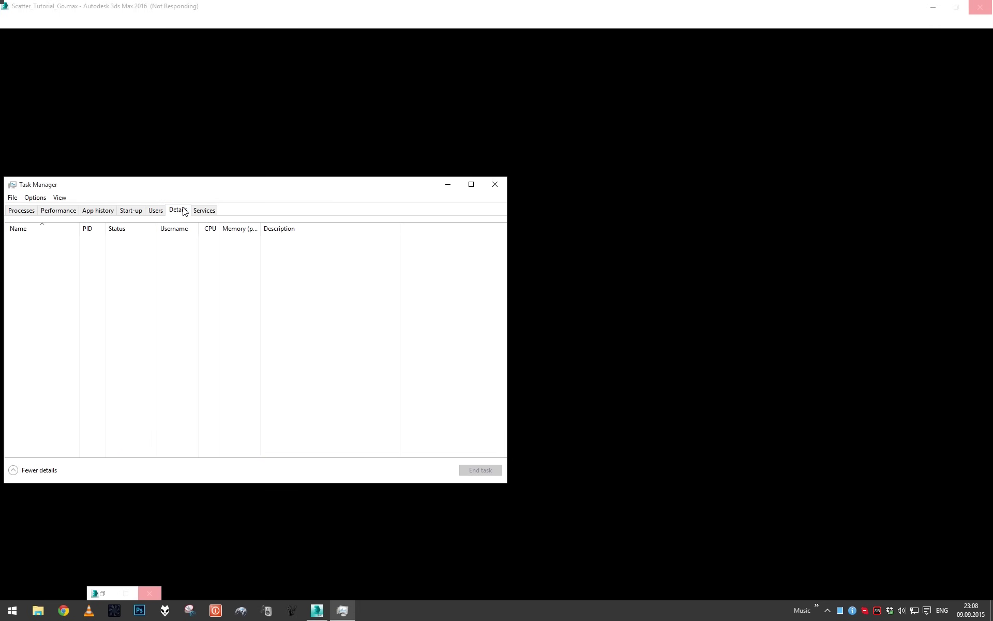
{"action": "left_click", "coordinate": [257, 240]}
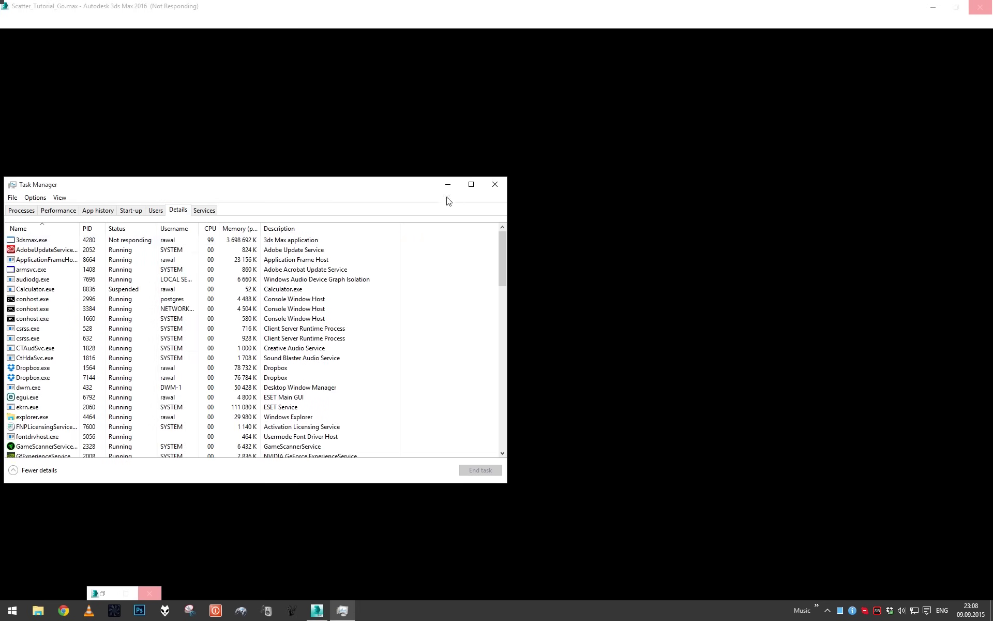
- Leave Task Manager for 3ds Max and delete the shelled ground clone Plane003
{"action": "left_click", "coordinate": [446, 185]}
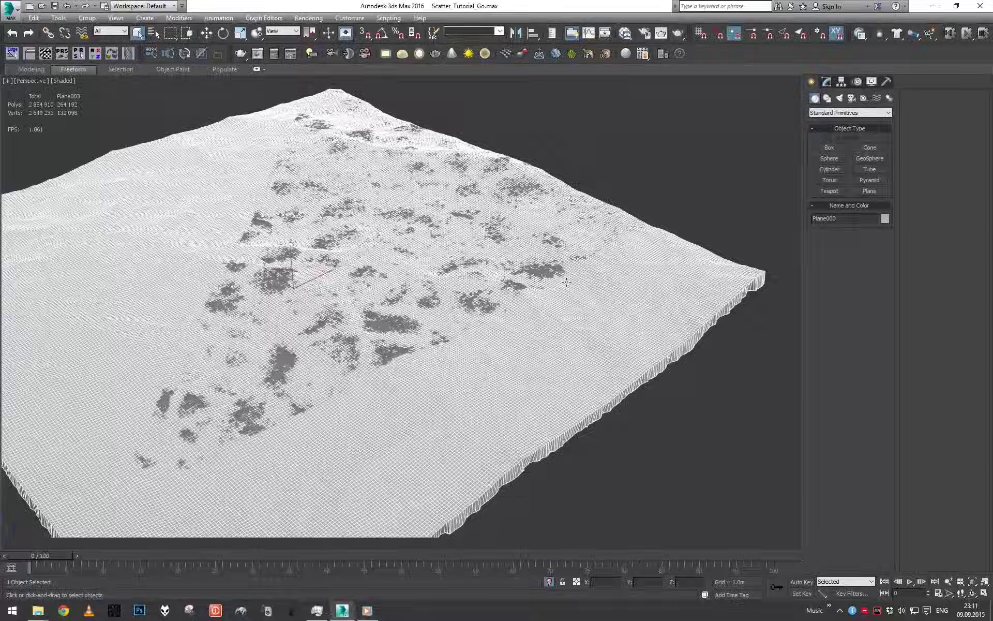
{"action": "scroll", "coordinate": [566, 282], "scroll_direction": "up", "scroll_amount": 10}
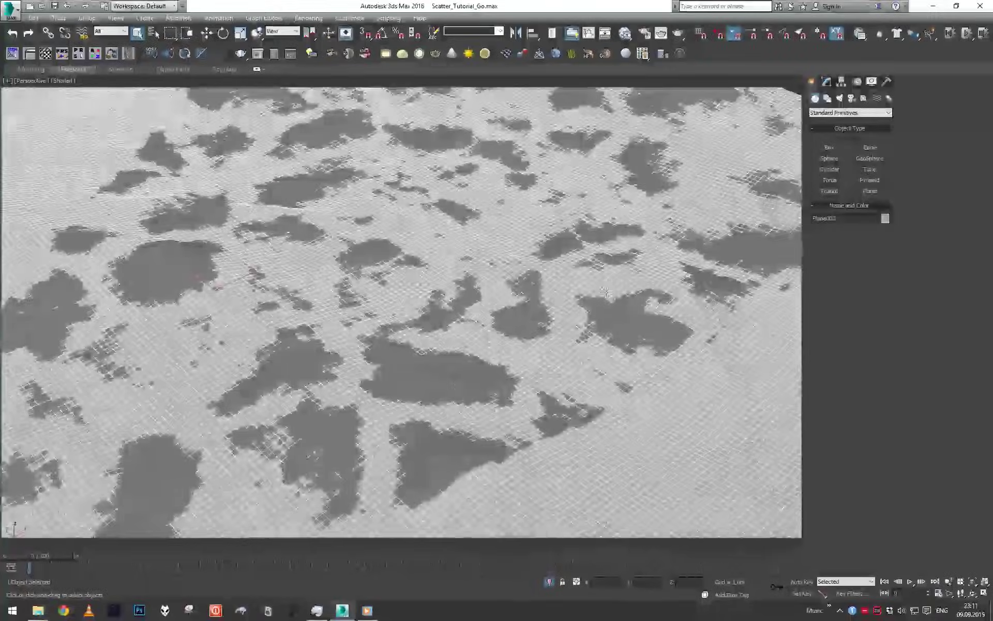
{"action": "scroll", "coordinate": [620, 291], "scroll_direction": "down", "scroll_amount": 10}
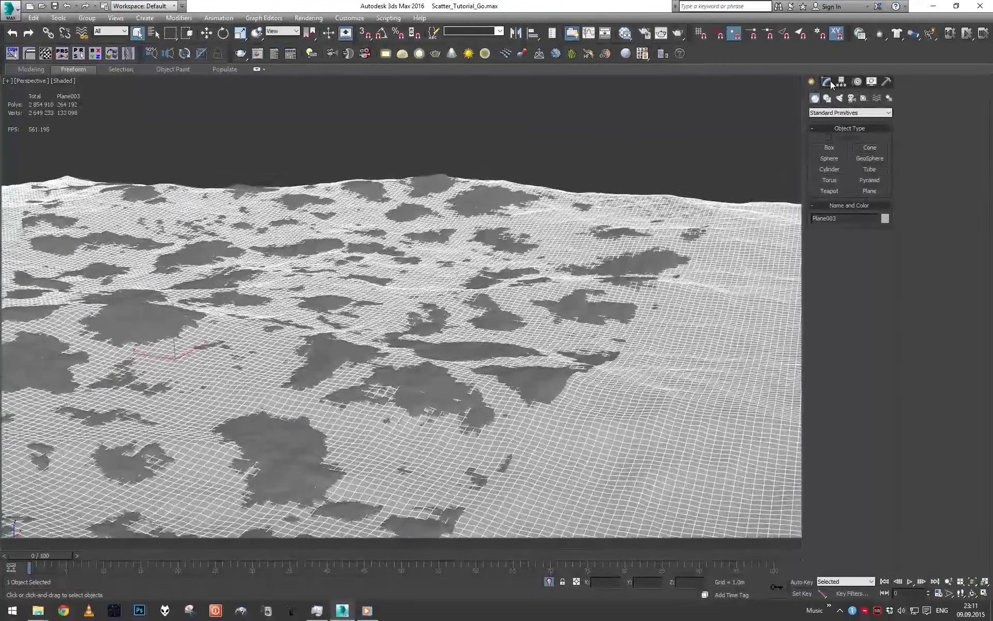
{"action": "left_click", "coordinate": [825, 81]}
{"action": "key", "text": "Delete"}
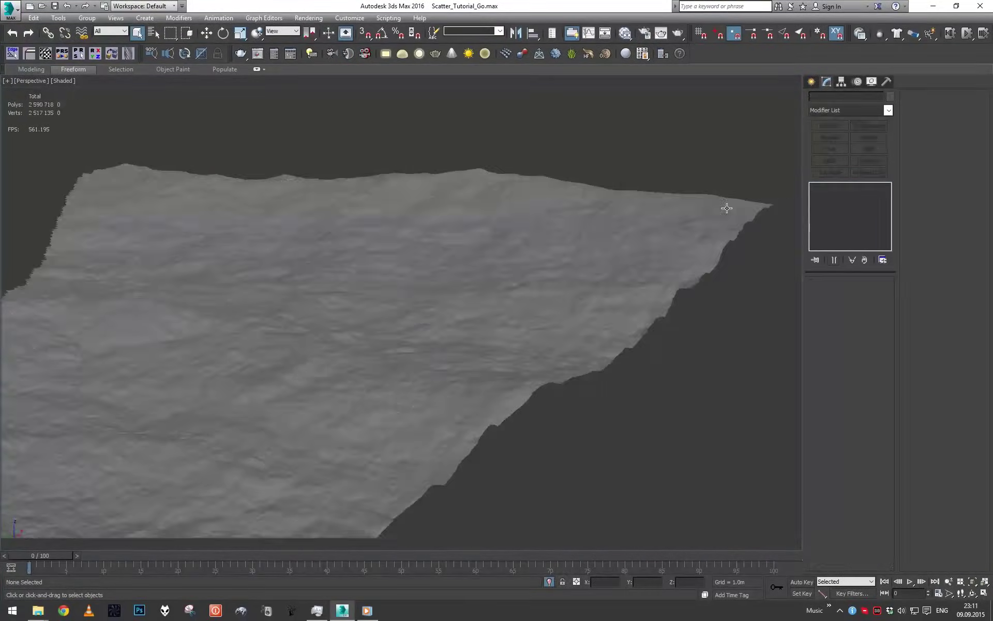
- Select the rock plane Plane002 and bring the full scene back out of isolation at frame 100
{"action": "left_click", "coordinate": [556, 300]}
{"action": "scroll", "coordinate": [554, 500], "scroll_direction": "up", "scroll_amount": 2}
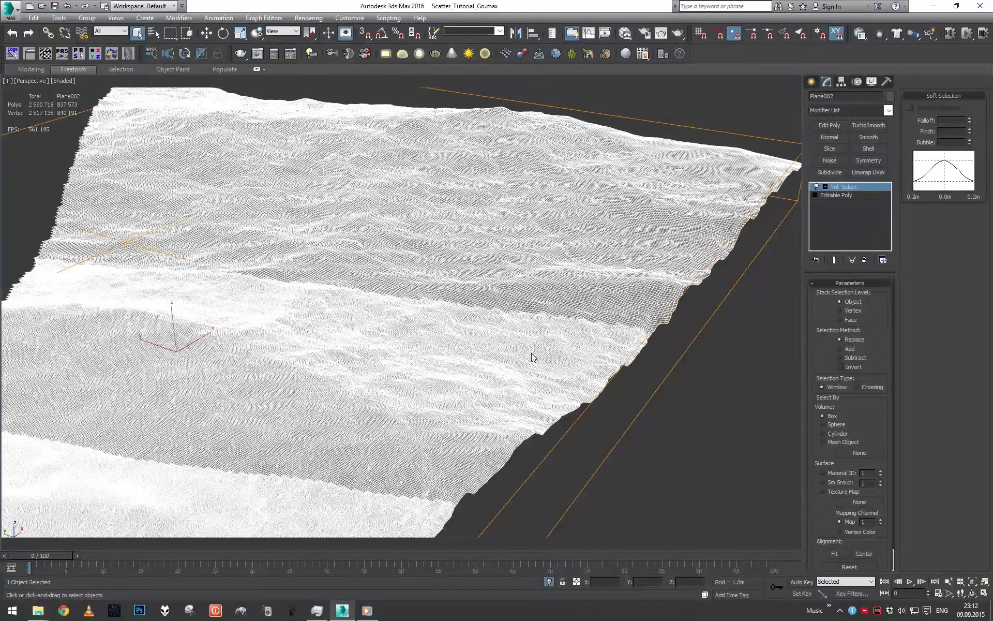
{"action": "scroll", "coordinate": [530, 353], "scroll_direction": "up", "scroll_amount": 5}
{"action": "mouse_move", "coordinate": [531, 352]}
{"action": "middle_mouse_down", "text": "alt"}
{"action": "mouse_move", "coordinate": [534, 384]}
{"action": "mouse_move", "coordinate": [497, 356]}
{"action": "mouse_move", "coordinate": [572, 378]}
{"action": "mouse_move", "coordinate": [530, 341]}
{"action": "middle_mouse_up", "text": "alt"}
{"action": "key", "text": "End"}
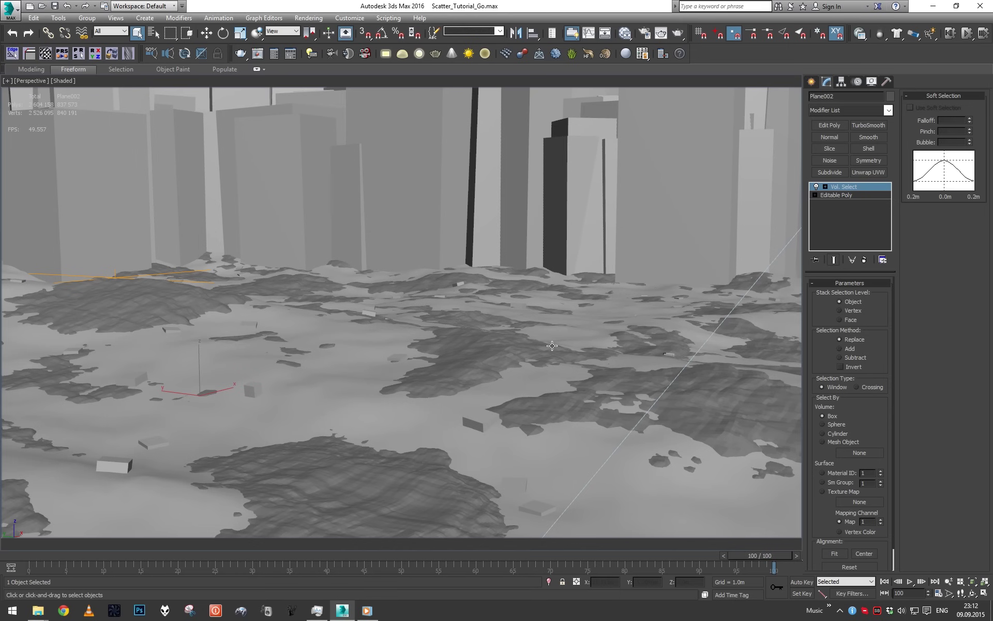
- Delete the Vol. Select modifier from the rock plane and minimise the Slate Material Editor
{"action": "left_click", "coordinate": [625, 33]}
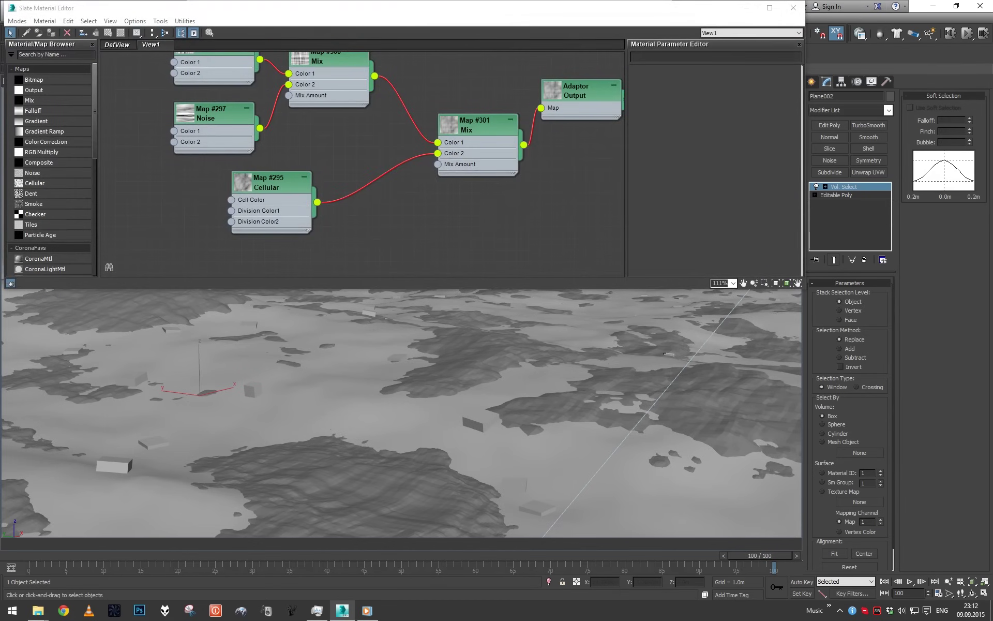
{"action": "right_click", "coordinate": [850, 187]}
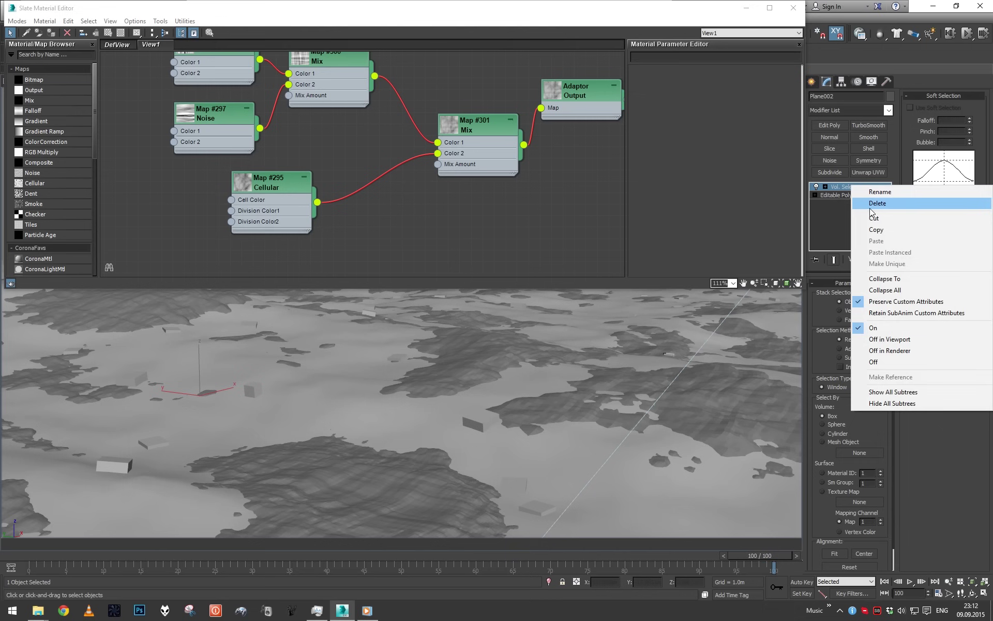
{"action": "left_click", "coordinate": [868, 204]}
{"action": "left_click_drag", "start_coordinate": [550, 9], "coordinate": [515, 341]}
{"action": "left_click", "coordinate": [710, 340]}
- Add a ProOptimizer modifier to the rock plane
{"action": "left_click", "coordinate": [867, 108]}
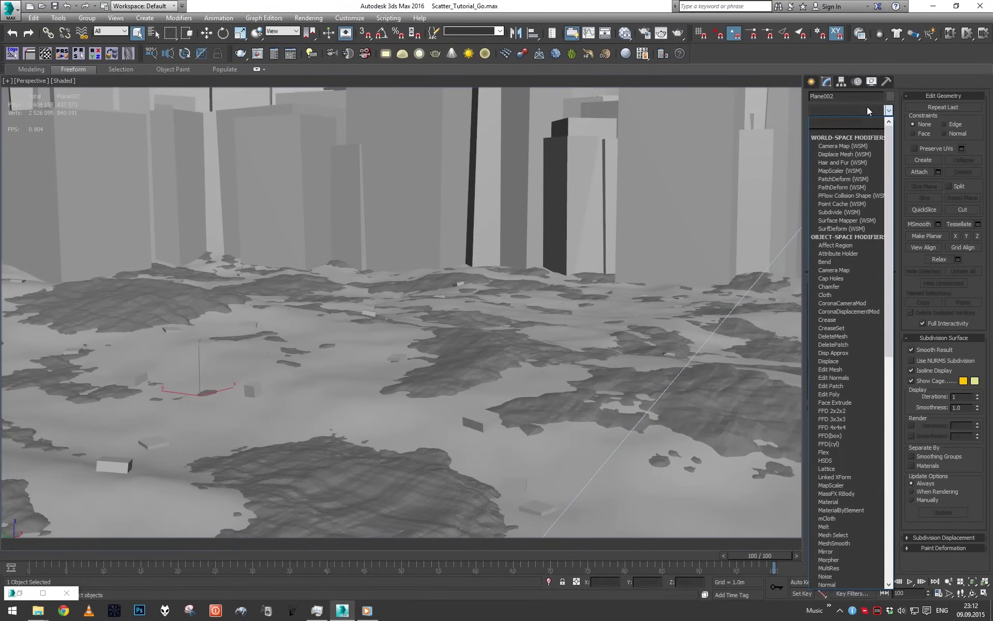
{"action": "type", "text": "pro"}
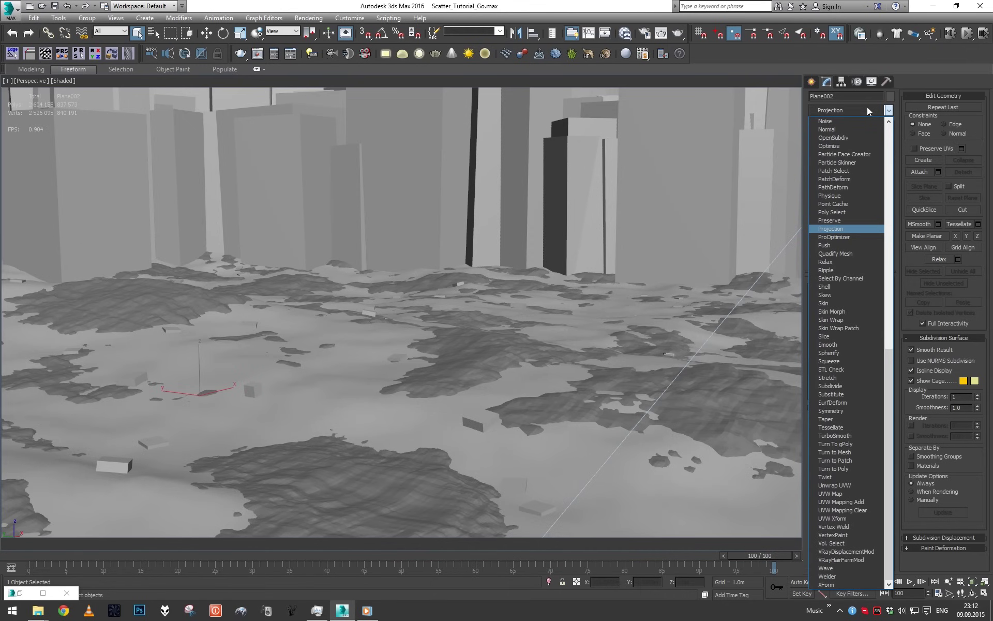
{"action": "key", "text": "Down"}
{"action": "key", "text": "Return"}
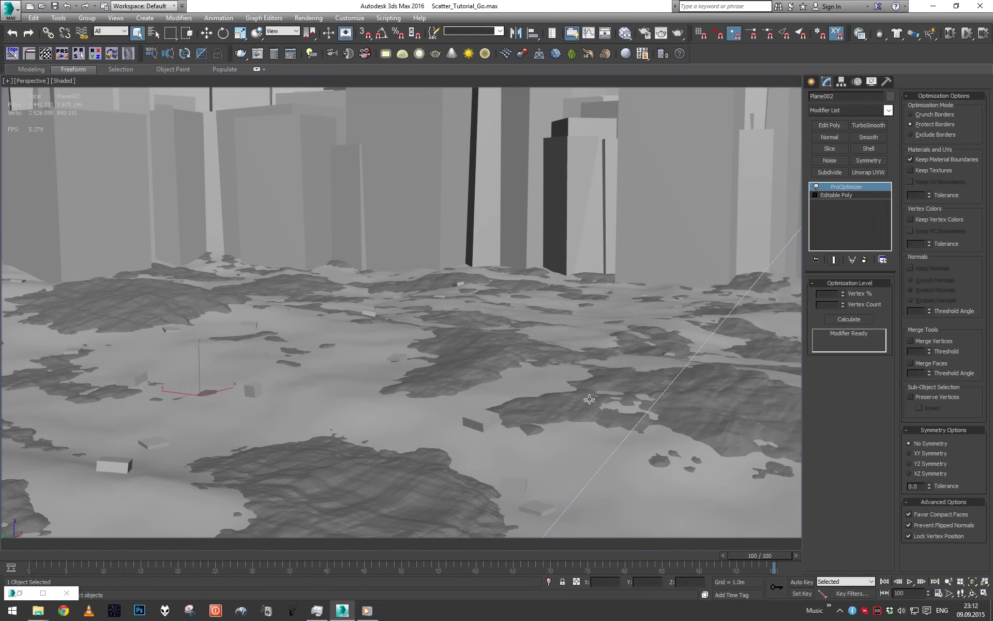
- Isolate the rock plane and run the ProOptimizer calculation on it
{"action": "scroll", "coordinate": [453, 428], "scroll_direction": "down", "scroll_amount": 5}
{"action": "key", "text": "alt+q"}
{"action": "middle_click_drag", "start_coordinate": [470, 406], "coordinate": [461, 407], "text": "alt"}
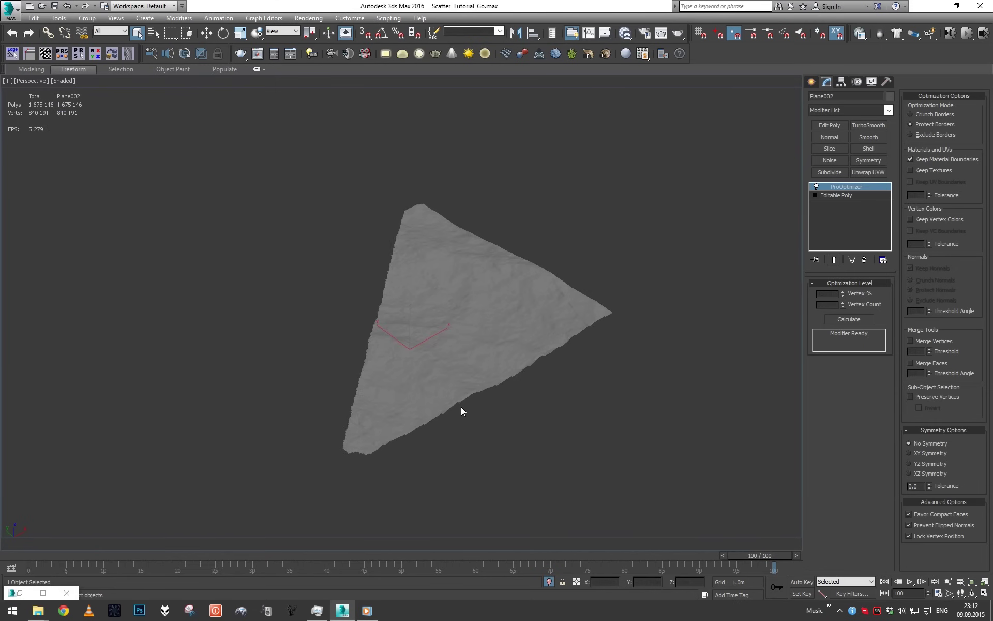
{"action": "scroll", "coordinate": [488, 351], "scroll_direction": "up", "scroll_amount": 5}
{"action": "middle_click_drag", "start_coordinate": [487, 350], "coordinate": [417, 359], "text": "alt"}
{"action": "scroll", "coordinate": [471, 383], "scroll_direction": "up", "scroll_amount": 3}
{"action": "middle_click_drag", "start_coordinate": [472, 382], "coordinate": [605, 348], "text": "alt"}
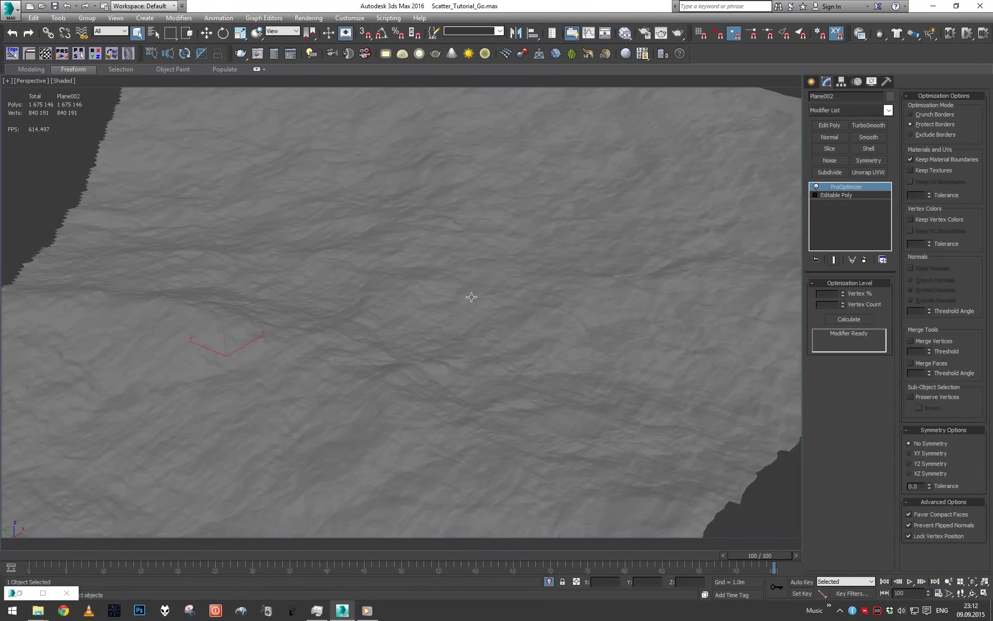
{"action": "middle_click_drag", "start_coordinate": [535, 324], "coordinate": [528, 346], "text": "alt"}
{"action": "left_click", "coordinate": [849, 319]}
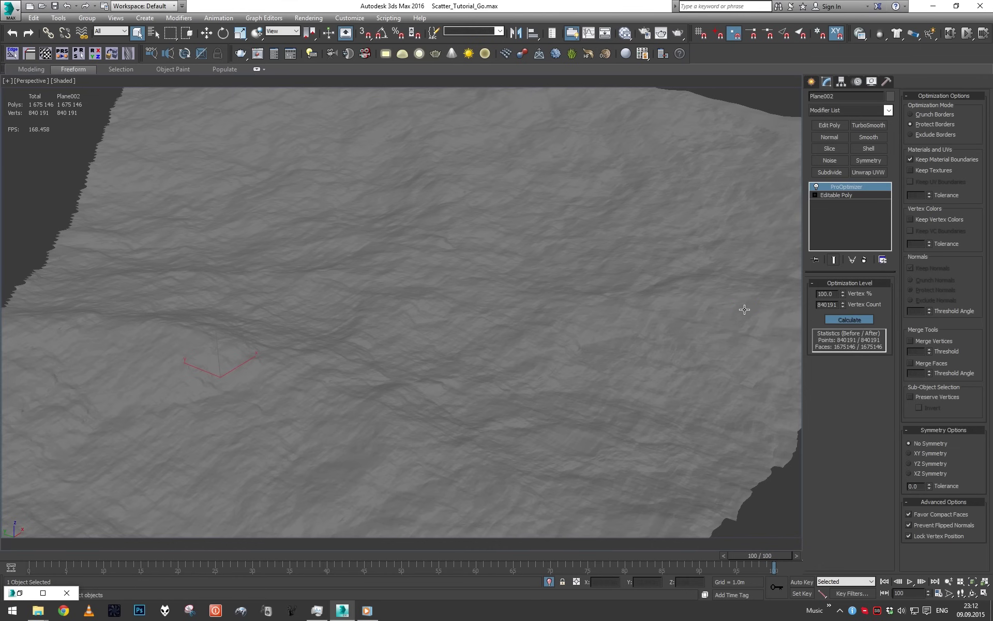
- Reduce the rock plane to 30% of its vertices in ProOptimizer and collapse the modifier stack
{"action": "scroll", "coordinate": [697, 306], "scroll_direction": "down", "scroll_amount": 4}
{"action": "key", "text": "c"}
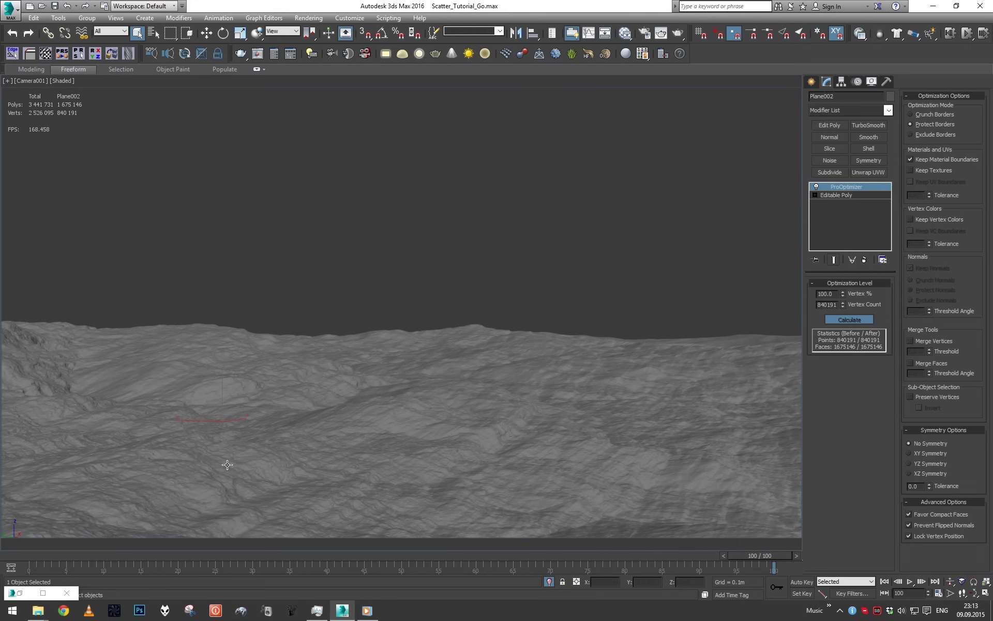
{"action": "double_click", "coordinate": [830, 294]}
{"action": "type", "text": "30"}
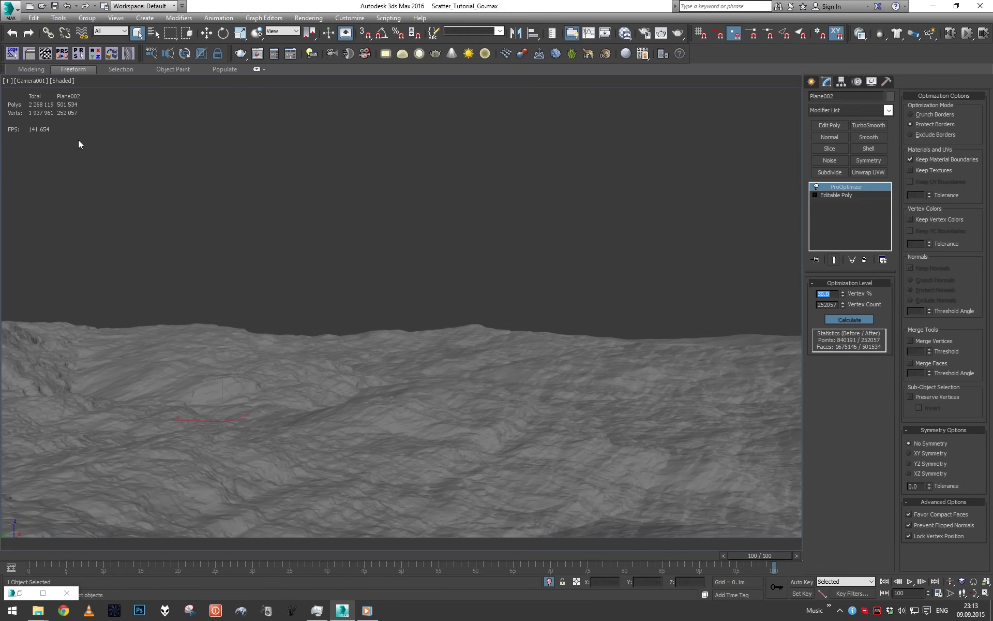
{"action": "right_click", "coordinate": [836, 217]}
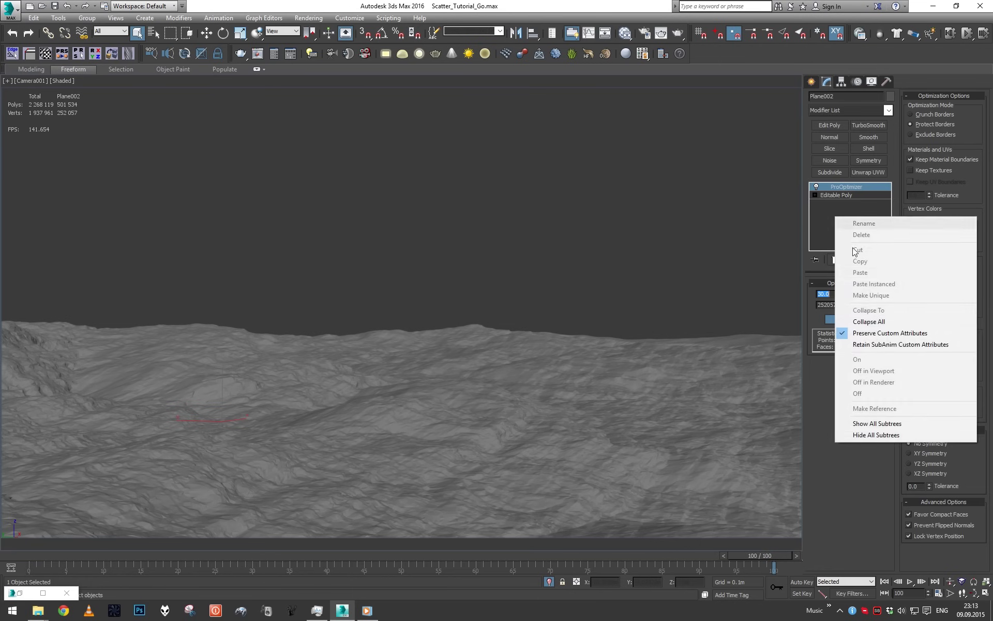
{"action": "left_click", "coordinate": [871, 318]}
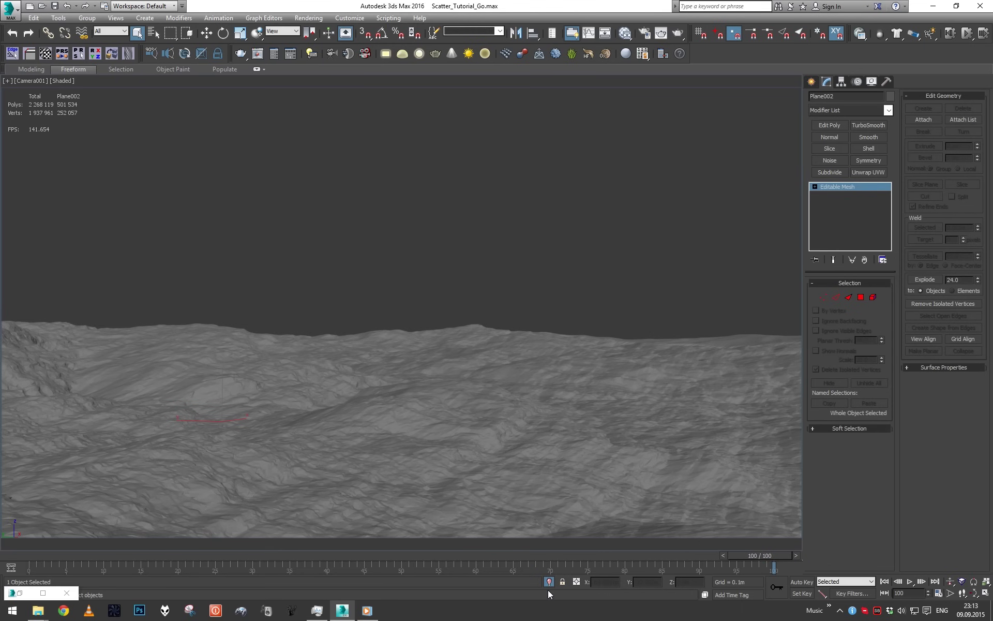
- Inspect the optimised rocks within the full scene in perspective, and isolate the rock plane again
{"action": "key", "text": "p"}
{"action": "scroll", "coordinate": [553, 390], "scroll_direction": "up", "scroll_amount": 5}
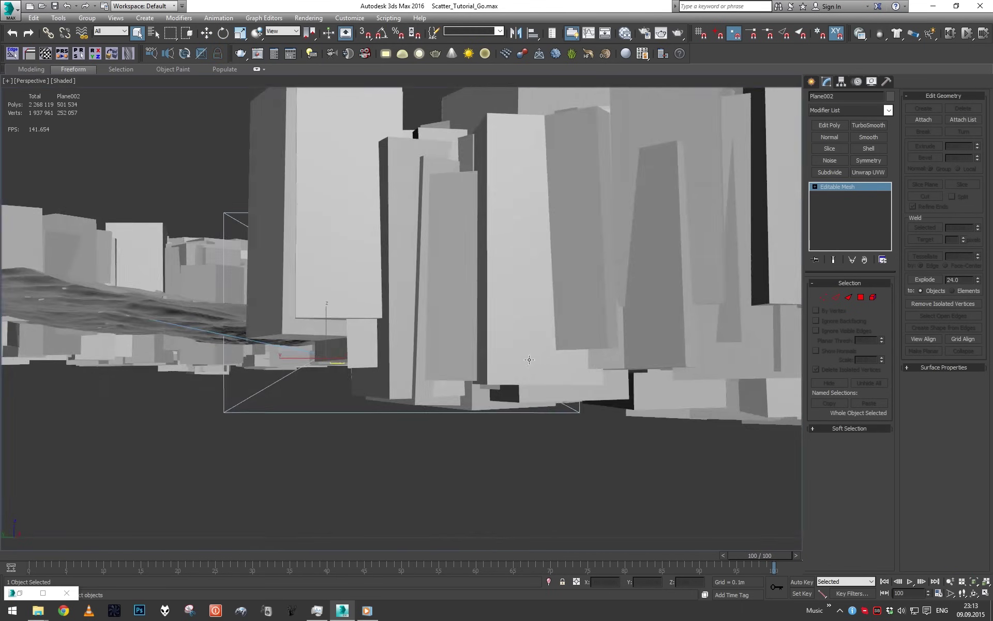
{"action": "middle_click_drag", "start_coordinate": [529, 359], "coordinate": [492, 350], "text": "alt"}
{"action": "scroll", "coordinate": [548, 321], "scroll_direction": "up", "scroll_amount": 5}
{"action": "middle_click_drag", "start_coordinate": [569, 305], "coordinate": [494, 267], "text": "alt"}
{"action": "scroll", "coordinate": [556, 302], "scroll_direction": "down", "scroll_amount": 4}
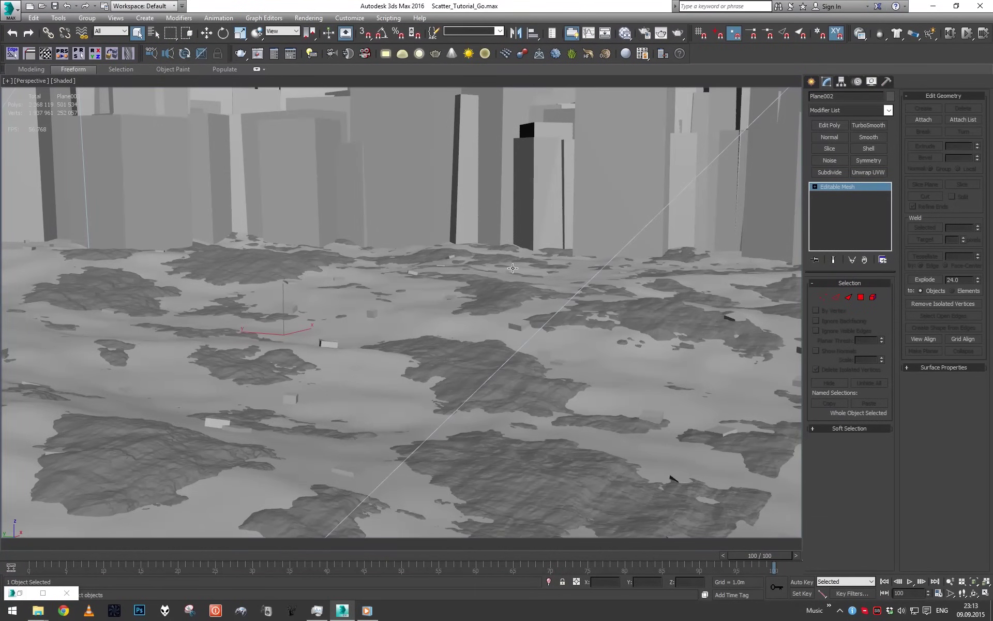
{"action": "middle_click_drag", "start_coordinate": [512, 268], "coordinate": [463, 341], "text": "alt"}
{"action": "key", "text": "alt+q"}
{"action": "scroll", "coordinate": [463, 341], "scroll_direction": "up", "scroll_amount": 3}
- Create a CoronaMtl named Stones in the Slate Material Editor and assign it to the rock plane
{"action": "key", "text": "m"}
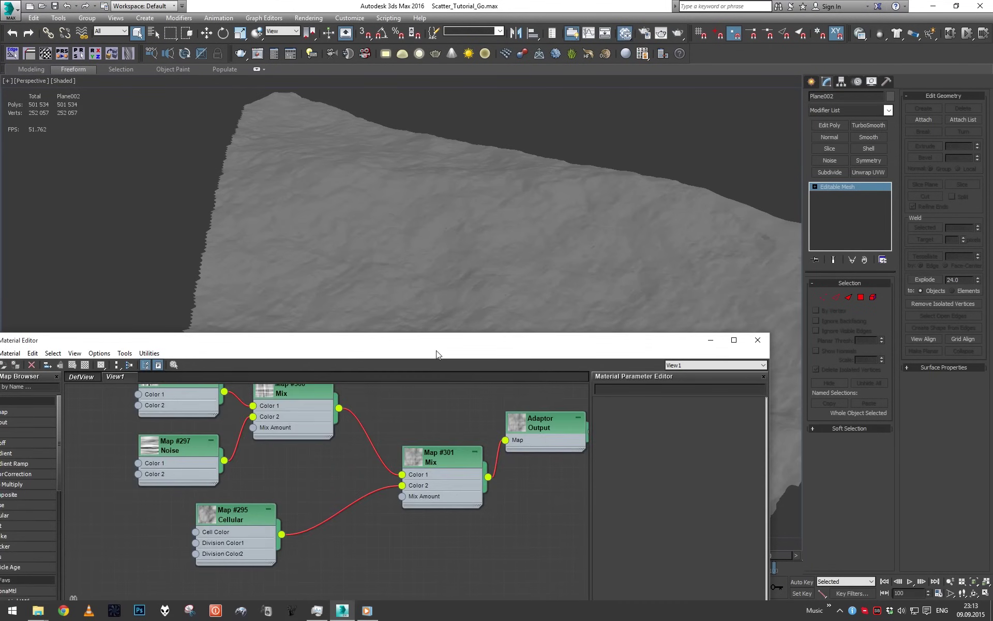
{"action": "middle_click_drag", "start_coordinate": [404, 434], "coordinate": [392, 541]}
{"action": "scroll", "coordinate": [391, 541], "scroll_direction": "down", "scroll_amount": 1}
{"action": "left_click_drag", "start_coordinate": [306, 345], "coordinate": [391, 330]}
{"action": "left_click_drag", "start_coordinate": [107, 573], "coordinate": [543, 407]}
{"action": "middle_click_drag", "start_coordinate": [568, 455], "coordinate": [534, 499]}
{"action": "scroll", "coordinate": [534, 500], "scroll_direction": "up", "scroll_amount": 1}
{"action": "left_click_drag", "start_coordinate": [534, 500], "coordinate": [514, 481]}
{"action": "double_click", "coordinate": [529, 418]}
{"action": "type", "text": "Stones"}
{"action": "key", "text": "Return"}
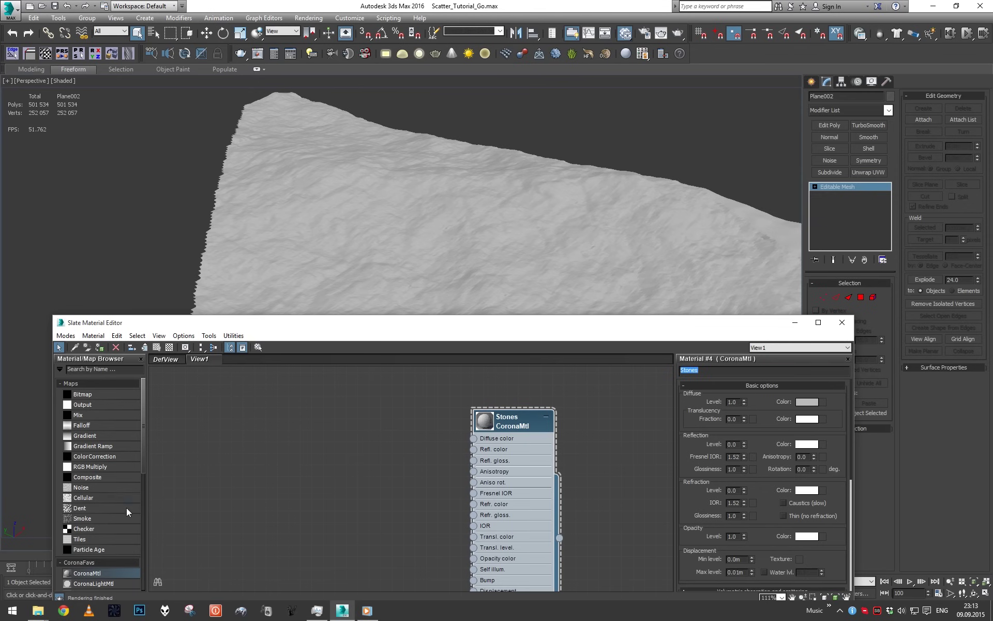
- Add a Bitmap map using RockSmooth0130_2_L.jpg from the Stone folder of the texture library
{"action": "double_click", "coordinate": [84, 396]}
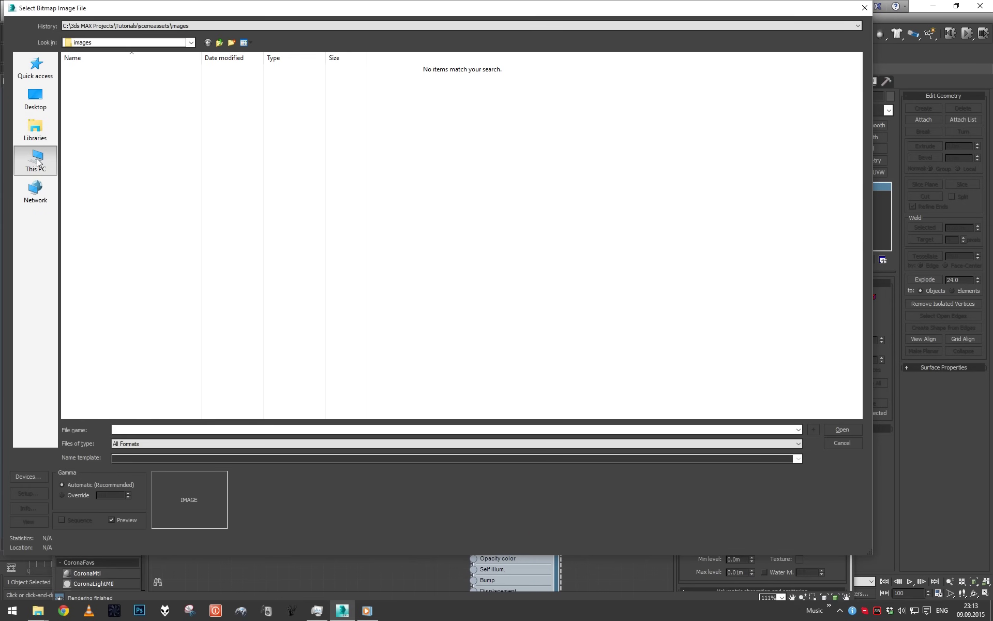
{"action": "double_click", "coordinate": [155, 117]}
{"action": "double_click", "coordinate": [111, 117]}
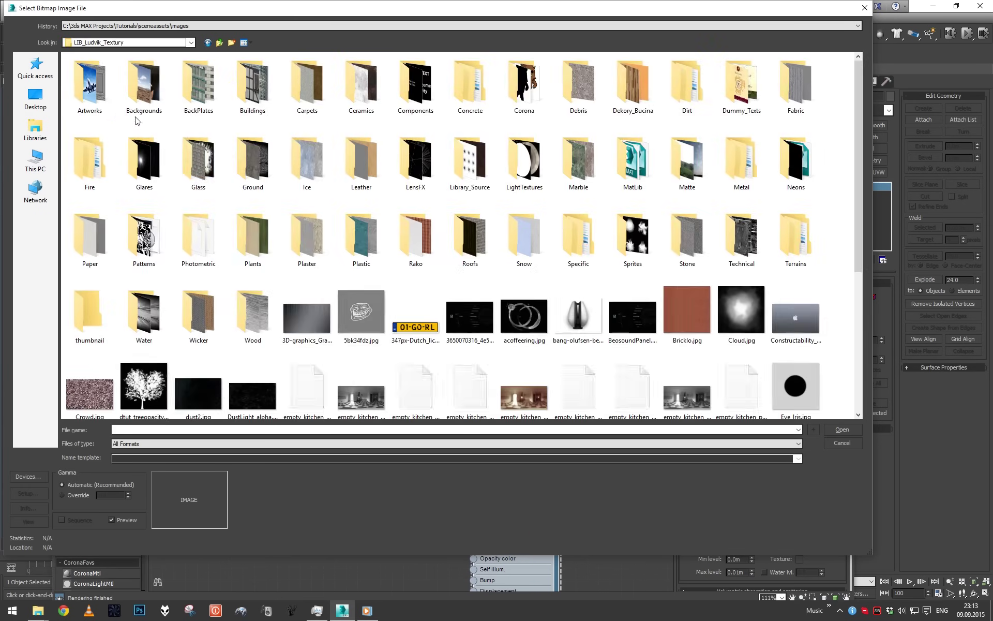
{"action": "double_click", "coordinate": [672, 245]}
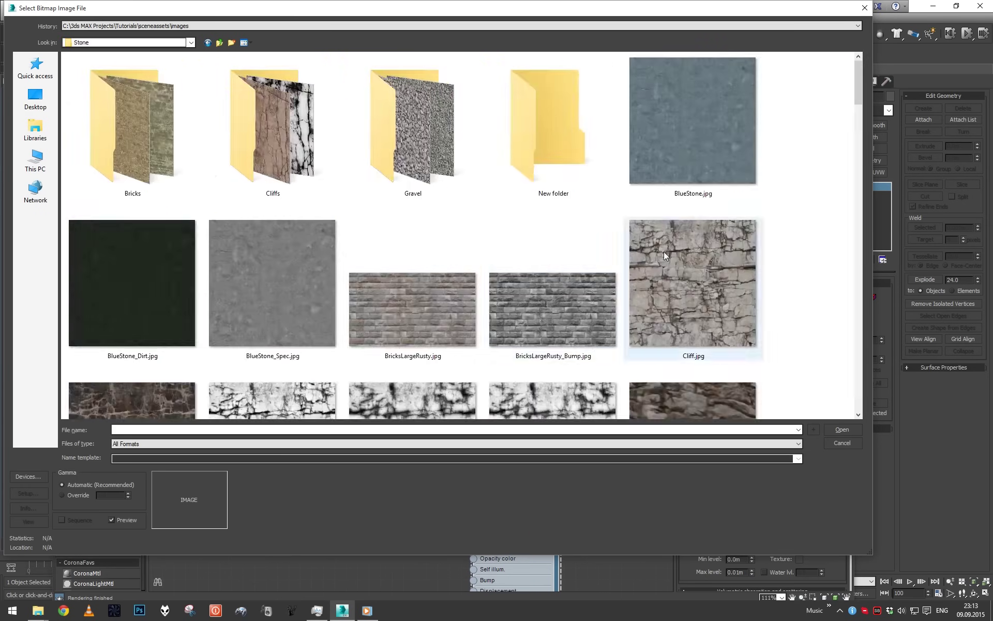
{"action": "scroll", "coordinate": [616, 268], "scroll_direction": "down", "scroll_amount": 5}
{"action": "scroll", "coordinate": [618, 269], "scroll_direction": "down", "scroll_amount": 10}
{"action": "scroll", "coordinate": [623, 272], "scroll_direction": "up", "scroll_amount": 2}
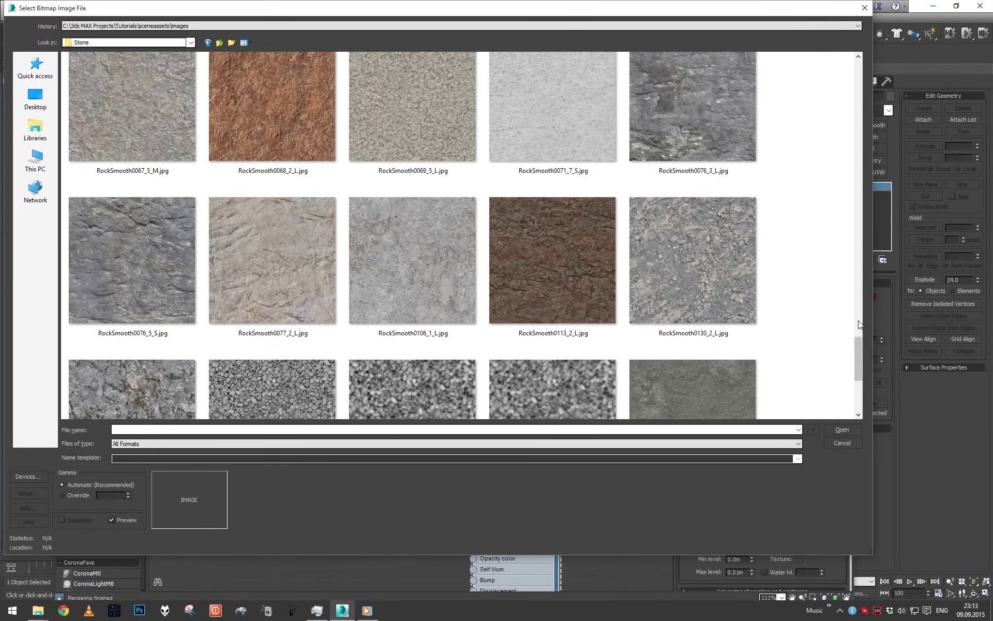
{"action": "scroll", "coordinate": [857, 339], "scroll_direction": "up", "scroll_amount": 2}
{"action": "mouse_move", "coordinate": [858, 339]}
{"action": "left_mouse_down"}
{"action": "mouse_move", "coordinate": [867, 321]}
{"action": "mouse_move", "coordinate": [863, 372]}
{"action": "mouse_move", "coordinate": [867, 321]}
{"action": "mouse_move", "coordinate": [869, 346]}
{"action": "left_mouse_up"}
{"action": "double_click", "coordinate": [692, 283]}
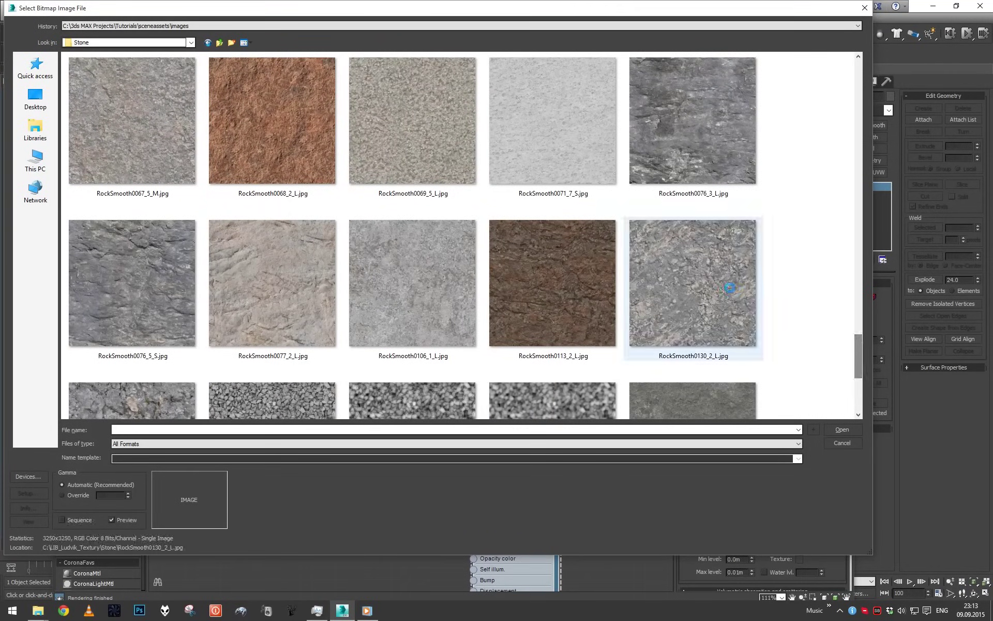
- Connect the rock bitmap to the Diffuse color of the Stones material and set its blur to 0.1
{"action": "left_click", "coordinate": [365, 414]}
{"action": "left_click_drag", "start_coordinate": [398, 400], "coordinate": [473, 437]}
{"action": "type", "text": ".1"}
{"action": "key", "text": "Return"}
- Show the Stones material's rock bitmap in the viewport and minimise the Slate Material Editor
{"action": "left_click", "coordinate": [536, 421]}
{"action": "key", "text": "a"}
{"action": "left_click", "coordinate": [341, 398]}
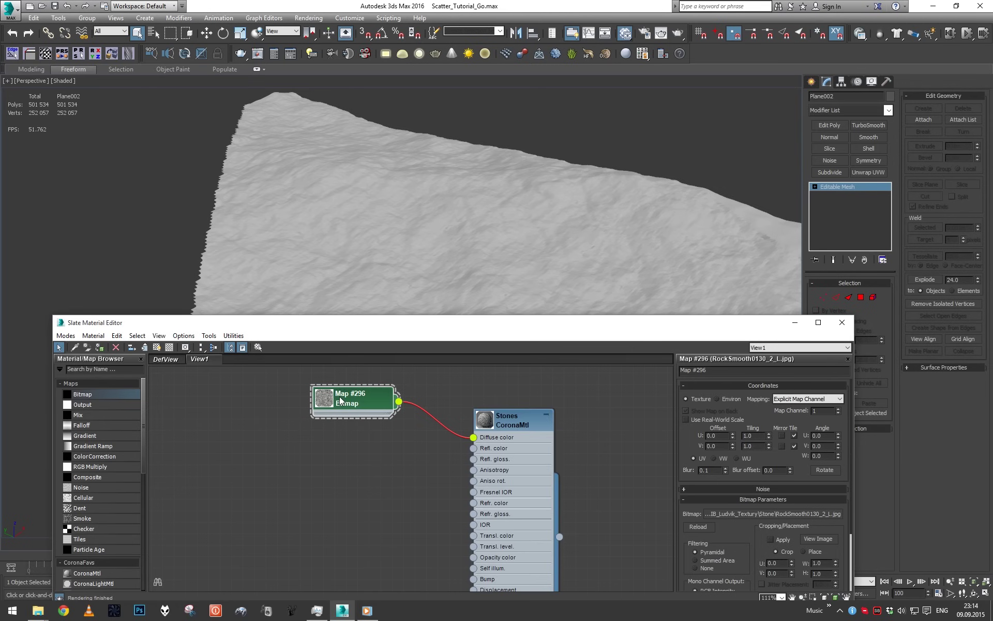
{"action": "left_click", "coordinate": [157, 347]}
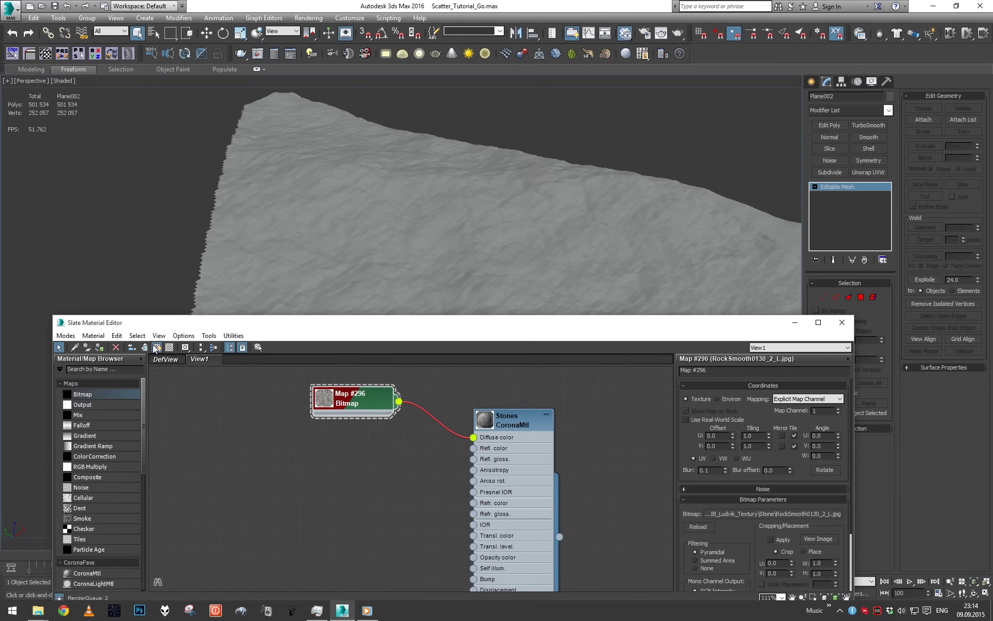
{"action": "left_click", "coordinate": [794, 324]}
- Add a UVW Map modifier to the rock plane with Box mapping and 4 m length, width and height
{"action": "scroll", "coordinate": [538, 243], "scroll_direction": "up", "scroll_amount": 6}
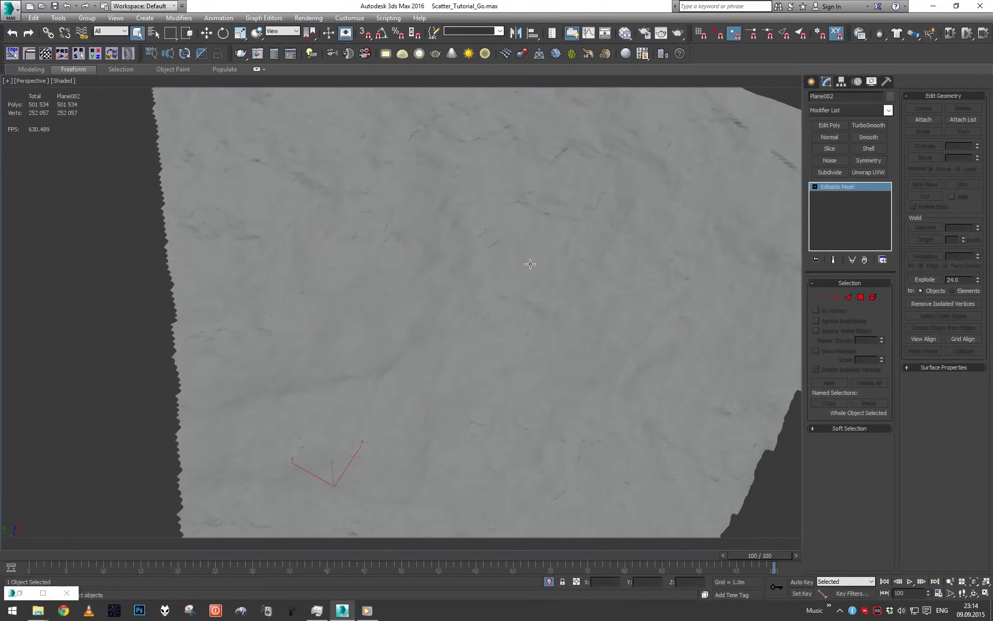
{"action": "key", "text": "u"}
{"action": "middle_click_drag", "start_coordinate": [544, 268], "coordinate": [509, 302]}
{"action": "left_click", "coordinate": [840, 341]}
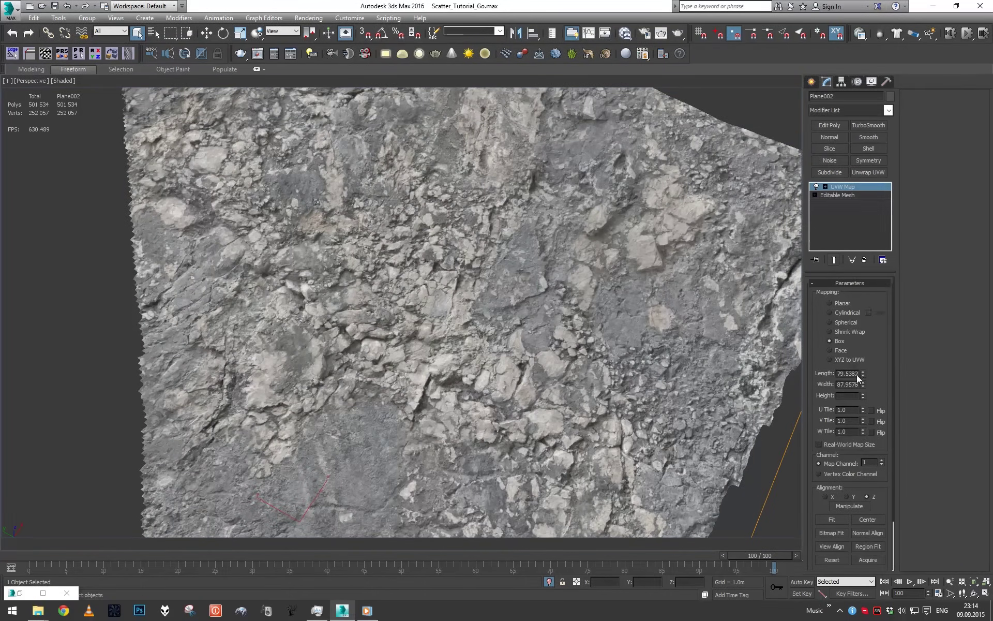
{"action": "double_click", "coordinate": [854, 373]}
{"action": "type", "text": "4"}
{"action": "double_click", "coordinate": [853, 385]}
{"action": "type", "text": "4"}
{"action": "double_click", "coordinate": [854, 397]}
{"action": "type", "text": "4"}
{"action": "key", "text": "Return"}
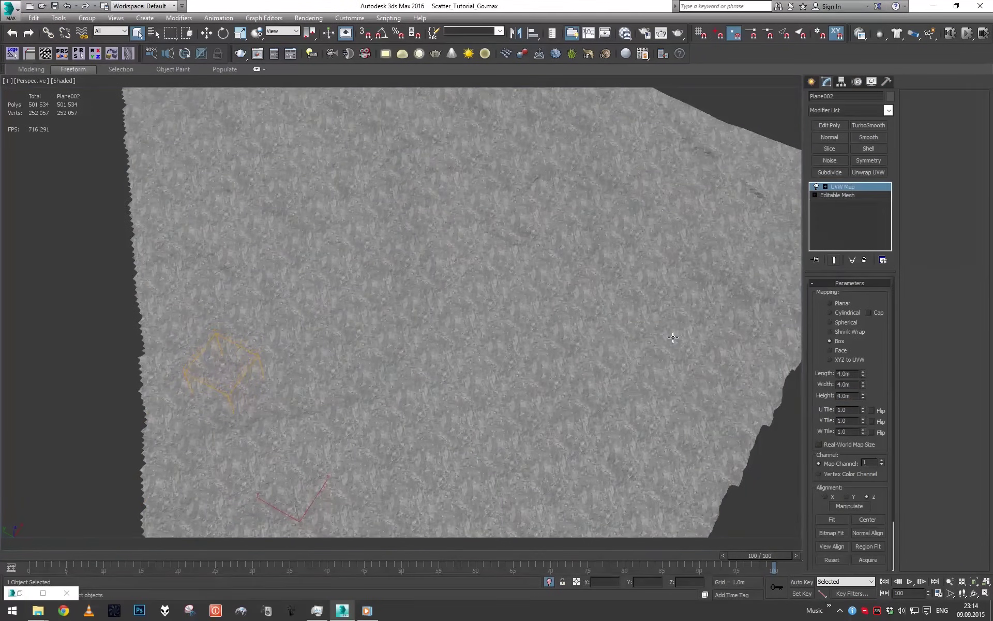
- Test-render the textured rock plane through Camera001 with Corona, and stop the render after several passes
{"action": "key", "text": "c"}
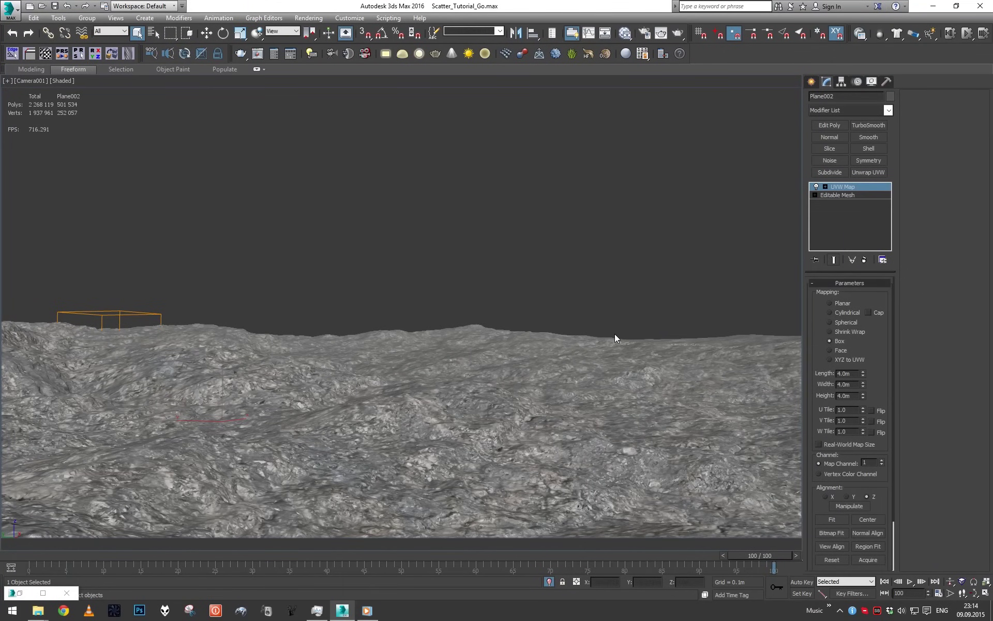
{"action": "key", "text": "shift+q"}
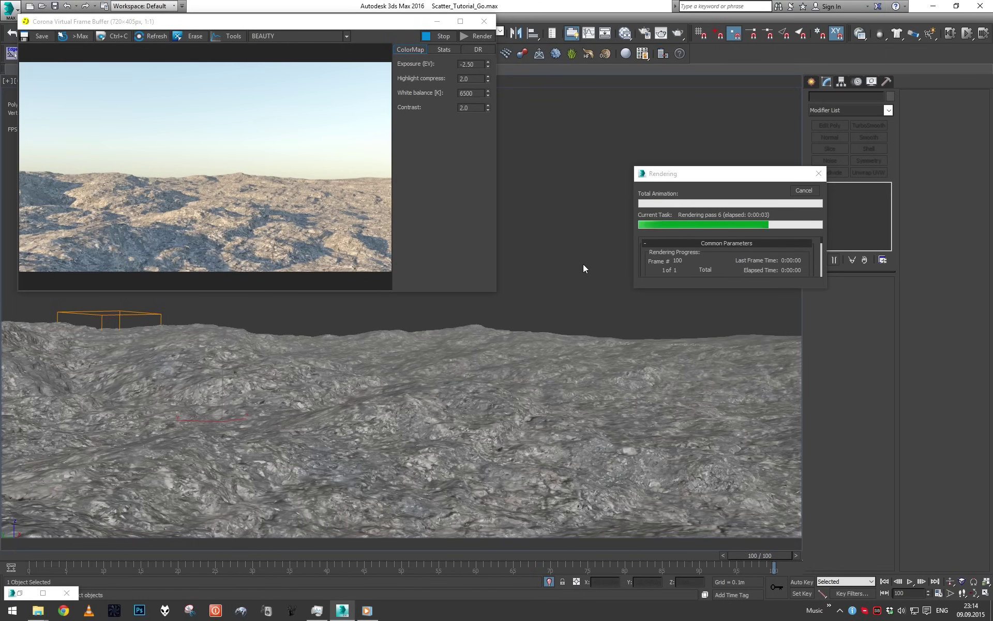
{"action": "left_click", "coordinate": [804, 190]}
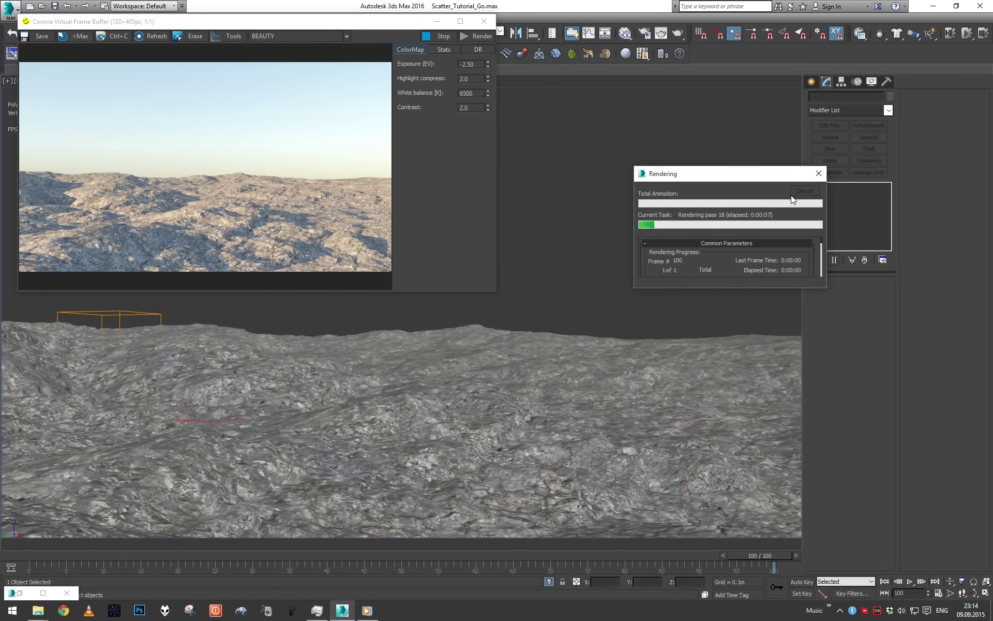
- Replace the Stones material's rock bitmap with RockSmooth0076_3_L.jpg and test-render the terrain
{"action": "left_click", "coordinate": [20, 593]}
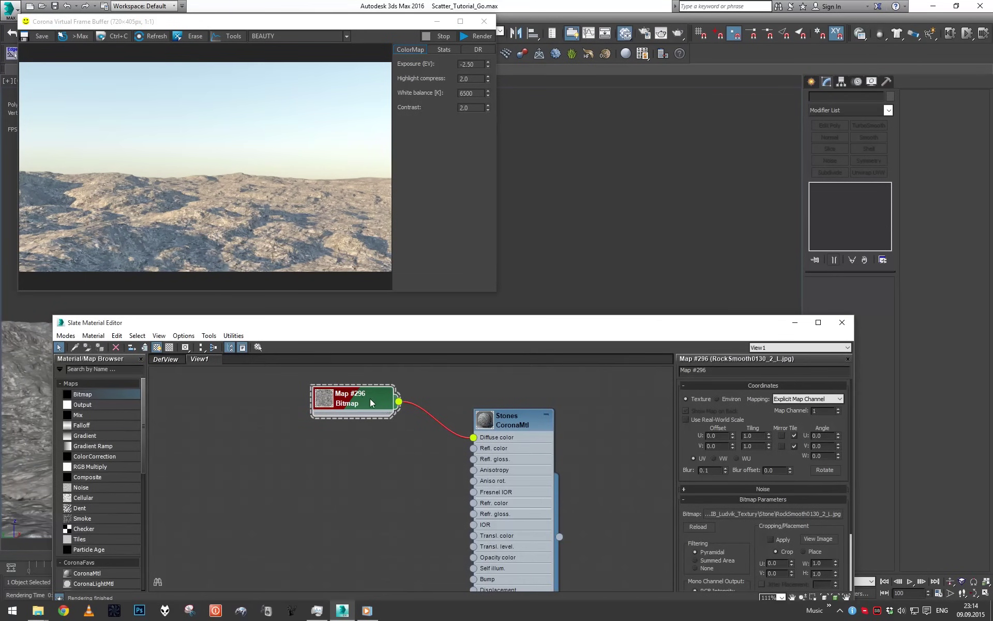
{"action": "left_click", "coordinate": [748, 513]}
{"action": "left_click_drag", "start_coordinate": [906, 129], "coordinate": [879, 399]}
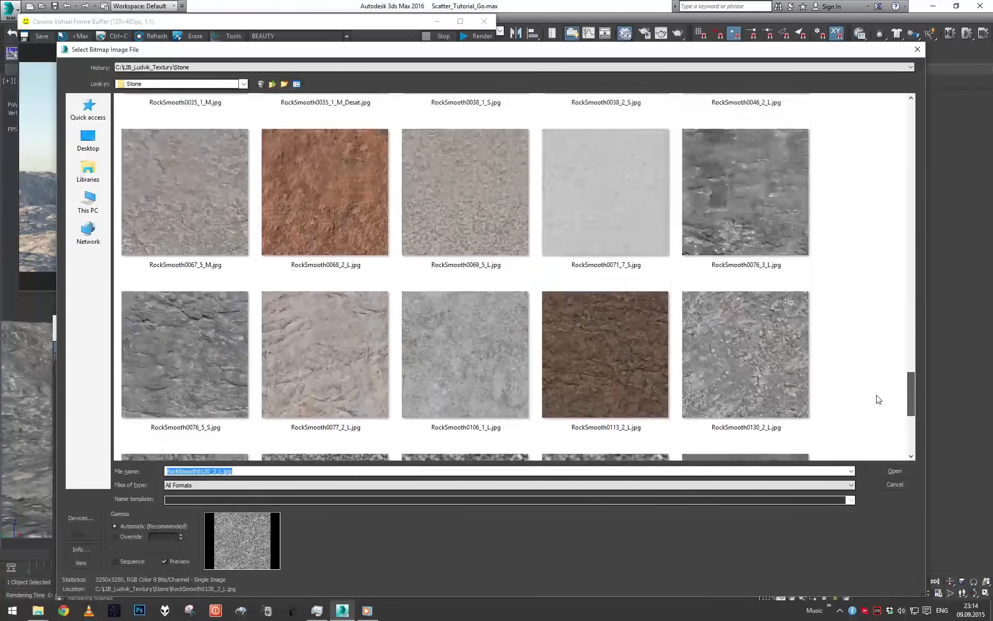
{"action": "double_click", "coordinate": [758, 220]}
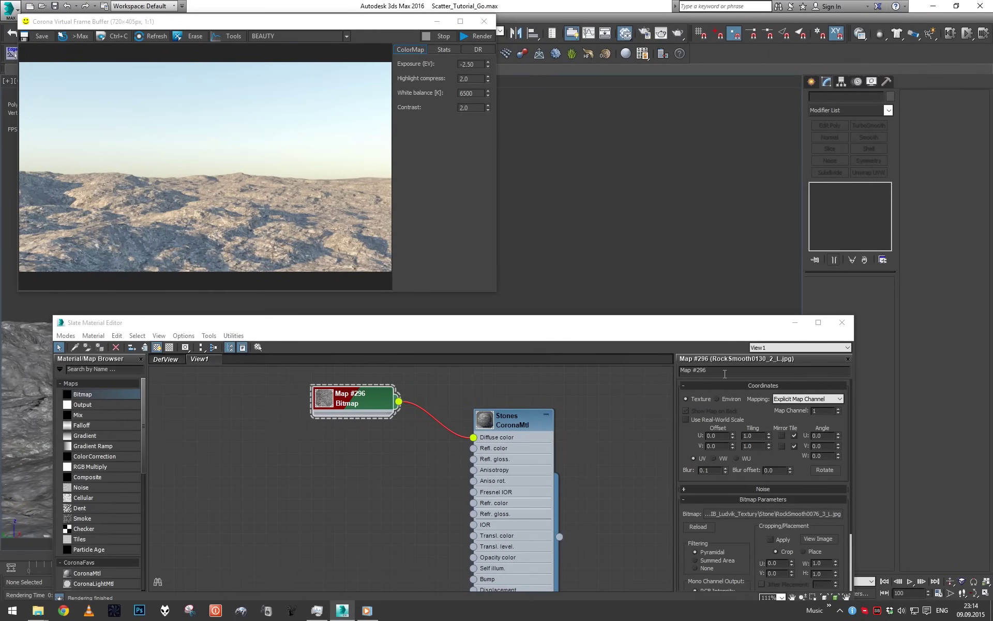
{"action": "left_click", "coordinate": [479, 36]}
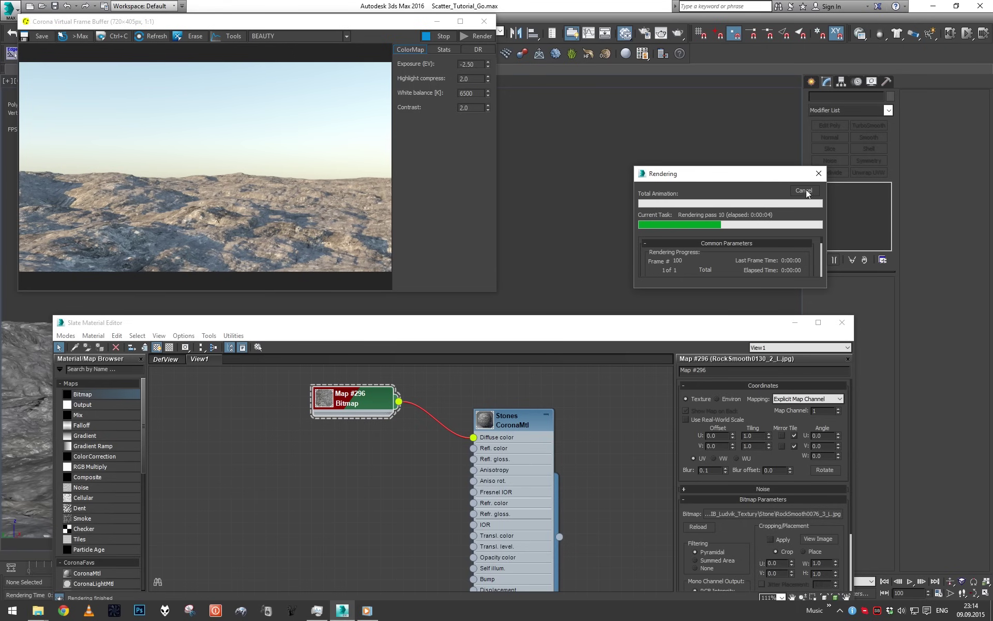
- Set the rock bitmap's U and V tiling to 2.0, then run and stop a test render
{"action": "left_click", "coordinate": [758, 436]}
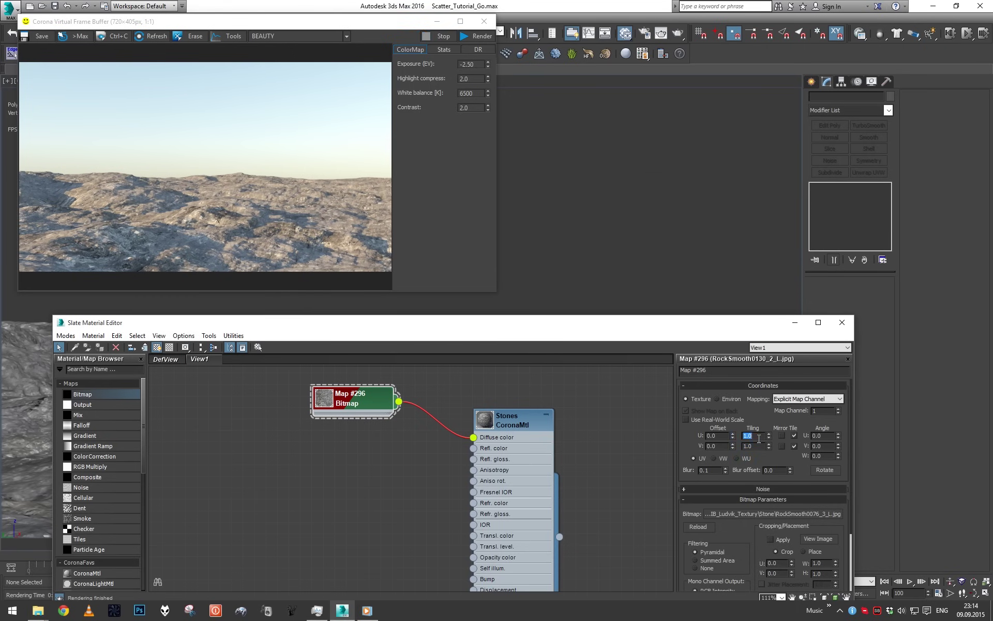
{"action": "type", "text": "2"}
{"action": "key", "text": "Tab"}
{"action": "type", "text": "2"}
{"action": "key", "text": "Return"}
{"action": "left_click", "coordinate": [479, 38]}
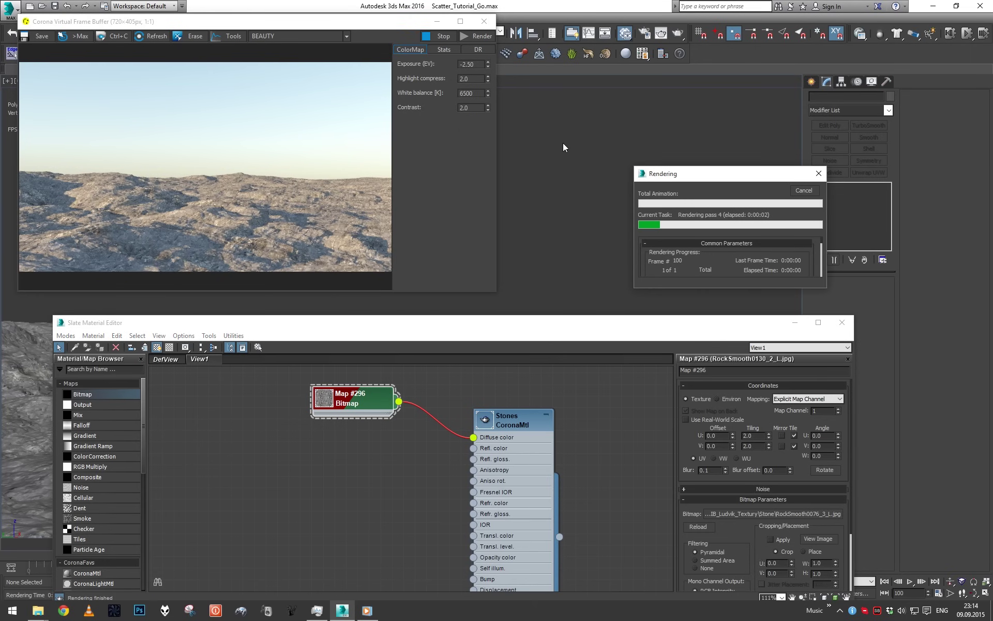
{"action": "left_click", "coordinate": [802, 191]}
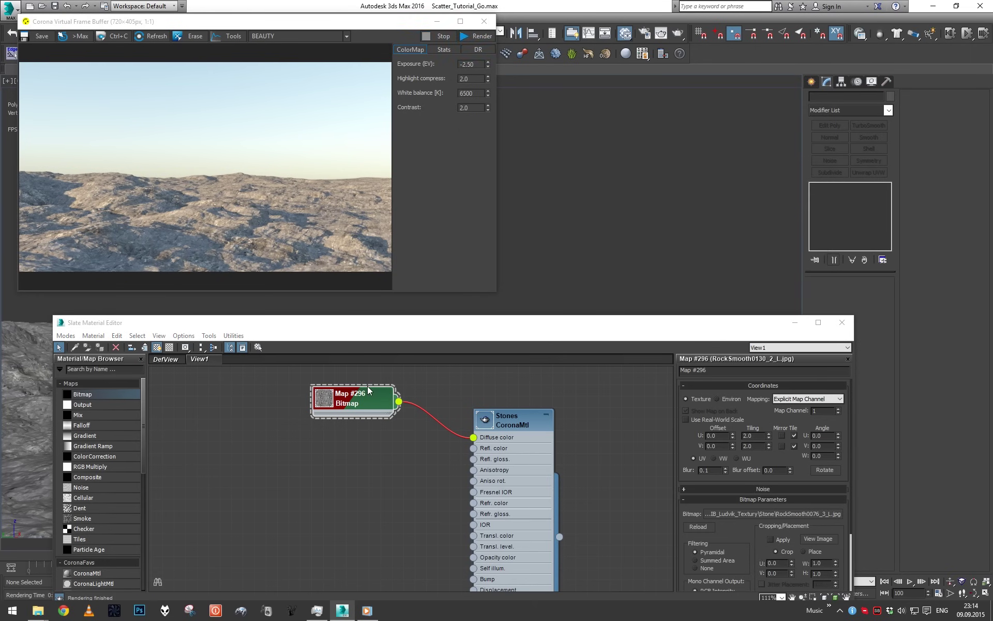
- Connect the rock bitmap to the Bump input of the Stones material as well
{"action": "scroll", "coordinate": [369, 396], "scroll_direction": "down", "scroll_amount": 3}
{"action": "left_click_drag", "start_coordinate": [372, 380], "coordinate": [474, 521]}
{"action": "scroll", "coordinate": [321, 420], "scroll_direction": "up", "scroll_amount": 2}
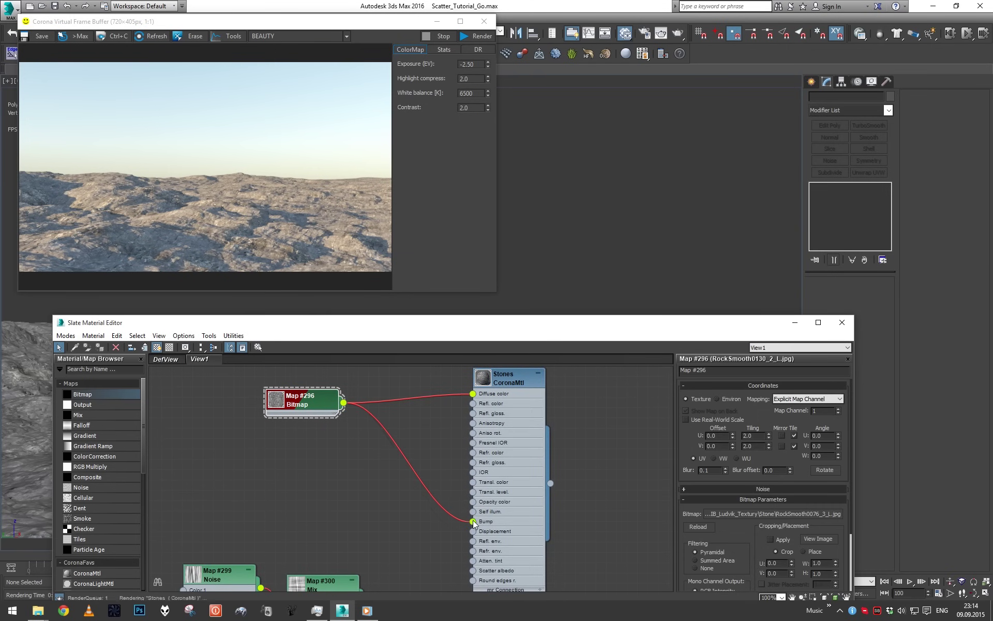
- Set the Stones material's bump amount to 1.5, then run and stop a test render
{"action": "left_click", "coordinate": [523, 470]}
{"action": "scroll", "coordinate": [757, 542], "scroll_direction": "down", "scroll_amount": 4}
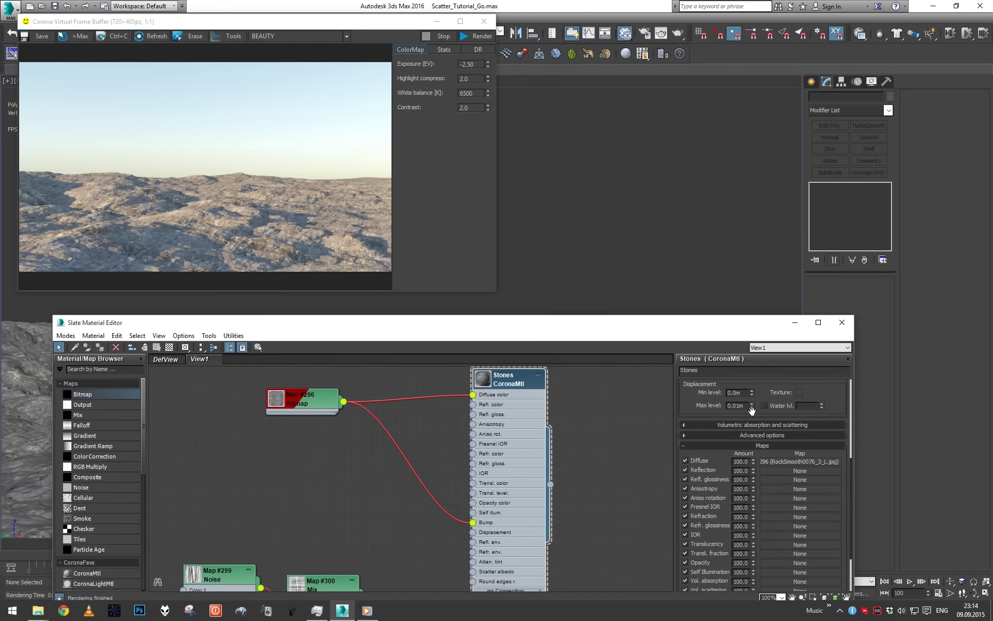
{"action": "scroll", "coordinate": [764, 439], "scroll_direction": "down", "scroll_amount": 3}
{"action": "left_click", "coordinate": [743, 541]}
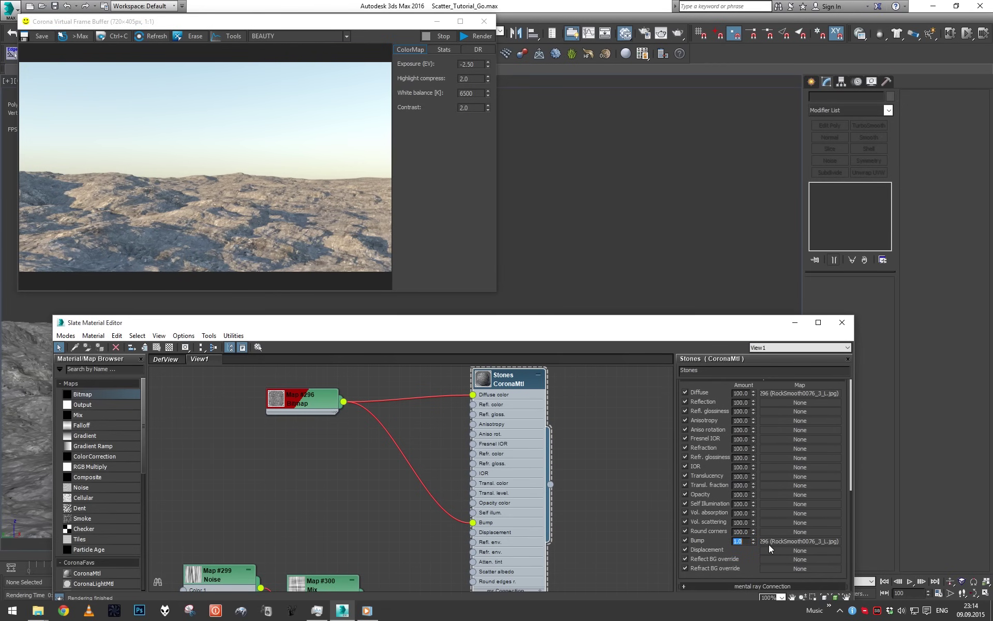
{"action": "key", "text": "BackSpace"}
{"action": "type", "text": "5"}
{"action": "key", "text": "shift+q"}
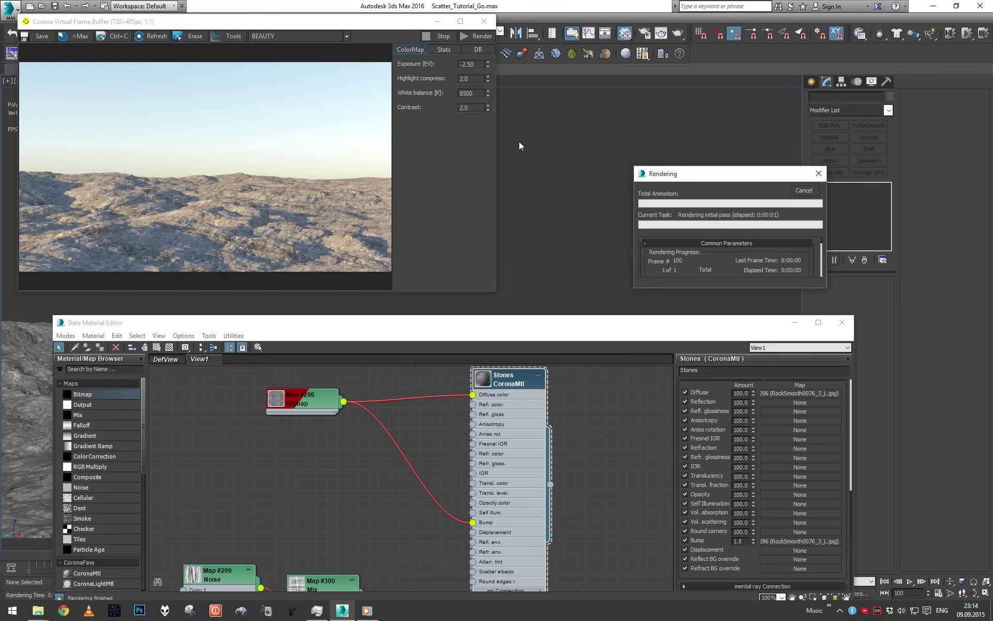
{"action": "left_click", "coordinate": [802, 193]}
- Insert a CoronaAO map between the rock bitmap and Diffuse color, with the bitmap feeding its Unoccluded color
{"action": "left_click_drag", "start_coordinate": [311, 400], "coordinate": [279, 441]}
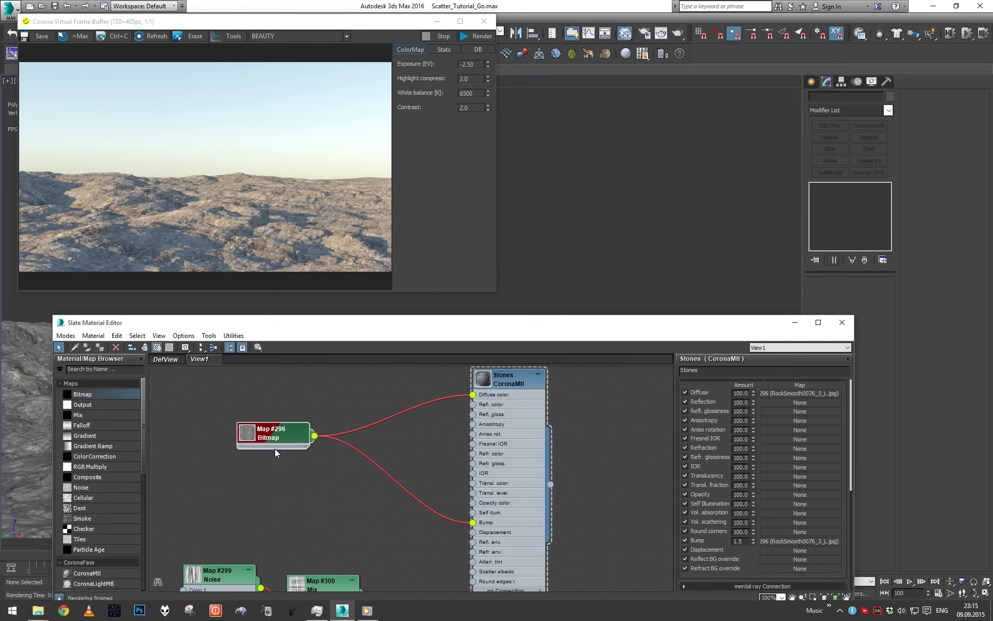
{"action": "scroll", "coordinate": [226, 465], "scroll_direction": "up", "scroll_amount": 3}
{"action": "type", "text": "coro"}
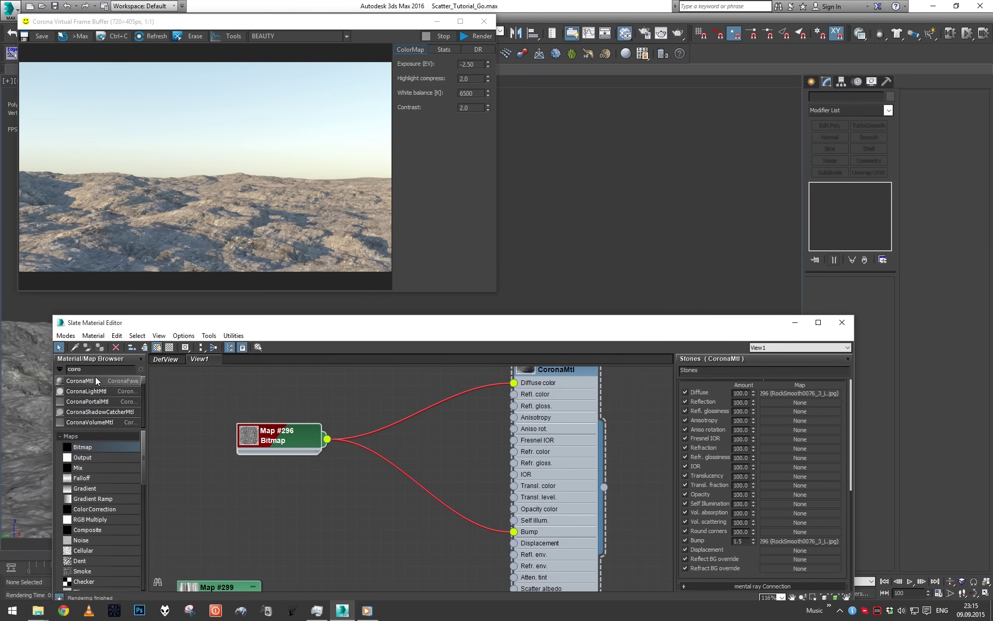
{"action": "type", "text": "naao"}
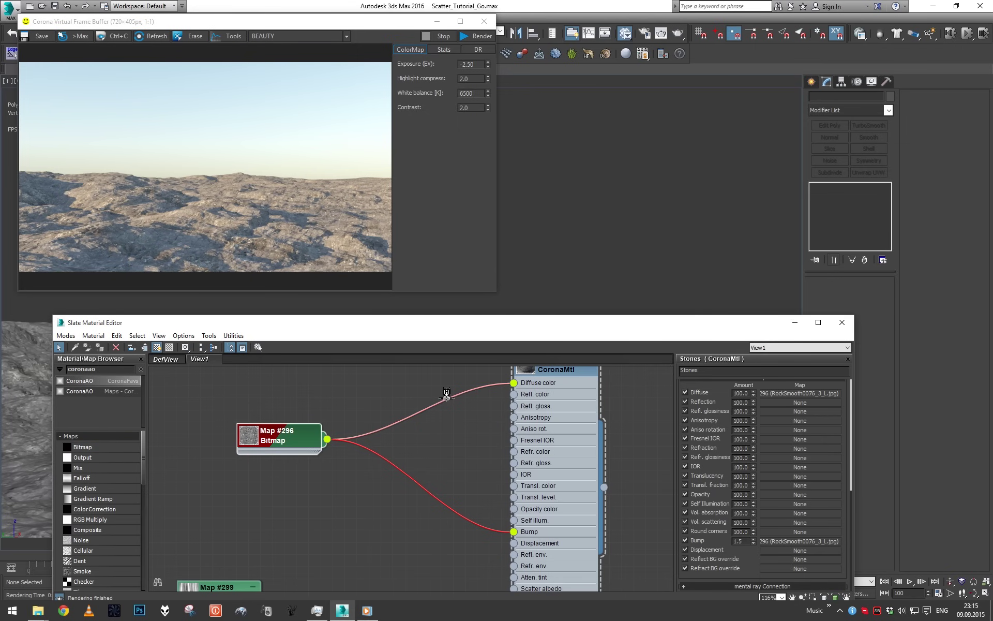
{"action": "left_click_drag", "start_coordinate": [446, 394], "coordinate": [447, 396]}
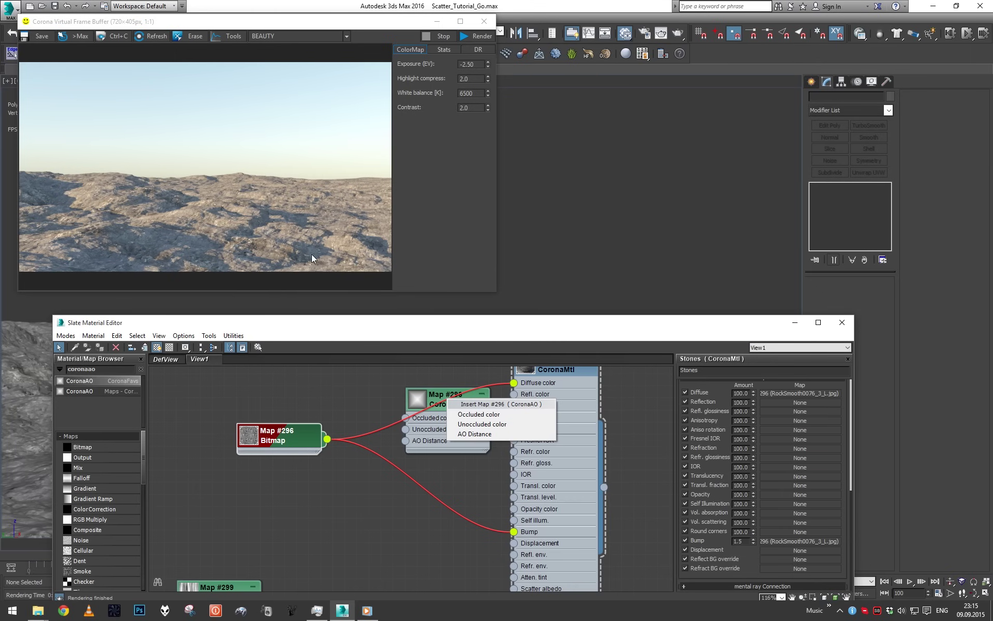
{"action": "left_click", "coordinate": [489, 424]}
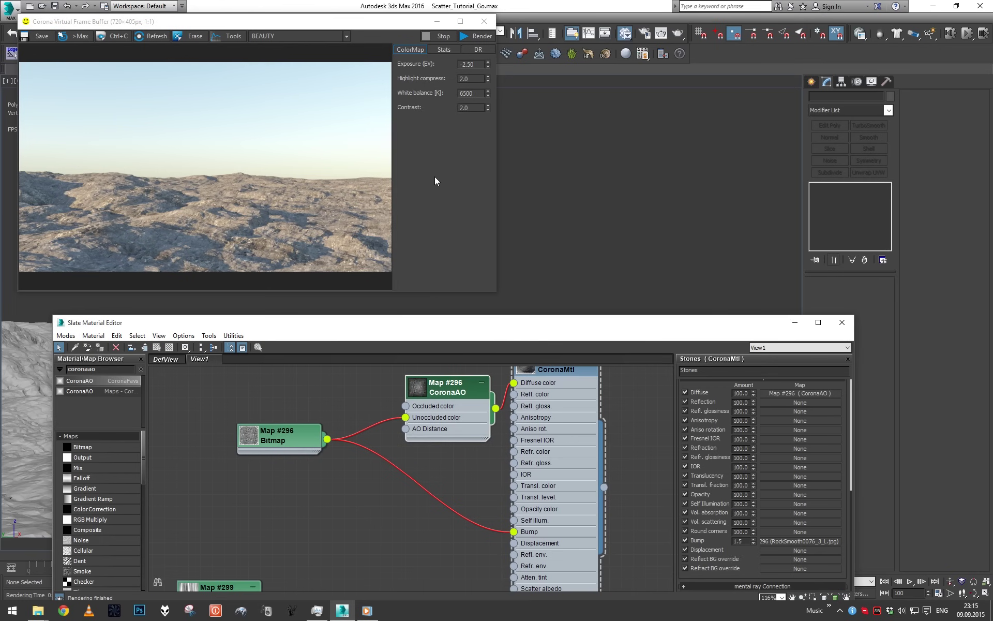
- Test-render the terrain with the CoronaAO map and inspect the rock crevices up close
{"action": "left_click", "coordinate": [476, 37]}
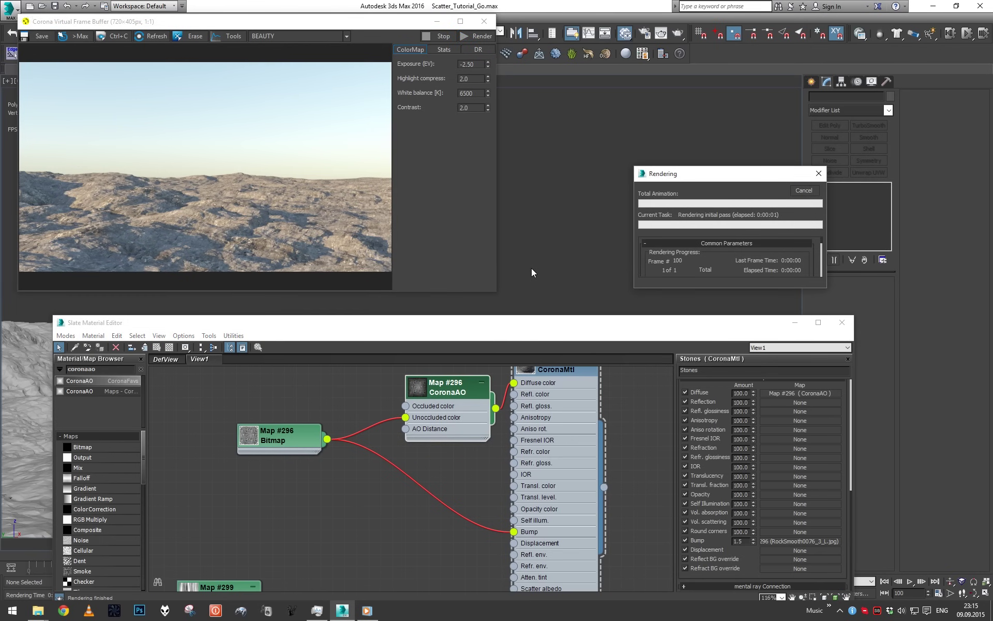
{"action": "left_click", "coordinate": [239, 239]}
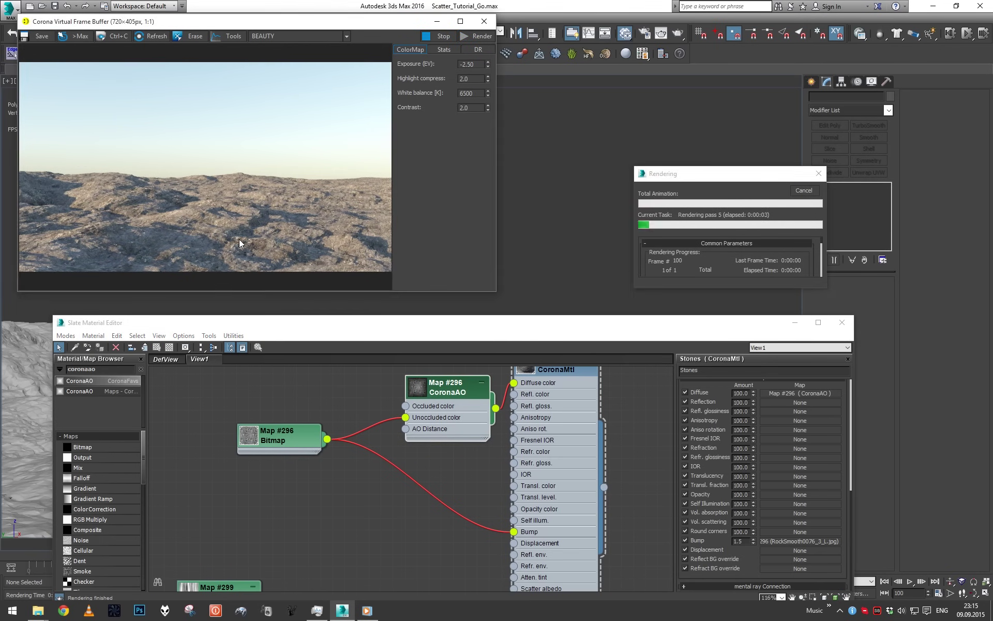
{"action": "scroll", "coordinate": [237, 243], "scroll_direction": "up", "scroll_amount": 1}
{"action": "scroll", "coordinate": [239, 243], "scroll_direction": "down", "scroll_amount": 1}
- Set the CoronaAO map's max distance to 0.1 m and its color spread to 0.25
{"action": "double_click", "coordinate": [434, 422]}
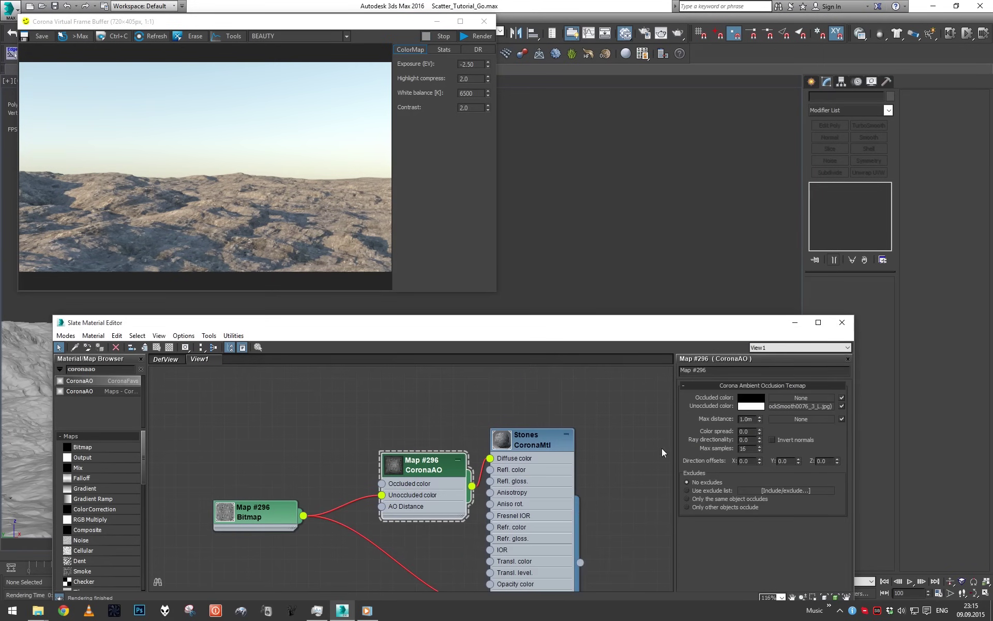
{"action": "type", "text": "0.1"}
{"action": "left_click", "coordinate": [753, 432]}
{"action": "type", "text": ".25"}
{"action": "key", "text": "Return"}
- Test-render the adjusted ambient occlusion, inspect the foreground rocks up close and stop the render
{"action": "left_click", "coordinate": [476, 36]}
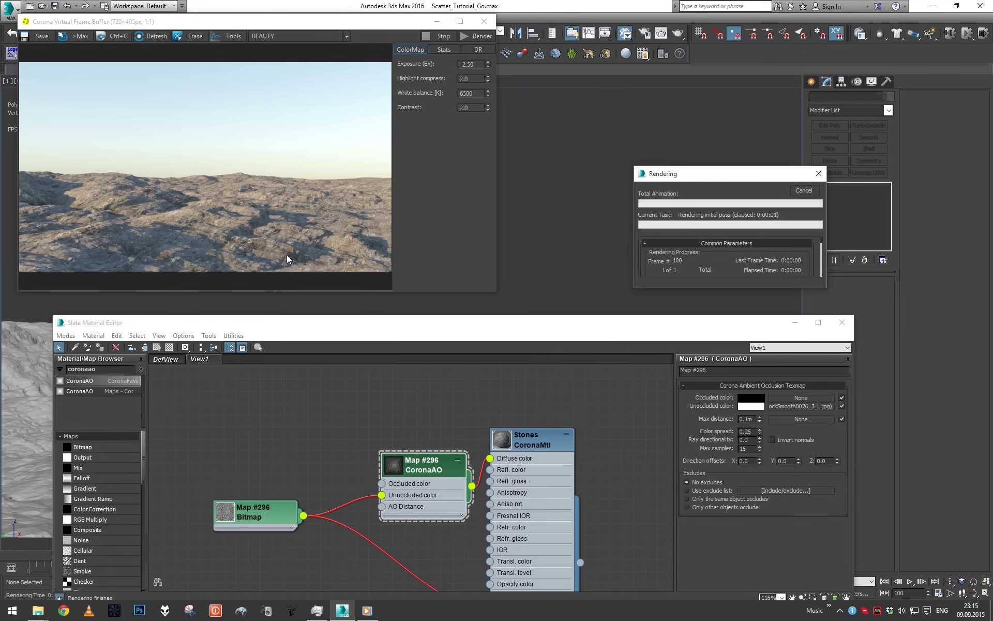
{"action": "scroll", "coordinate": [264, 251], "scroll_direction": "up", "scroll_amount": 1}
{"action": "scroll", "coordinate": [266, 251], "scroll_direction": "down", "scroll_amount": 1}
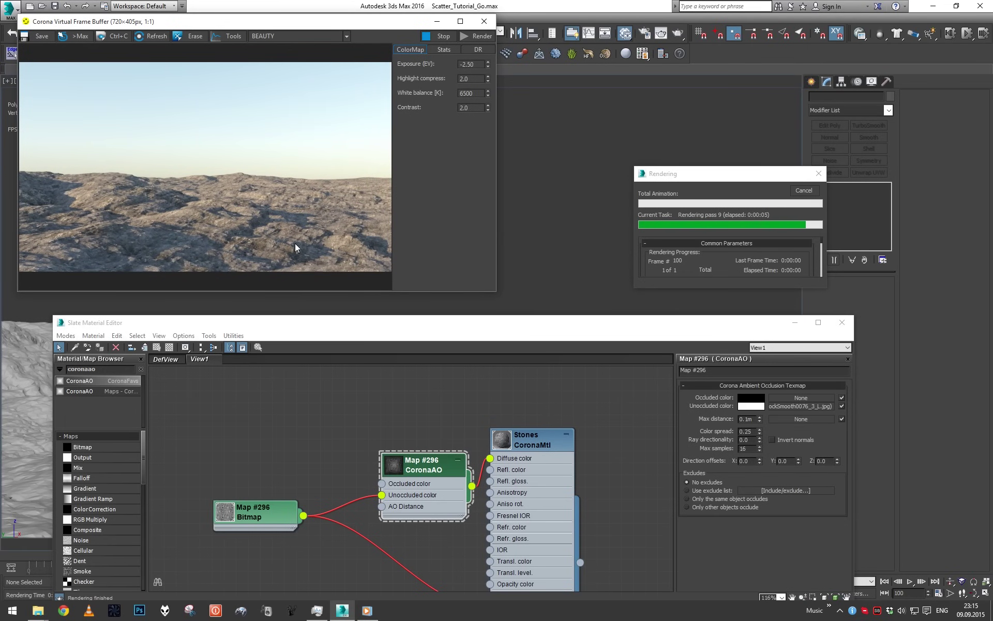
{"action": "left_click", "coordinate": [808, 192]}
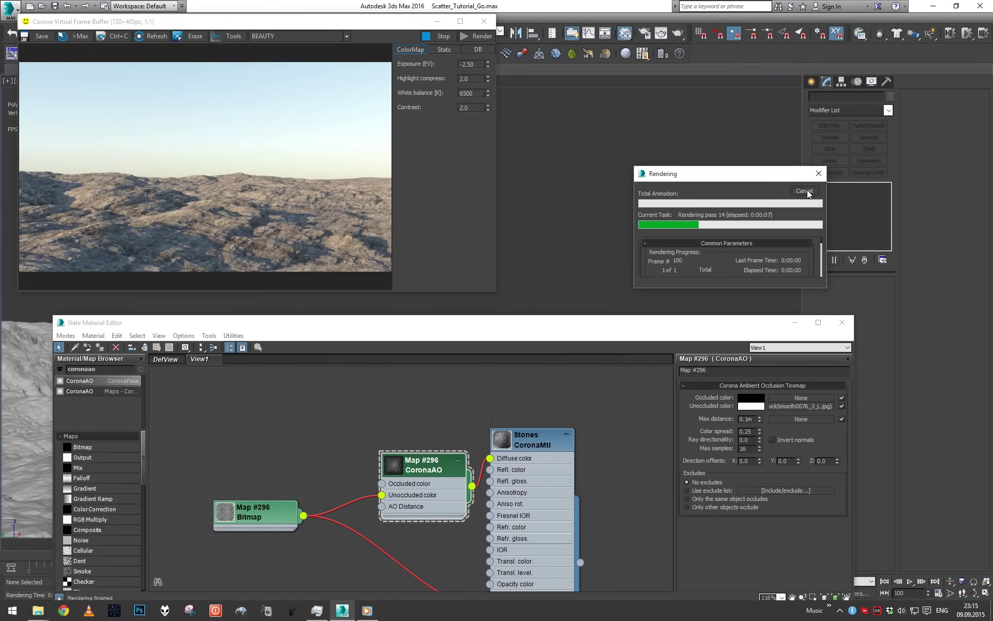
- Rearrange the map nodes and create an Output map fed by the rock bitmap
{"action": "scroll", "coordinate": [458, 494], "scroll_direction": "down", "scroll_amount": 1}
{"action": "middle_click_drag", "start_coordinate": [450, 494], "coordinate": [480, 463]}
{"action": "left_click_drag", "start_coordinate": [469, 439], "coordinate": [436, 397]}
{"action": "scroll", "coordinate": [292, 484], "scroll_direction": "up", "scroll_amount": 1}
{"action": "left_click_drag", "start_coordinate": [287, 482], "coordinate": [399, 458]}
{"action": "mouse_move", "coordinate": [434, 463]}
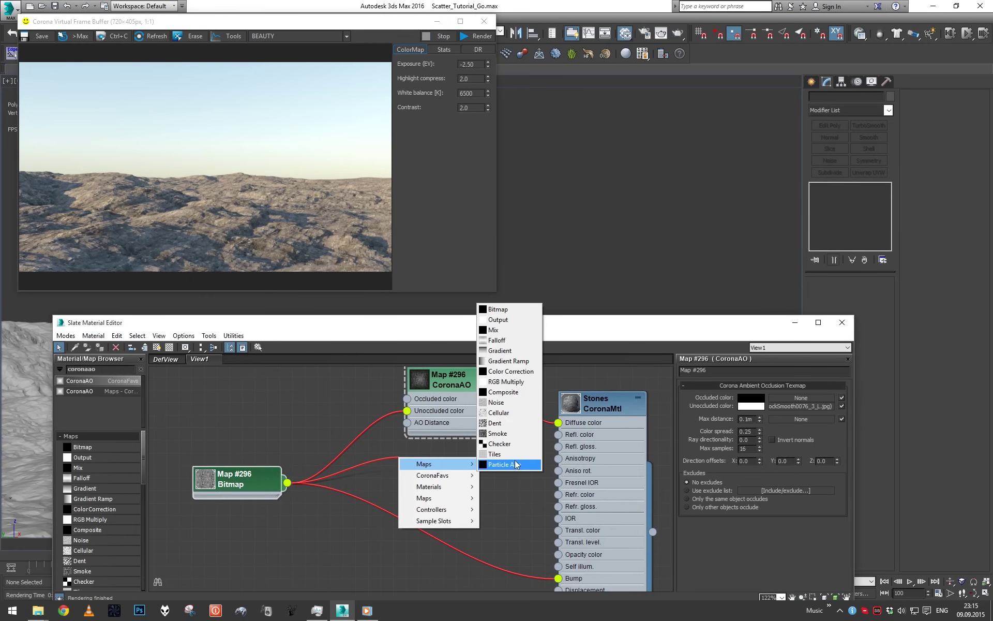
{"action": "left_click", "coordinate": [498, 319]}
- Select the Stones material, enlarge its node preview and bring up its basic options
{"action": "middle_click_drag", "start_coordinate": [640, 480], "coordinate": [579, 518]}
{"action": "left_click", "coordinate": [564, 452]}
{"action": "scroll", "coordinate": [579, 519], "scroll_direction": "up", "scroll_amount": 1}
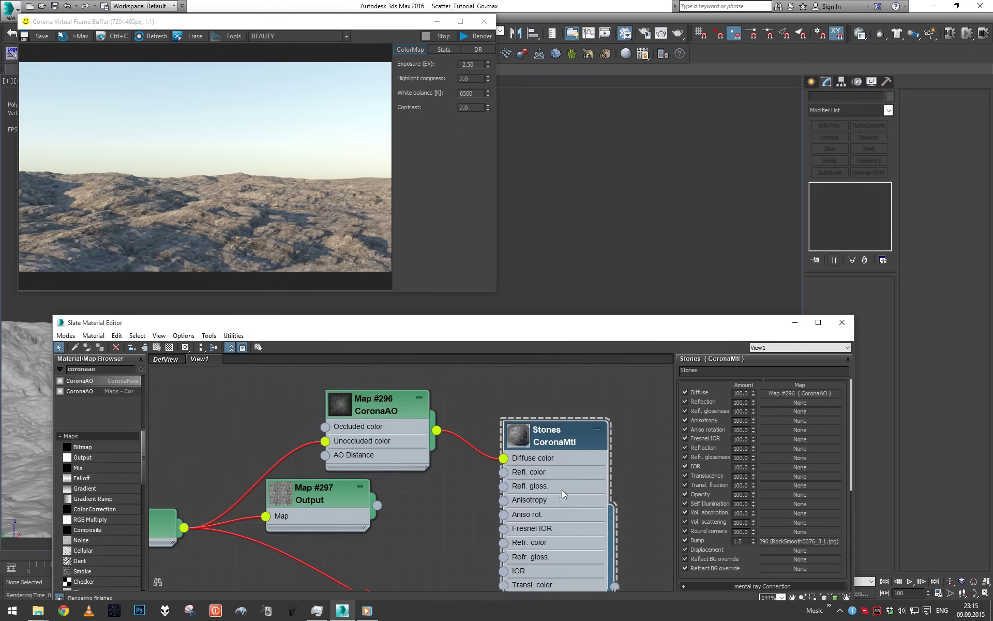
{"action": "double_click", "coordinate": [518, 437]}
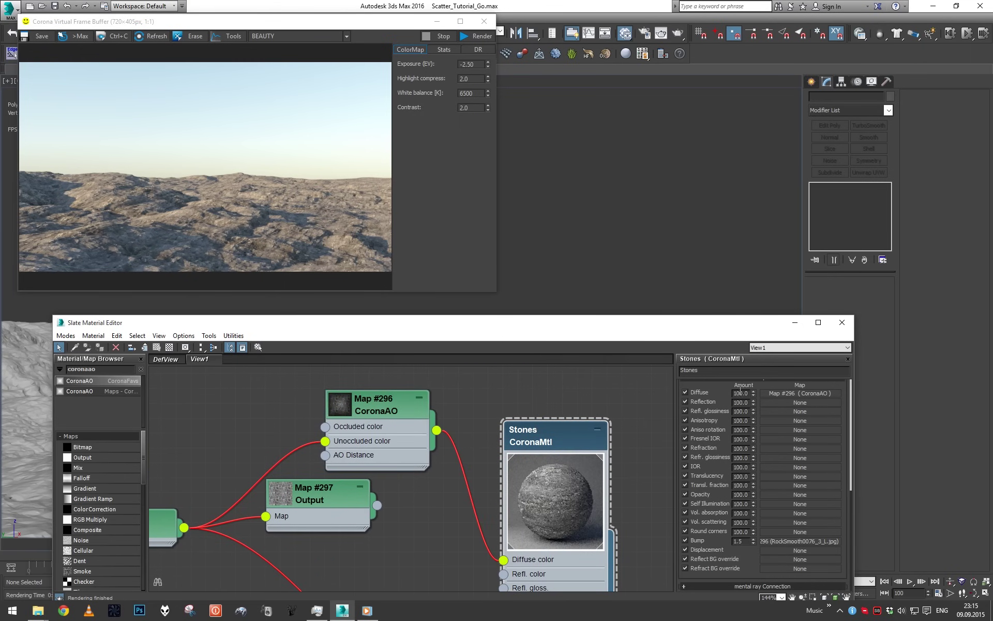
{"action": "scroll", "coordinate": [727, 389], "scroll_direction": "up", "scroll_amount": 5}
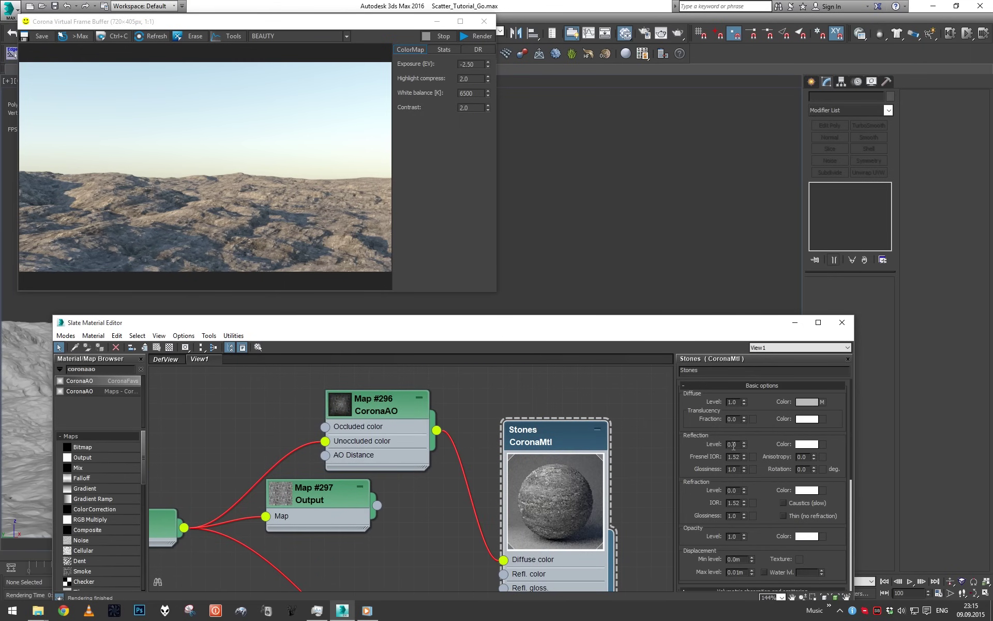
- Set the Stones material's reflection level to 0.2, Fresnel IOR to 2.0 and glossiness to 0.2
{"action": "type", "text": ".3"}
{"action": "key", "text": "Return"}
{"action": "left_click", "coordinate": [739, 457]}
{"action": "type", "text": "2"}
{"action": "key", "text": "Return"}
{"action": "double_click", "coordinate": [731, 445]}
{"action": "type", "text": ".2"}
{"action": "key", "text": "Return"}
{"action": "double_click", "coordinate": [732, 469]}
{"action": "type", "text": ".2"}
{"action": "key", "text": "Return"}
- Connect the Output map to the Refl. gloss. input of the Stones material
{"action": "left_click_drag", "start_coordinate": [425, 522], "coordinate": [432, 523]}
{"action": "left_click", "coordinate": [395, 480]}
{"action": "middle_click_drag", "start_coordinate": [394, 479], "coordinate": [383, 408]}
{"action": "left_click_drag", "start_coordinate": [366, 432], "coordinate": [489, 518]}
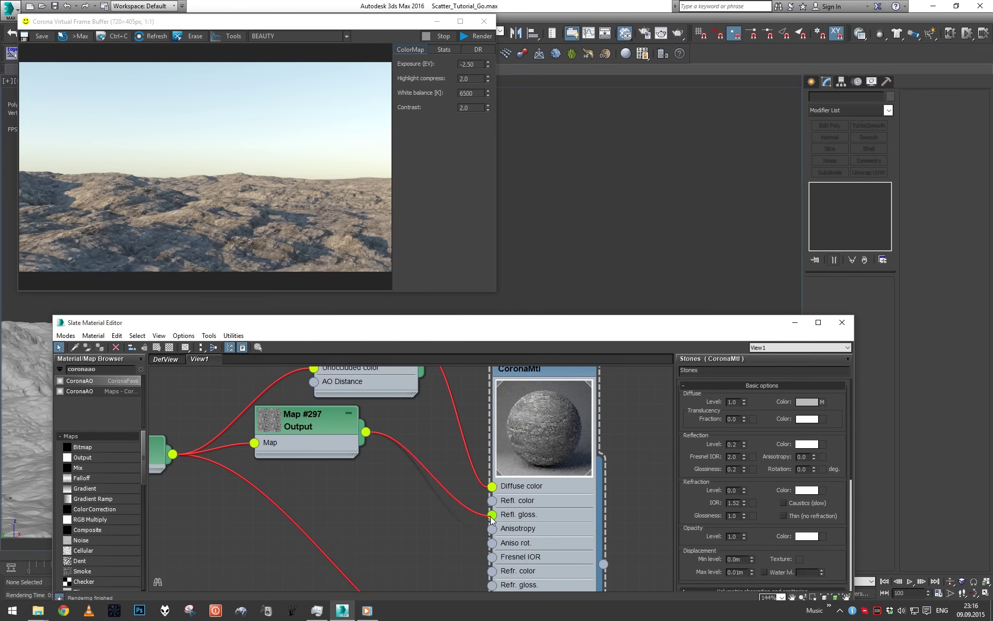
- Disable the Stones material's diffuse map and set its diffuse color to black
{"action": "middle_click_drag", "start_coordinate": [596, 492], "coordinate": [599, 522]}
{"action": "scroll", "coordinate": [737, 460], "scroll_direction": "down", "scroll_amount": 5}
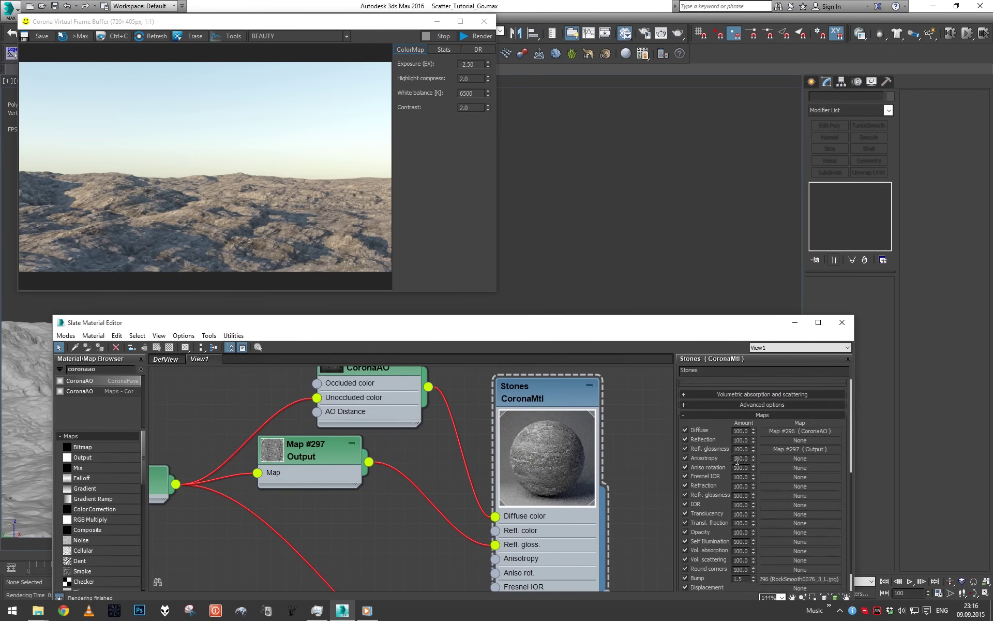
{"action": "scroll", "coordinate": [706, 384], "scroll_direction": "up", "scroll_amount": 5}
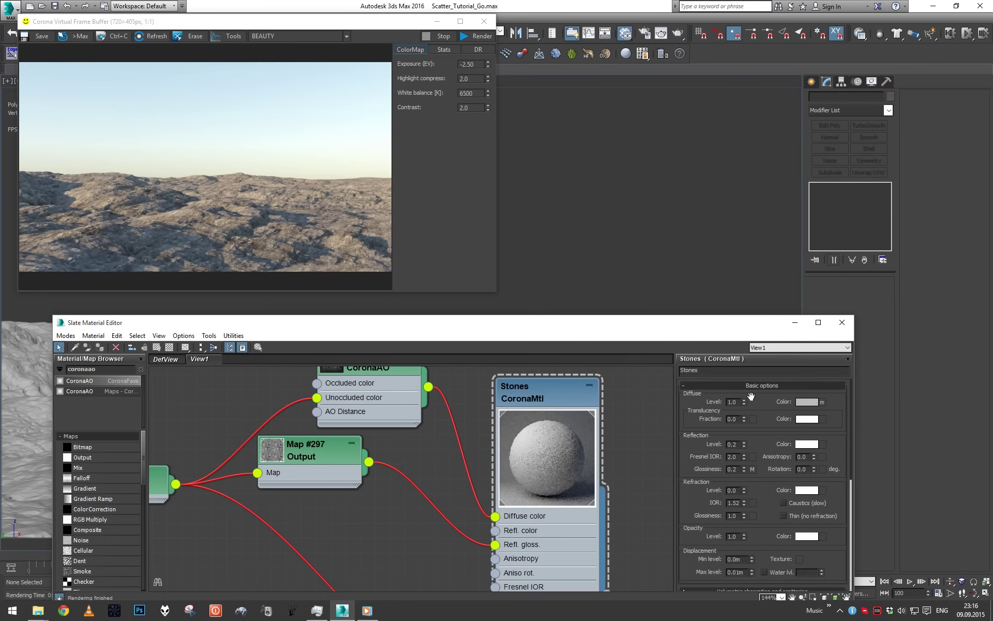
{"action": "left_click", "coordinate": [804, 402]}
{"action": "left_click_drag", "start_coordinate": [365, 119], "coordinate": [330, 120]}
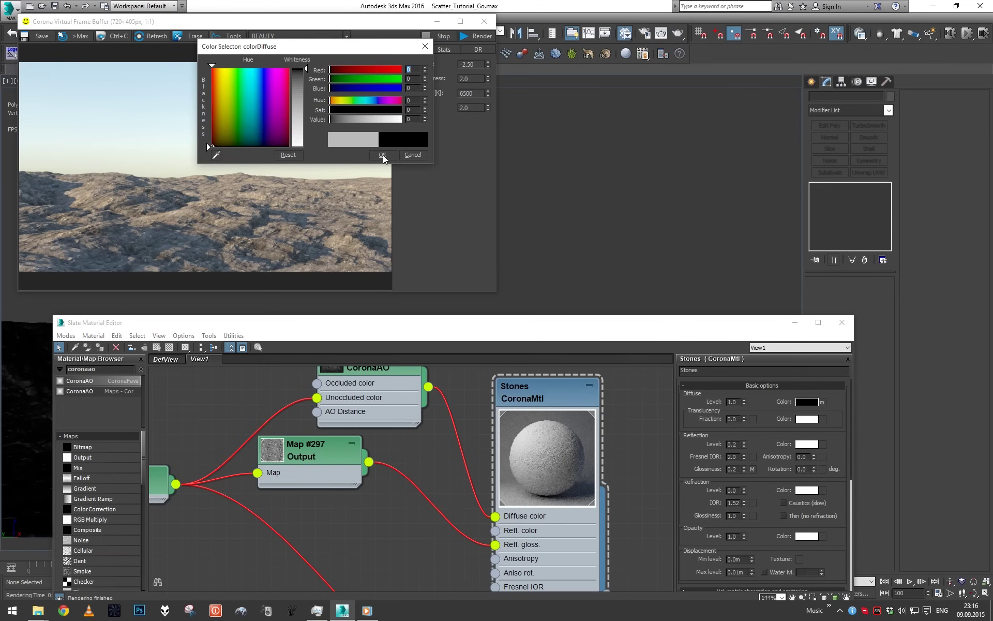
{"action": "left_click", "coordinate": [383, 154]}
- Adjust the output parameters of the Output map that drives reflection glossiness, trying values of 0.5 and 1
{"action": "left_click", "coordinate": [327, 450]}
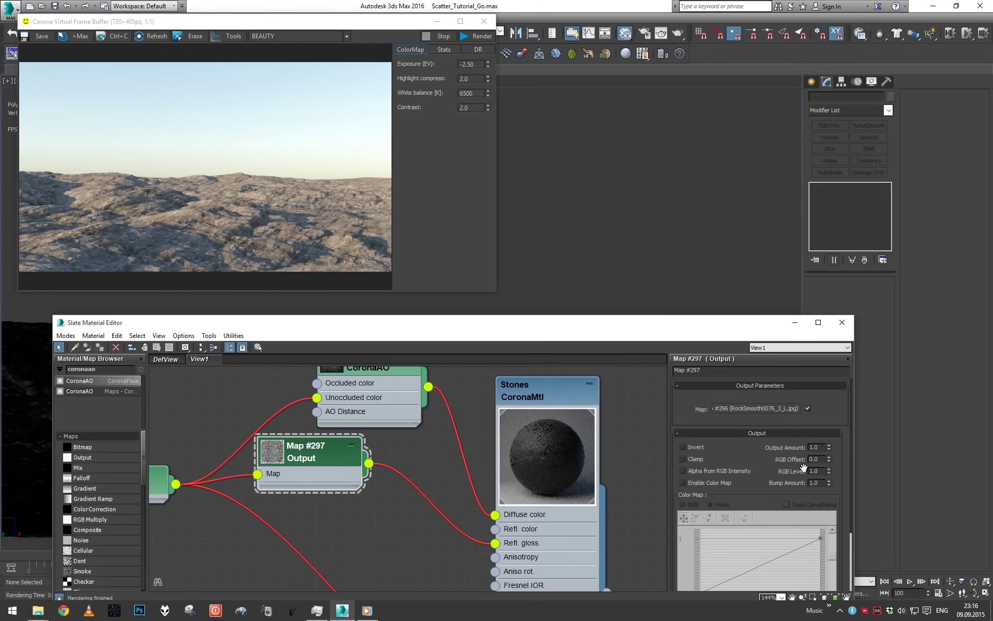
{"action": "type", "text": "0.5"}
{"action": "key", "text": "Return"}
{"action": "type", "text": "1"}
{"action": "key", "text": "Return"}
{"action": "type", "text": ".75"}
- Re-enable the Stones material's diffuse map, then run and stop a test render
{"action": "left_click", "coordinate": [582, 520]}
{"action": "scroll", "coordinate": [693, 386], "scroll_direction": "down", "scroll_amount": 5}
{"action": "left_click", "coordinate": [695, 451]}
{"action": "left_click", "coordinate": [467, 37]}
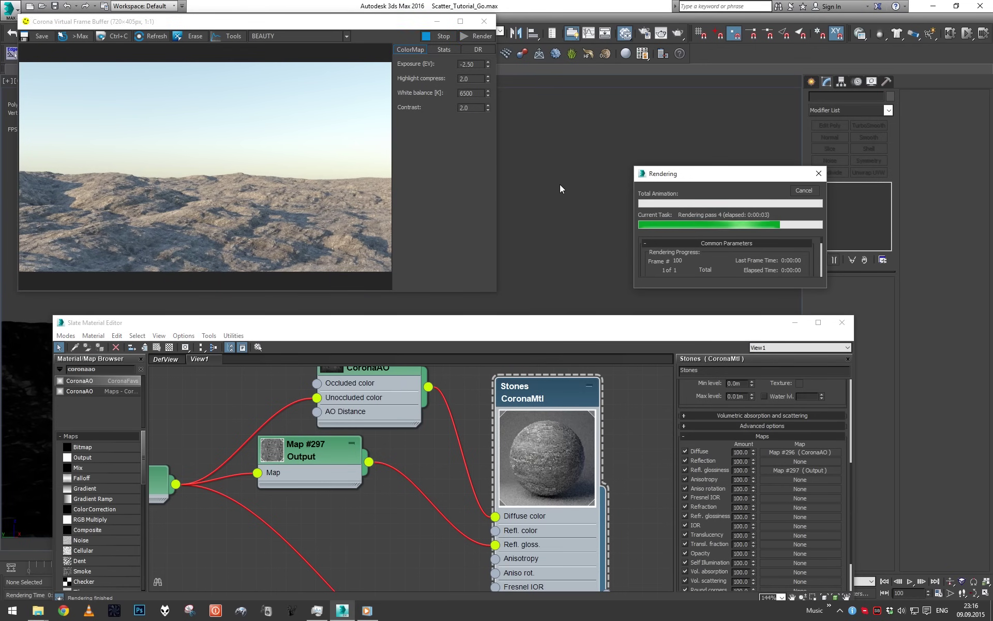
{"action": "left_click", "coordinate": [802, 191]}
- Space out the rock bitmap and Output nodes to free room below the CoronaAO node
{"action": "scroll", "coordinate": [230, 508], "scroll_direction": "down", "scroll_amount": 2}
{"action": "scroll", "coordinate": [231, 509], "scroll_direction": "down", "scroll_amount": 3}
{"action": "middle_click_drag", "start_coordinate": [230, 495], "coordinate": [422, 482]}
{"action": "left_click_drag", "start_coordinate": [363, 483], "coordinate": [259, 467]}
{"action": "left_click_drag", "start_coordinate": [475, 472], "coordinate": [460, 473]}
{"action": "middle_click_drag", "start_coordinate": [474, 469], "coordinate": [374, 480]}
{"action": "scroll", "coordinate": [373, 479], "scroll_direction": "up", "scroll_amount": 2}
{"action": "left_click_drag", "start_coordinate": [374, 480], "coordinate": [325, 488]}
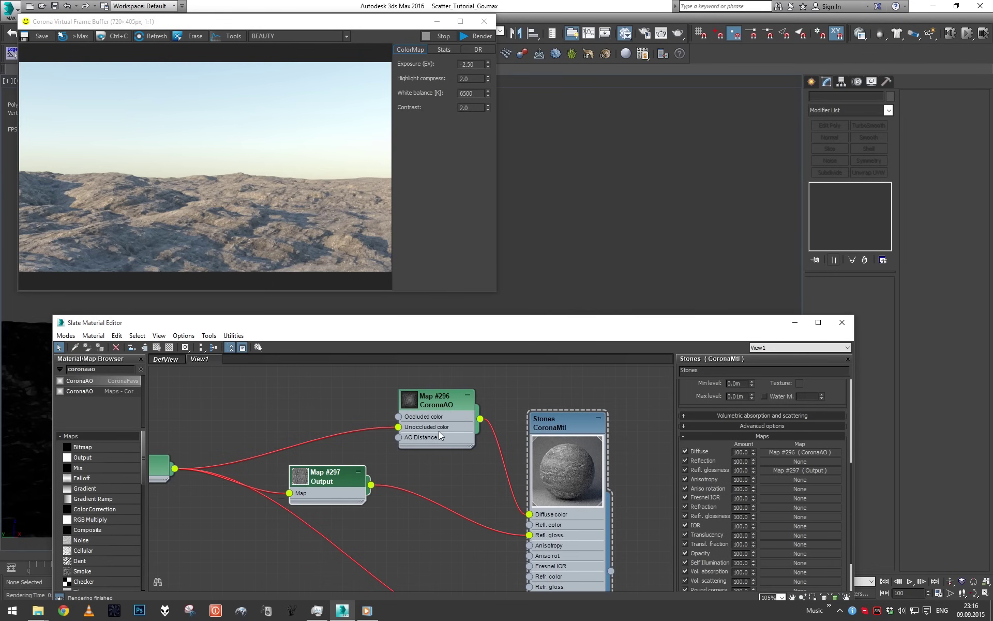
- Copy the CoronaAO map, wire the copy between the Output map and Refl. gloss., and run a short test render
{"action": "left_click_drag", "start_coordinate": [437, 429], "coordinate": [452, 495], "text": "shift"}
{"action": "left_click_drag", "start_coordinate": [371, 484], "coordinate": [400, 492]}
{"action": "left_click_drag", "start_coordinate": [480, 484], "coordinate": [529, 535]}
{"action": "left_click", "coordinate": [475, 36]}
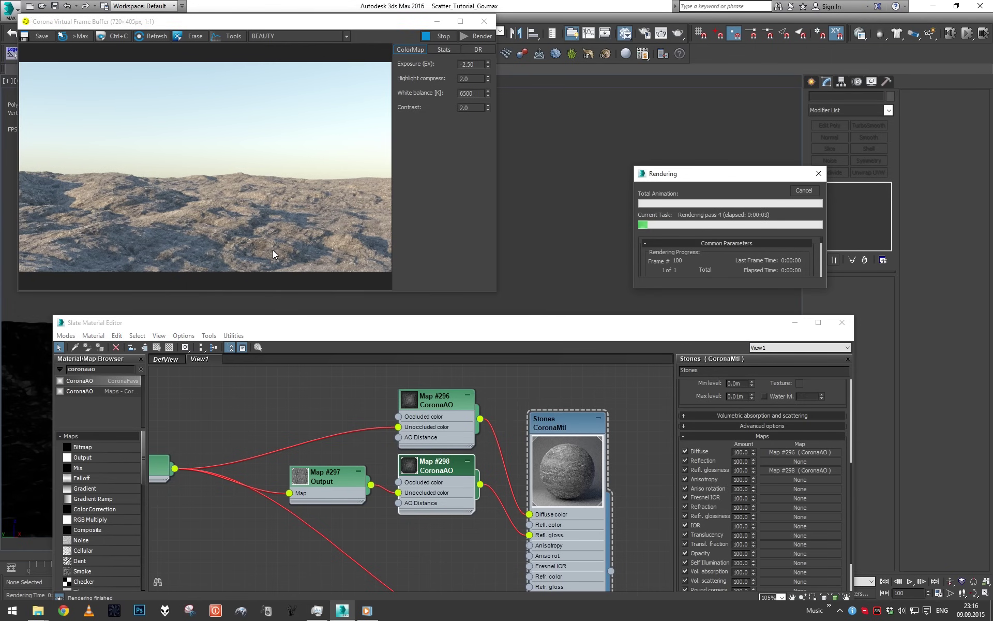
{"action": "left_click", "coordinate": [801, 193]}
- Move the Output and CoronaAO nodes away from the Stones material to free space between them
{"action": "middle_click_drag", "start_coordinate": [184, 384], "coordinate": [303, 418]}
{"action": "scroll", "coordinate": [303, 418], "scroll_direction": "down", "scroll_amount": 1}
{"action": "left_click_drag", "start_coordinate": [303, 418], "coordinate": [381, 538]}
{"action": "left_click", "coordinate": [466, 445]}
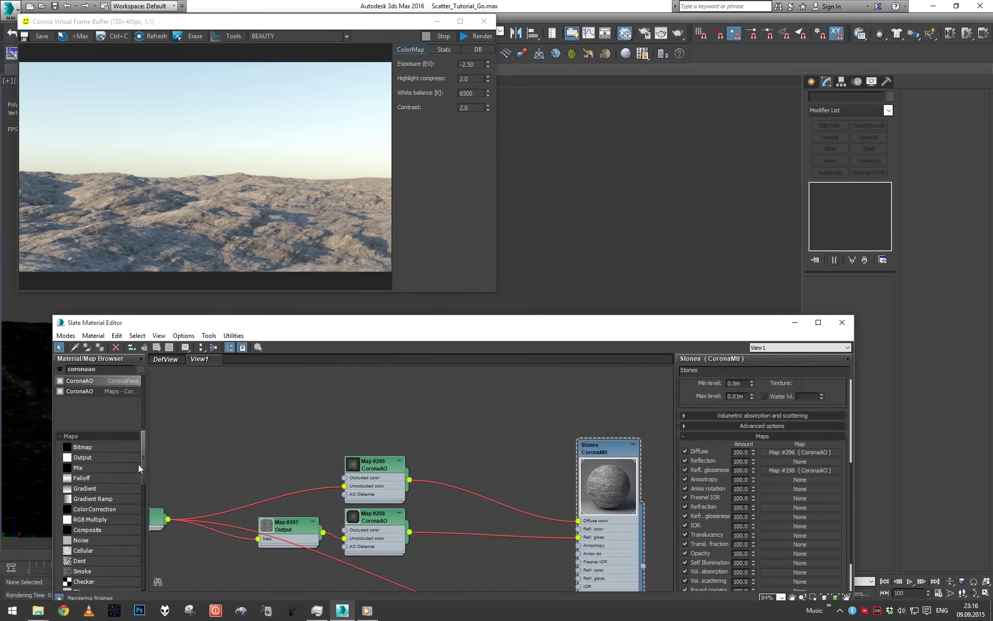
- Insert an Output map between the upper CoronaAO map and the Stones diffuse color, enable its color map and bend the curve's upper end
{"action": "left_click_drag", "start_coordinate": [102, 455], "coordinate": [486, 508]}
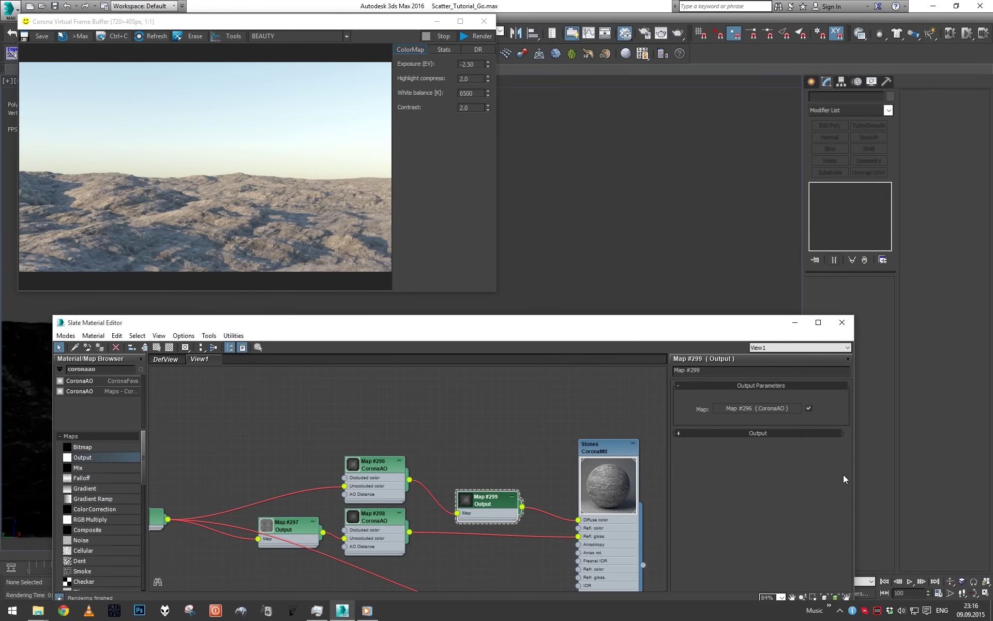
{"action": "left_click", "coordinate": [704, 433]}
{"action": "right_click", "coordinate": [820, 488]}
{"action": "left_click", "coordinate": [829, 524]}
{"action": "left_click_drag", "start_coordinate": [793, 501], "coordinate": [774, 496]}
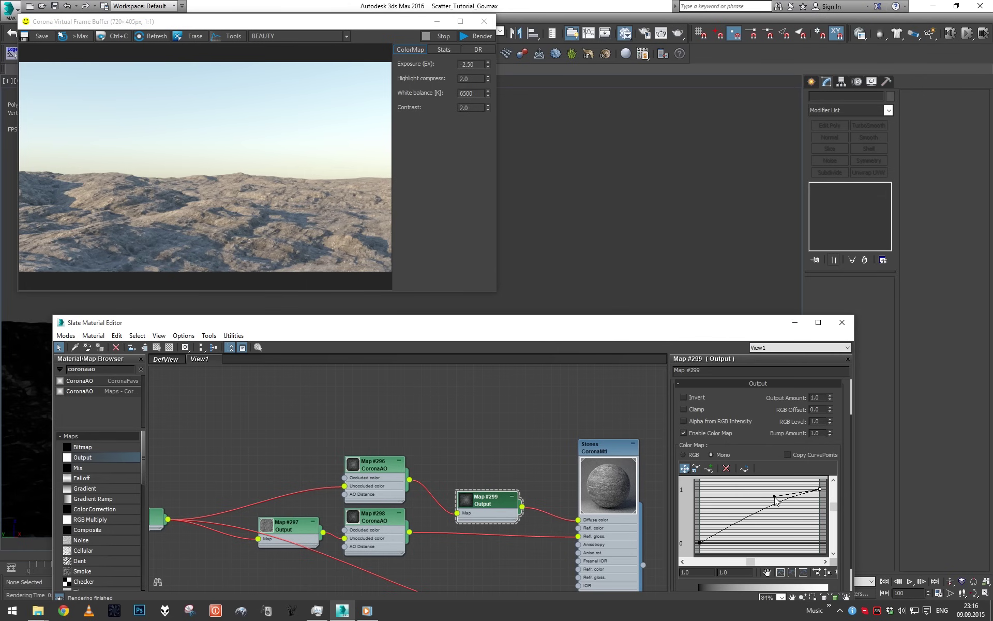
- Give the lower end of the Output curve a Bezier handle, pull it into an S-shaped contrast curve, and run a test render
{"action": "right_click", "coordinate": [699, 542]}
{"action": "left_click", "coordinate": [723, 575]}
{"action": "left_click_drag", "start_coordinate": [724, 542], "coordinate": [753, 536]}
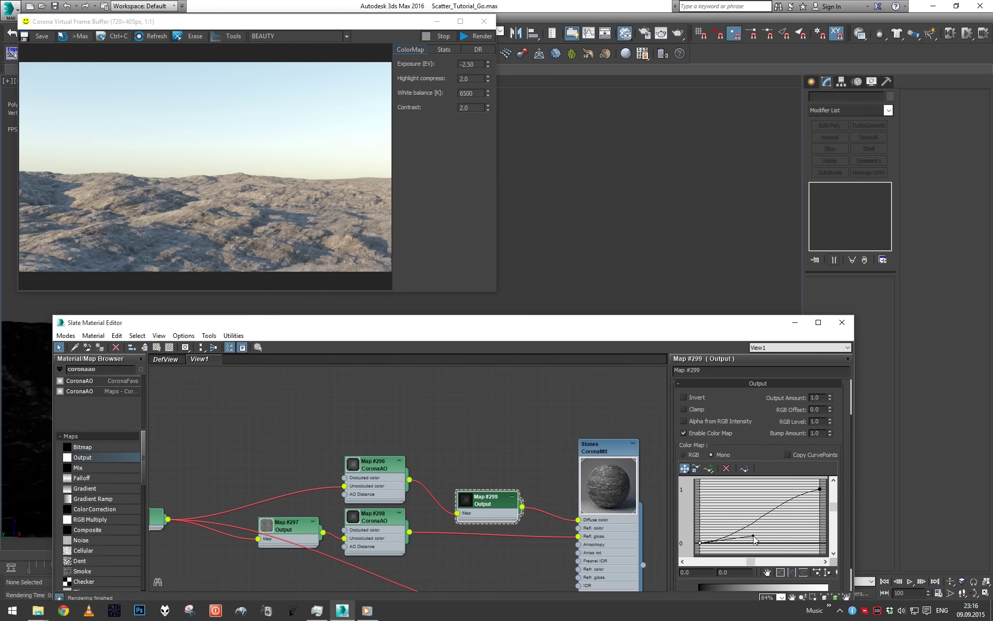
{"action": "left_click", "coordinate": [475, 38]}
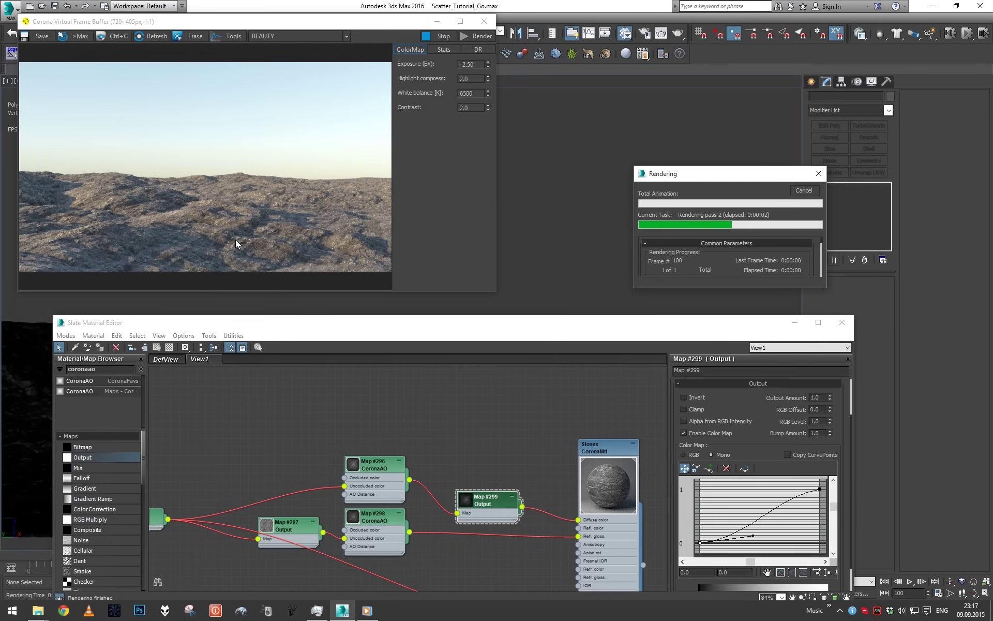
- Close the material editor, exit isolation to bring back the scattered objects, then run and stop a full-scene test render
{"action": "left_click", "coordinate": [842, 322]}
{"action": "left_click", "coordinate": [483, 21]}
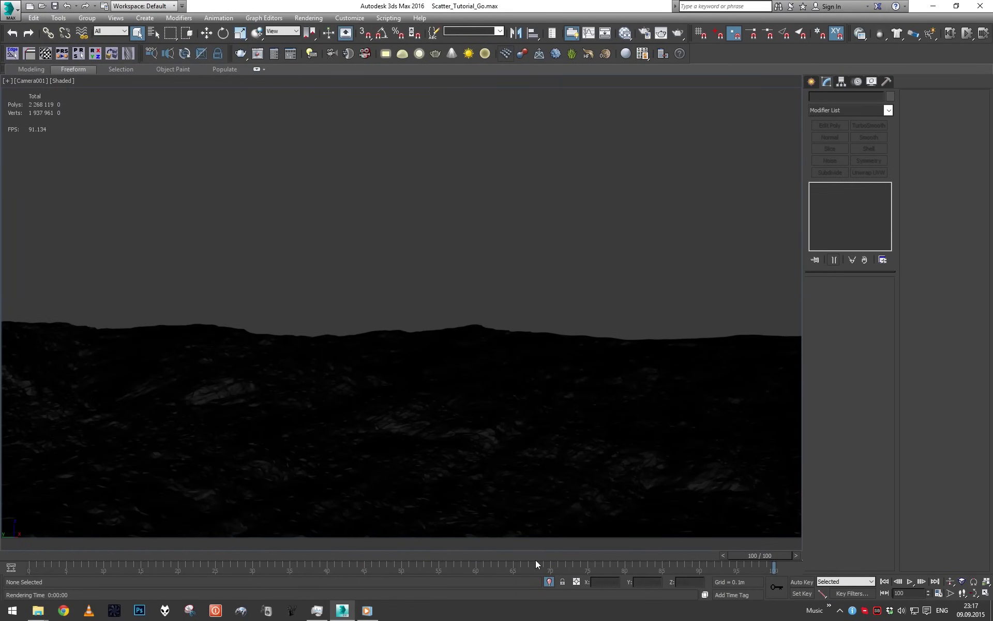
{"action": "key", "text": "alt+q"}
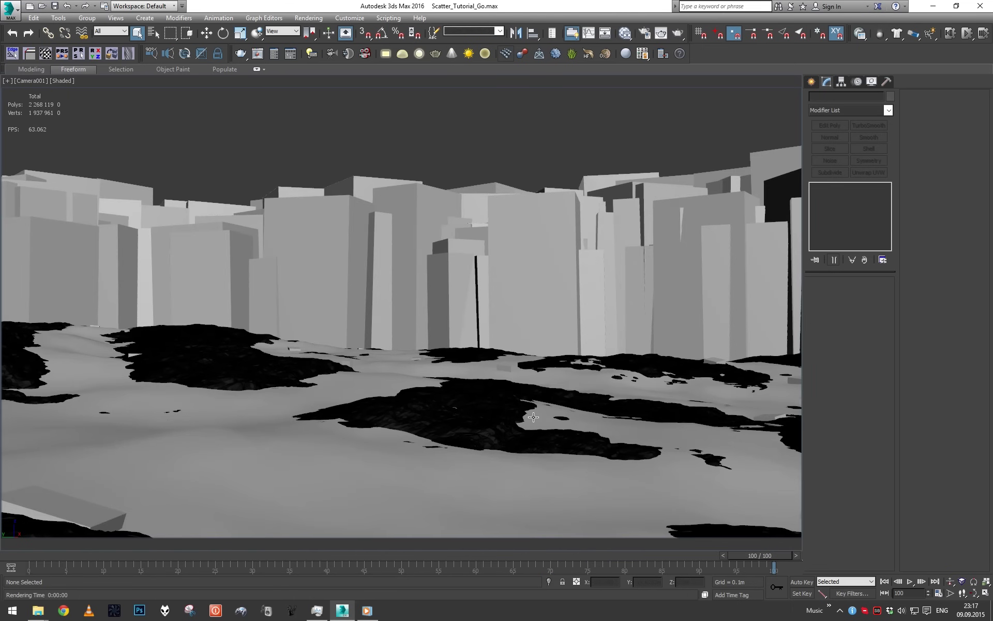
{"action": "key", "text": "shift+q"}
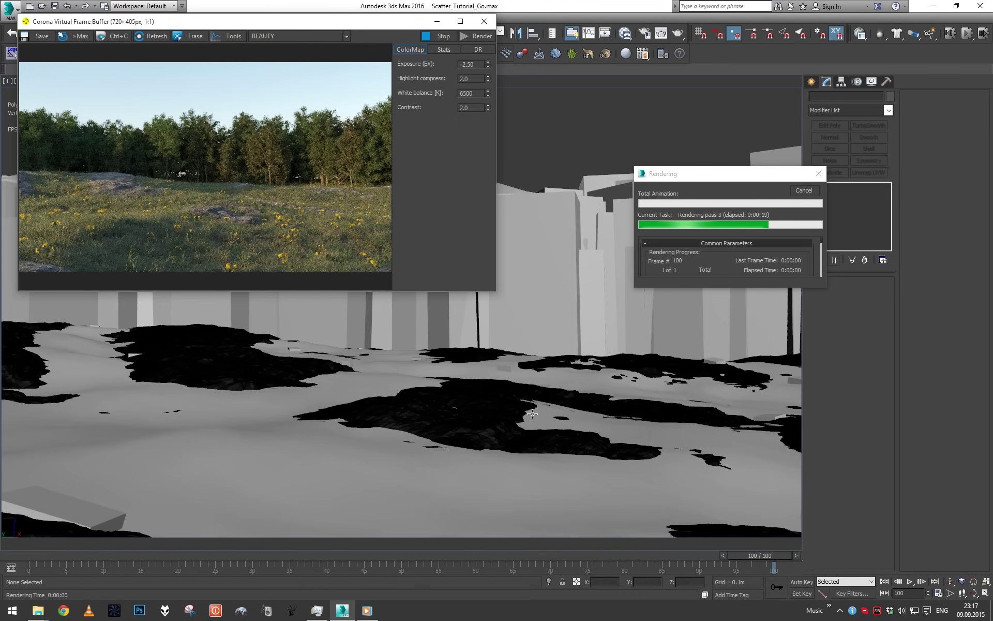
{"action": "left_click", "coordinate": [799, 189]}
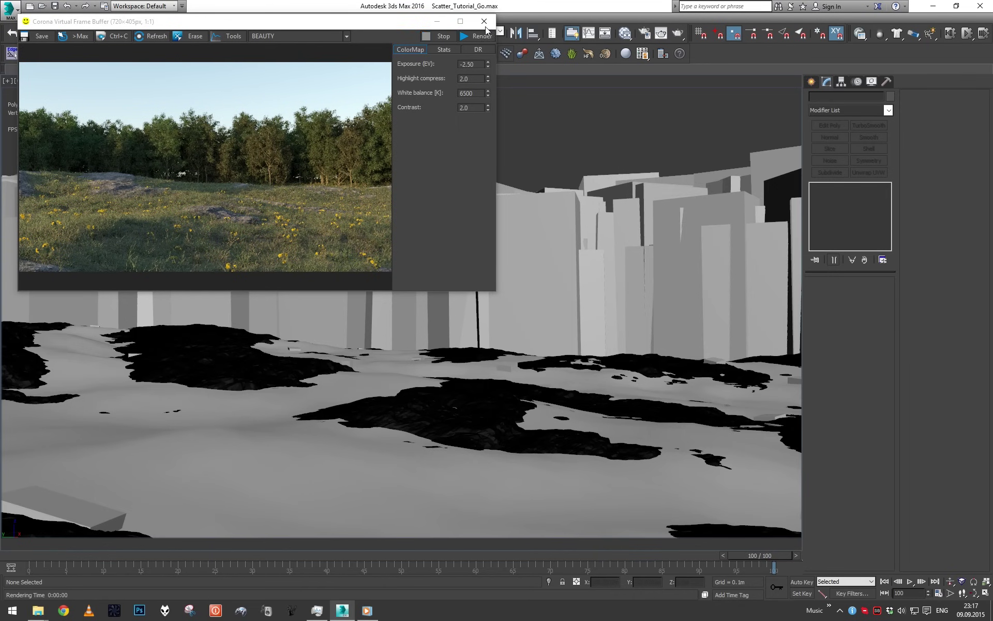
{"action": "left_click", "coordinate": [485, 22]}
- Find and select the scene camera from a perspective view of the terrain, then return to the camera view
{"action": "key", "text": "p"}
{"action": "scroll", "coordinate": [507, 235], "scroll_direction": "down", "scroll_amount": 8}
{"action": "middle_click_drag", "start_coordinate": [497, 232], "coordinate": [499, 316], "text": "alt"}
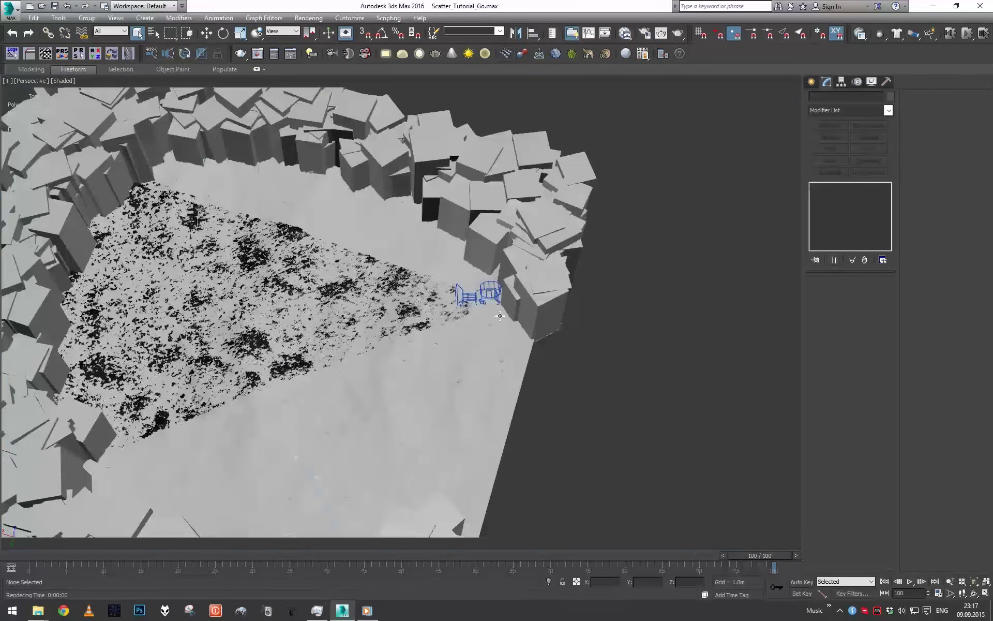
{"action": "scroll", "coordinate": [500, 316], "scroll_direction": "up", "scroll_amount": 5}
{"action": "left_click", "coordinate": [690, 260]}
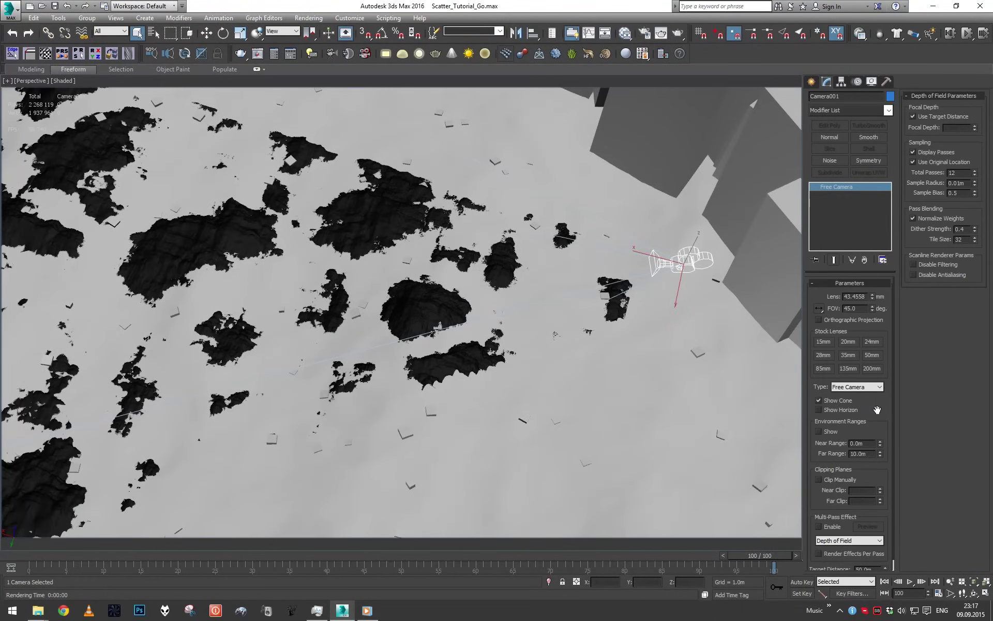
{"action": "middle_click_drag", "start_coordinate": [635, 342], "coordinate": [636, 355]}
{"action": "scroll", "coordinate": [636, 355], "scroll_direction": "down", "scroll_amount": 3}
{"action": "key", "text": "c"}
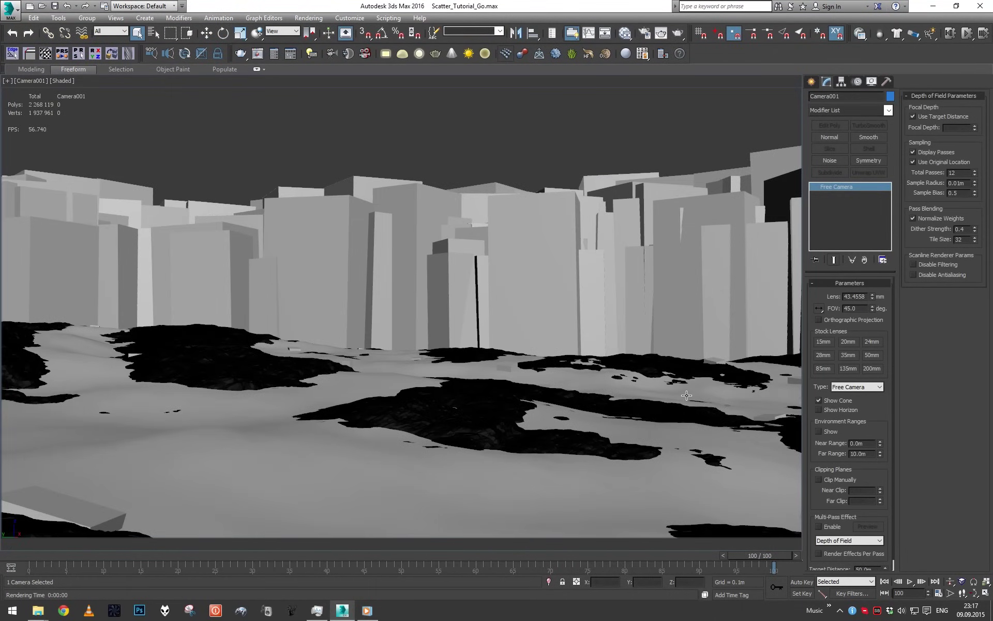
- Check the camera cone from above, trying a target distance of 5 m and settling on 10 m
{"action": "key", "text": "t"}
{"action": "scroll", "coordinate": [563, 377], "scroll_direction": "down", "scroll_amount": 10}
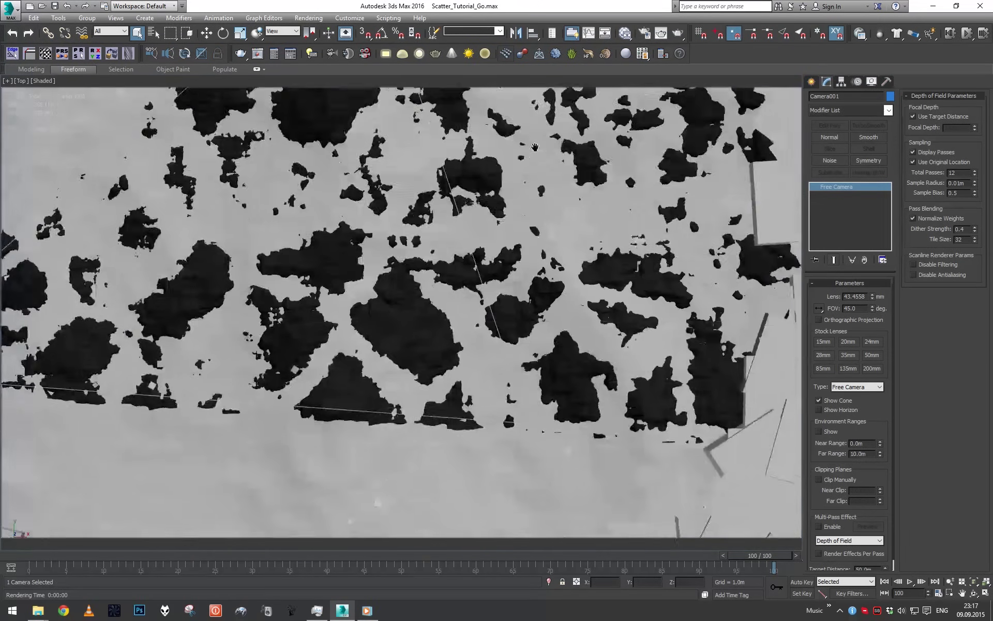
{"action": "scroll", "coordinate": [543, 257], "scroll_direction": "up", "scroll_amount": 8}
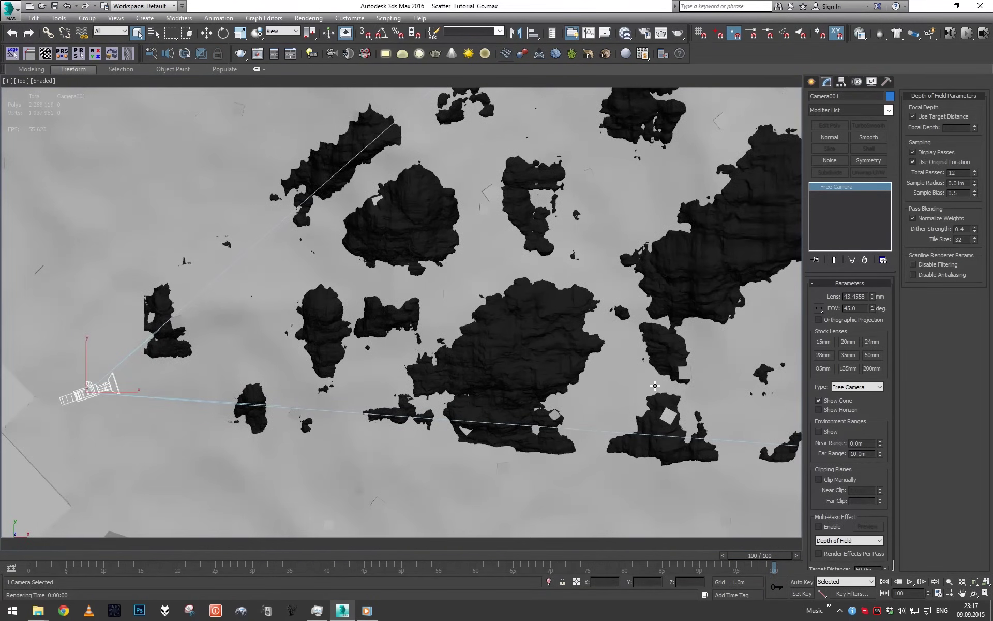
{"action": "type", "text": "5"}
{"action": "key", "text": "Return"}
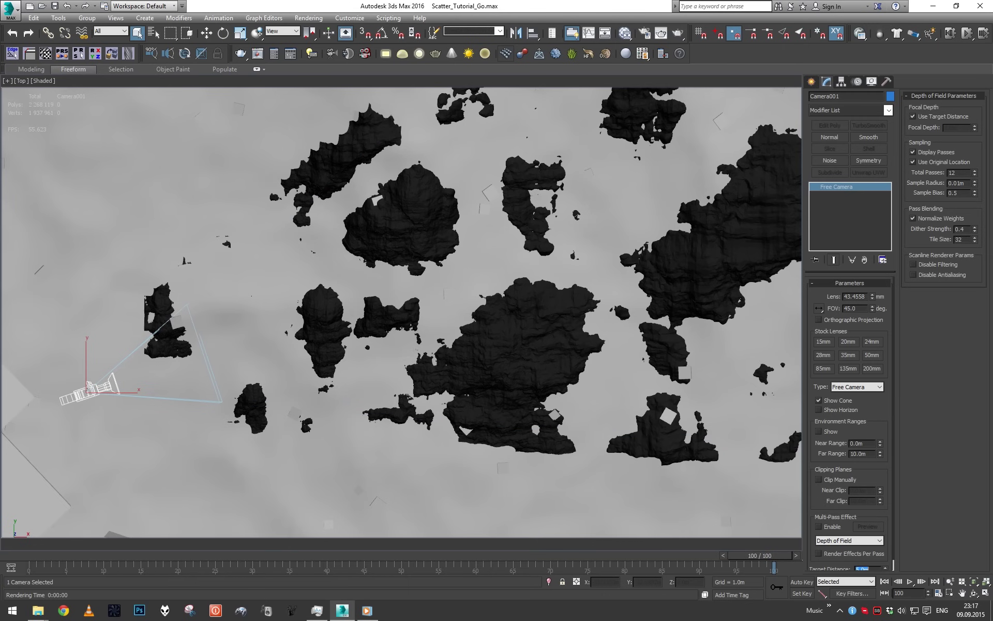
{"action": "type", "text": "10"}
{"action": "key", "text": "Return"}
{"action": "key", "text": "c"}
- Enable Corona's depth of field in the render settings and set the F-stop to 2.8
{"action": "key", "text": "F10"}
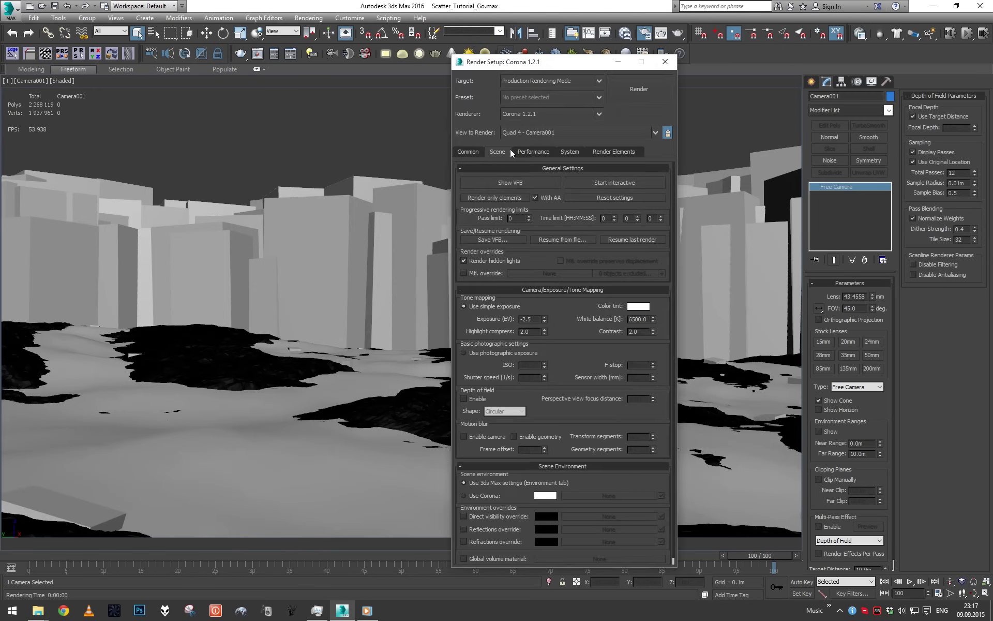
{"action": "scroll", "coordinate": [555, 313], "scroll_direction": "down", "scroll_amount": 1}
{"action": "left_click", "coordinate": [533, 151]}
{"action": "left_click", "coordinate": [498, 152]}
{"action": "left_click", "coordinate": [469, 393]}
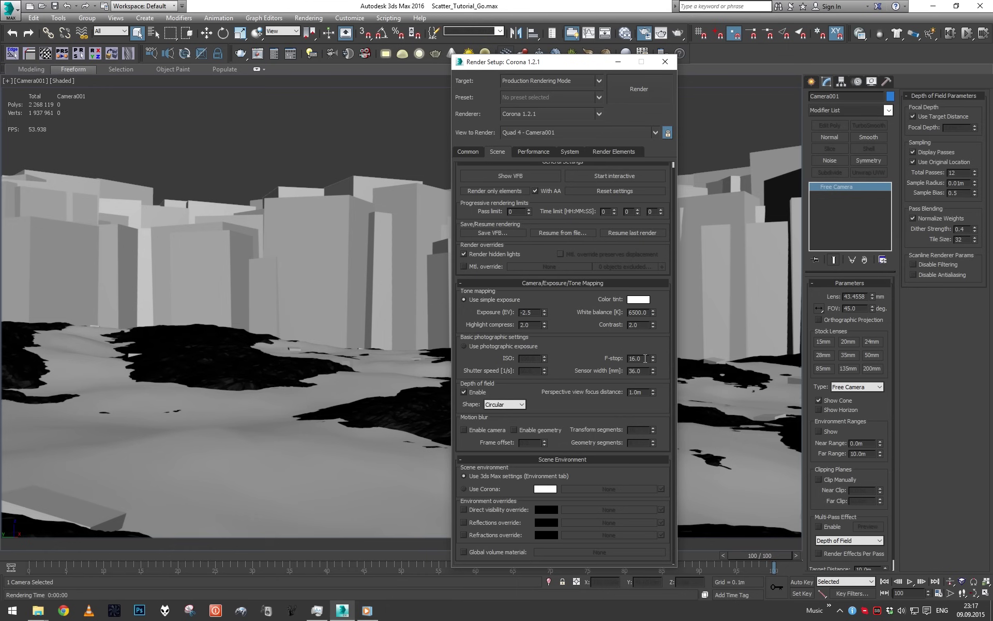
{"action": "middle_click", "coordinate": [441, 285]}
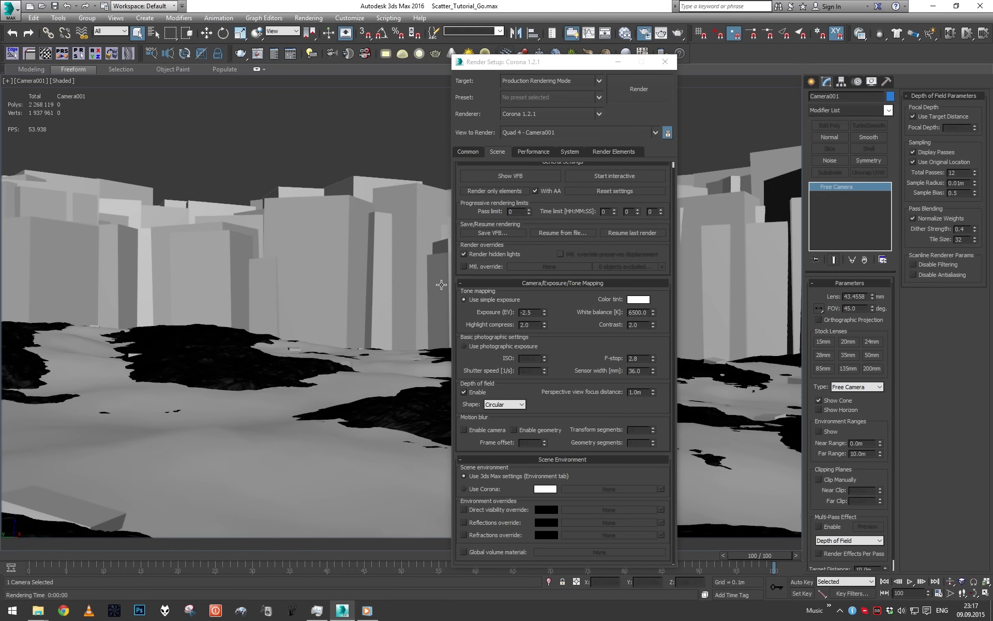
- Run a test render, examine the lower-left foreground and the distant trees for depth-of-field blur, then stop it
{"action": "key", "text": "shift+q"}
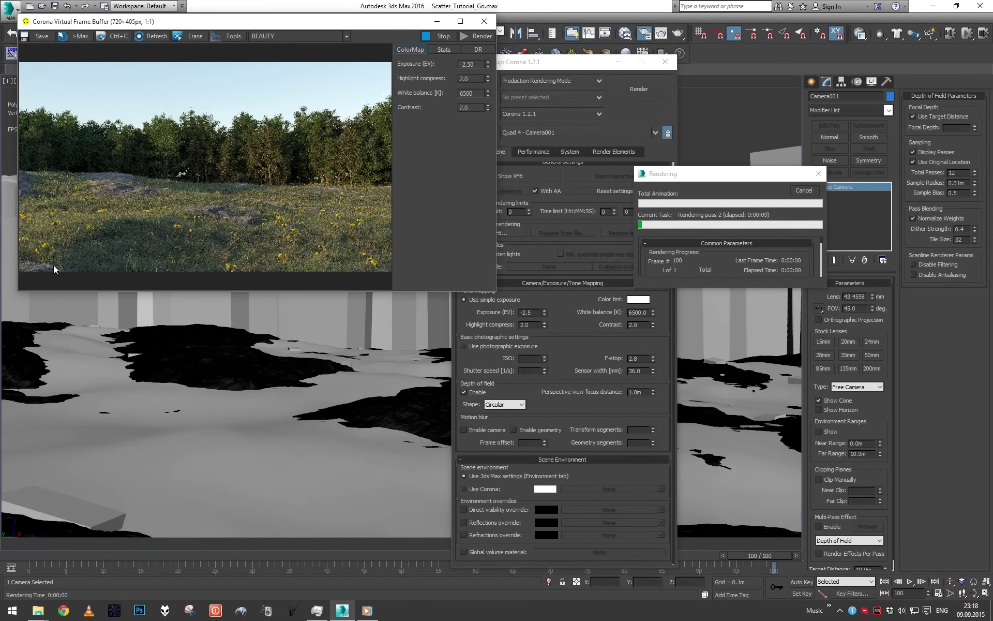
{"action": "scroll", "coordinate": [54, 265], "scroll_direction": "up", "scroll_amount": 3}
{"action": "middle_click_drag", "start_coordinate": [58, 261], "coordinate": [269, 138]}
{"action": "scroll", "coordinate": [225, 175], "scroll_direction": "down", "scroll_amount": 3}
{"action": "left_click", "coordinate": [641, 310]}
{"action": "key", "text": "Escape"}
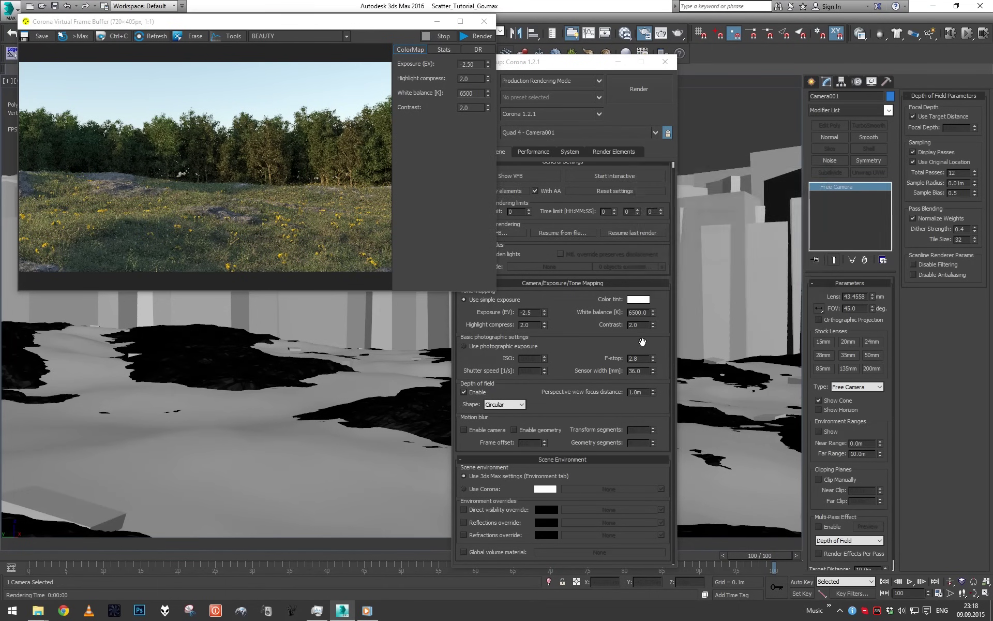
- Set the F-stop to 2.0 and the render output size to 1280×720, then close the render setup and frame buffer
{"action": "double_click", "coordinate": [643, 359]}
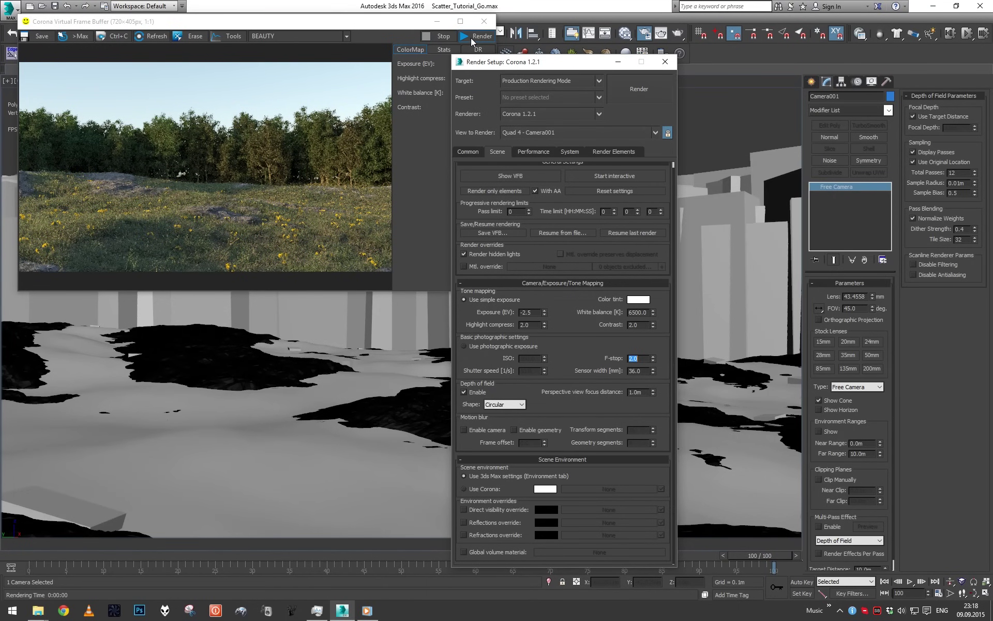
{"action": "left_click", "coordinate": [467, 151]}
{"action": "double_click", "coordinate": [542, 299]}
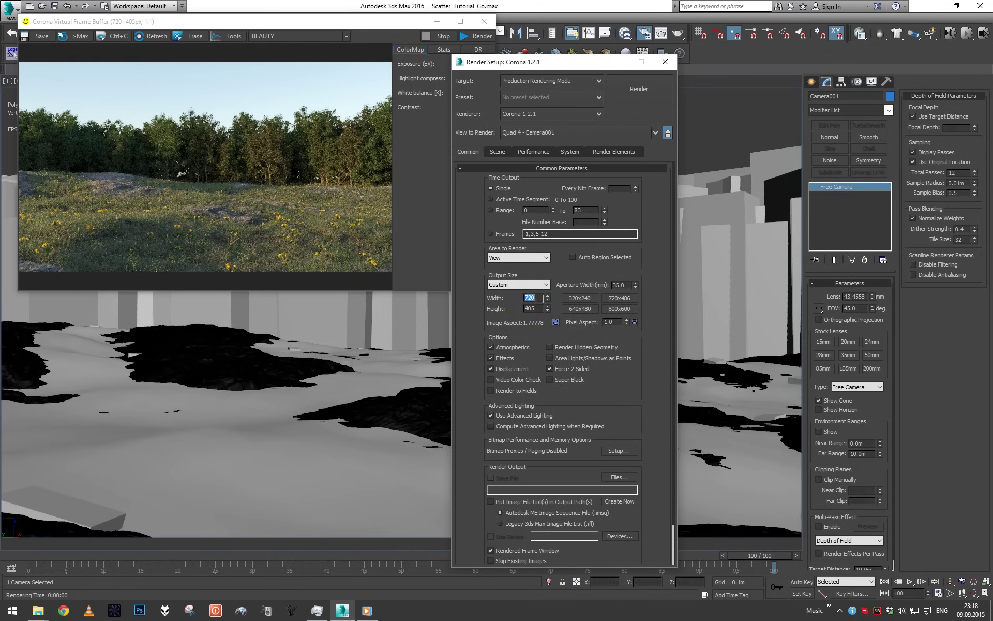
{"action": "key", "text": "Return"}
{"action": "left_click", "coordinate": [665, 62]}
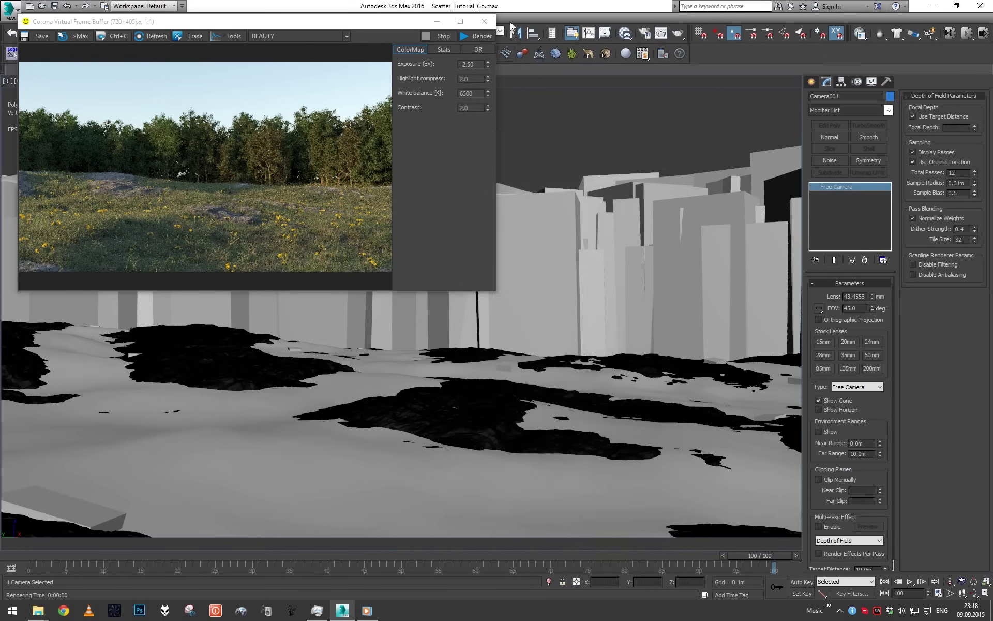
{"action": "left_click", "coordinate": [484, 22]}
- Fit the render region around the foreground in the camera view's lower-left corner and start a region render
{"action": "left_click_drag", "start_coordinate": [720, 136], "coordinate": [269, 419]}
{"action": "left_click_drag", "start_coordinate": [186, 447], "coordinate": [132, 492]}
{"action": "key", "text": "shift+q"}
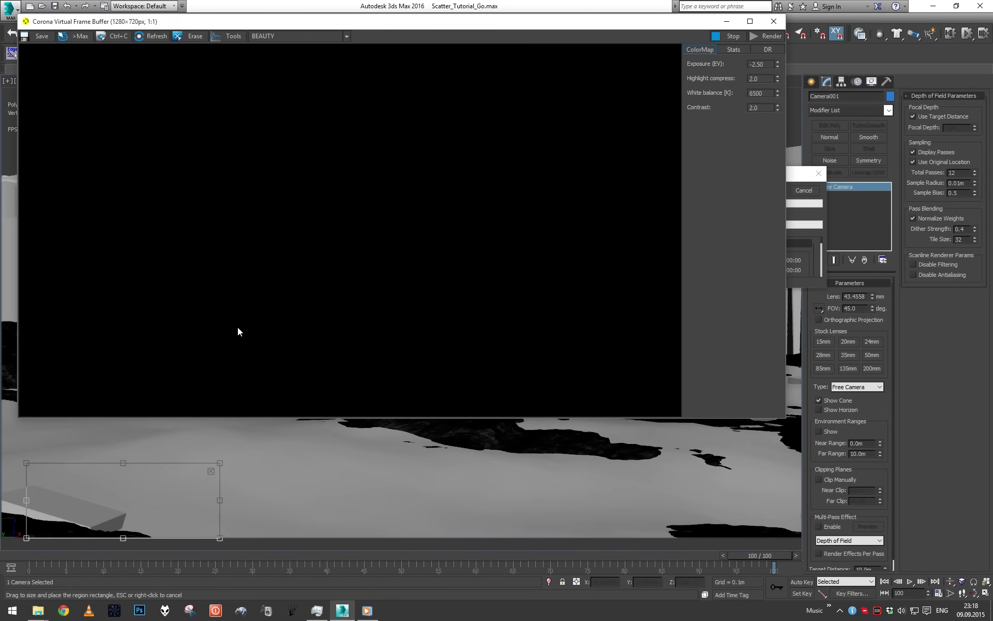
- Zoom in on the region render and examine the blur on the yellow flowers, grass and stone
{"action": "scroll", "coordinate": [155, 346], "scroll_direction": "up", "scroll_amount": 1}
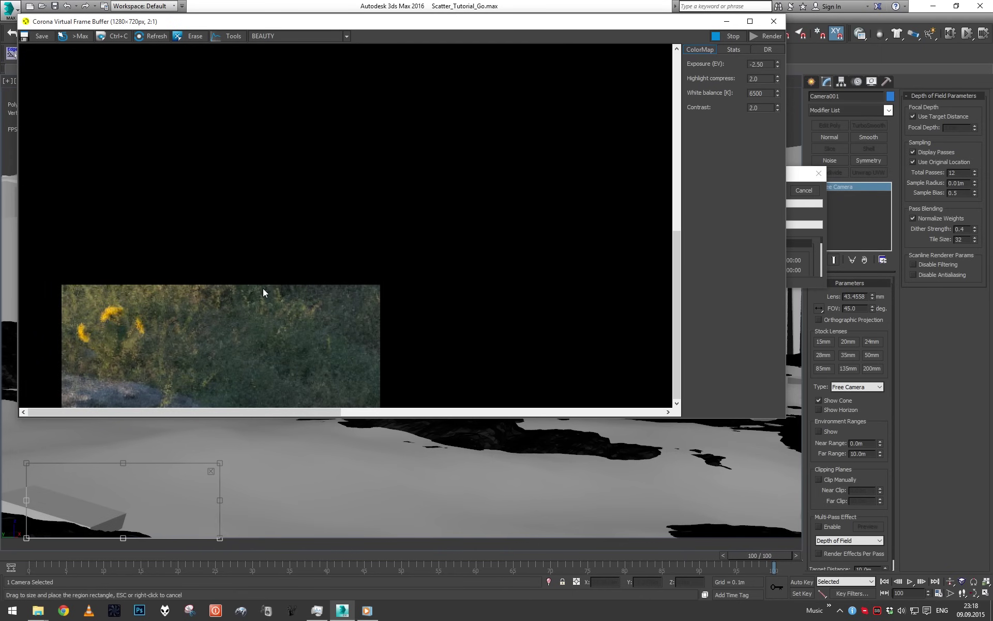
{"action": "scroll", "coordinate": [253, 312], "scroll_direction": "down", "scroll_amount": 1}
{"action": "scroll", "coordinate": [246, 315], "scroll_direction": "up", "scroll_amount": 1}
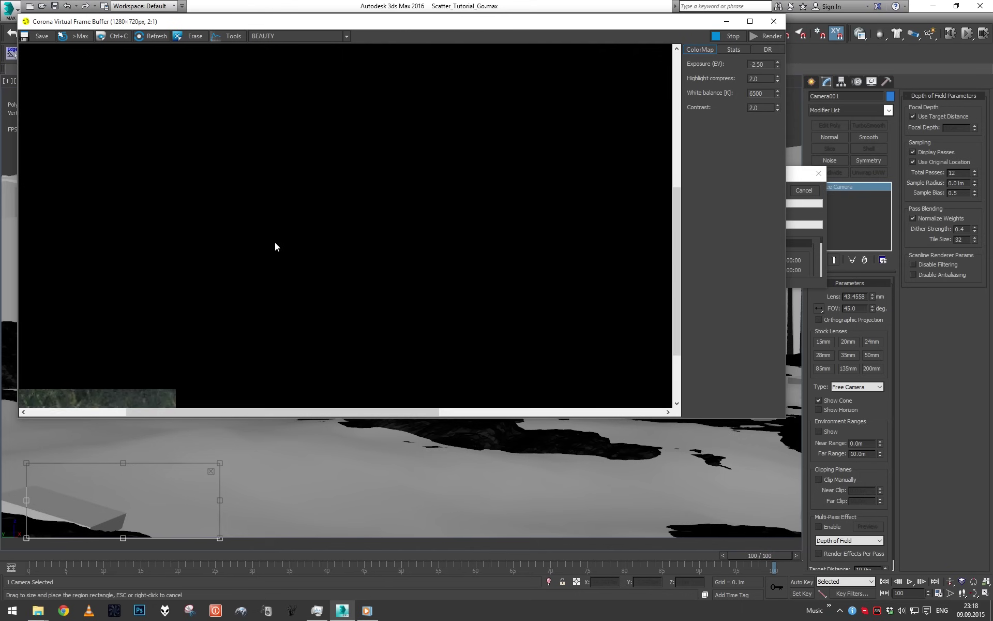
{"action": "middle_click_drag", "start_coordinate": [231, 289], "coordinate": [427, 181]}
{"action": "middle_click_drag", "start_coordinate": [206, 325], "coordinate": [277, 284]}
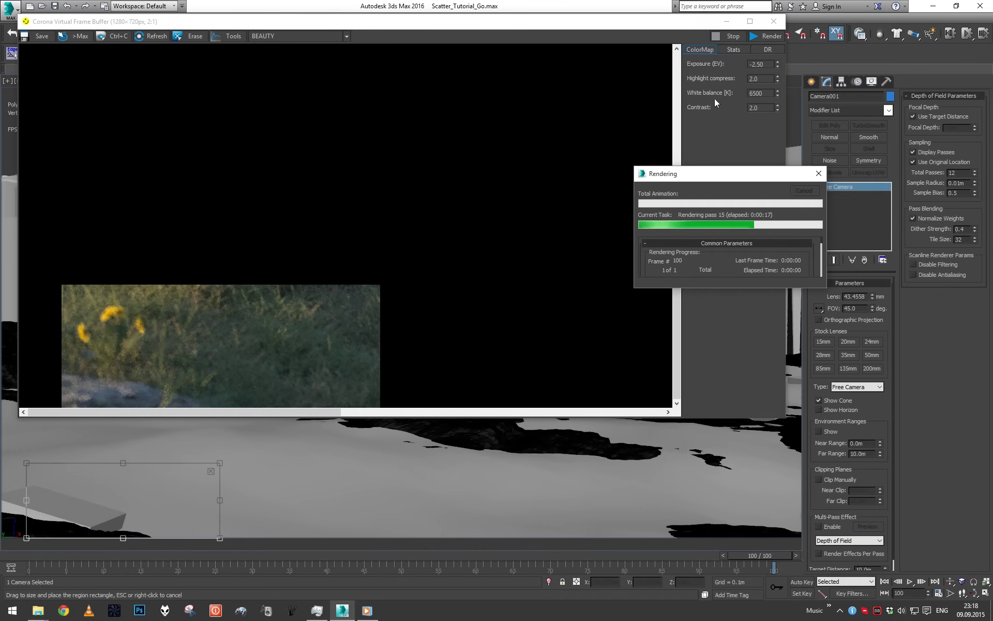
- Close the frame buffer and render the same foreground region again for comparison
{"action": "left_click", "coordinate": [773, 21]}
{"action": "key", "text": "shift+q"}
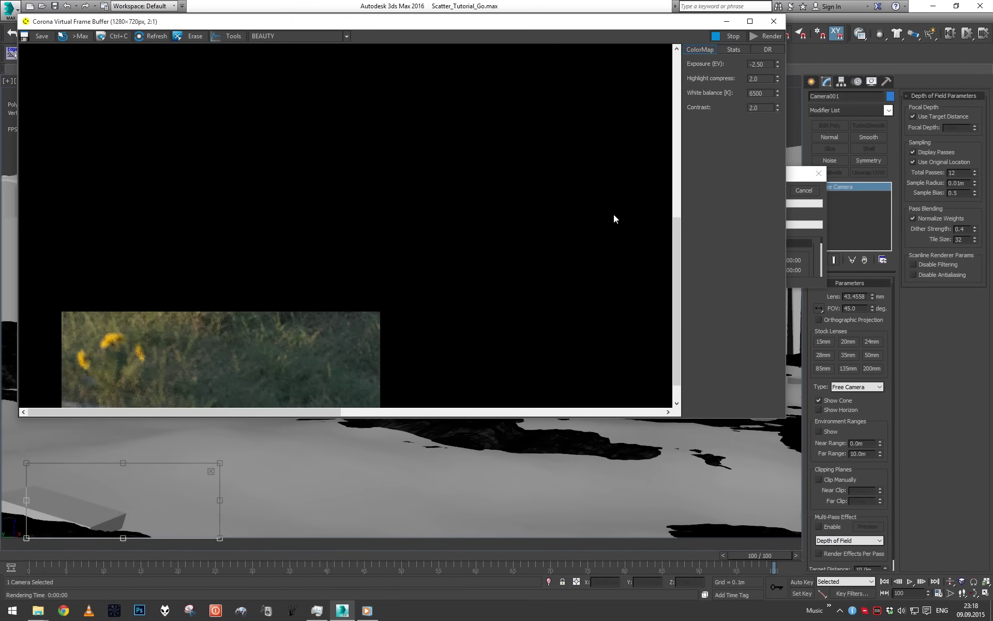
{"action": "scroll", "coordinate": [614, 214], "scroll_direction": "down", "scroll_amount": 1}
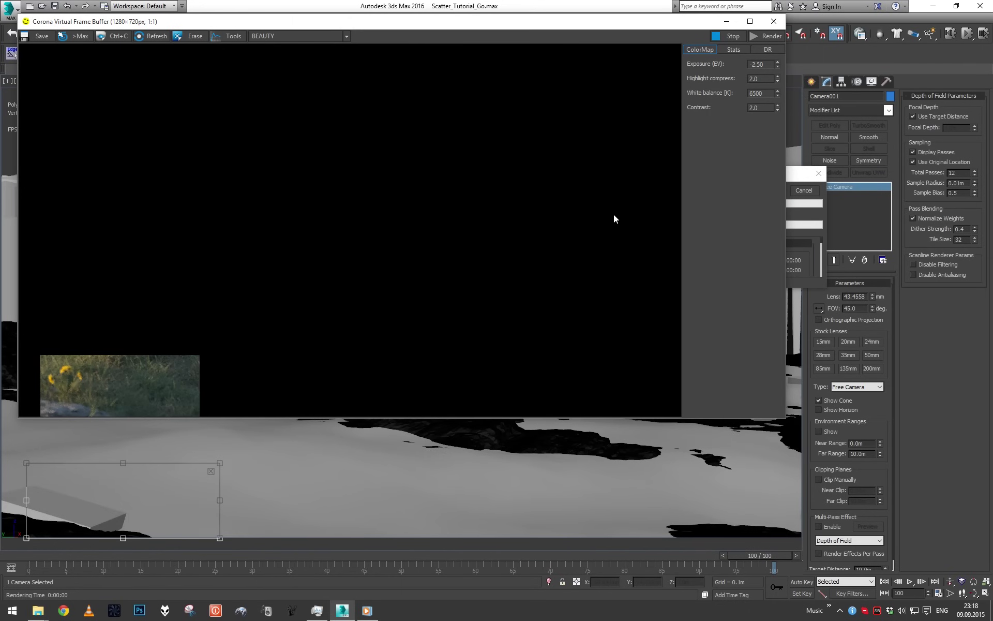
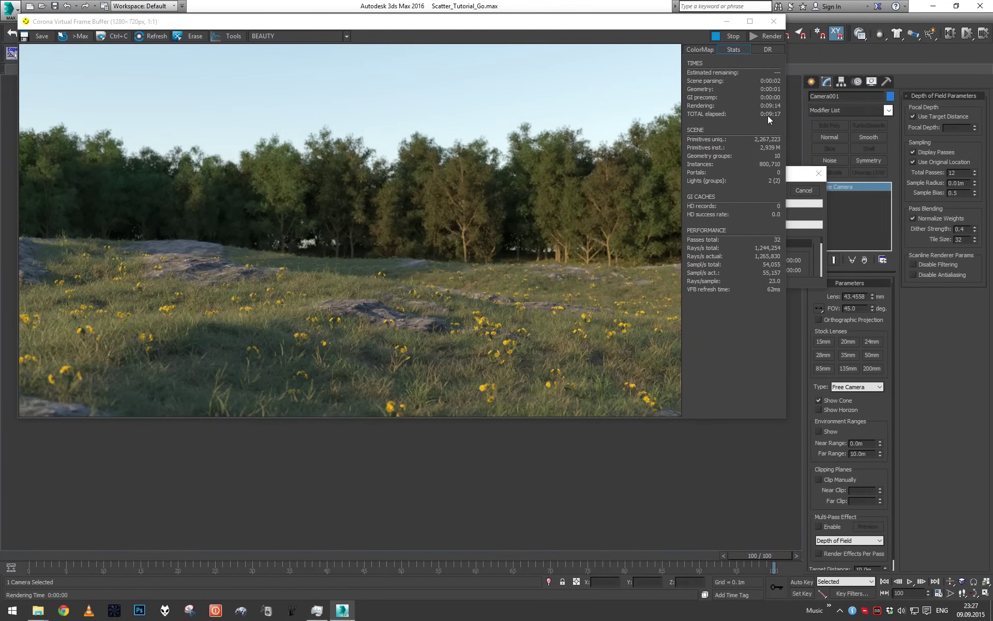
- Zoom around the full-frame render and examine the tree line, rocks, grass and flowers at close range
{"action": "scroll", "coordinate": [446, 200], "scroll_direction": "up", "scroll_amount": 1}
{"action": "scroll", "coordinate": [438, 254], "scroll_direction": "down", "scroll_amount": 1}
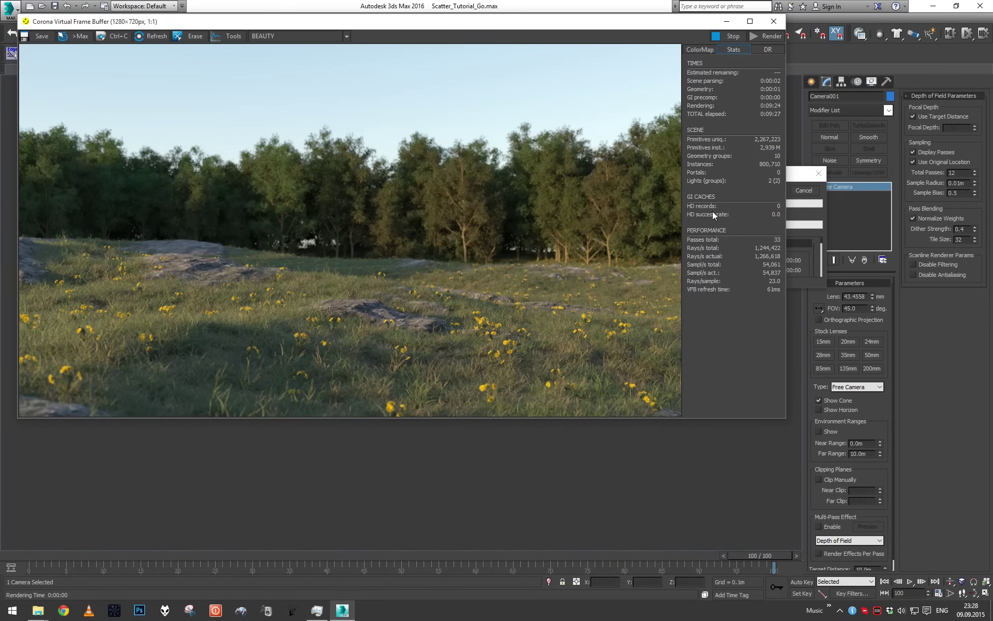
{"action": "scroll", "coordinate": [584, 206], "scroll_direction": "up", "scroll_amount": 2}
{"action": "scroll", "coordinate": [407, 250], "scroll_direction": "down", "scroll_amount": 1}
{"action": "middle_click_drag", "start_coordinate": [407, 250], "coordinate": [465, 223]}
{"action": "scroll", "coordinate": [434, 186], "scroll_direction": "up", "scroll_amount": 1}
{"action": "scroll", "coordinate": [287, 192], "scroll_direction": "up", "scroll_amount": 1}
{"action": "scroll", "coordinate": [286, 192], "scroll_direction": "down", "scroll_amount": 1}
{"action": "middle_click_drag", "start_coordinate": [302, 216], "coordinate": [496, 207]}
{"action": "middle_click_drag", "start_coordinate": [278, 246], "coordinate": [431, 146]}
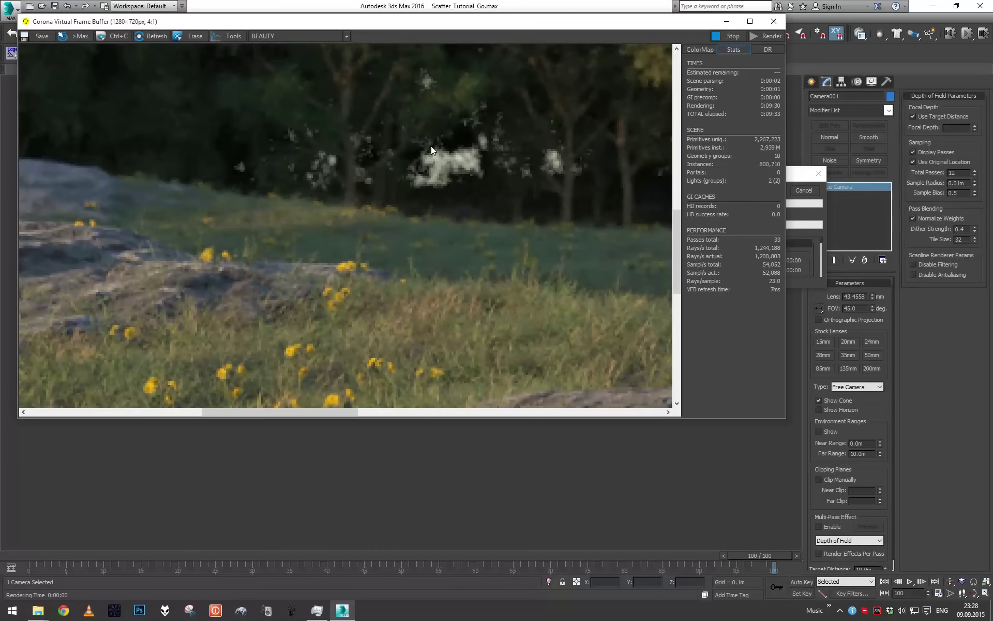
{"action": "scroll", "coordinate": [431, 150], "scroll_direction": "down", "scroll_amount": 2}
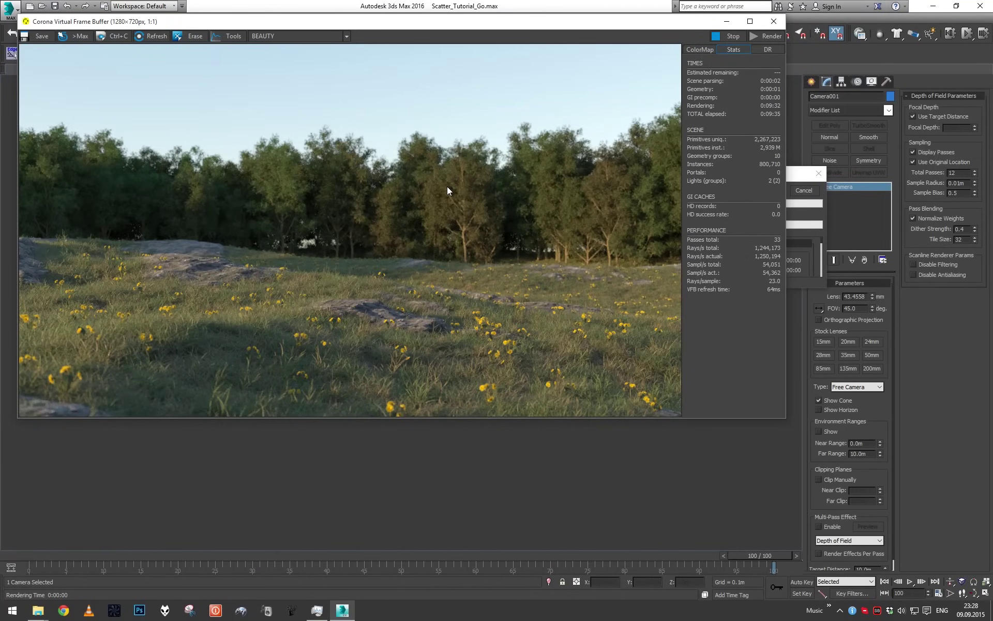
{"action": "scroll", "coordinate": [549, 230], "scroll_direction": "up", "scroll_amount": 2}
{"action": "scroll", "coordinate": [451, 258], "scroll_direction": "down", "scroll_amount": 2}
- Stop the render, launch Photoshop, and save the rendered image to the desktop as Trees.tif
{"action": "left_click", "coordinate": [729, 36]}
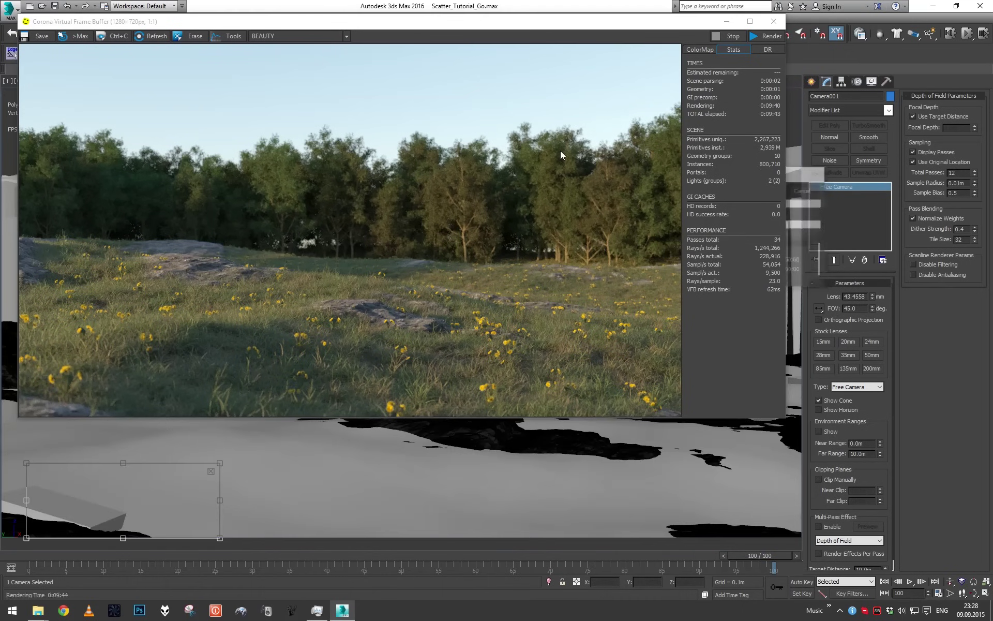
{"action": "left_click", "coordinate": [138, 610]}
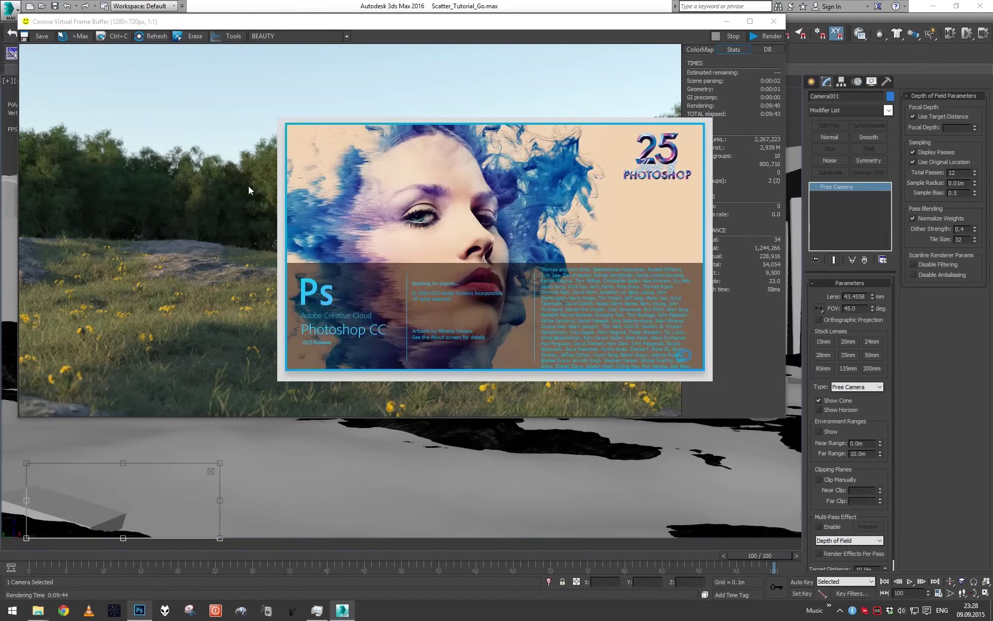
{"action": "left_click", "coordinate": [42, 35]}
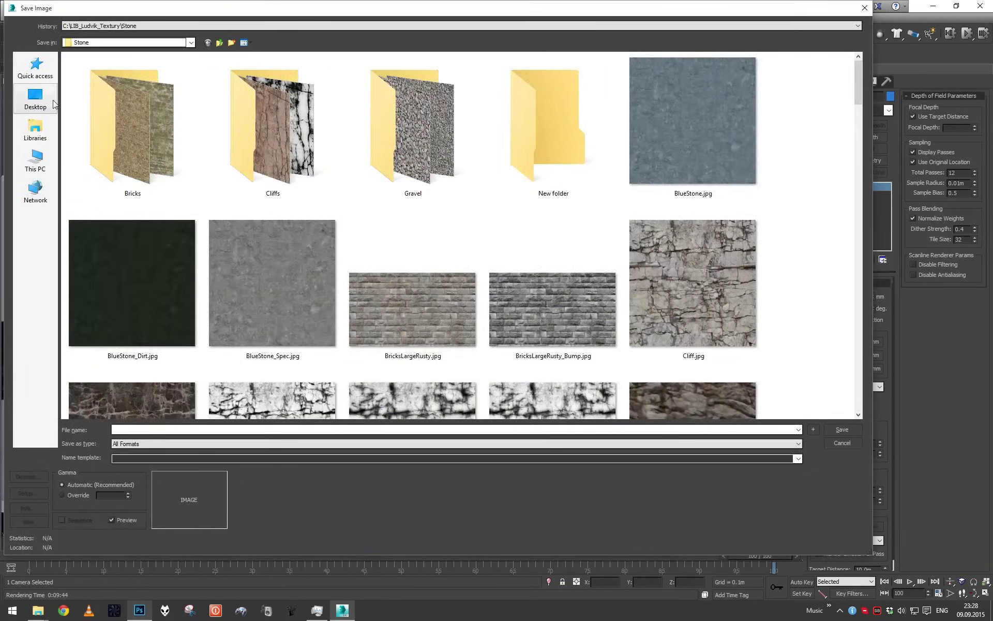
{"action": "left_click", "coordinate": [35, 99]}
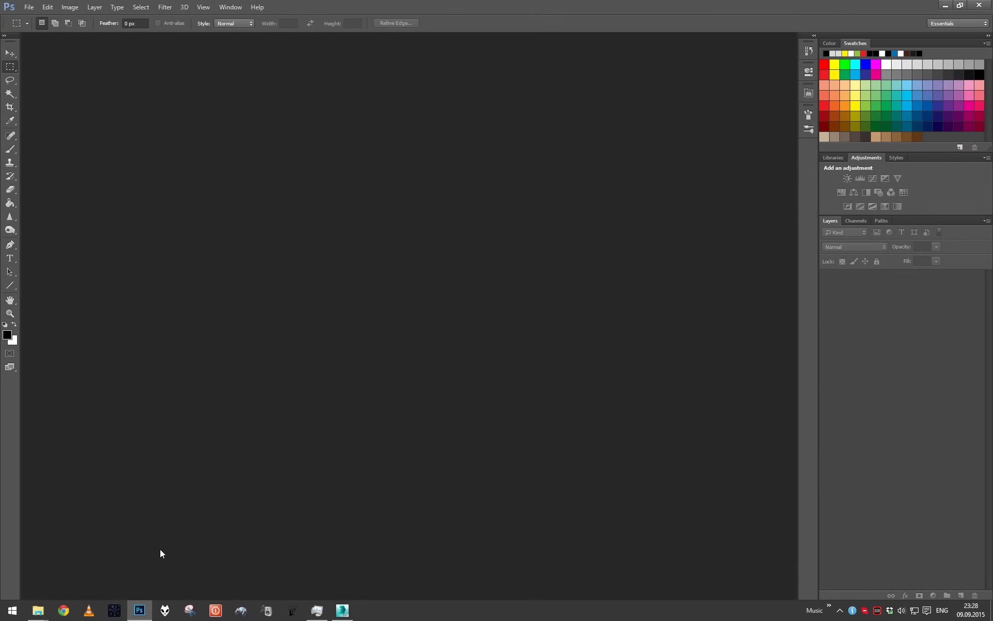
{"action": "left_click", "coordinate": [345, 612]}
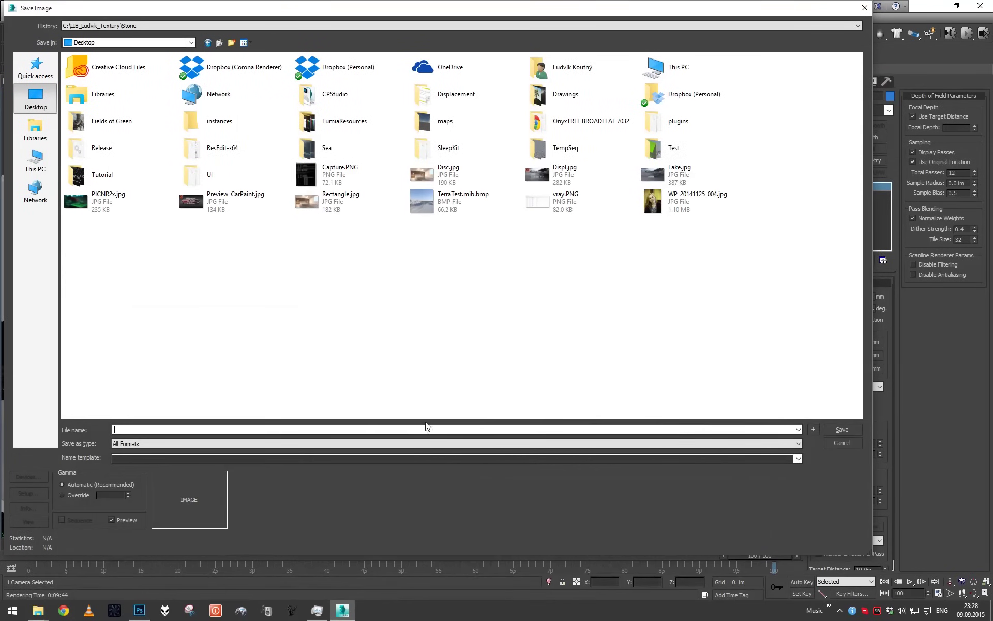
{"action": "type", "text": "Trees.tif"}
{"action": "key", "text": "Return"}
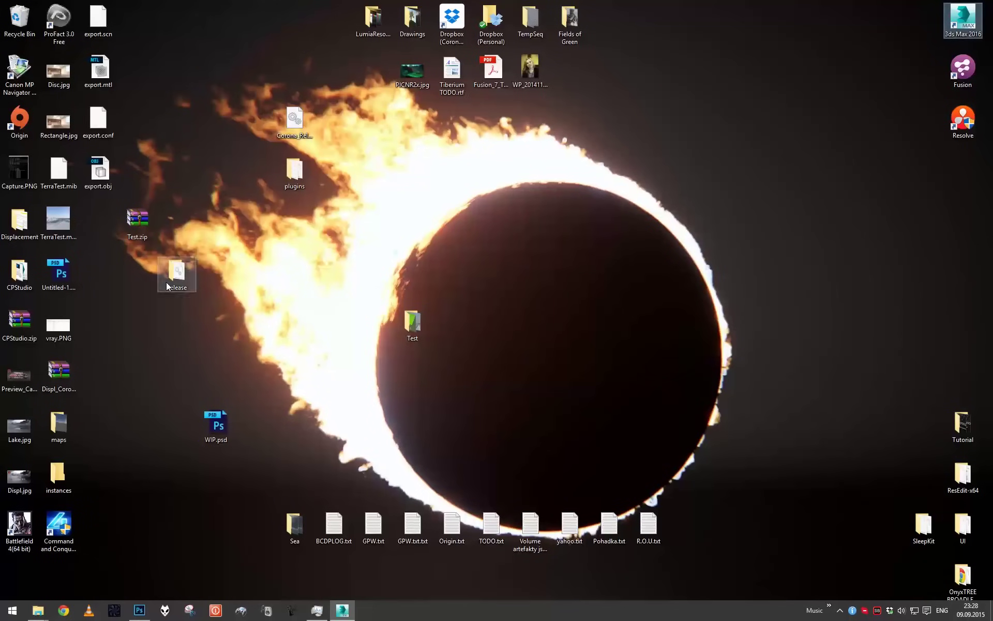
- Open Trees.tif in Photoshop and duplicate its background as a Soft Light layer at 50% opacity
{"action": "left_click_drag", "start_coordinate": [101, 228], "coordinate": [382, 254]}
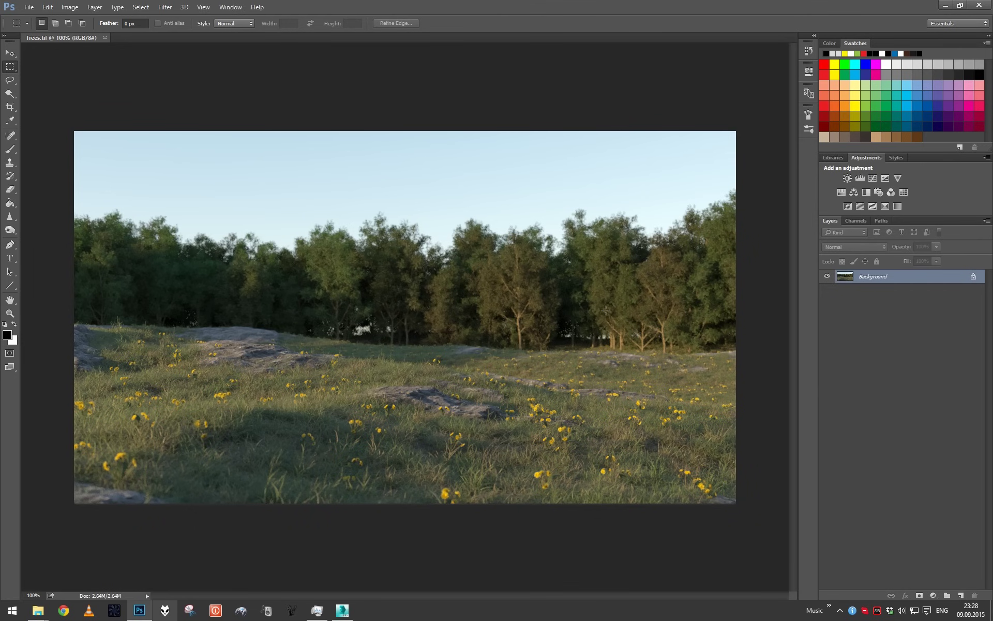
{"action": "key", "text": "ctrl+j"}
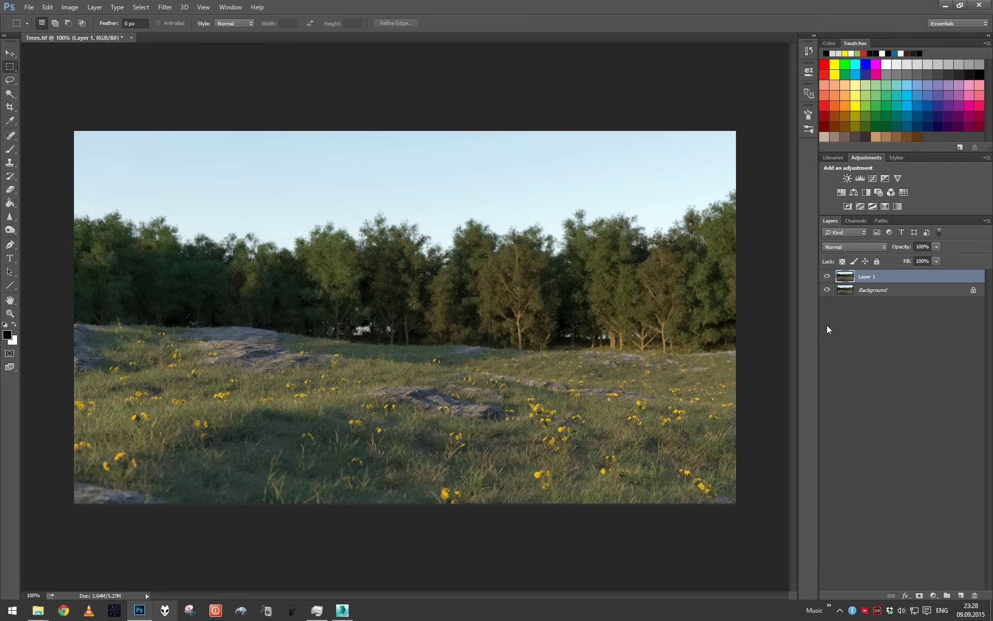
{"action": "left_click", "coordinate": [852, 247]}
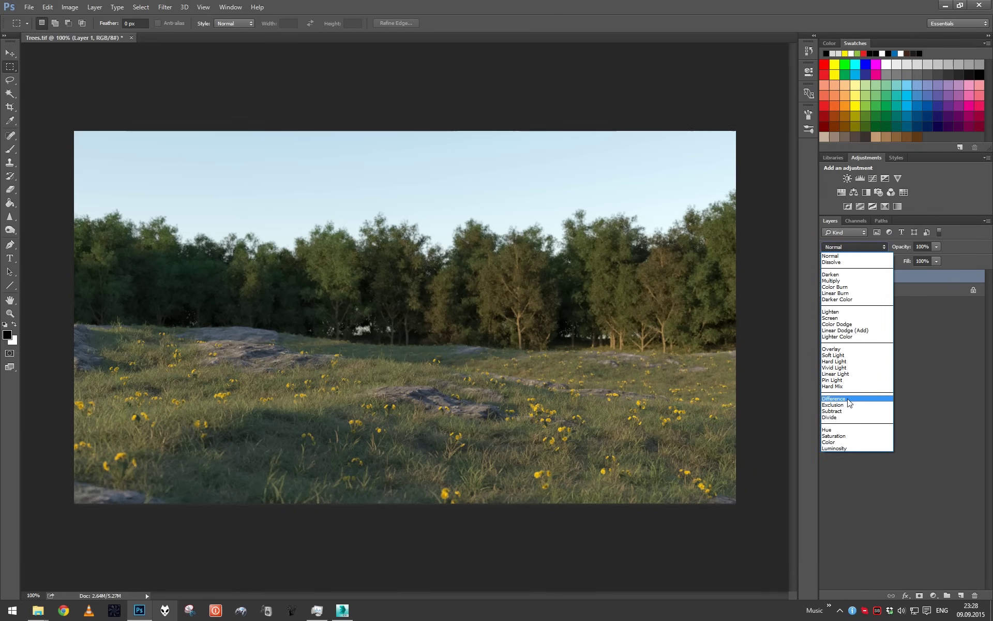
{"action": "left_click", "coordinate": [843, 356]}
{"action": "left_click", "coordinate": [923, 247]}
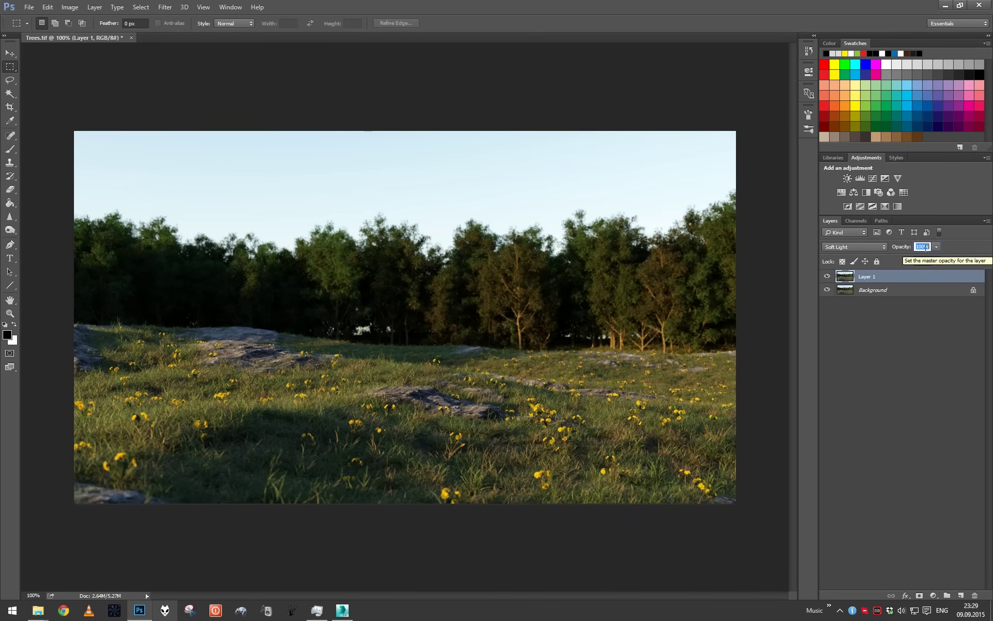
{"action": "type", "text": "50"}
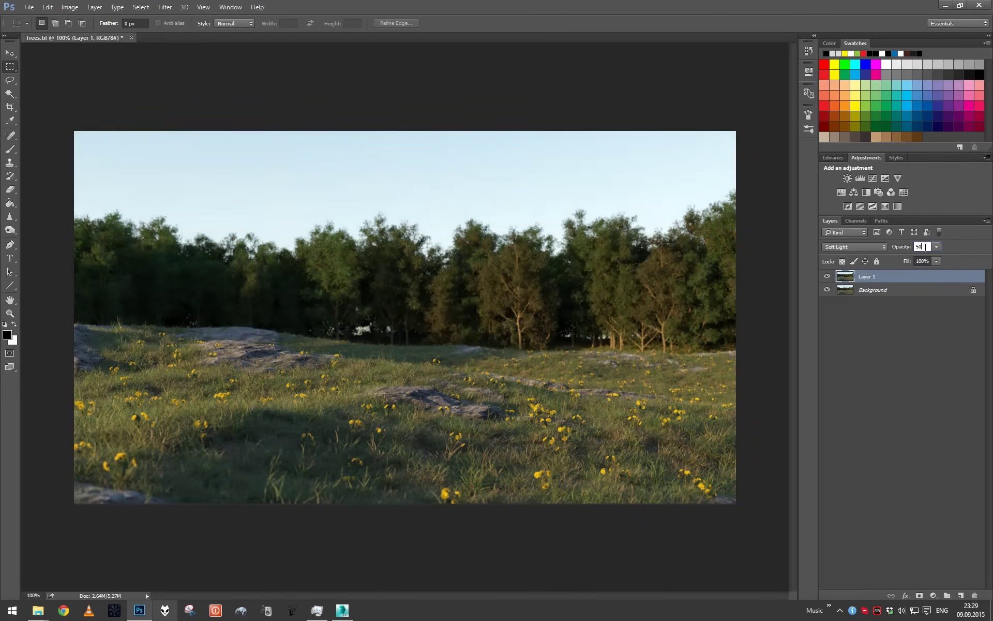
{"action": "key", "text": "Return"}
{"action": "left_click", "coordinate": [171, 10]}
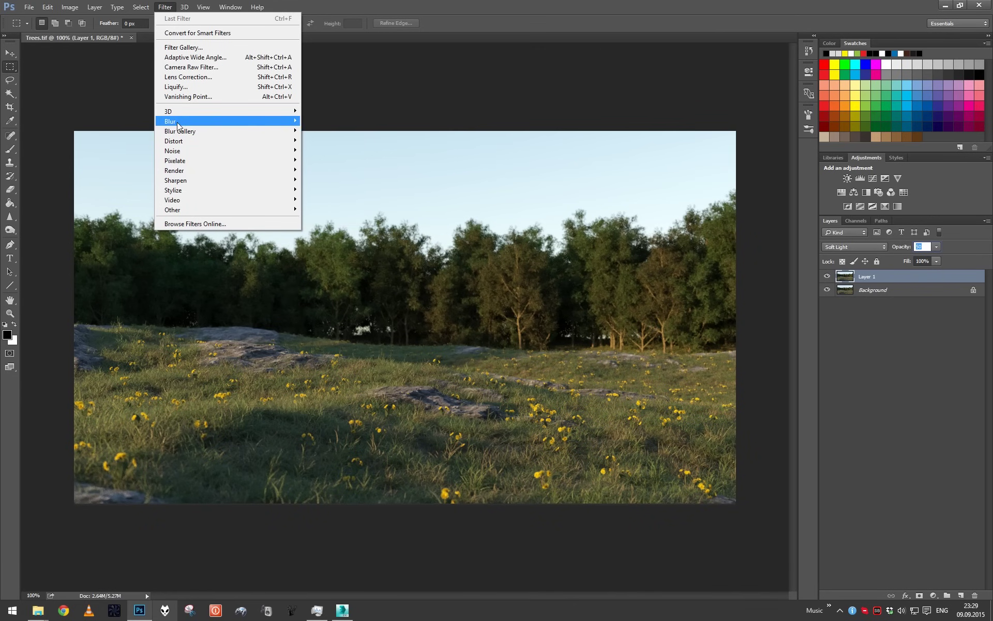
{"action": "mouse_move", "coordinate": [258, 121]}
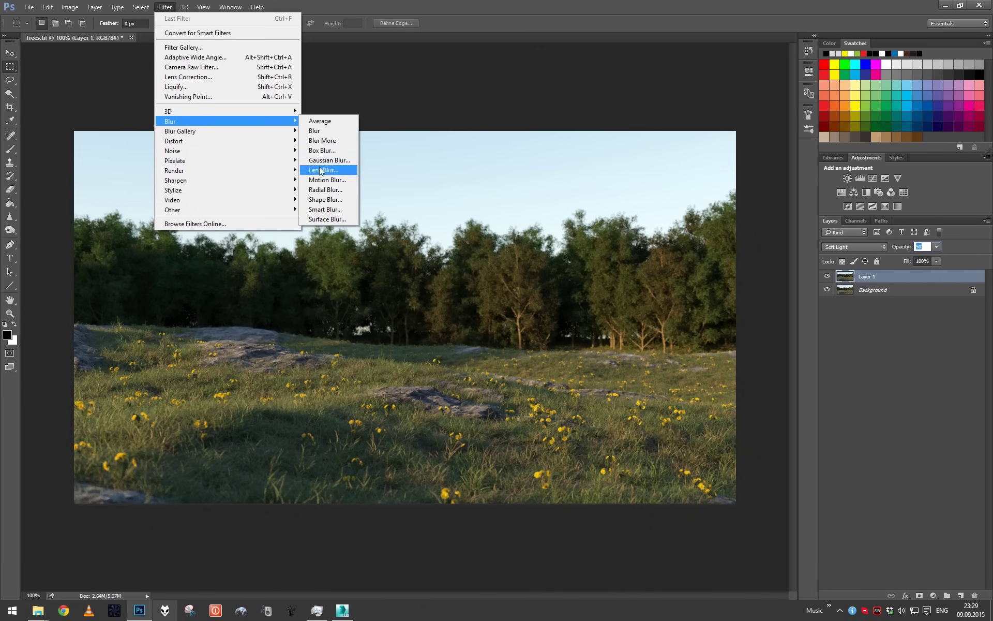
{"action": "left_click", "coordinate": [326, 131]}
{"action": "key", "text": "ctrl+z"}
- Keep the duplicate layer's opacity at 50% and apply a Gaussian Blur with a 50-pixel radius
{"action": "type", "text": "50"}
{"action": "left_click", "coordinate": [165, 7]}
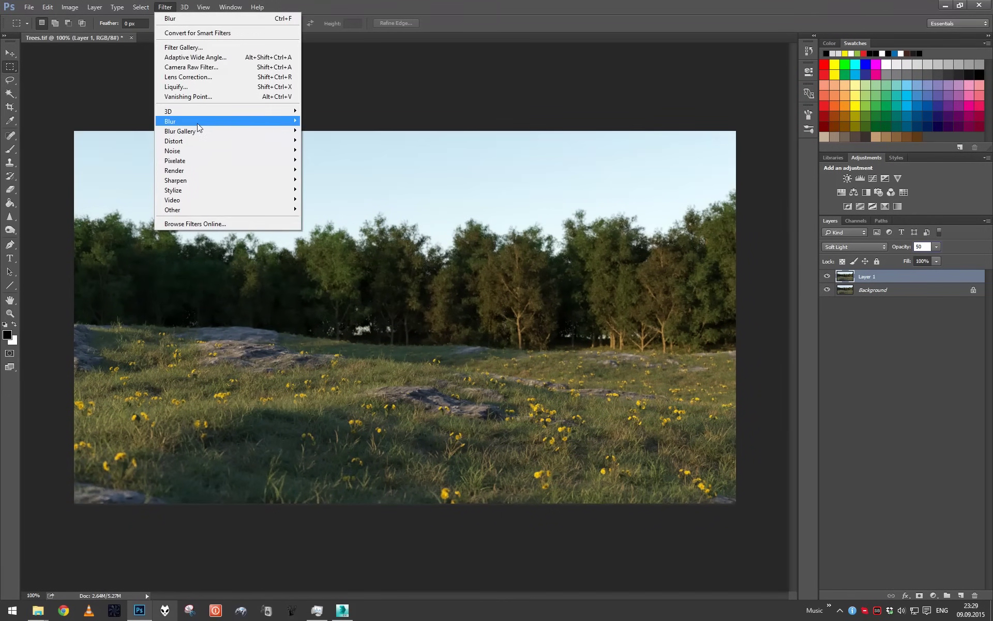
{"action": "mouse_move", "coordinate": [199, 122]}
{"action": "left_click", "coordinate": [338, 159]}
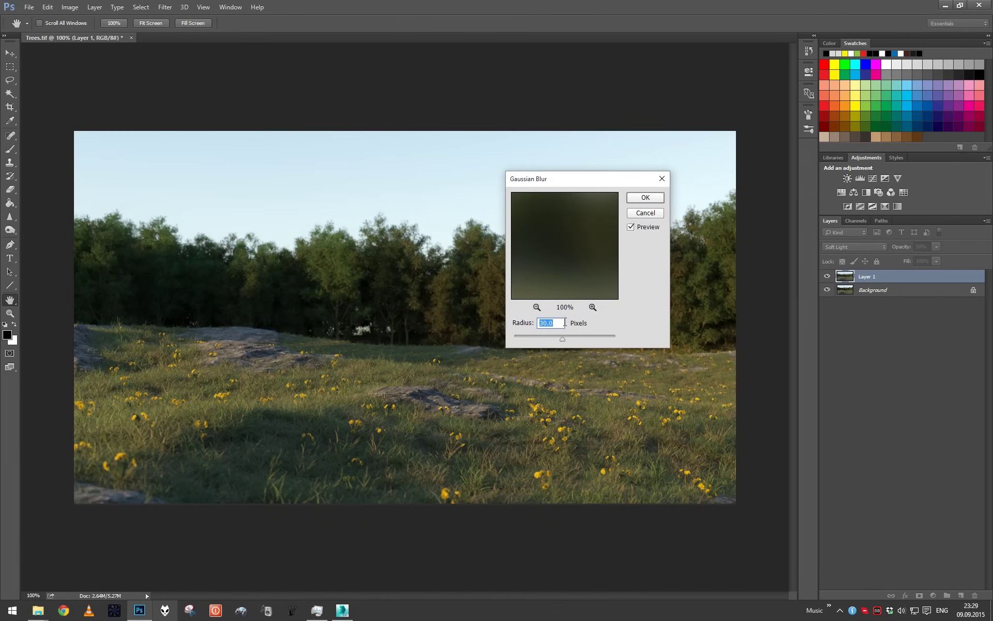
{"action": "type", "text": "50"}
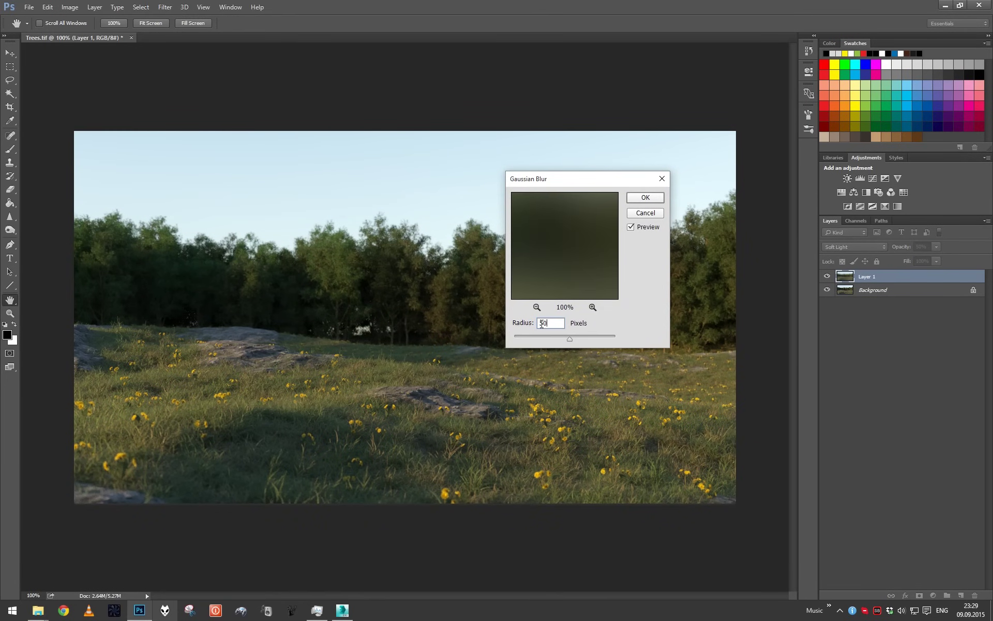
{"action": "left_click", "coordinate": [649, 196]}
- Compare the image with and without the blurred Soft Light layer by toggling its visibility
{"action": "left_click", "coordinate": [827, 276]}
{"action": "left_click", "coordinate": [826, 275]}
{"action": "left_click", "coordinate": [826, 275]}
{"action": "left_click", "coordinate": [827, 276]}
{"action": "left_click", "coordinate": [827, 275]}
{"action": "left_click", "coordinate": [826, 276]}
{"action": "left_click", "coordinate": [826, 275]}
{"action": "left_click", "coordinate": [826, 275]}
- Lower the opacity of the blurred Soft Light layer and flatten the image
{"action": "left_click", "coordinate": [921, 247]}
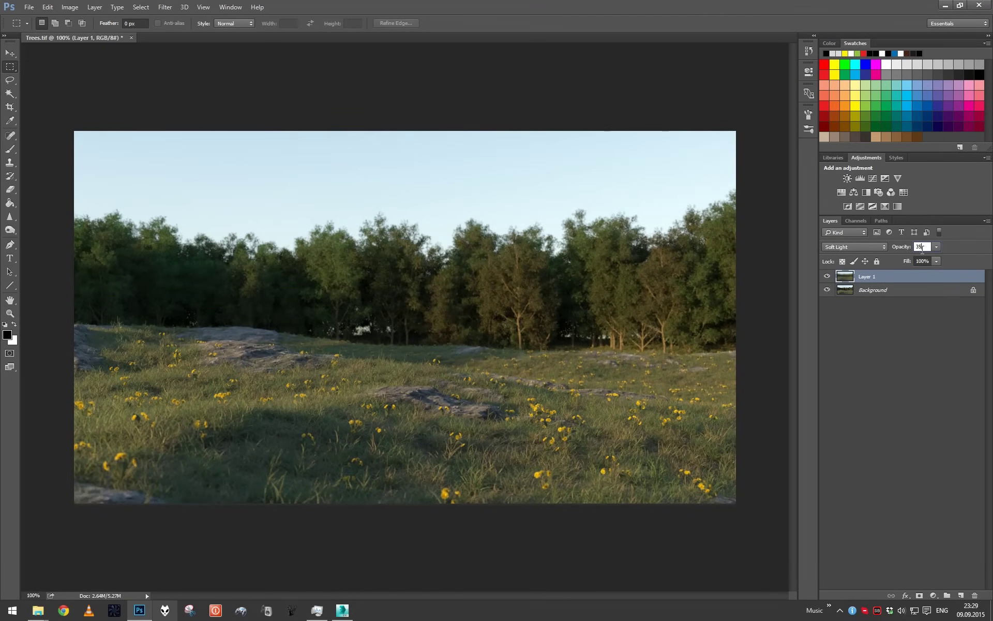
{"action": "right_click", "coordinate": [887, 277]}
{"action": "left_click", "coordinate": [885, 406]}
- Add a dark vignette to the image with Lens Correction, using amount -21 and midpoint +27
{"action": "left_click", "coordinate": [165, 6]}
{"action": "left_click", "coordinate": [462, 1]}
{"action": "key", "text": "ctrl+shift+r"}
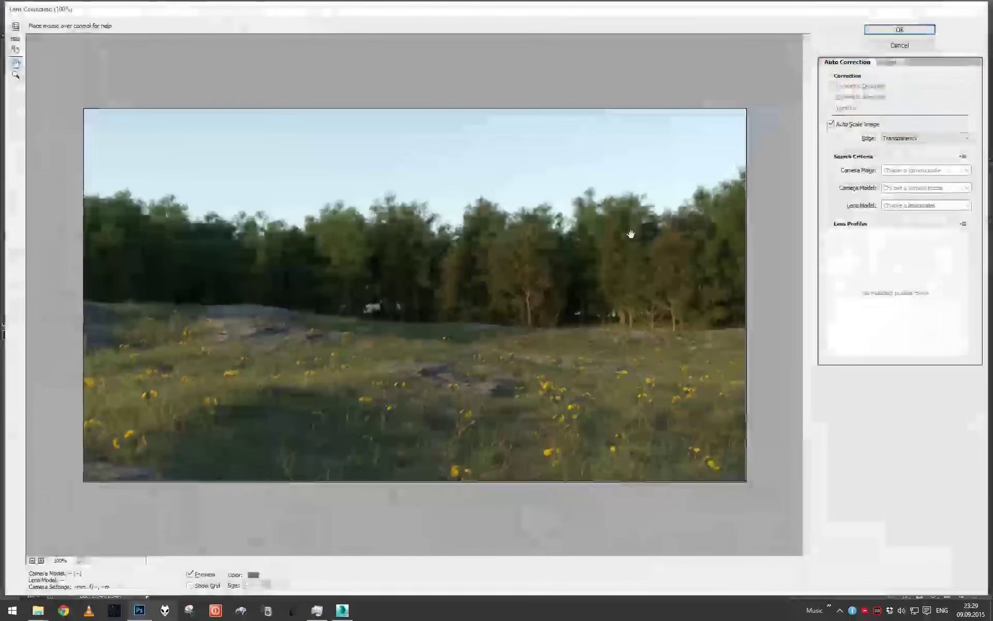
{"action": "left_click", "coordinate": [894, 61]}
{"action": "left_click_drag", "start_coordinate": [885, 220], "coordinate": [870, 250]}
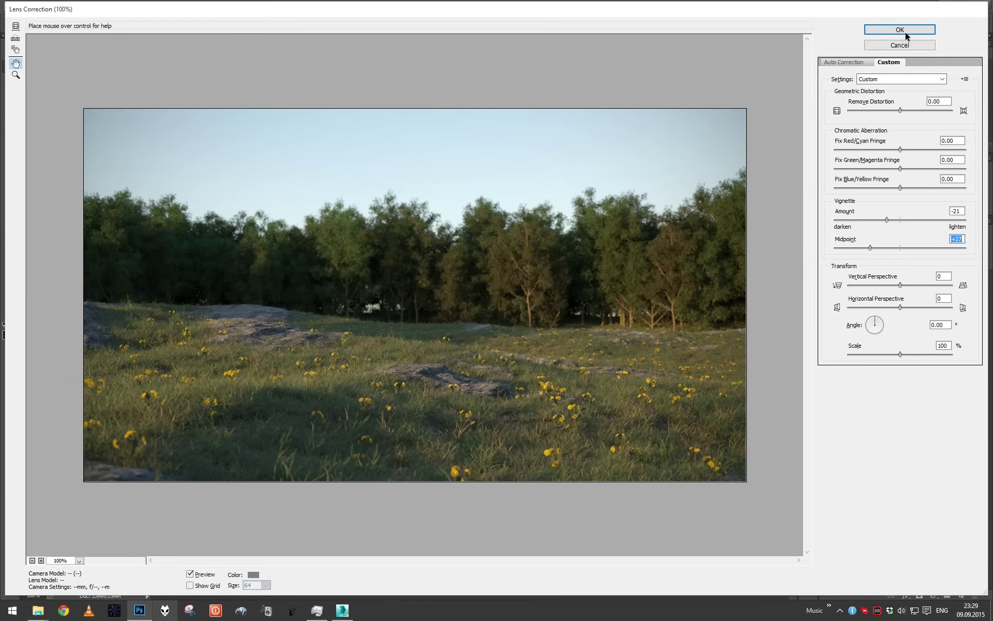
{"action": "key", "text": "Return"}
- Raise the contrast with a gentle S-shaped Curves adjustment and flatten it into the image
{"action": "left_click", "coordinate": [872, 177]}
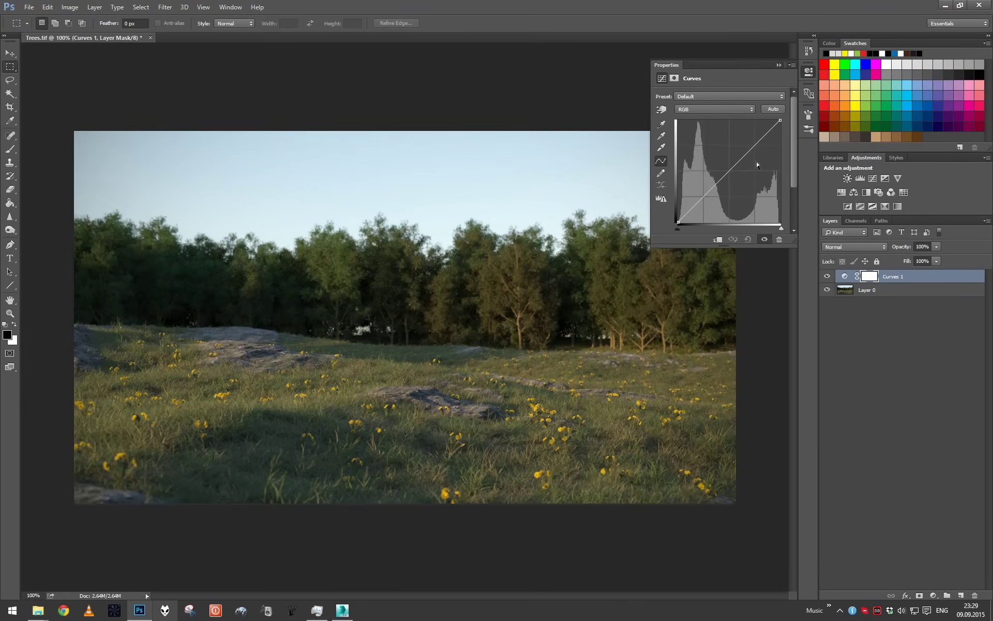
{"action": "left_click_drag", "start_coordinate": [737, 151], "coordinate": [740, 149]}
{"action": "left_click_drag", "start_coordinate": [703, 189], "coordinate": [704, 196]}
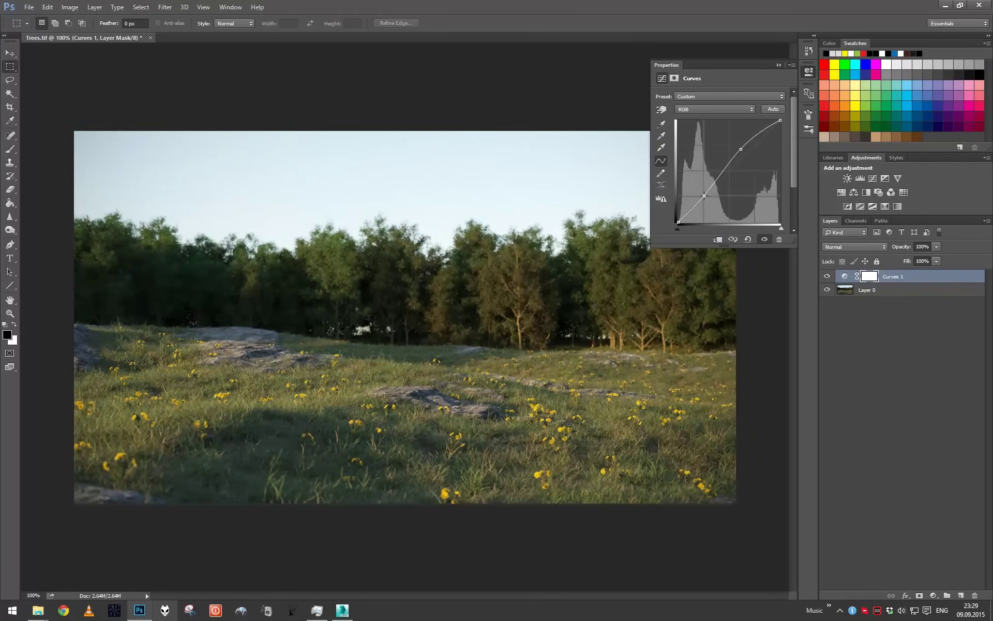
{"action": "right_click", "coordinate": [920, 292]}
{"action": "left_click", "coordinate": [822, 460]}
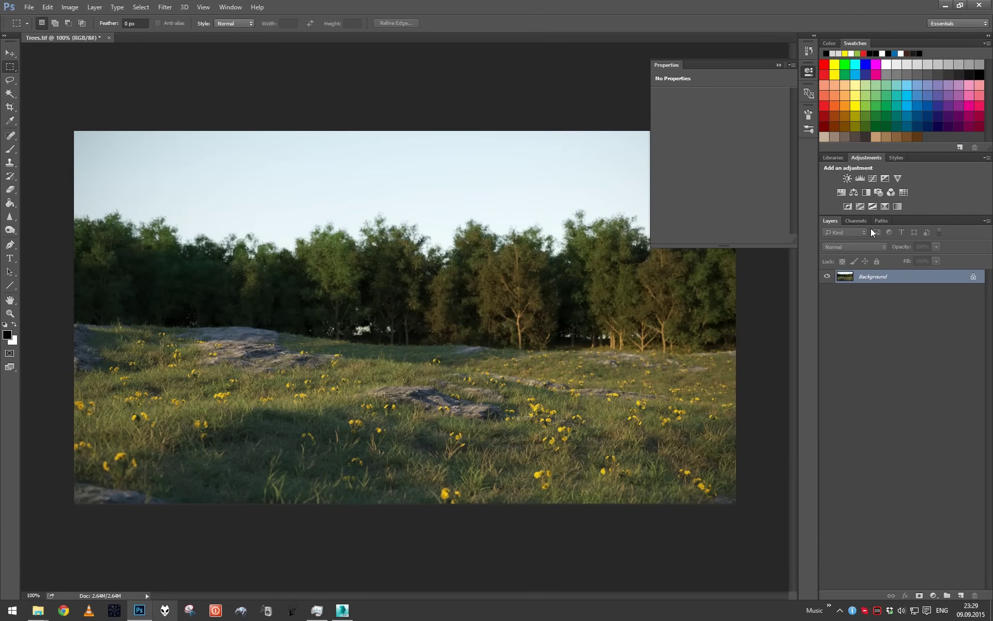
{"action": "left_click", "coordinate": [778, 67]}
- Add a Color Balance adjustment that shifts the bright sky toward blue and the dark areas toward yellow
{"action": "left_click", "coordinate": [852, 192]}
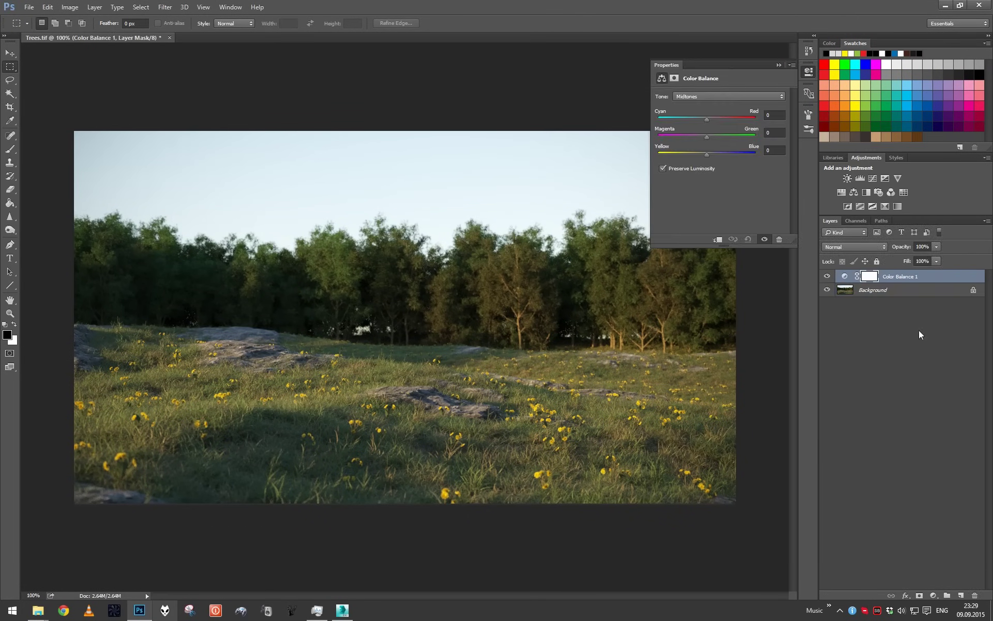
{"action": "left_click", "coordinate": [711, 97]}
{"action": "left_click", "coordinate": [696, 111]}
{"action": "left_click_drag", "start_coordinate": [706, 120], "coordinate": [712, 155]}
{"action": "left_click", "coordinate": [714, 96]}
{"action": "left_click", "coordinate": [701, 104]}
{"action": "left_click_drag", "start_coordinate": [708, 122], "coordinate": [701, 157]}
- Reduce the overall saturation slightly with a Hue/Saturation adjustment and flatten all layers
{"action": "left_click", "coordinate": [843, 191]}
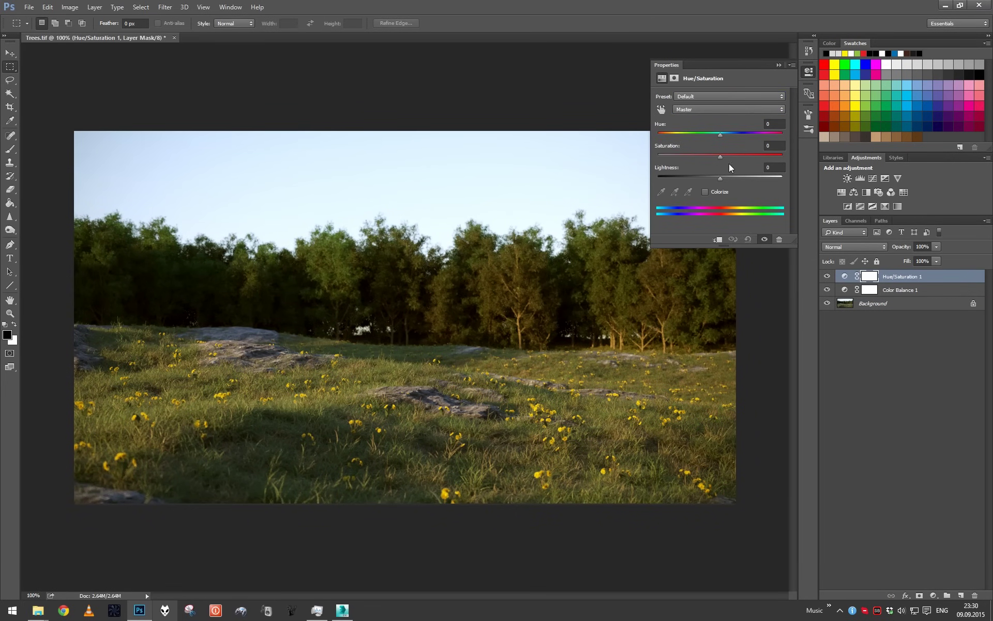
{"action": "left_click_drag", "start_coordinate": [721, 156], "coordinate": [705, 155]}
{"action": "left_click", "coordinate": [778, 65]}
{"action": "right_click", "coordinate": [879, 293]}
{"action": "key", "text": "Escape"}
{"action": "right_click", "coordinate": [844, 305]}
{"action": "left_click", "coordinate": [885, 419]}
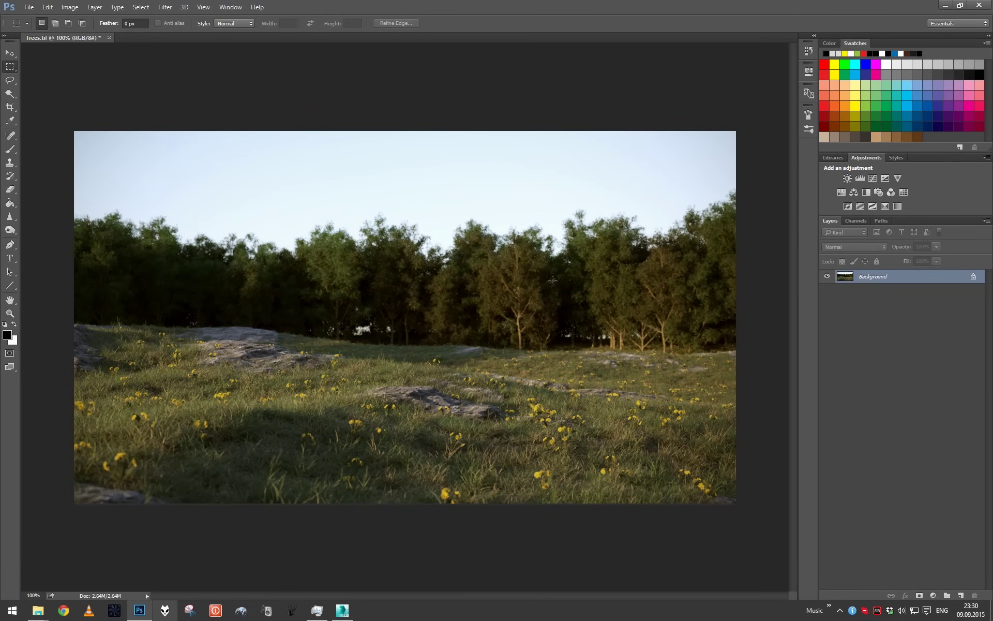
- Select the entire sky including its darker corners with the Magic Wand and copy it to a new layer
{"action": "mouse_move", "coordinate": [520, 308]}
{"action": "left_mouse_down", "text": "ctrl"}
{"action": "mouse_move", "coordinate": [563, 308]}
{"action": "mouse_move", "coordinate": [526, 313]}
{"action": "left_mouse_up", "text": "ctrl"}
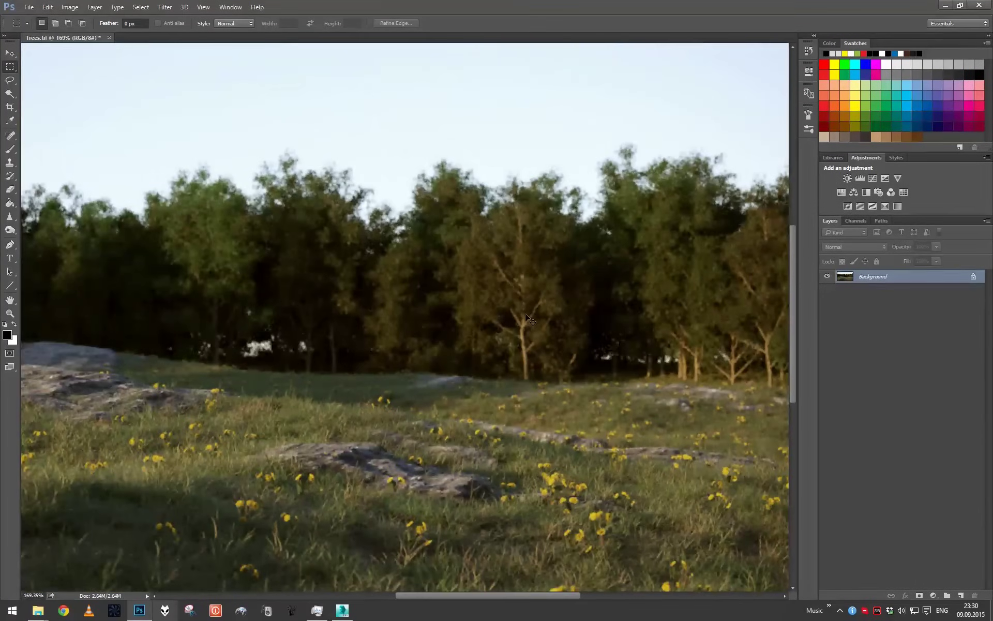
{"action": "key", "text": "ctrl+1"}
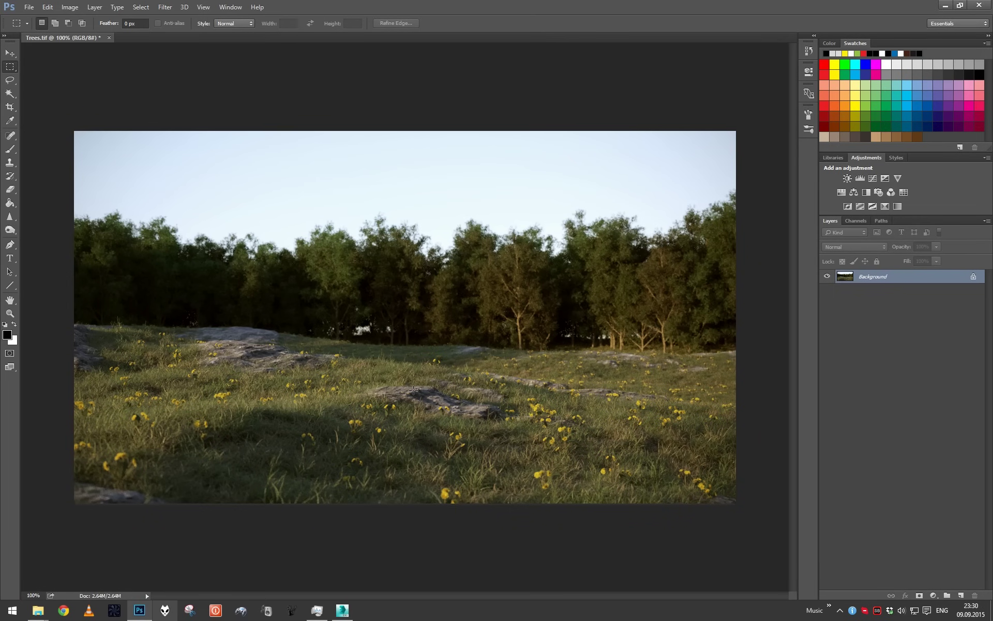
{"action": "left_click", "coordinate": [10, 93]}
{"action": "left_click", "coordinate": [386, 186]}
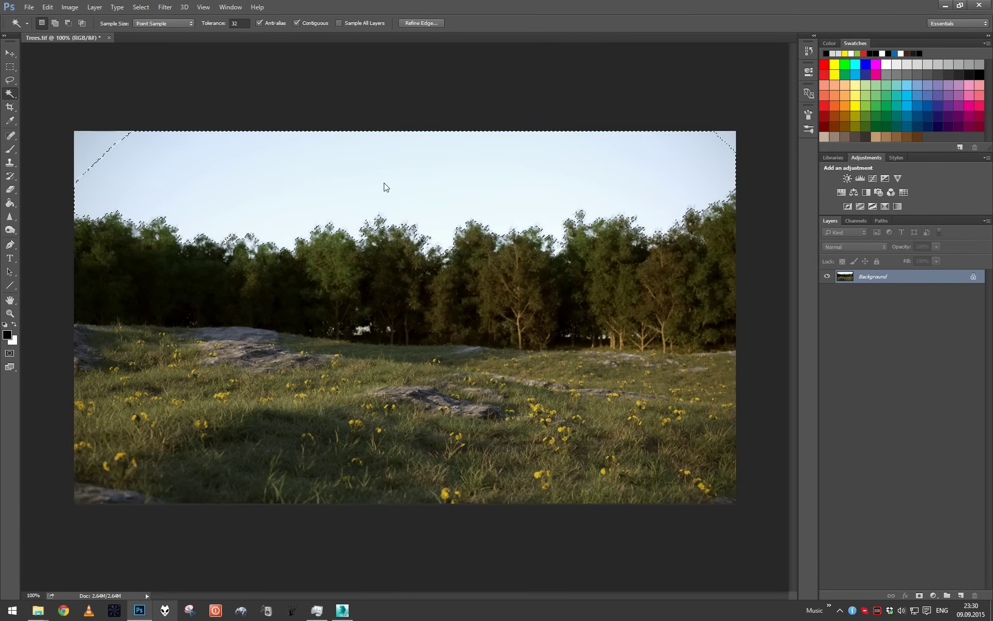
{"action": "left_click", "coordinate": [109, 134], "text": "shift"}
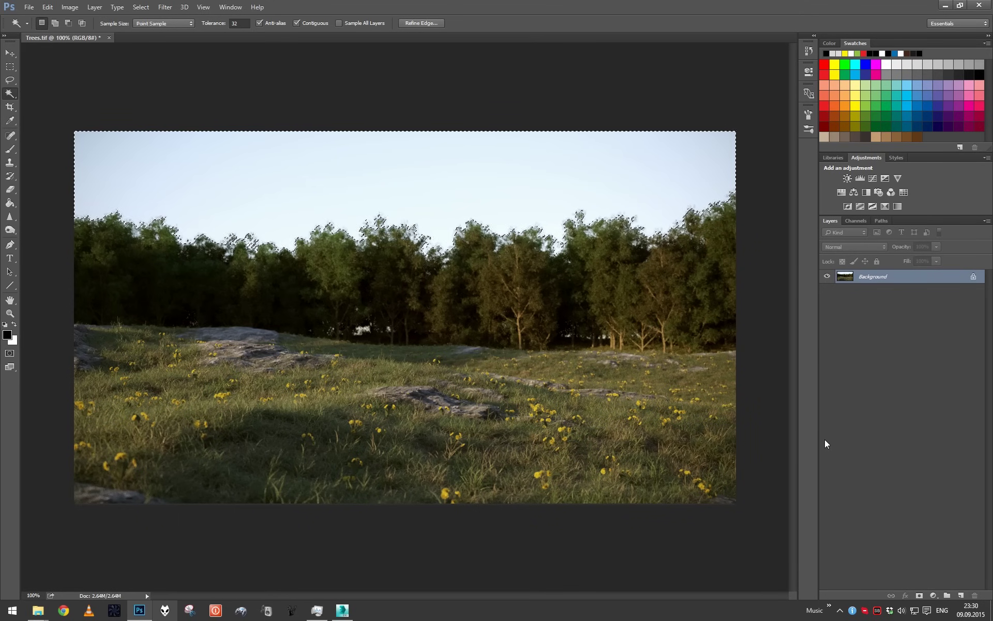
{"action": "key", "text": "ctrl+j"}
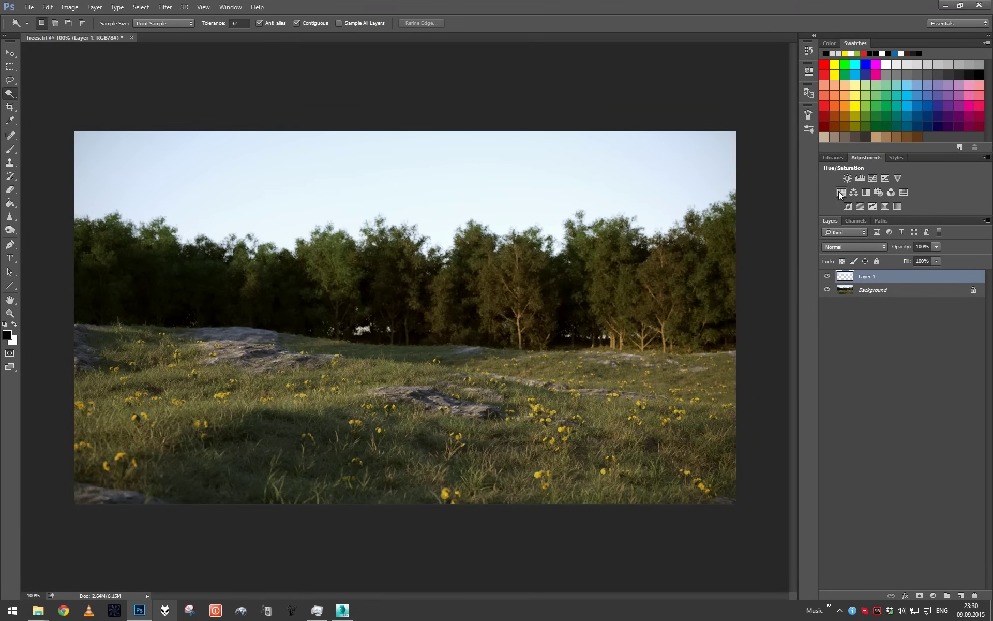
- Boost the copied sky's saturation with a clipped Hue/Saturation adjustment and merge the adjustment into the sky layer
{"action": "left_click", "coordinate": [840, 192]}
{"action": "left_click", "coordinate": [886, 282], "text": "alt"}
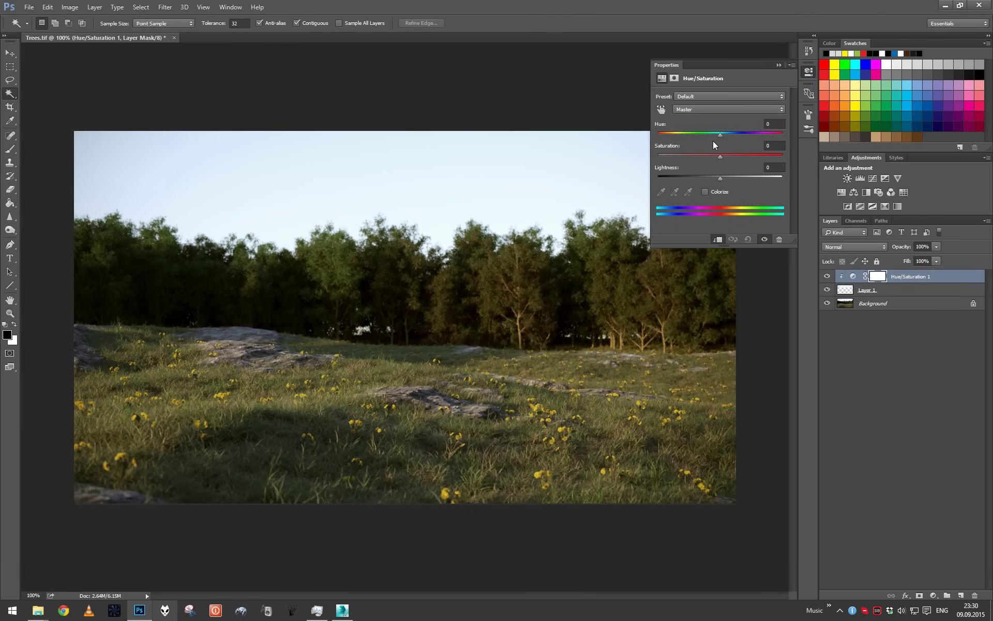
{"action": "left_click_drag", "start_coordinate": [776, 163], "coordinate": [777, 164]}
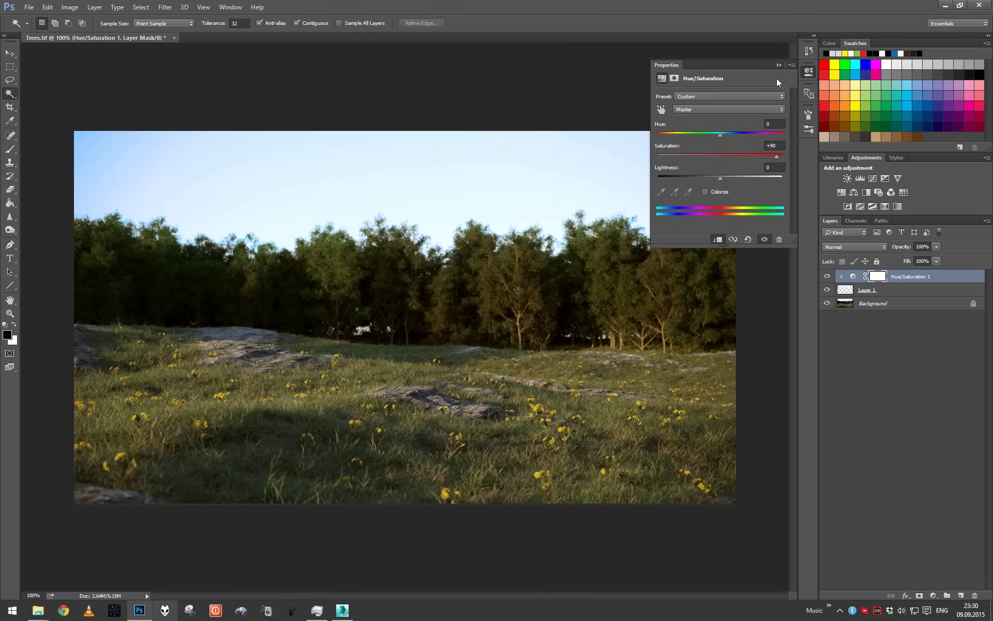
{"action": "left_click", "coordinate": [871, 291], "text": "shift"}
{"action": "right_click", "coordinate": [871, 290]}
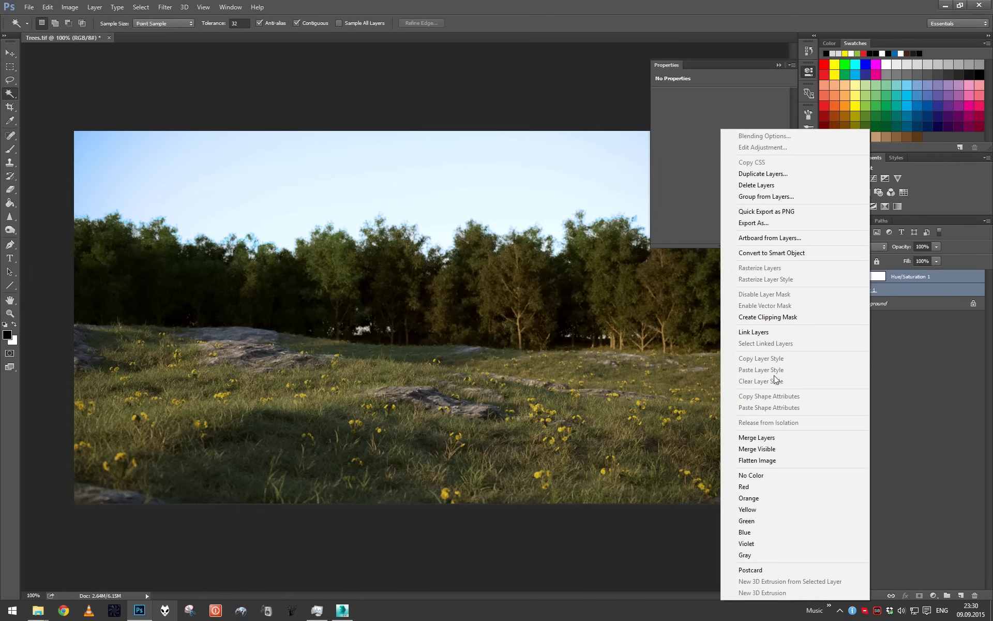
{"action": "left_click", "coordinate": [772, 450]}
- Apply a Motion Blur to the sky layer with an angle of -63° and a distance of 1366 pixels
{"action": "left_click", "coordinate": [165, 7]}
{"action": "mouse_move", "coordinate": [199, 121]}
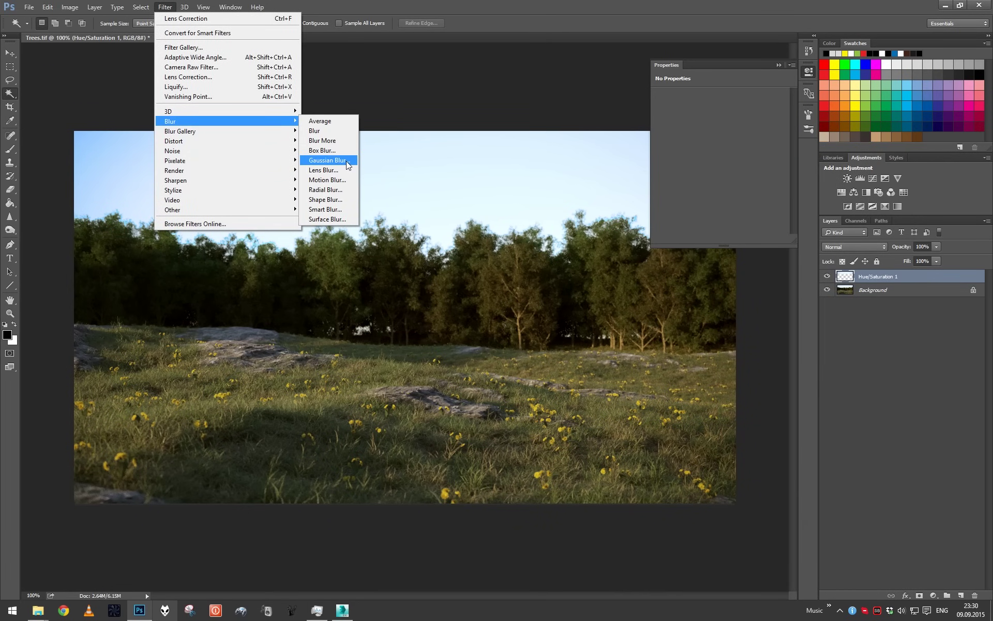
{"action": "left_click", "coordinate": [331, 180]}
{"action": "left_click_drag", "start_coordinate": [501, 294], "coordinate": [511, 281]}
{"action": "left_click", "coordinate": [497, 324]}
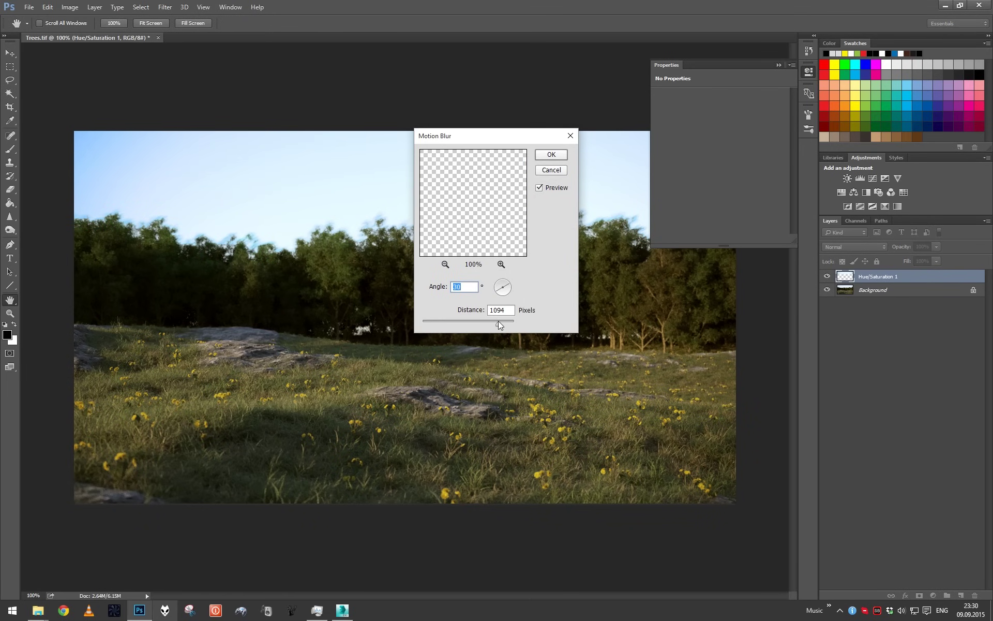
{"action": "left_click_drag", "start_coordinate": [498, 324], "coordinate": [501, 285]}
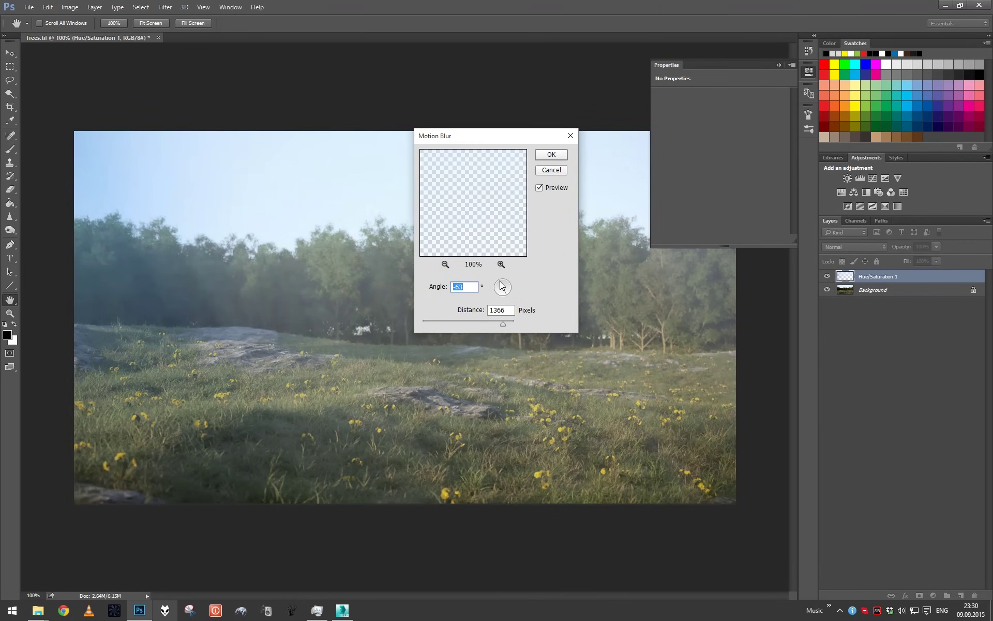
{"action": "left_click", "coordinate": [552, 170]}
{"action": "key", "text": "w"}
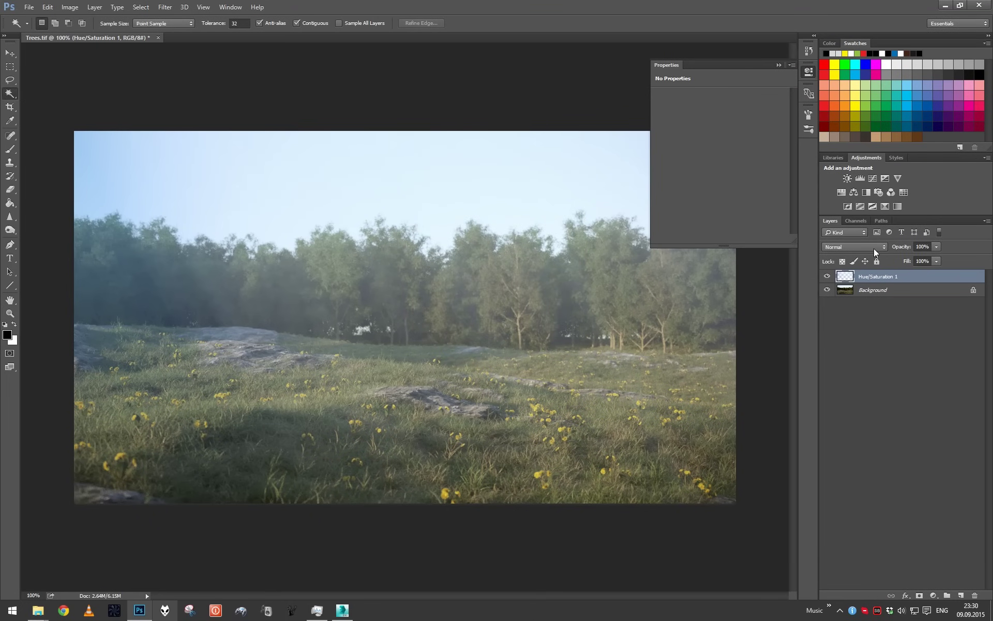
- Blend the blurred sky layer as Linear Dodge (Add) and brighten its midtones and highlights with a clipped Levels adjustment
{"action": "left_click", "coordinate": [854, 246]}
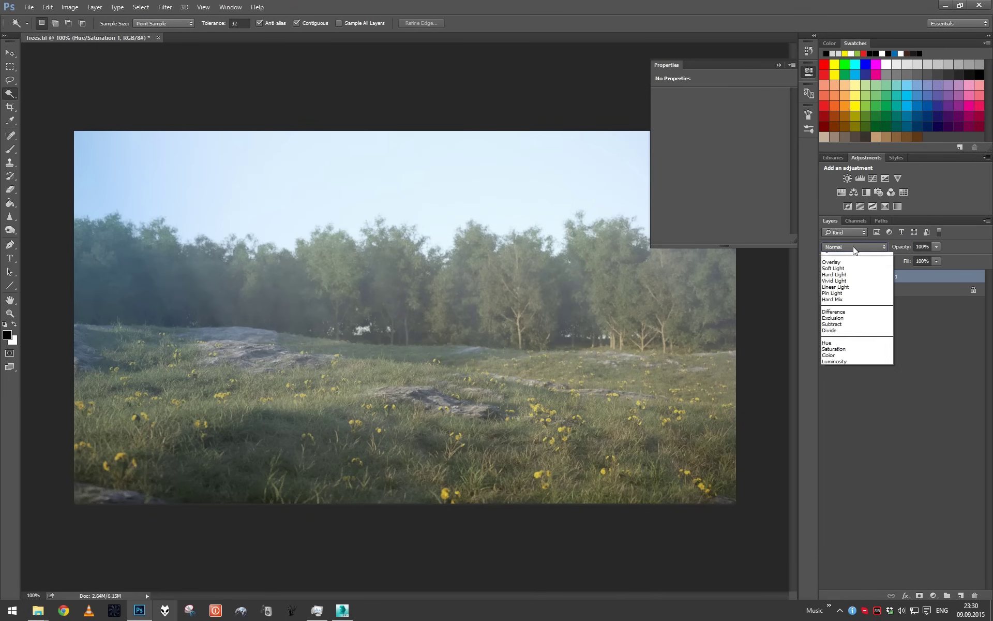
{"action": "left_click", "coordinate": [847, 329]}
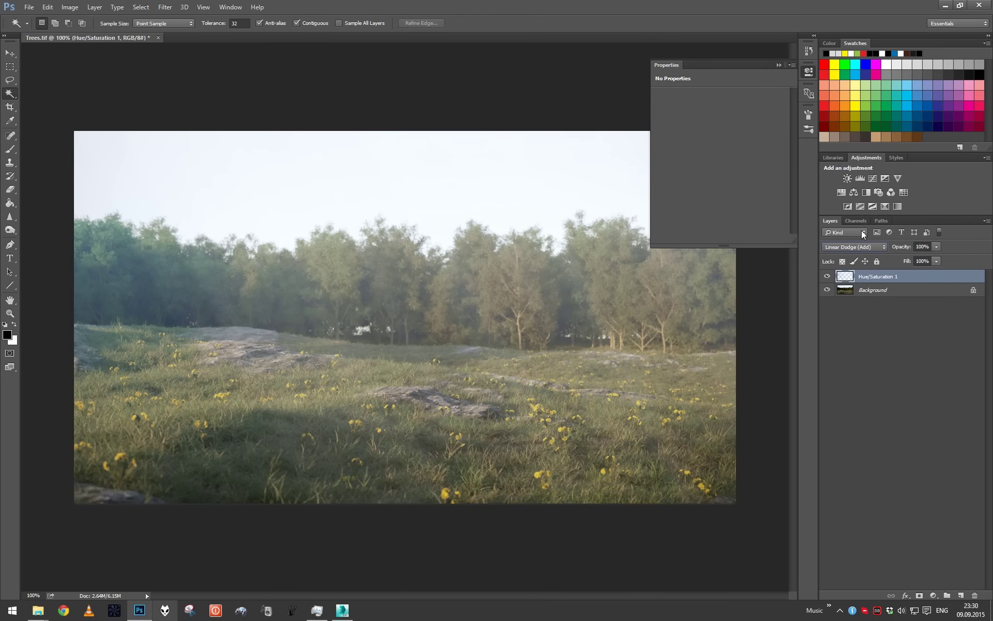
{"action": "left_click", "coordinate": [859, 178]}
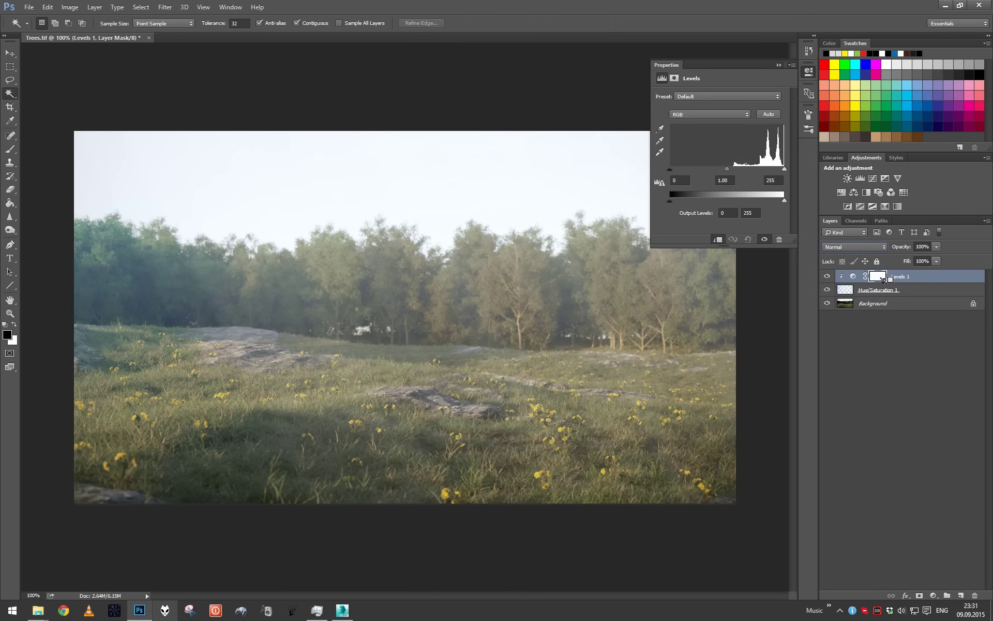
{"action": "left_click_drag", "start_coordinate": [727, 169], "coordinate": [698, 173]}
{"action": "left_click_drag", "start_coordinate": [787, 171], "coordinate": [775, 170]}
{"action": "left_click", "coordinate": [779, 67]}
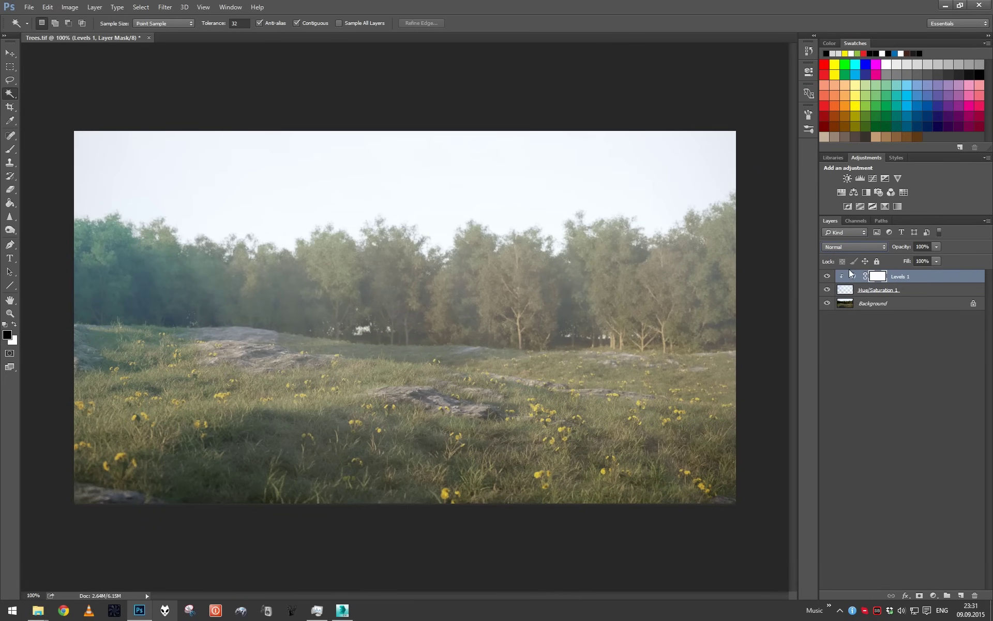
- Lower the blurred sky layer's opacity to 35% and flatten the image
{"action": "left_click", "coordinate": [902, 291]}
{"action": "left_click", "coordinate": [922, 247]}
{"action": "type", "text": "50"}
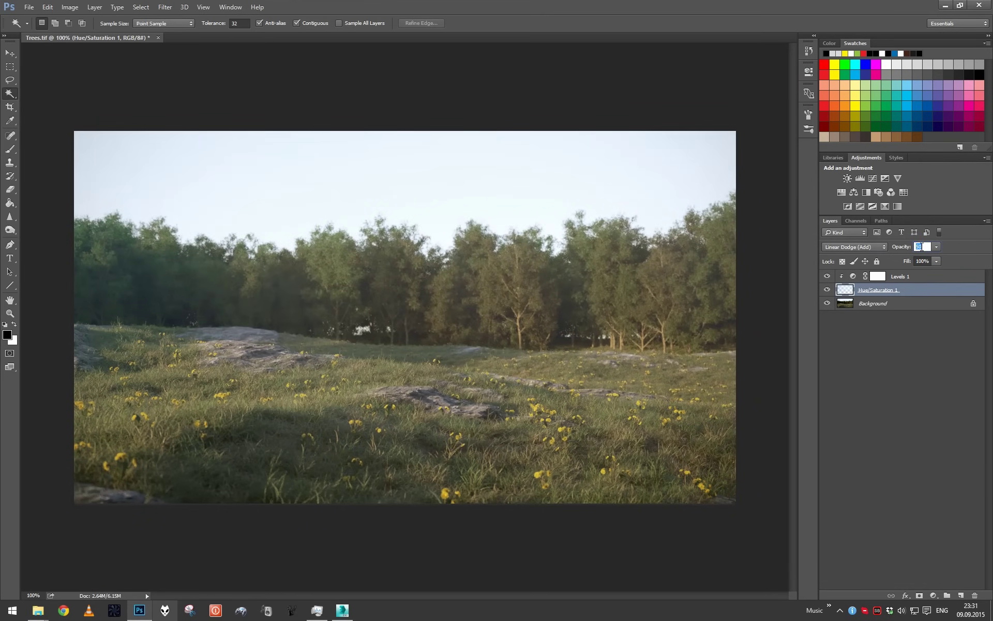
{"action": "left_click", "coordinate": [827, 291]}
{"action": "left_click", "coordinate": [827, 291]}
{"action": "left_click", "coordinate": [827, 291]}
{"action": "left_click", "coordinate": [827, 290]}
{"action": "double_click", "coordinate": [923, 249]}
{"action": "type", "text": "35"}
{"action": "left_click", "coordinate": [824, 289]}
{"action": "left_click", "coordinate": [825, 288]}
{"action": "left_click", "coordinate": [826, 290]}
{"action": "left_click", "coordinate": [826, 289]}
{"action": "right_click", "coordinate": [845, 304]}
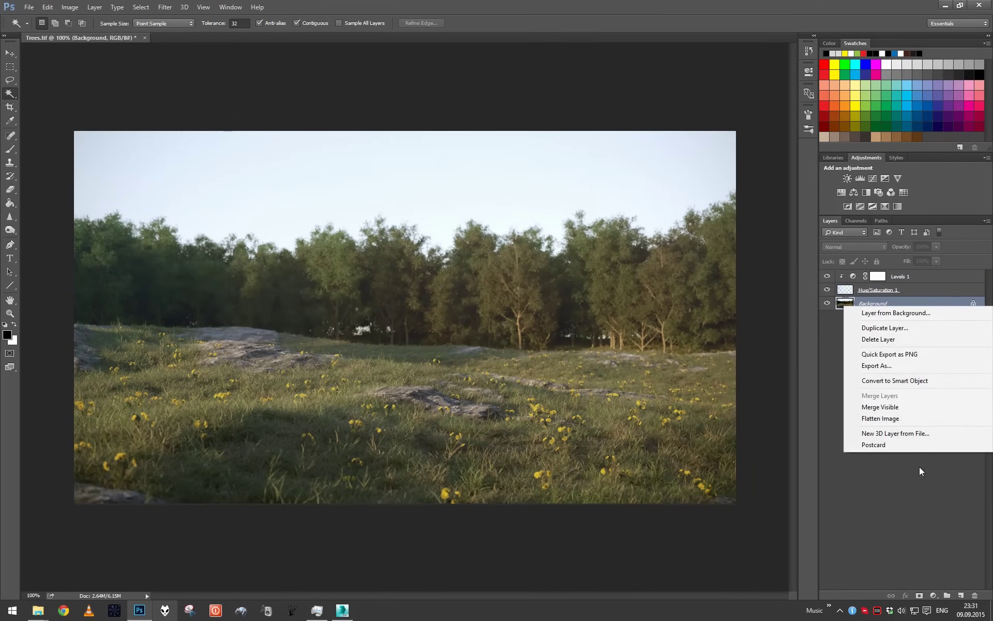
{"action": "left_click", "coordinate": [896, 418]}
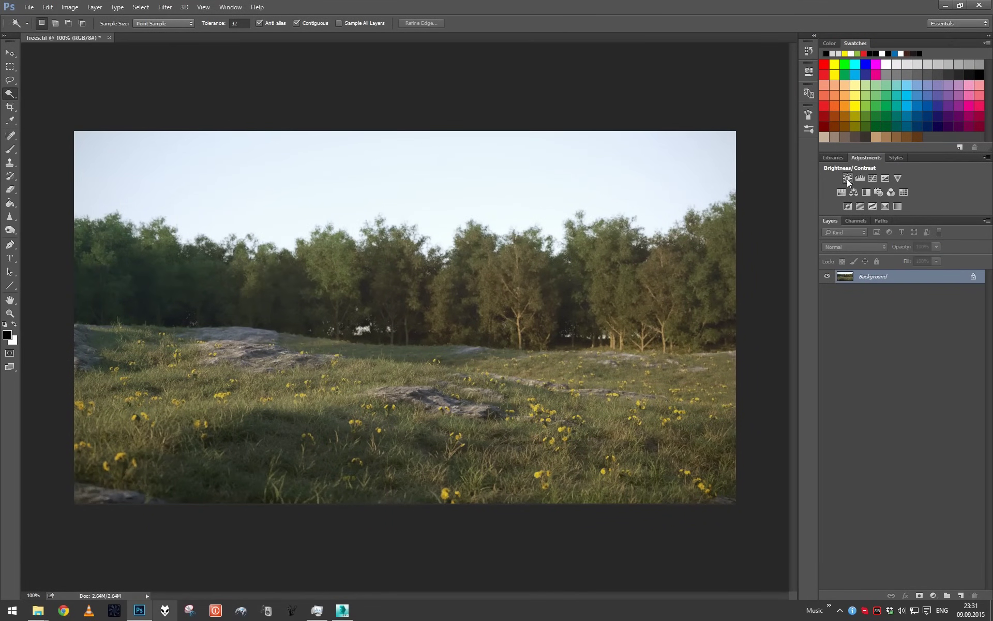
- Add a Brightness/Contrast adjustment with a contrast of 32 and the brightness raised very slightly
{"action": "left_click", "coordinate": [846, 178]}
{"action": "mouse_move", "coordinate": [721, 124]}
{"action": "left_mouse_down"}
{"action": "mouse_move", "coordinate": [733, 123]}
{"action": "mouse_move", "coordinate": [740, 151]}
{"action": "mouse_move", "coordinate": [718, 125]}
{"action": "left_mouse_up"}
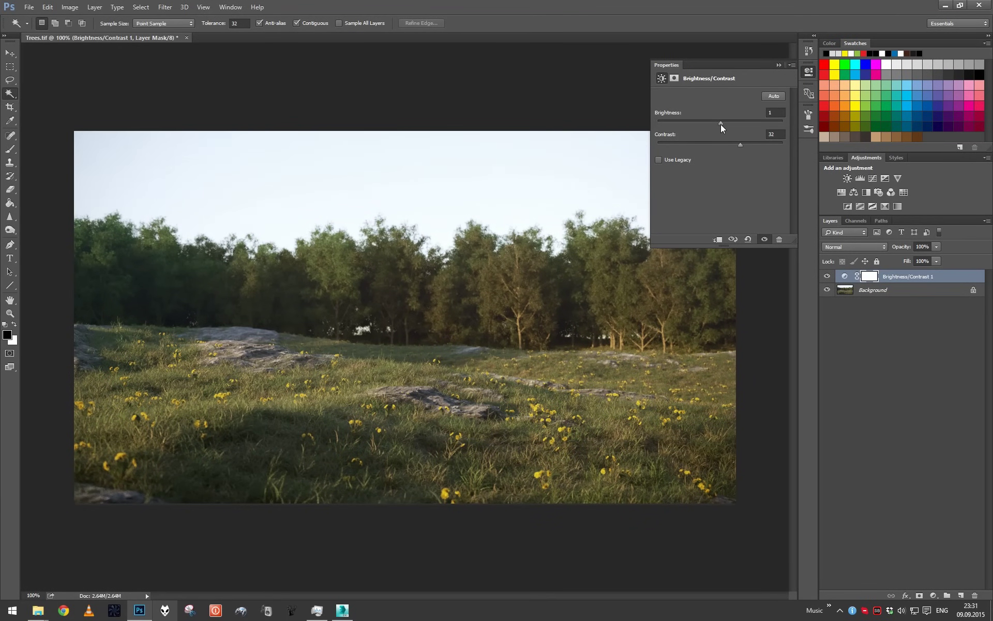
{"action": "left_click_drag", "start_coordinate": [723, 127], "coordinate": [724, 128]}
{"action": "left_click", "coordinate": [776, 65]}
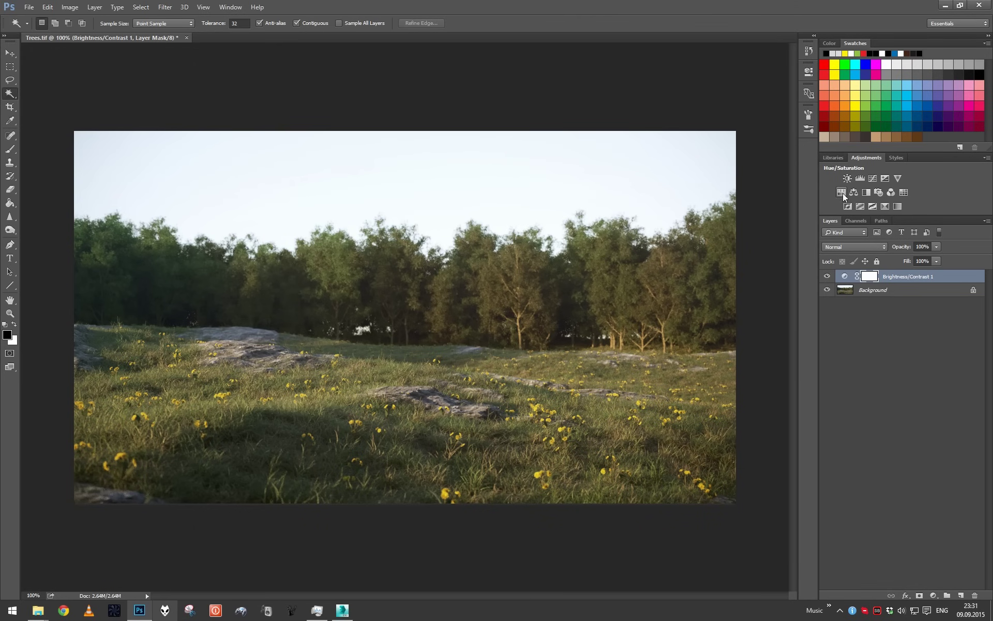
- Choose the Gradient tool with the Foreground to Background preset
{"action": "left_click", "coordinate": [11, 189]}
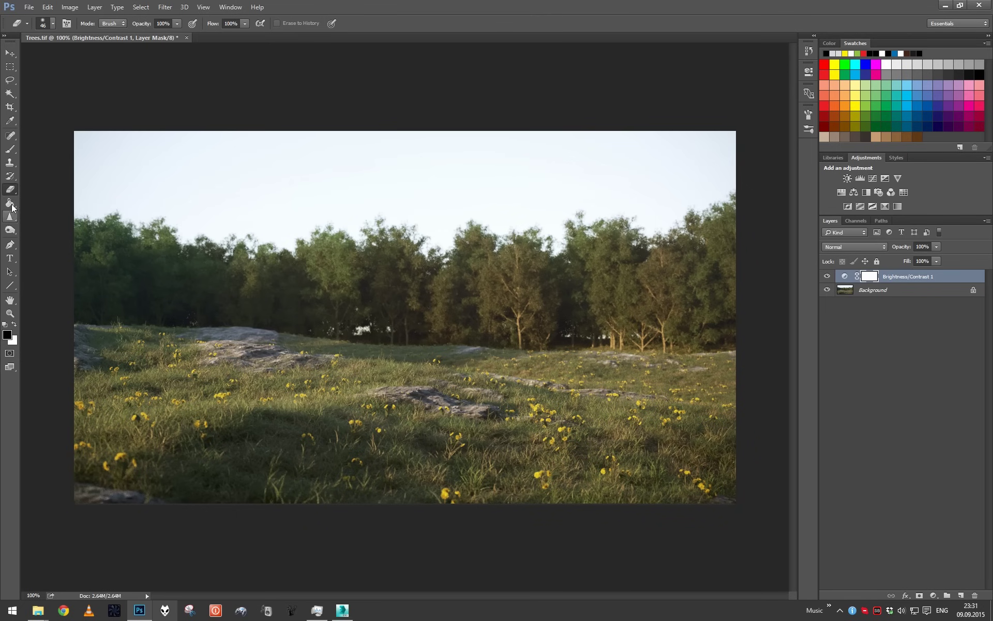
{"action": "left_click", "coordinate": [10, 202]}
{"action": "left_click", "coordinate": [51, 201]}
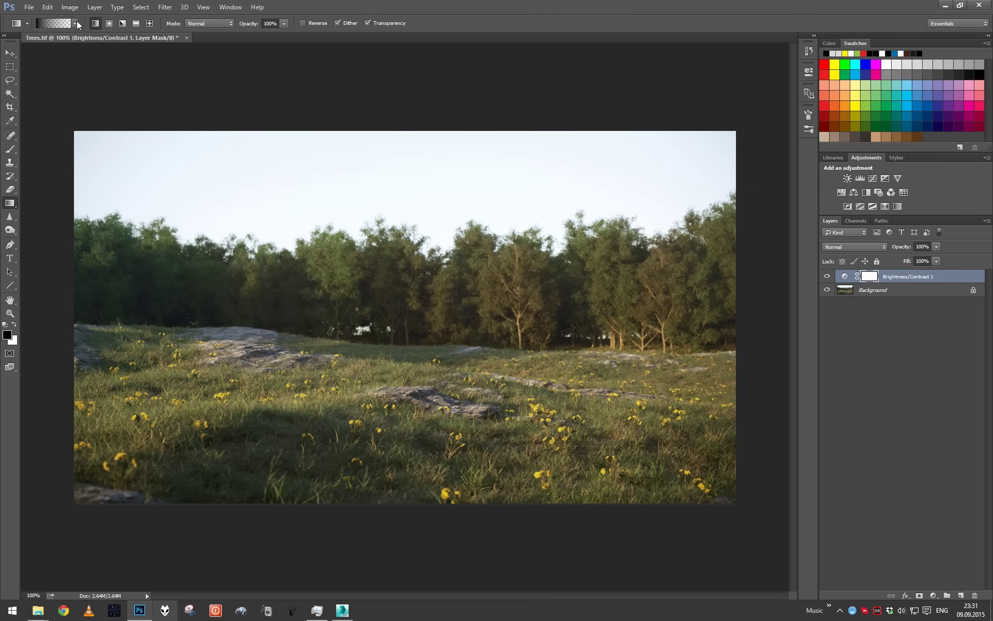
{"action": "left_click", "coordinate": [75, 23]}
{"action": "left_click", "coordinate": [25, 45]}
{"action": "left_click", "coordinate": [292, 174]}
{"action": "left_click_drag", "start_coordinate": [418, 328], "coordinate": [479, 362]}
{"action": "key", "text": "ctrl+z"}
{"action": "left_click", "coordinate": [963, 596]}
{"action": "left_click_drag", "start_coordinate": [902, 279], "coordinate": [975, 596]}
- Flatten the image and add an empty layer for a gradient of the radial type
{"action": "right_click", "coordinate": [905, 300]}
{"action": "left_click", "coordinate": [899, 405]}
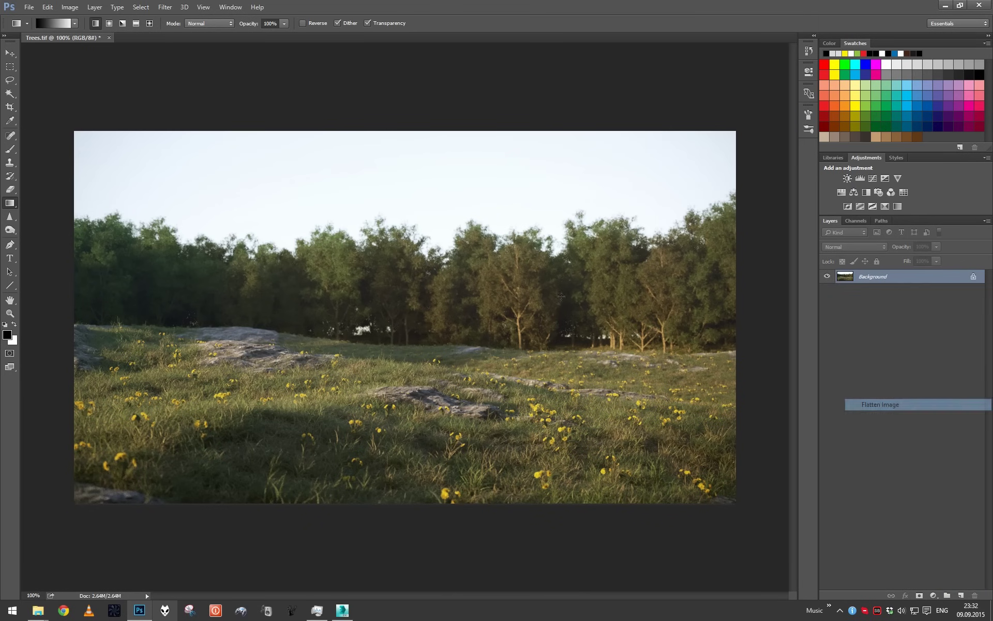
{"action": "left_click", "coordinate": [108, 23]}
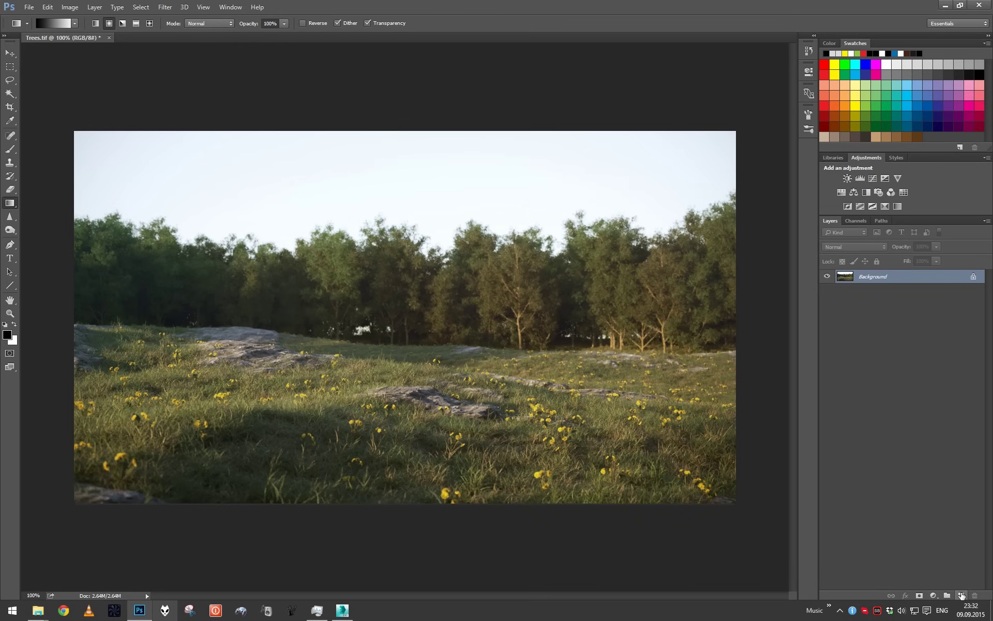
{"action": "left_click", "coordinate": [960, 595]}
{"action": "left_click_drag", "start_coordinate": [377, 393], "coordinate": [552, 308]}
{"action": "key", "text": "ctrl+z"}
{"action": "left_click", "coordinate": [63, 25]}
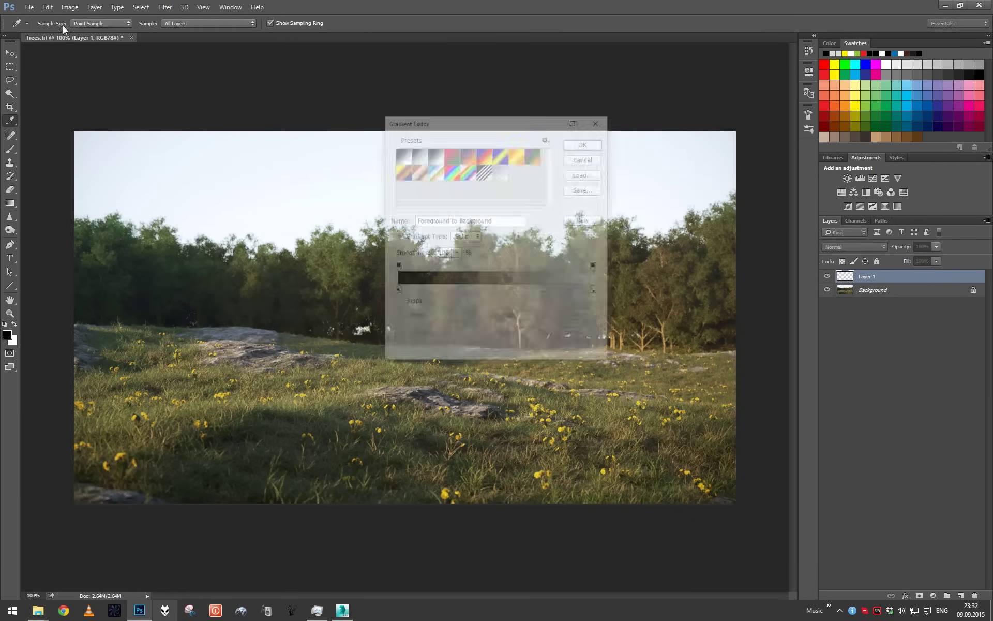
{"action": "left_click", "coordinate": [586, 160]}
- Draw a white-to-black radial gradient from the central rock to the lower-right image corner and blend it as Overlay at 20% opacity
{"action": "left_click", "coordinate": [15, 324]}
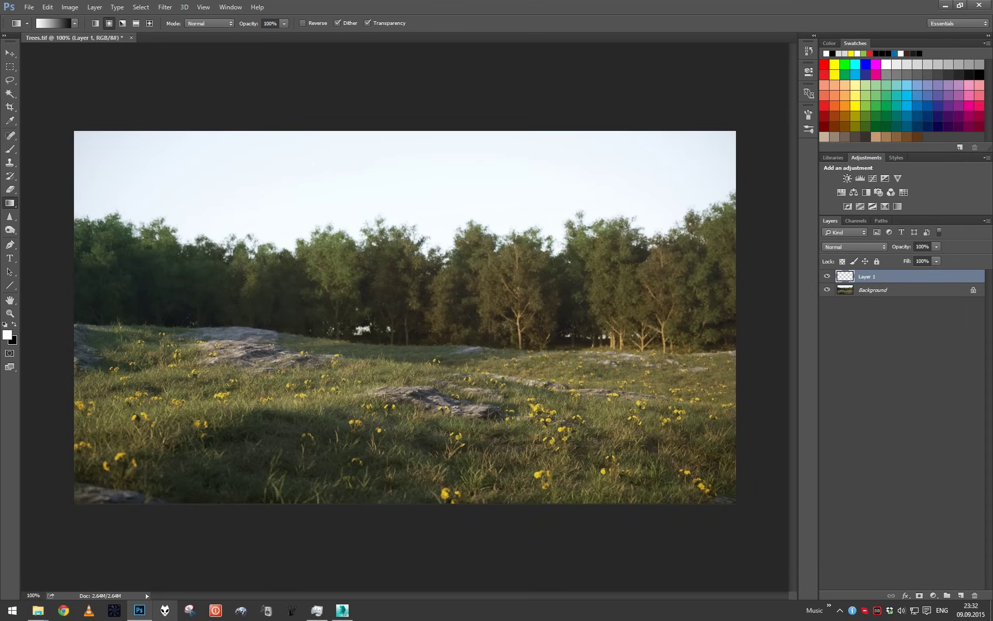
{"action": "left_click_drag", "start_coordinate": [457, 393], "coordinate": [737, 498]}
{"action": "left_click", "coordinate": [853, 247]}
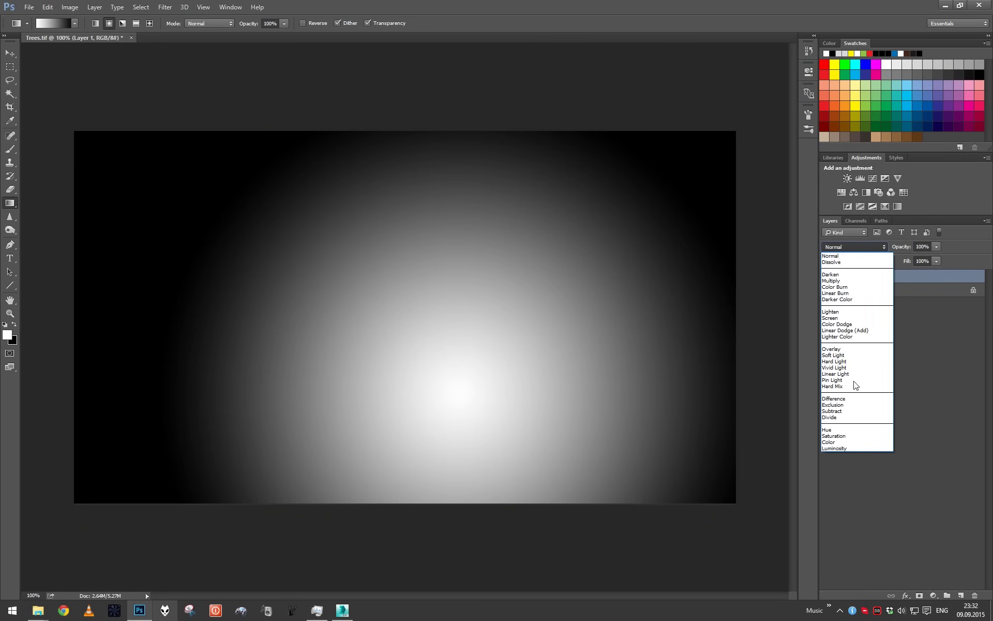
{"action": "left_click", "coordinate": [859, 356]}
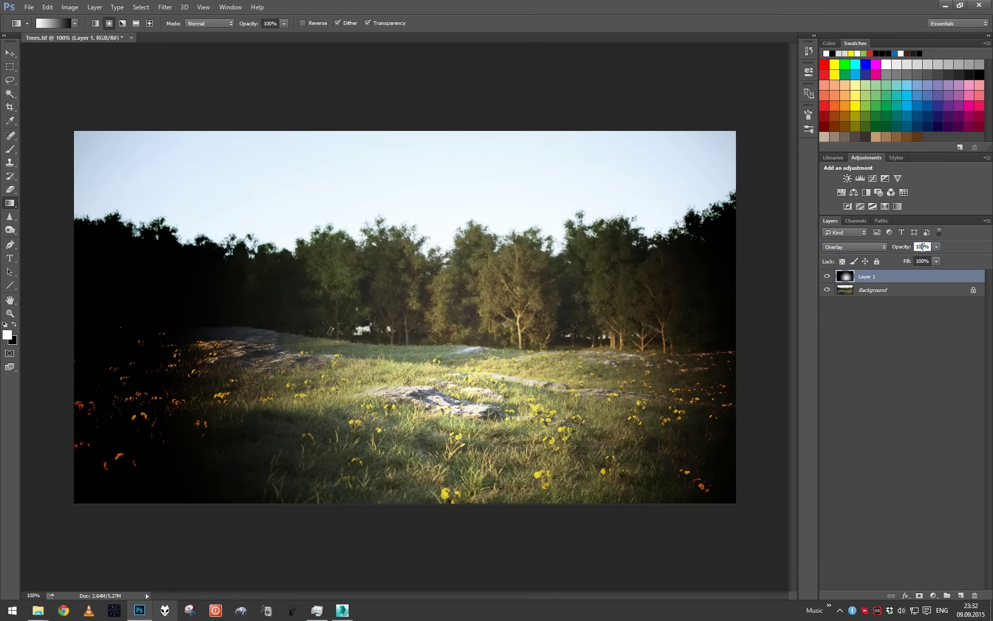
{"action": "type", "text": "20"}
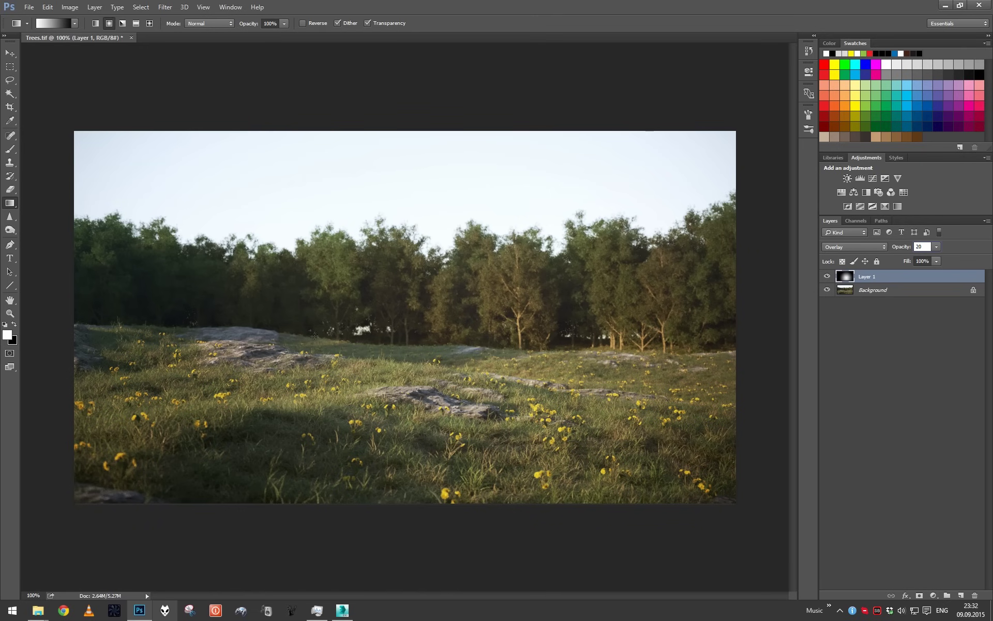
- Compare the image with and without the radial gradient layer and flatten all layers
{"action": "left_click", "coordinate": [826, 275]}
{"action": "left_click", "coordinate": [825, 276]}
{"action": "left_click", "coordinate": [825, 275]}
{"action": "left_click", "coordinate": [825, 275]}
{"action": "right_click", "coordinate": [850, 288]}
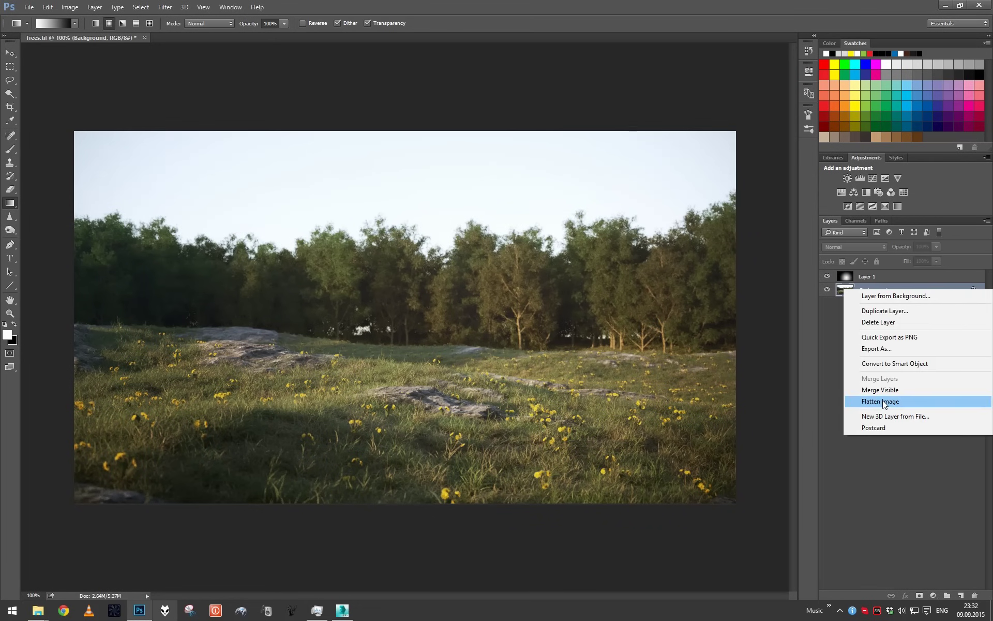
{"action": "left_click", "coordinate": [885, 402]}
- Duplicate the flattened image onto a new layer, apply Auto Contrast to the copy and compare it with the original
{"action": "key", "text": "ctrl+j"}
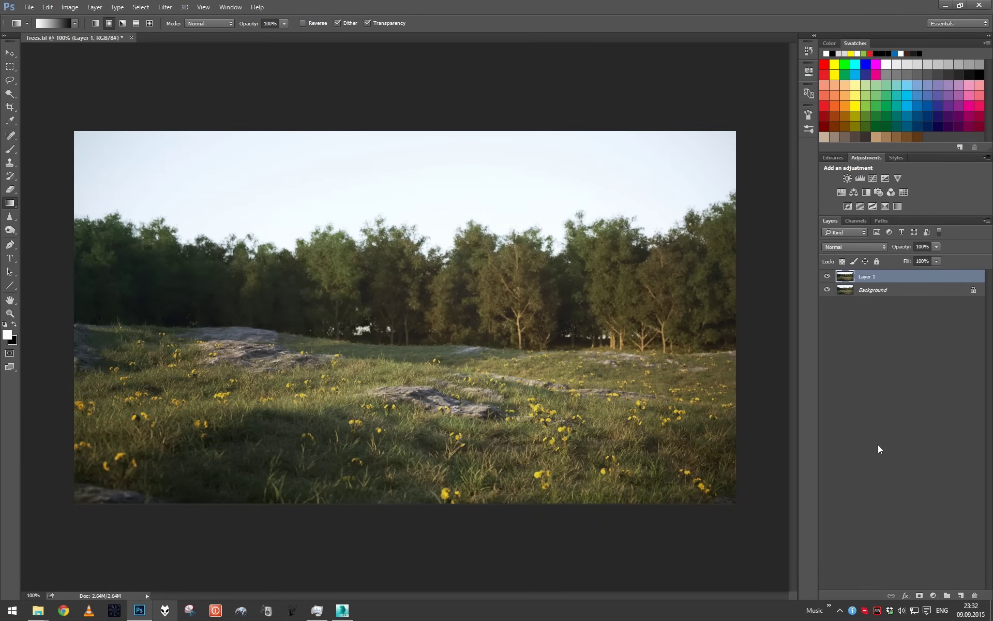
{"action": "left_click", "coordinate": [61, 8]}
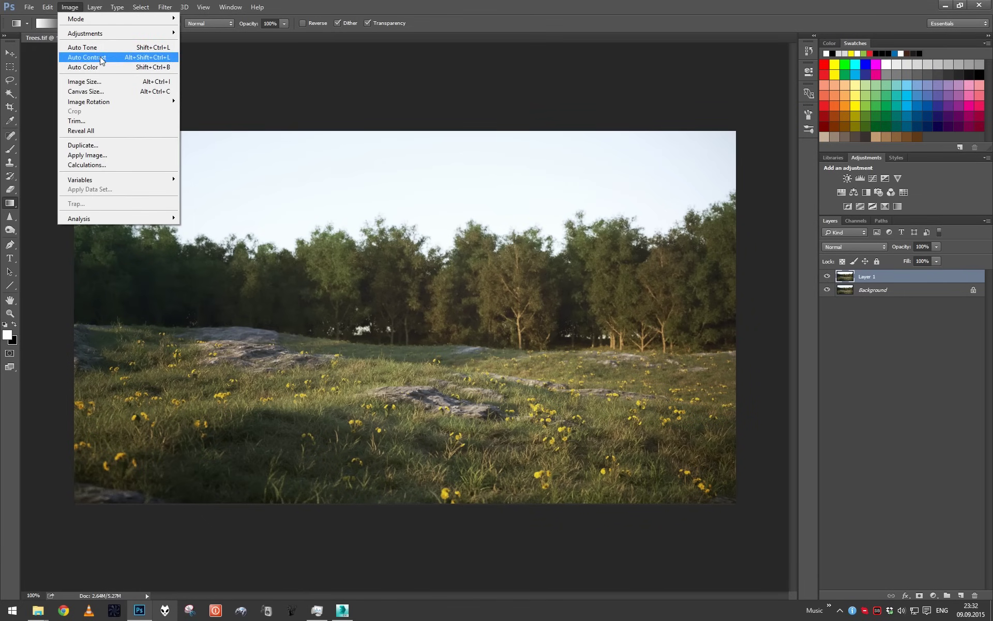
{"action": "left_click", "coordinate": [102, 59]}
{"action": "left_click", "coordinate": [826, 278]}
{"action": "left_click", "coordinate": [827, 278]}
{"action": "left_click", "coordinate": [827, 278]}
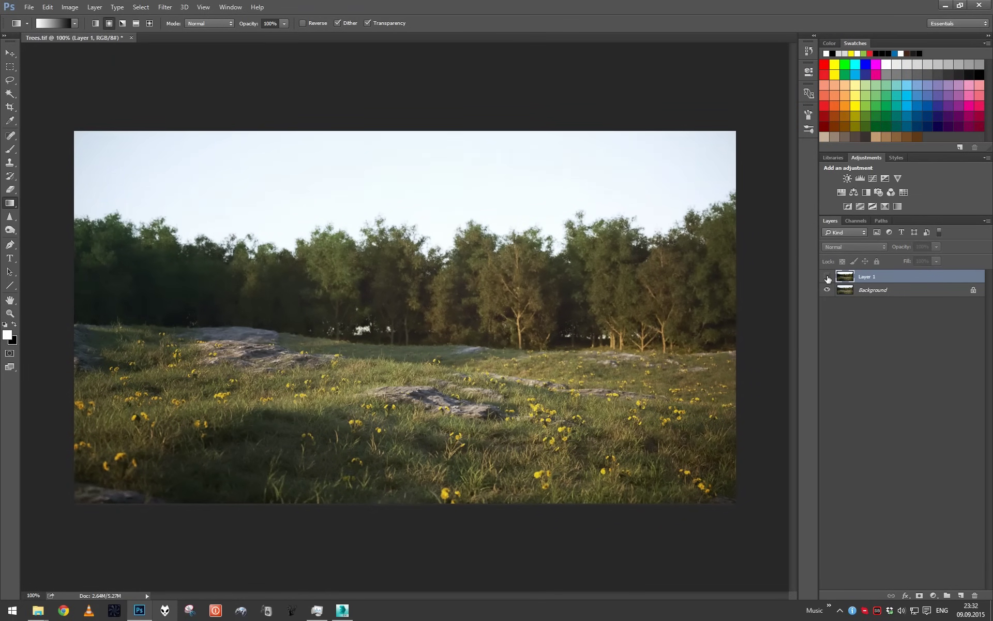
{"action": "left_click", "coordinate": [827, 277]}
{"action": "left_click", "coordinate": [827, 279]}
{"action": "left_click", "coordinate": [827, 278]}
{"action": "left_click", "coordinate": [827, 277]}
{"action": "left_click", "coordinate": [827, 278]}
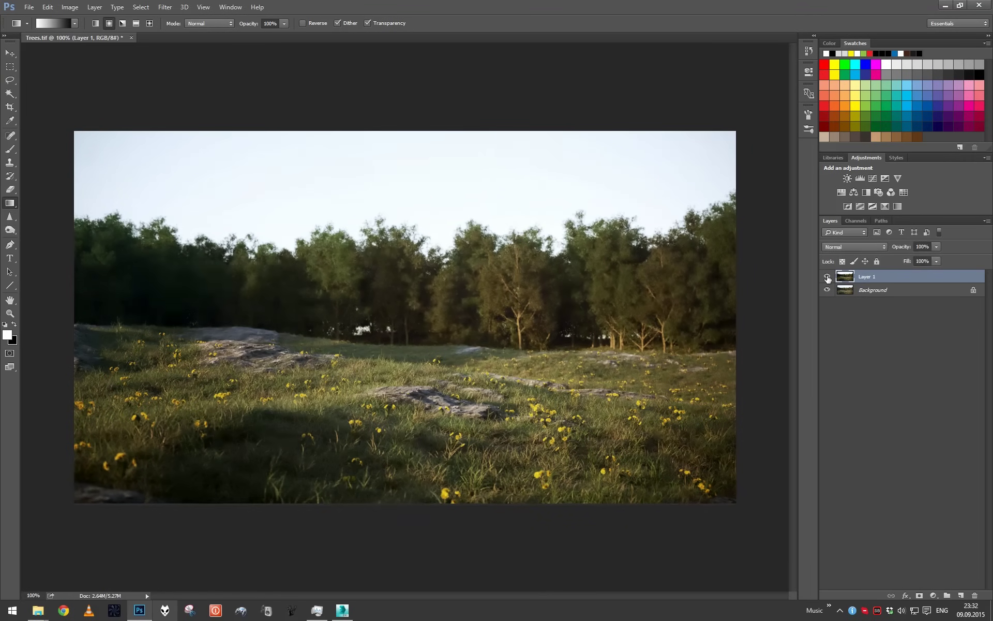
{"action": "left_click", "coordinate": [827, 278]}
{"action": "left_click", "coordinate": [826, 278]}
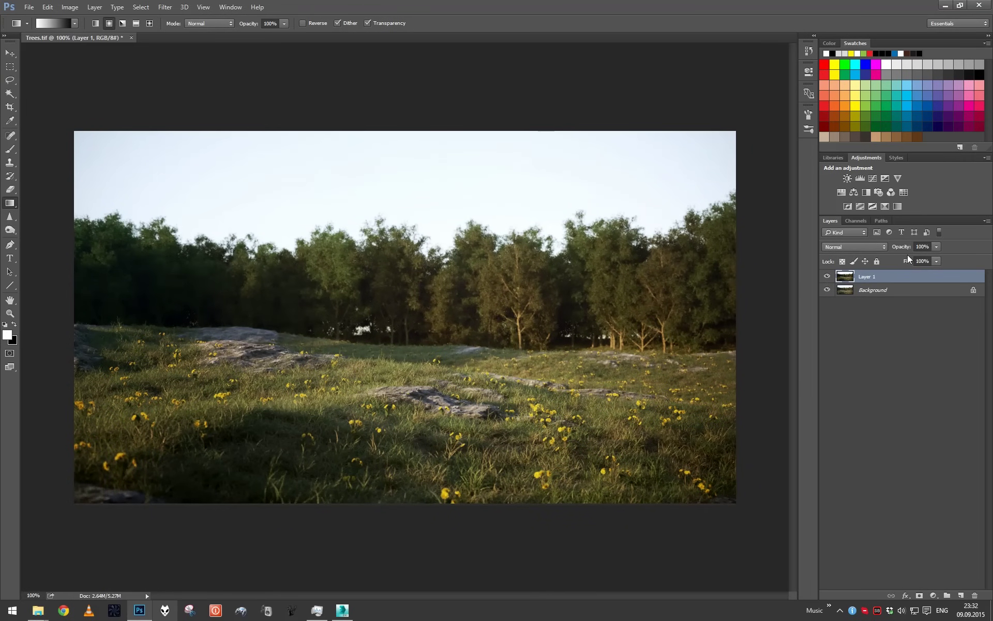
- Set the auto-contrasted copy's opacity to 50% and flatten the image
{"action": "right_click", "coordinate": [892, 290]}
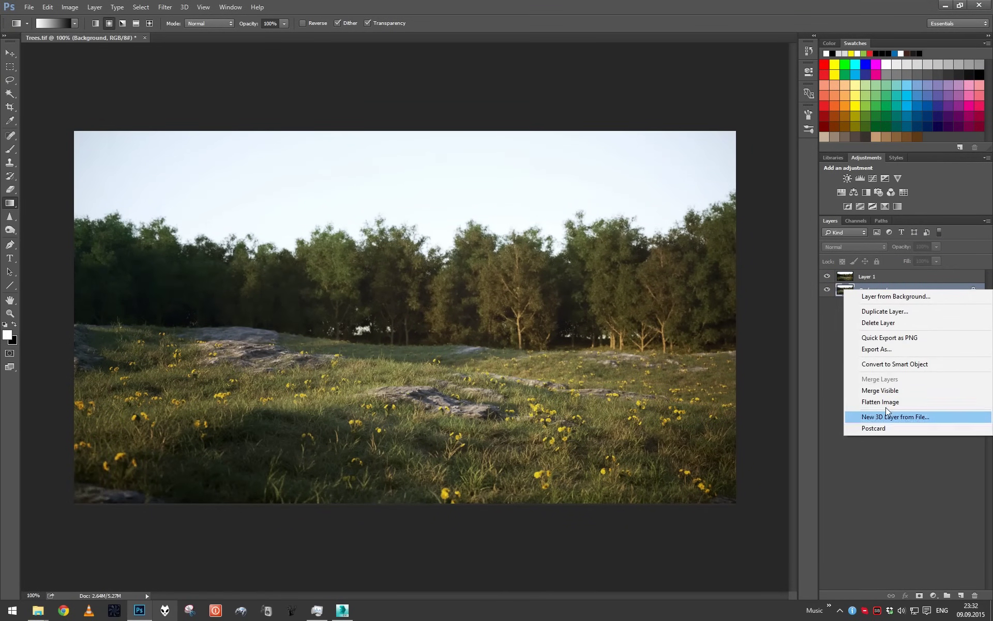
{"action": "key", "text": "Escape"}
{"action": "left_click", "coordinate": [826, 277]}
{"action": "right_click", "coordinate": [879, 291]}
{"action": "left_click", "coordinate": [887, 406]}
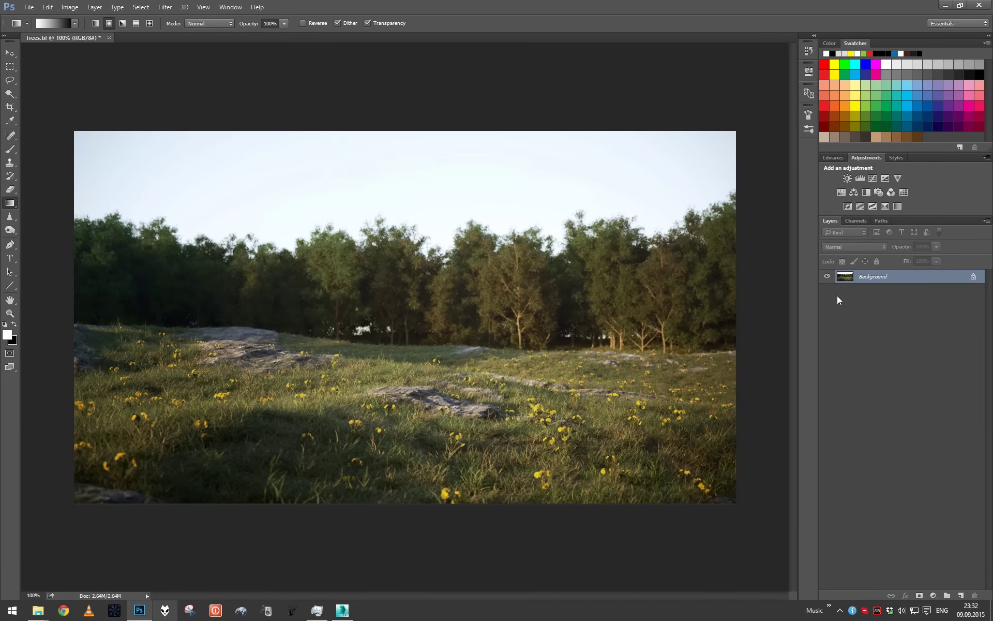
- Add a Curves adjustment with a control point at about the middle of the RGB curve
{"action": "left_click", "coordinate": [873, 178]}
{"action": "left_click", "coordinate": [726, 170]}
{"action": "left_click_drag", "start_coordinate": [726, 171], "coordinate": [729, 172]}
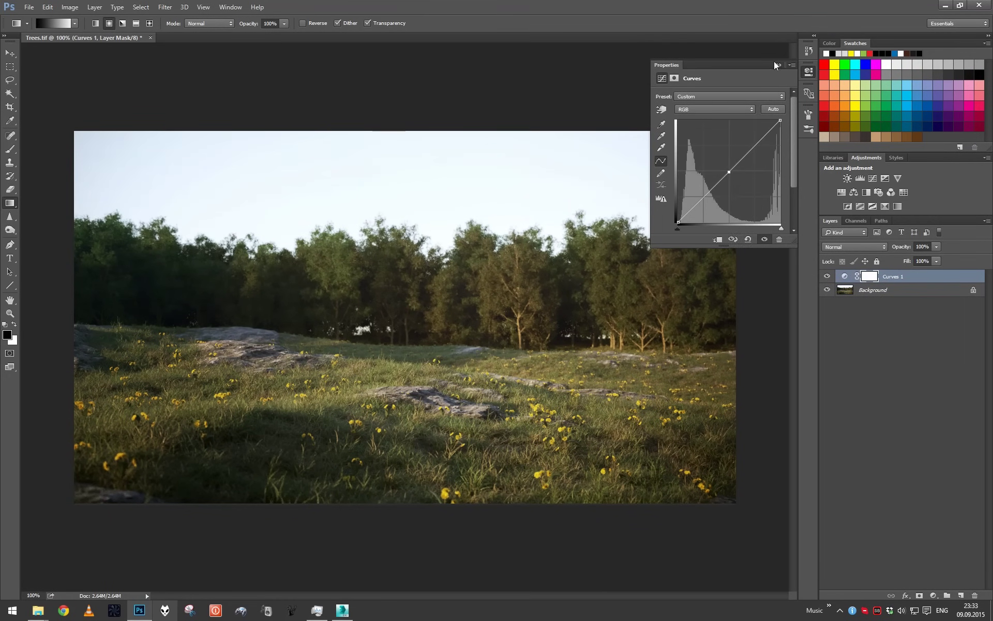
{"action": "left_click", "coordinate": [778, 65]}
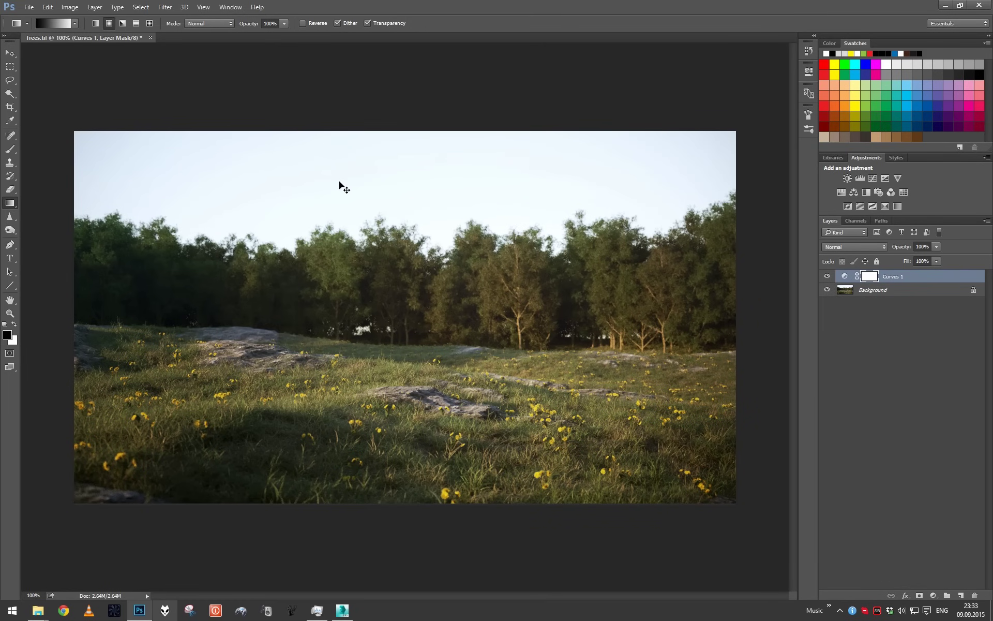
- Flatten the Curves adjustment and the background into a single layer
{"action": "left_click", "coordinate": [141, 6]}
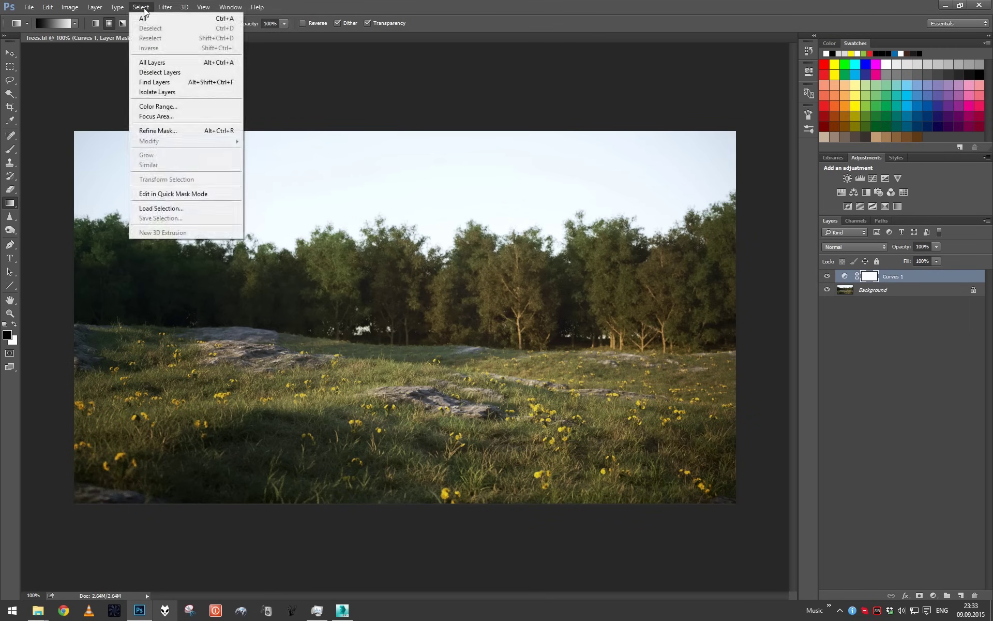
{"action": "mouse_move", "coordinate": [165, 7]}
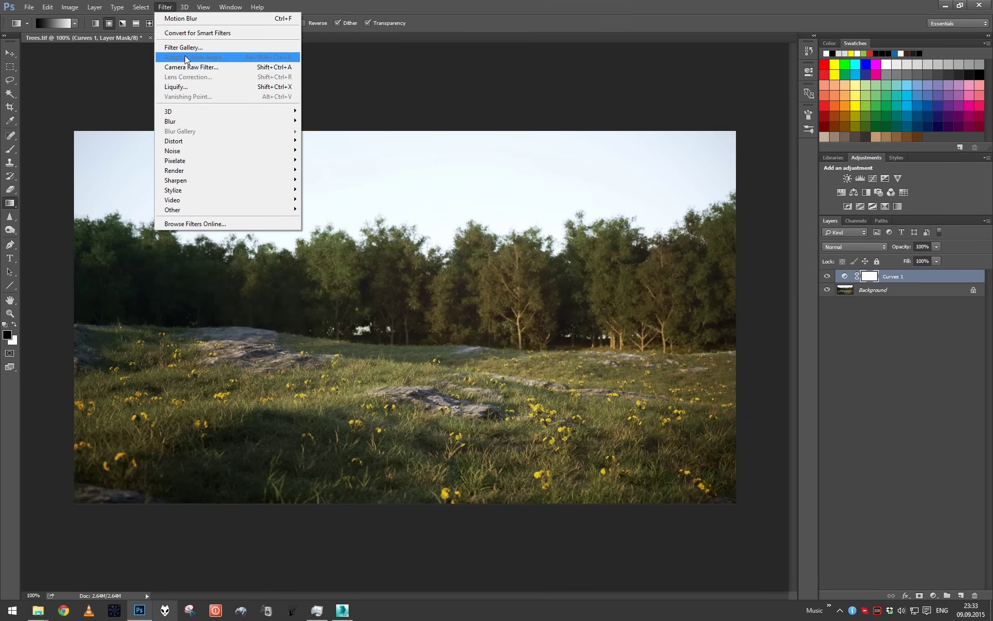
{"action": "left_click", "coordinate": [480, 3]}
{"action": "right_click", "coordinate": [883, 290]}
{"action": "left_click", "coordinate": [873, 401]}
- Apply a custom Lens Correction to the flattened image with the Red/Cyan fringe set to about -57
{"action": "key", "text": "ctrl+shift+r"}
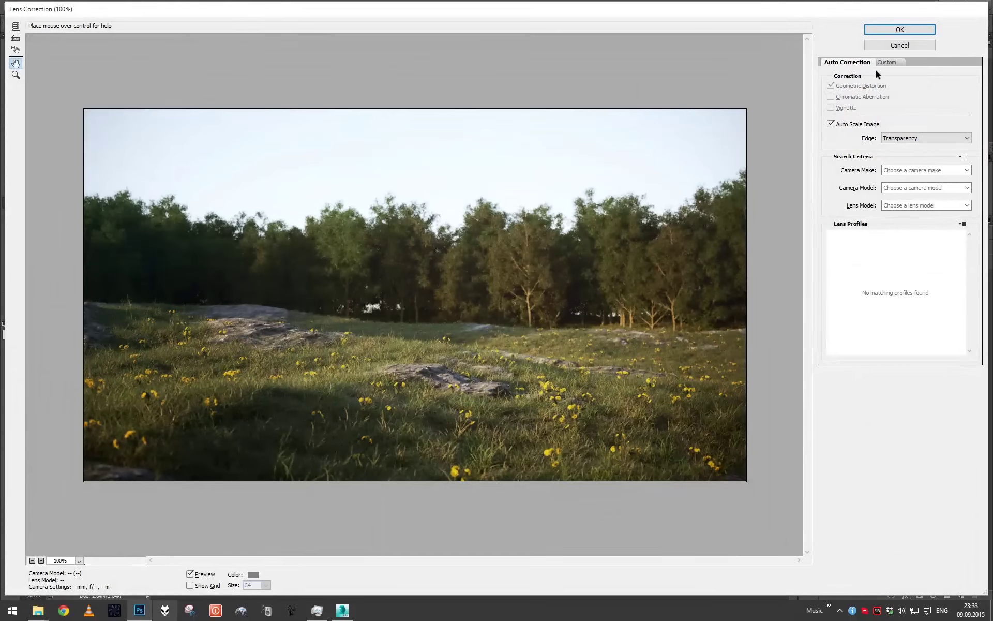
{"action": "left_click", "coordinate": [887, 62]}
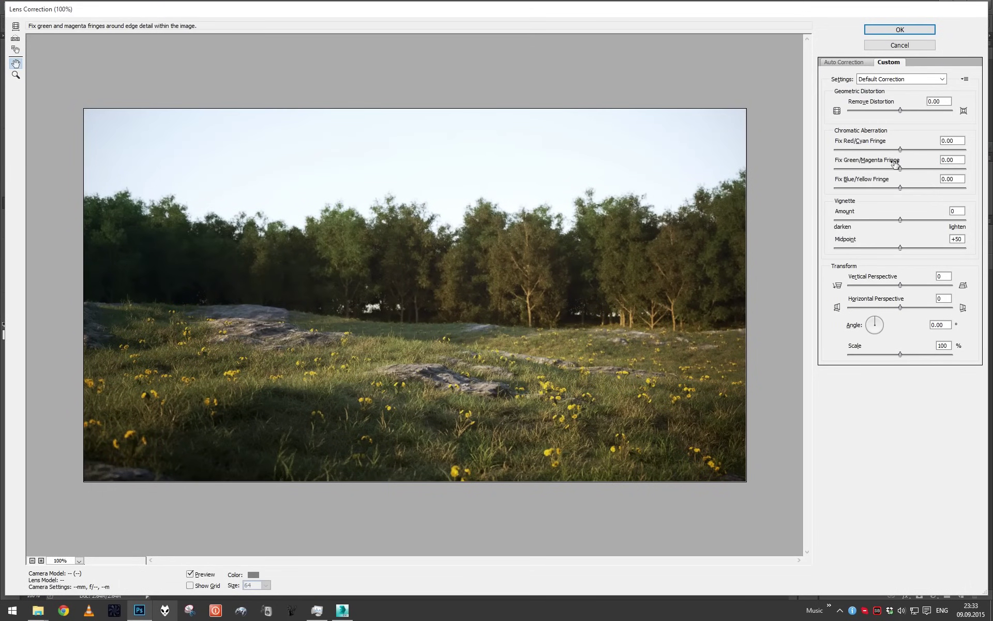
{"action": "left_click_drag", "start_coordinate": [899, 149], "coordinate": [849, 151]}
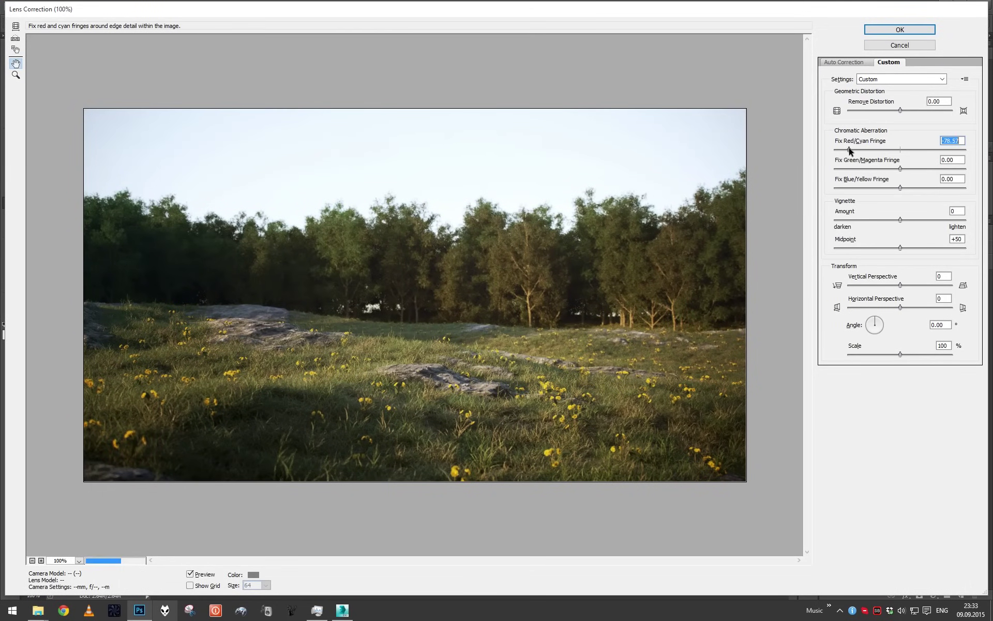
{"action": "left_click", "coordinate": [899, 29]}
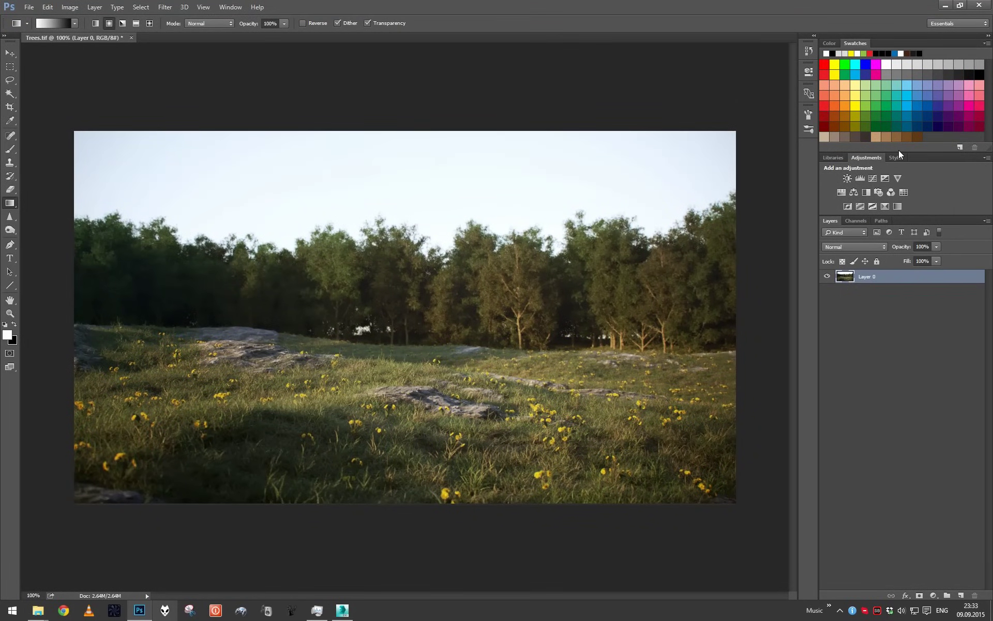
- Sharpen the image with Unsharp Mask at 50% amount, 0.5 pixel radius and 0 threshold, and review it in full-screen view
{"action": "left_click", "coordinate": [169, 8]}
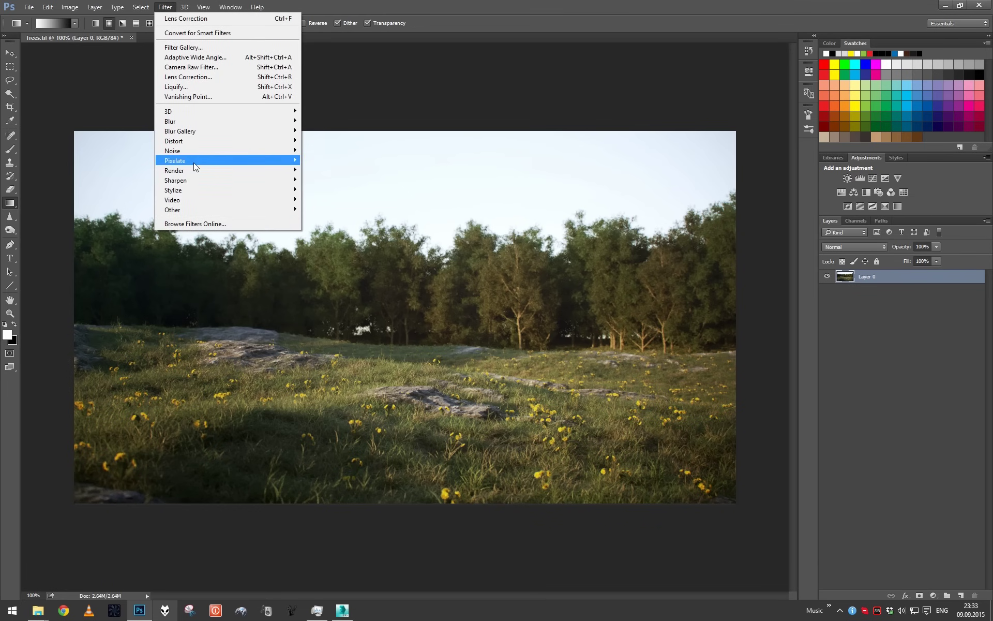
{"action": "mouse_move", "coordinate": [188, 179]}
{"action": "left_click", "coordinate": [350, 235]}
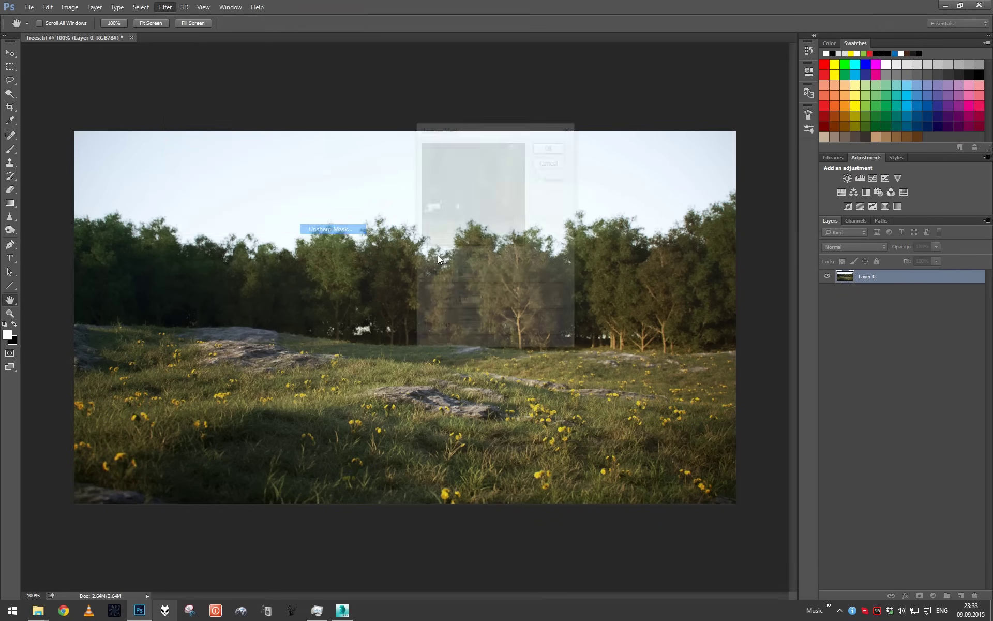
{"action": "double_click", "coordinate": [471, 301]}
{"action": "type", "text": ".5"}
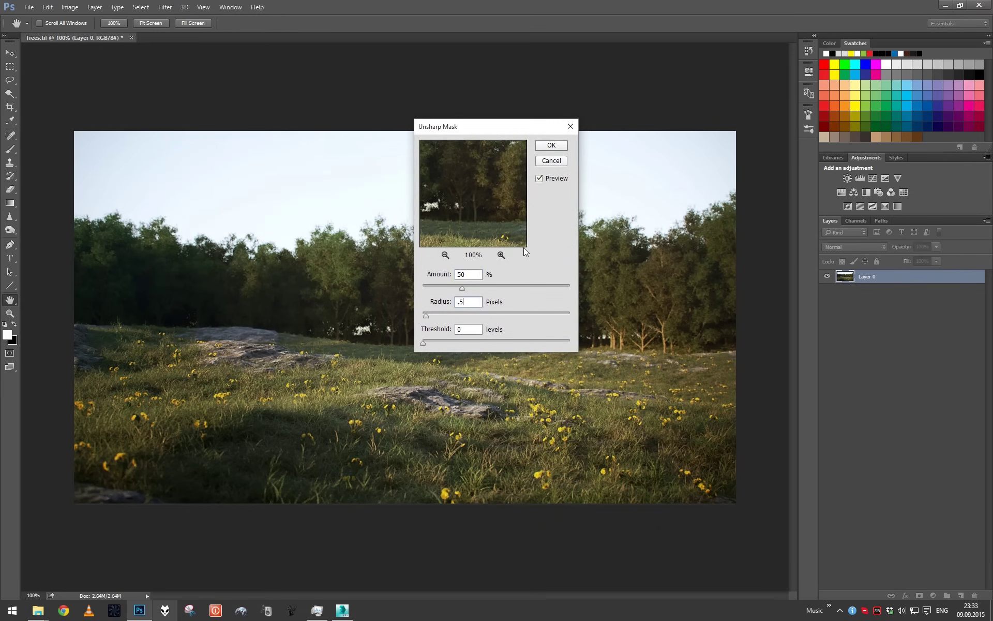
{"action": "left_click", "coordinate": [549, 146]}
{"action": "key", "text": "g"}
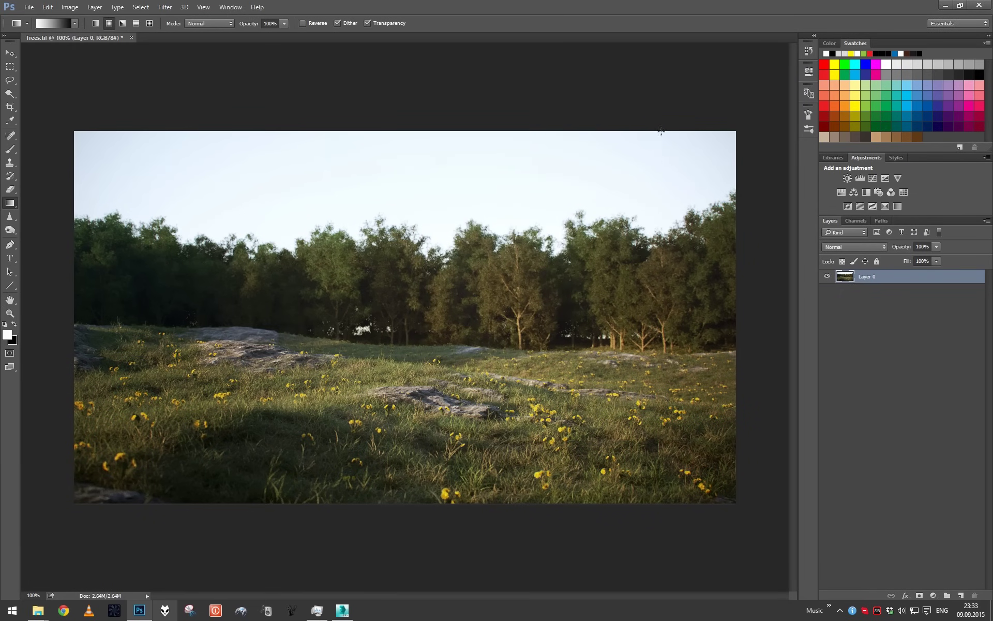
{"action": "key", "text": "f"}
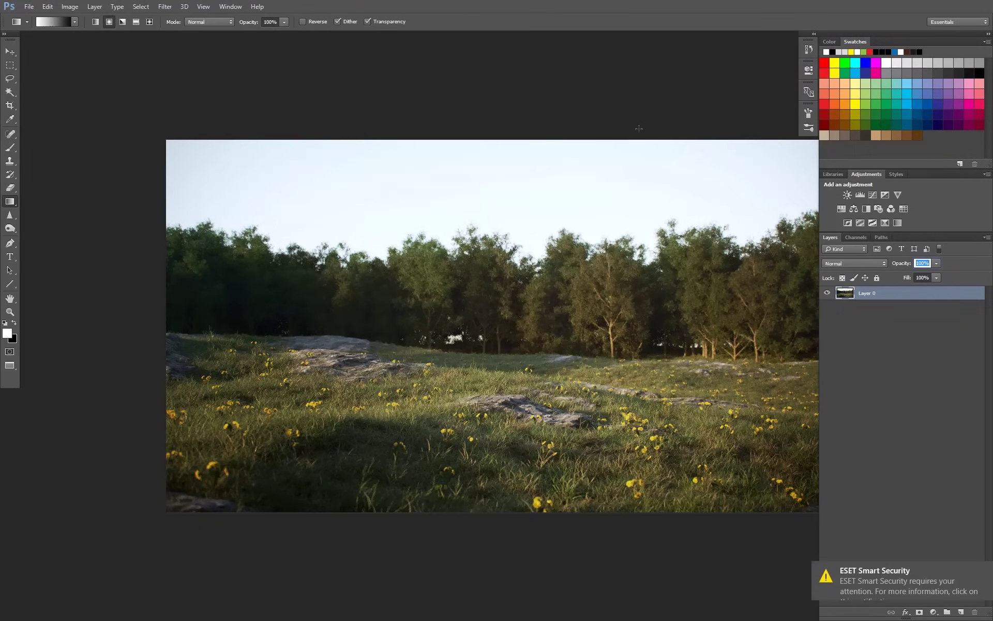
{"action": "key", "text": "f"}
{"action": "key", "text": "f"}
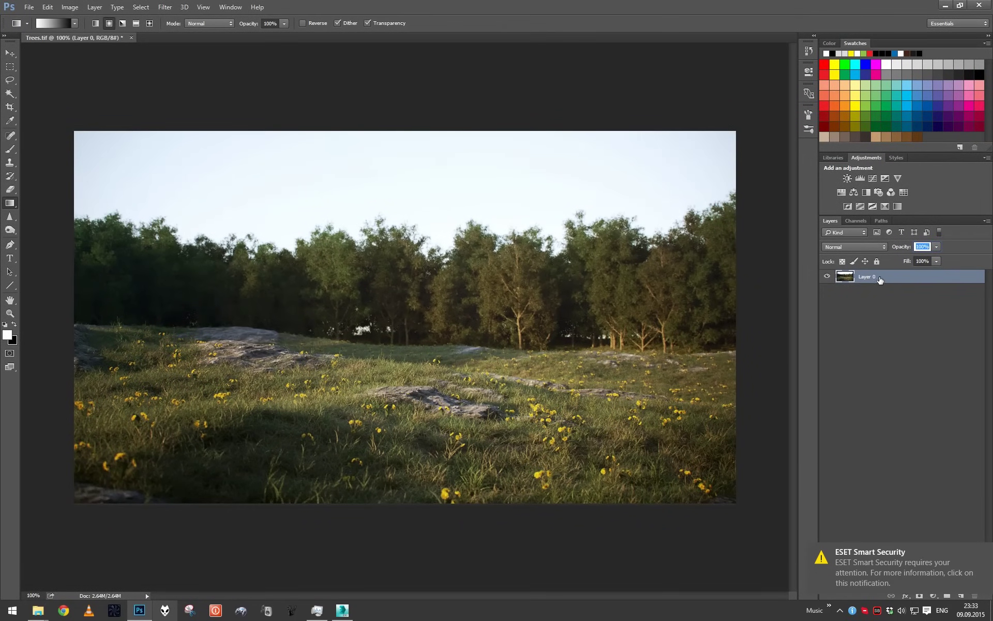
- Copy the whole edited image, revert the file to its saved version and place the copy as a new layer above it
{"action": "key", "text": "m"}
{"action": "key", "text": "ctrl+a"}
{"action": "left_click", "coordinate": [30, 11]}
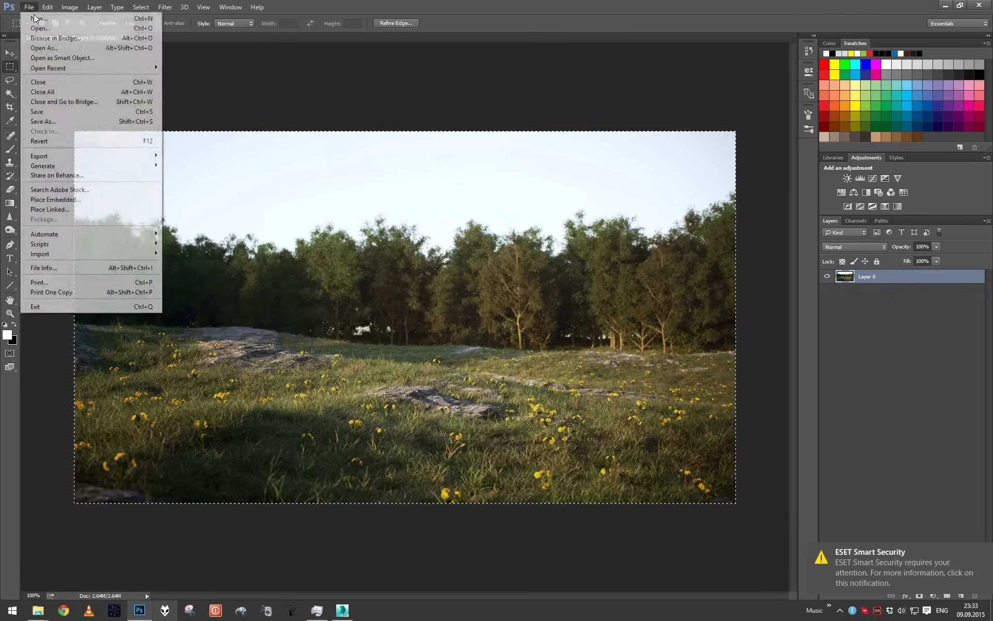
{"action": "left_click", "coordinate": [70, 137]}
{"action": "key", "text": "ctrl+j"}
- Compare the graded image with the original render by repeatedly hiding and showing the top layer
{"action": "left_click", "coordinate": [828, 276]}
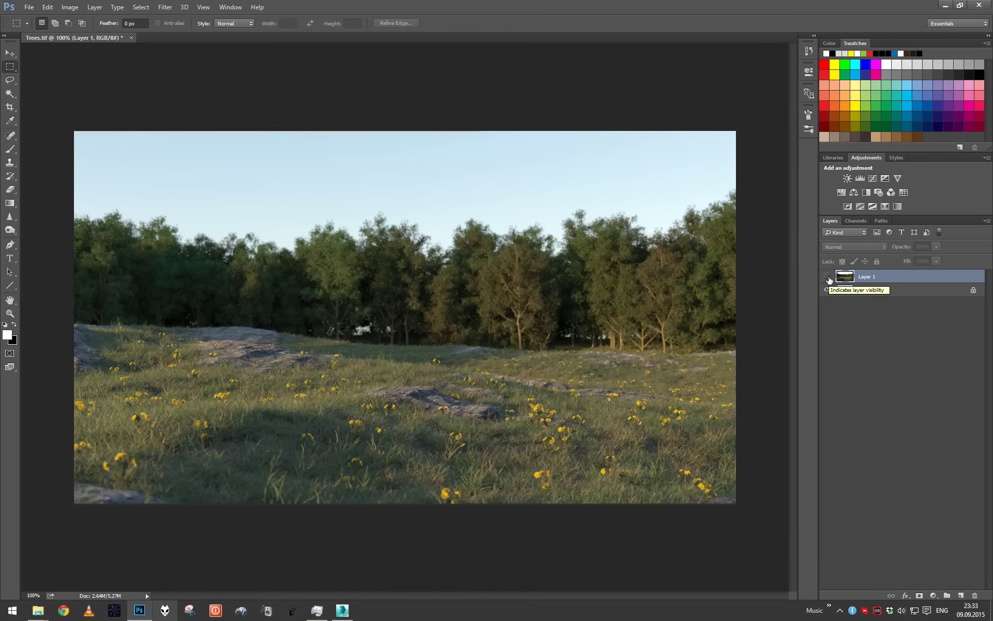
{"action": "left_click", "coordinate": [828, 277]}
{"action": "left_click", "coordinate": [828, 278]}
{"action": "left_click", "coordinate": [828, 277]}
{"action": "left_click", "coordinate": [828, 277]}
{"action": "left_click", "coordinate": [827, 277]}
{"action": "left_click", "coordinate": [827, 277]}
{"action": "left_click", "coordinate": [827, 277]}
{"action": "left_click", "coordinate": [828, 277]}
{"action": "left_click", "coordinate": [827, 277]}
{"action": "left_click", "coordinate": [827, 276]}
{"action": "left_click", "coordinate": [827, 276]}
{"action": "left_click", "coordinate": [827, 277]}
{"action": "left_click", "coordinate": [828, 277]}
{"action": "left_click", "coordinate": [828, 277]}
{"action": "left_click", "coordinate": [827, 277]}
{"action": "left_click", "coordinate": [827, 277]}
{"action": "left_click", "coordinate": [828, 276]}
{"action": "left_click", "coordinate": [827, 277]}
{"action": "left_click", "coordinate": [827, 276]}
{"action": "left_click", "coordinate": [827, 277]}
{"action": "left_click", "coordinate": [827, 276]}
{"action": "left_click", "coordinate": [827, 277]}
{"action": "left_click", "coordinate": [828, 276]}
{"action": "left_click", "coordinate": [827, 276]}
{"action": "left_click", "coordinate": [827, 276]}
{"action": "left_click", "coordinate": [828, 277]}
{"action": "left_click", "coordinate": [828, 277]}
{"action": "left_click", "coordinate": [828, 277]}
- Flatten the graded layer and the original into one layer and show the final image in full-screen view
{"action": "right_click", "coordinate": [885, 290]}
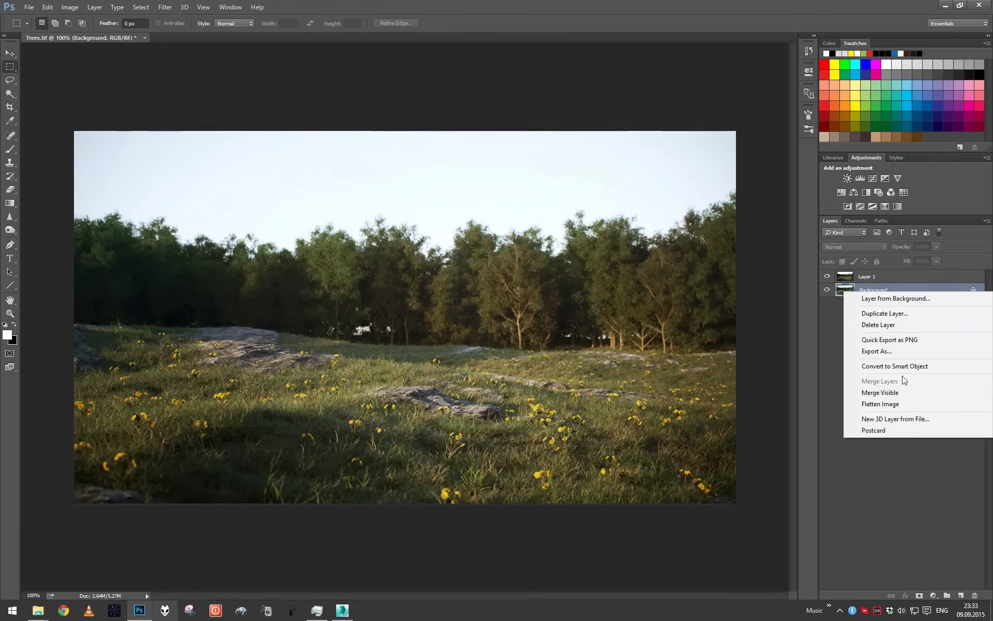
{"action": "left_click", "coordinate": [895, 403]}
{"action": "key", "text": "f"}
{"action": "key", "text": "f"}
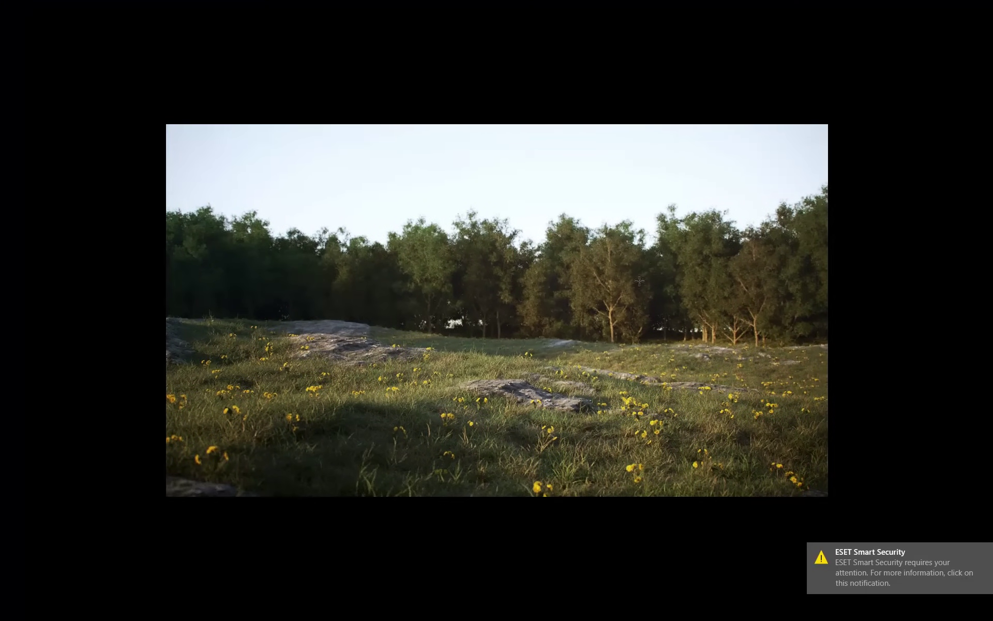
{"action": "left_click_drag", "start_coordinate": [677, 282], "coordinate": [636, 262]}
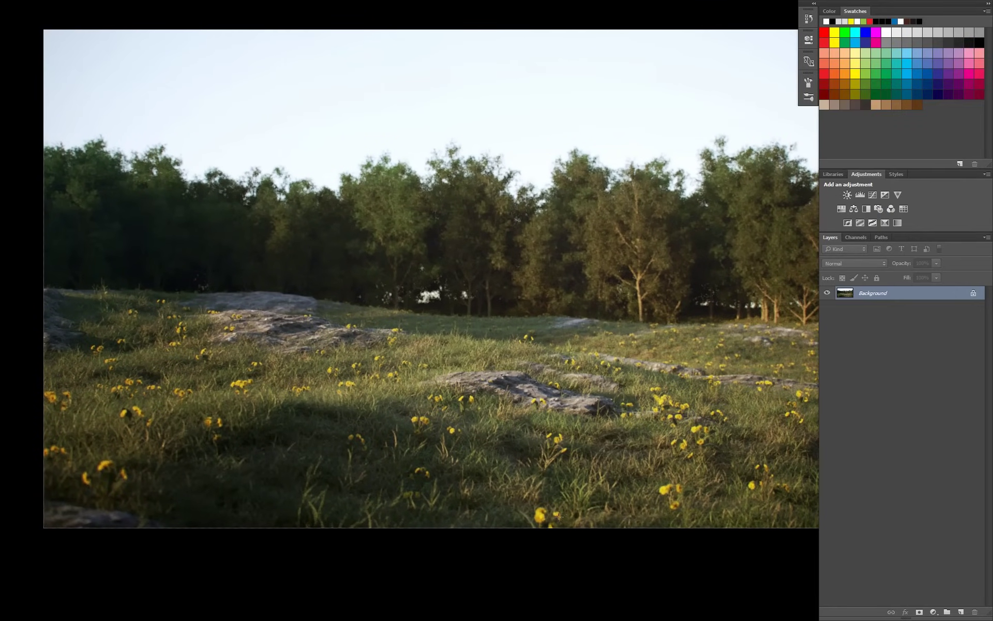